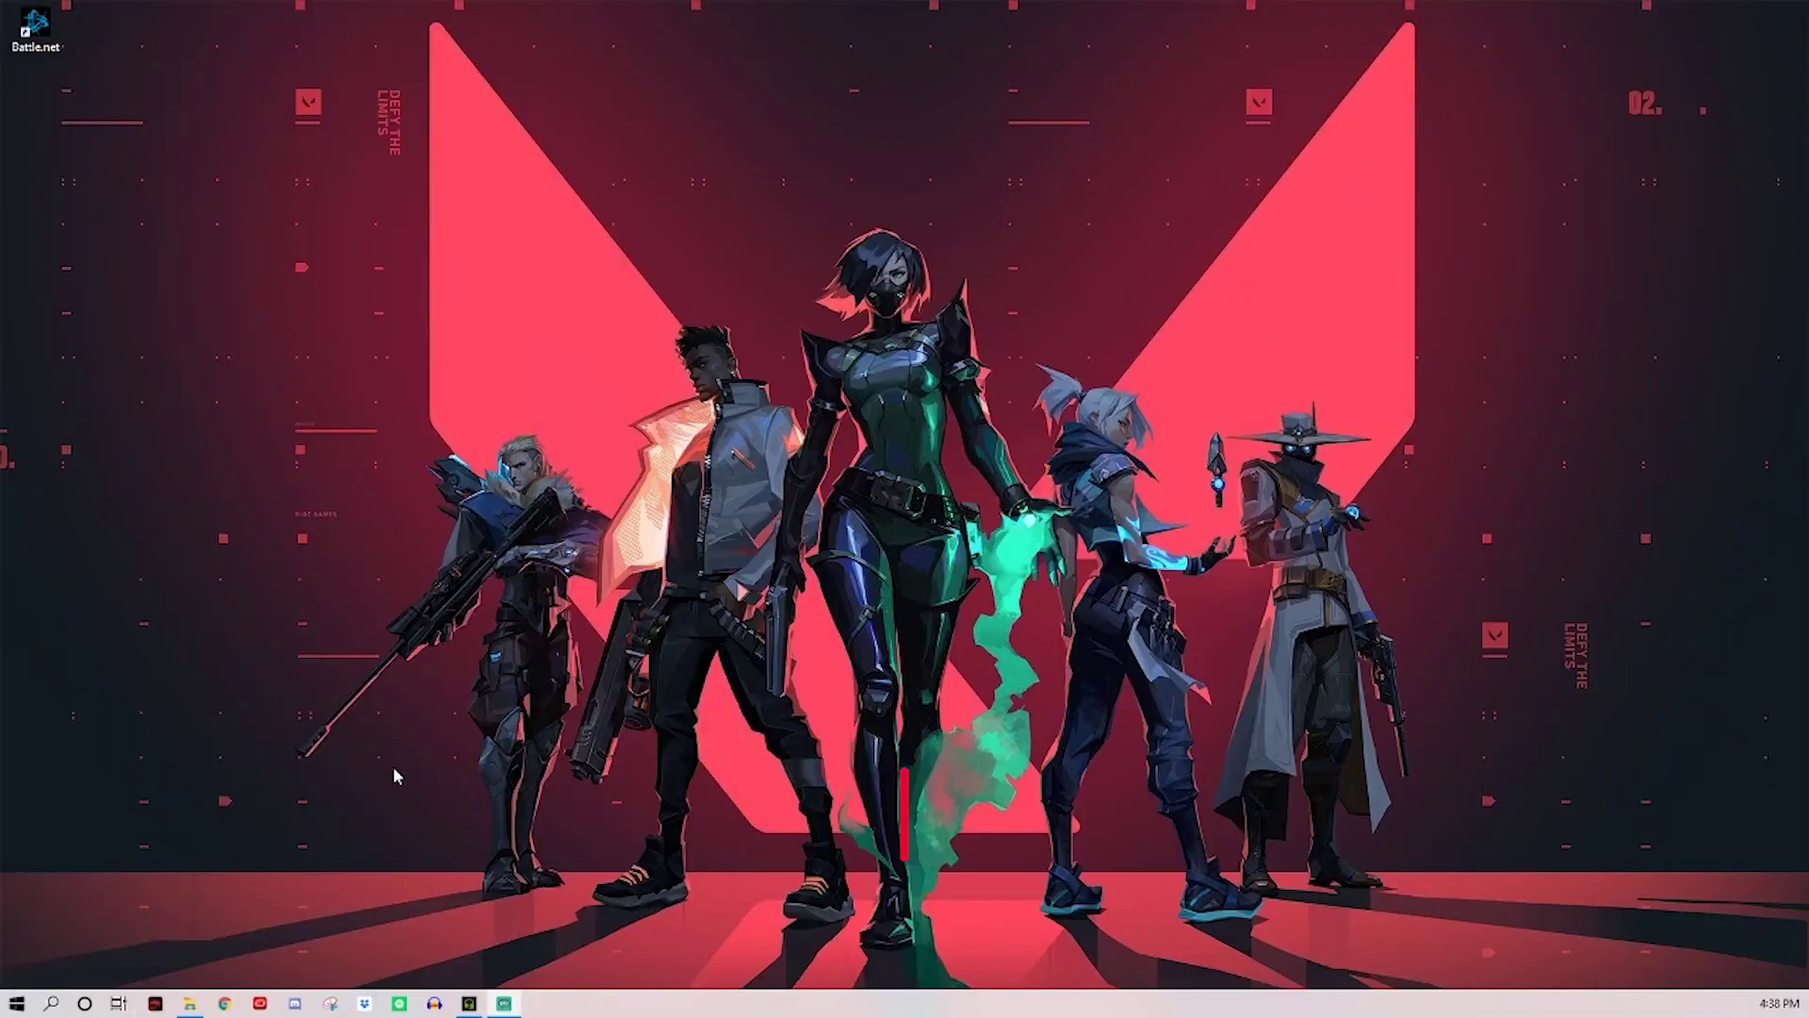
Step: Open pixlr.com in Chrome and launch the Advanced Pixlr E editor
click(226, 1003)
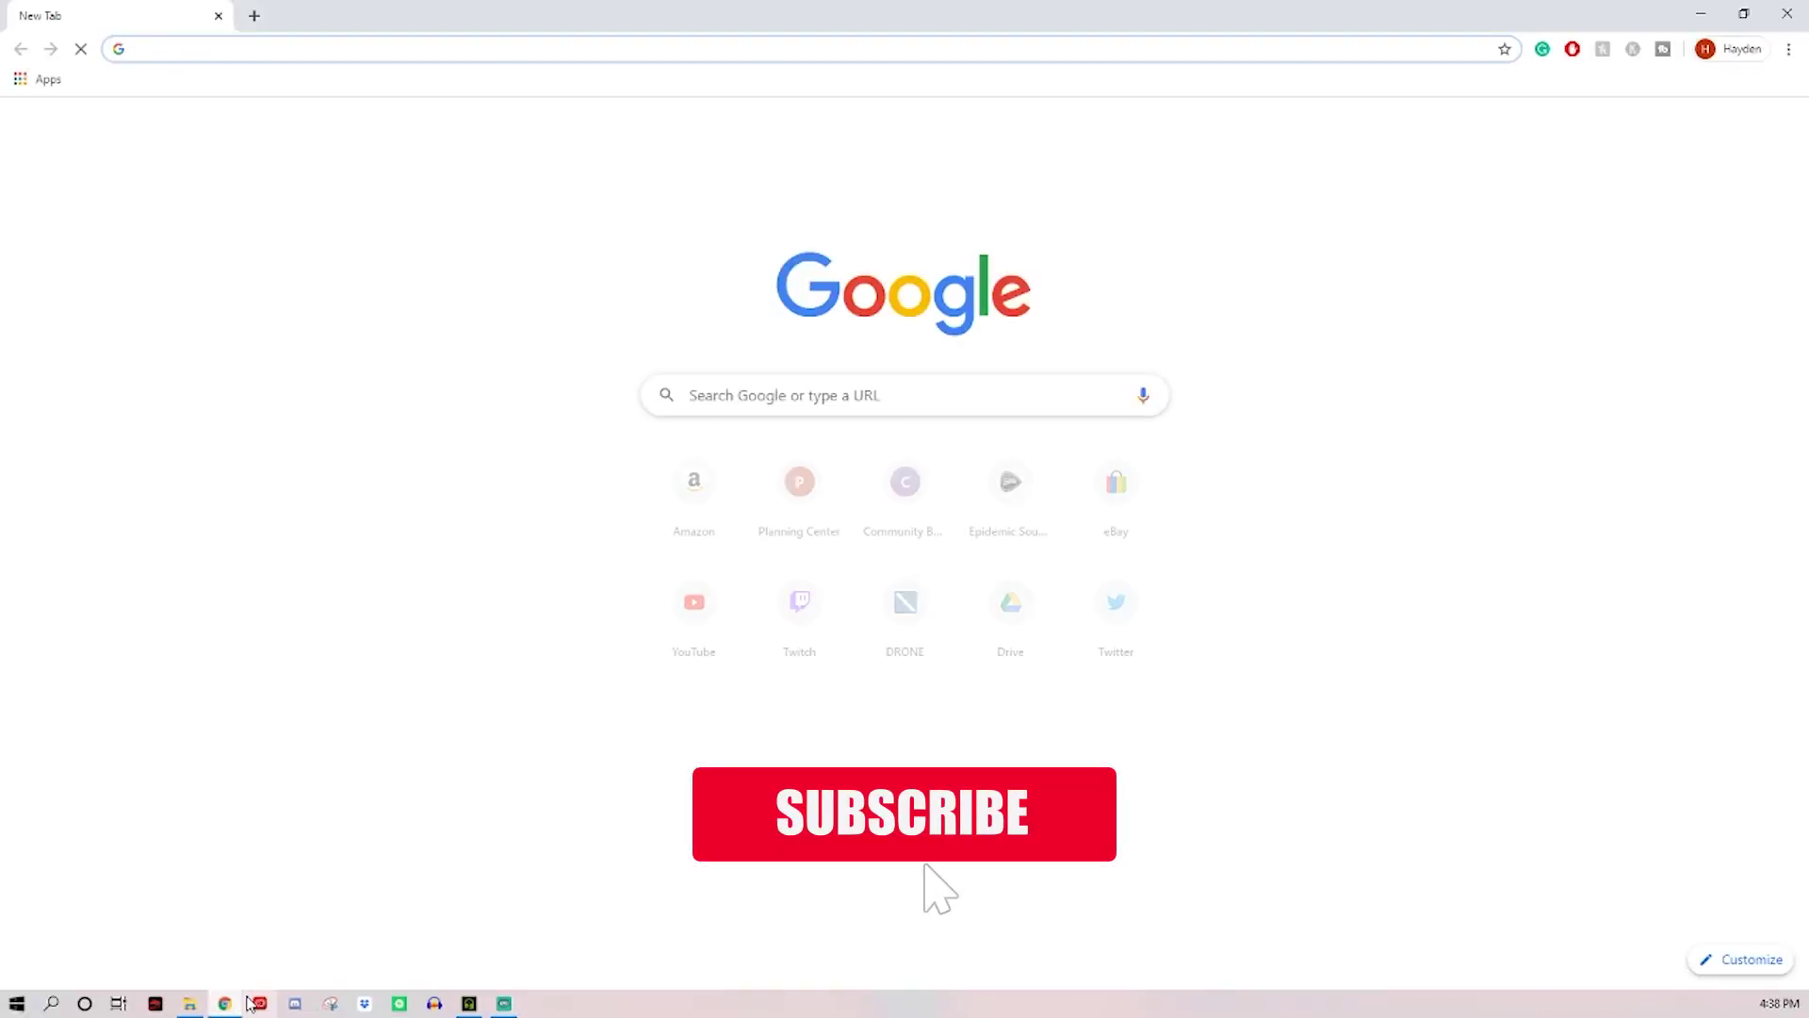
text(pix)
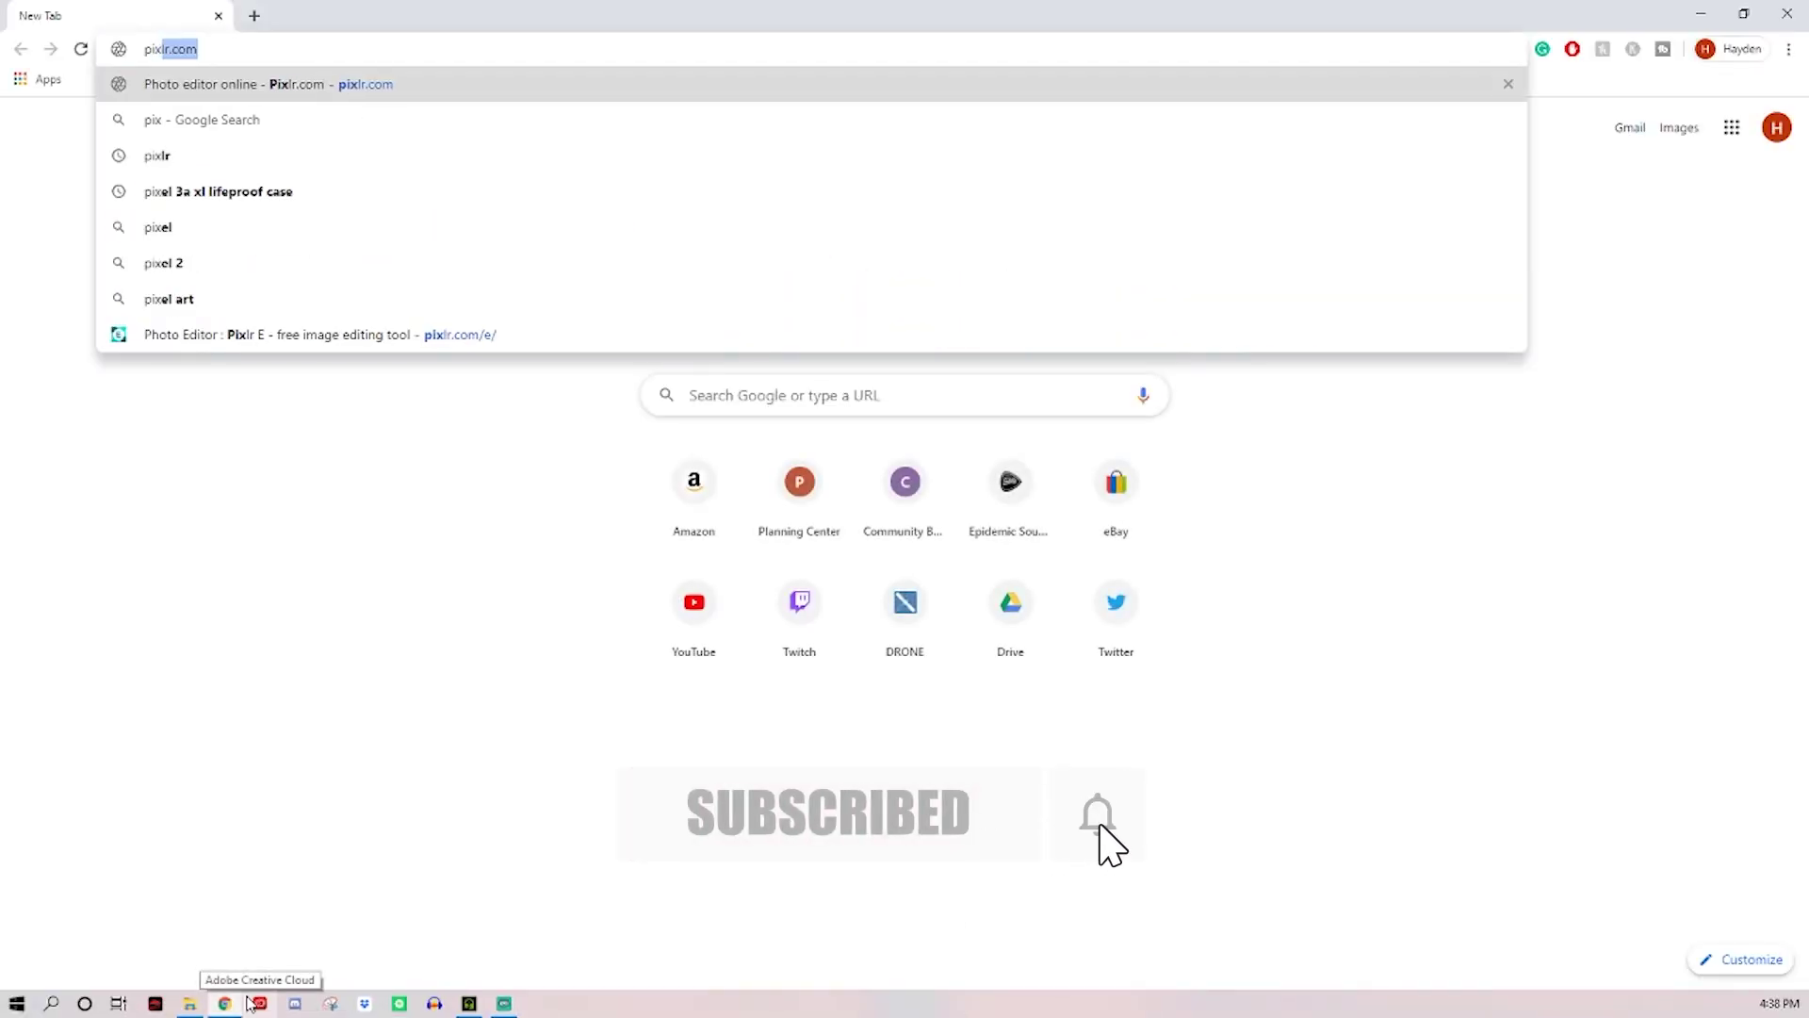
text(lr.com)
key(Return)
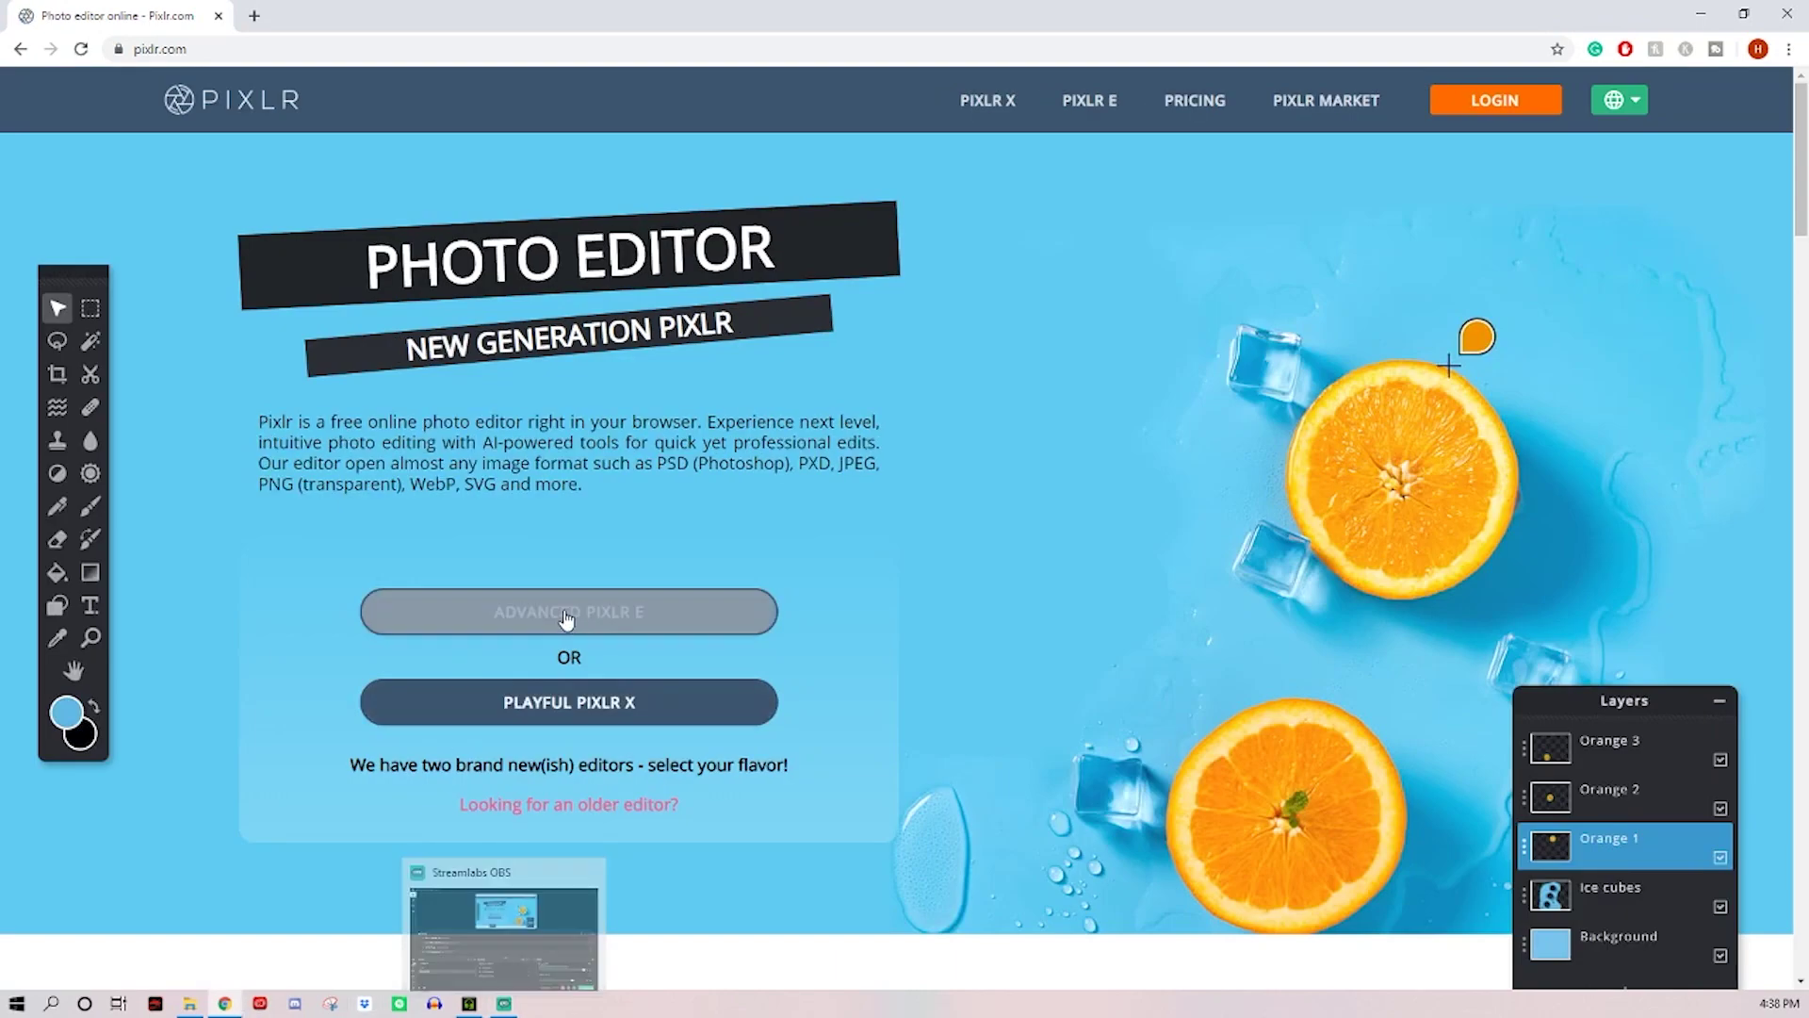
click(622, 616)
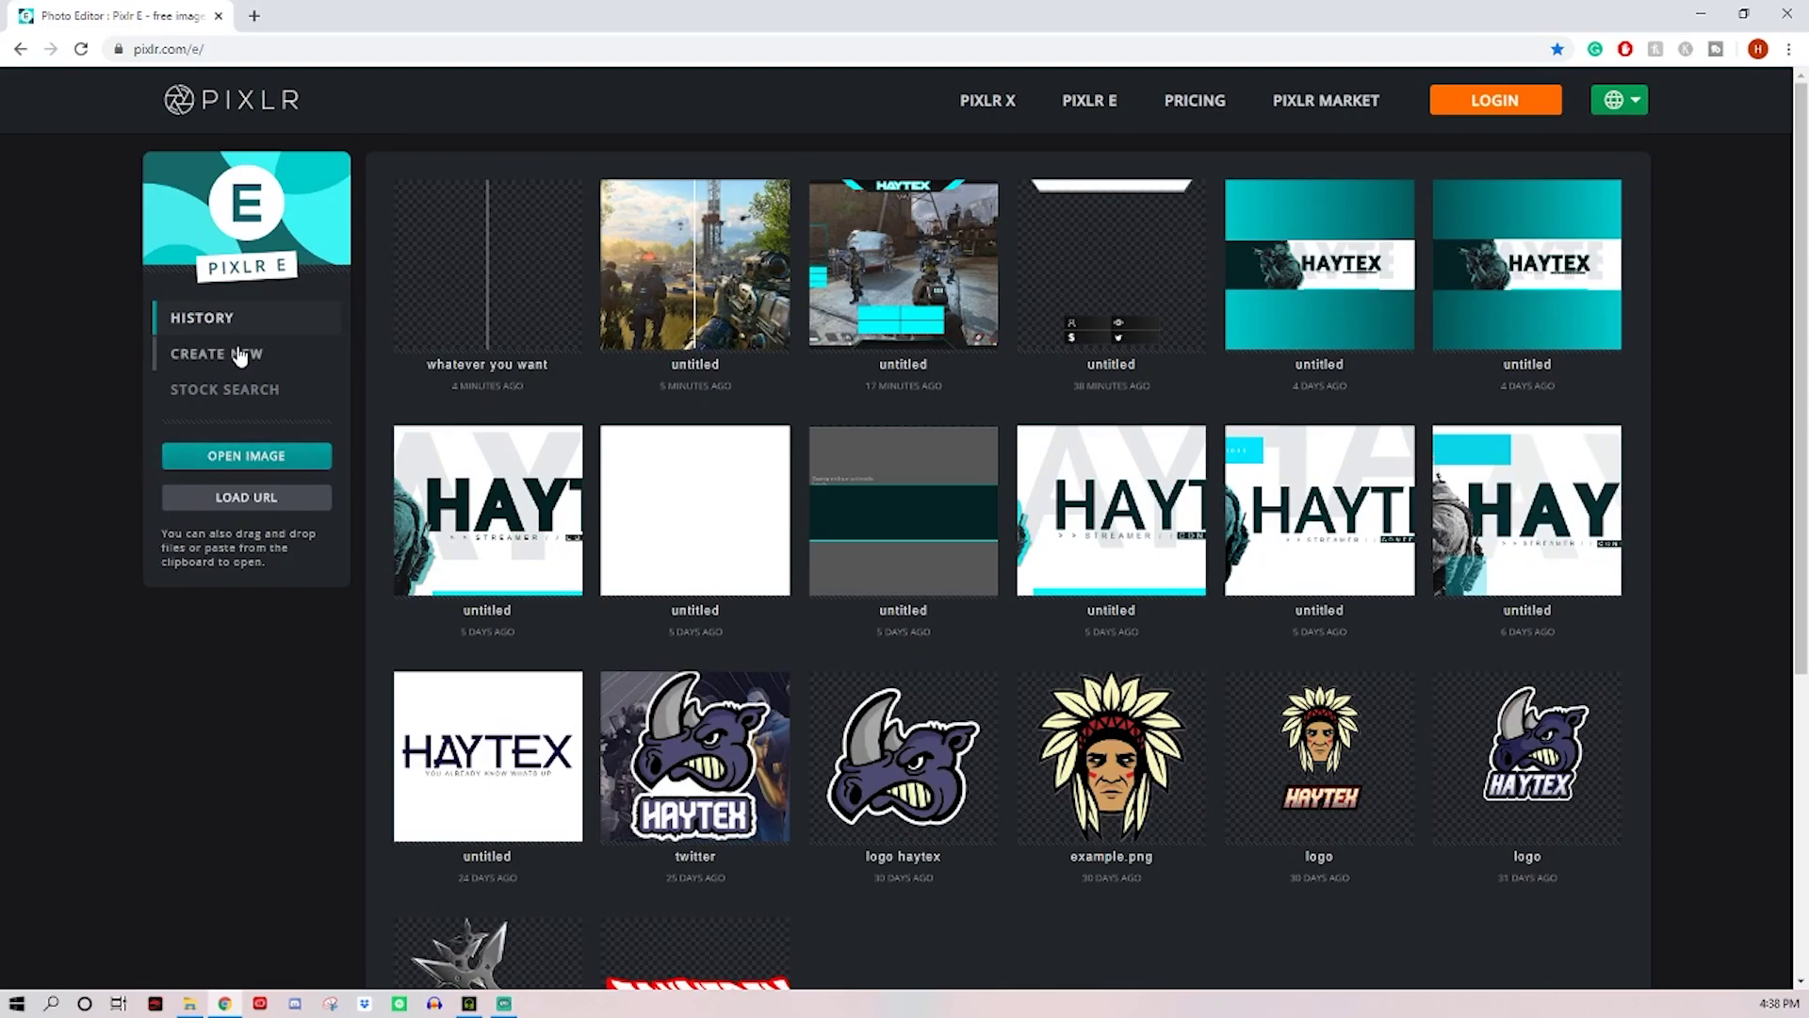
Step: Create a Full HD 1920x1080 transparent image named 'Whatever you wnat' and zoom the canvas
click(240, 355)
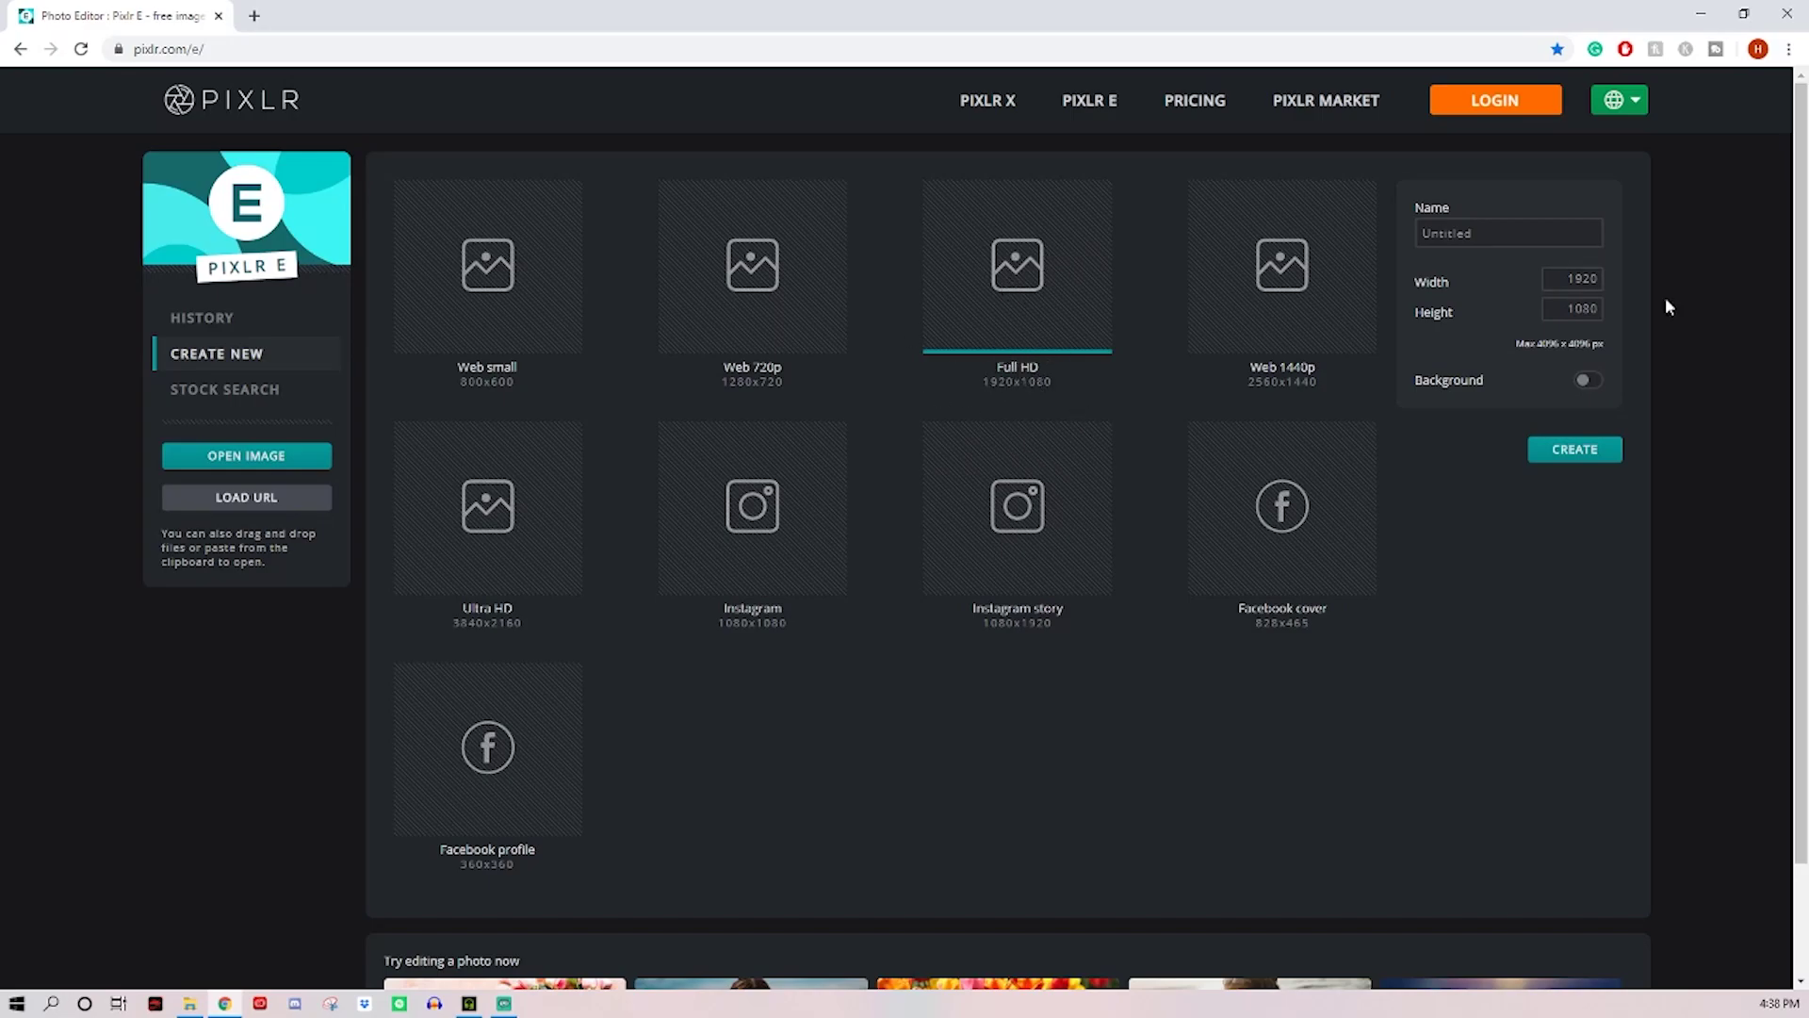
double_click(1528, 233)
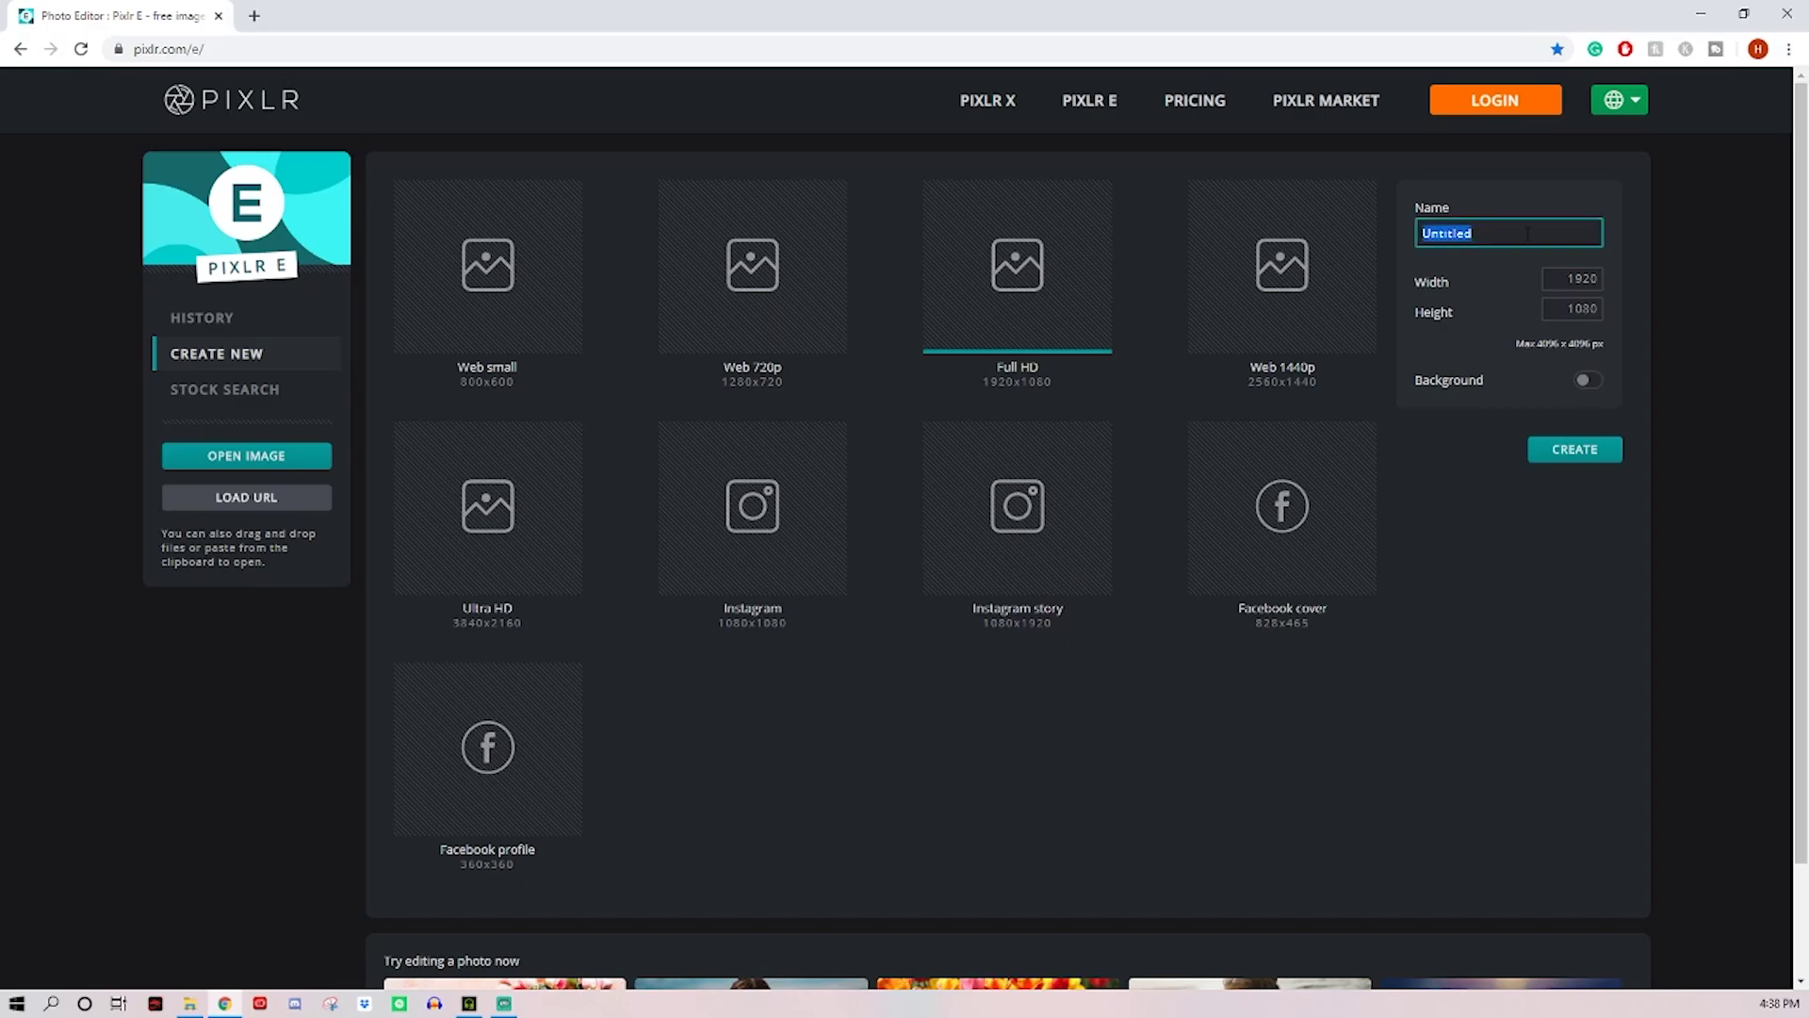
text(Whatever you wnat)
click(1592, 454)
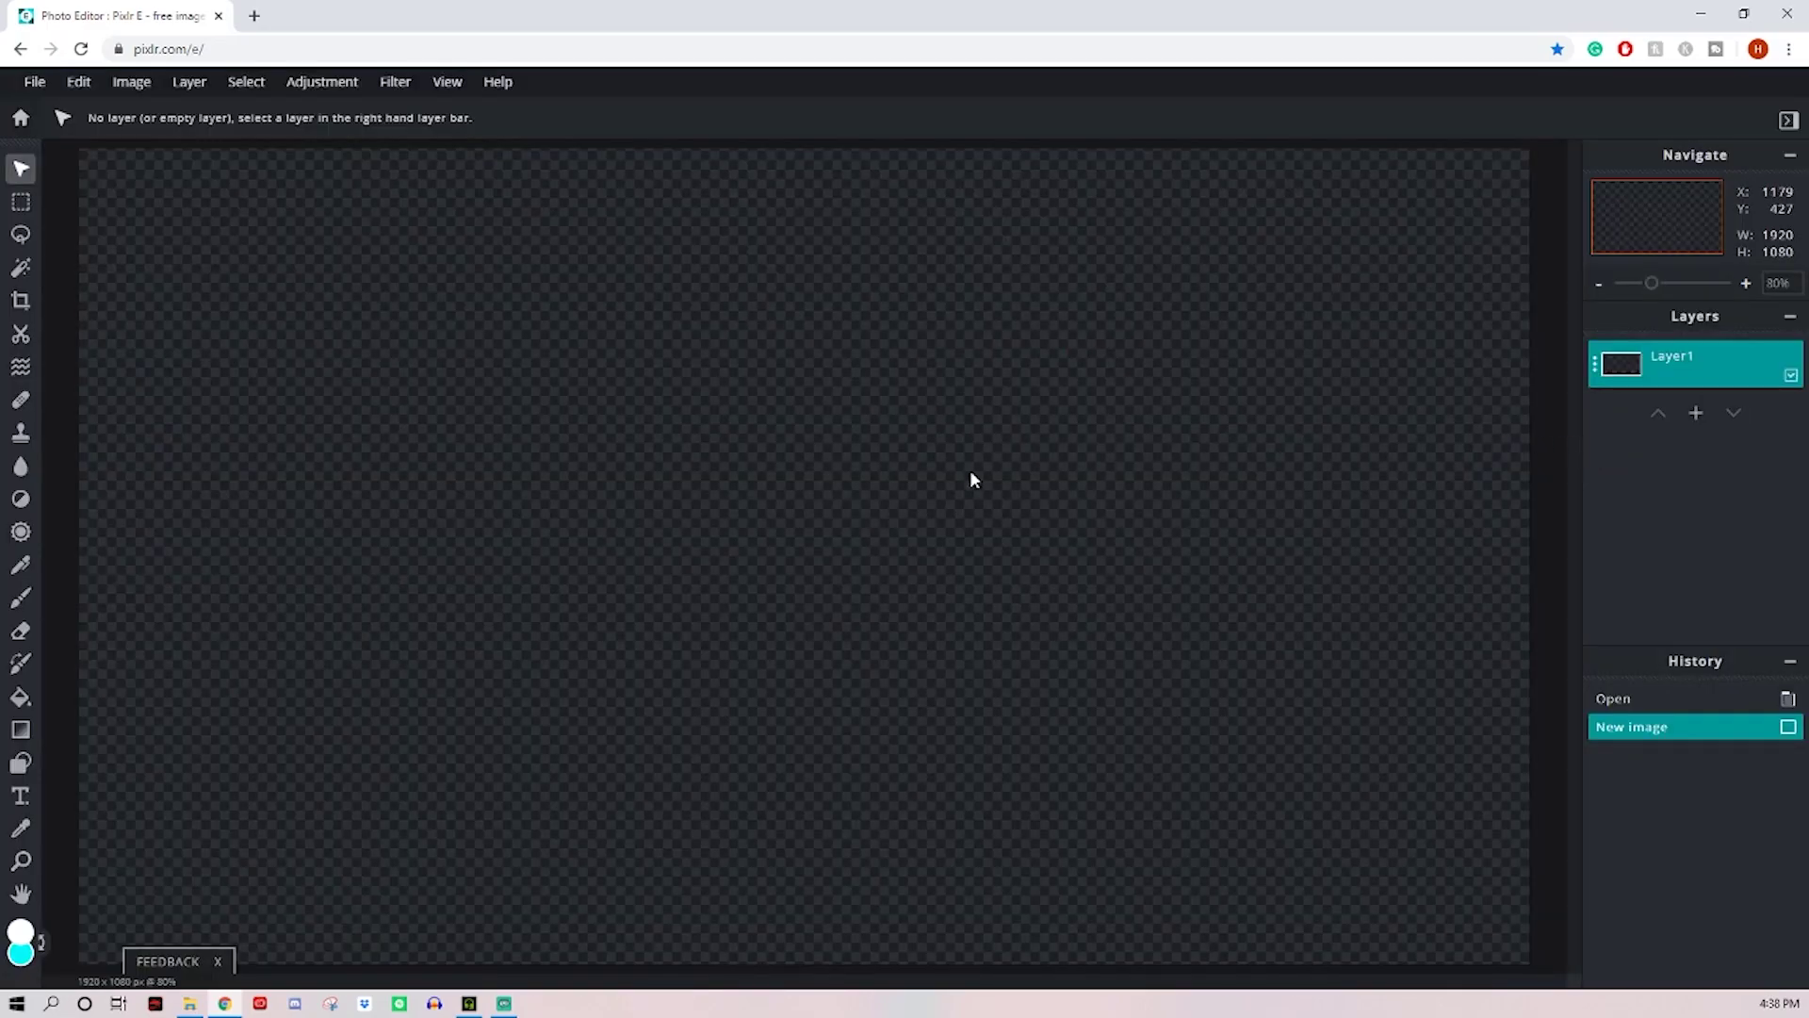
scroll(817, 496, down, 2)
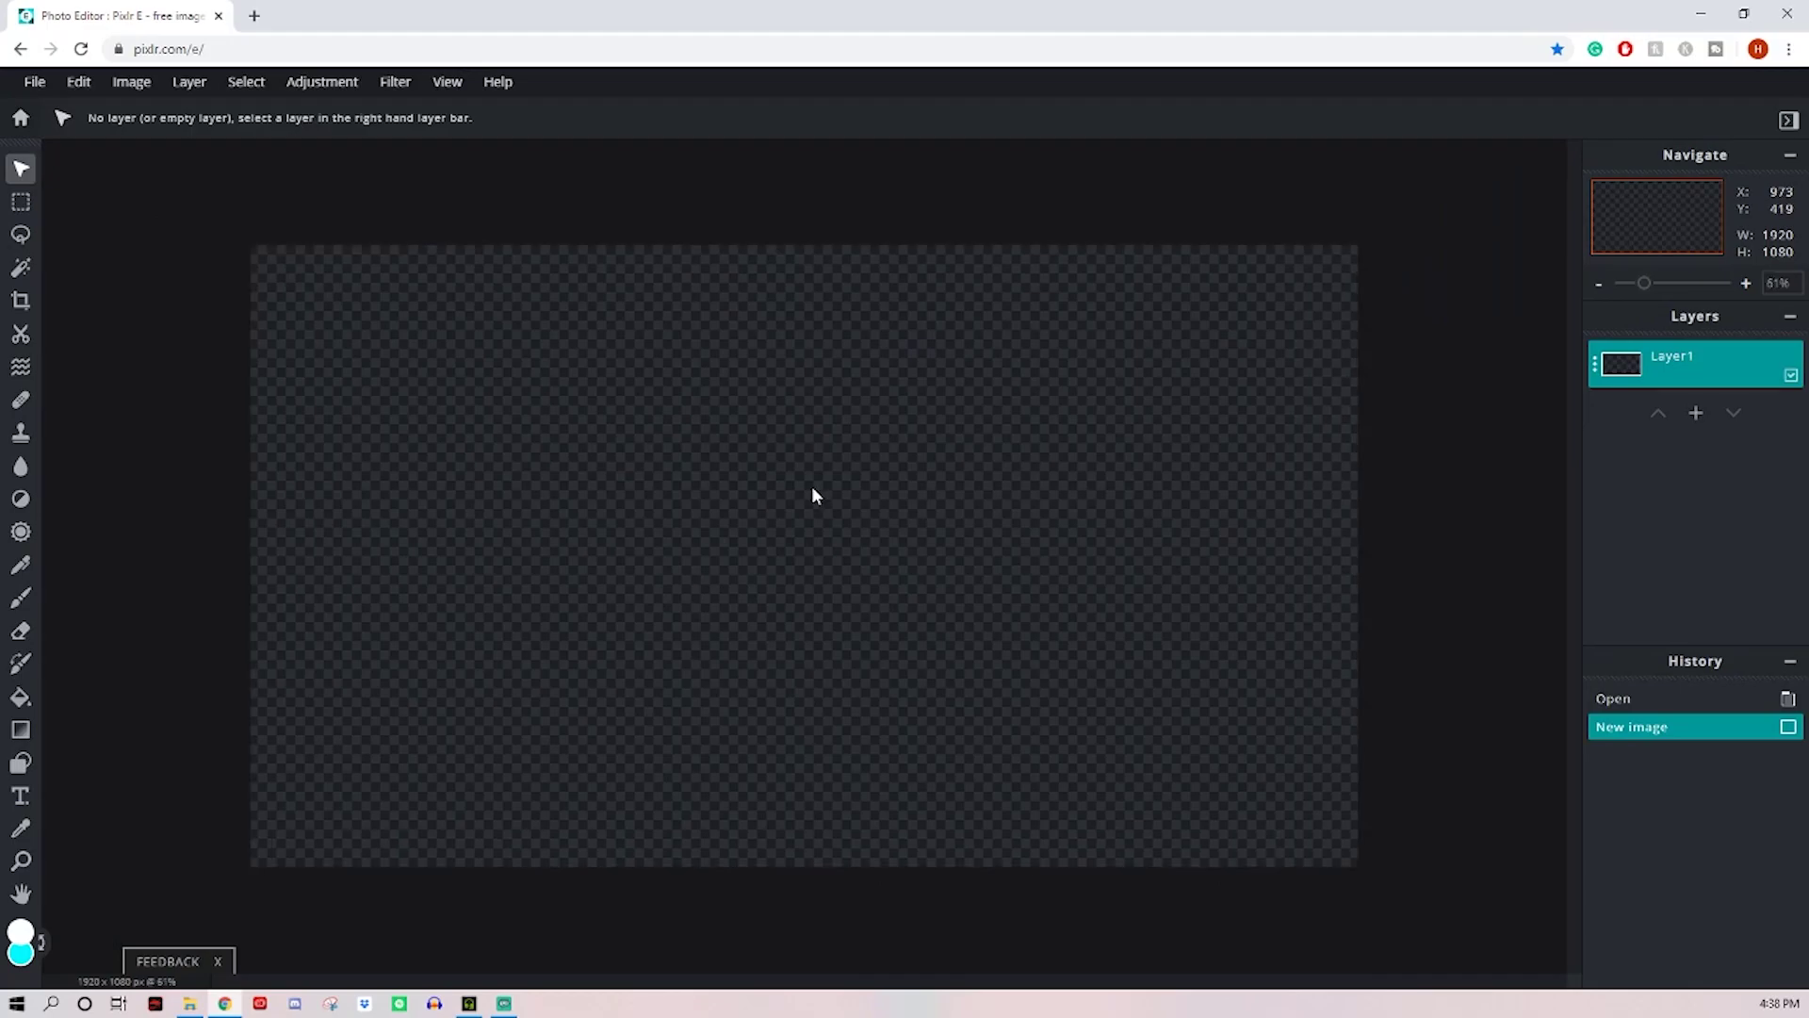
scroll(768, 493, up, 1)
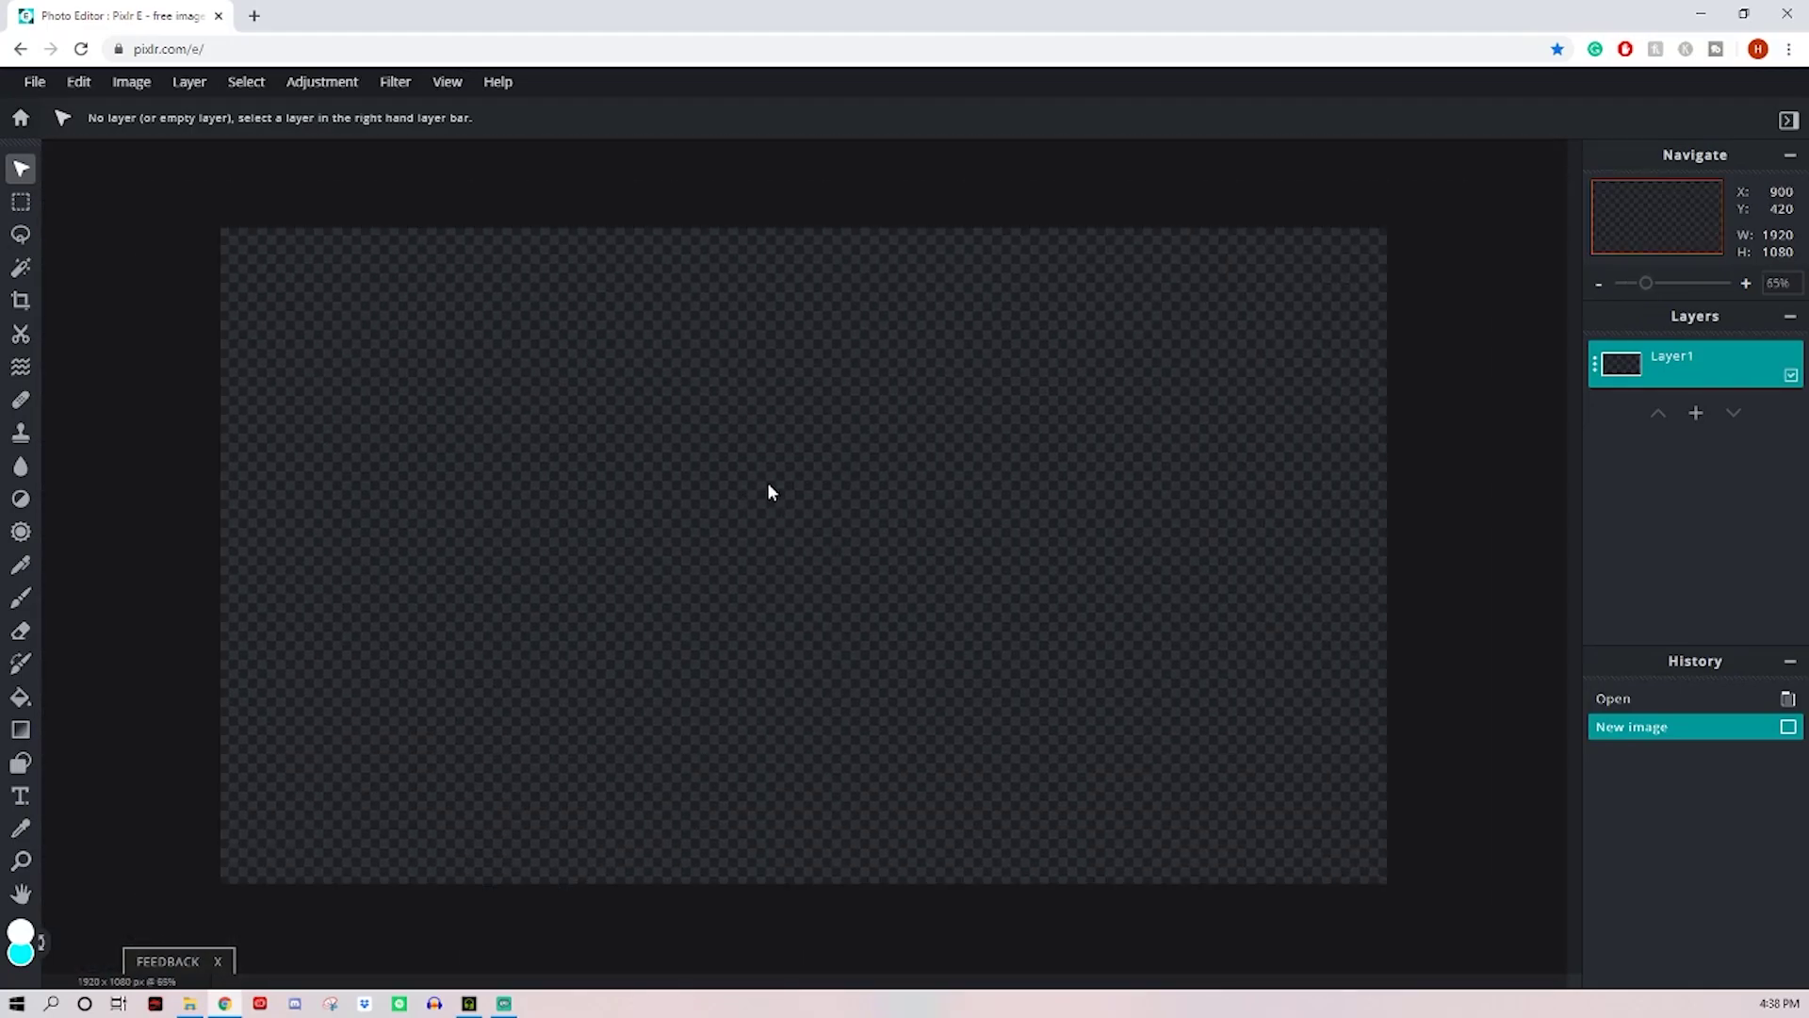
scroll(768, 490, down, 3)
scroll(774, 554, up, 3)
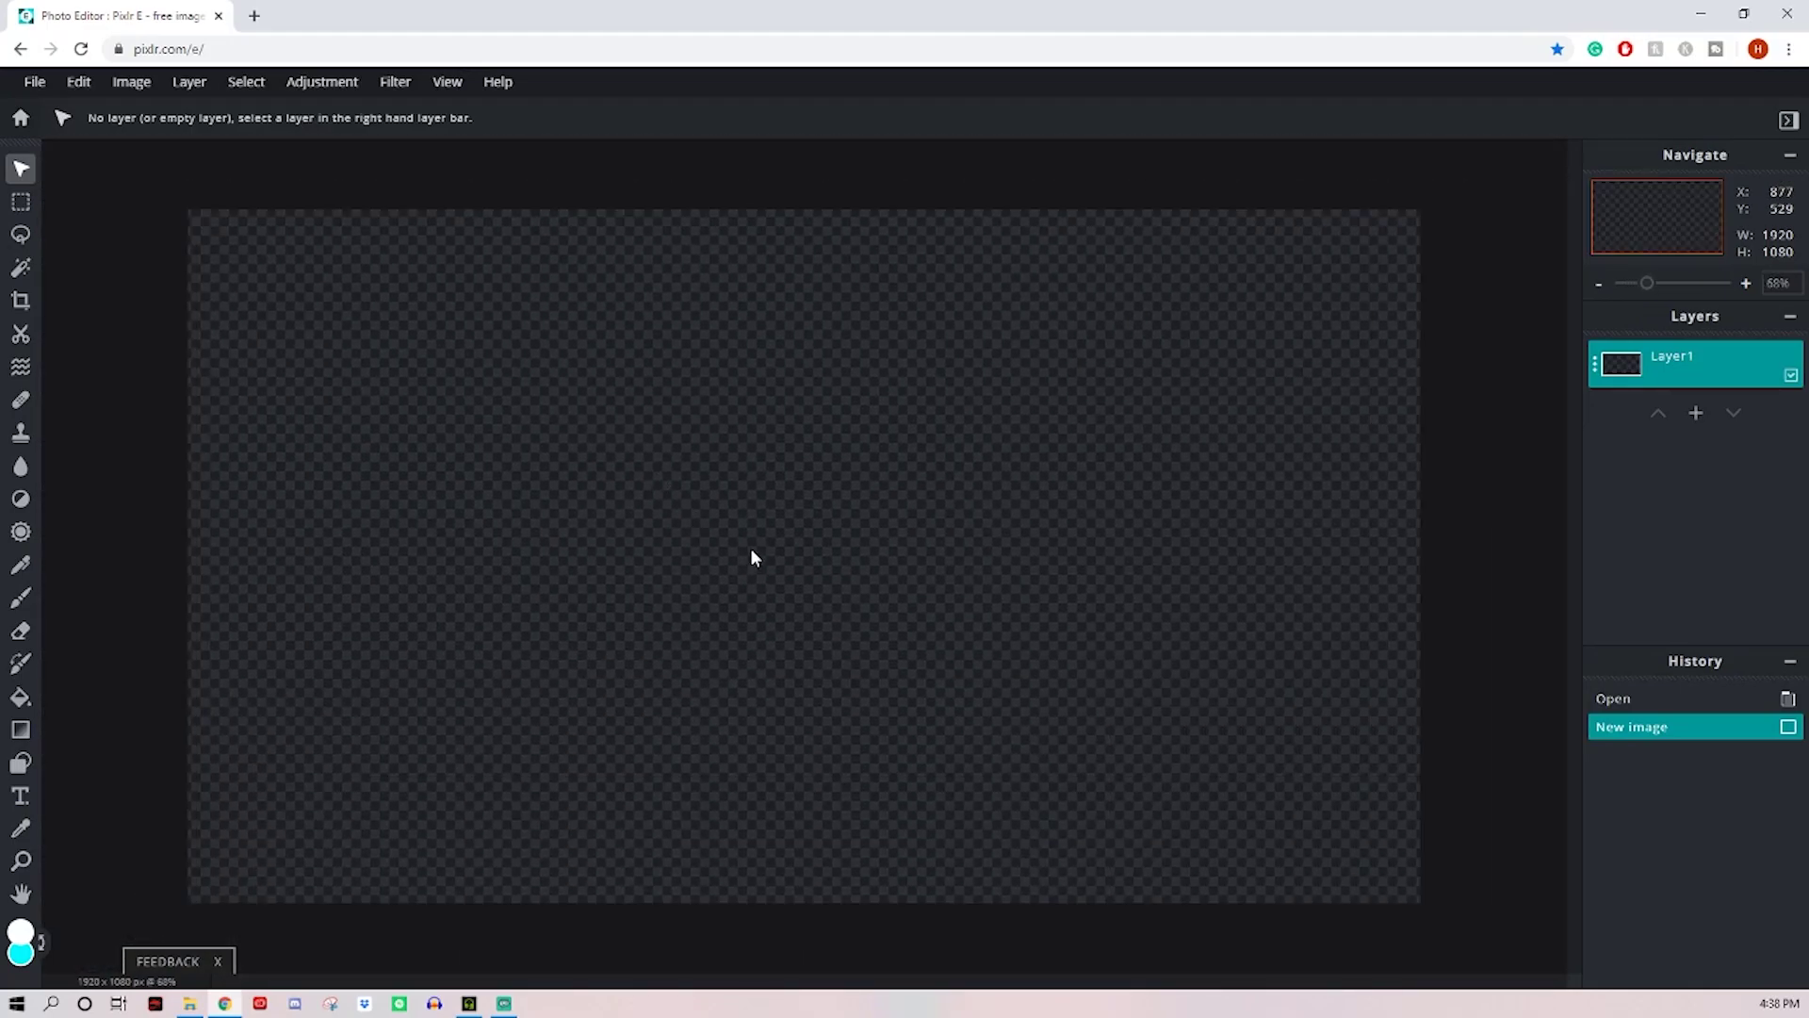
Step: Draw a full-height white vertical line and move it to the canvas centre
click(20, 763)
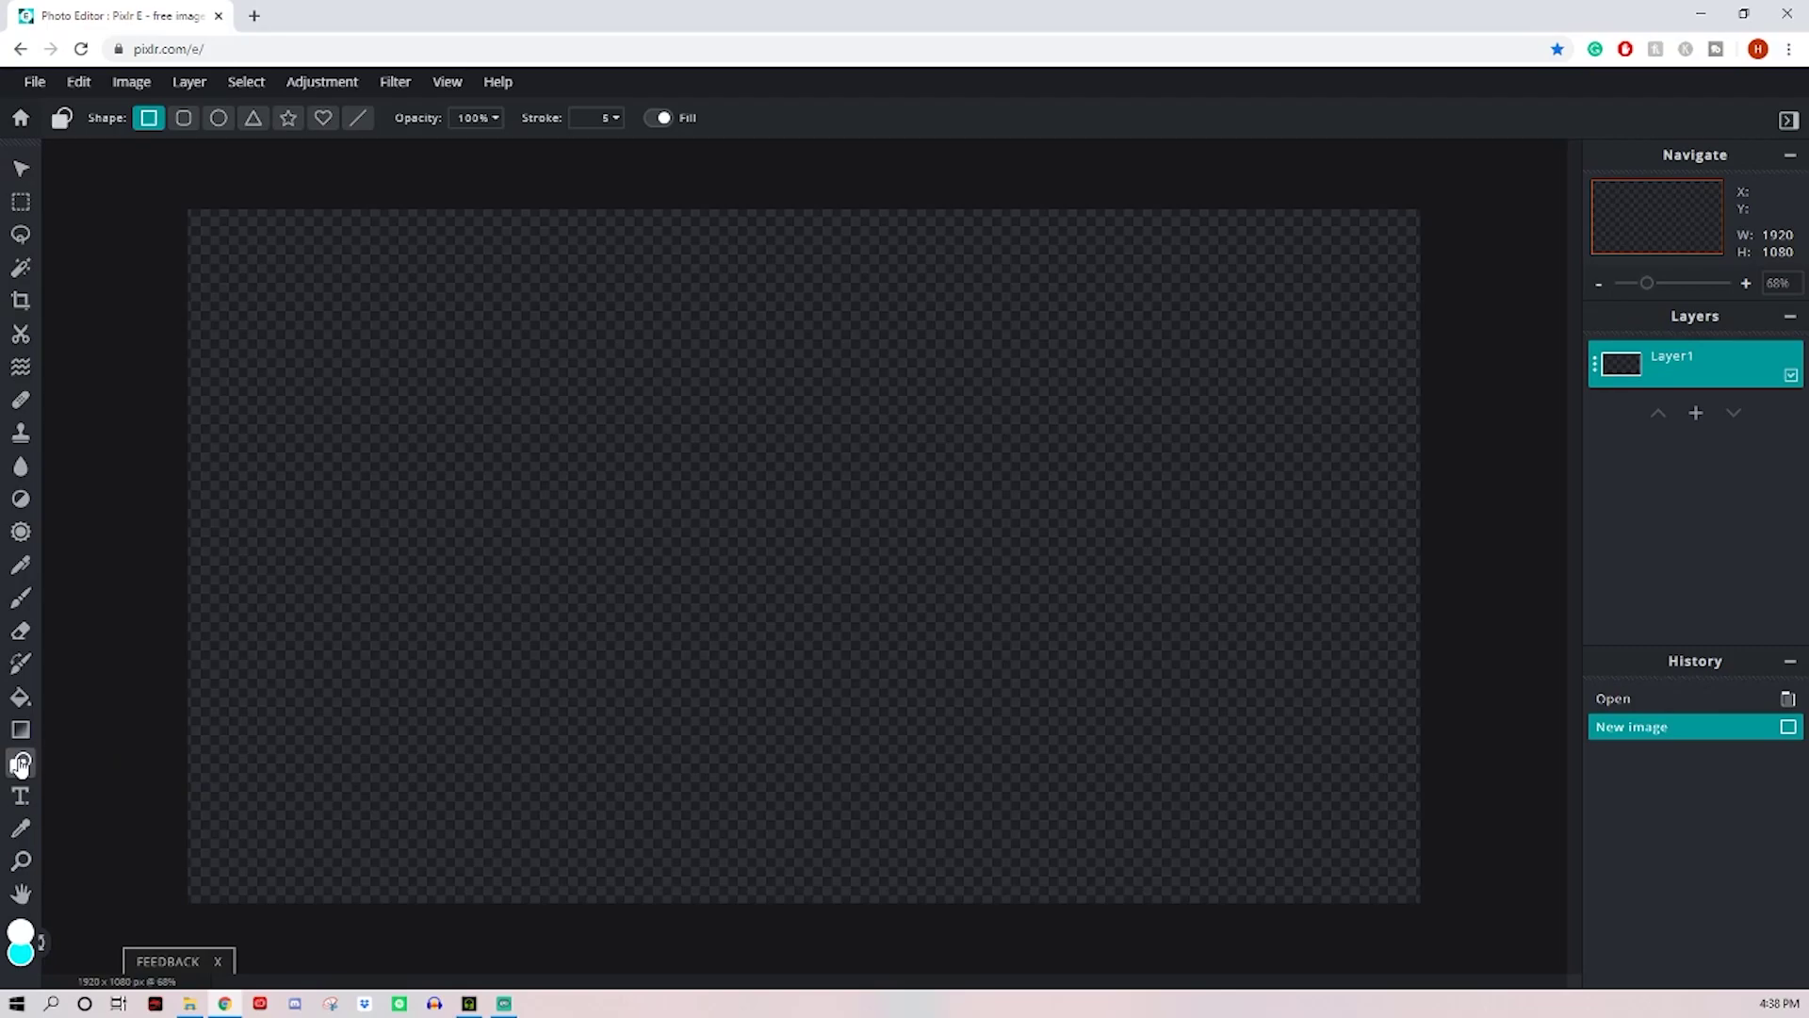
click(359, 120)
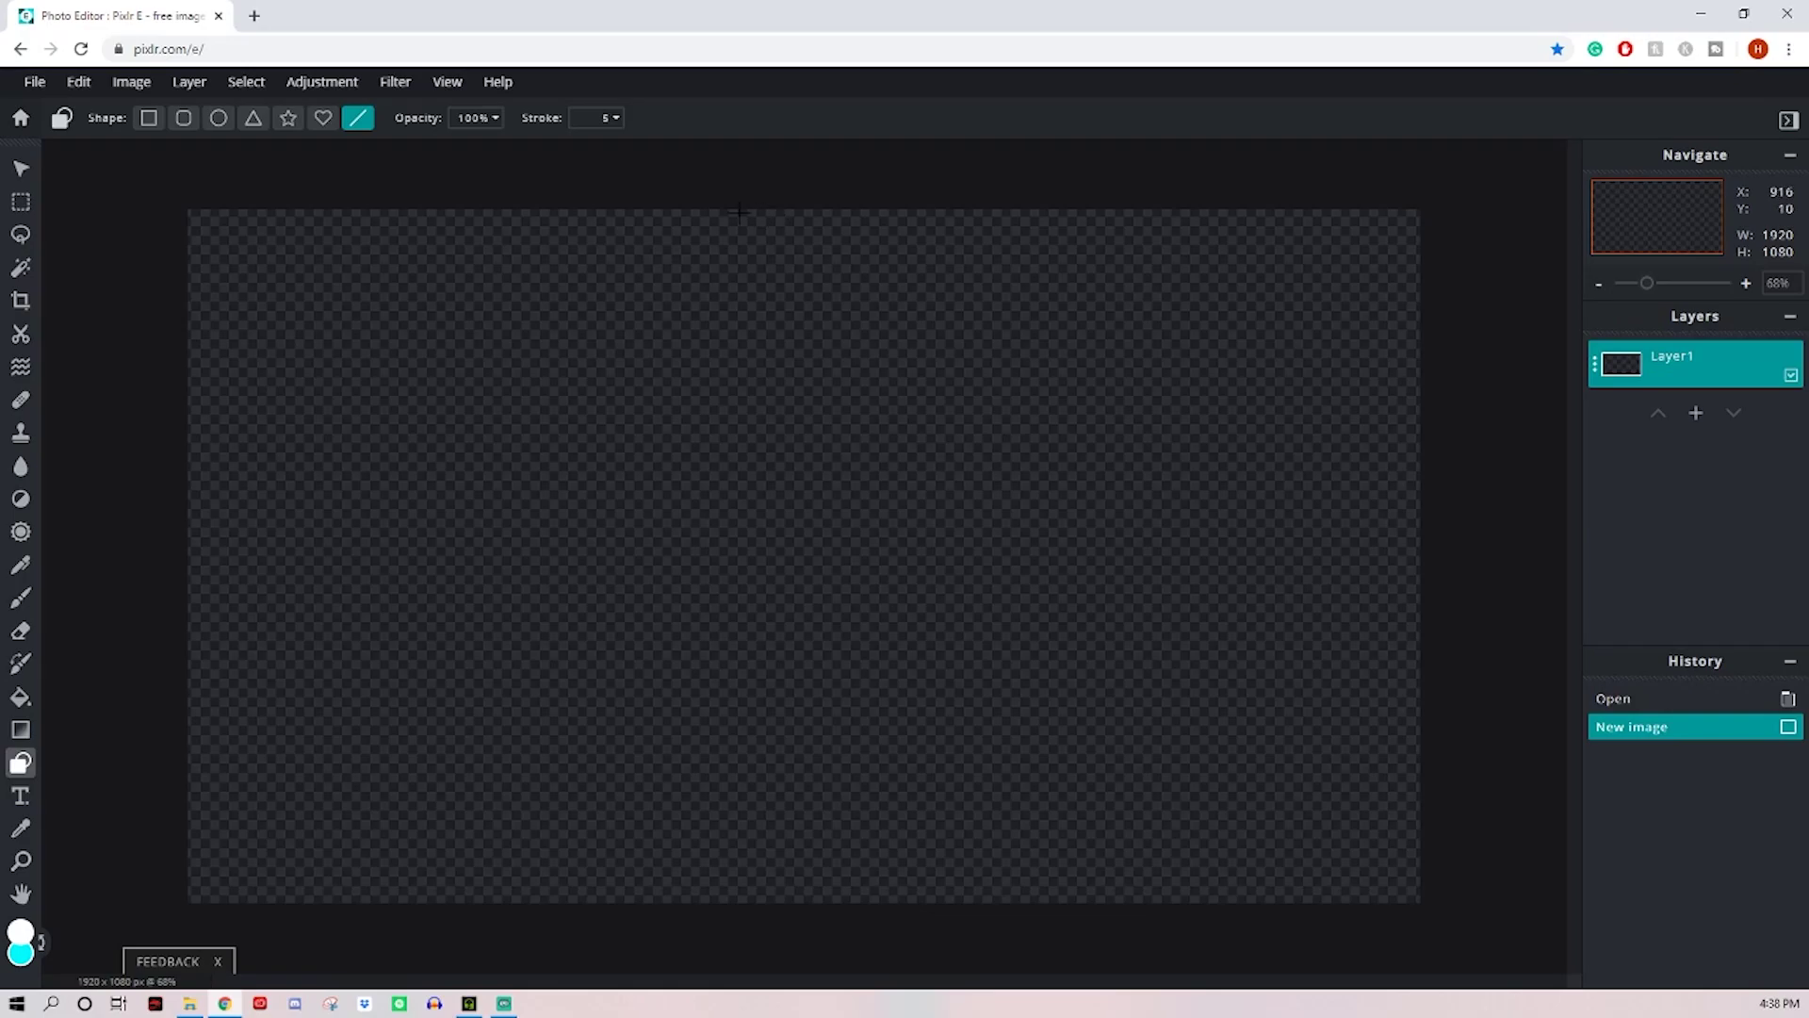
mouse_move(594, 169)
mouse_down()
mouse_move(586, 641)
mouse_move(613, 785)
mouse_move(609, 949)
mouse_up()
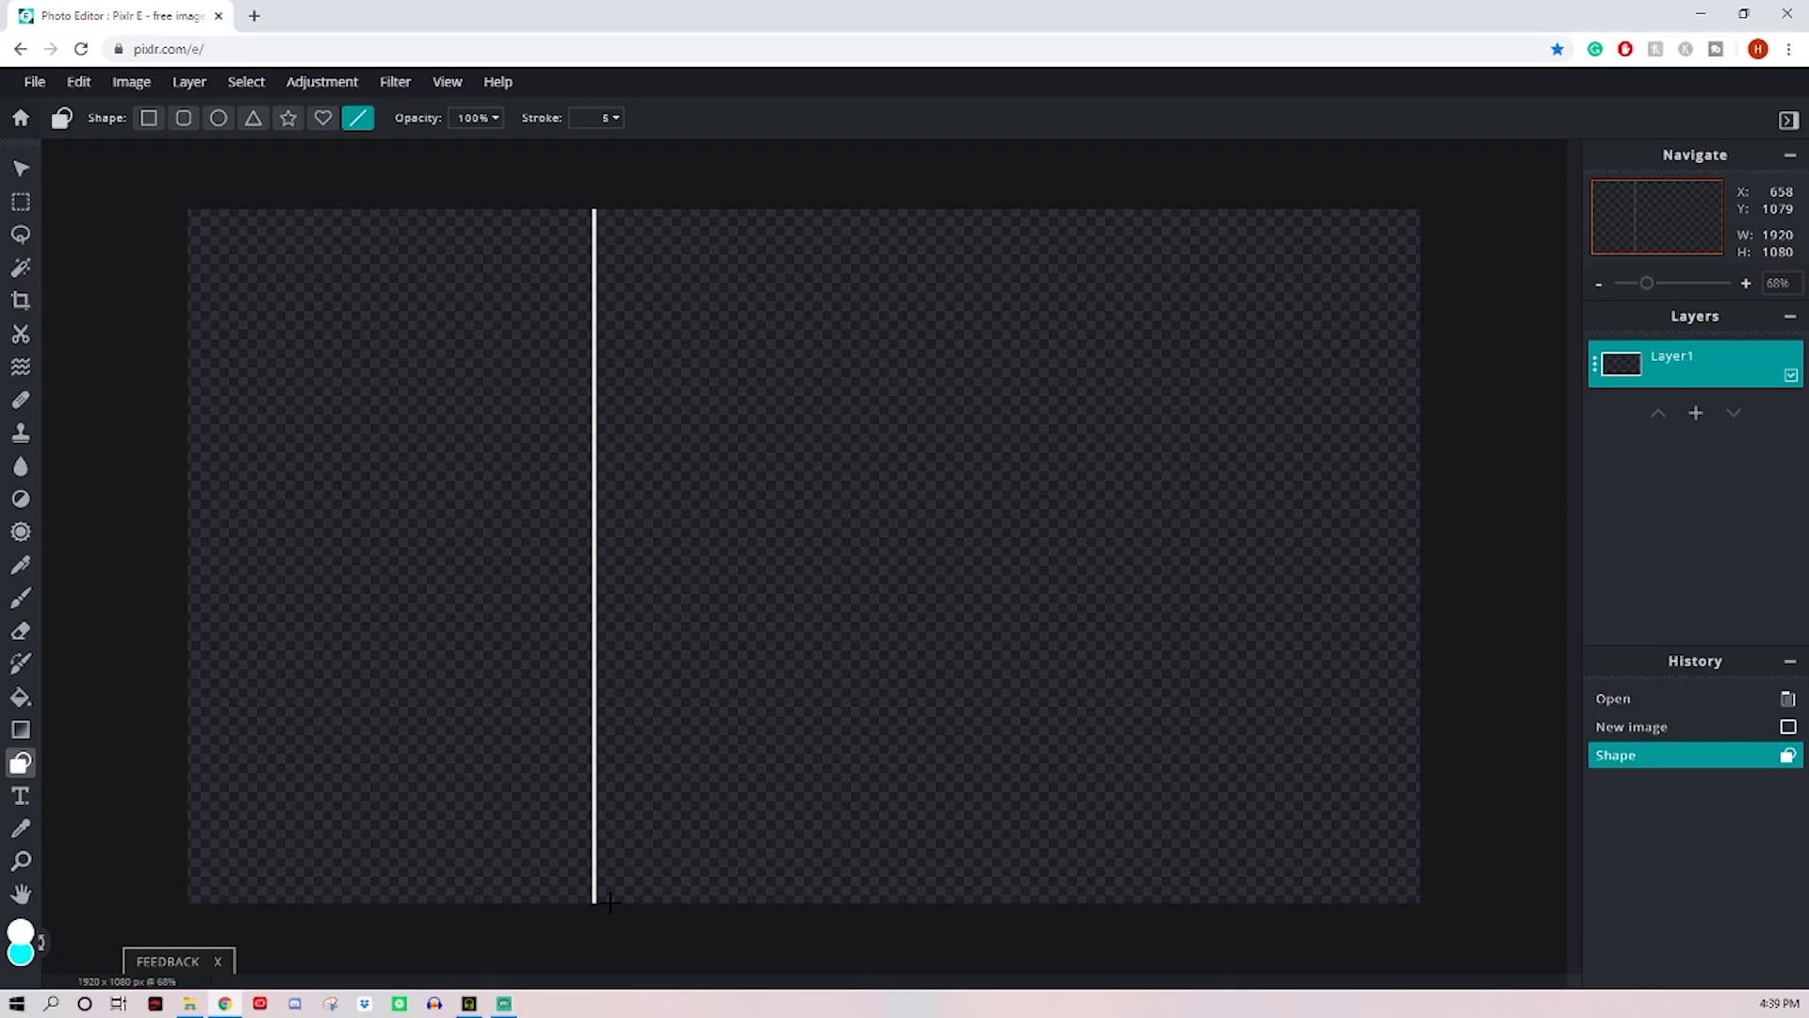
click(21, 167)
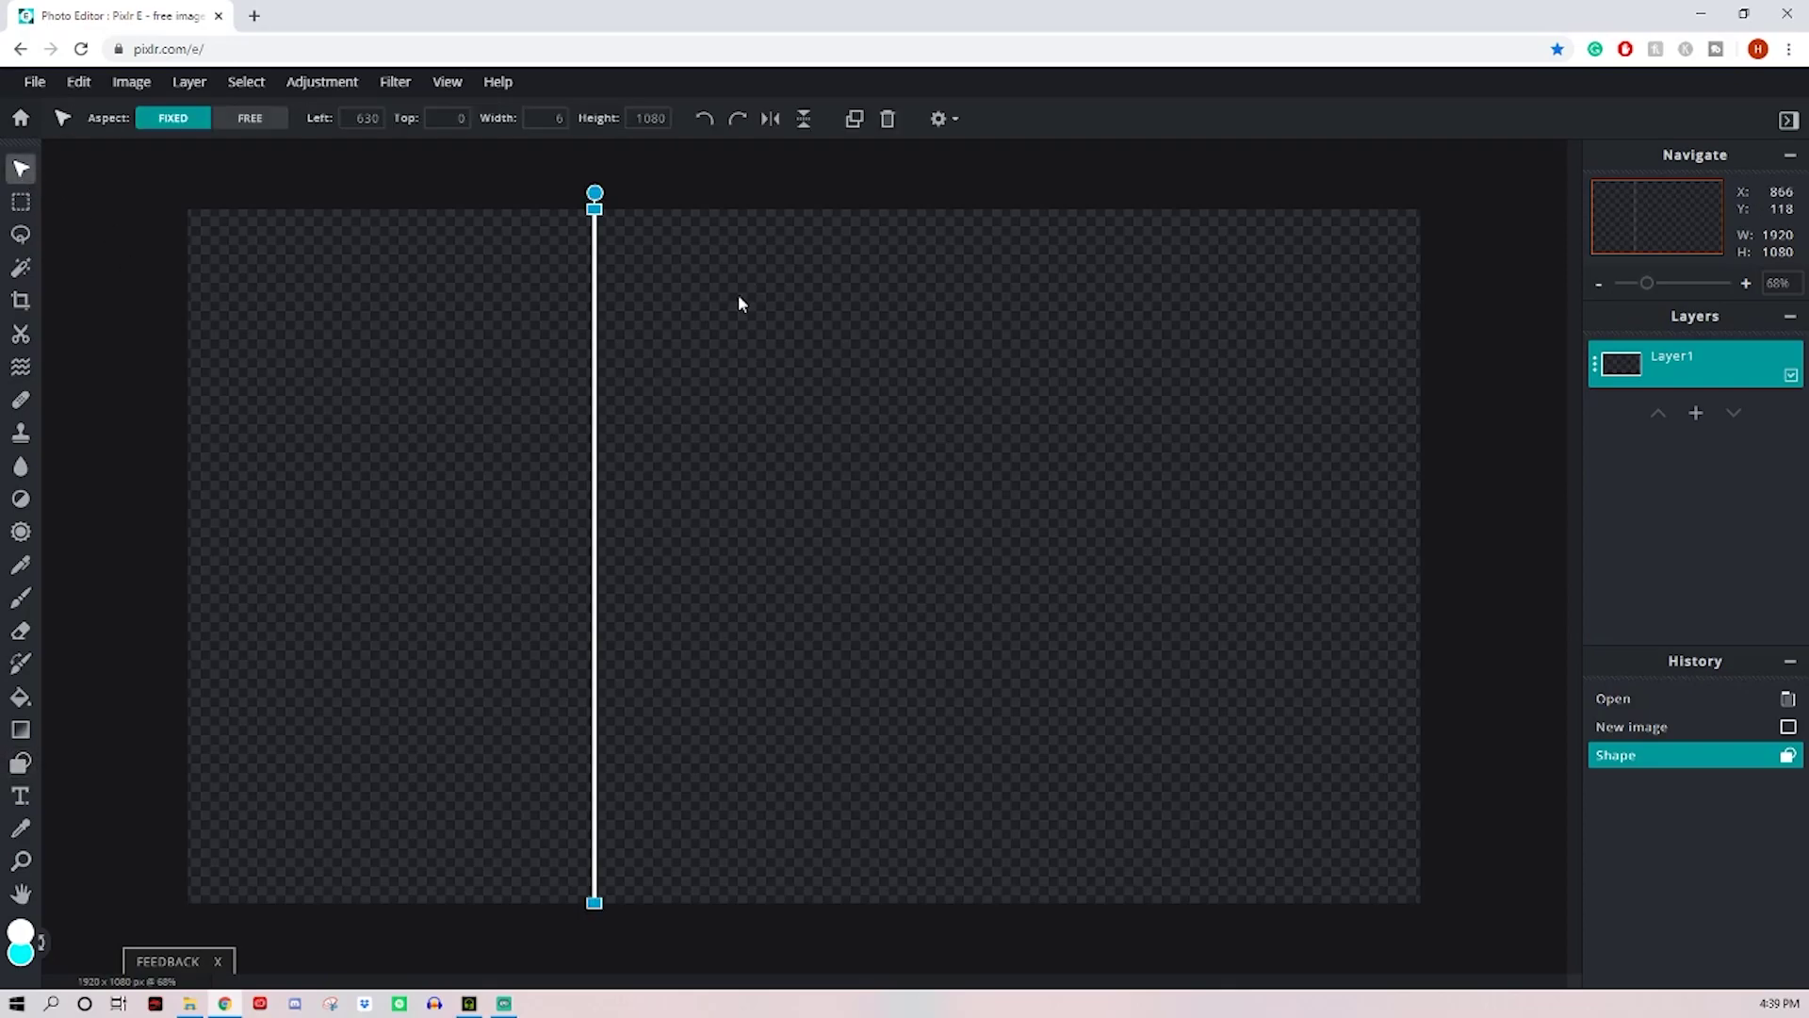
drag(593, 517, 803, 517)
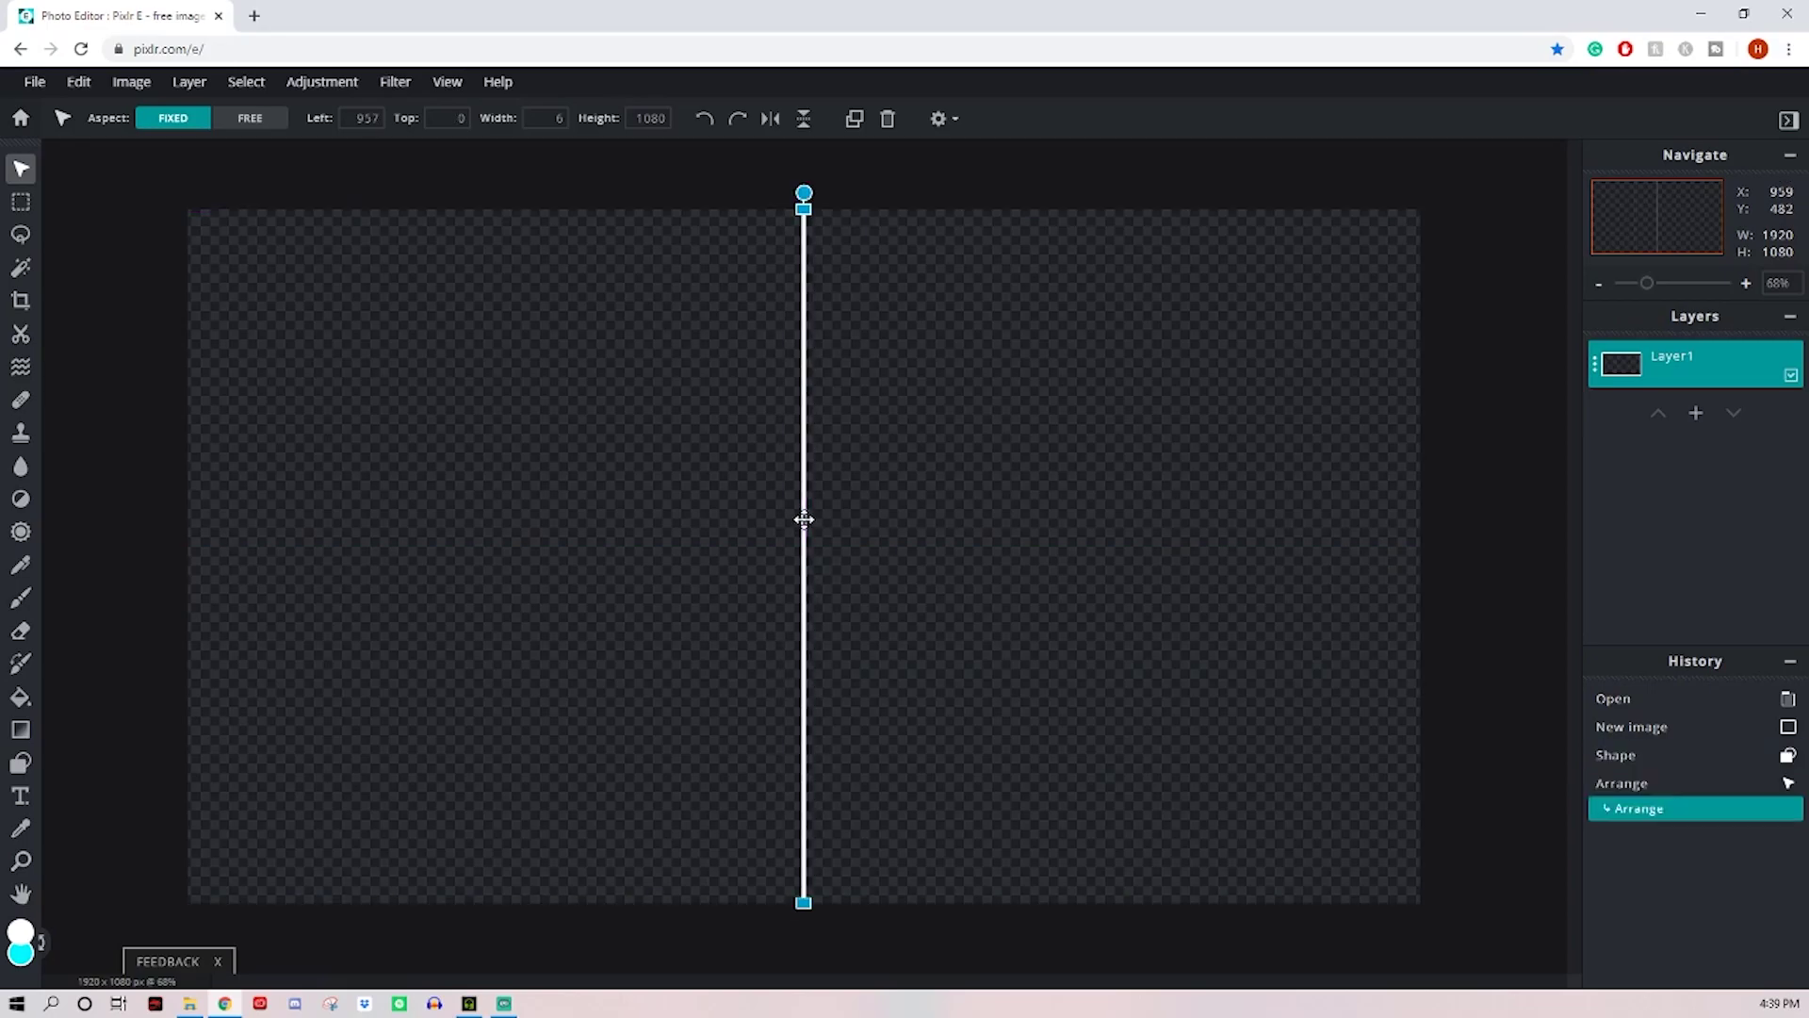
click(982, 490)
Step: Rename the line's layer to 'Center Line'
click(1596, 364)
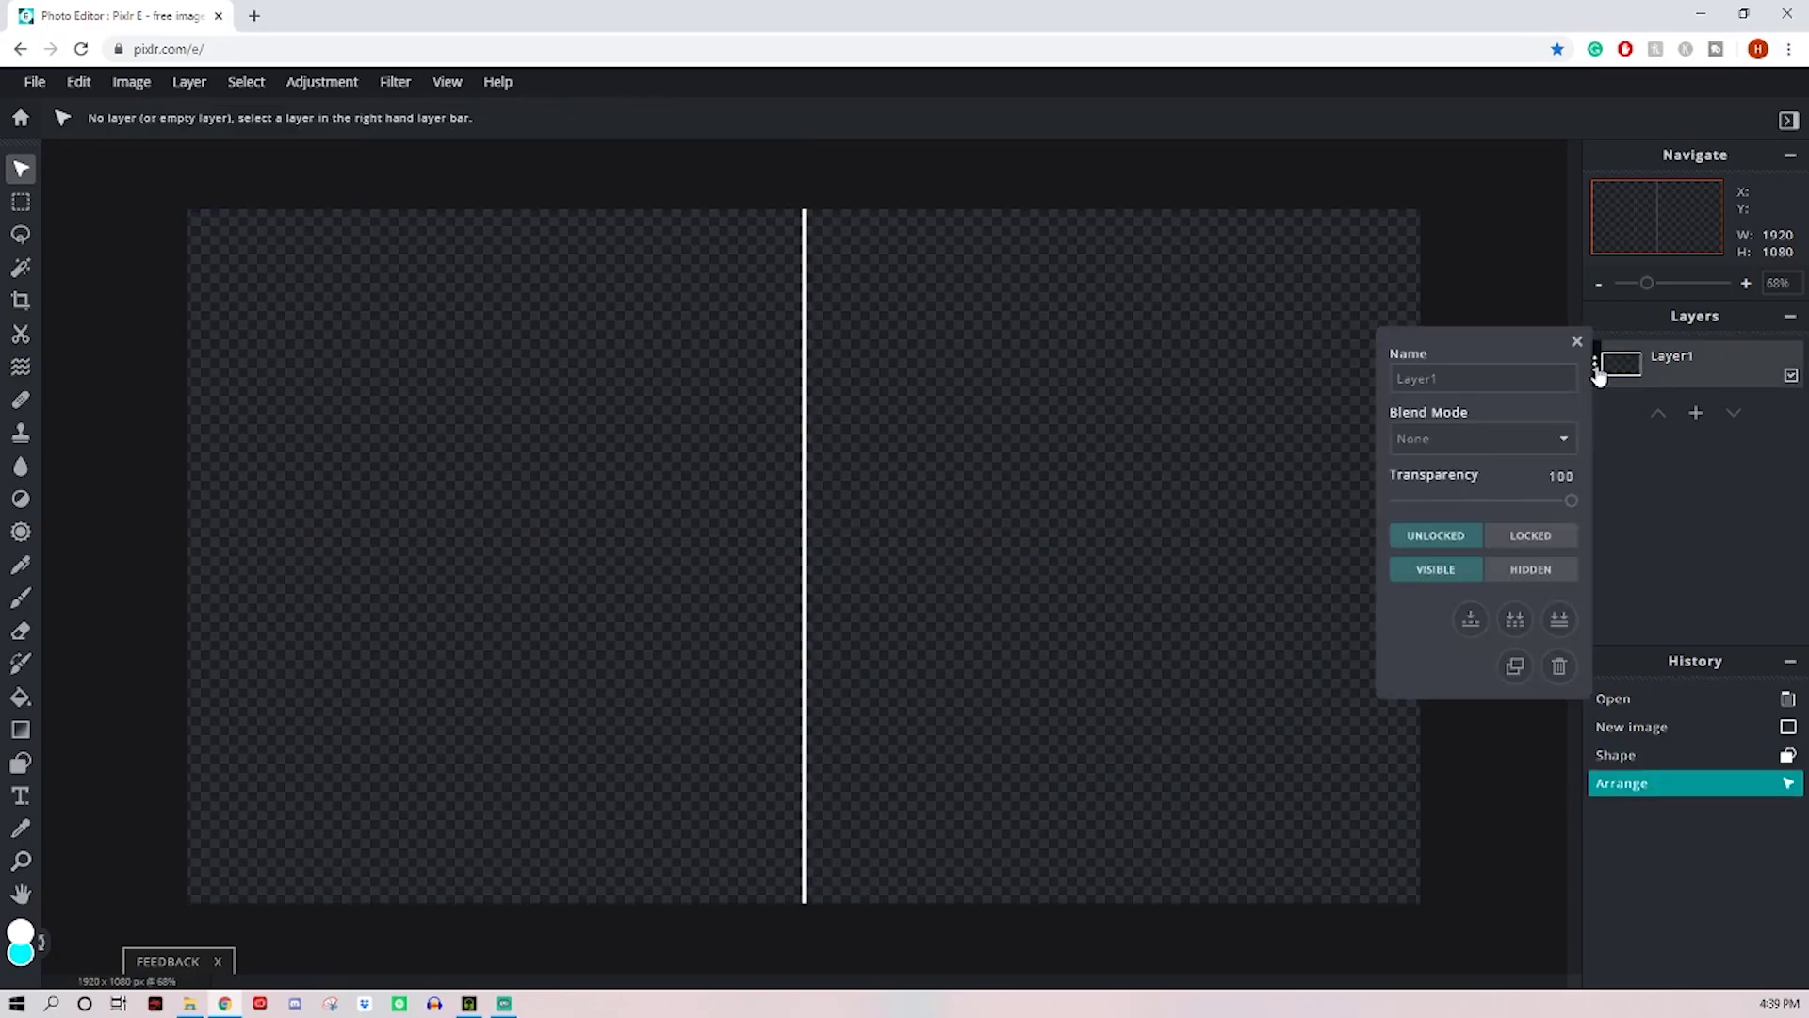
double_click(1456, 379)
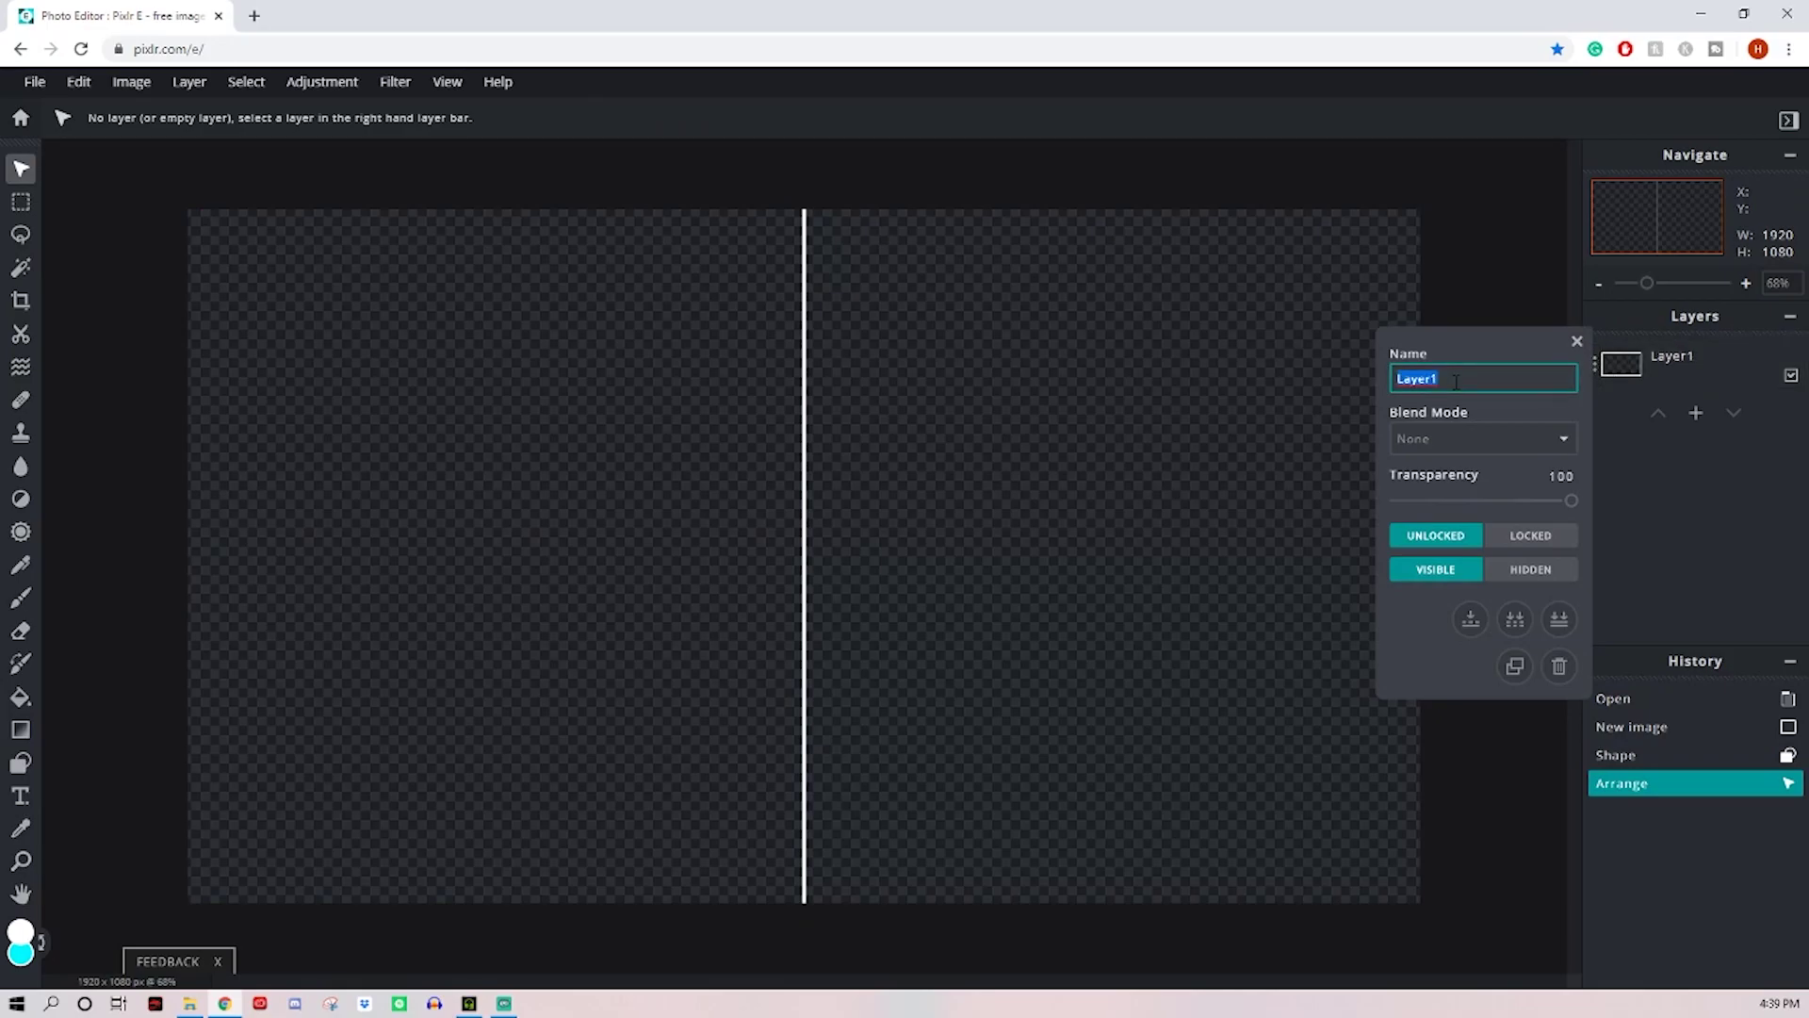
text(Center Line)
click(1576, 340)
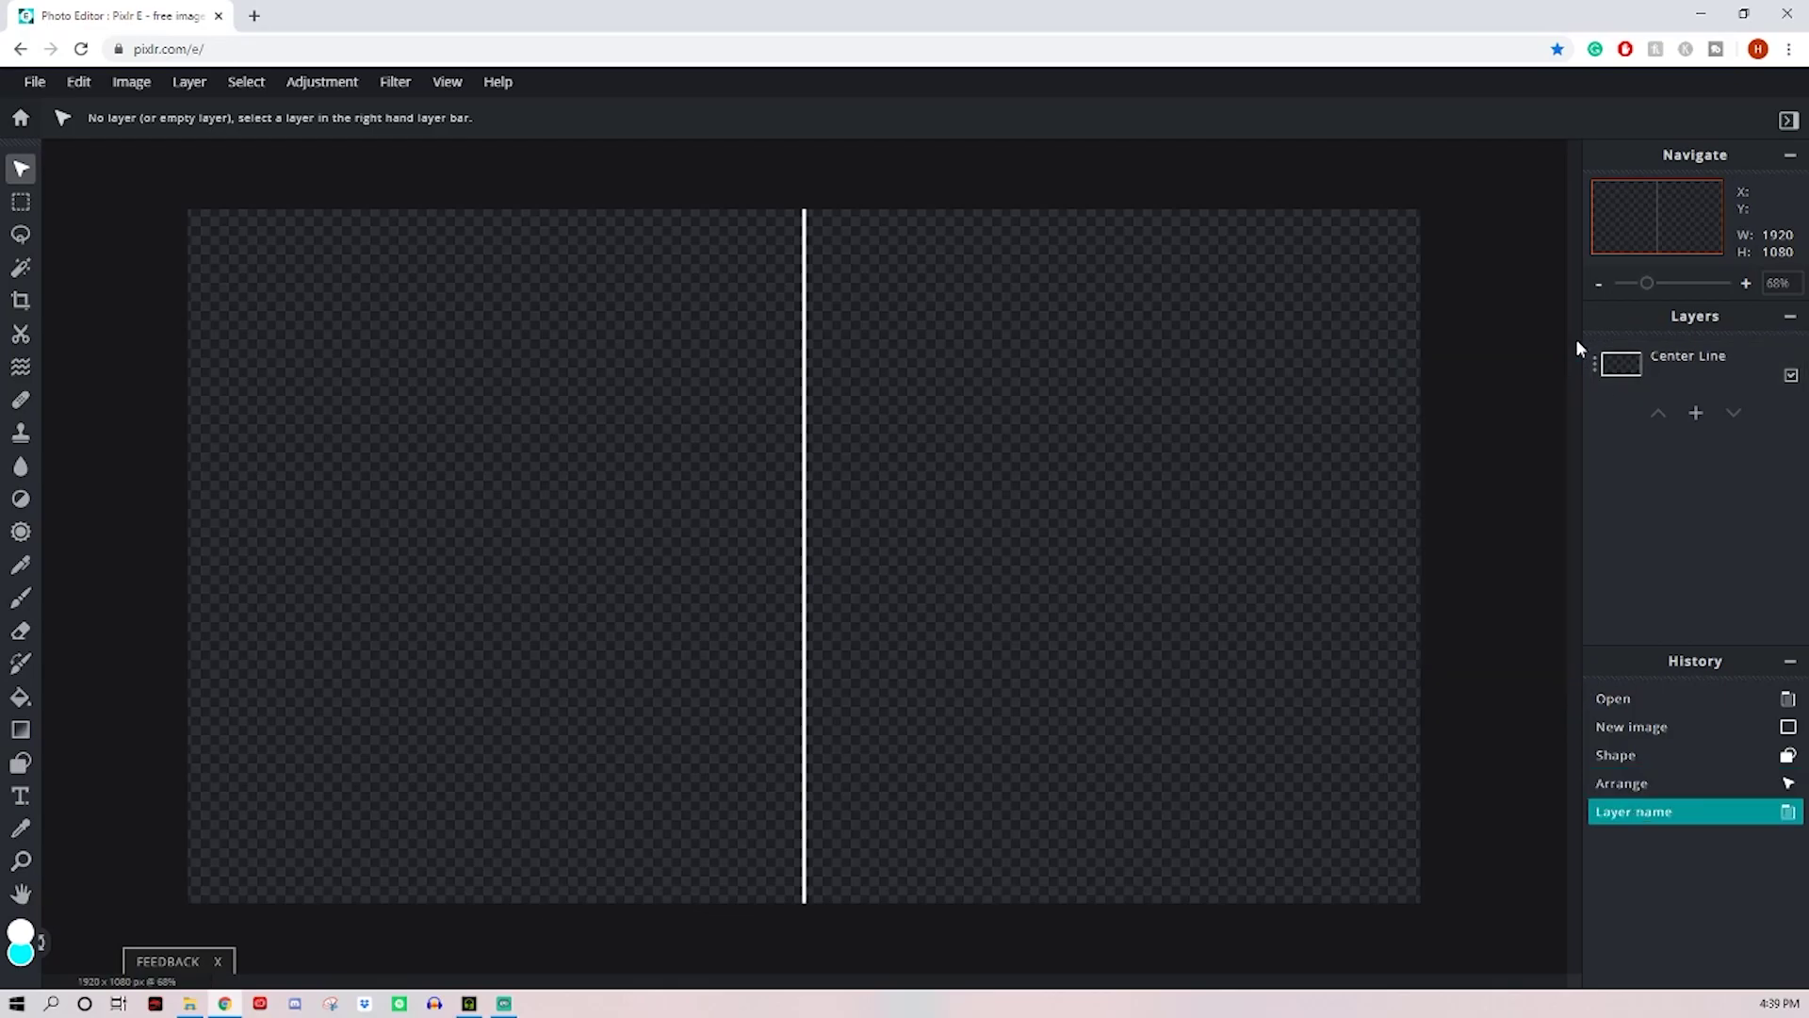
Step: Search Google Images for 'fortnite screenshot' in a new tab
click(254, 15)
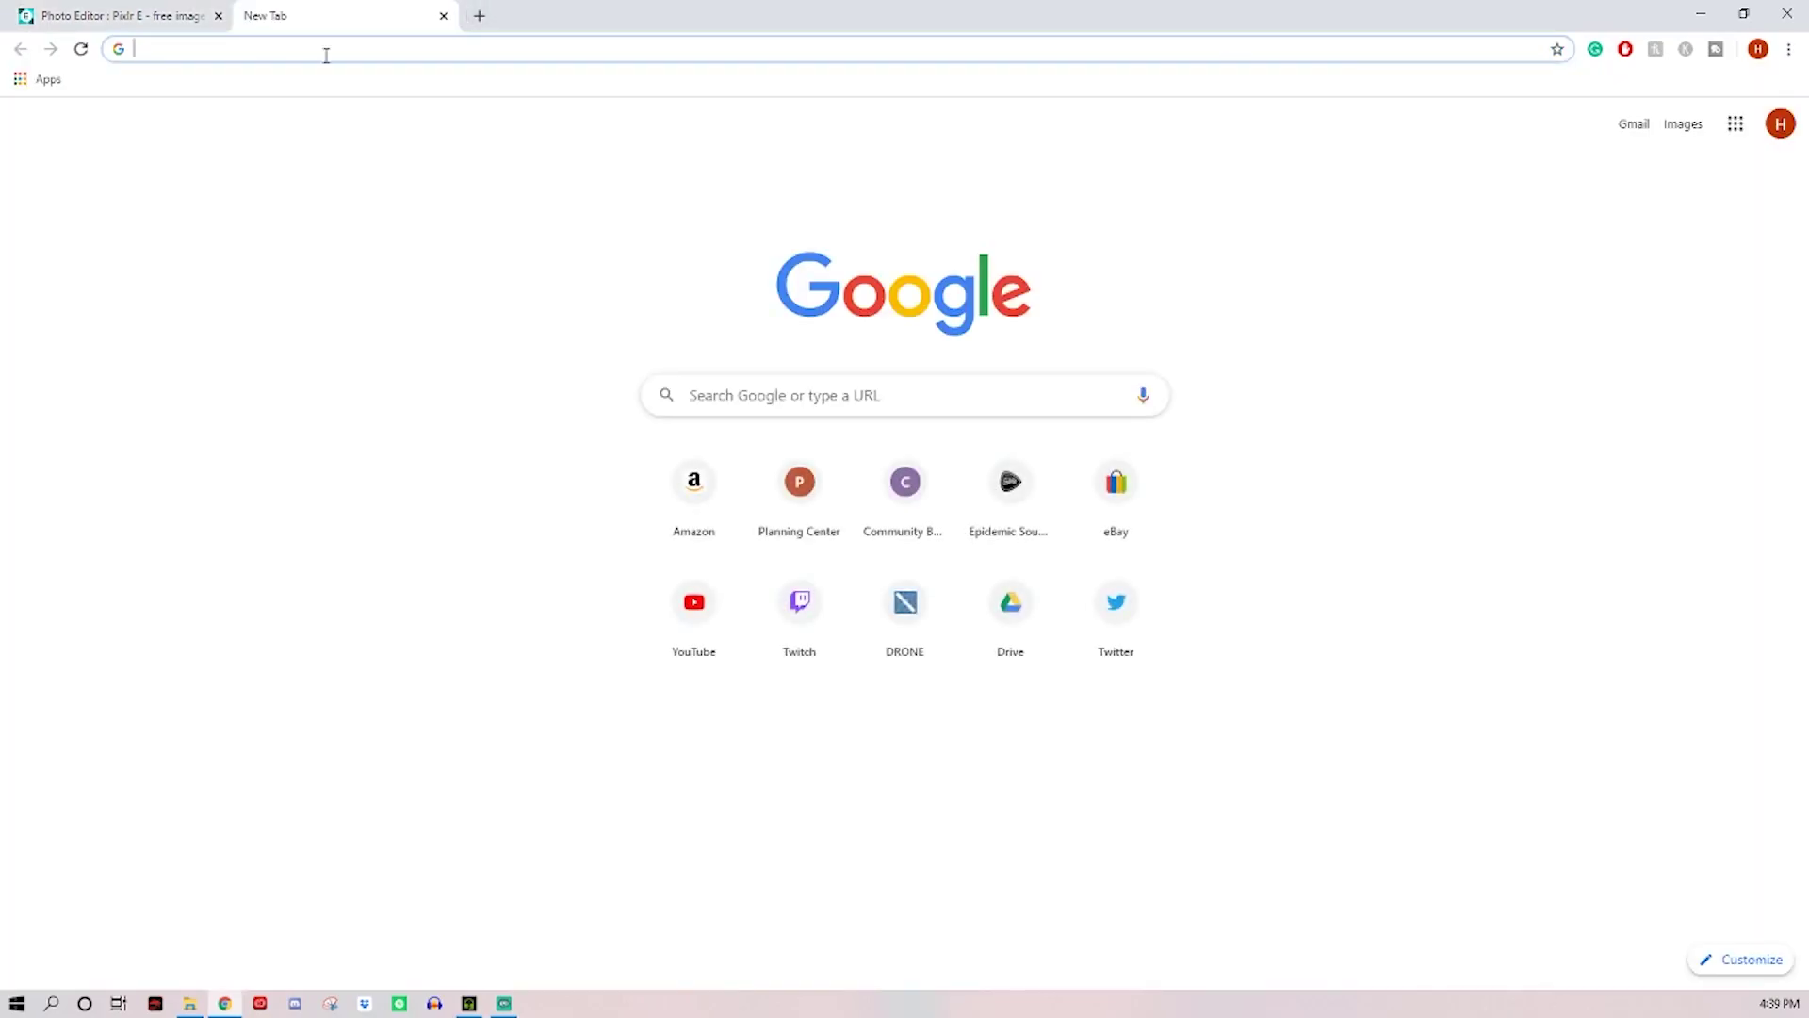
text(fortnite )
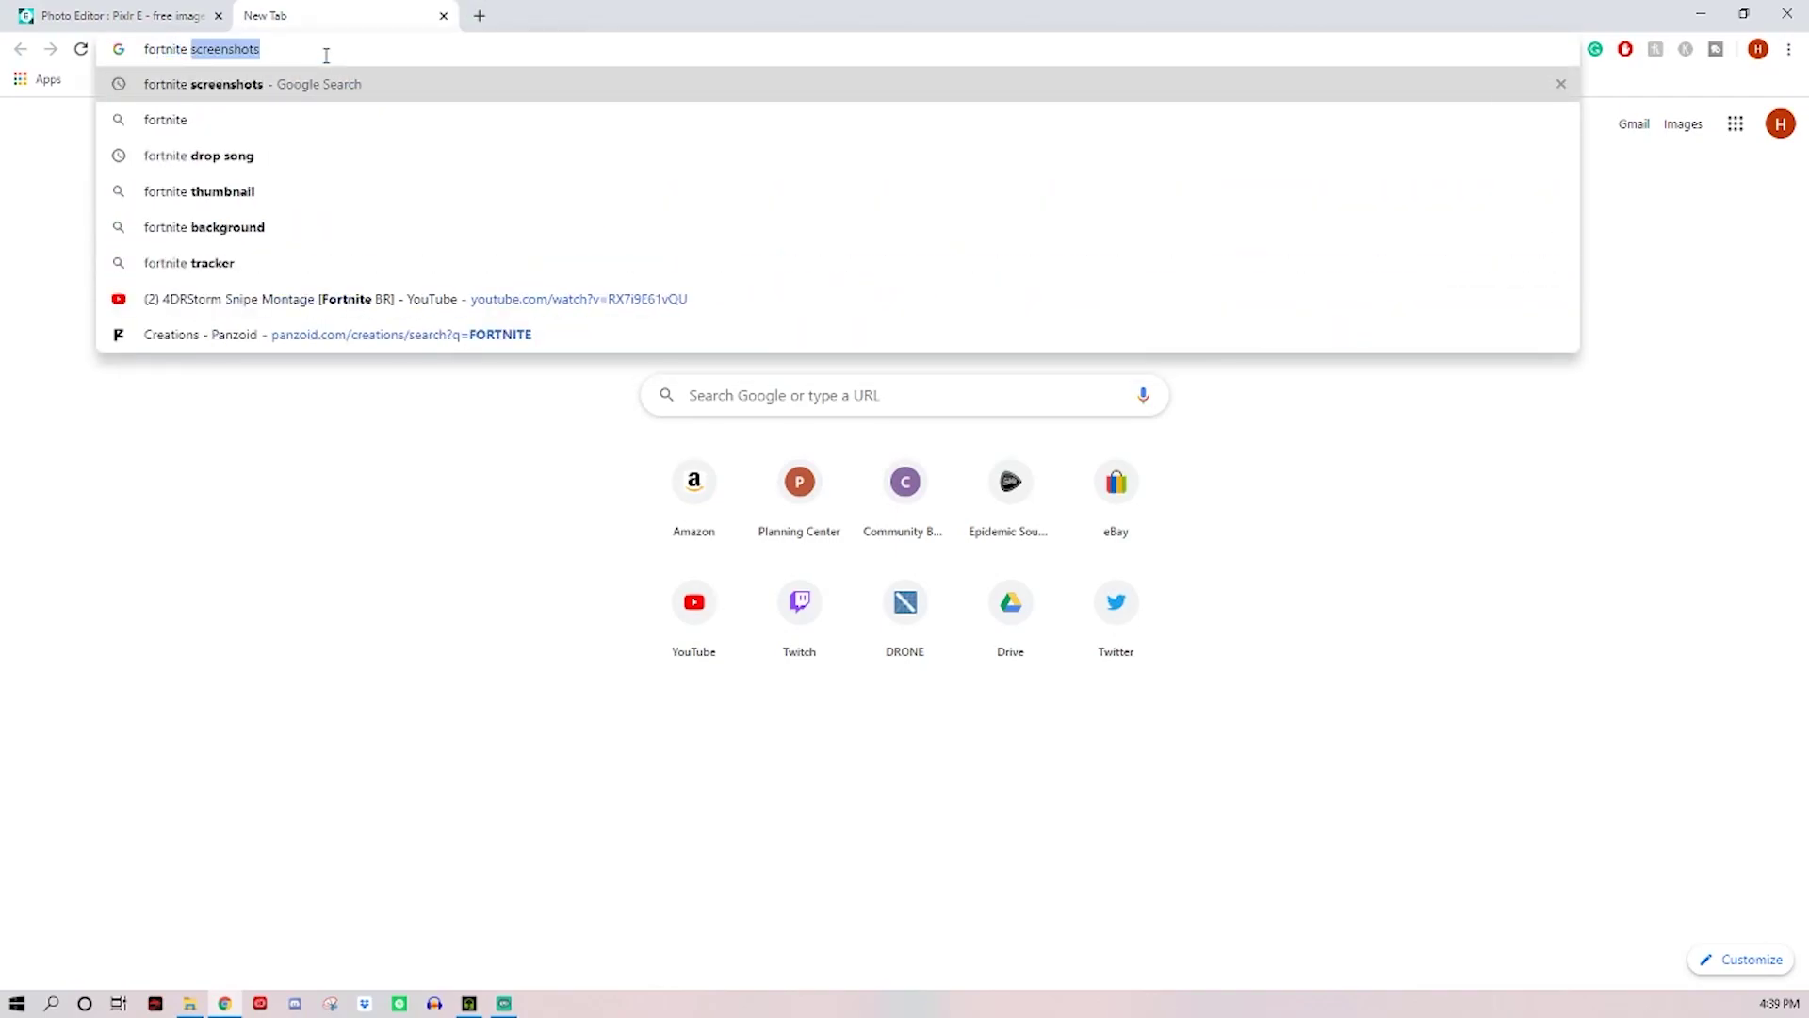
text(screenshot)
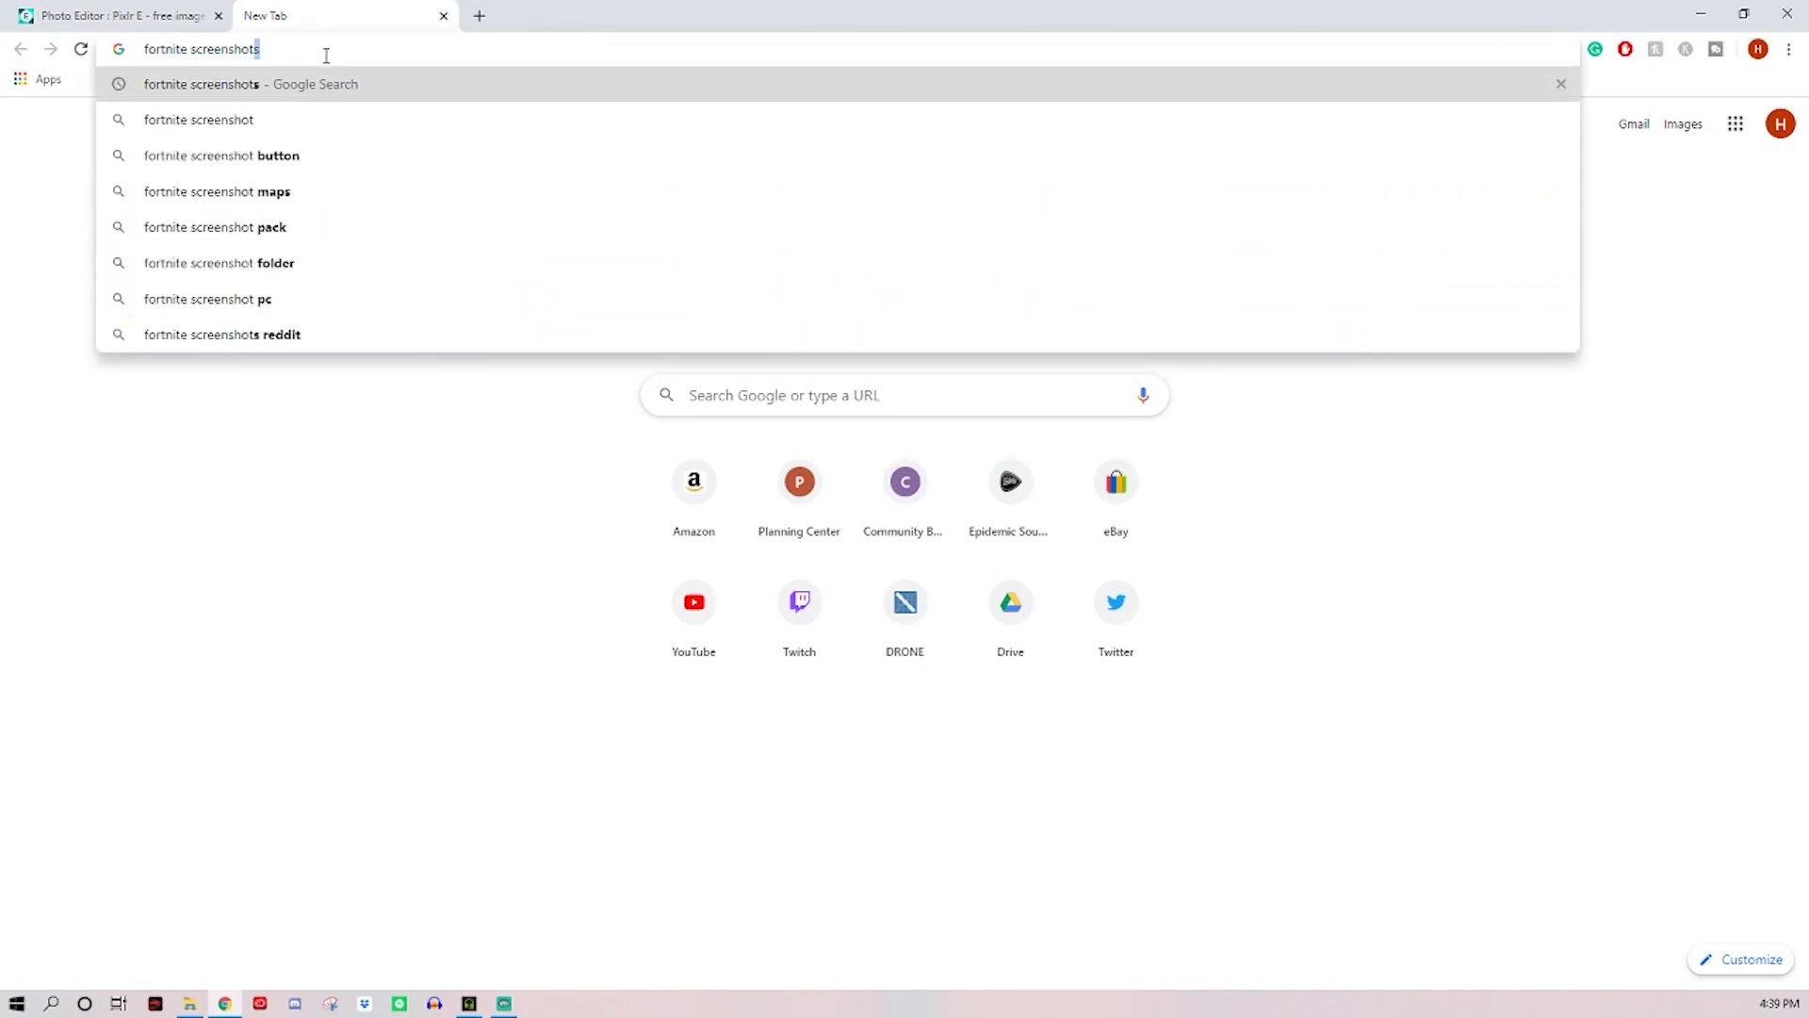
key(Return)
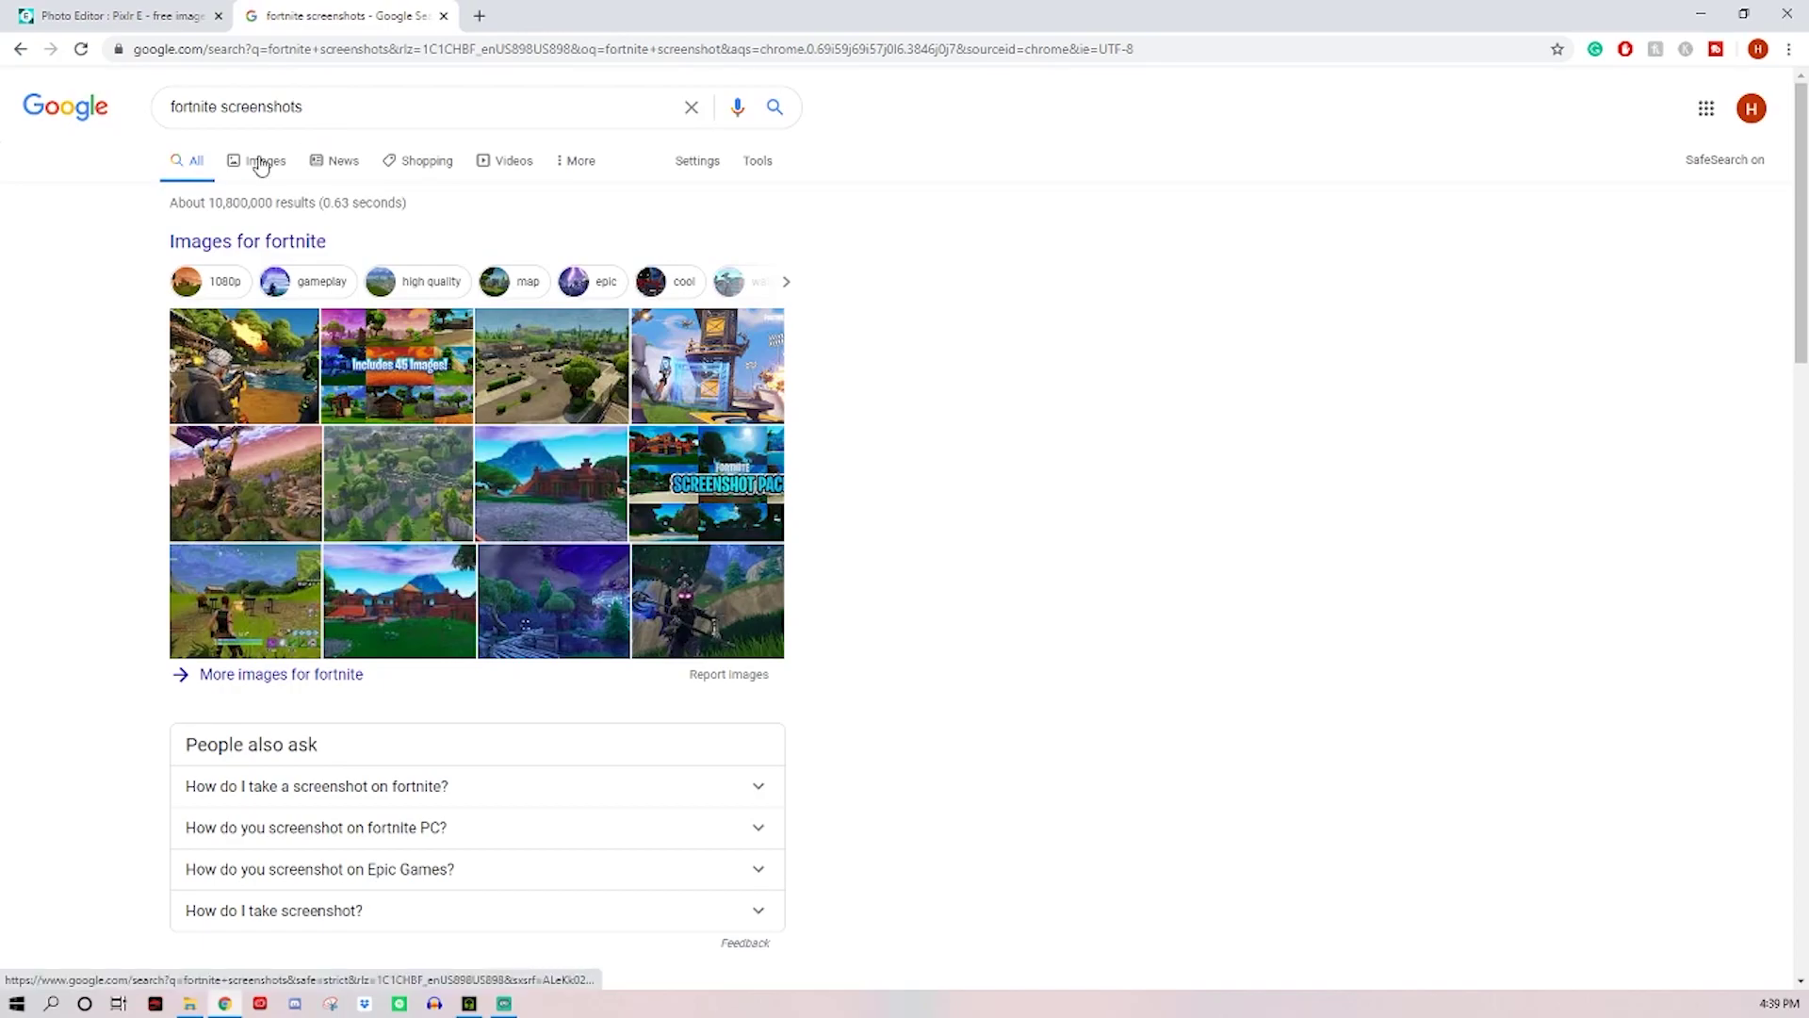
click(262, 164)
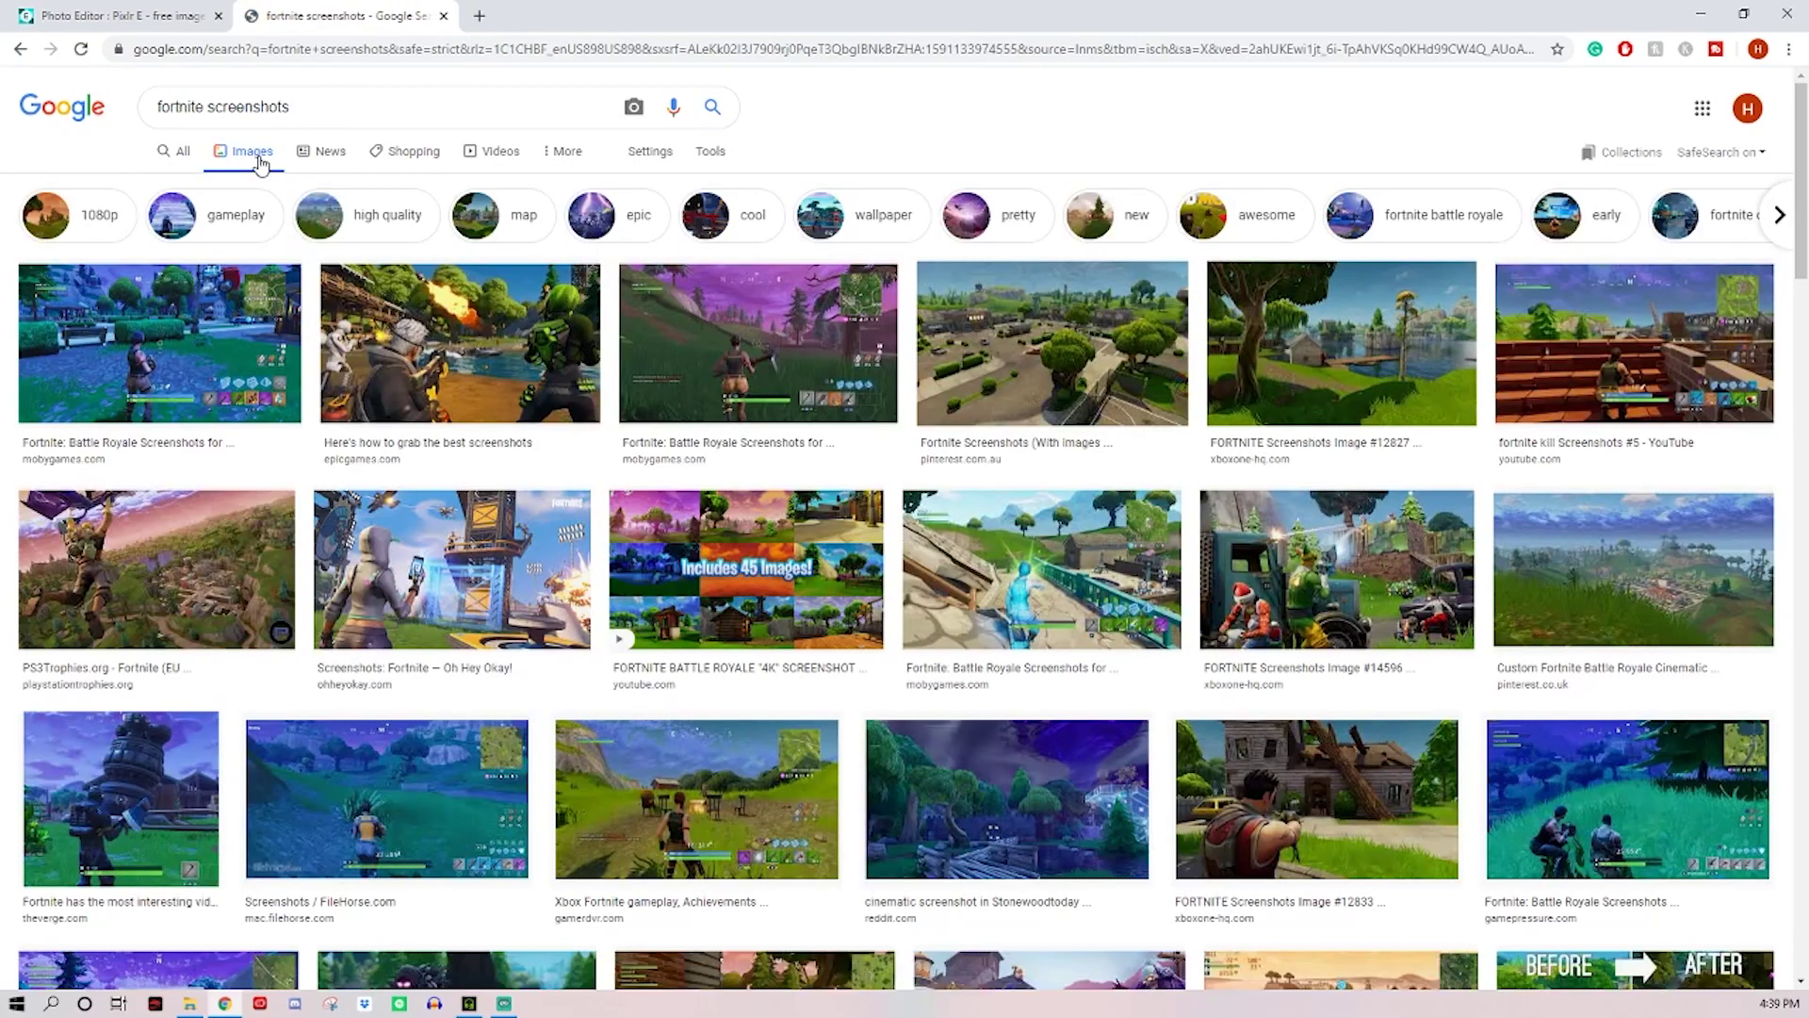
Step: Save the first Fortnite screenshot result to disk as a JPEG
click(155, 377)
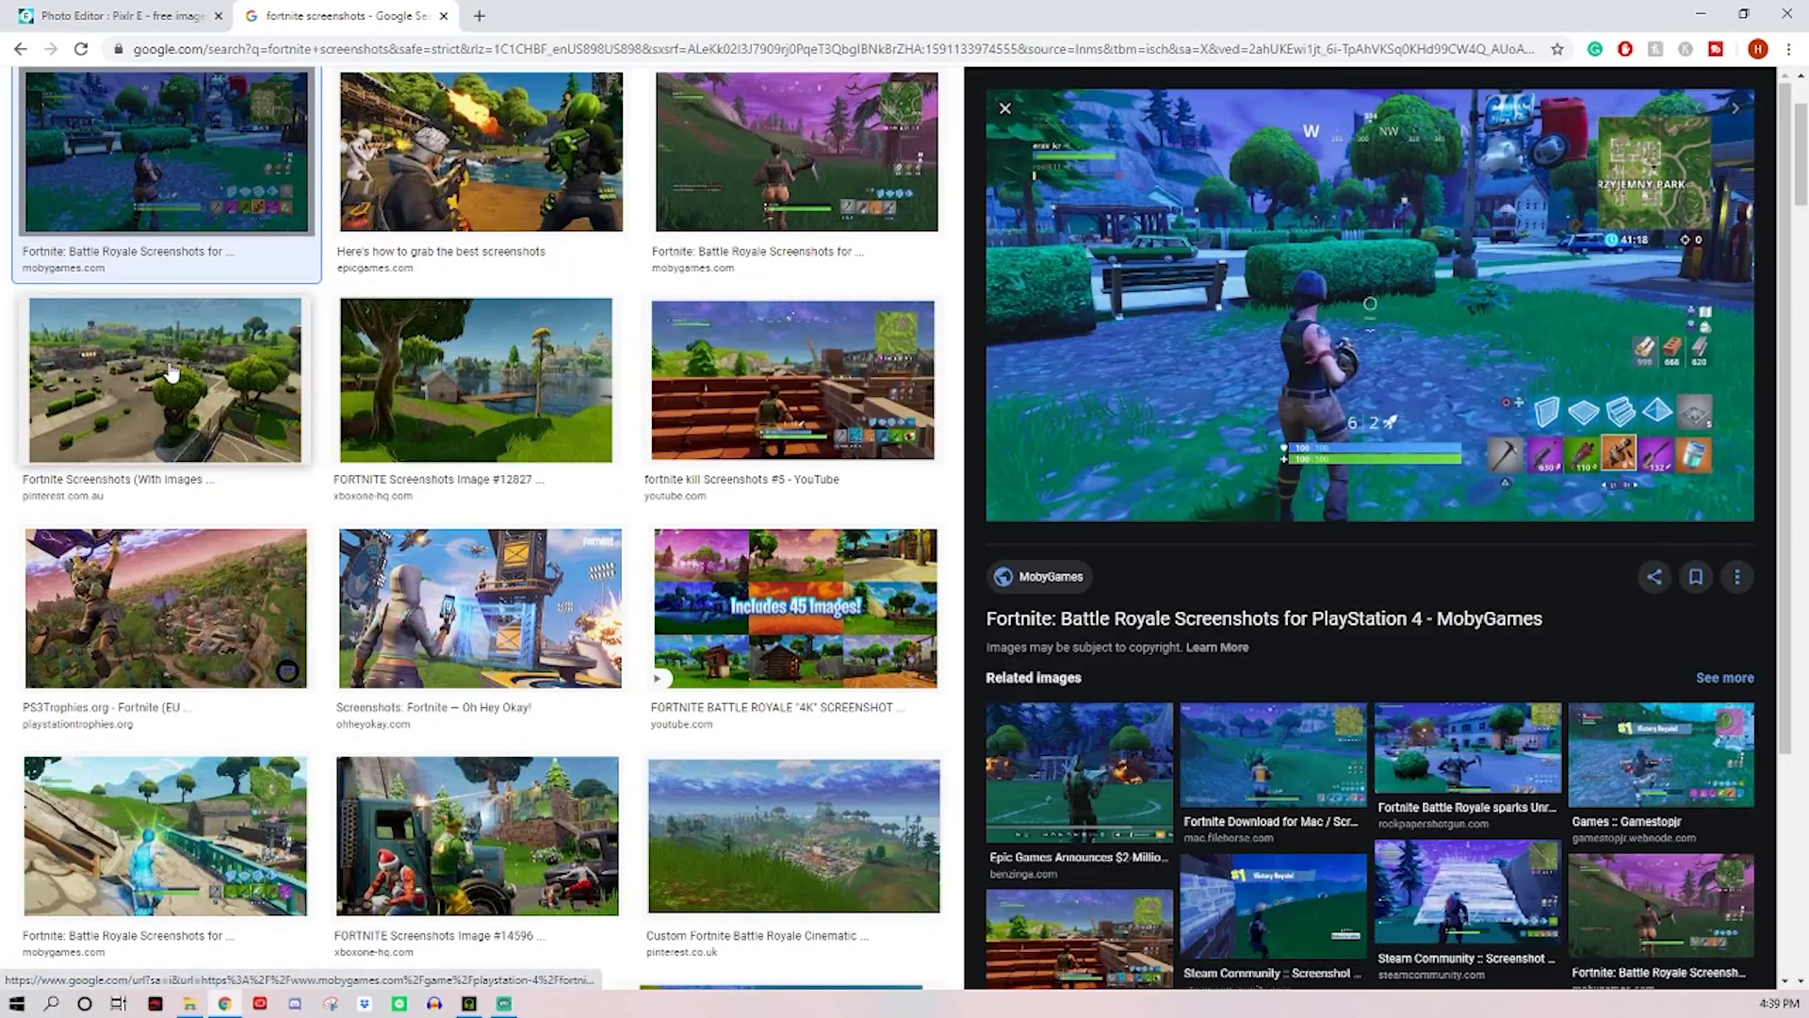
right_click(1186, 303)
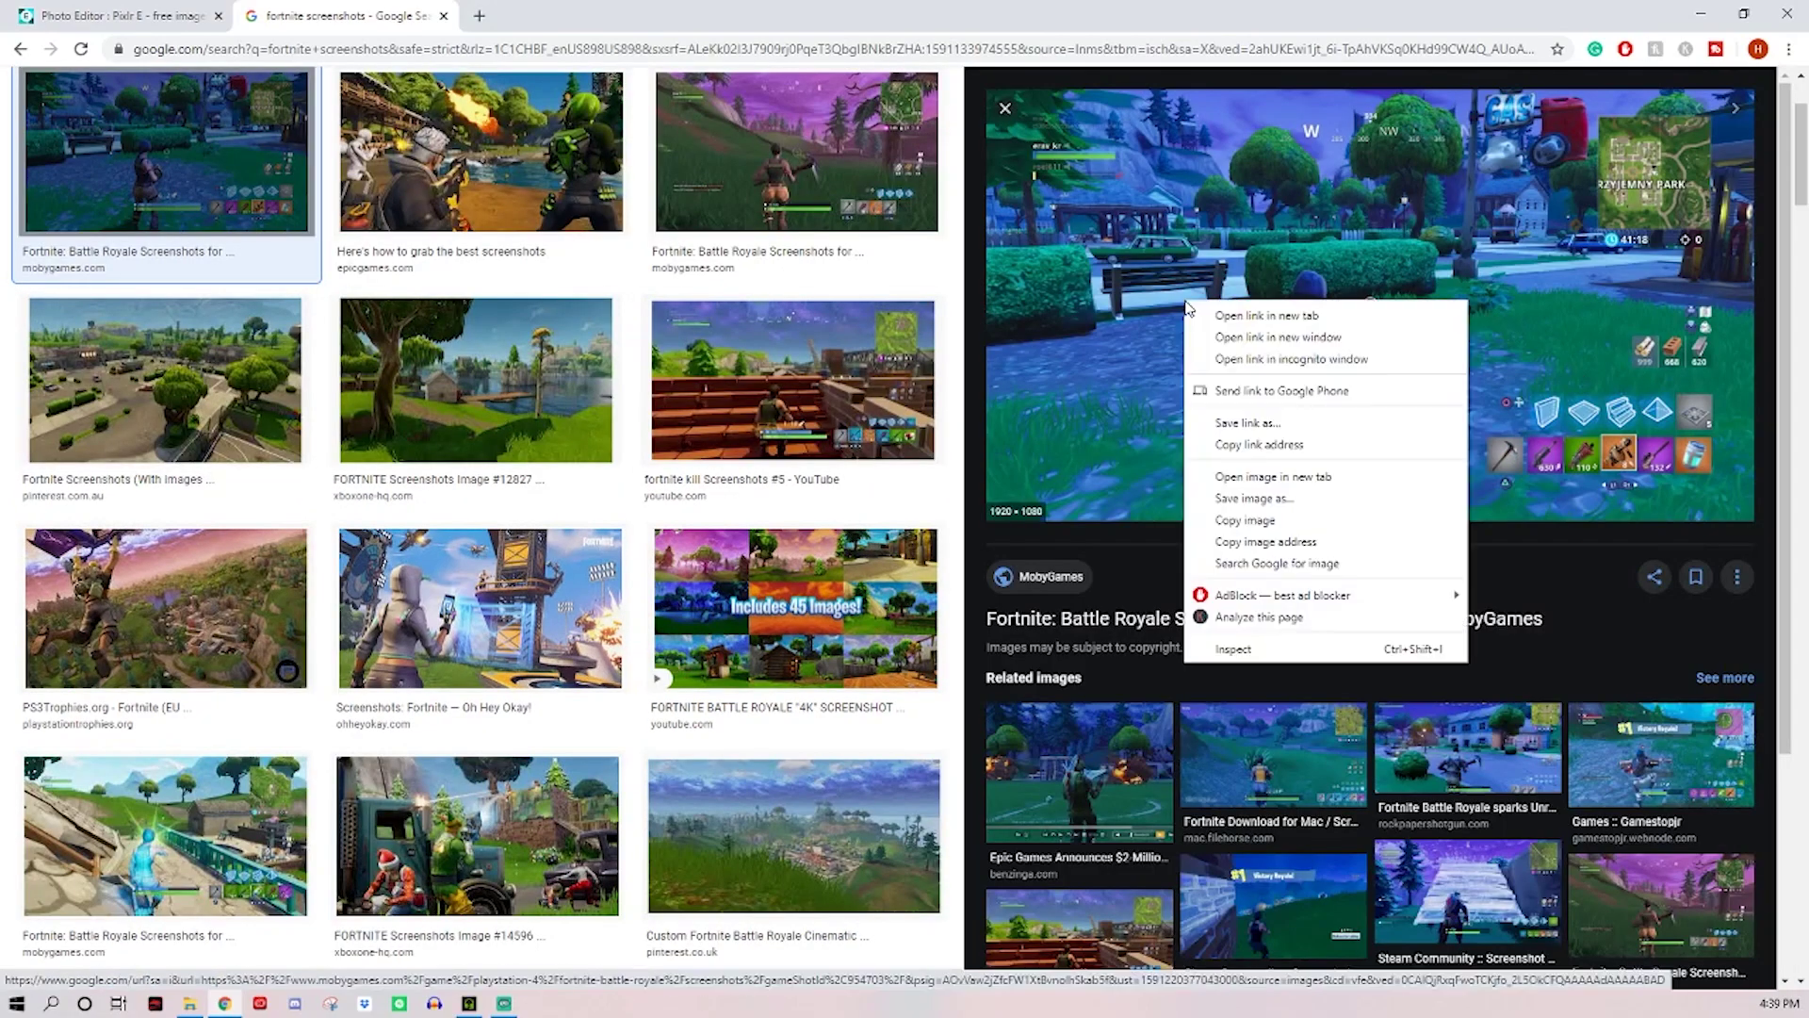
click(1269, 499)
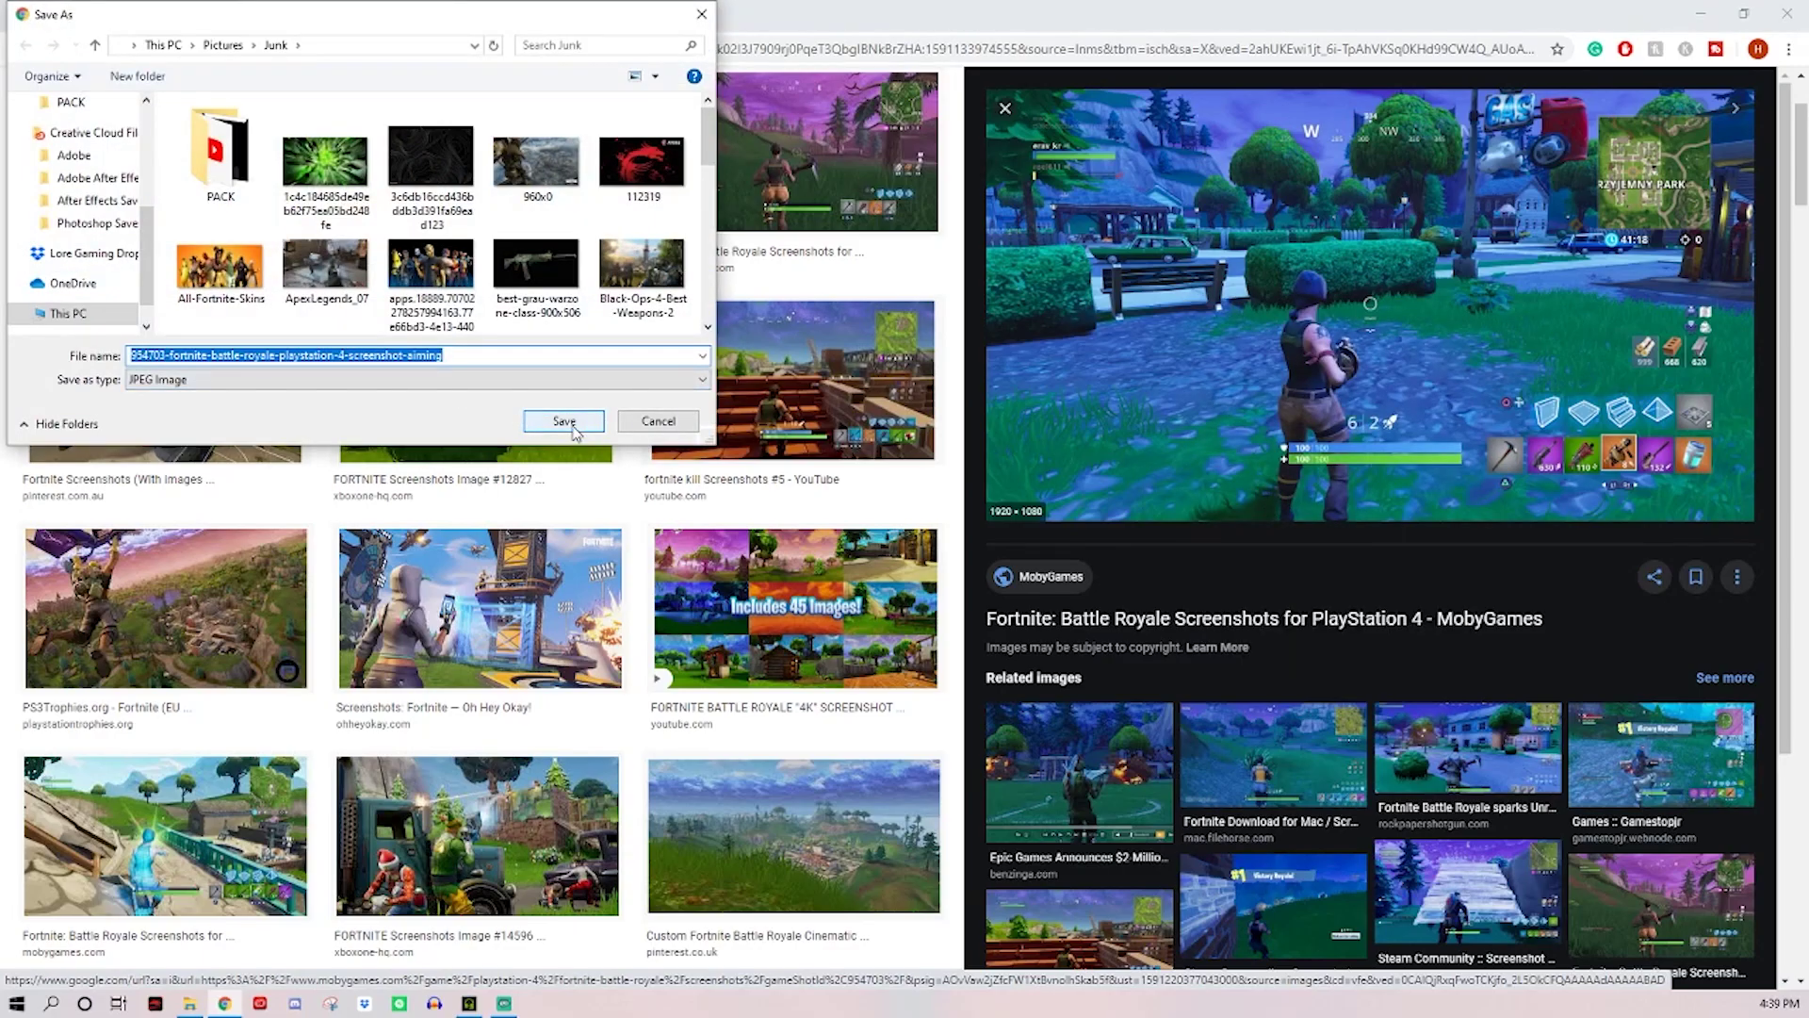
click(565, 422)
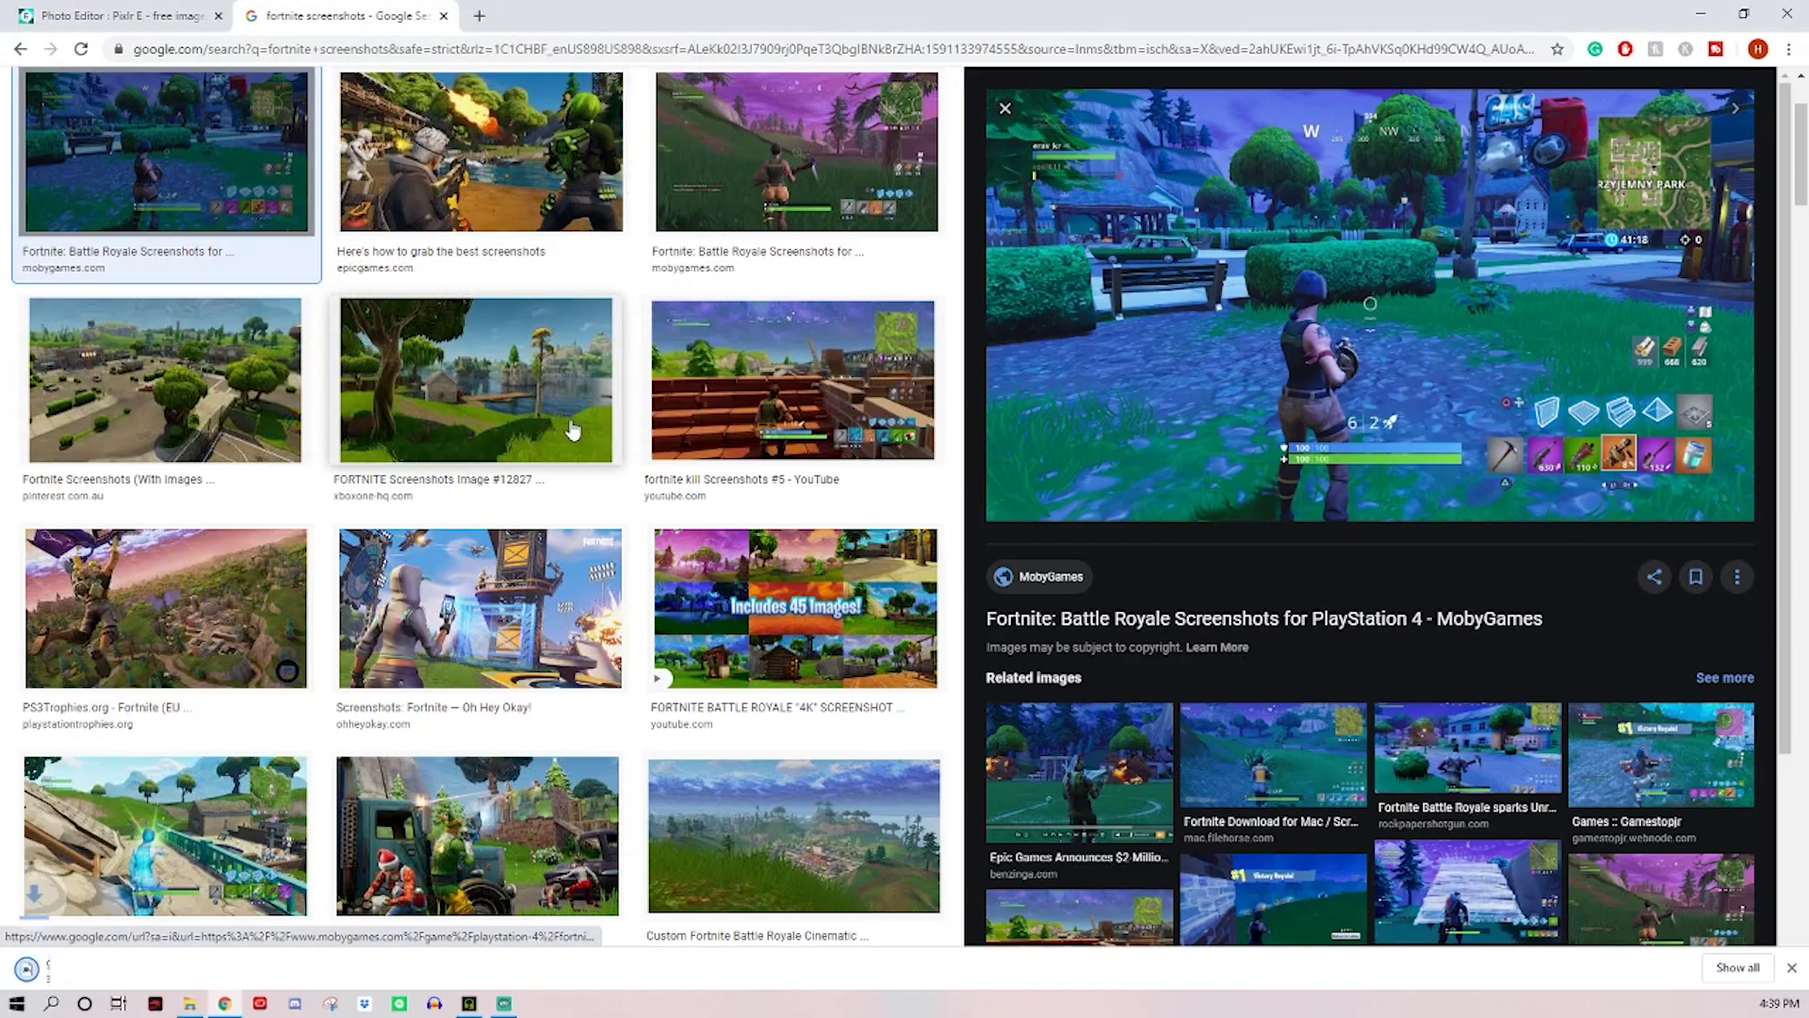
Step: Add the downloaded Fortnite screenshot as a layer and place it beneath Center Line
click(90, 12)
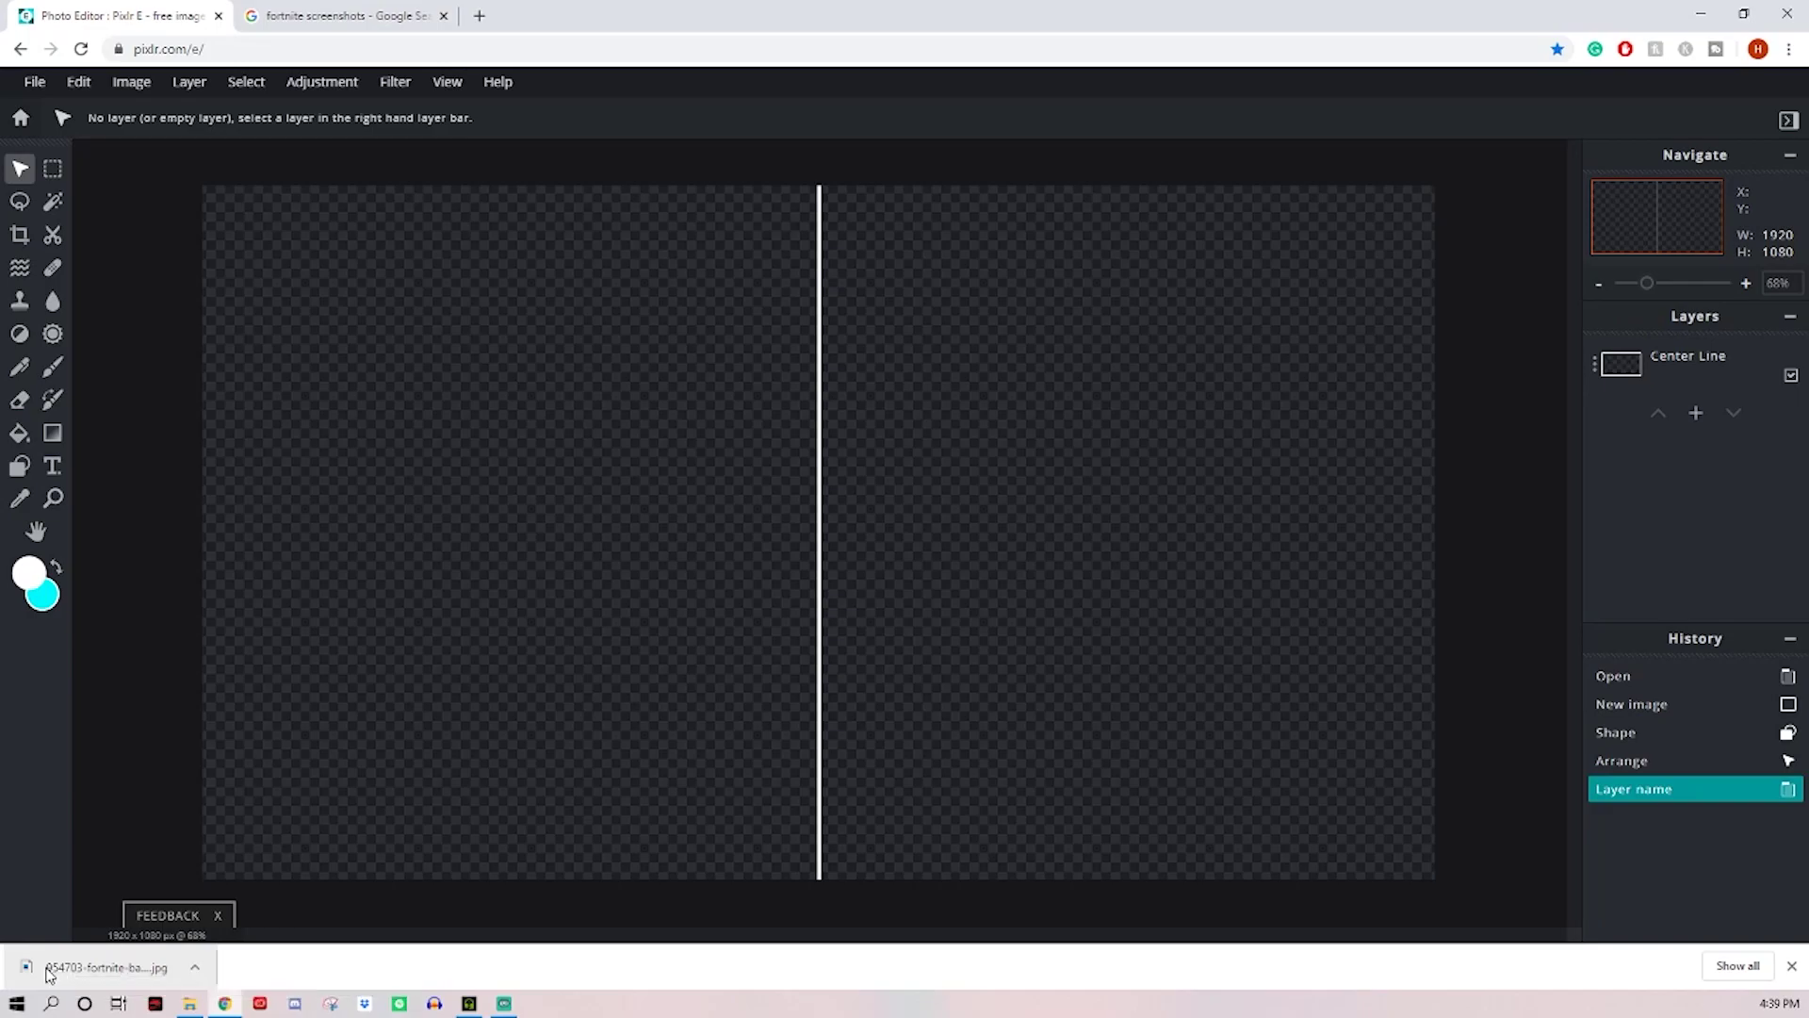
drag(54, 973, 748, 514)
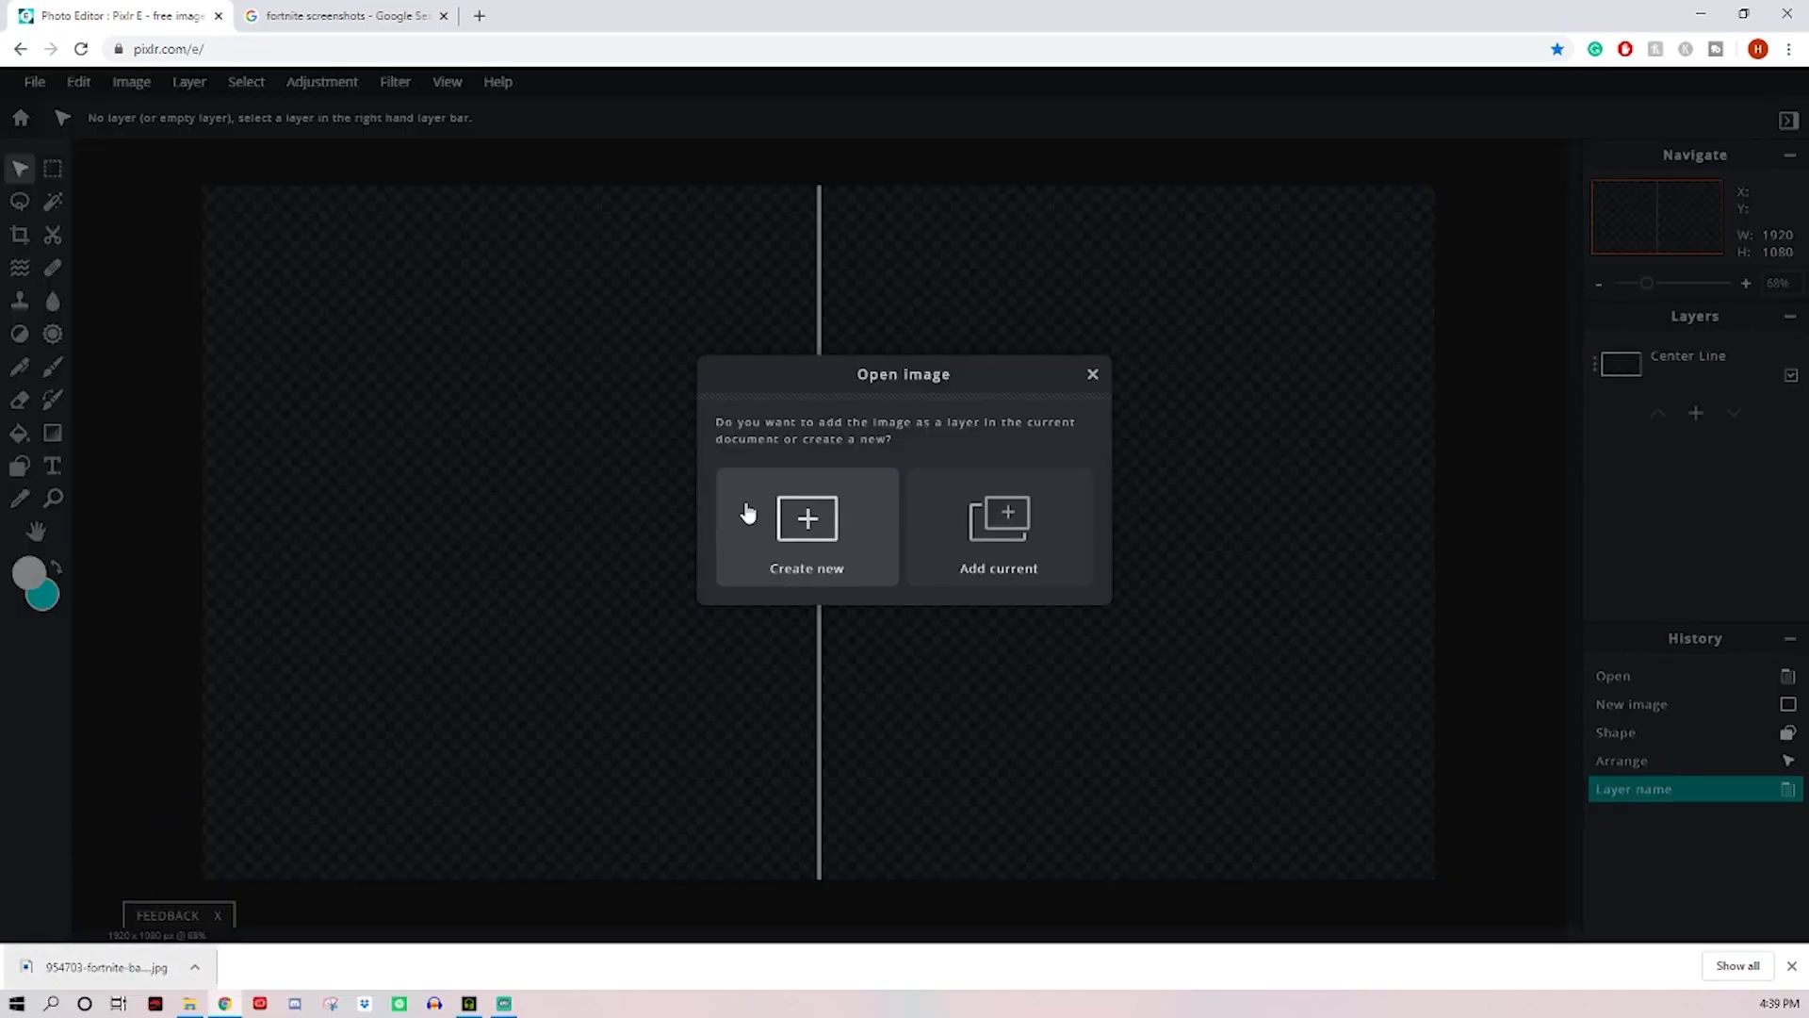
click(1004, 527)
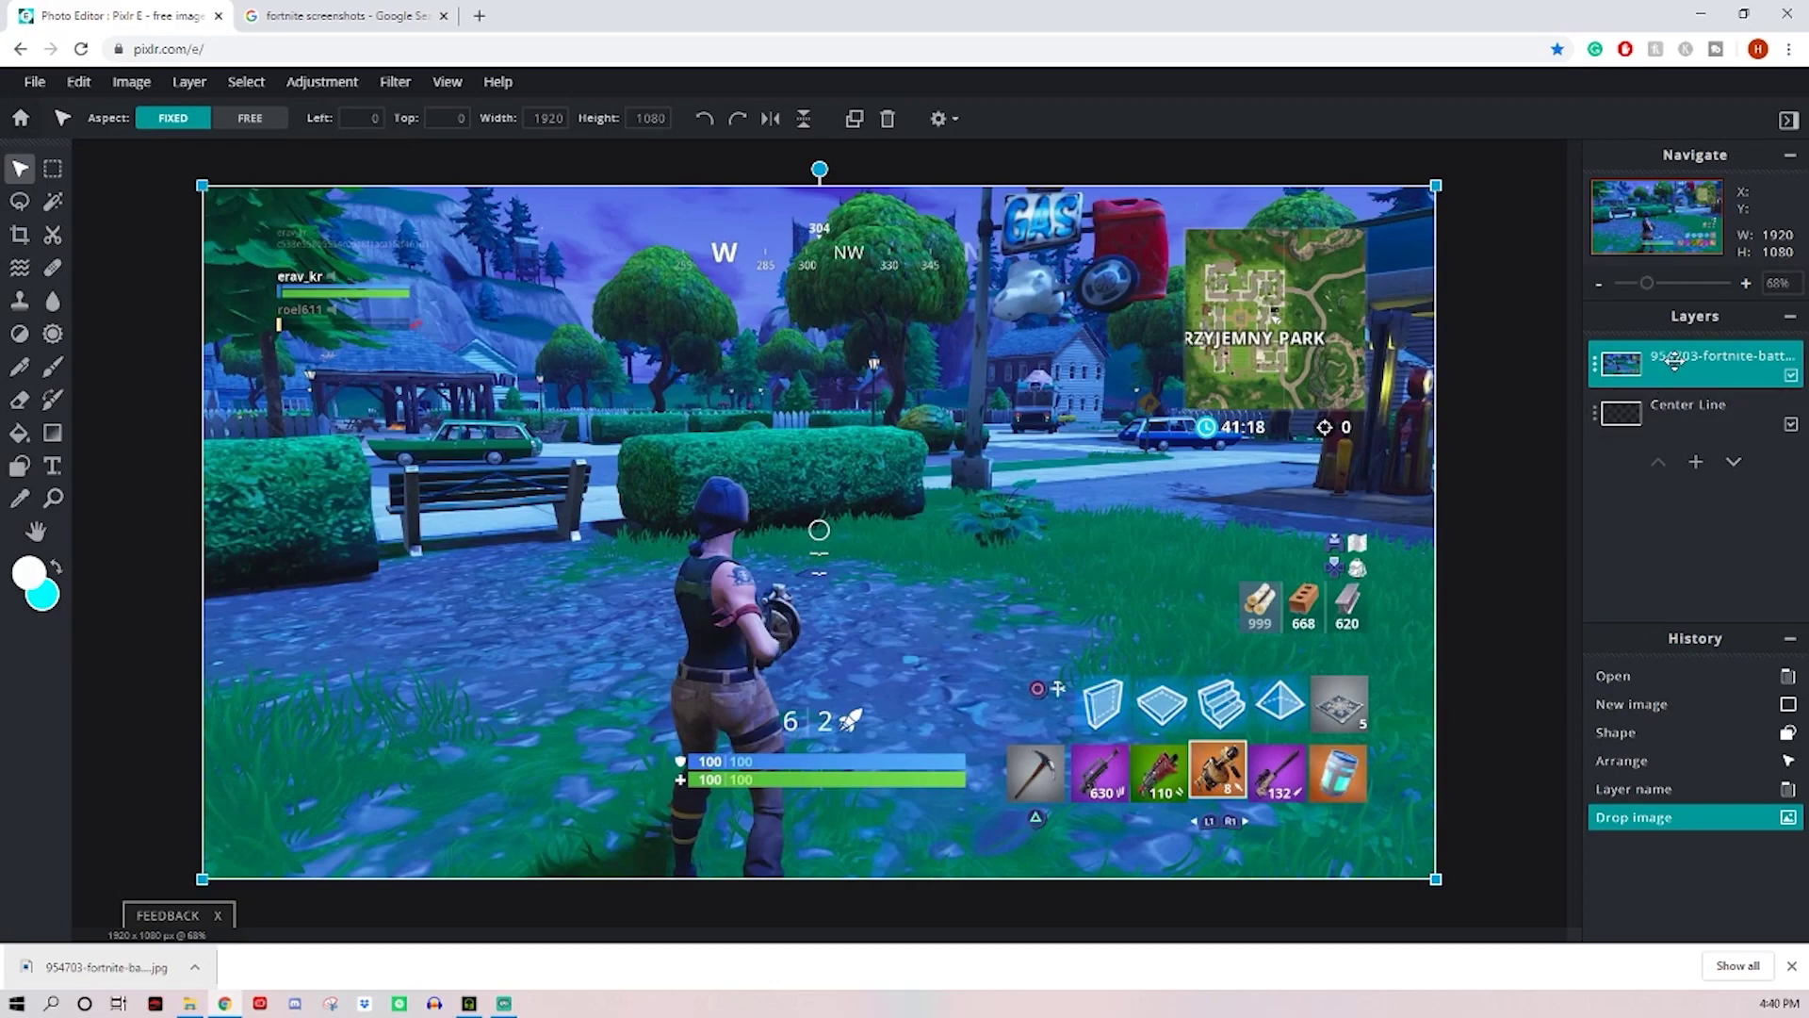
drag(1674, 359, 1677, 430)
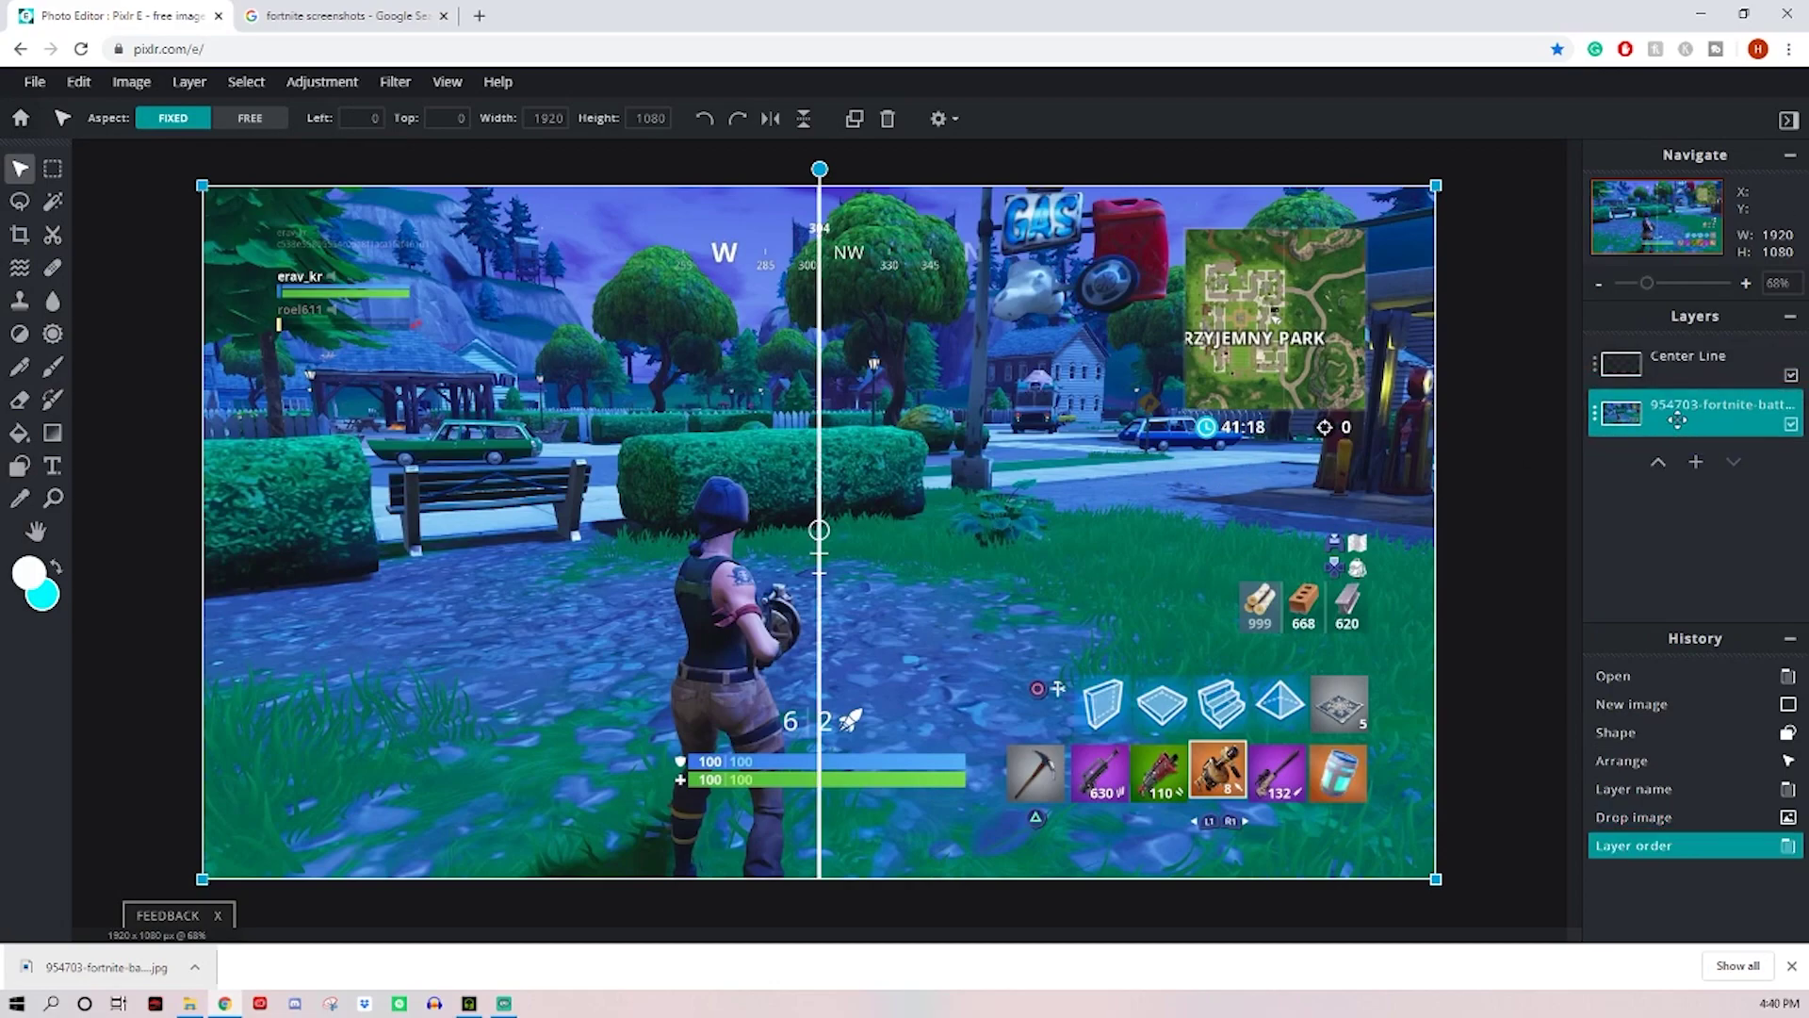
click(1513, 365)
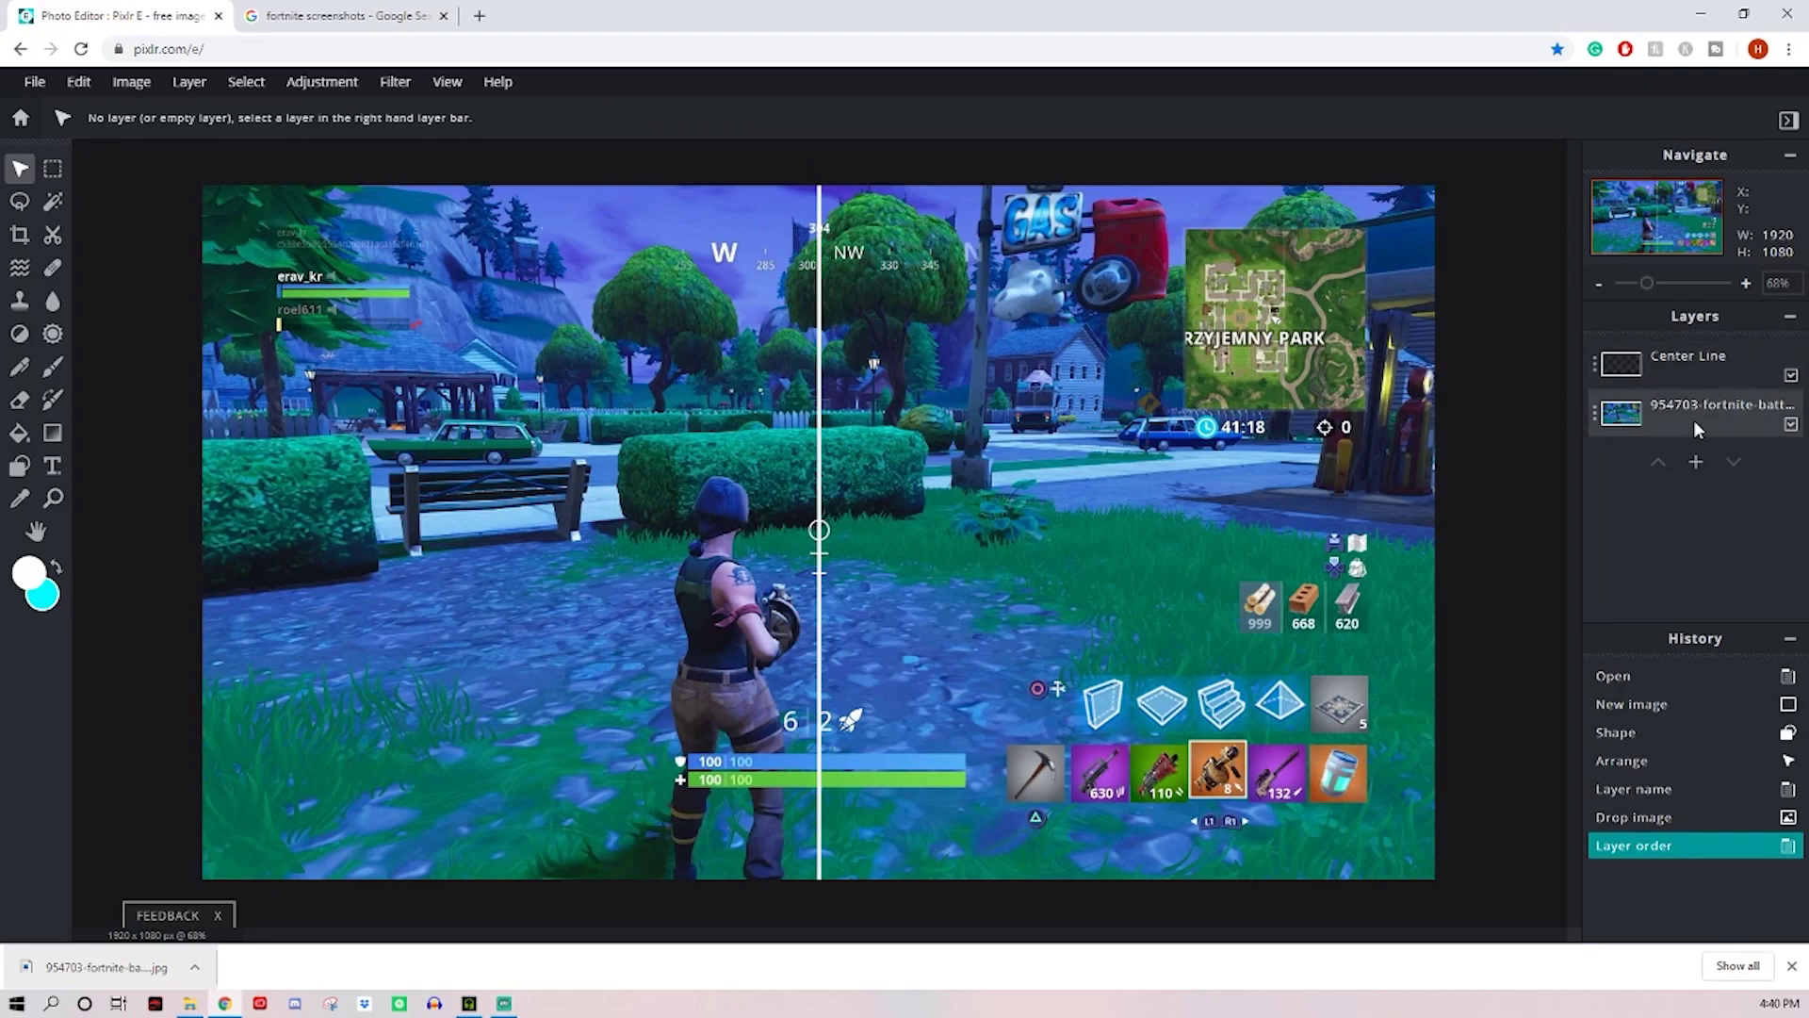
Step: Add an empty Layer 3 and draw a polygon-lasso trapezoid at the top, left of the center line
click(1696, 463)
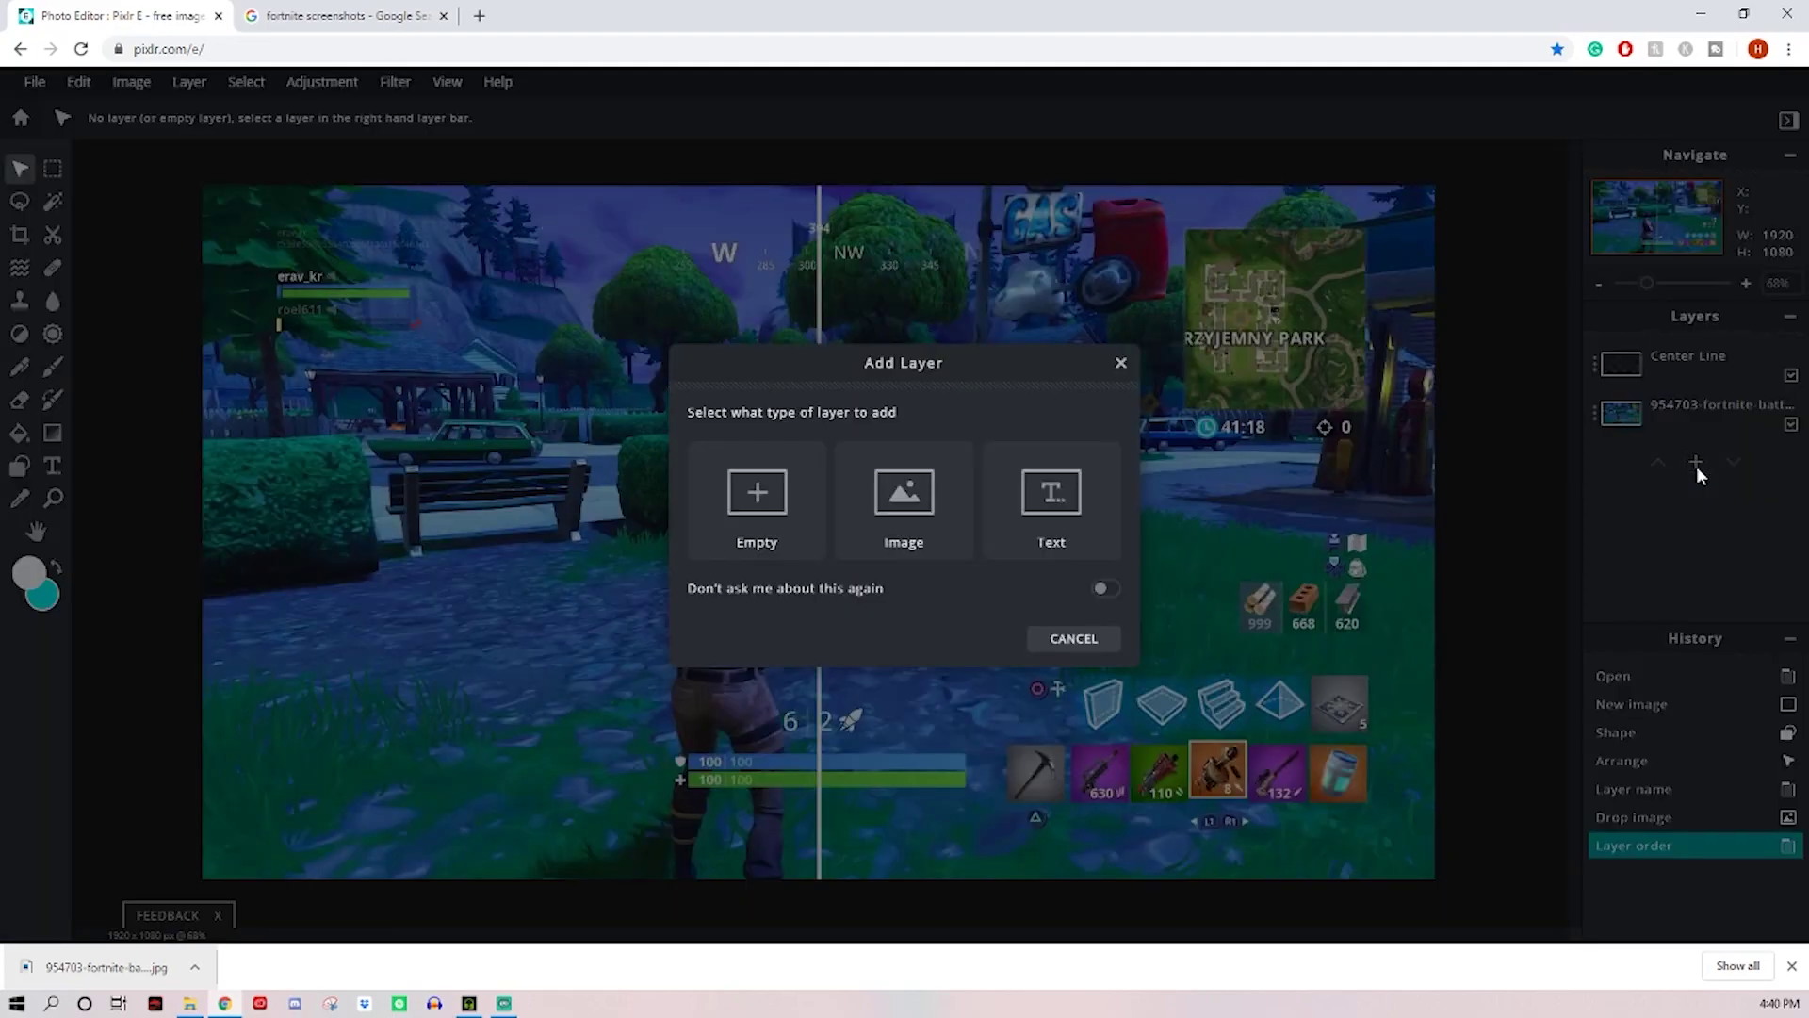
click(760, 509)
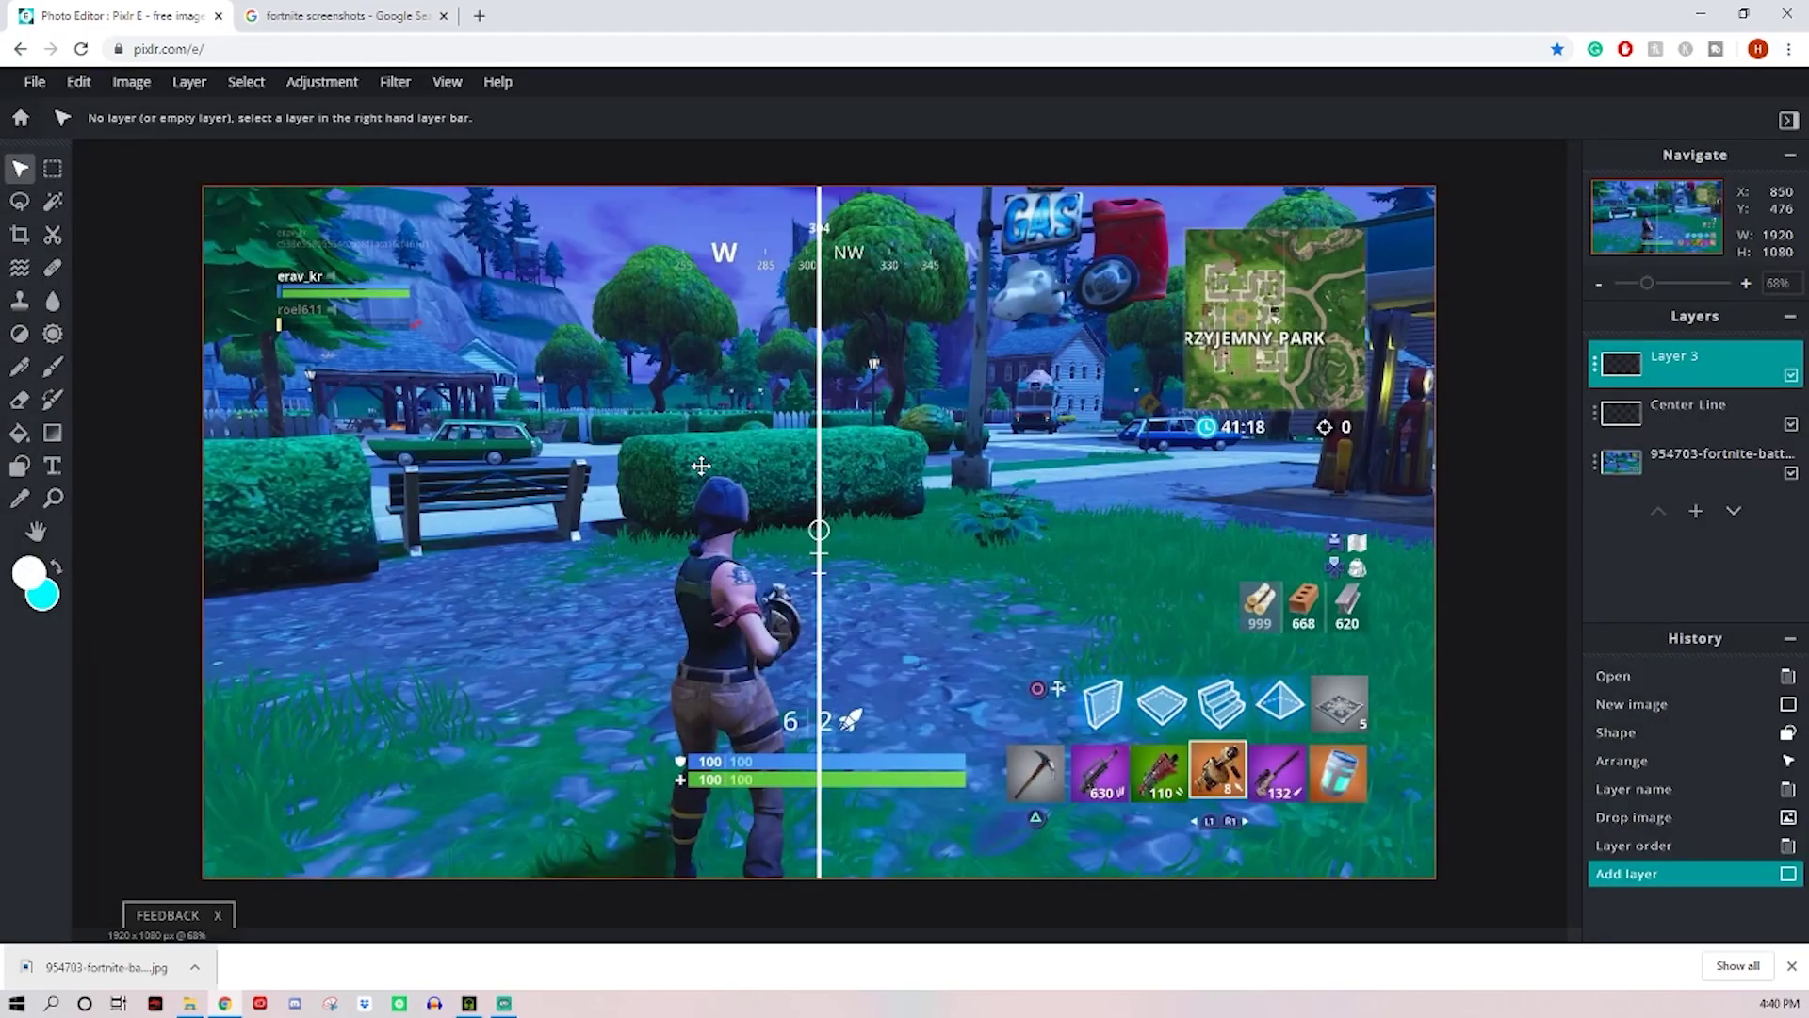
click(21, 206)
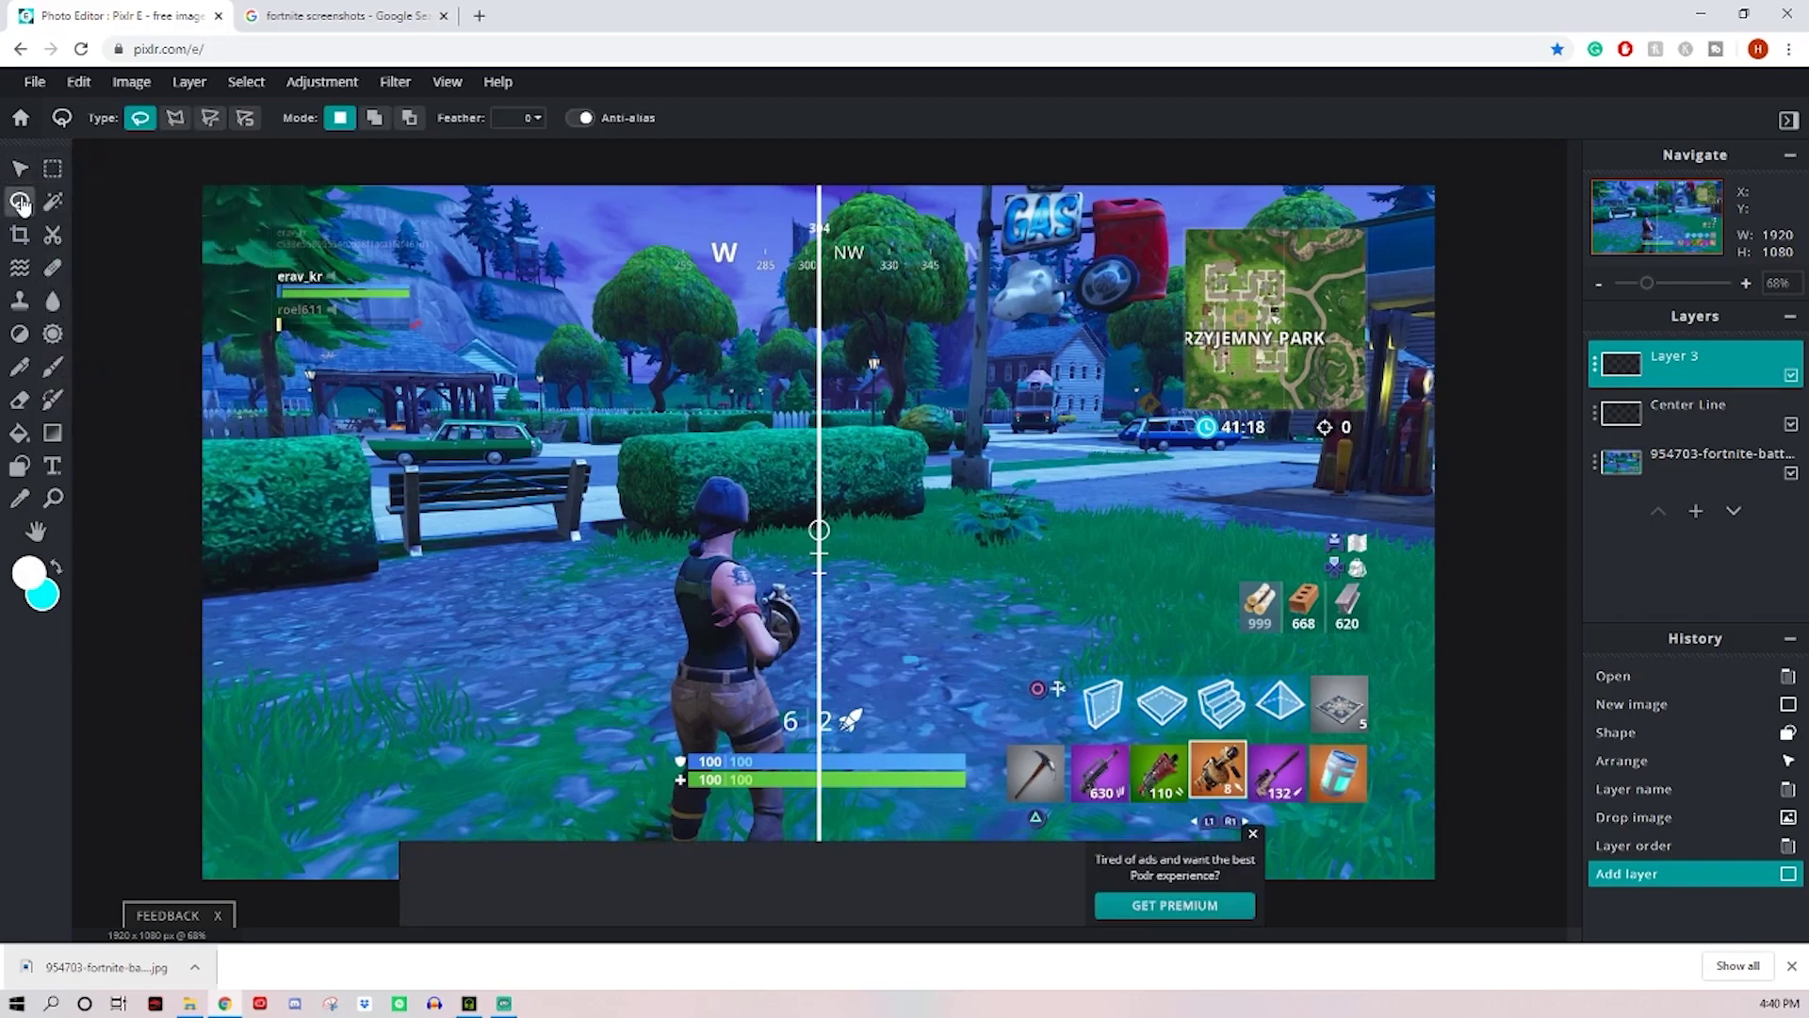
click(176, 119)
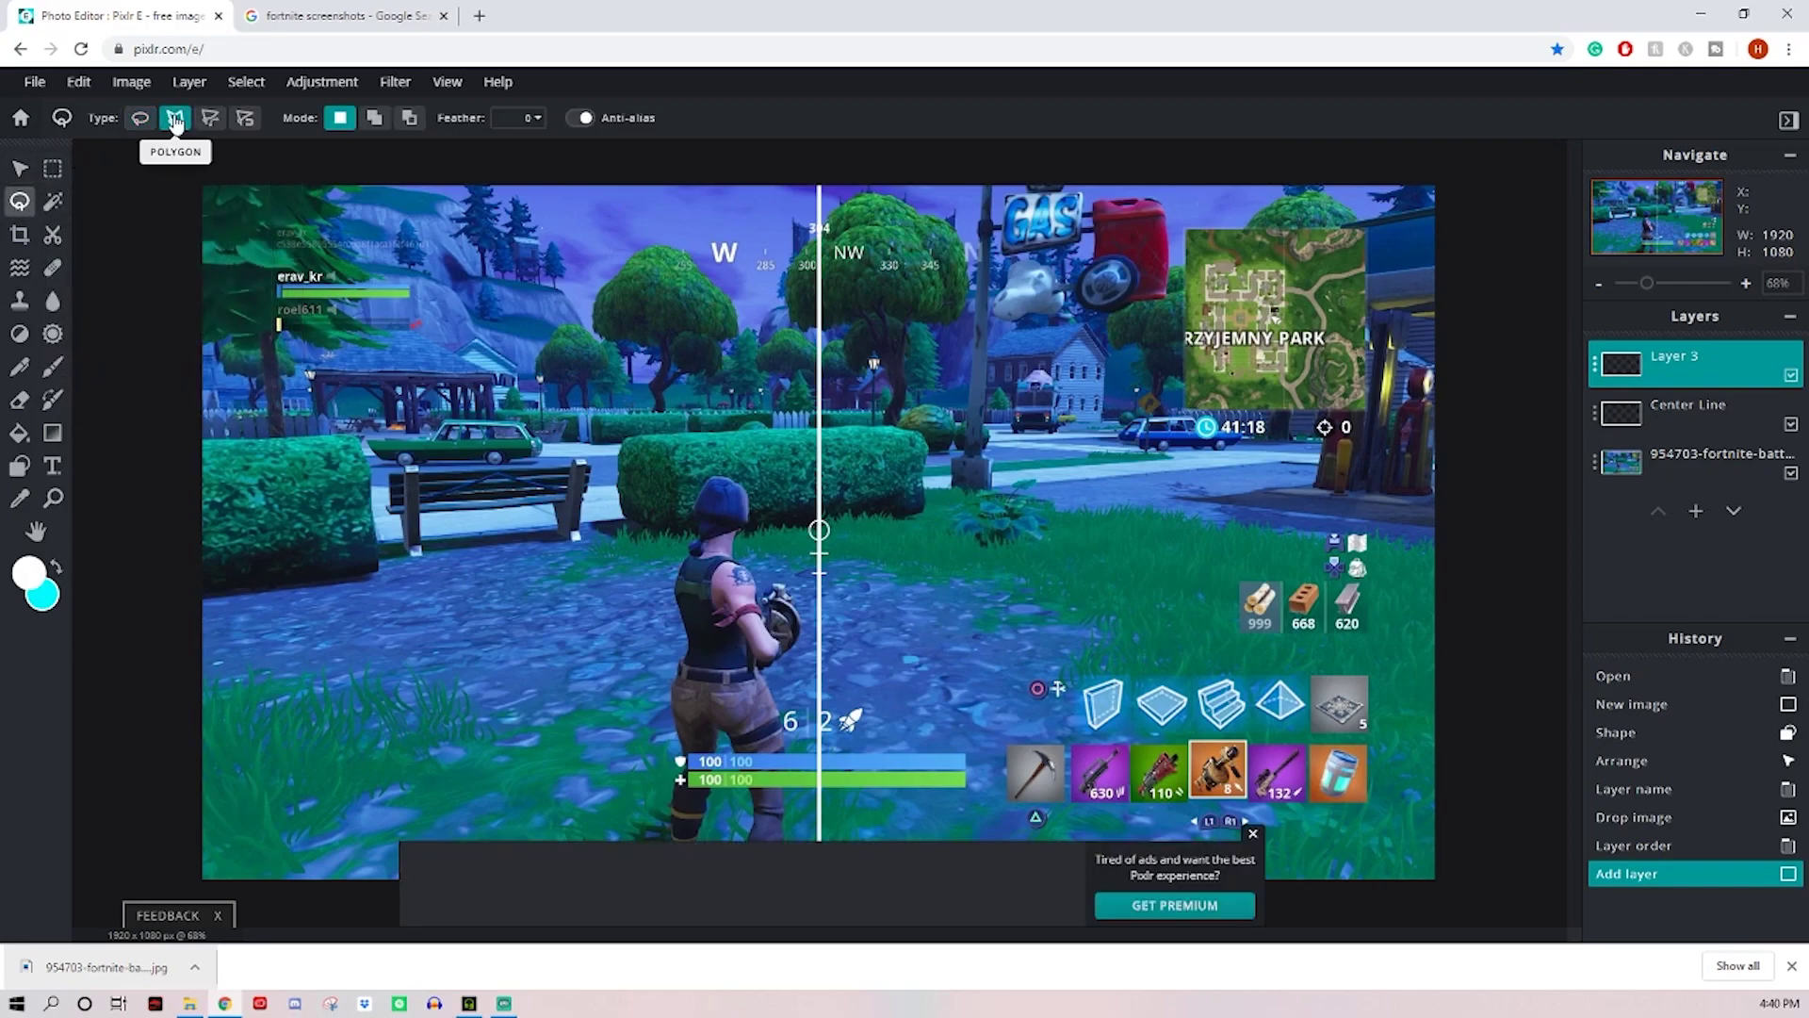
click(641, 171)
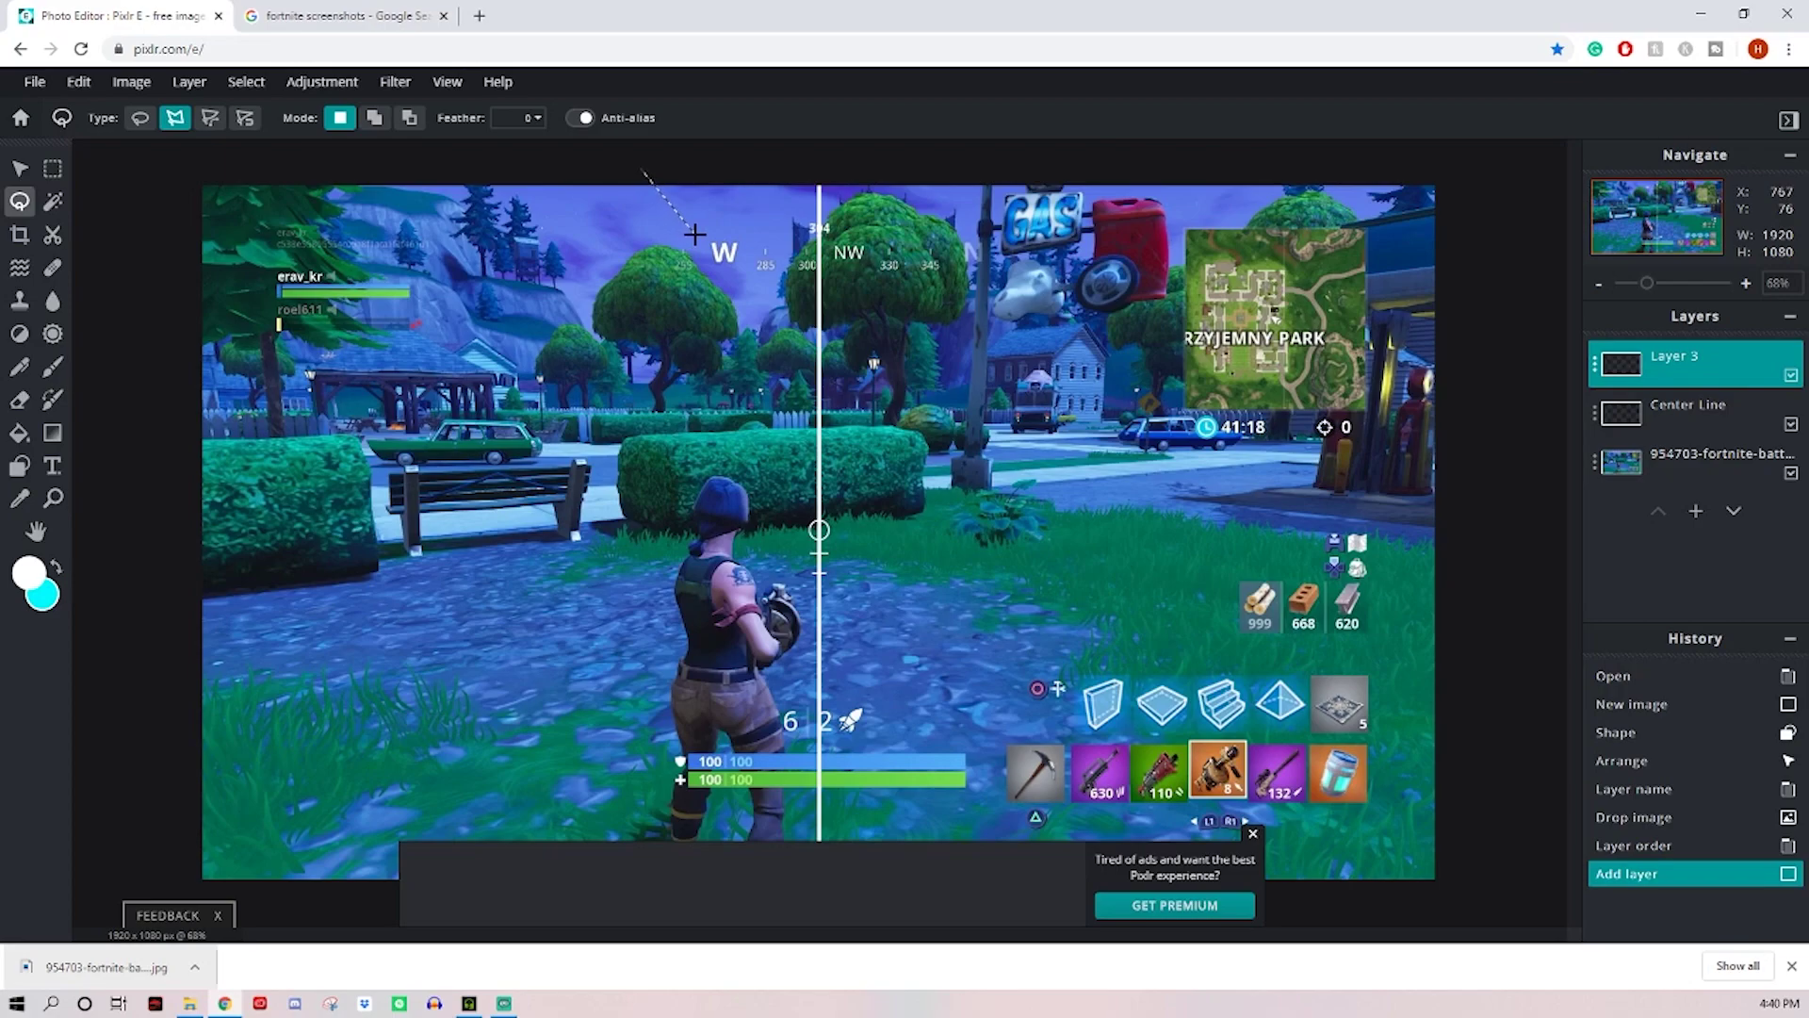
click(694, 234)
double_click(698, 167)
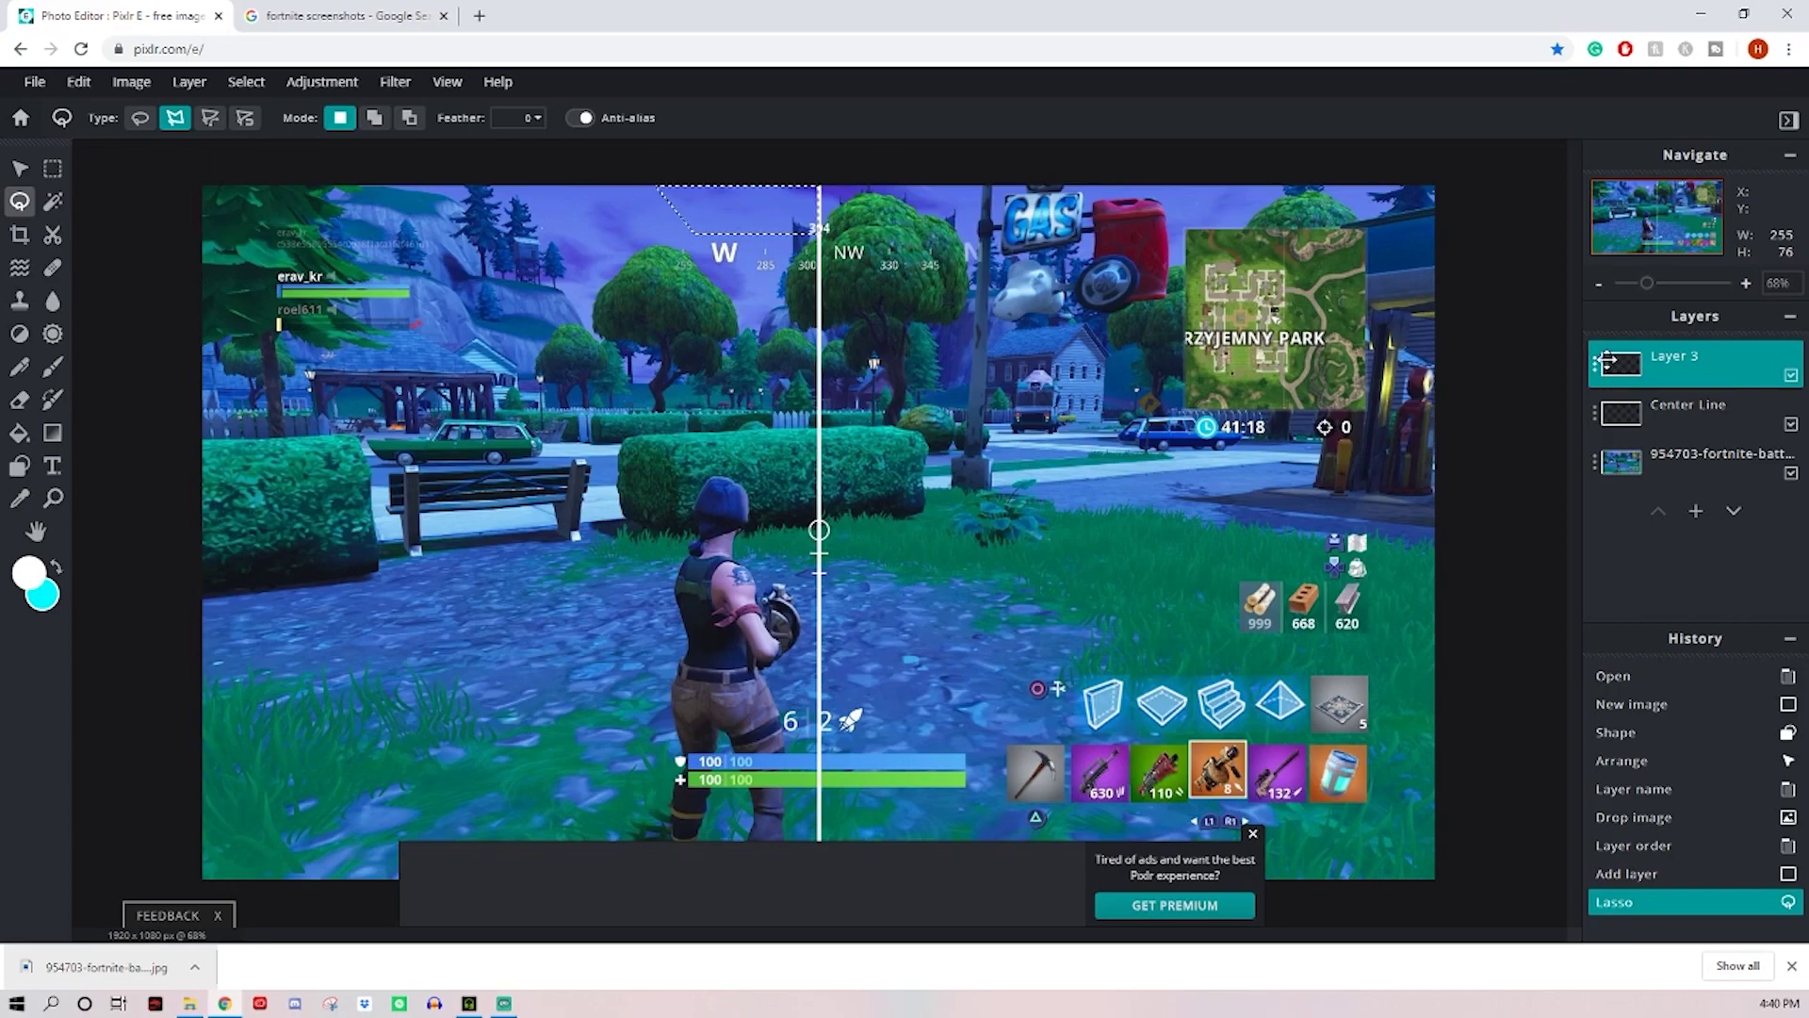
Step: Hide the Fortnite screenshot layer
click(1791, 476)
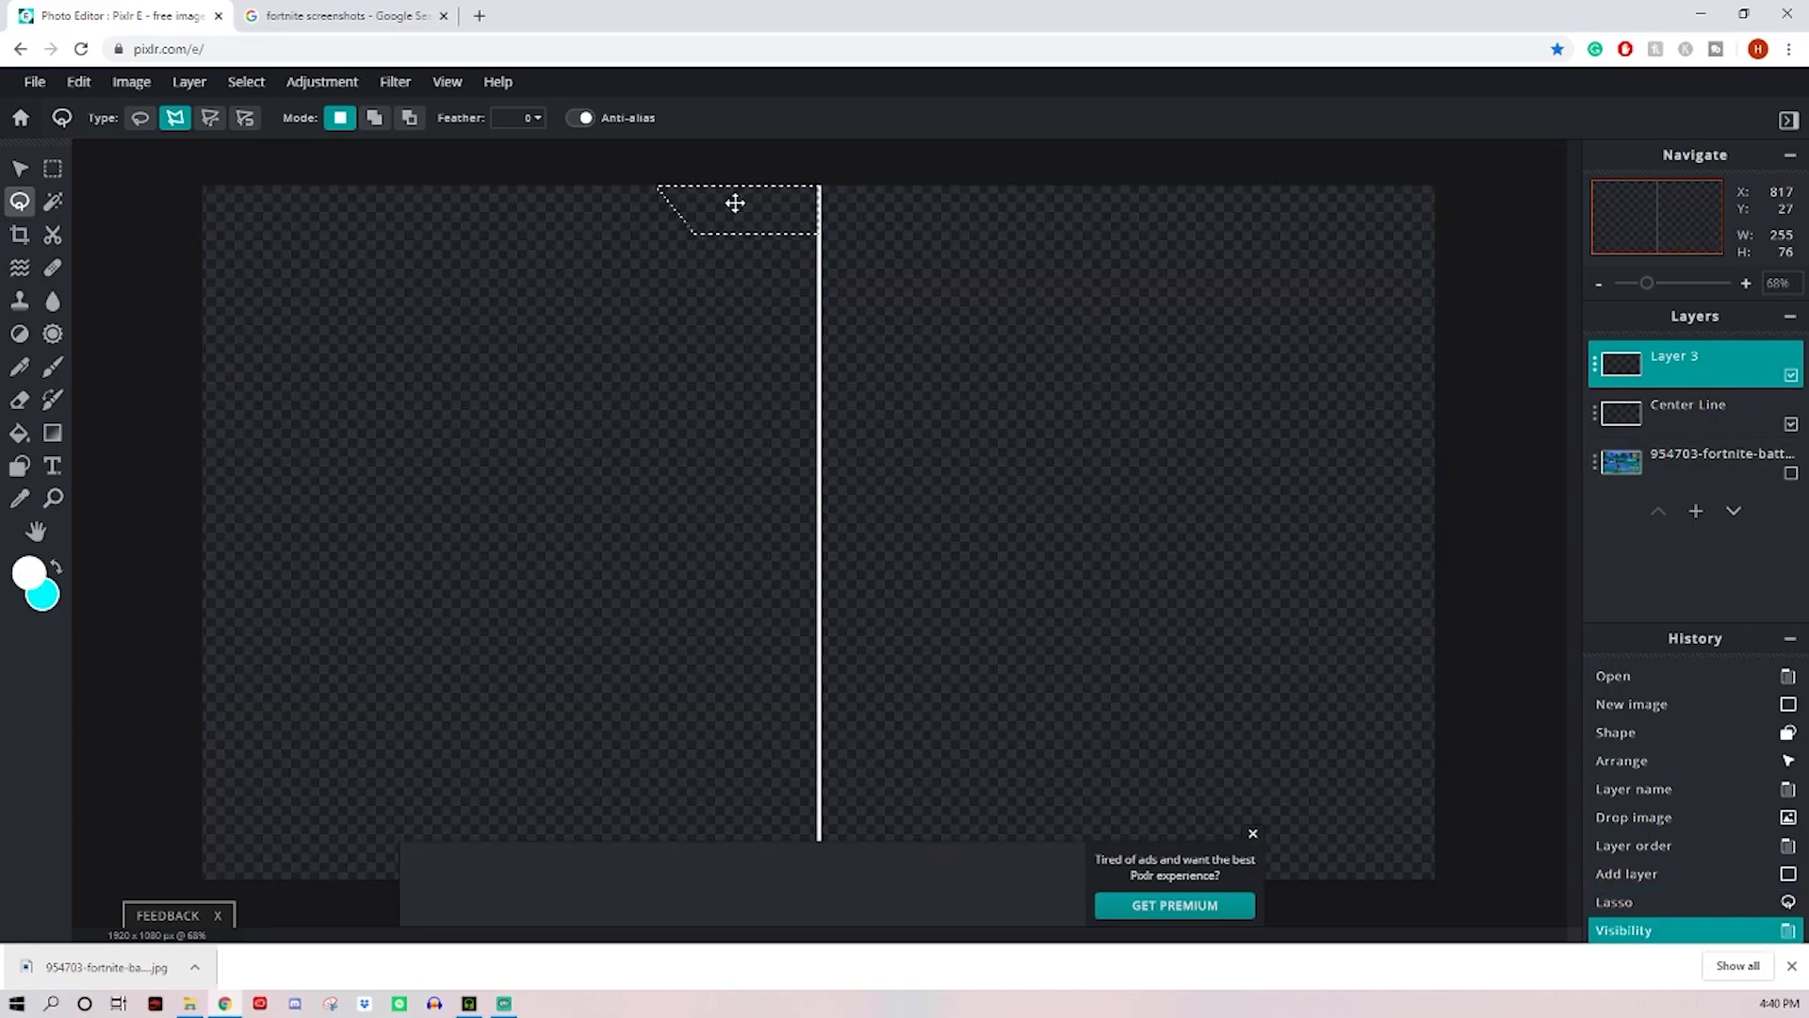
scroll(753, 224, up, 2)
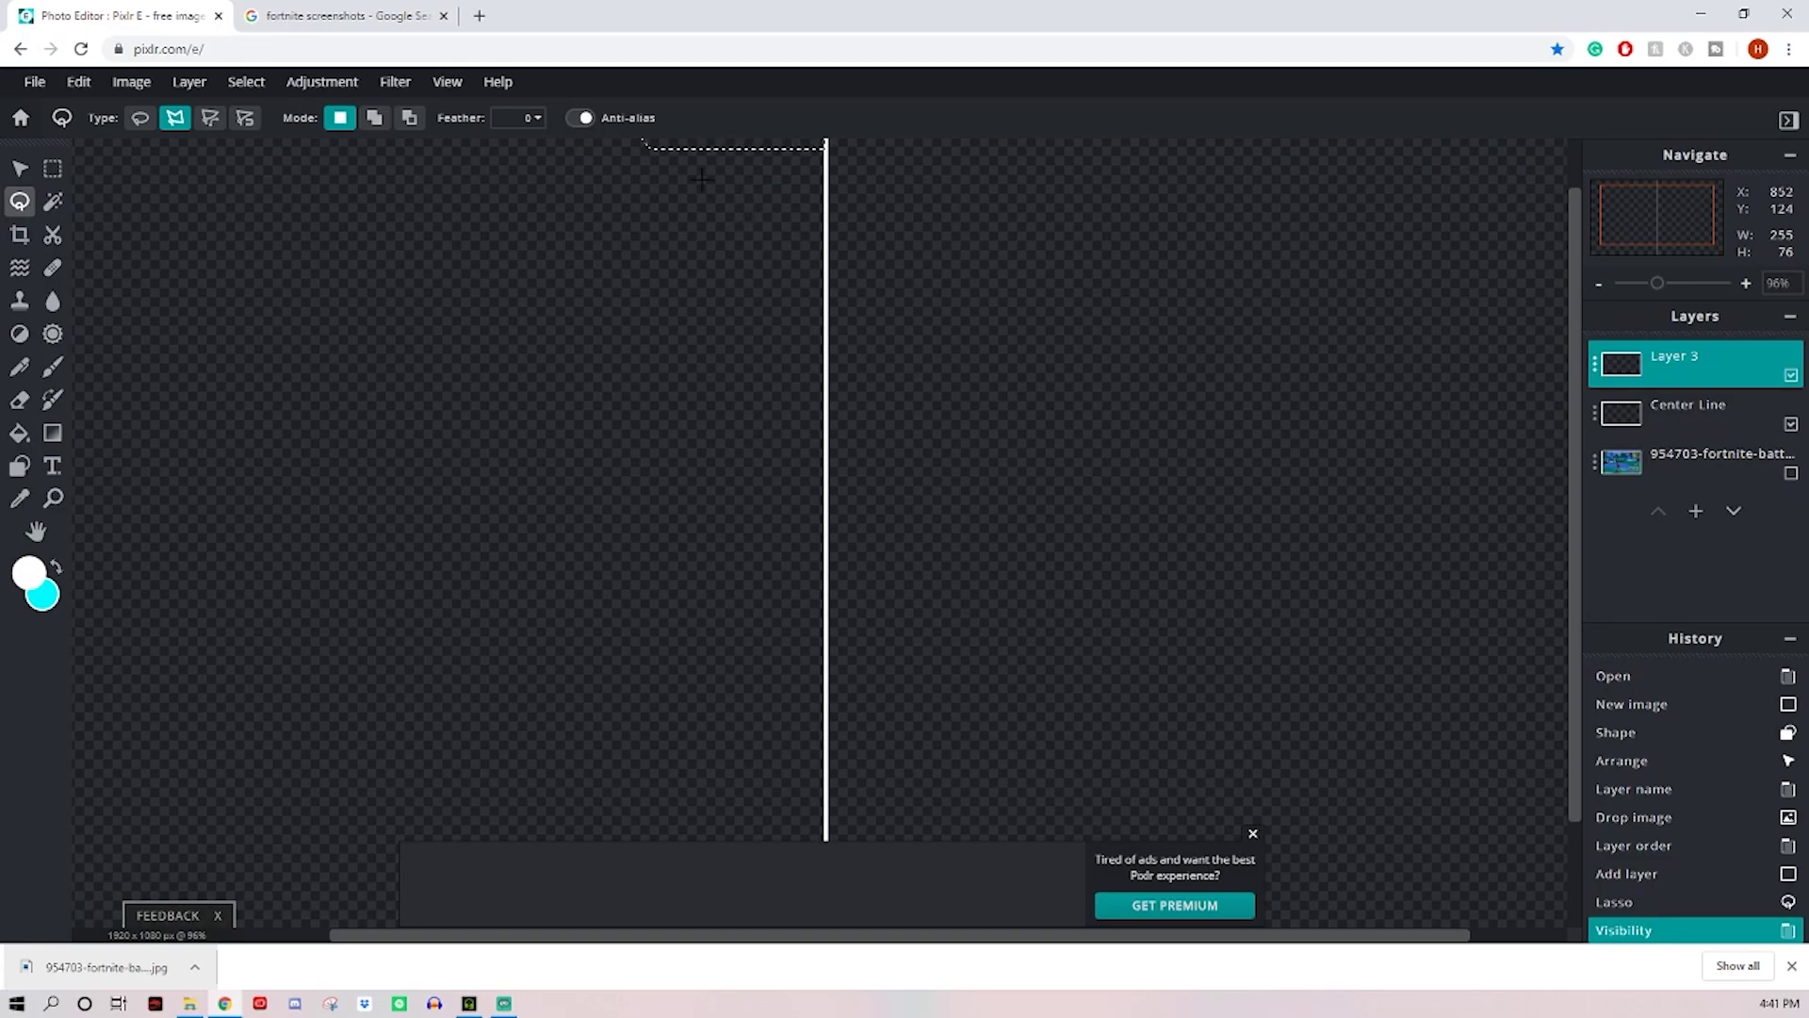
scroll(763, 188, down, 3)
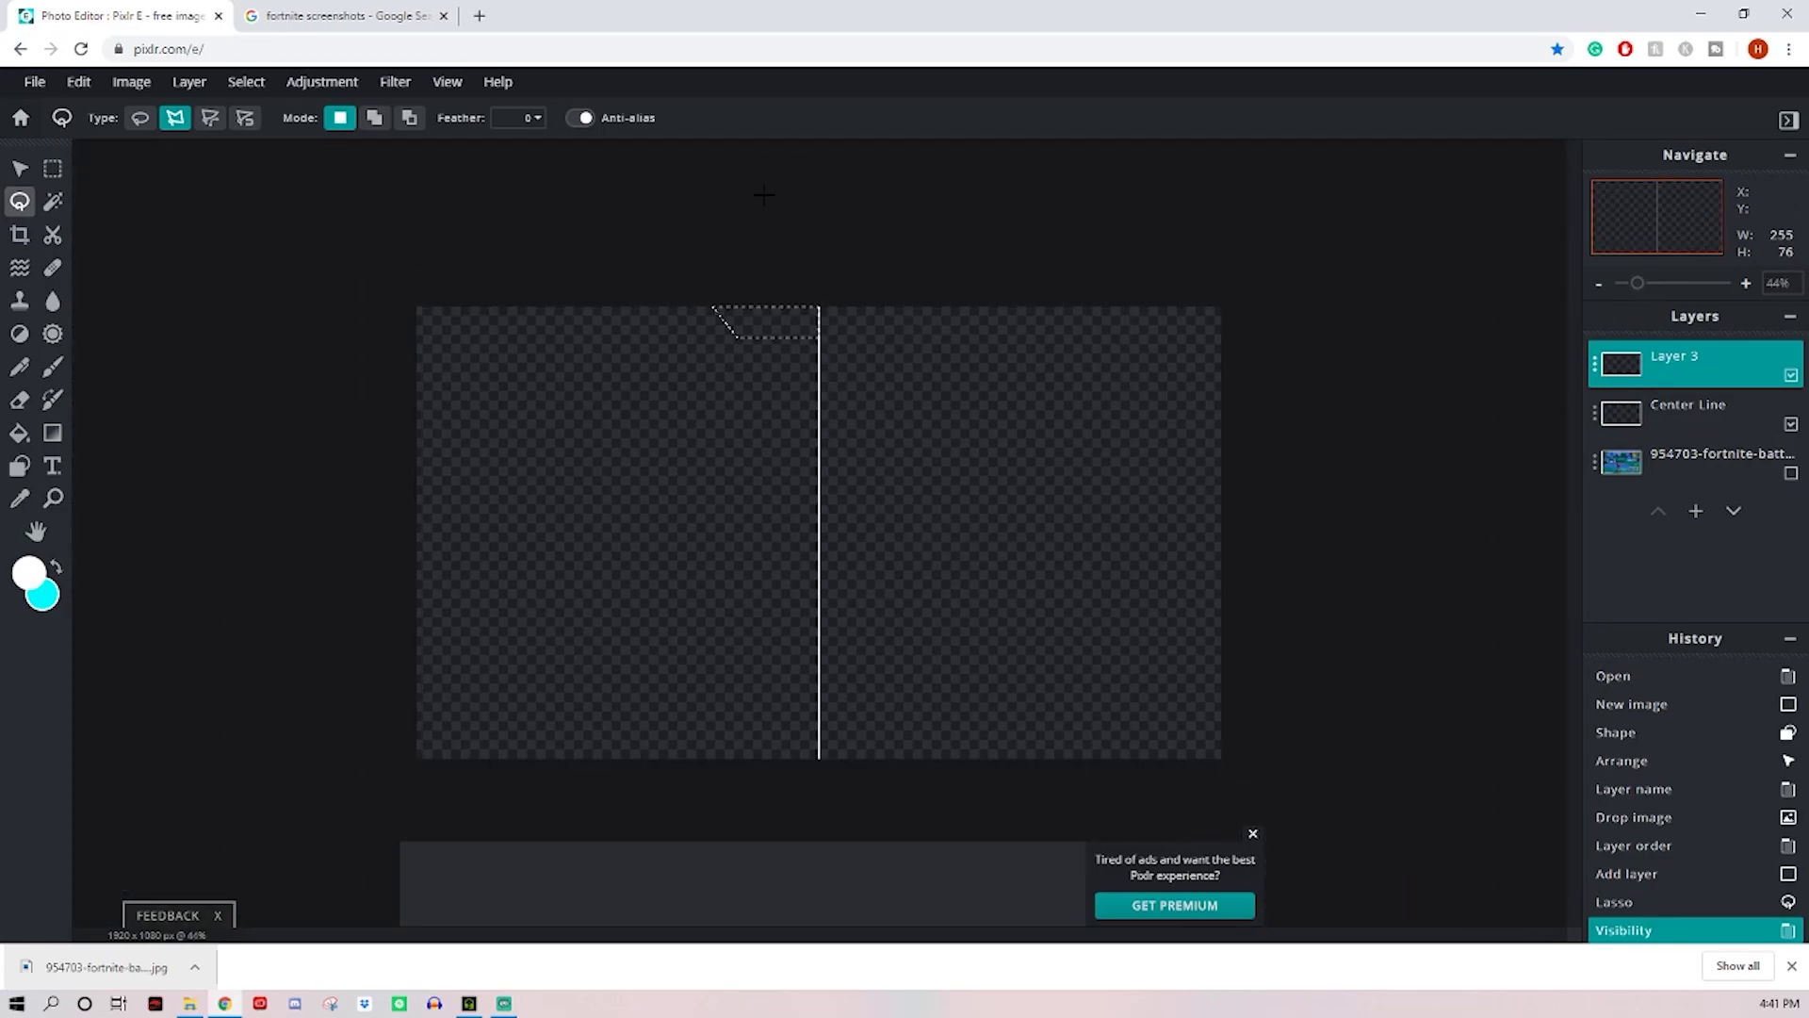
Step: Dismiss the ad banner and make the Fortnite layer visible again
scroll(745, 254, up, 1)
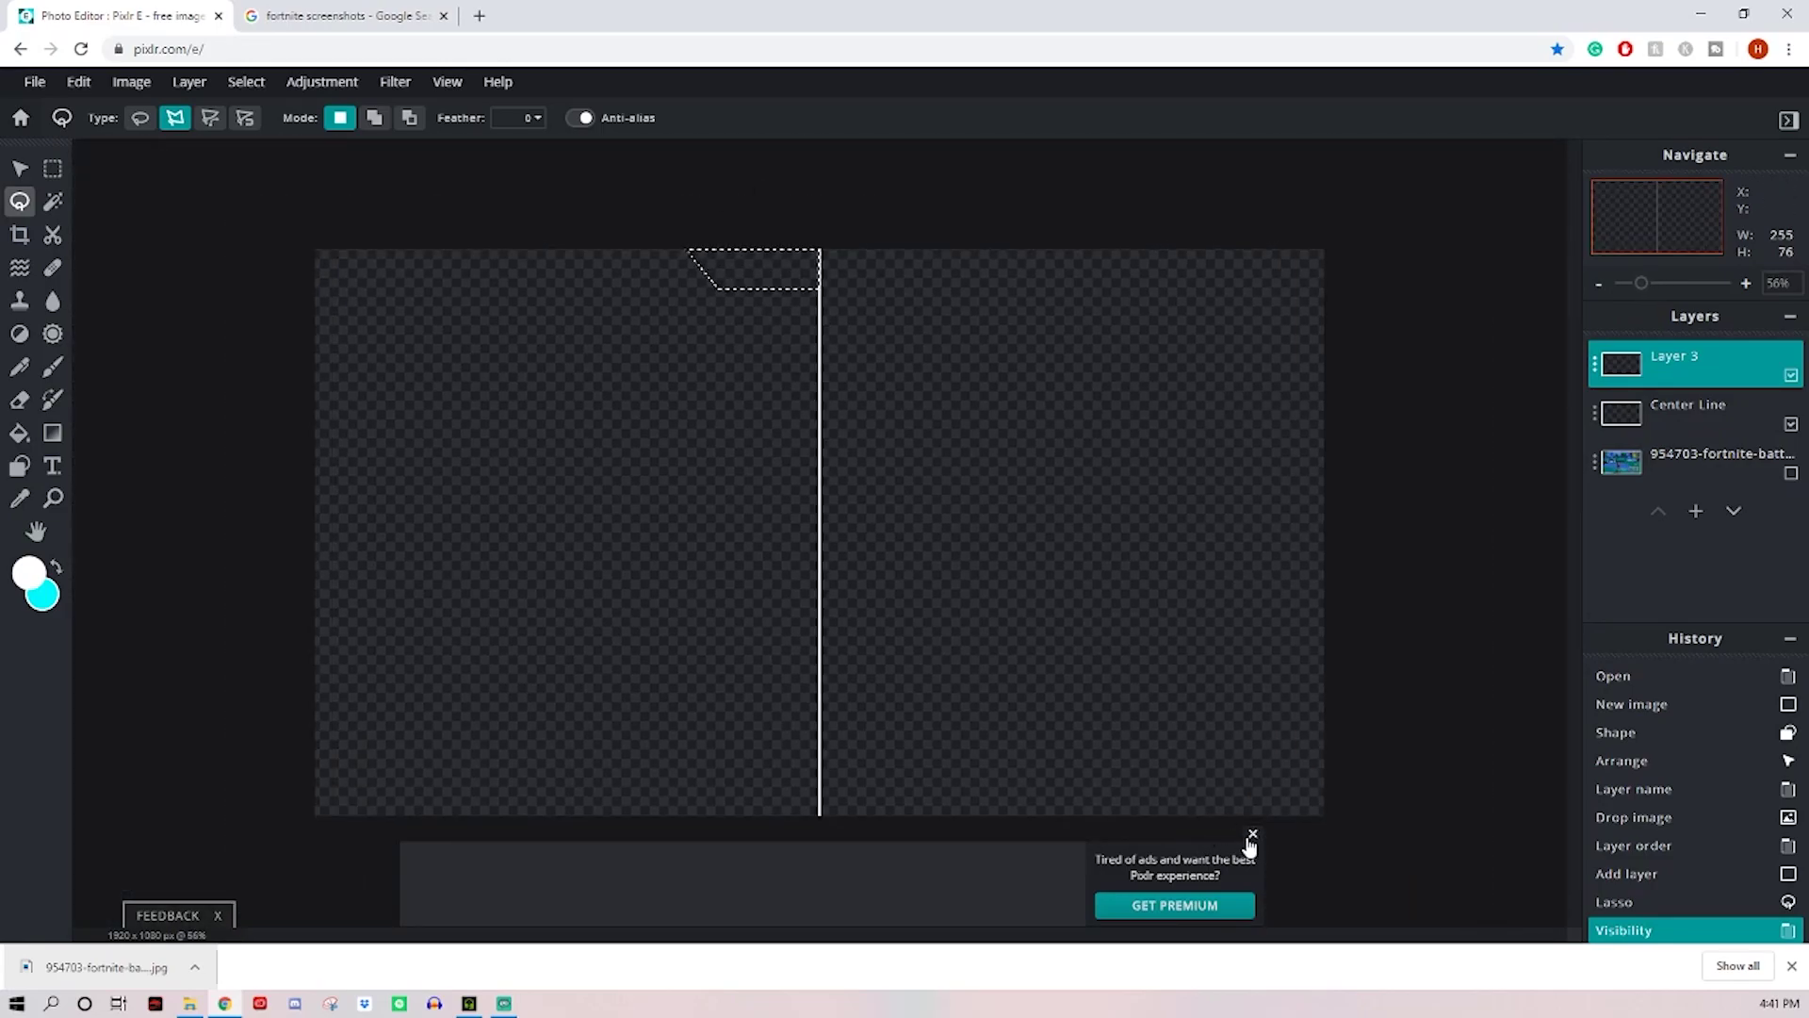
click(1252, 835)
click(1790, 475)
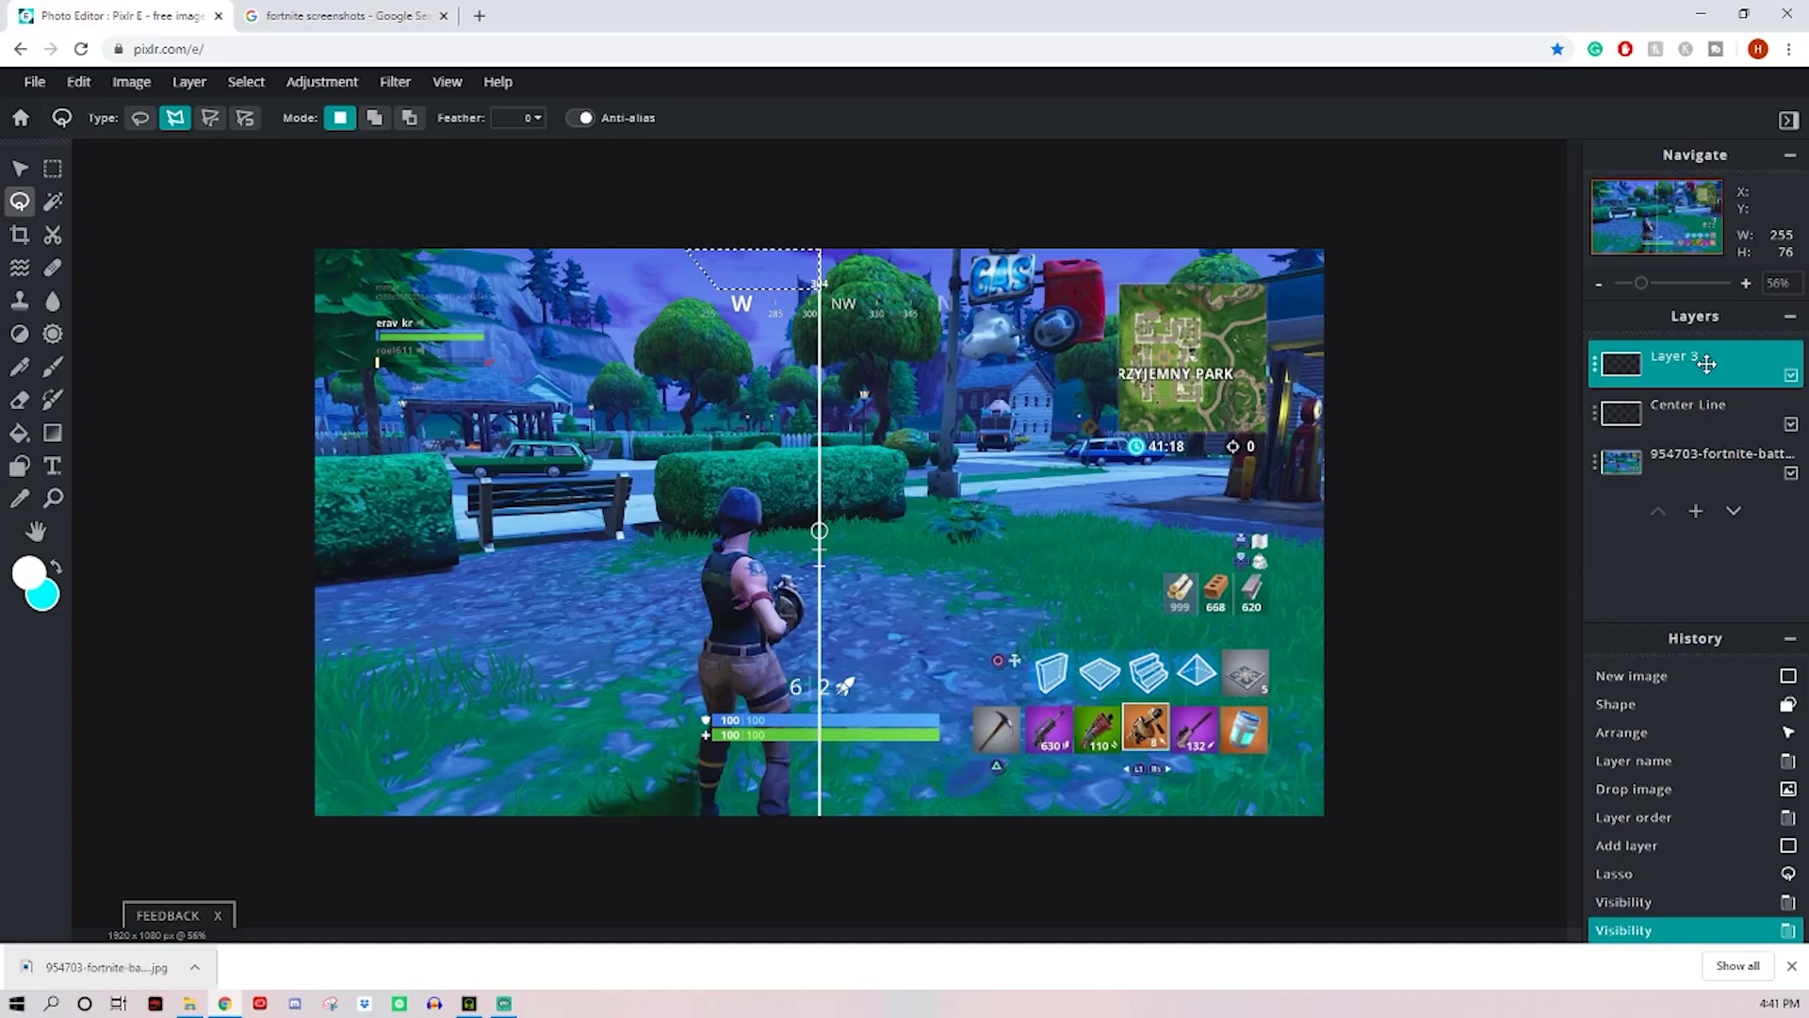
Step: Fill the trapezoid selection with a near-black colour
click(21, 439)
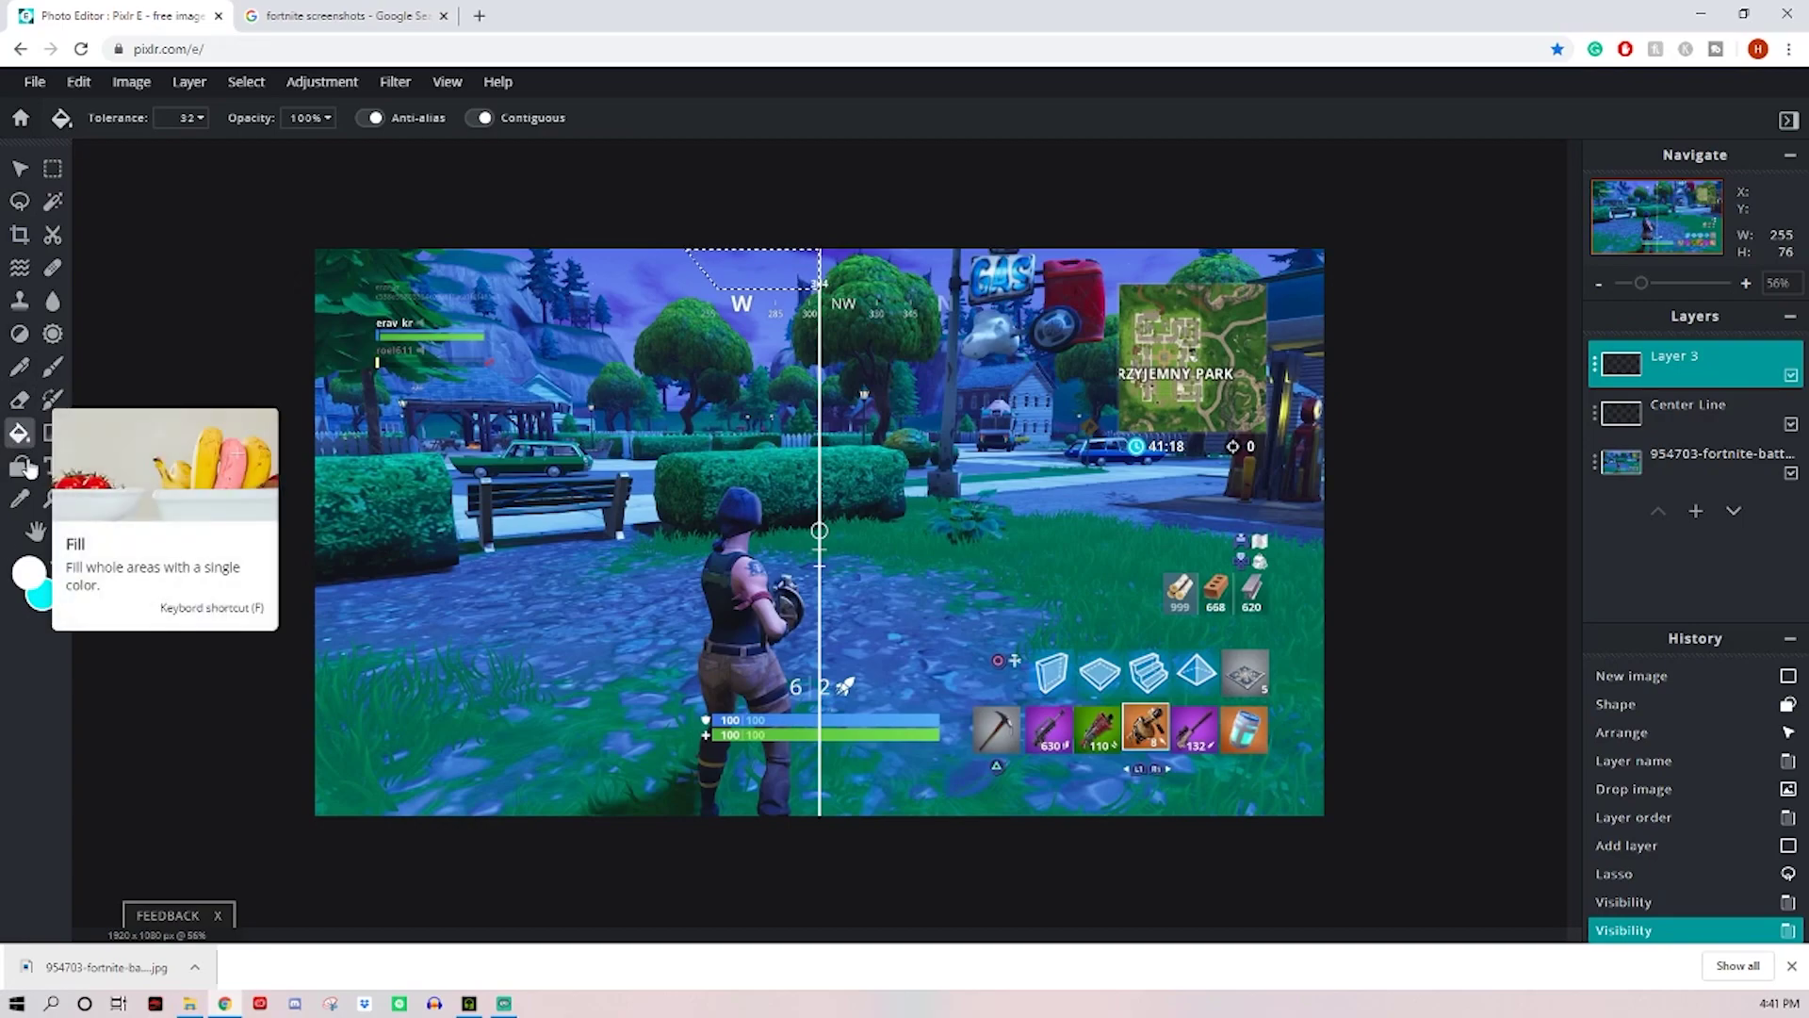
click(29, 572)
drag(689, 577, 670, 592)
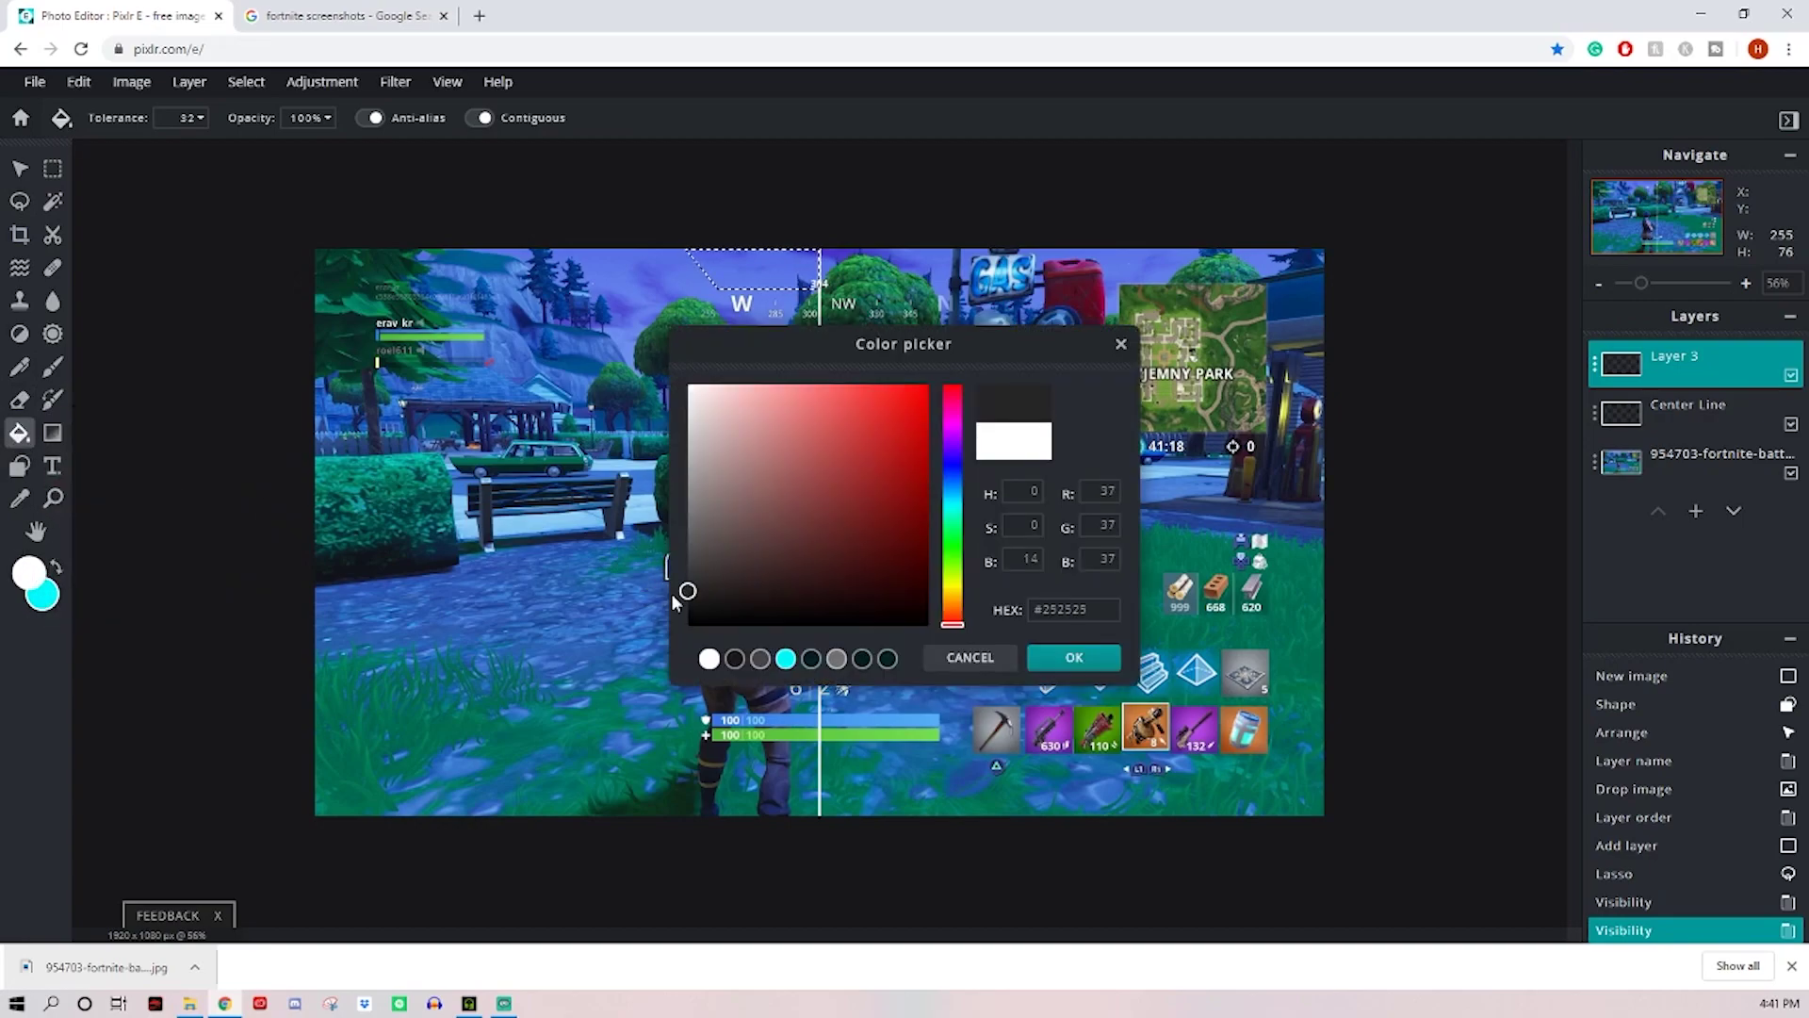
click(1074, 657)
click(750, 272)
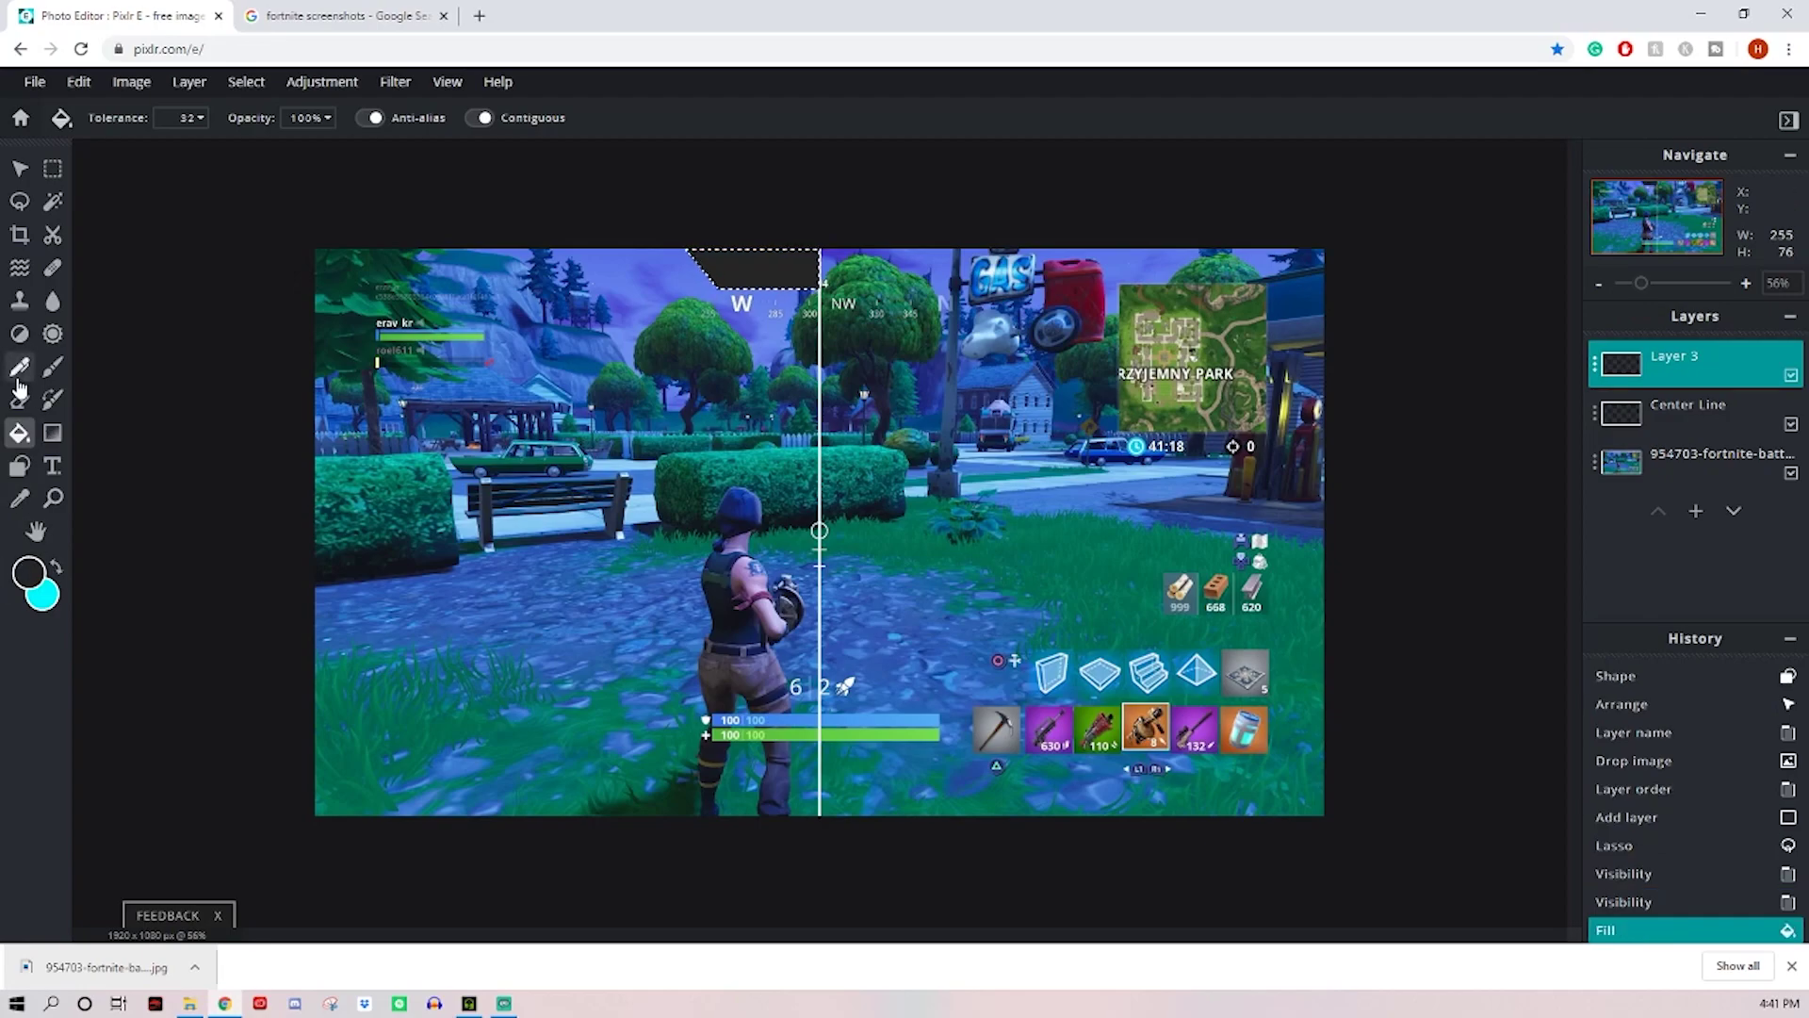
Step: Apply a black-to-#4C4C4C linear gradient downward across the trapezoid
click(52, 438)
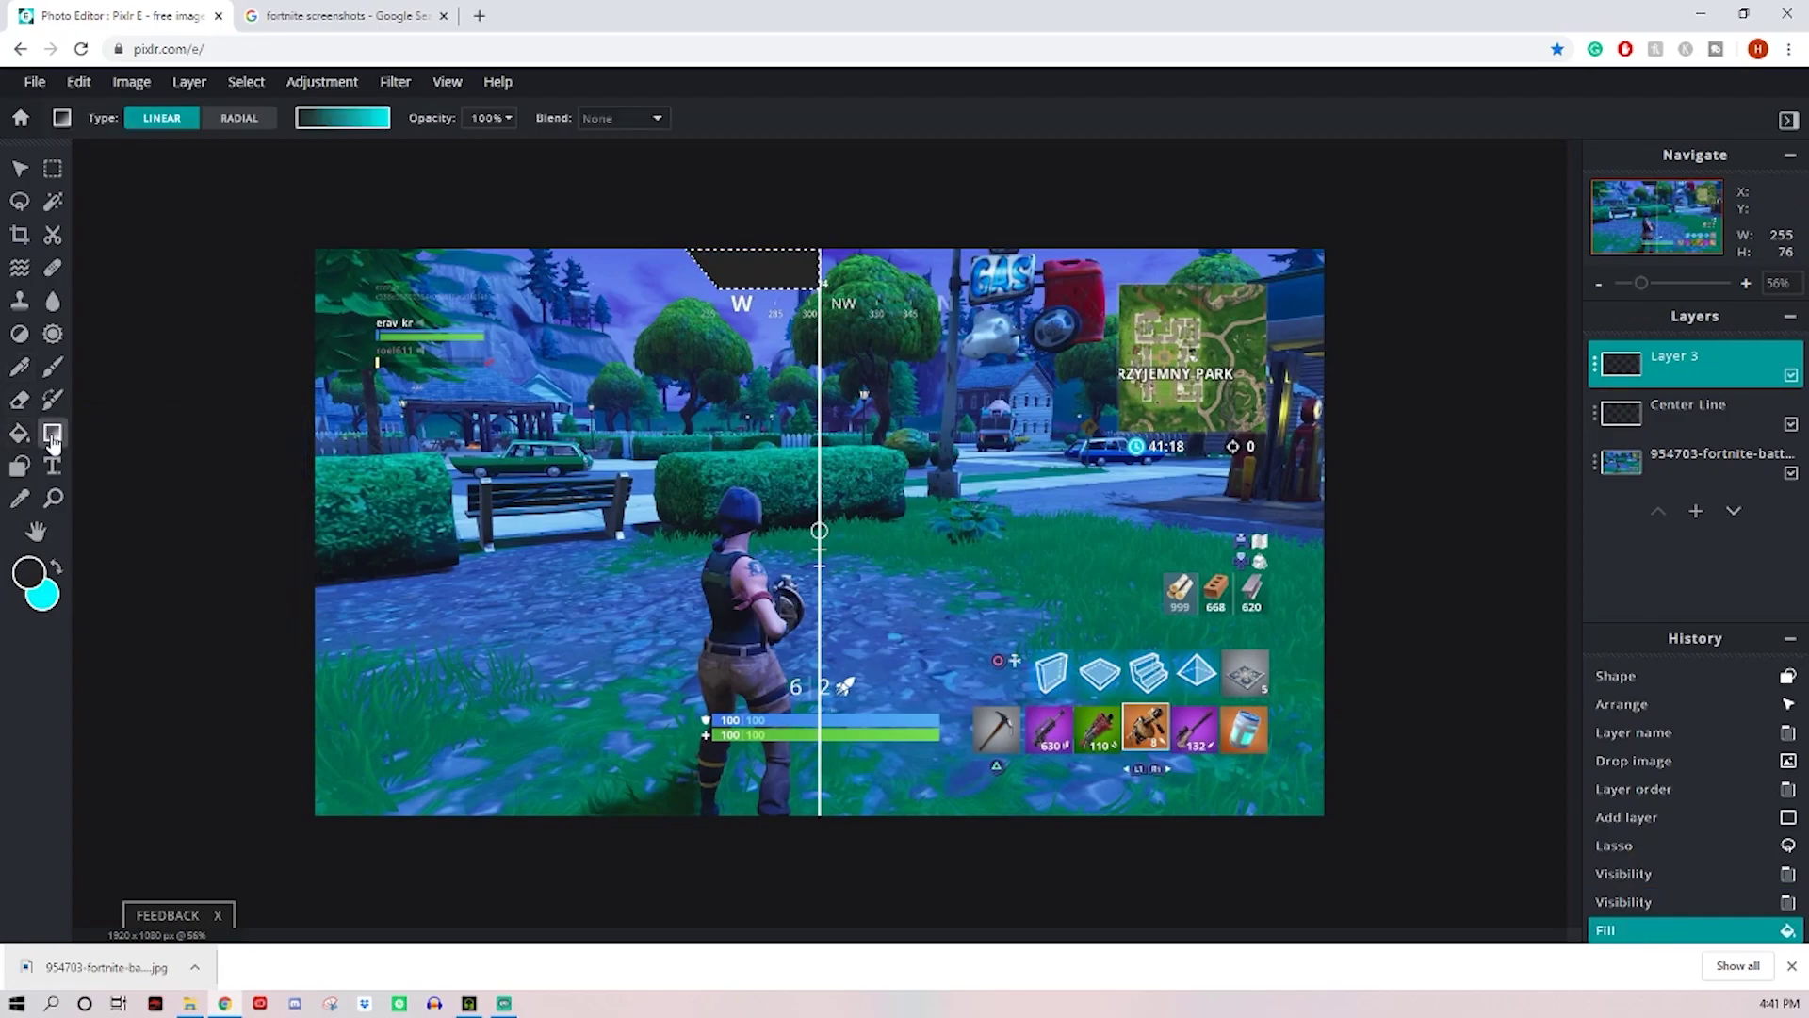
click(343, 126)
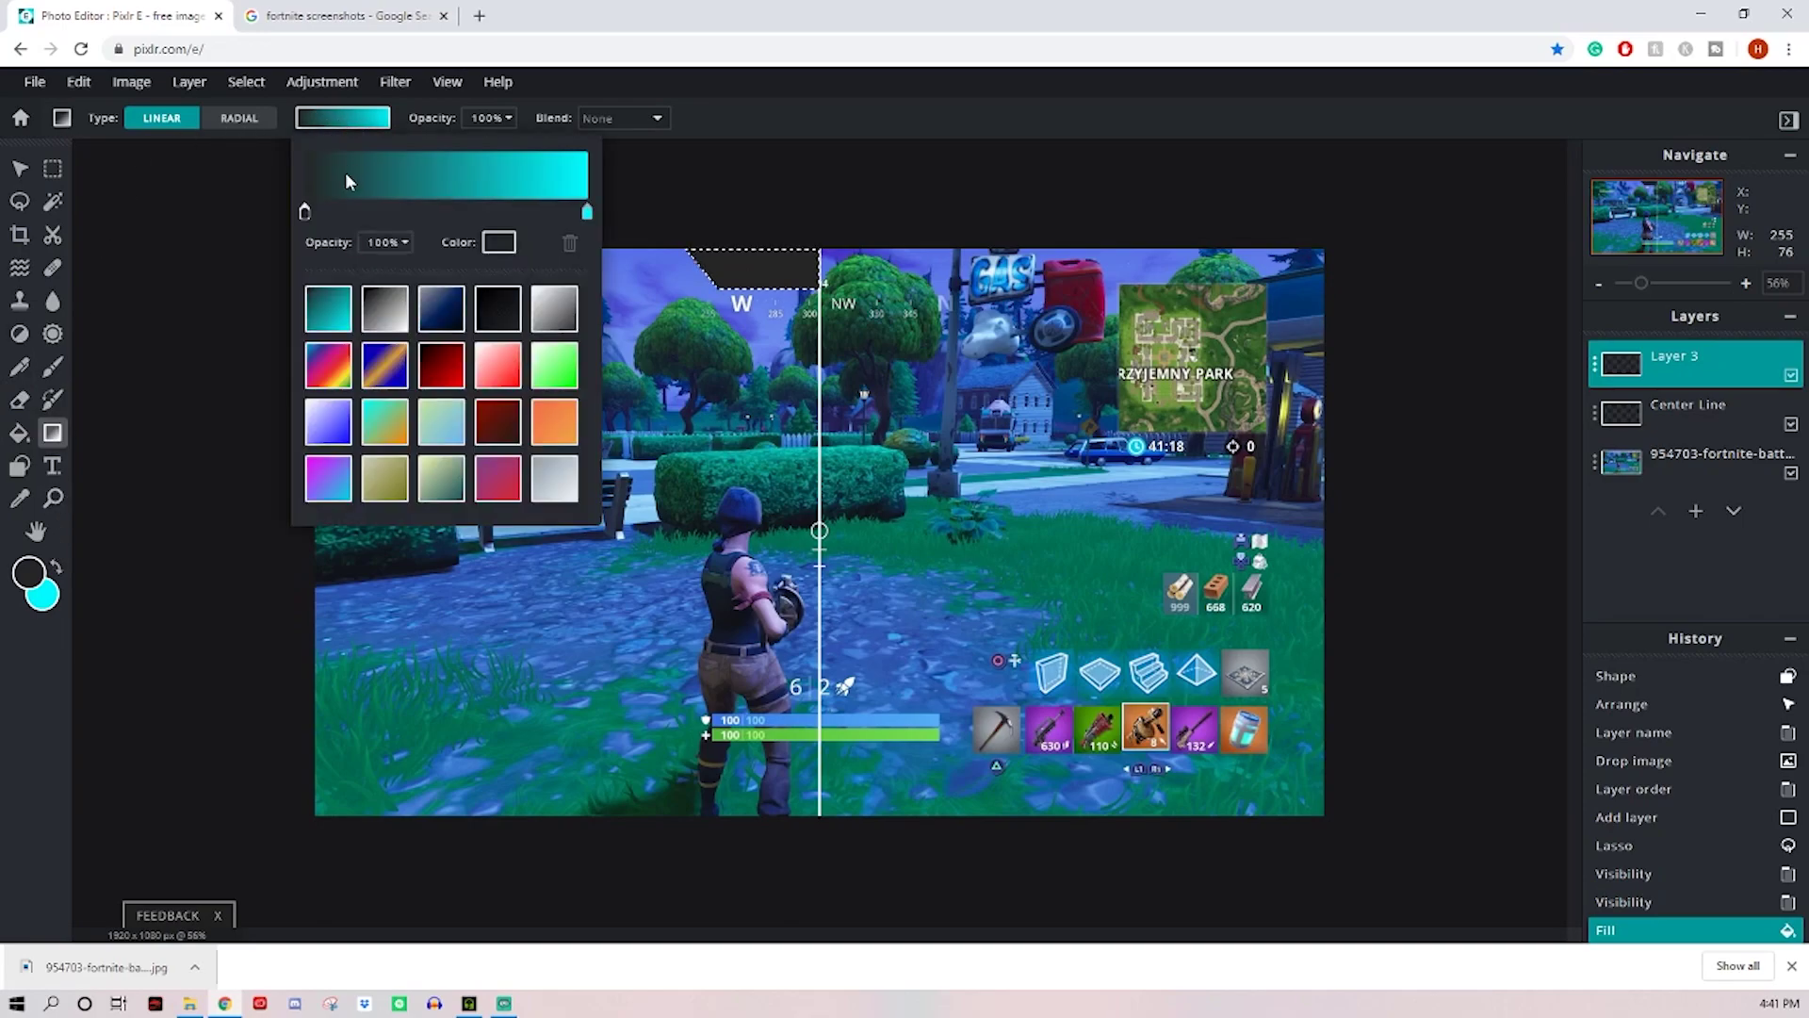
click(390, 323)
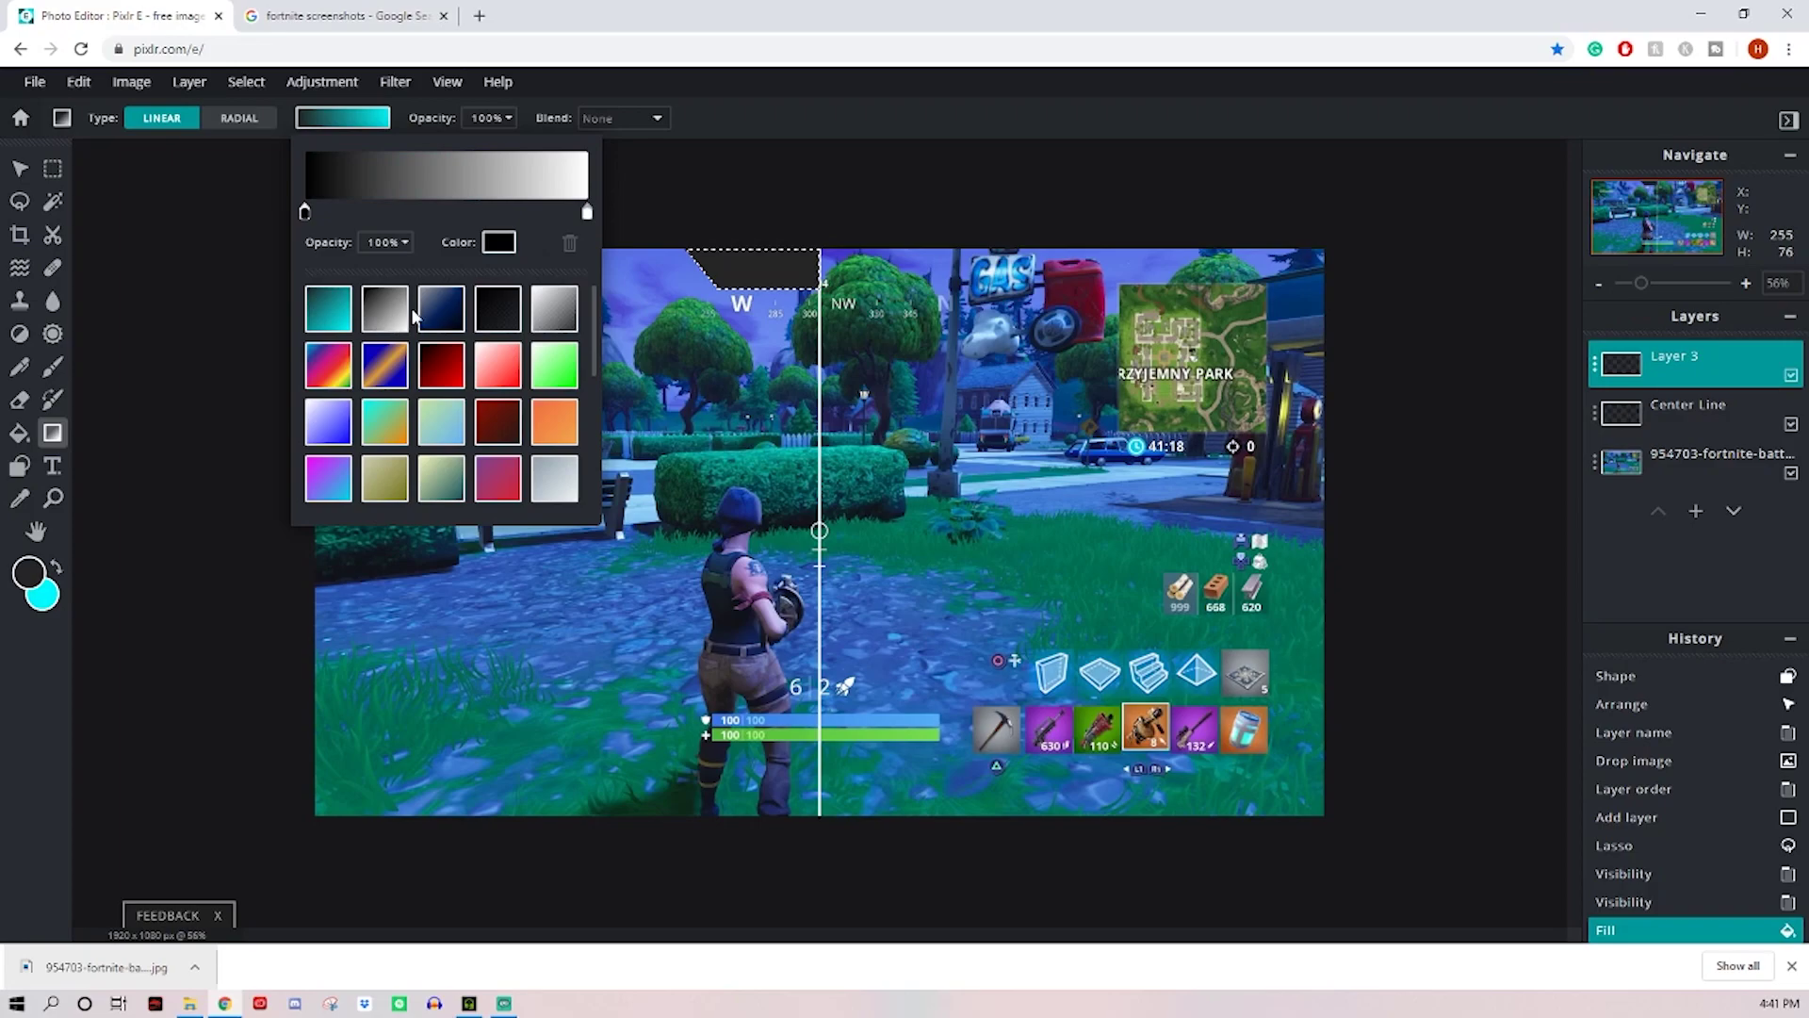
click(587, 213)
click(500, 243)
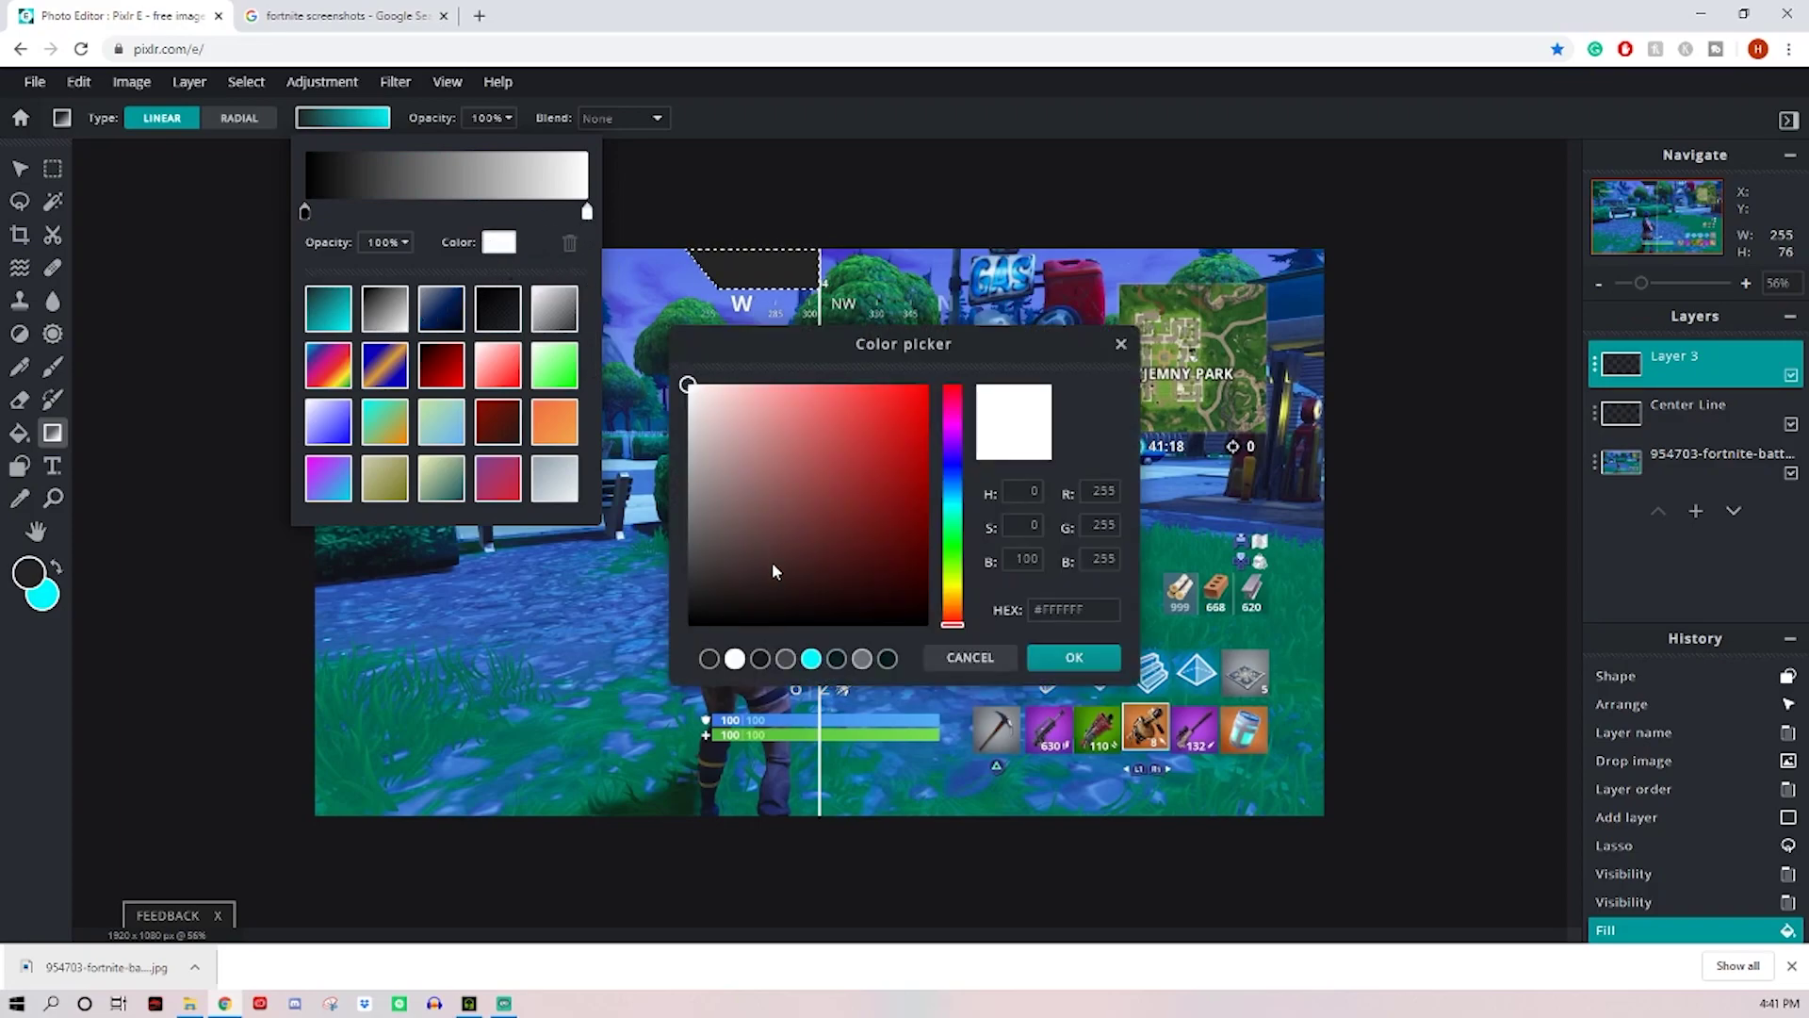
click(689, 563)
drag(676, 565, 676, 556)
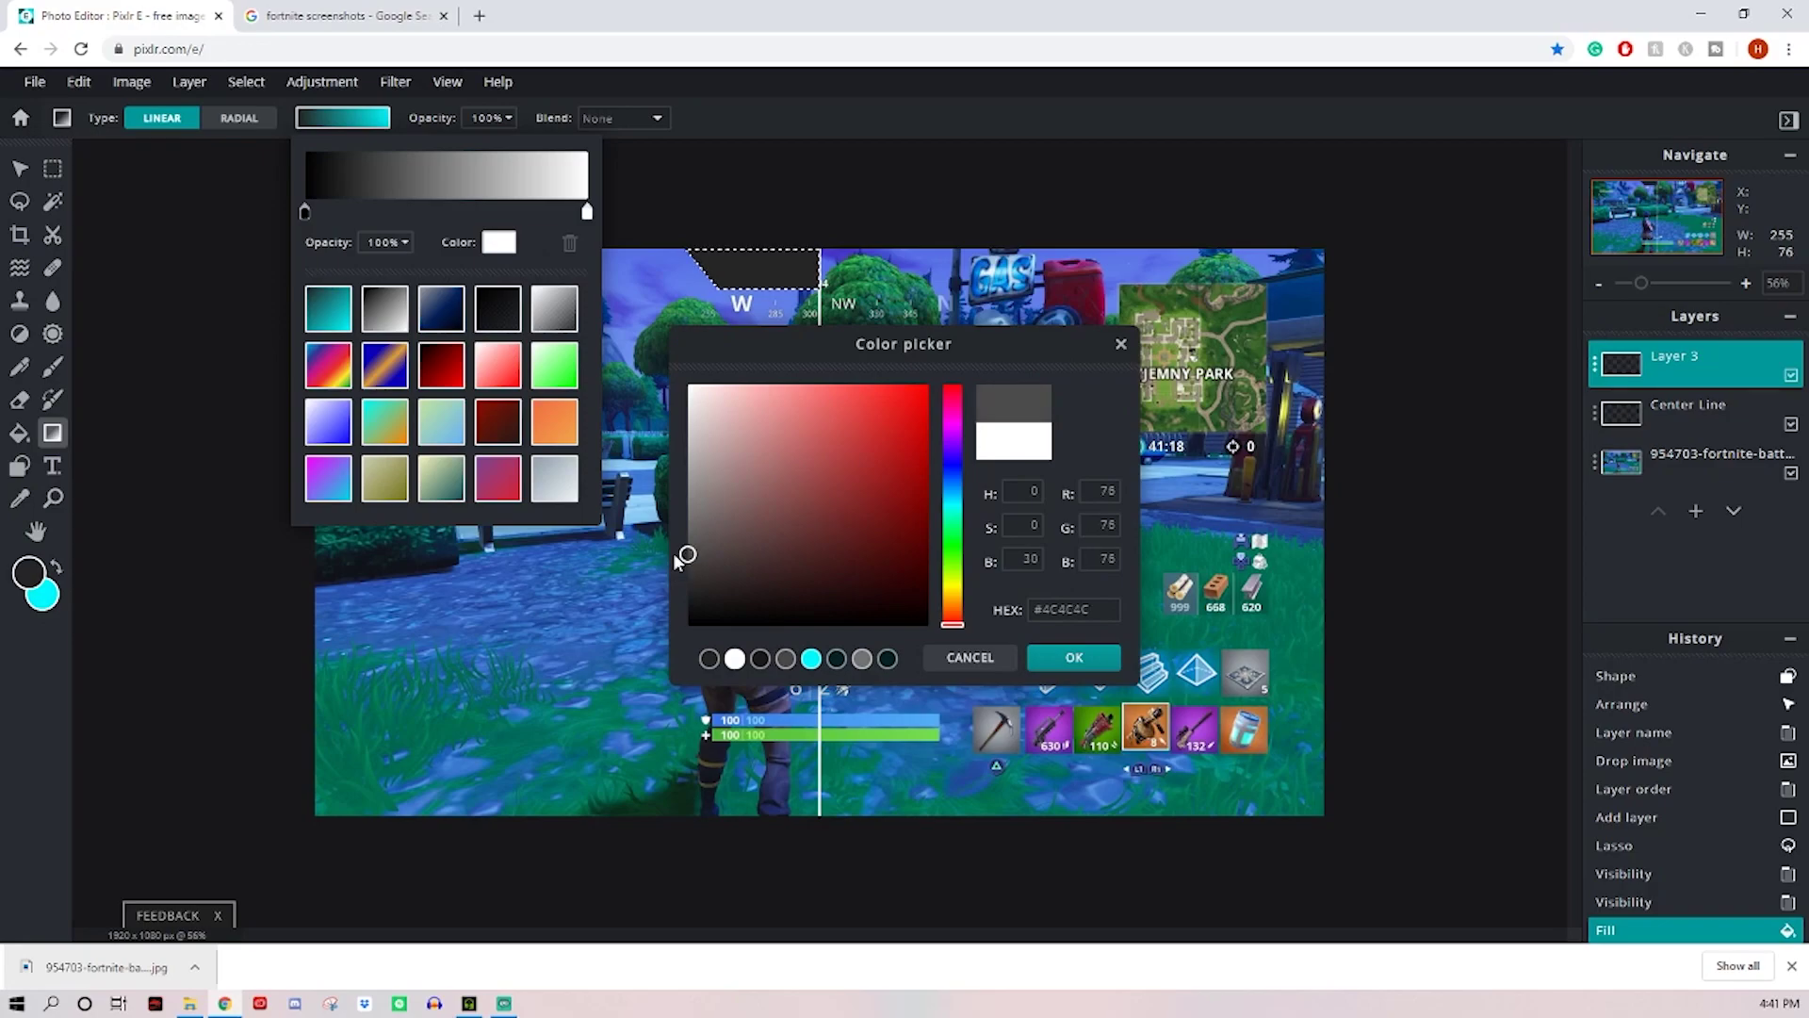
click(1059, 664)
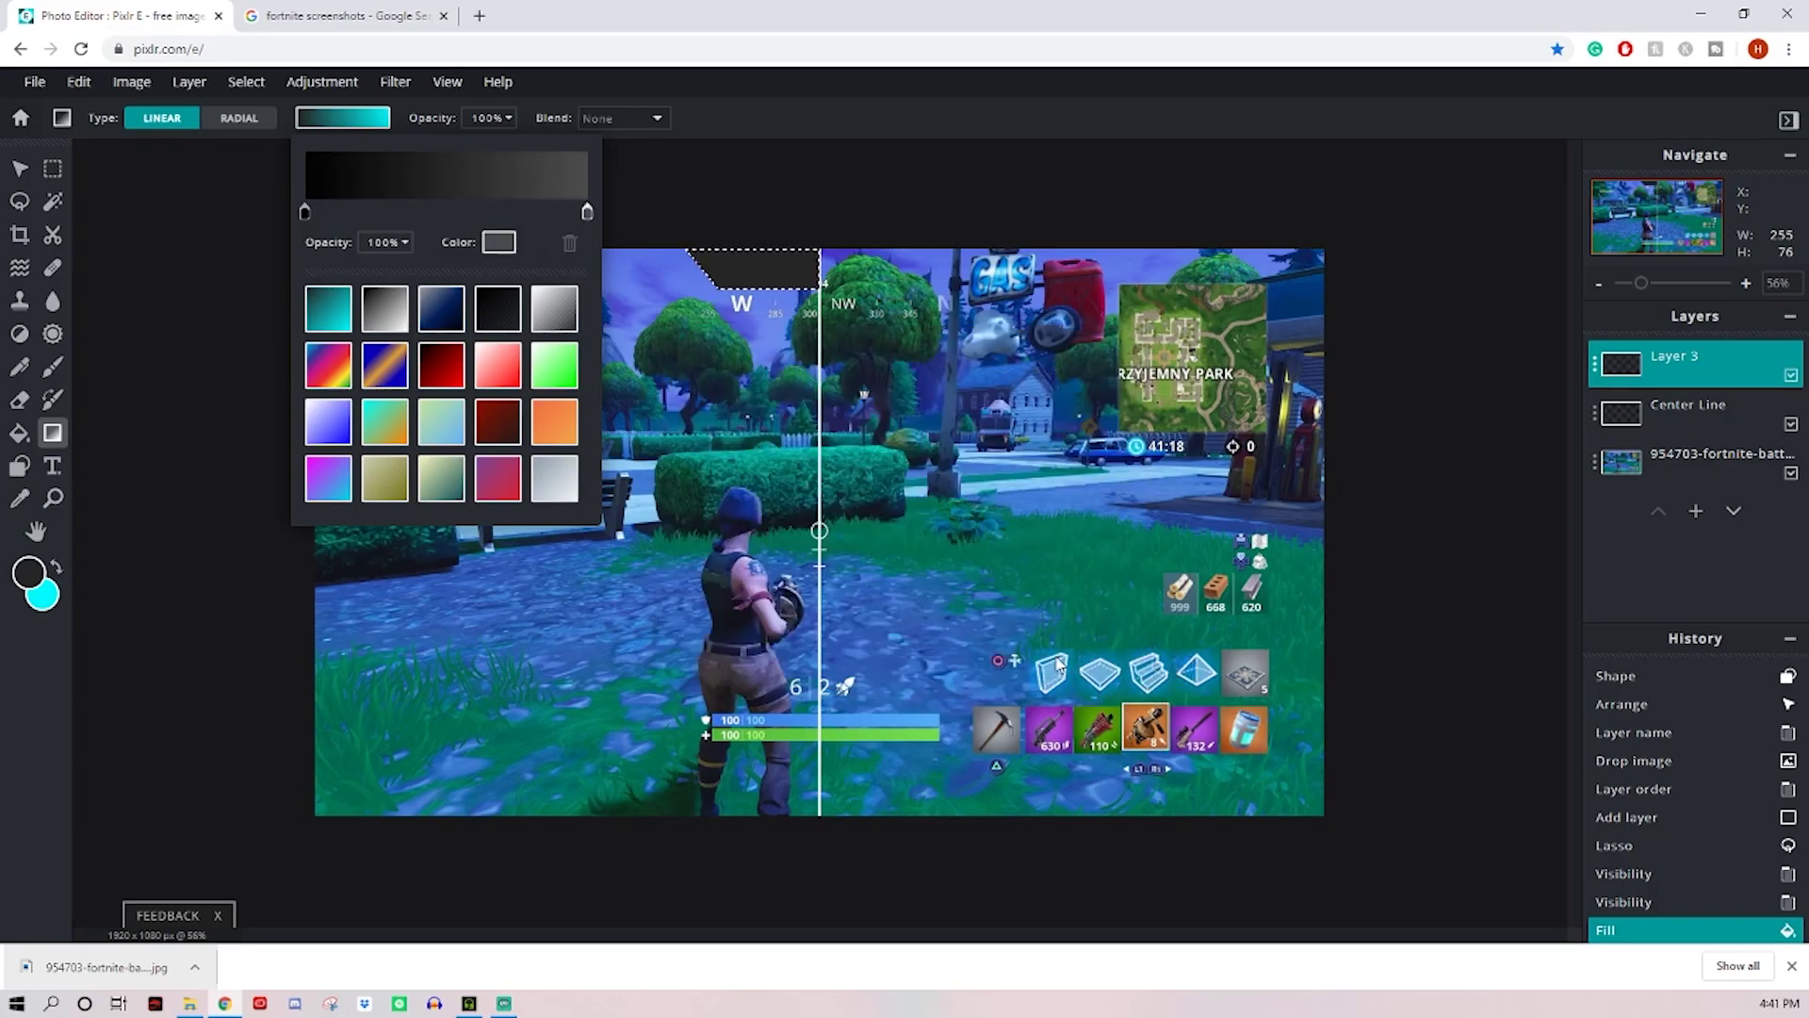
click(322, 119)
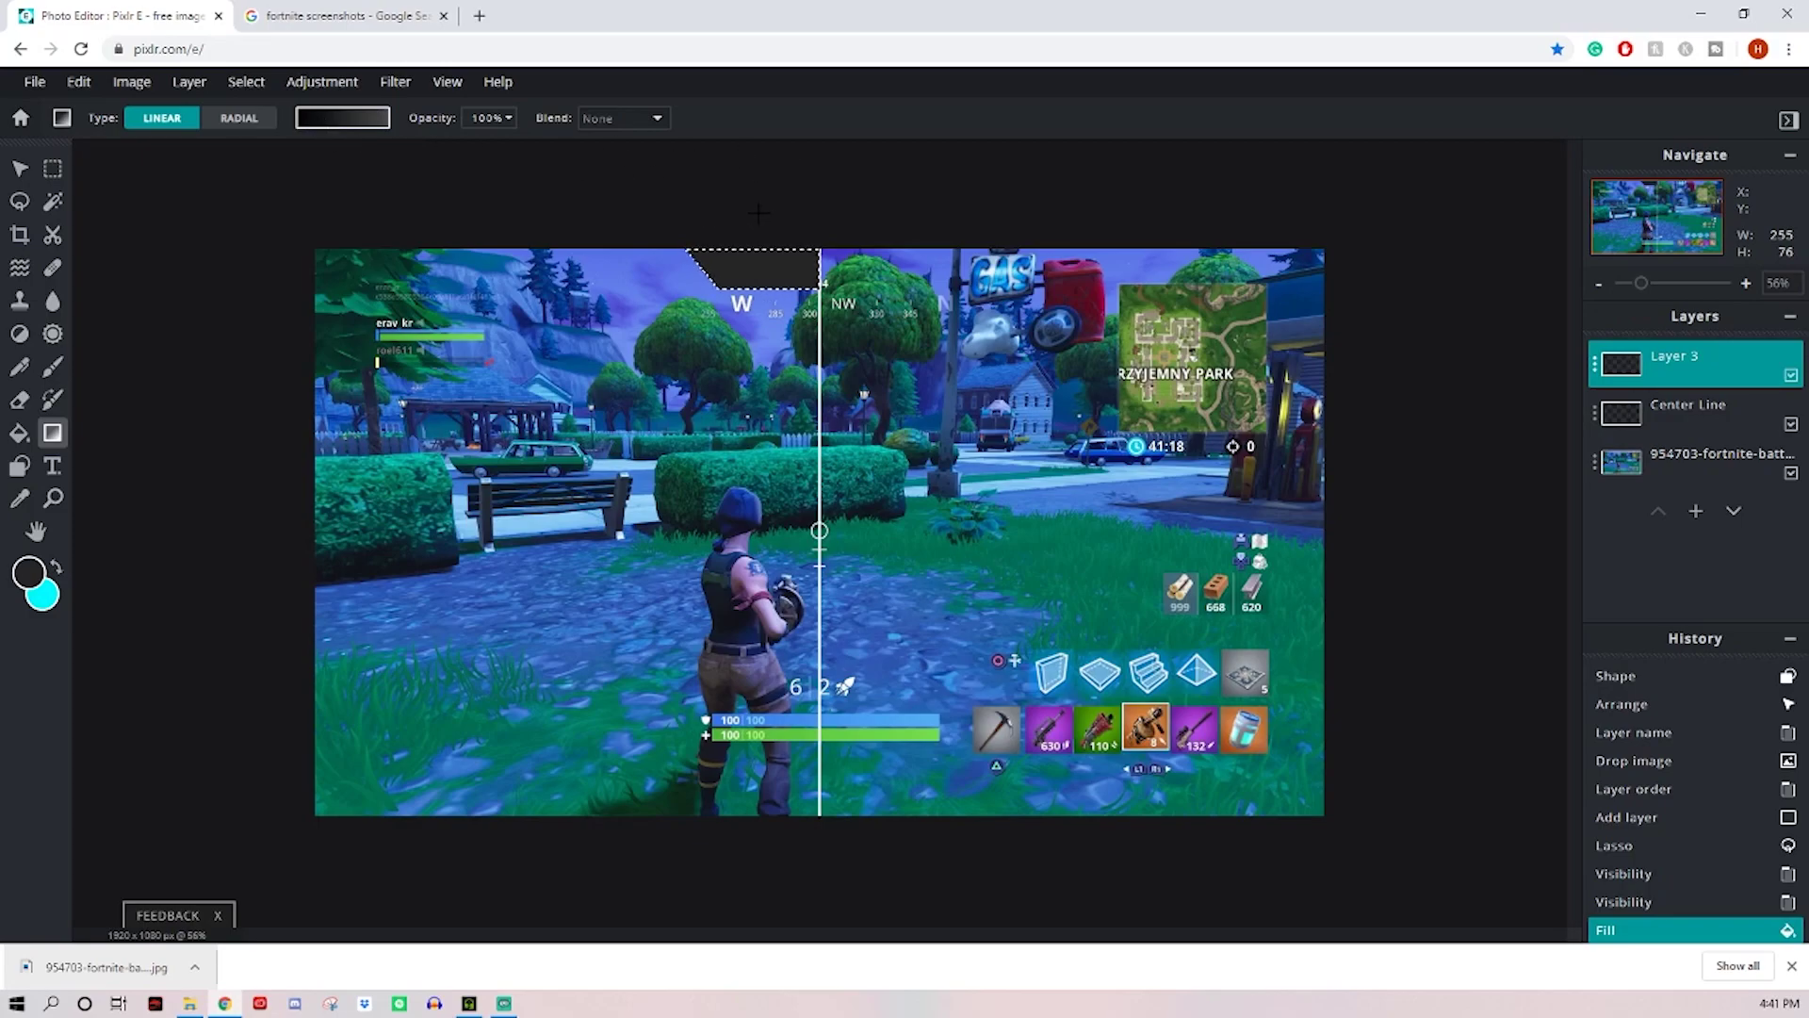
drag(762, 211, 761, 343)
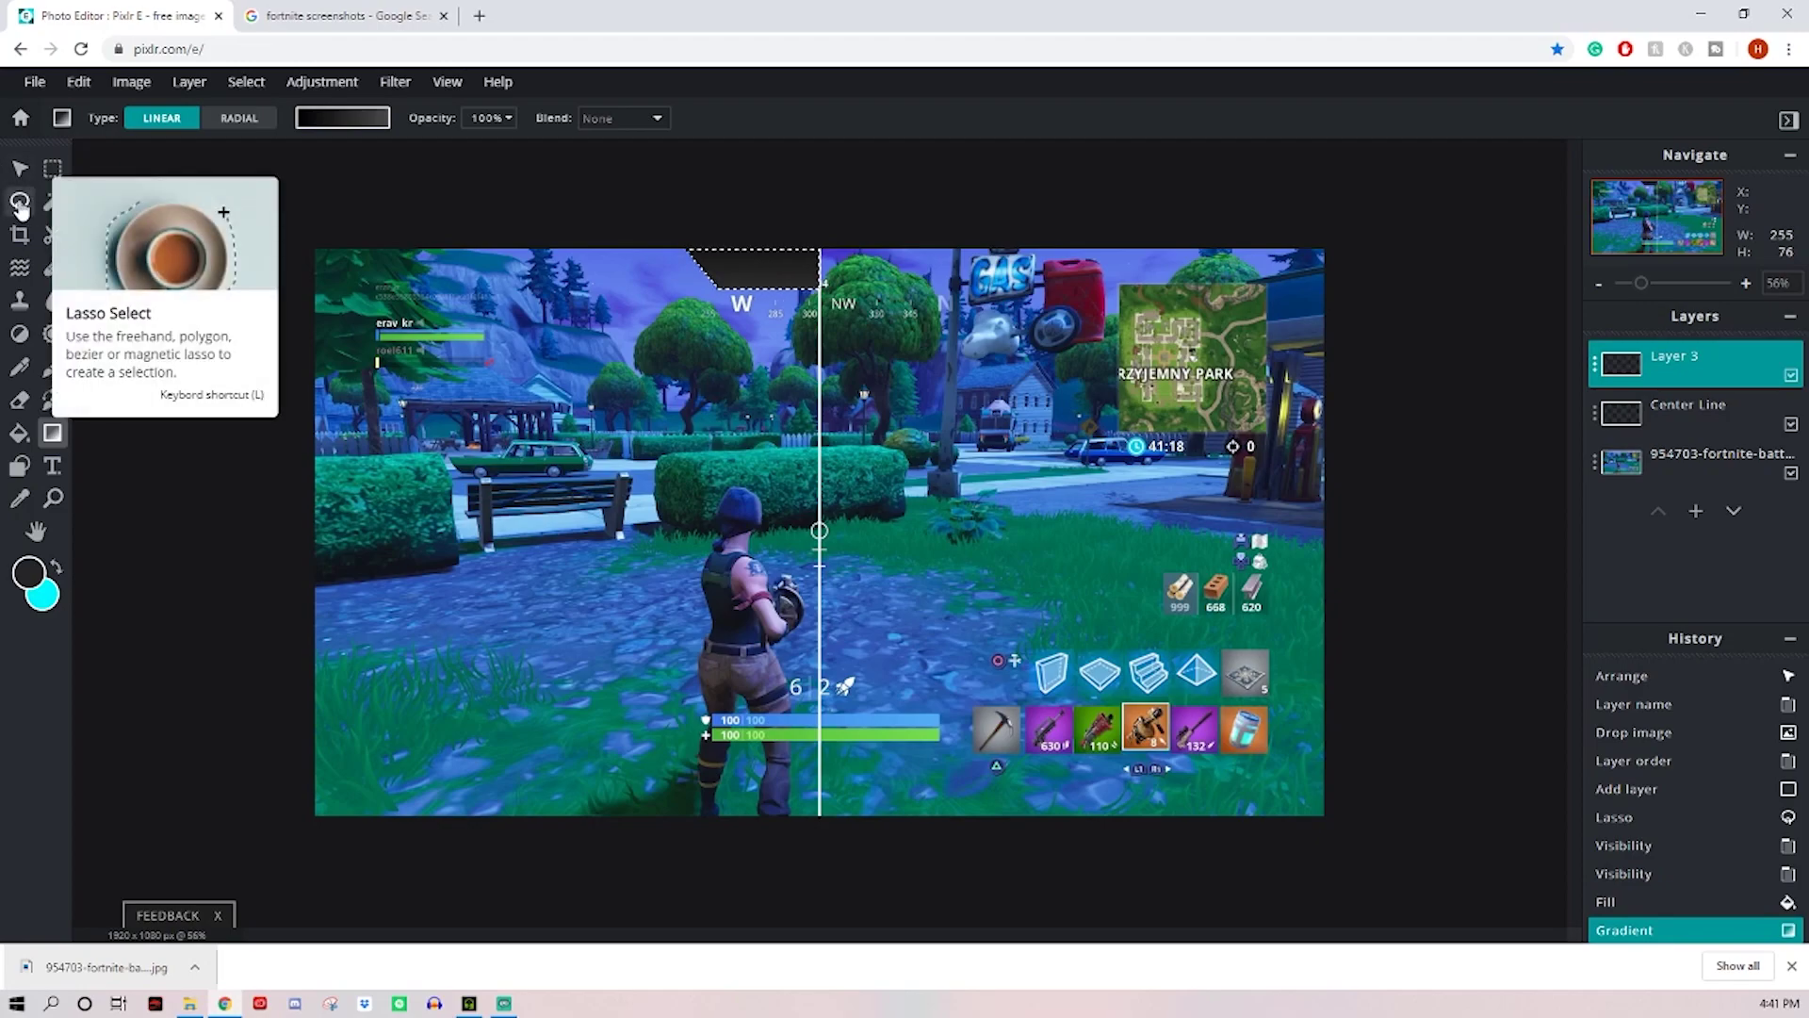
Step: Deselect the trapezoid selection outline
click(52, 172)
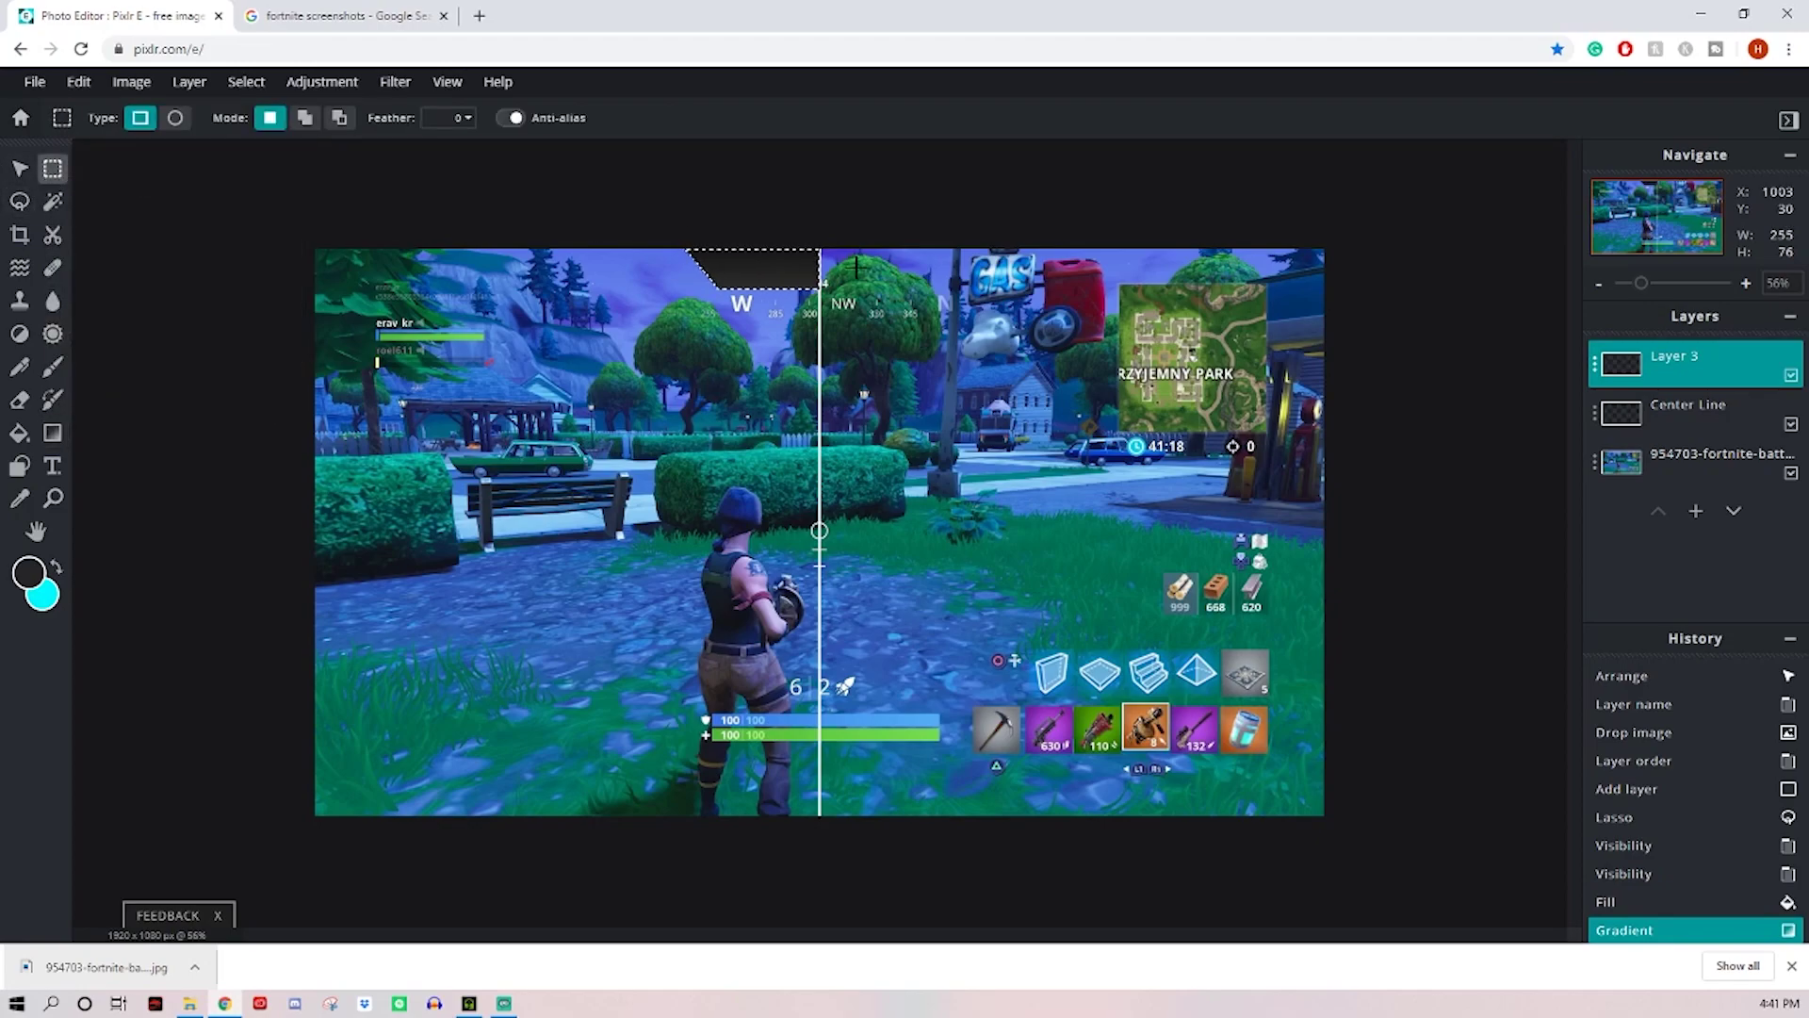
right_click(767, 268)
click(808, 331)
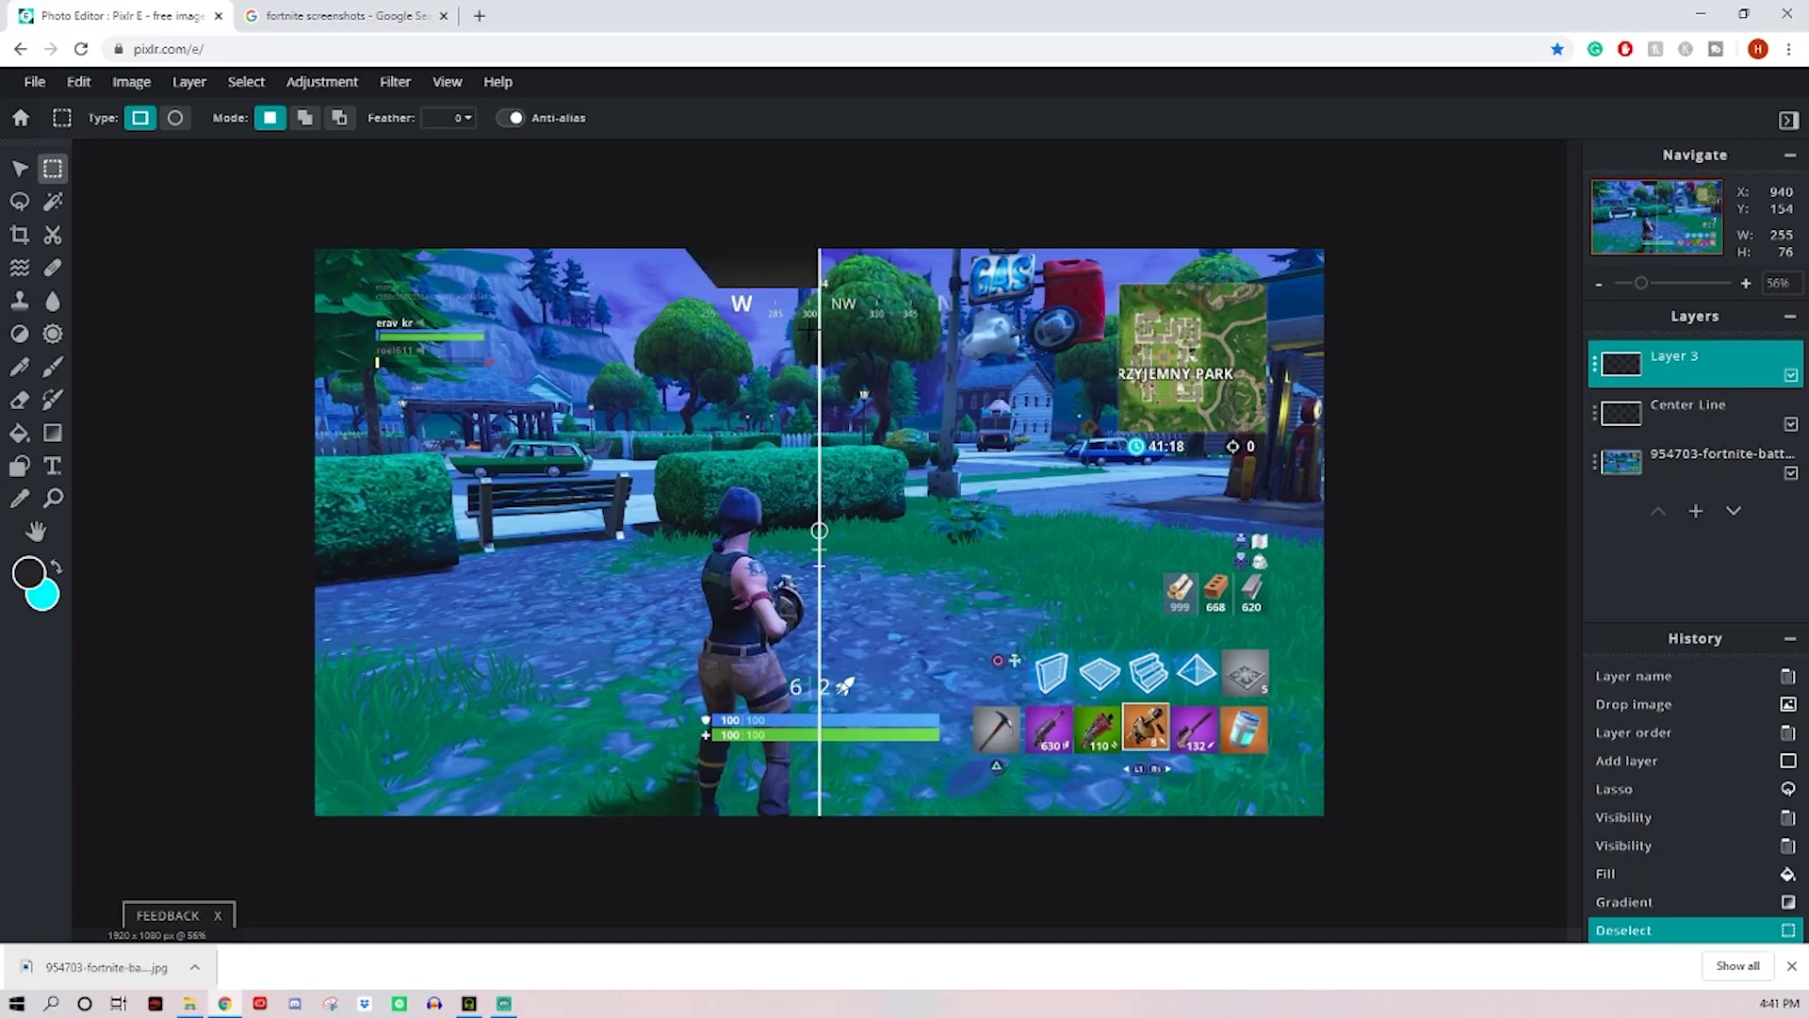
Step: Enlarge the dark trapezoid to 321×96 and slide it left to end at the center line
click(19, 168)
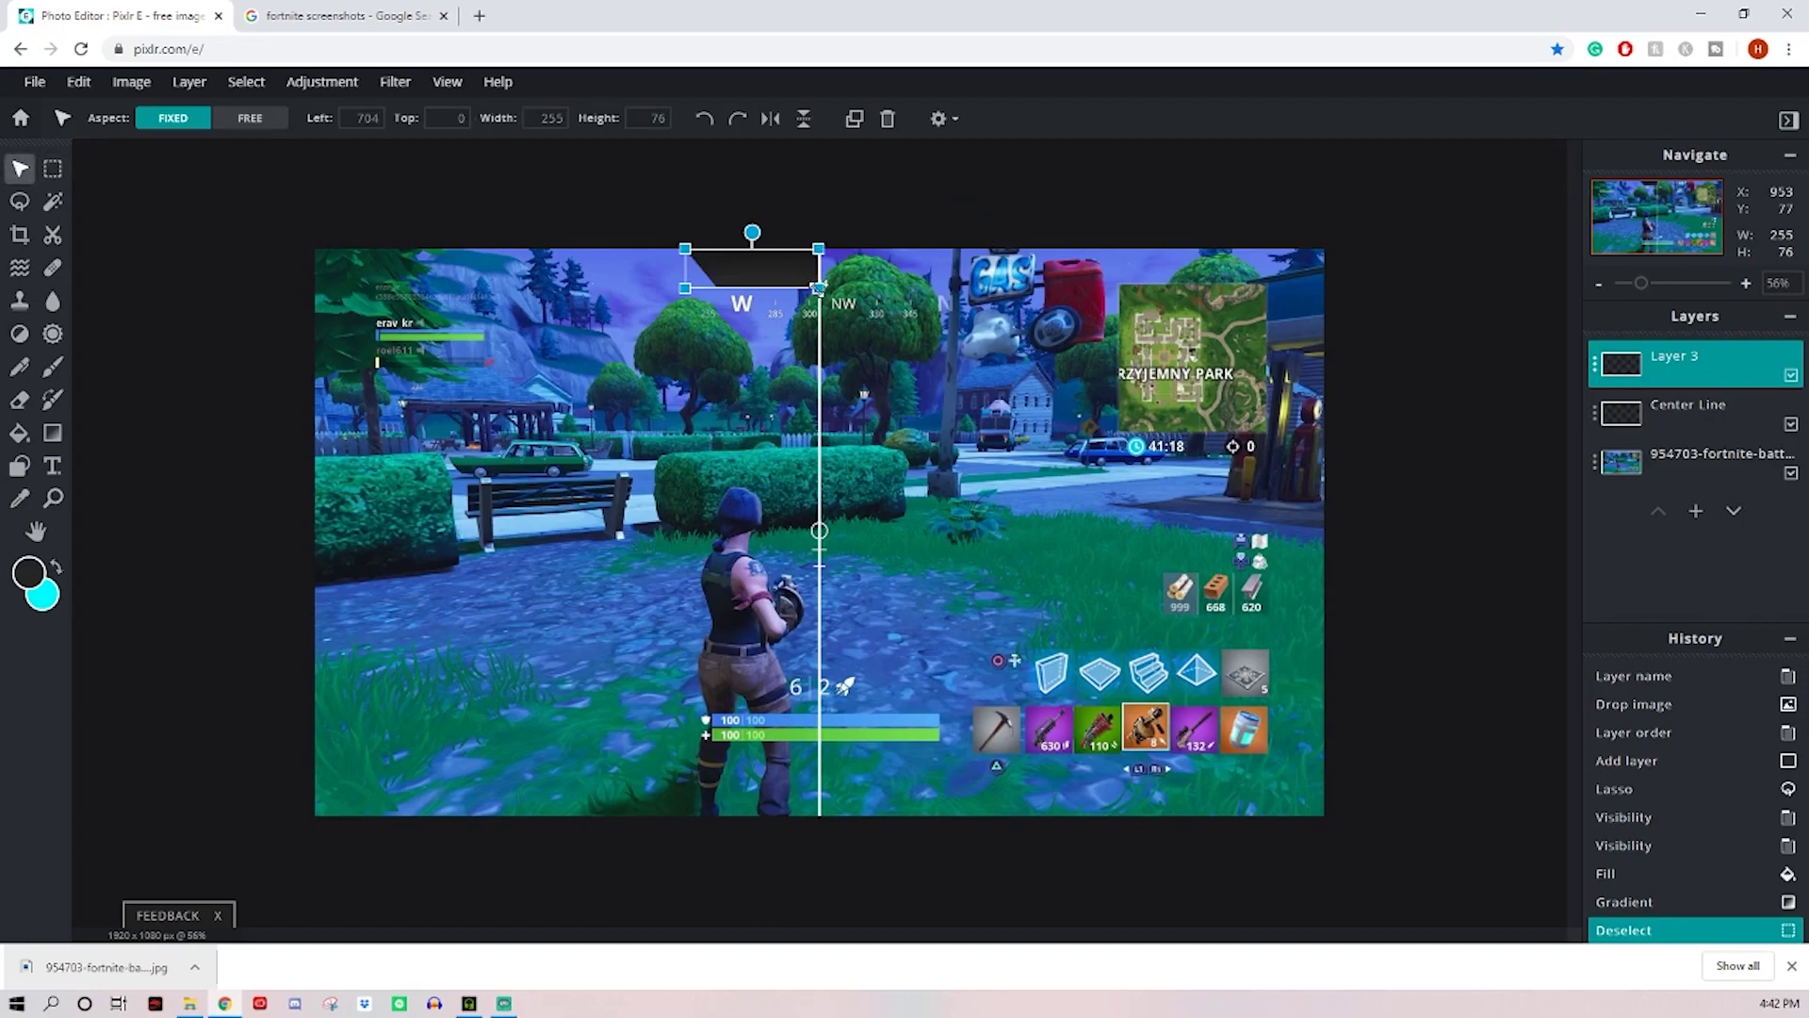
drag(818, 288, 849, 337)
drag(763, 270, 728, 265)
click(736, 197)
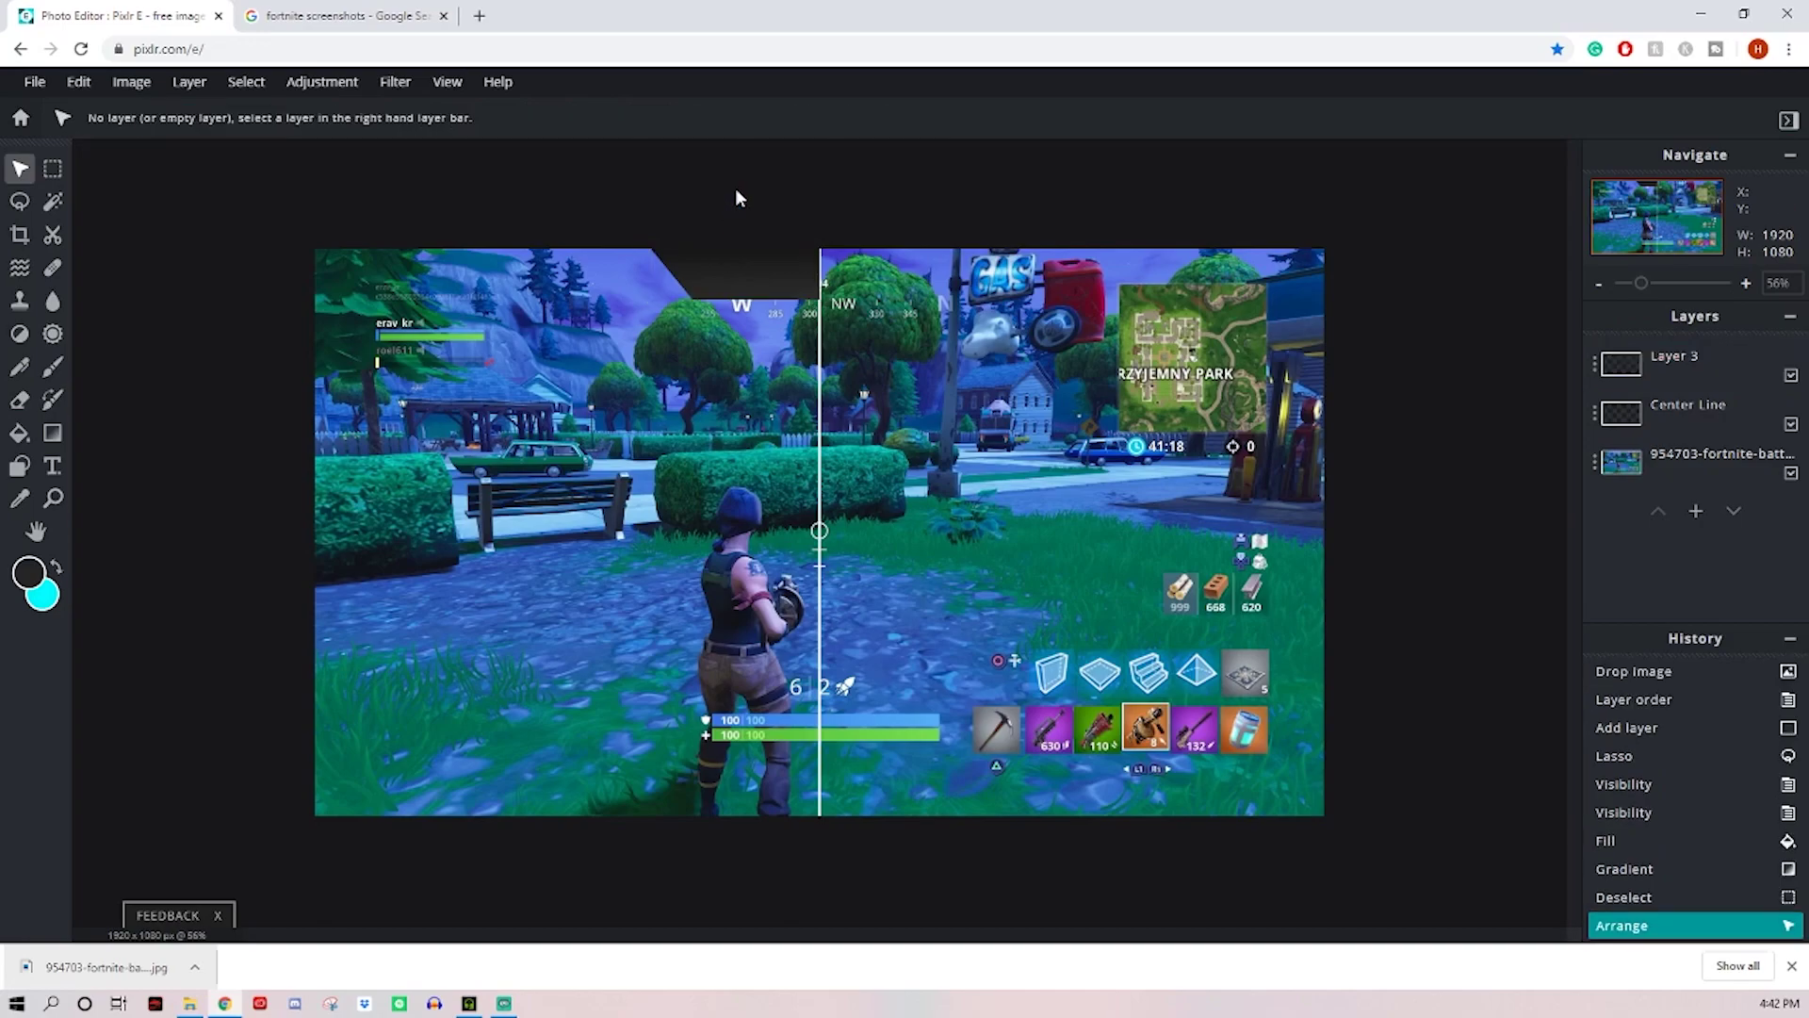
click(744, 268)
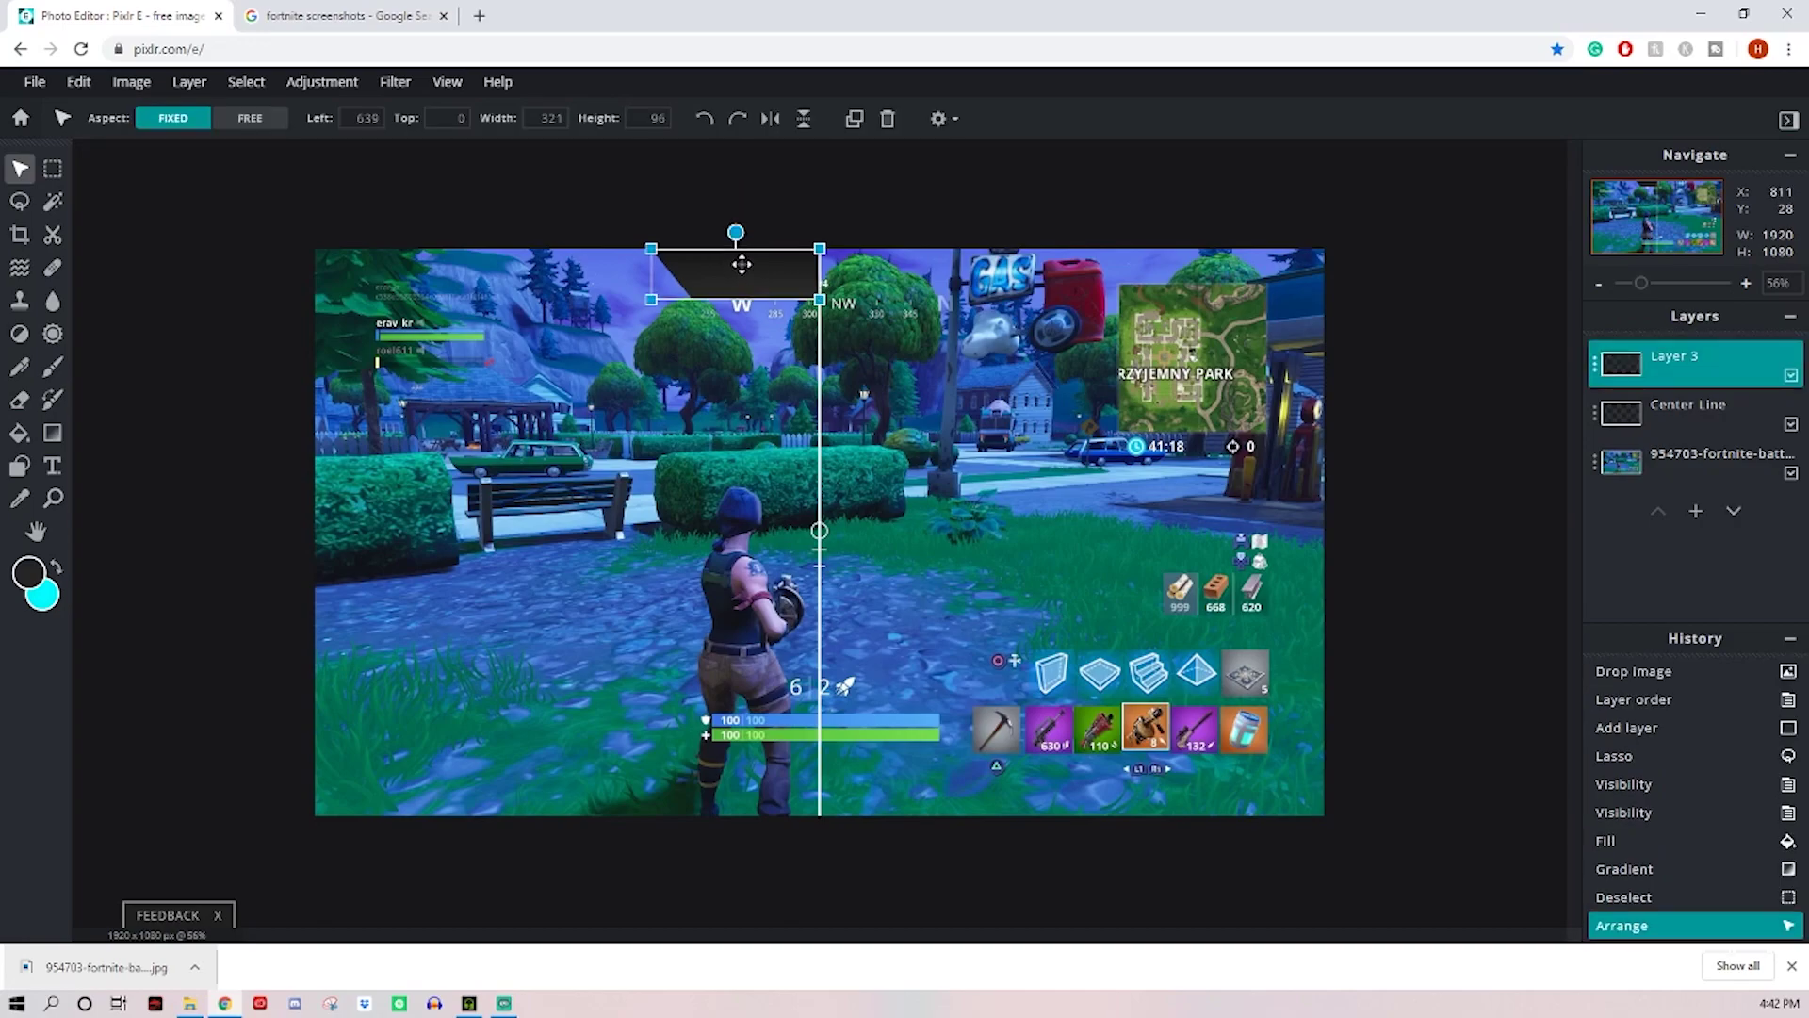
Step: Duplicate Layer 3 and shift the copied box up and left
click(1597, 368)
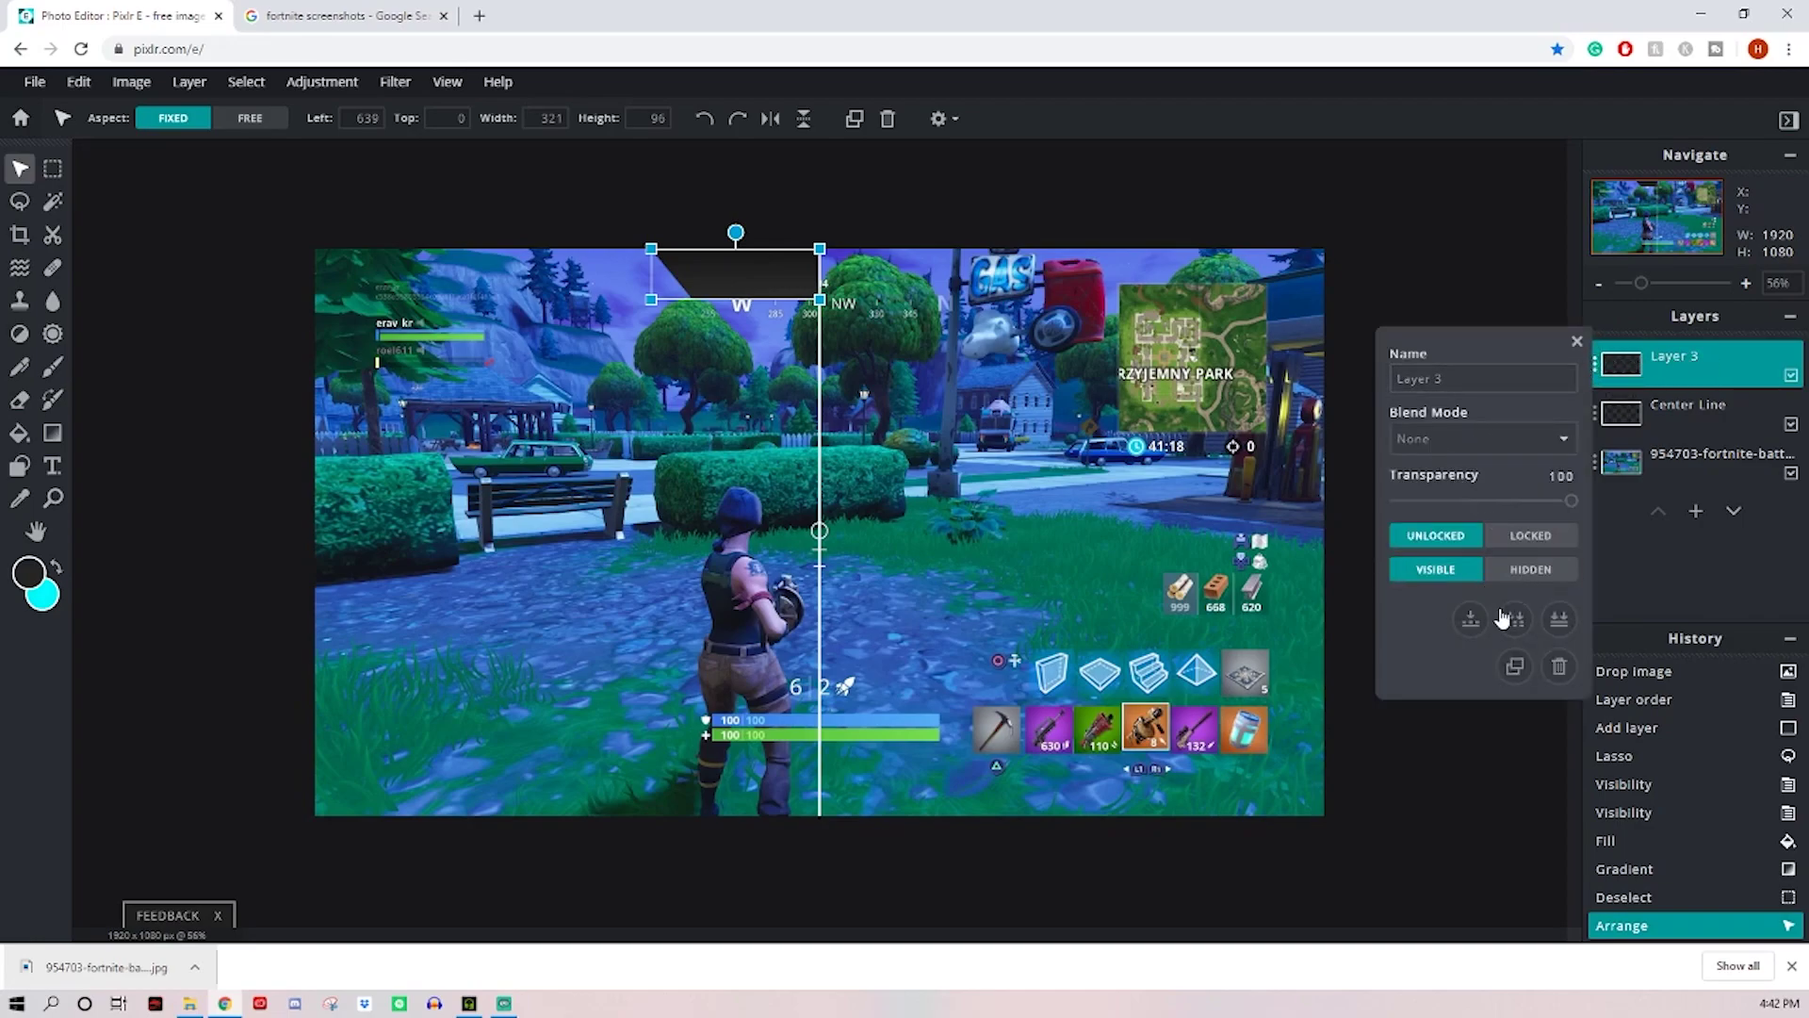
click(1514, 667)
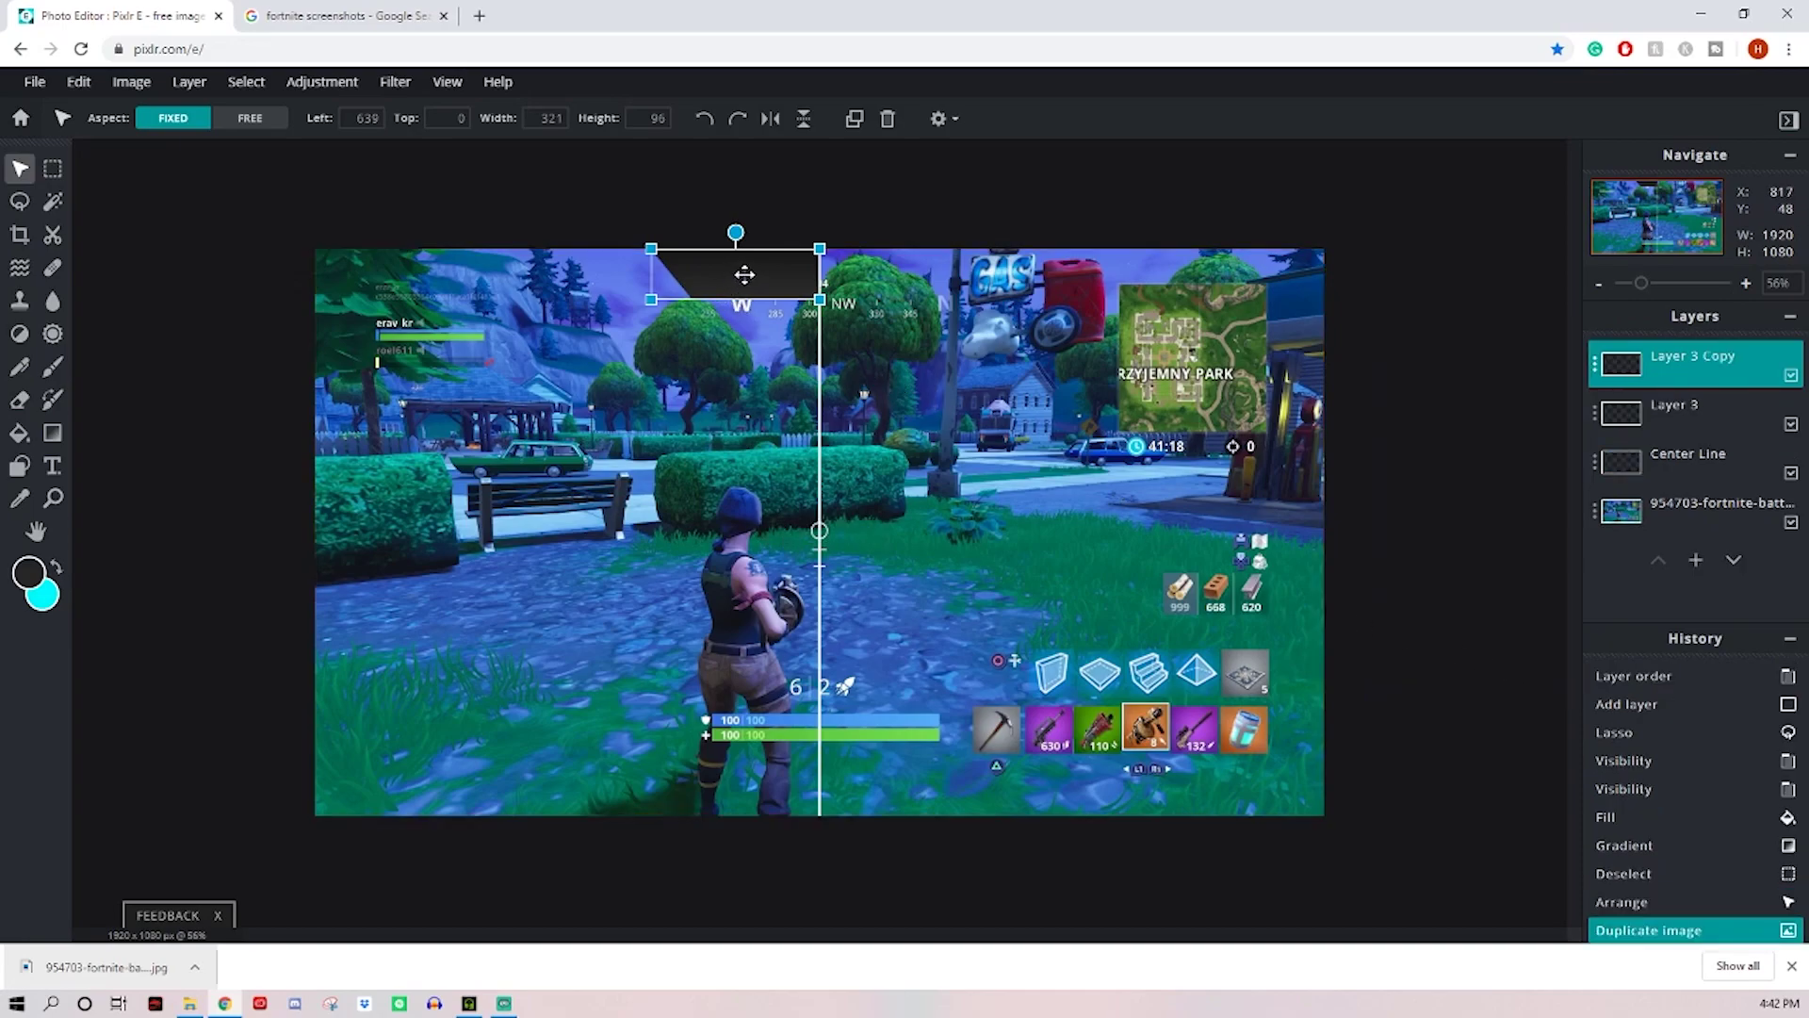
drag(750, 275, 692, 268)
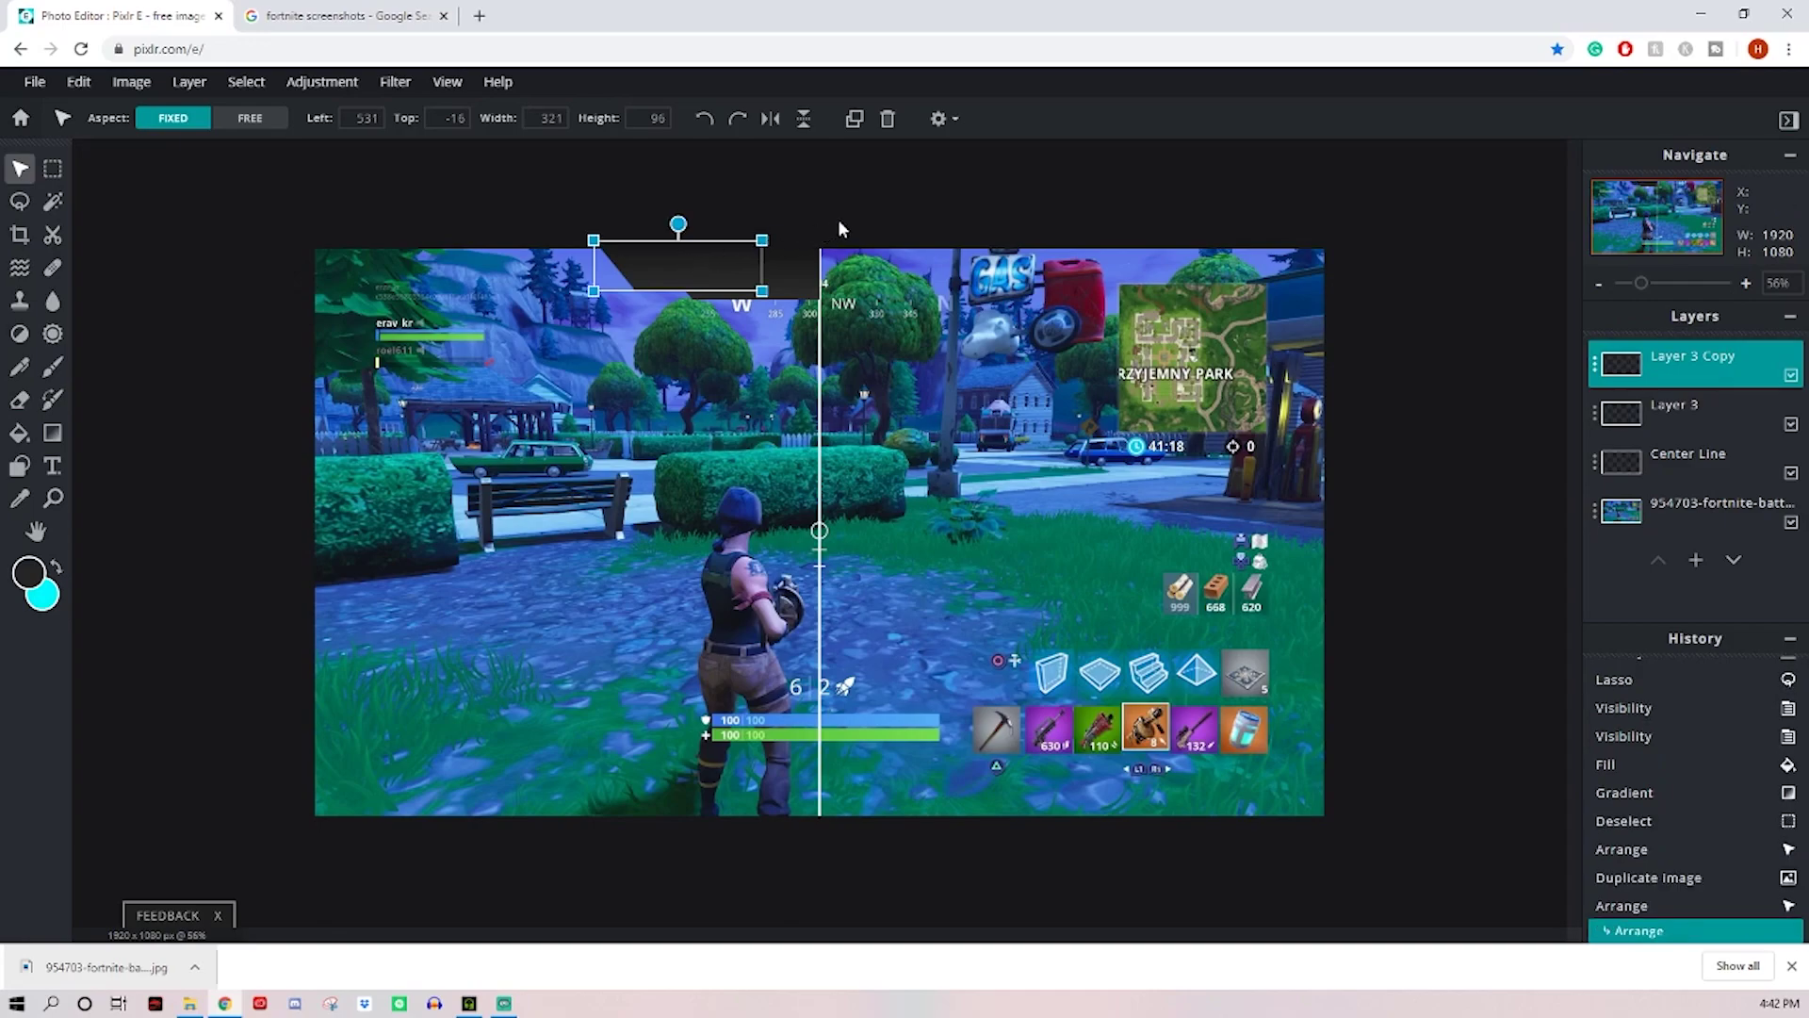
click(854, 200)
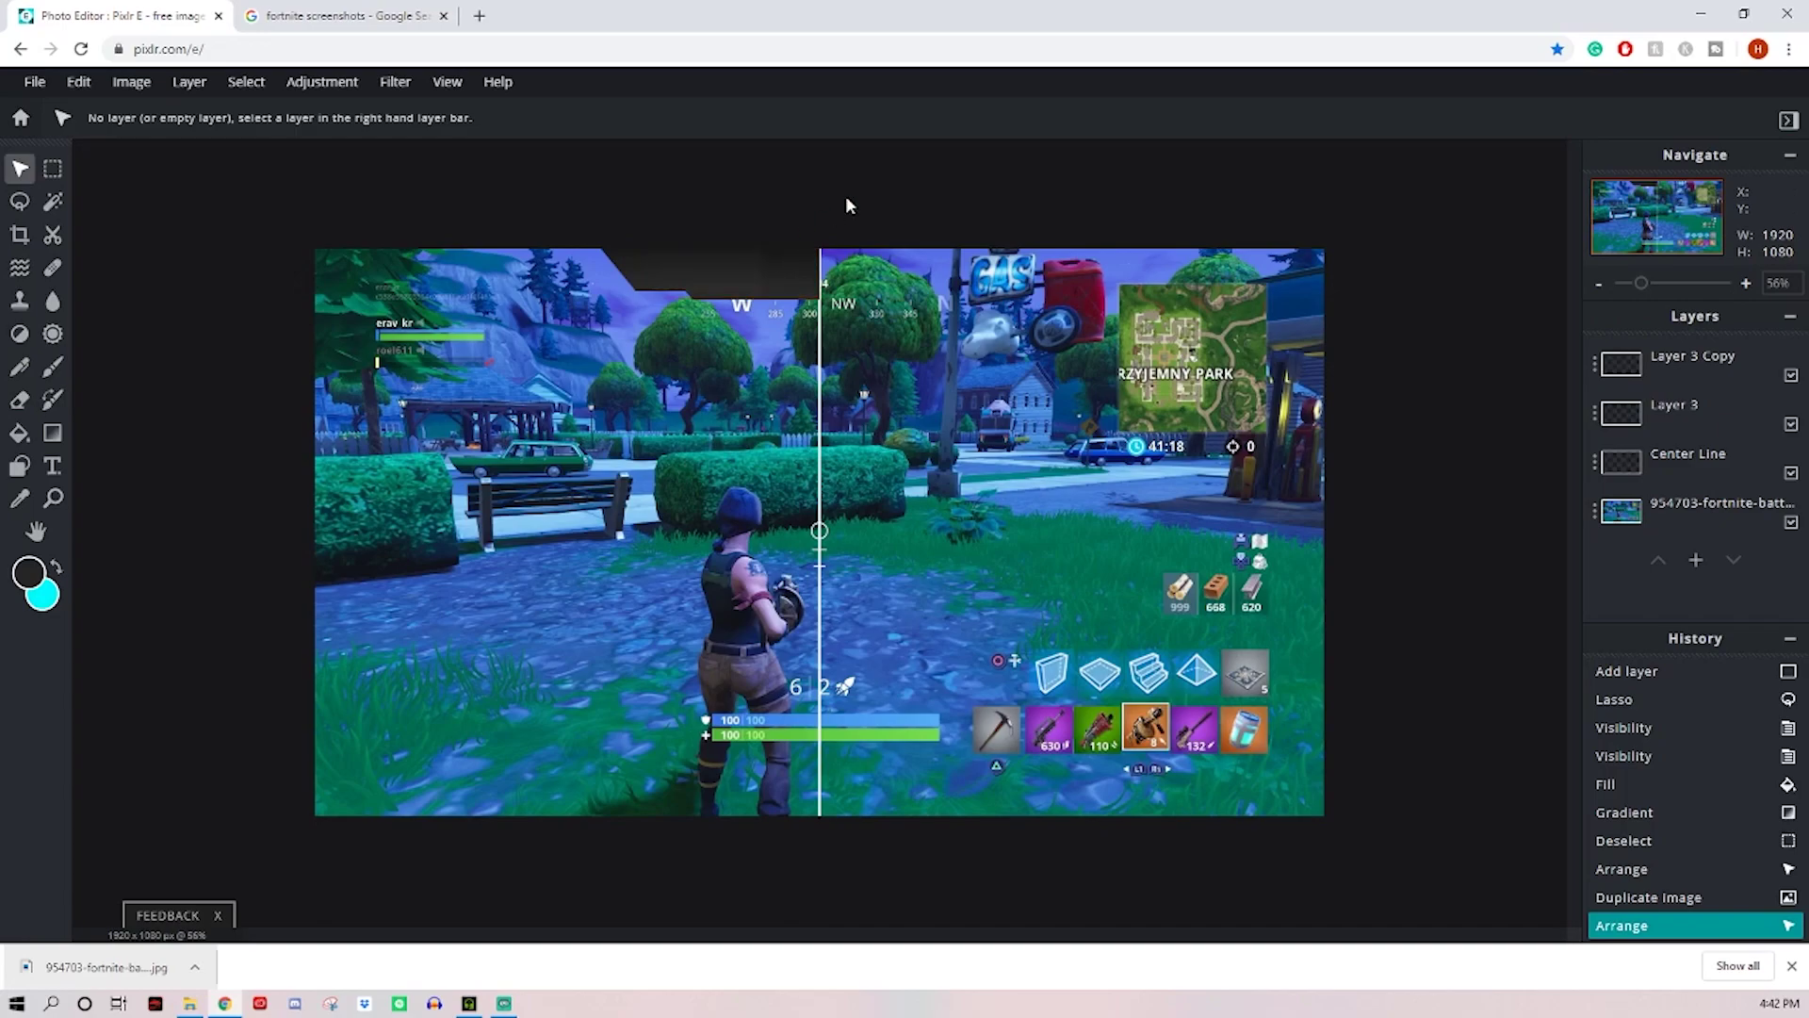
click(721, 266)
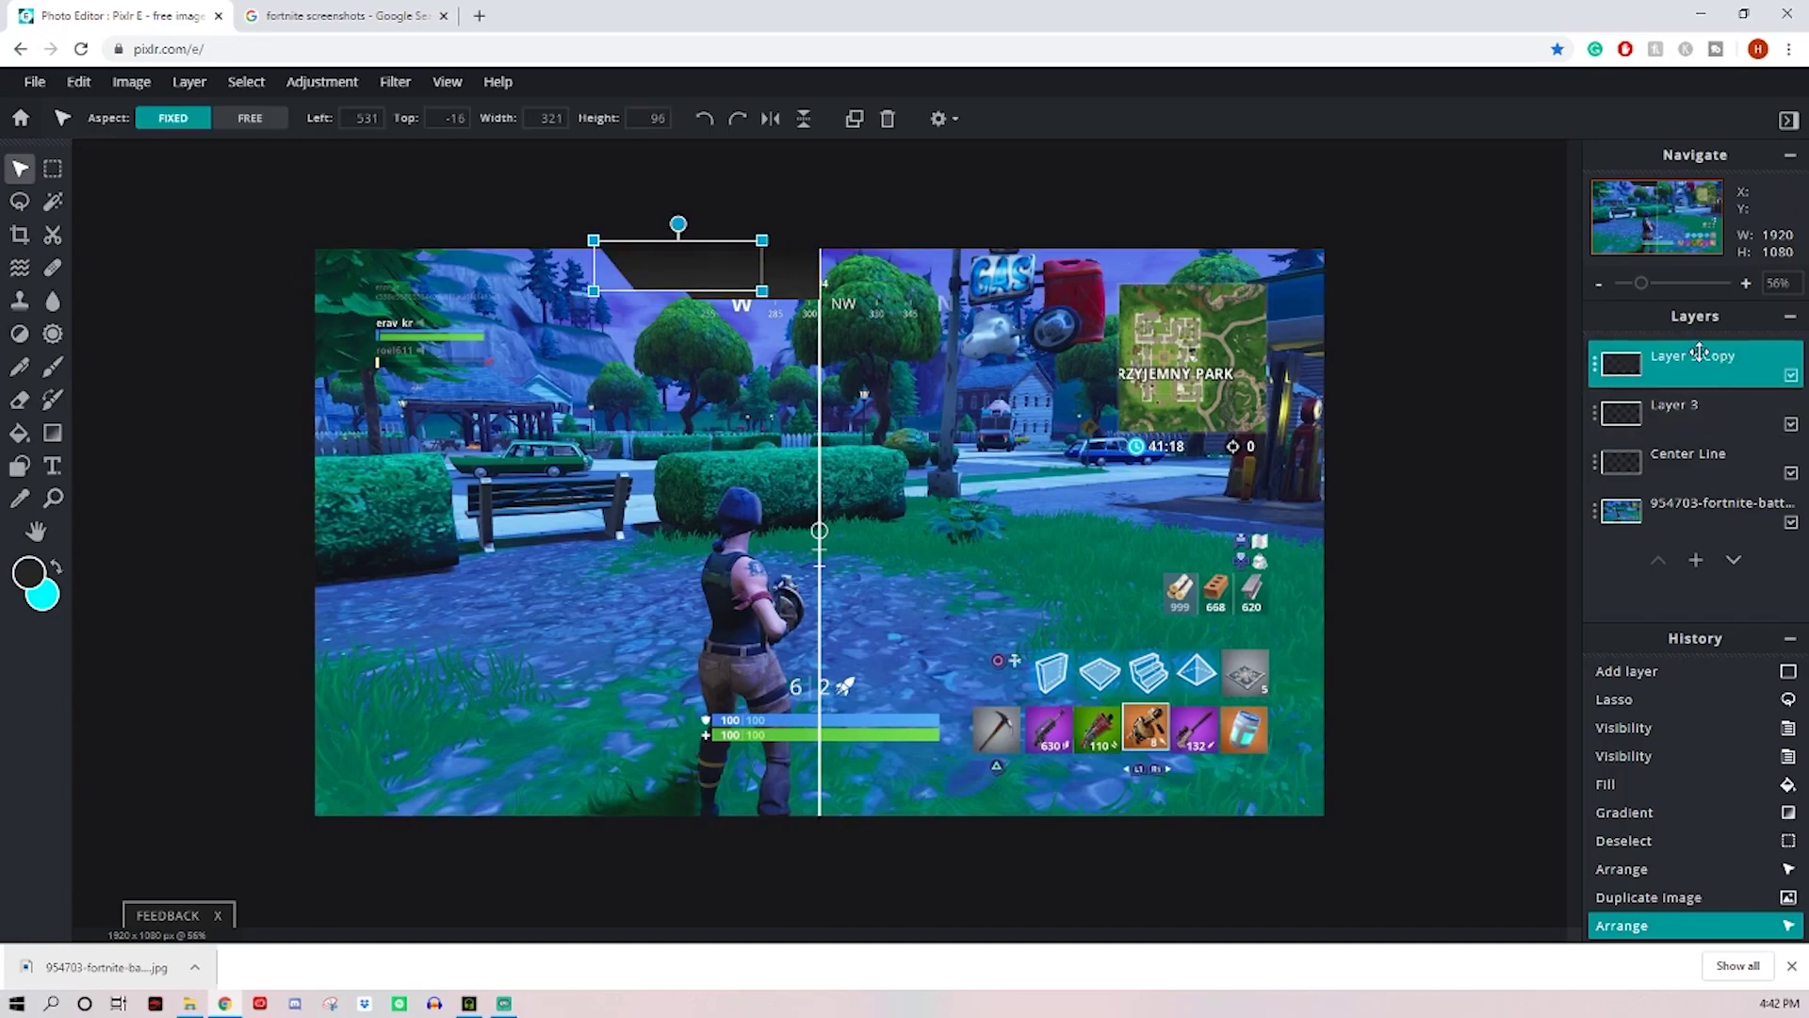
Step: Move Layer 3 Copy beneath Layer 3 and shift its box further left
drag(1698, 353, 1698, 420)
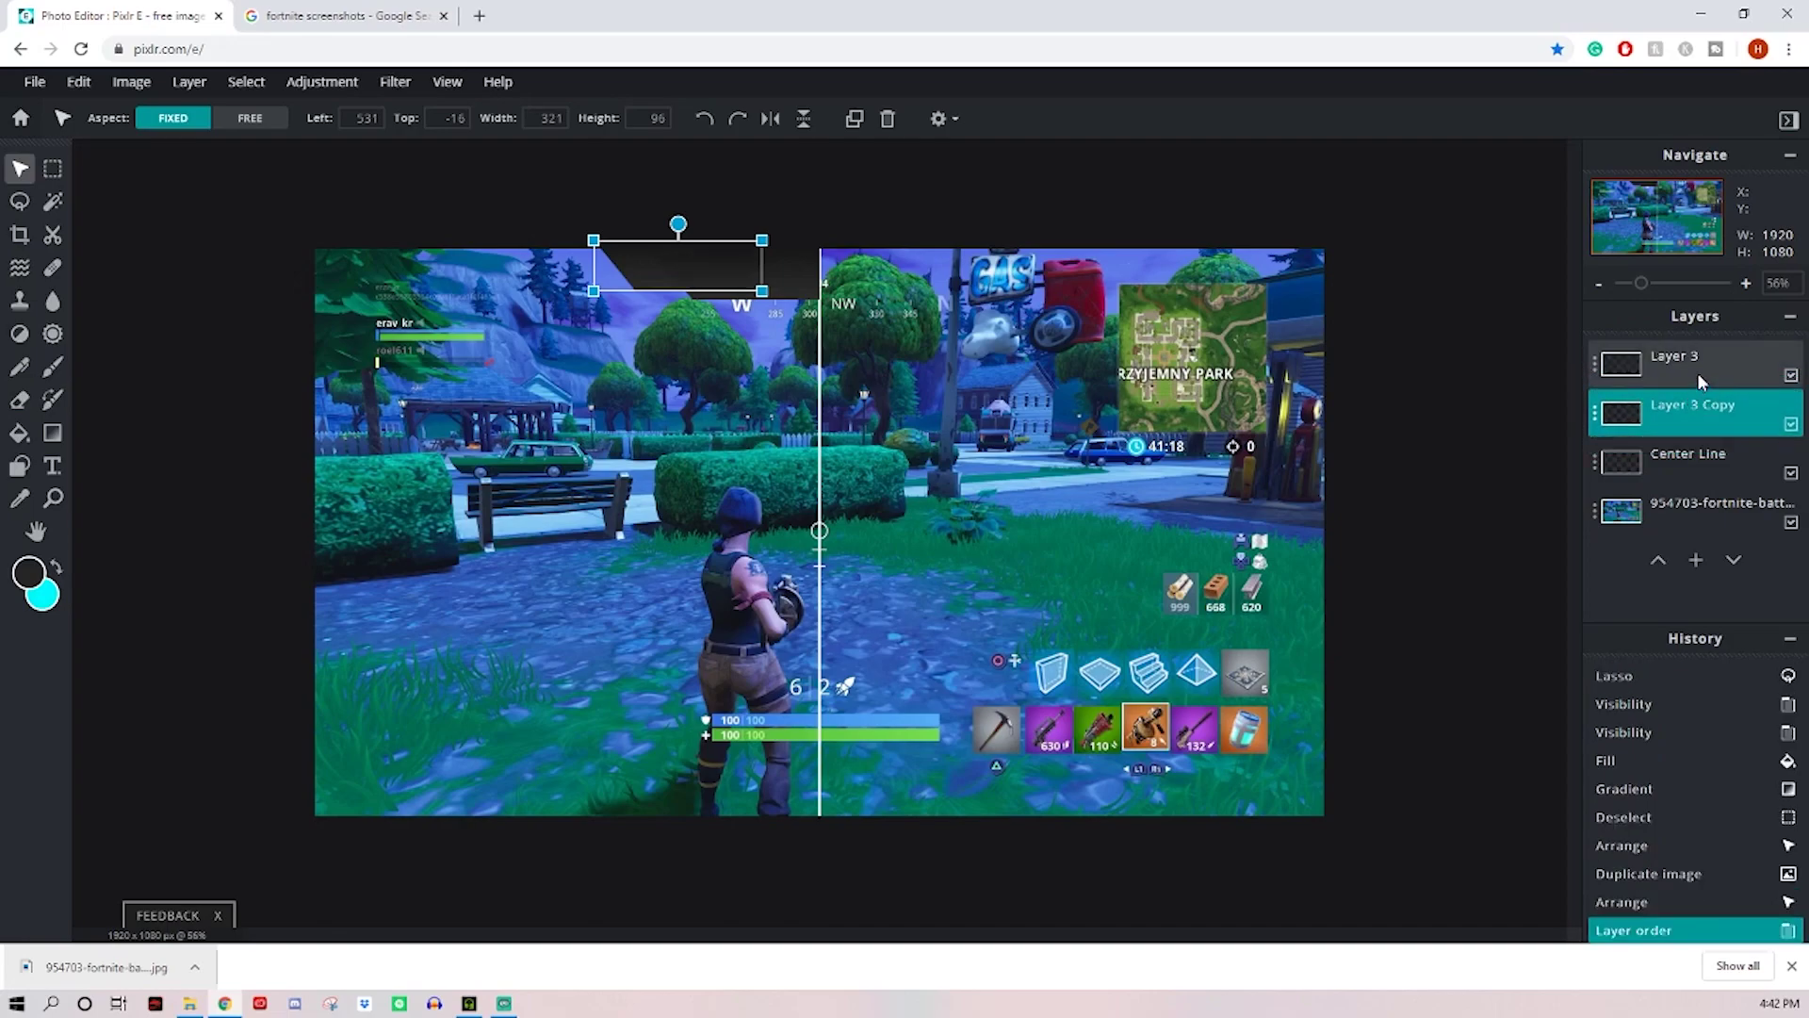
click(853, 186)
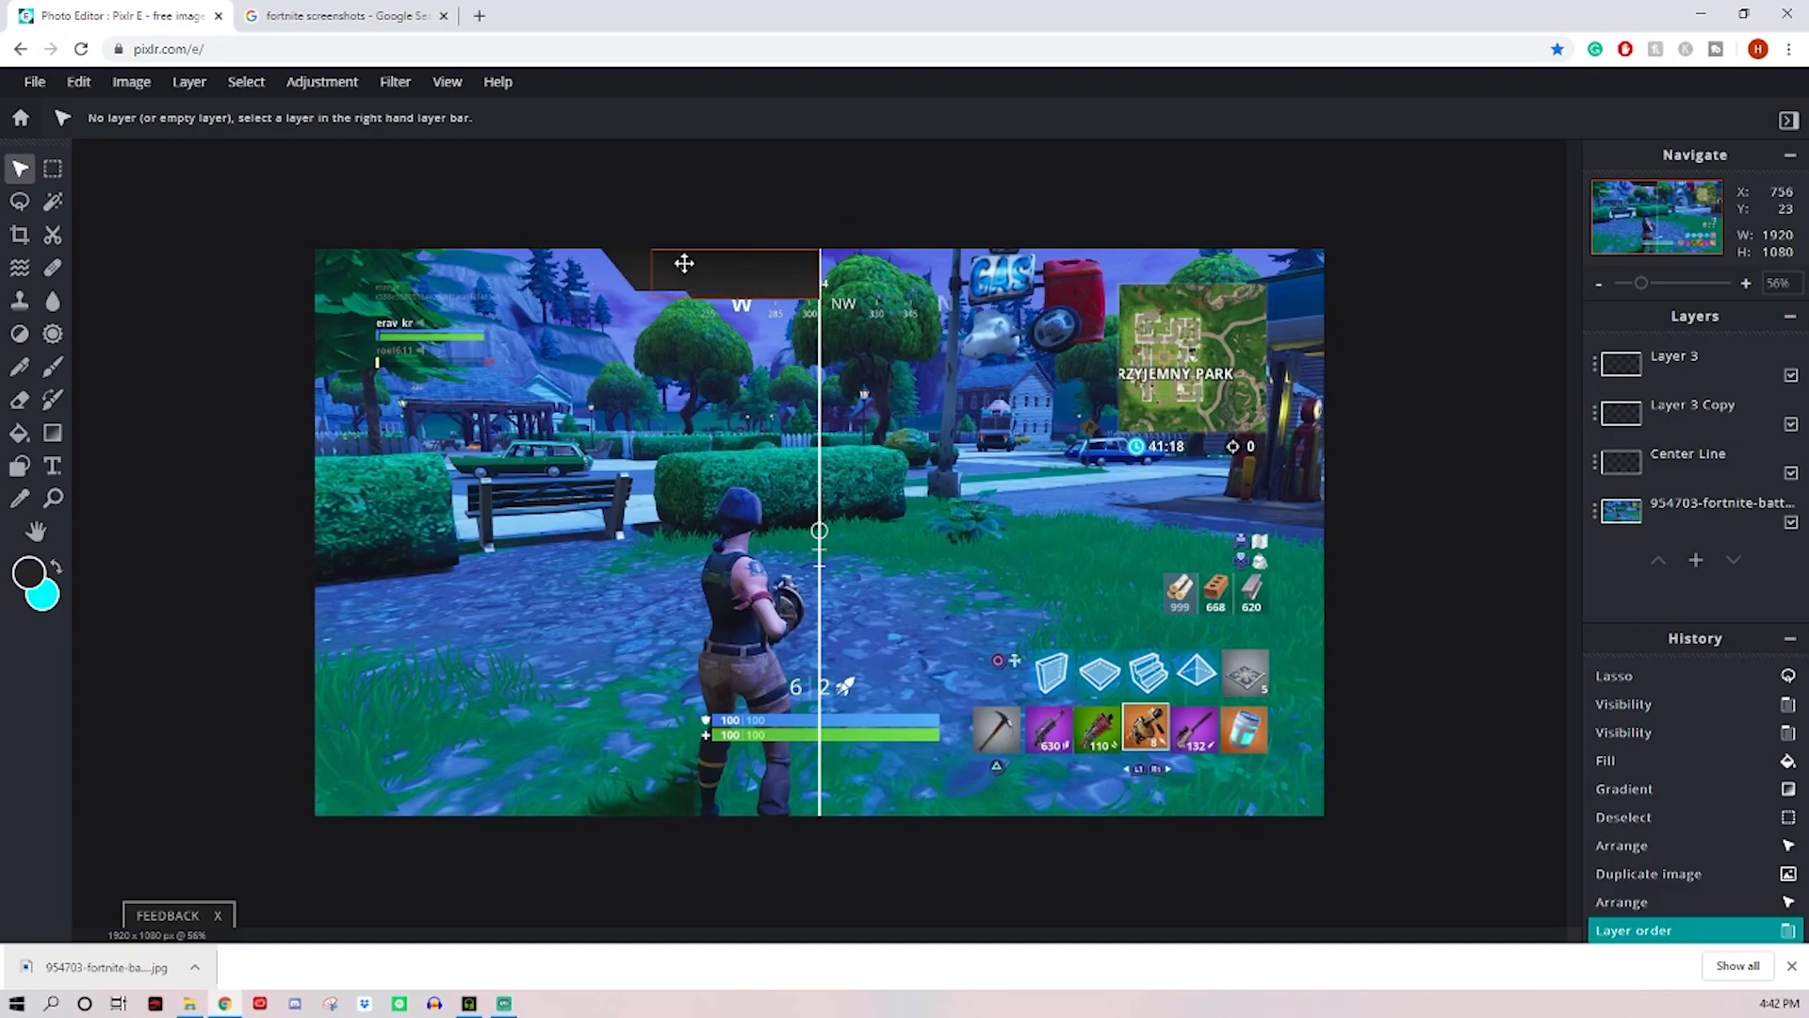
drag(680, 268, 617, 262)
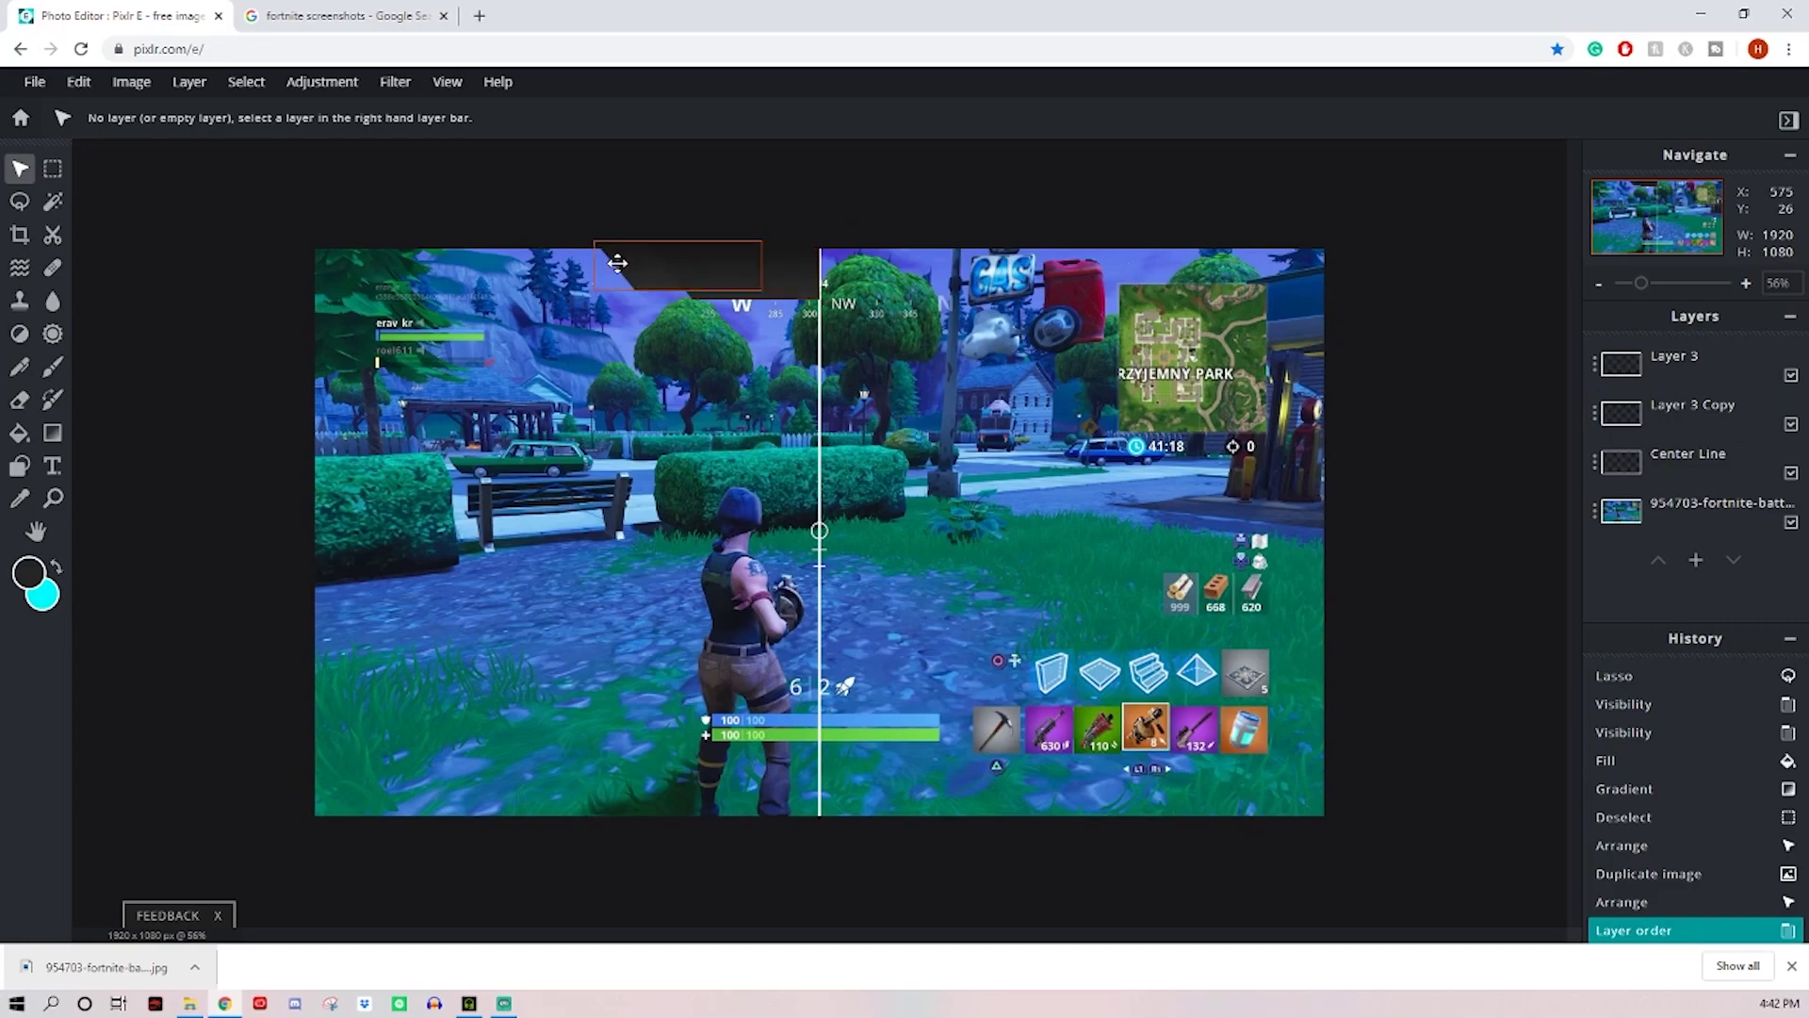
click(617, 262)
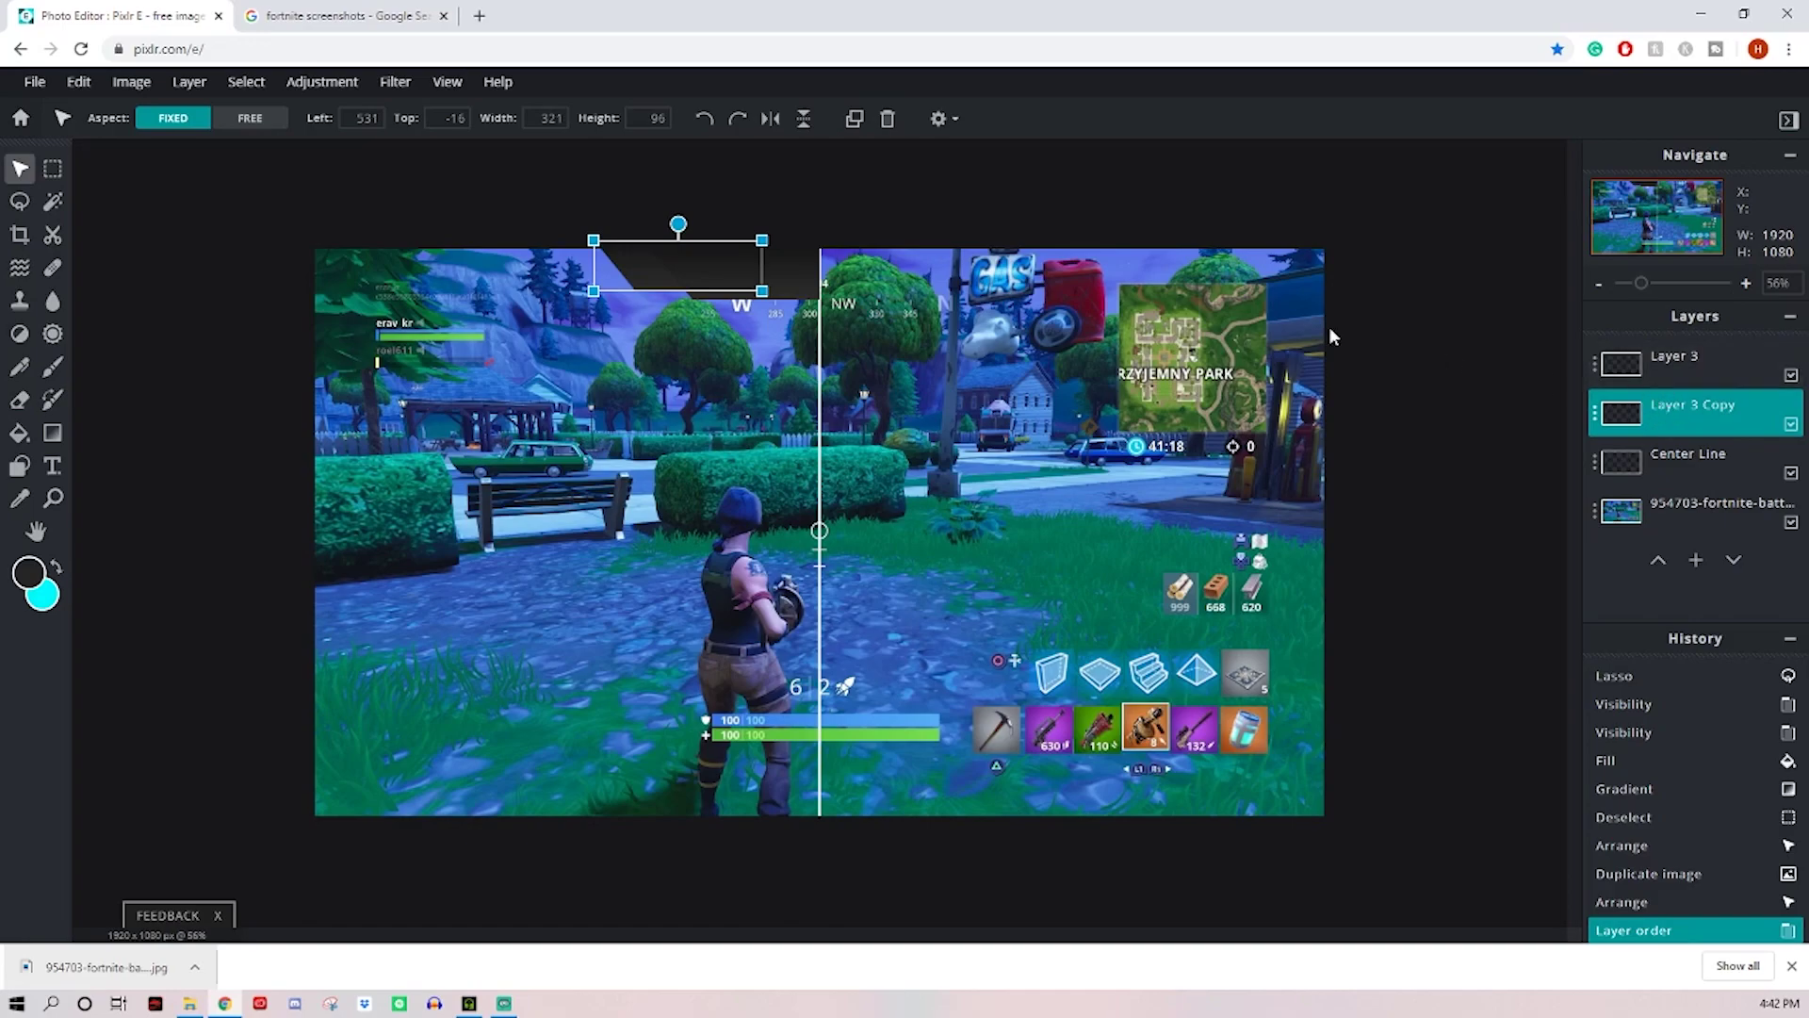
Step: Give the Layer 3 Copy box a cyan #00FBFF inner glow sized 150px
click(392, 85)
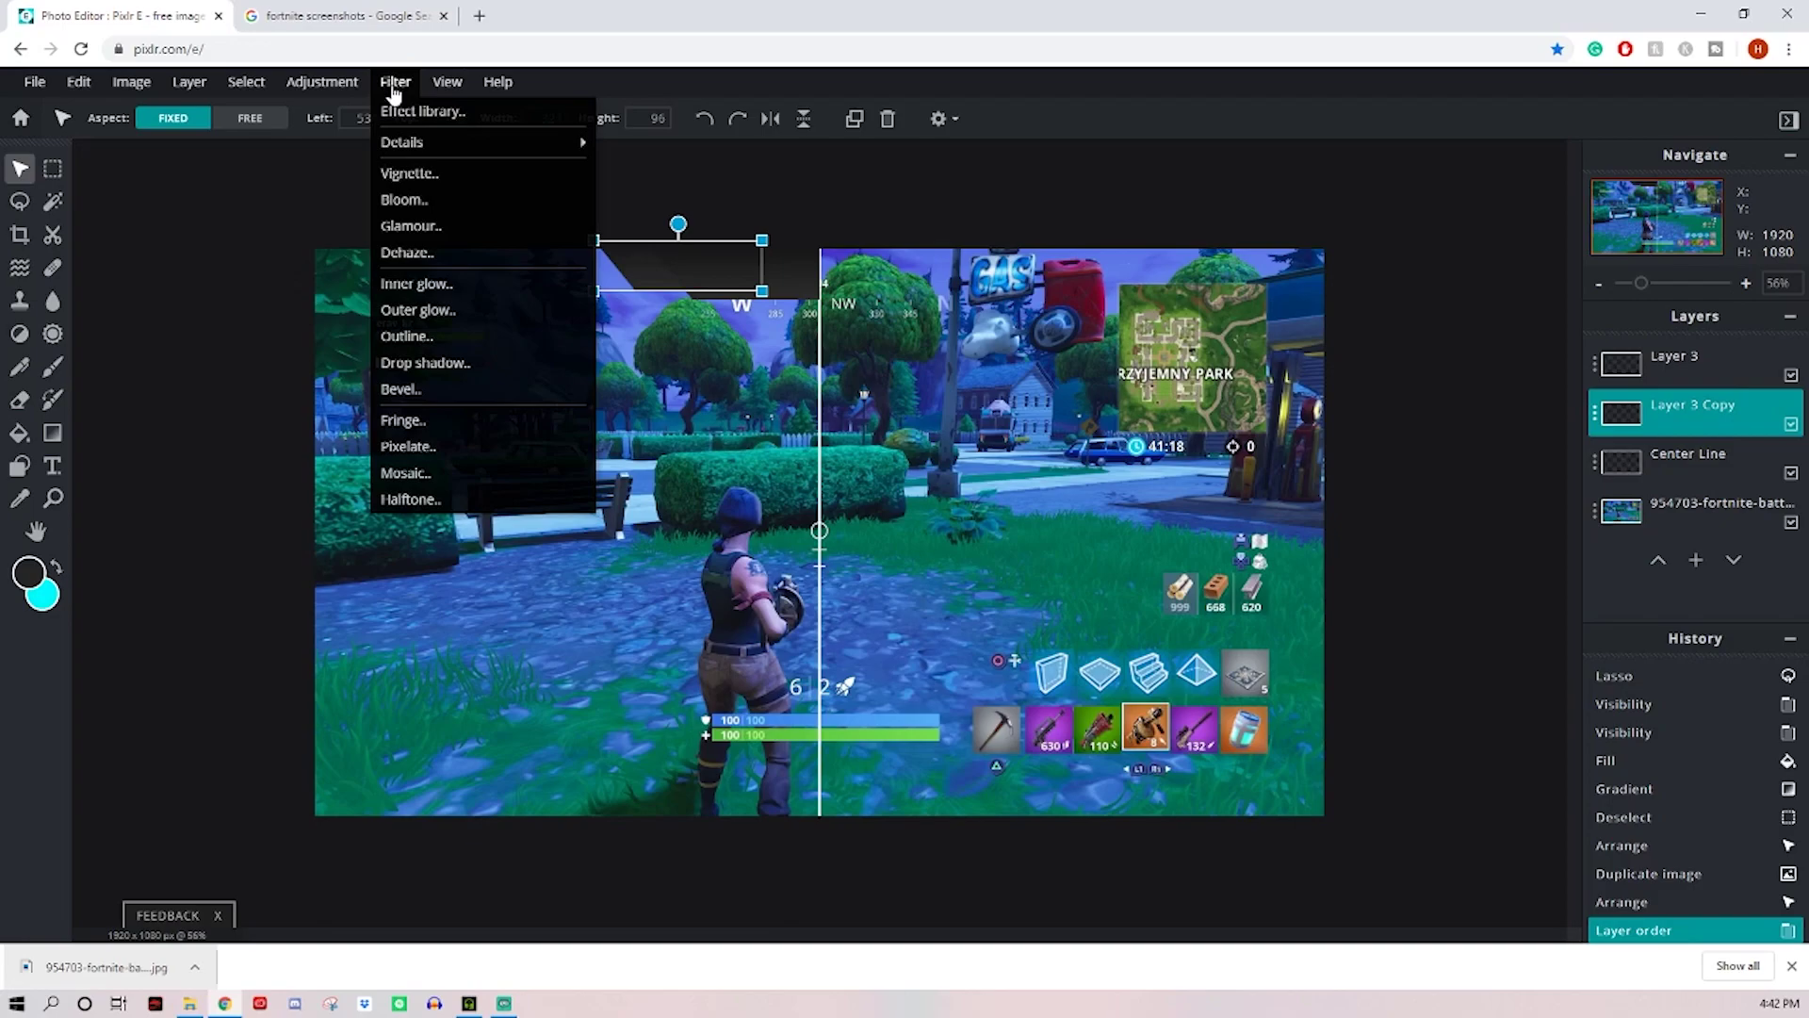
click(436, 288)
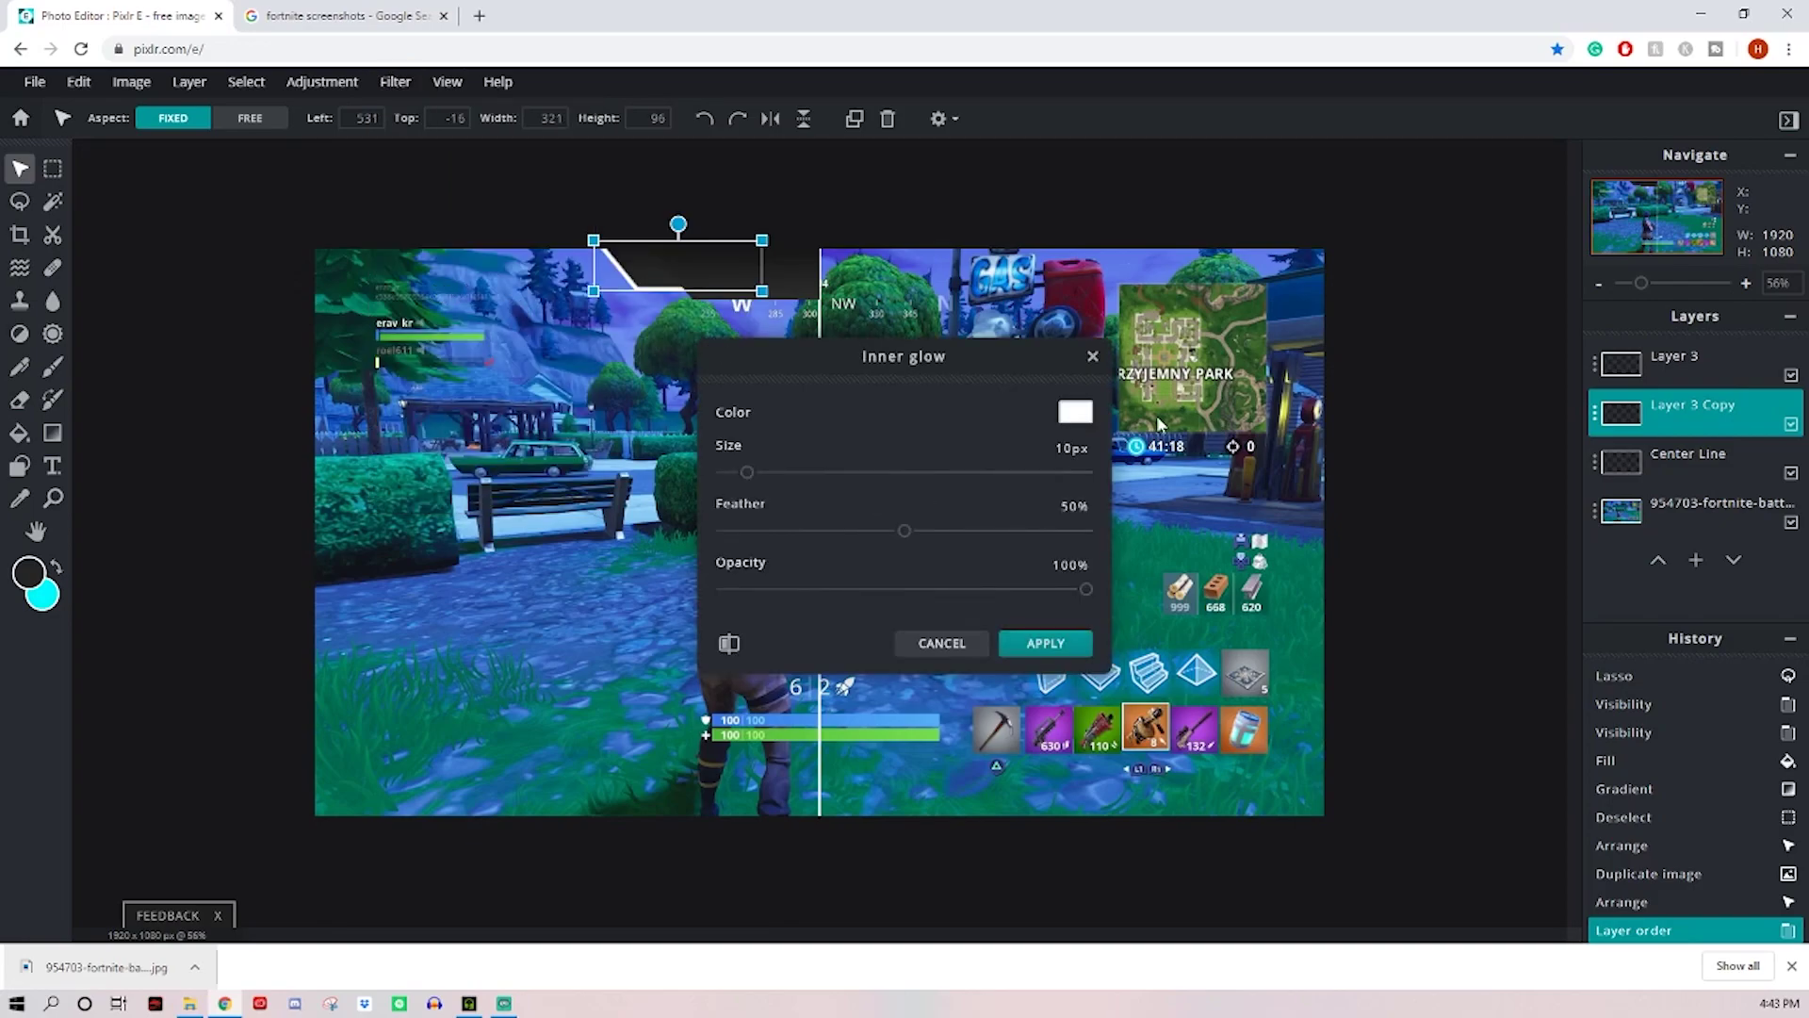
click(1075, 413)
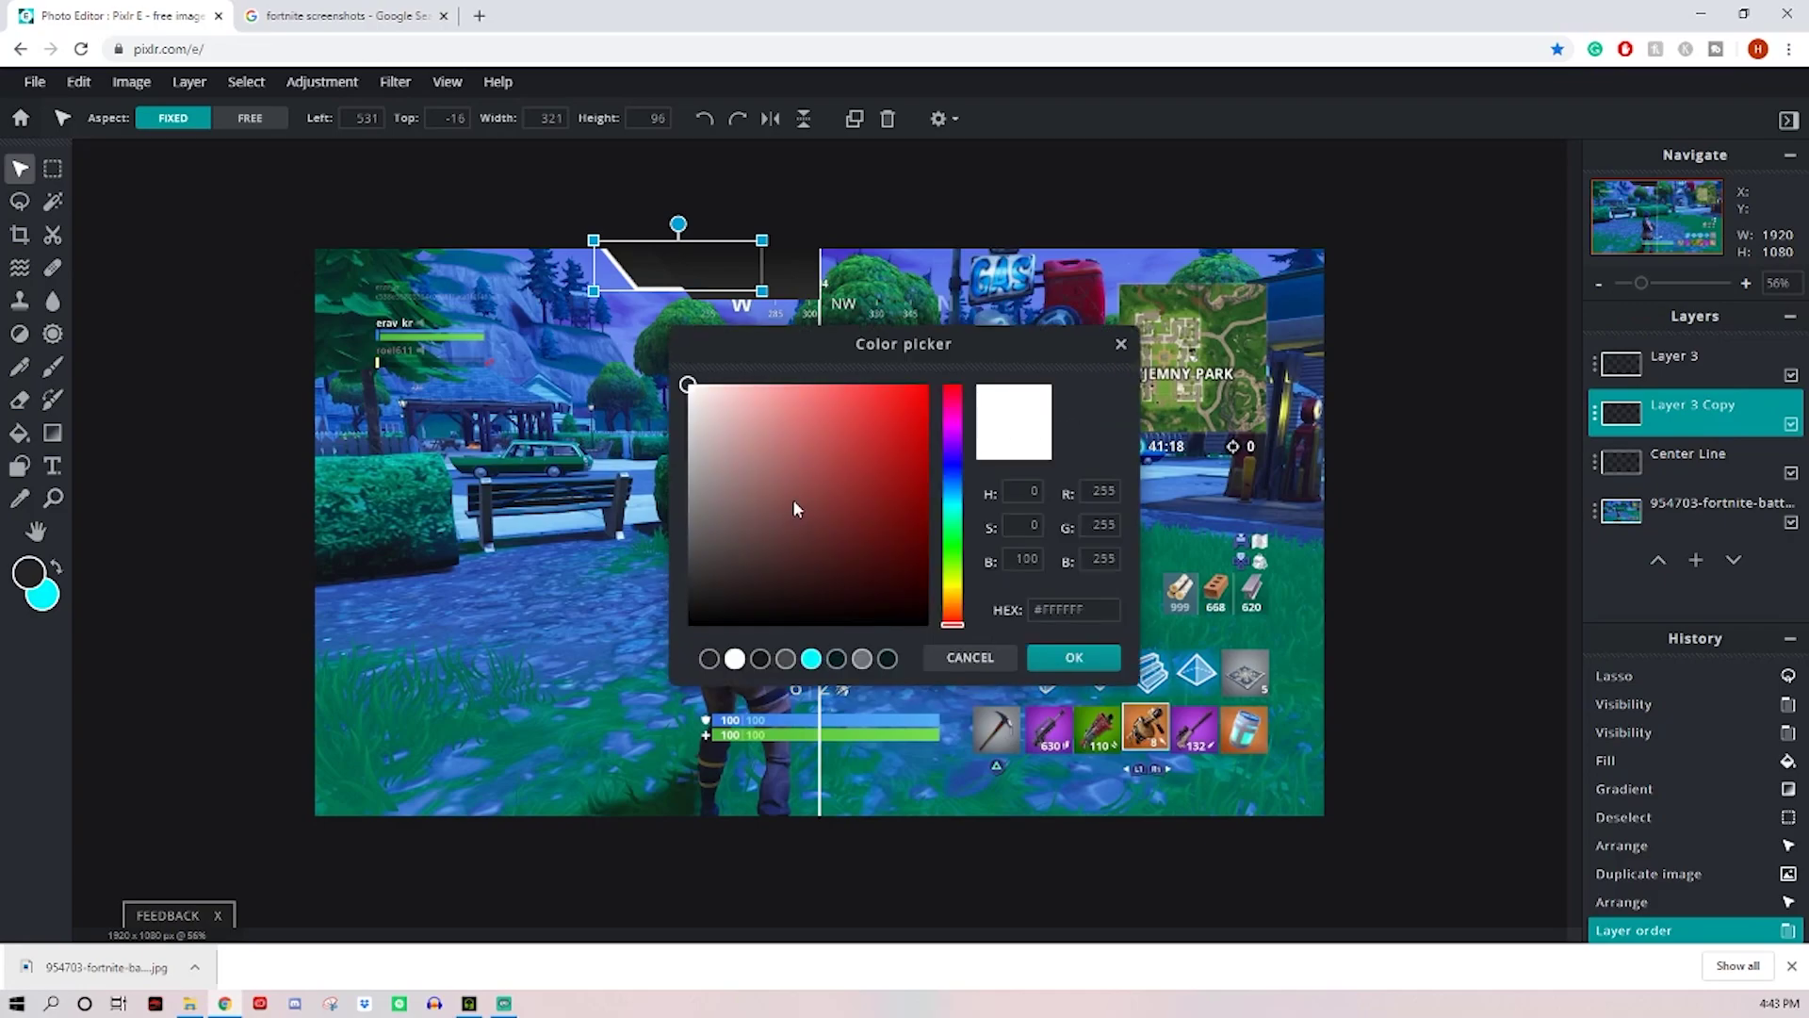
click(810, 659)
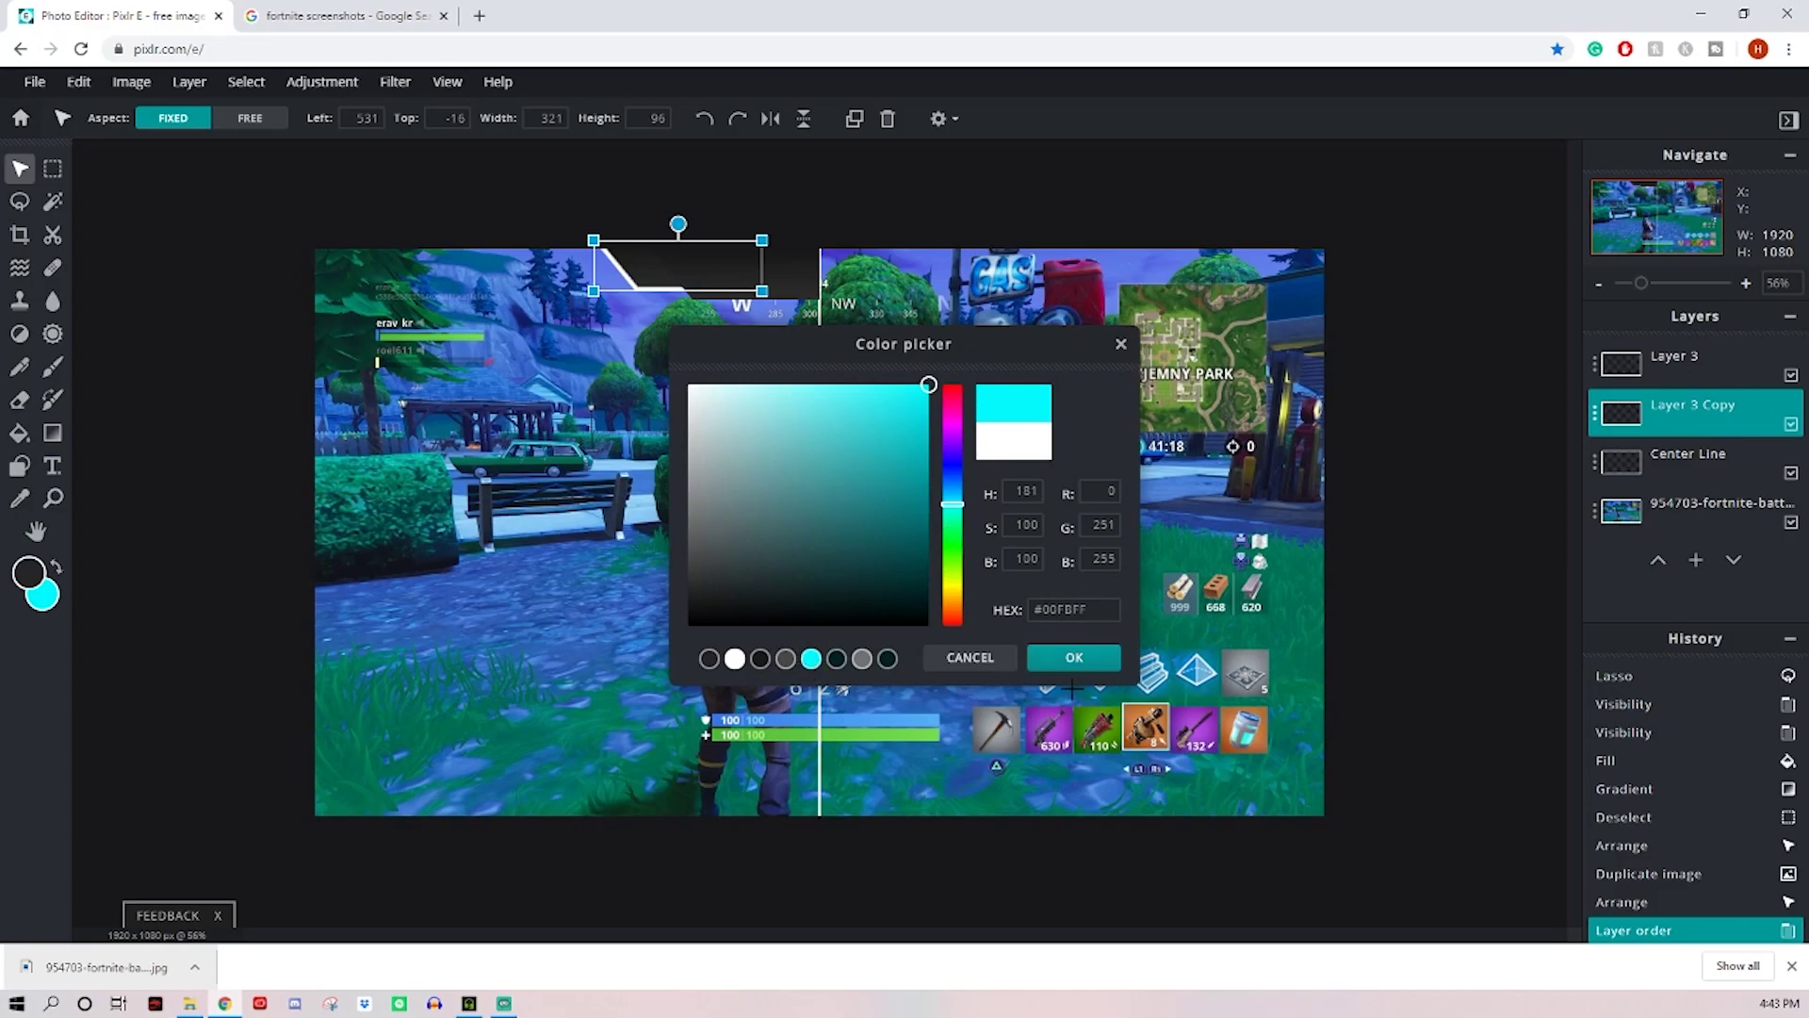
click(1073, 657)
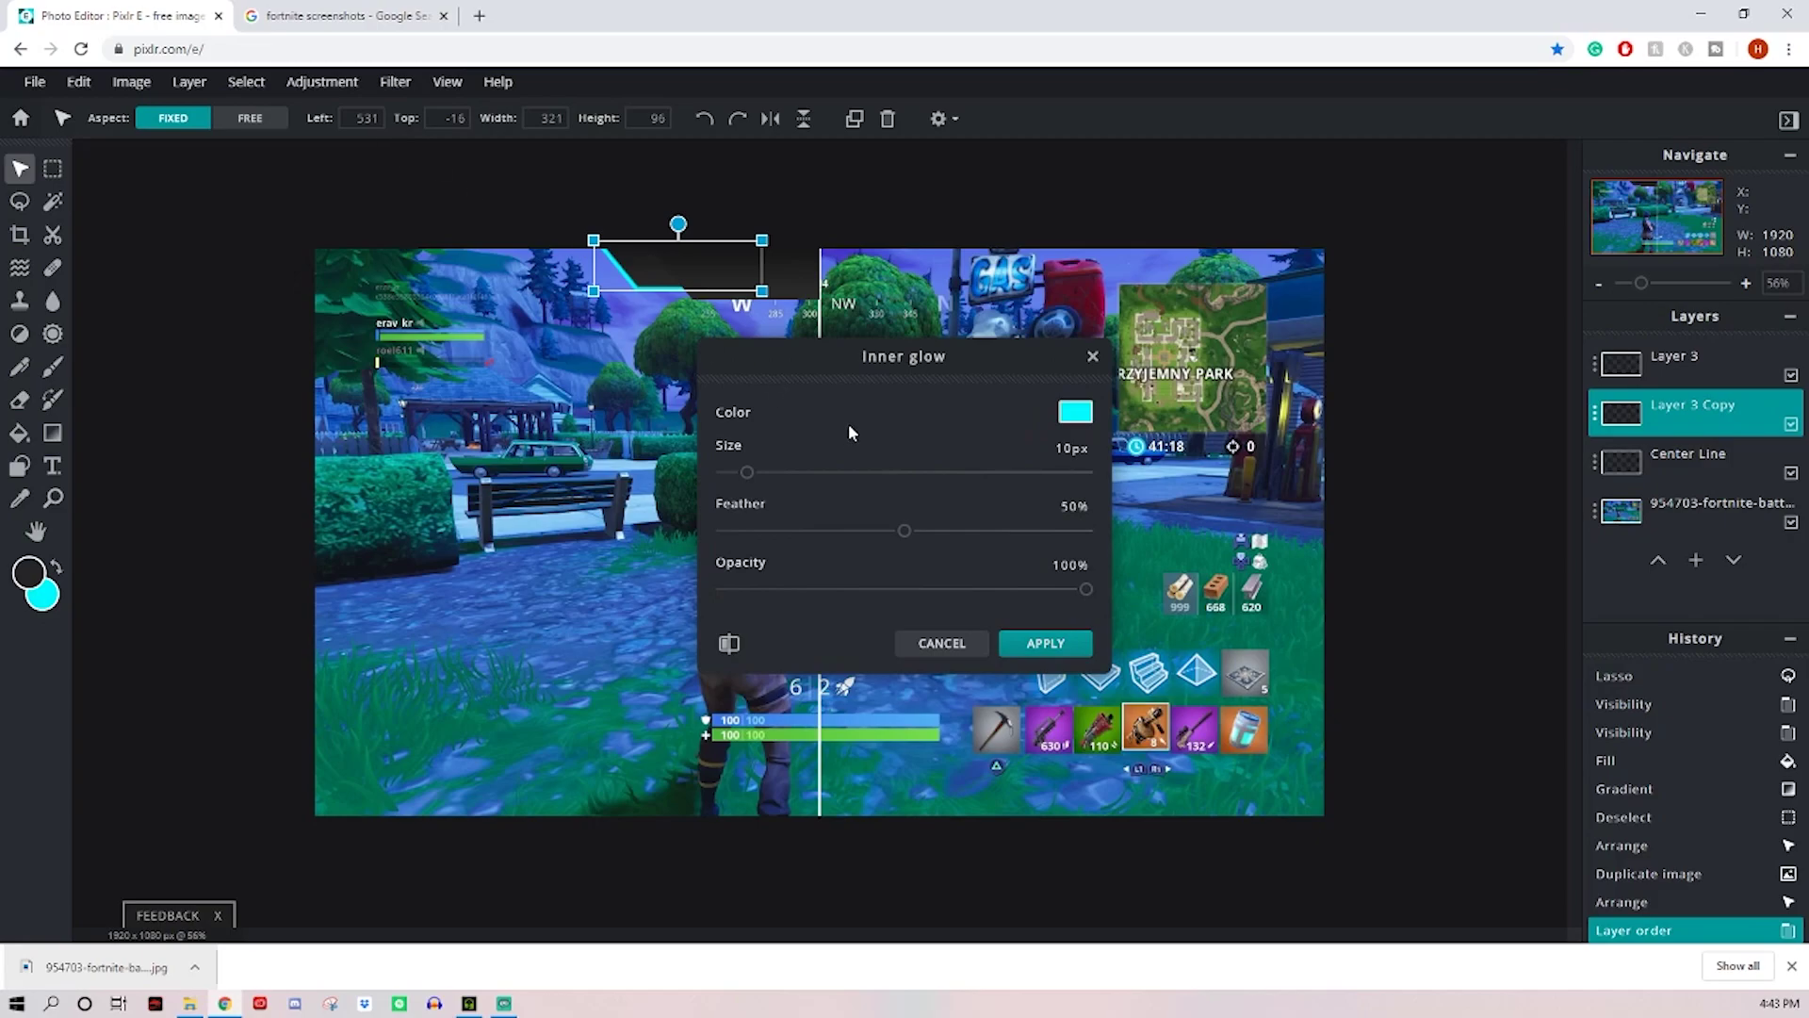
drag(746, 476, 1127, 481)
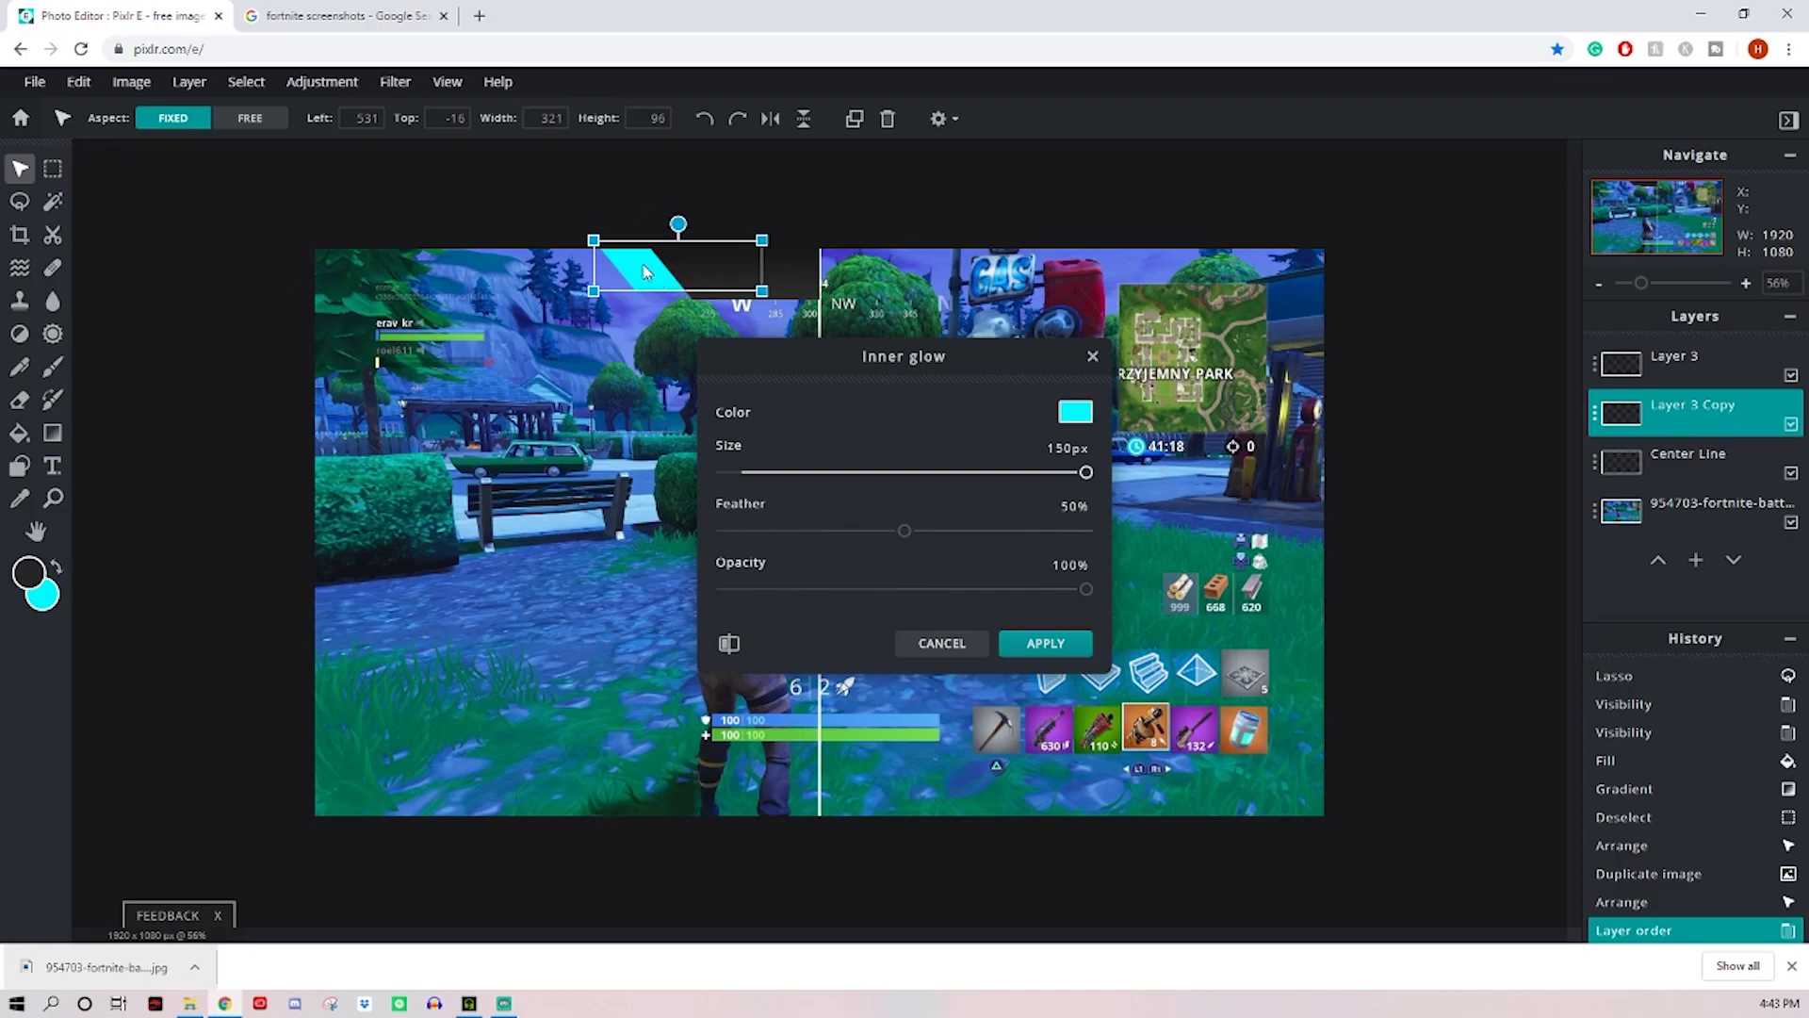
click(1046, 645)
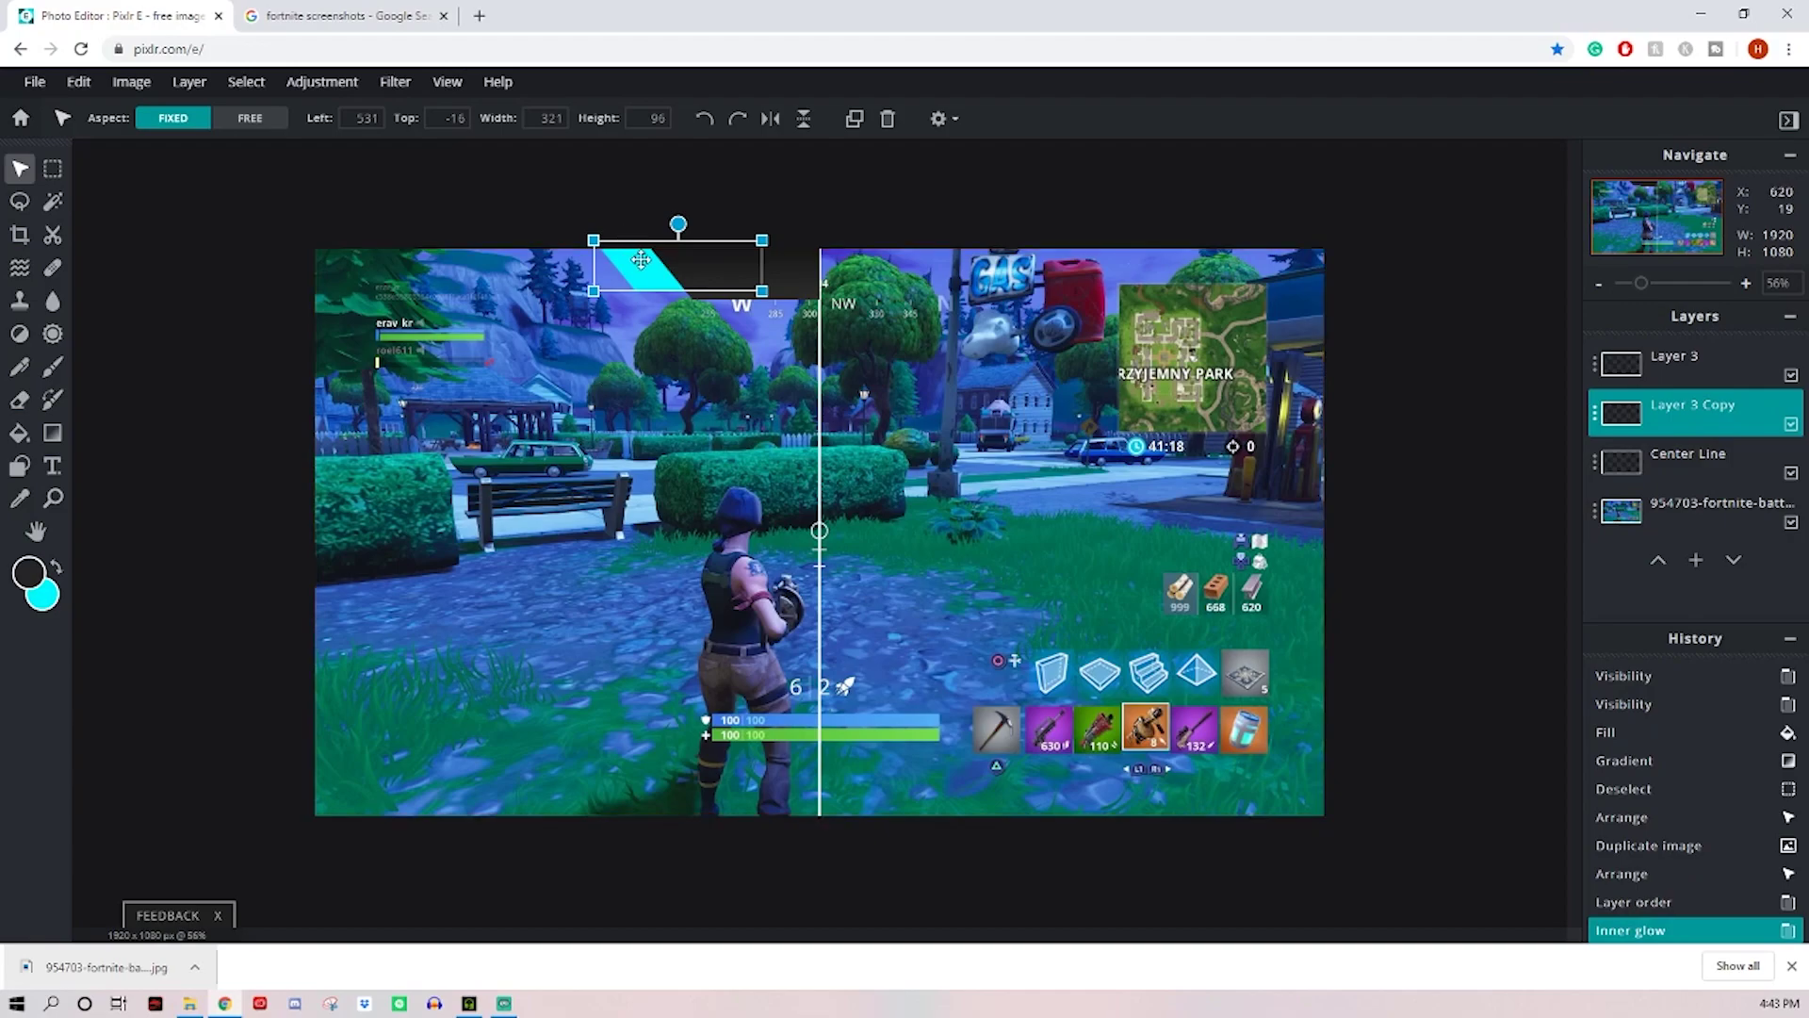
drag(642, 262, 642, 258)
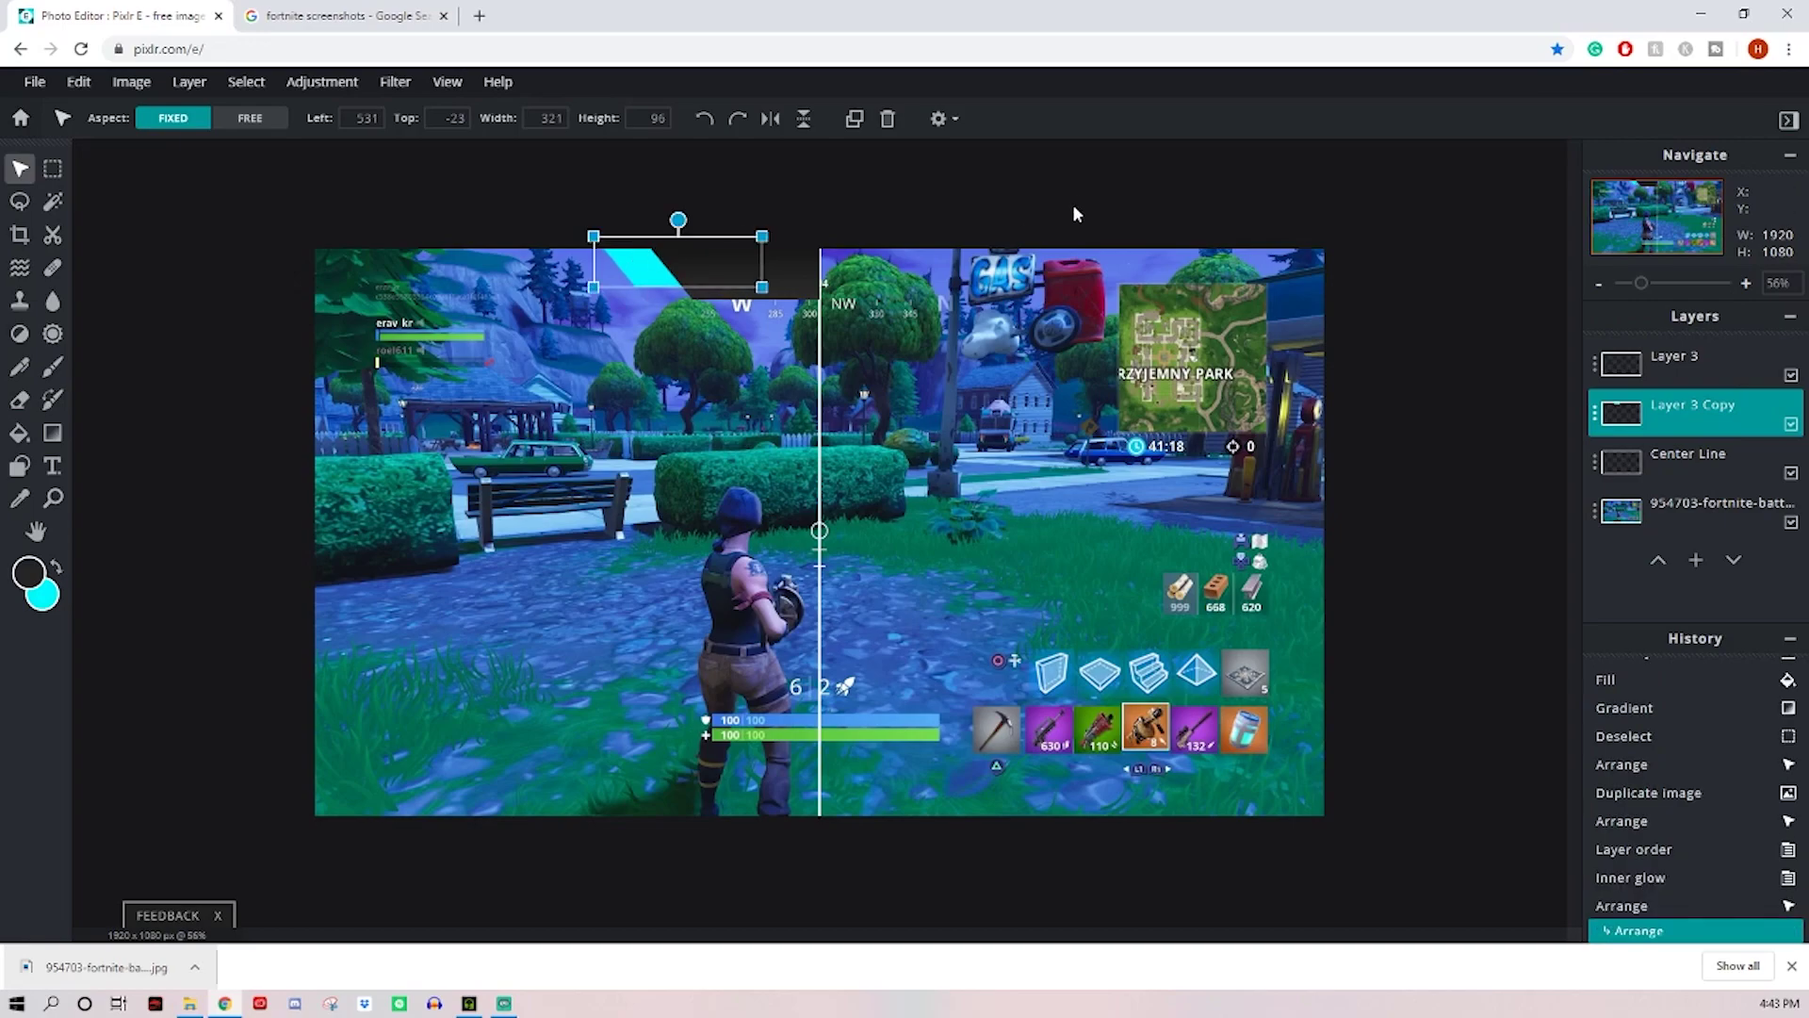
Step: Duplicate Layer 3, the cyan-glow box
click(1080, 187)
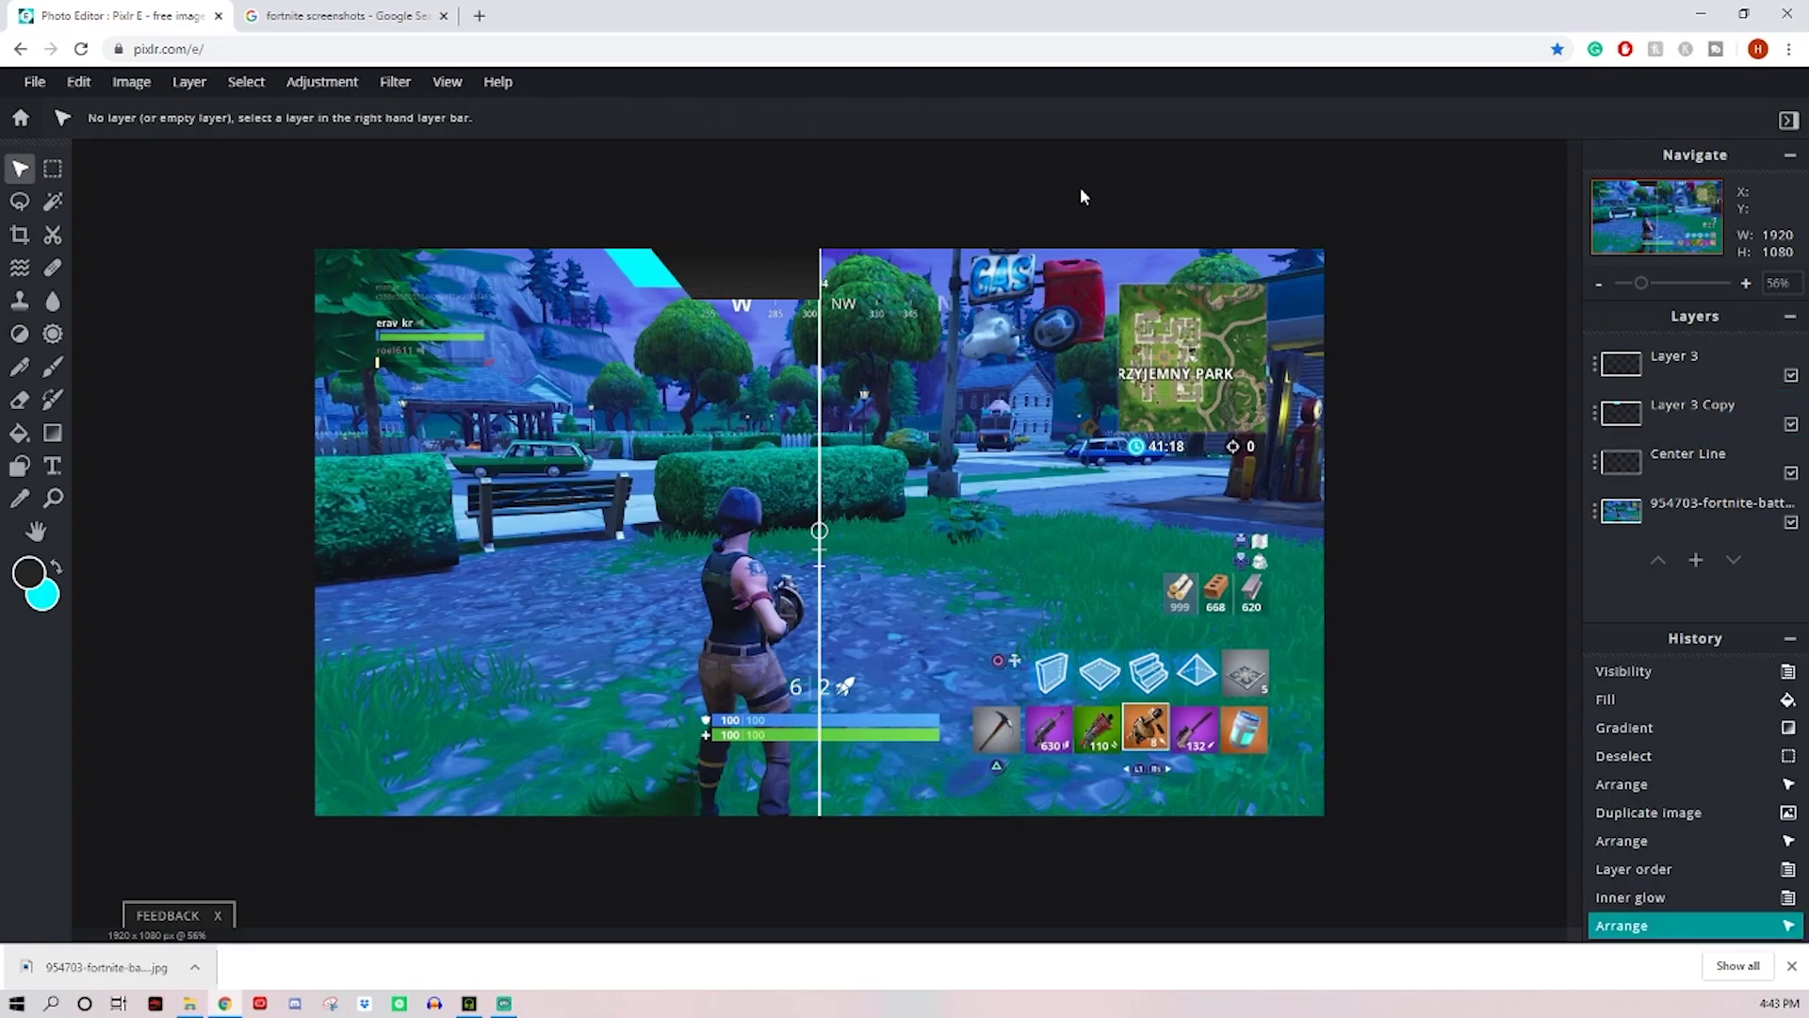
click(745, 285)
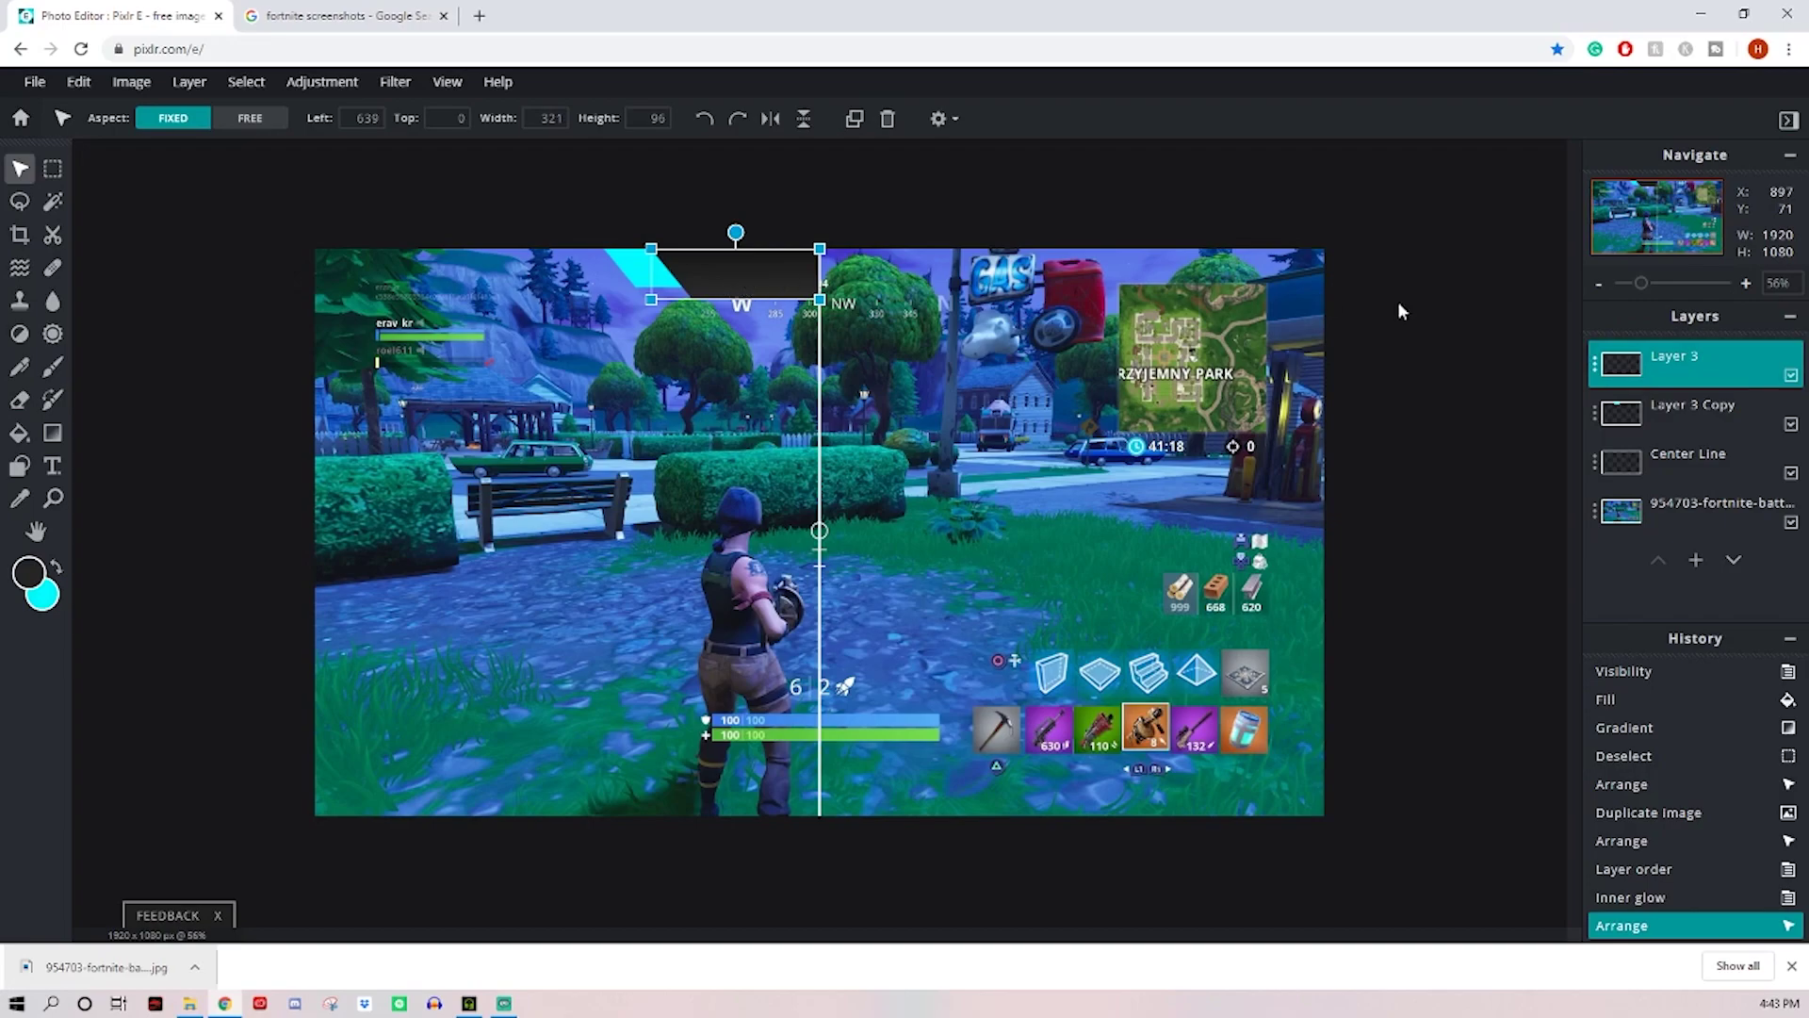
click(1608, 354)
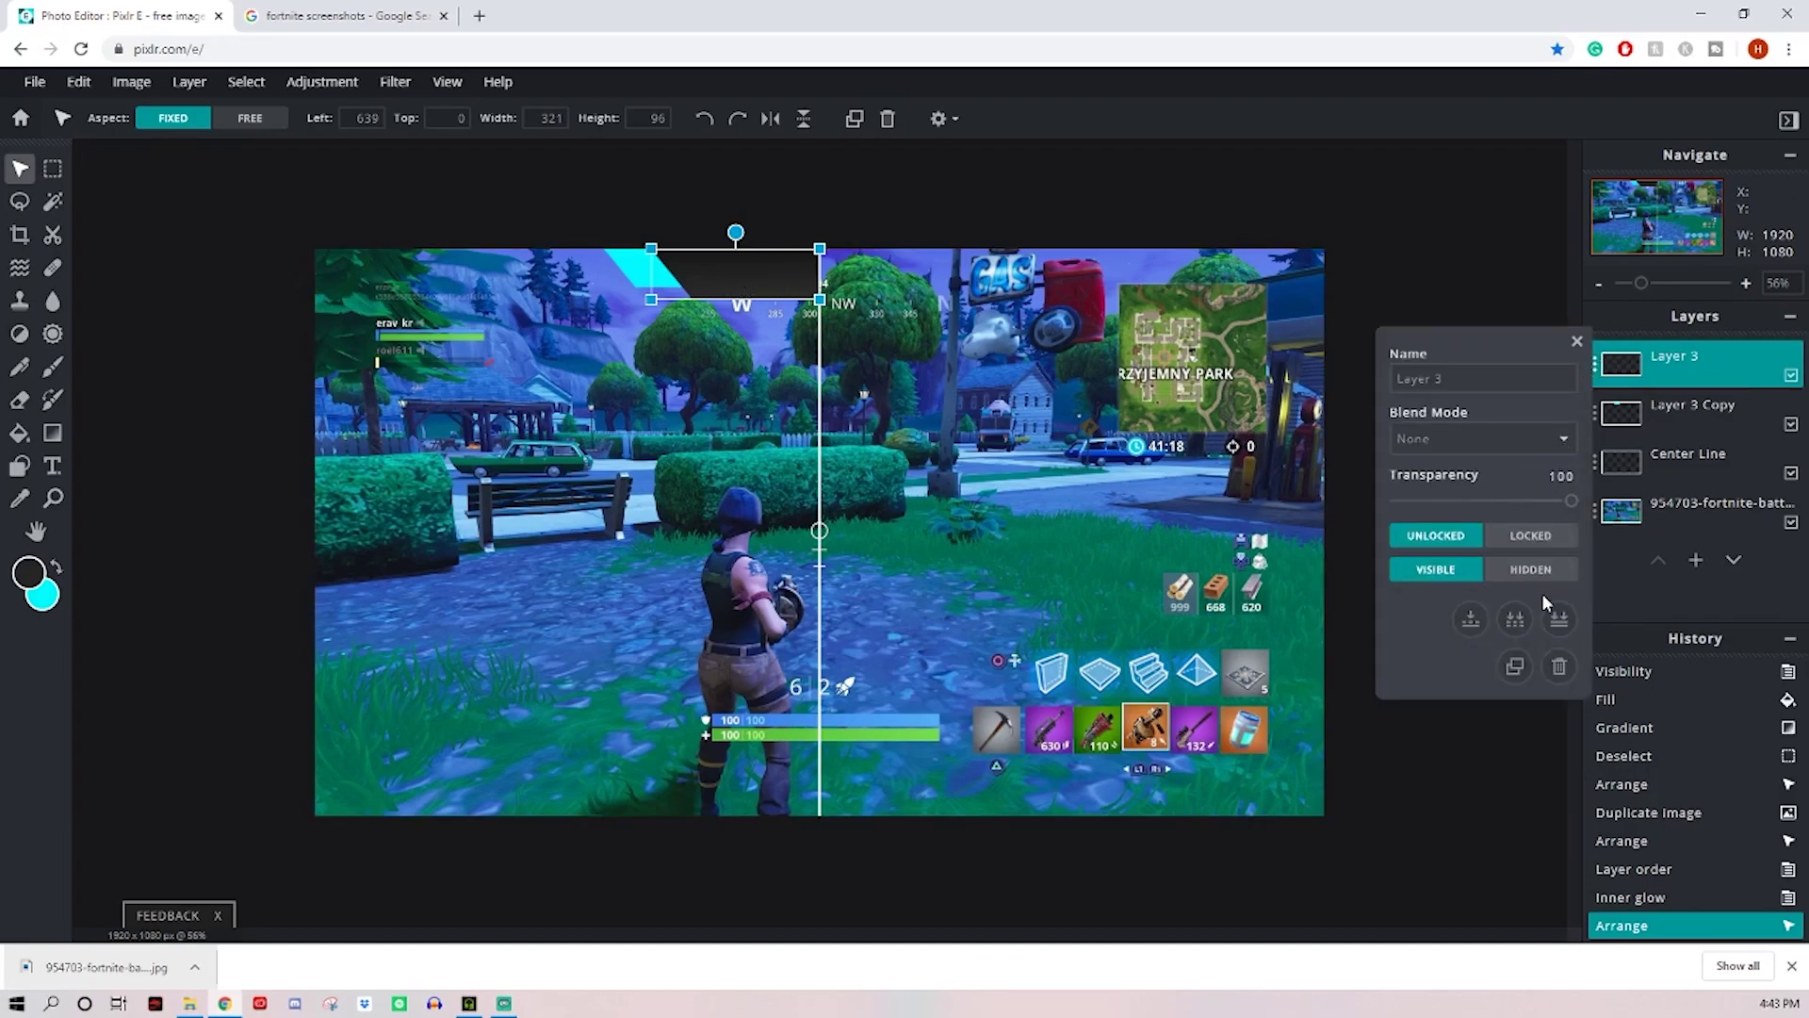
click(1516, 666)
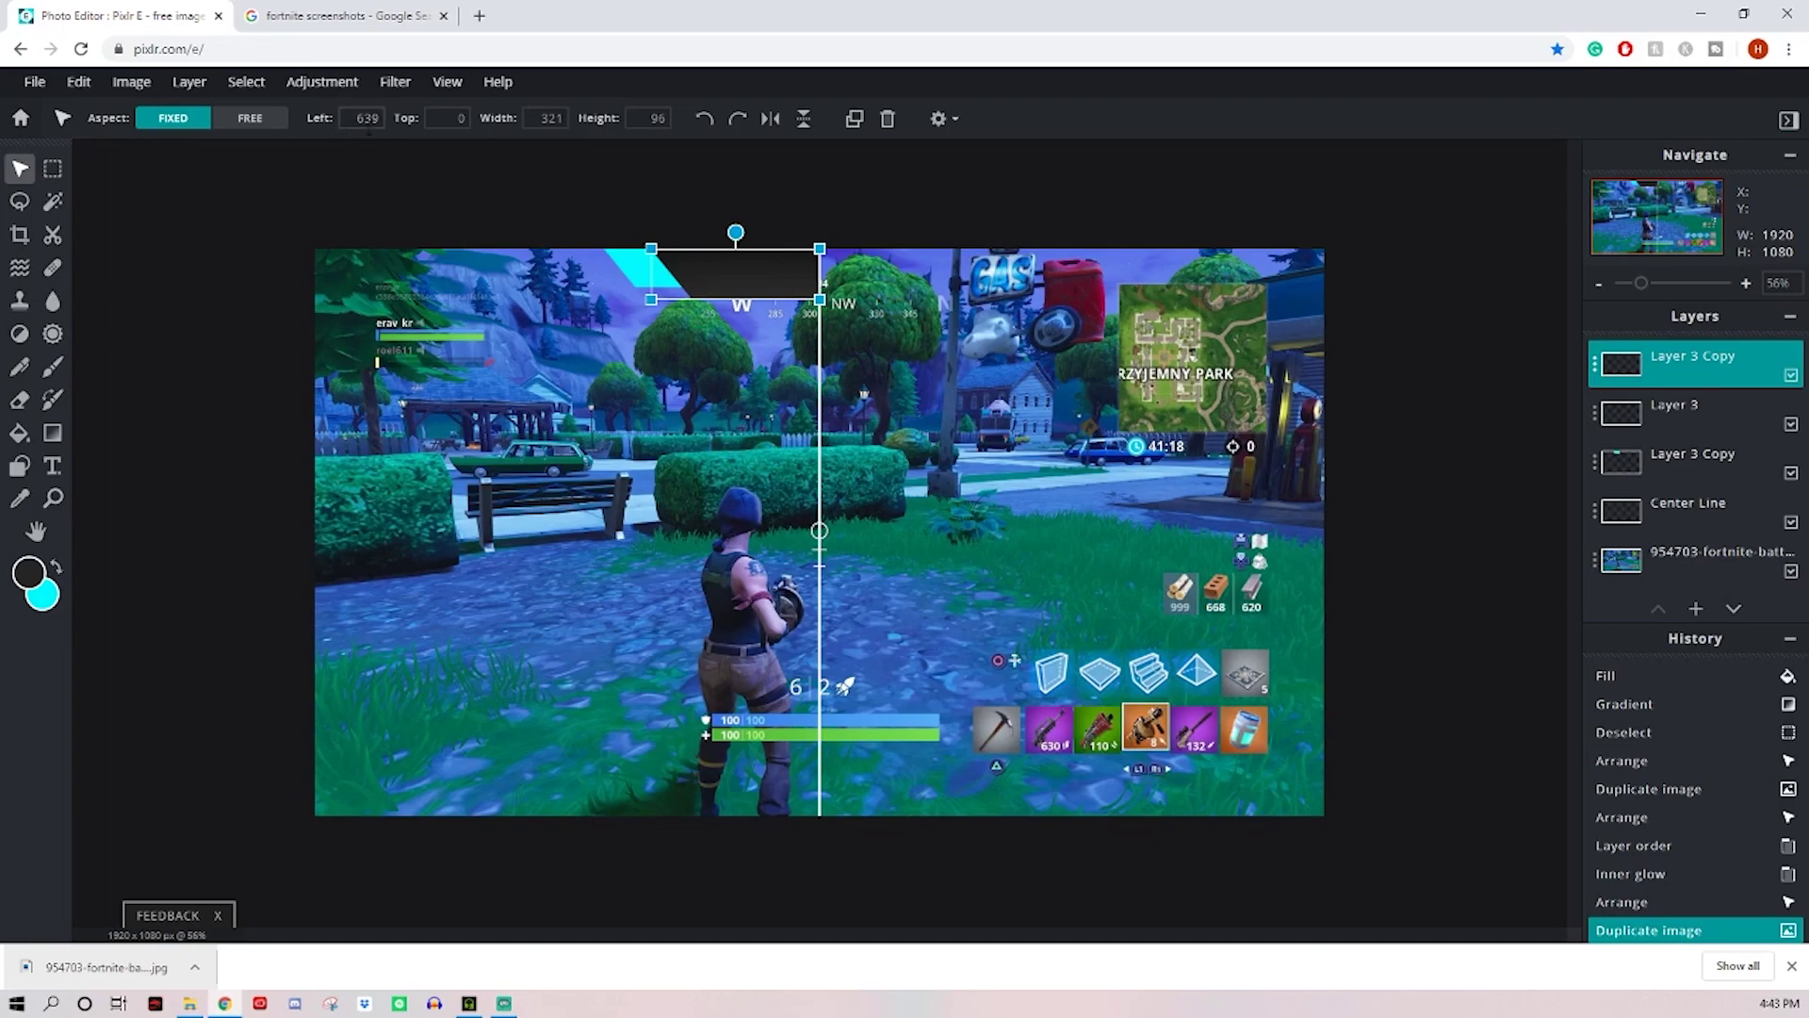
Step: Stretch the copy at free aspect into a long bar past the left edge, stacked below the cyan-striped box
click(259, 127)
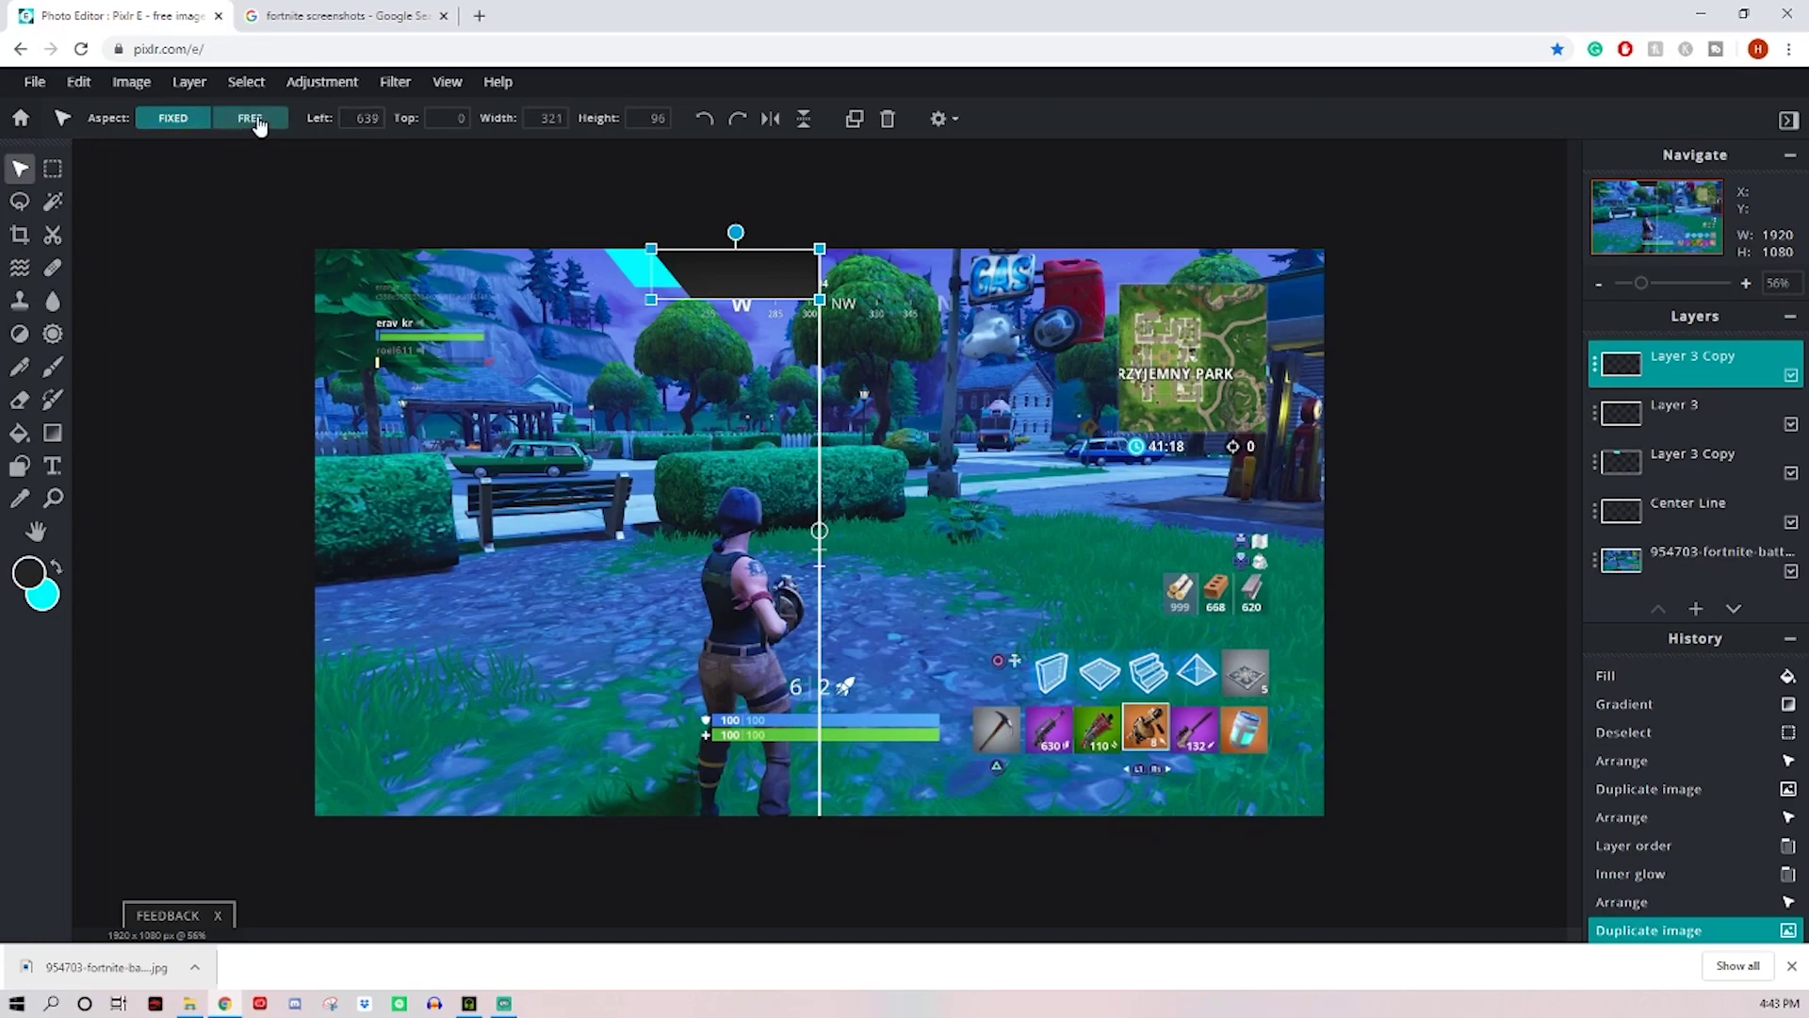
drag(651, 300, 253, 286)
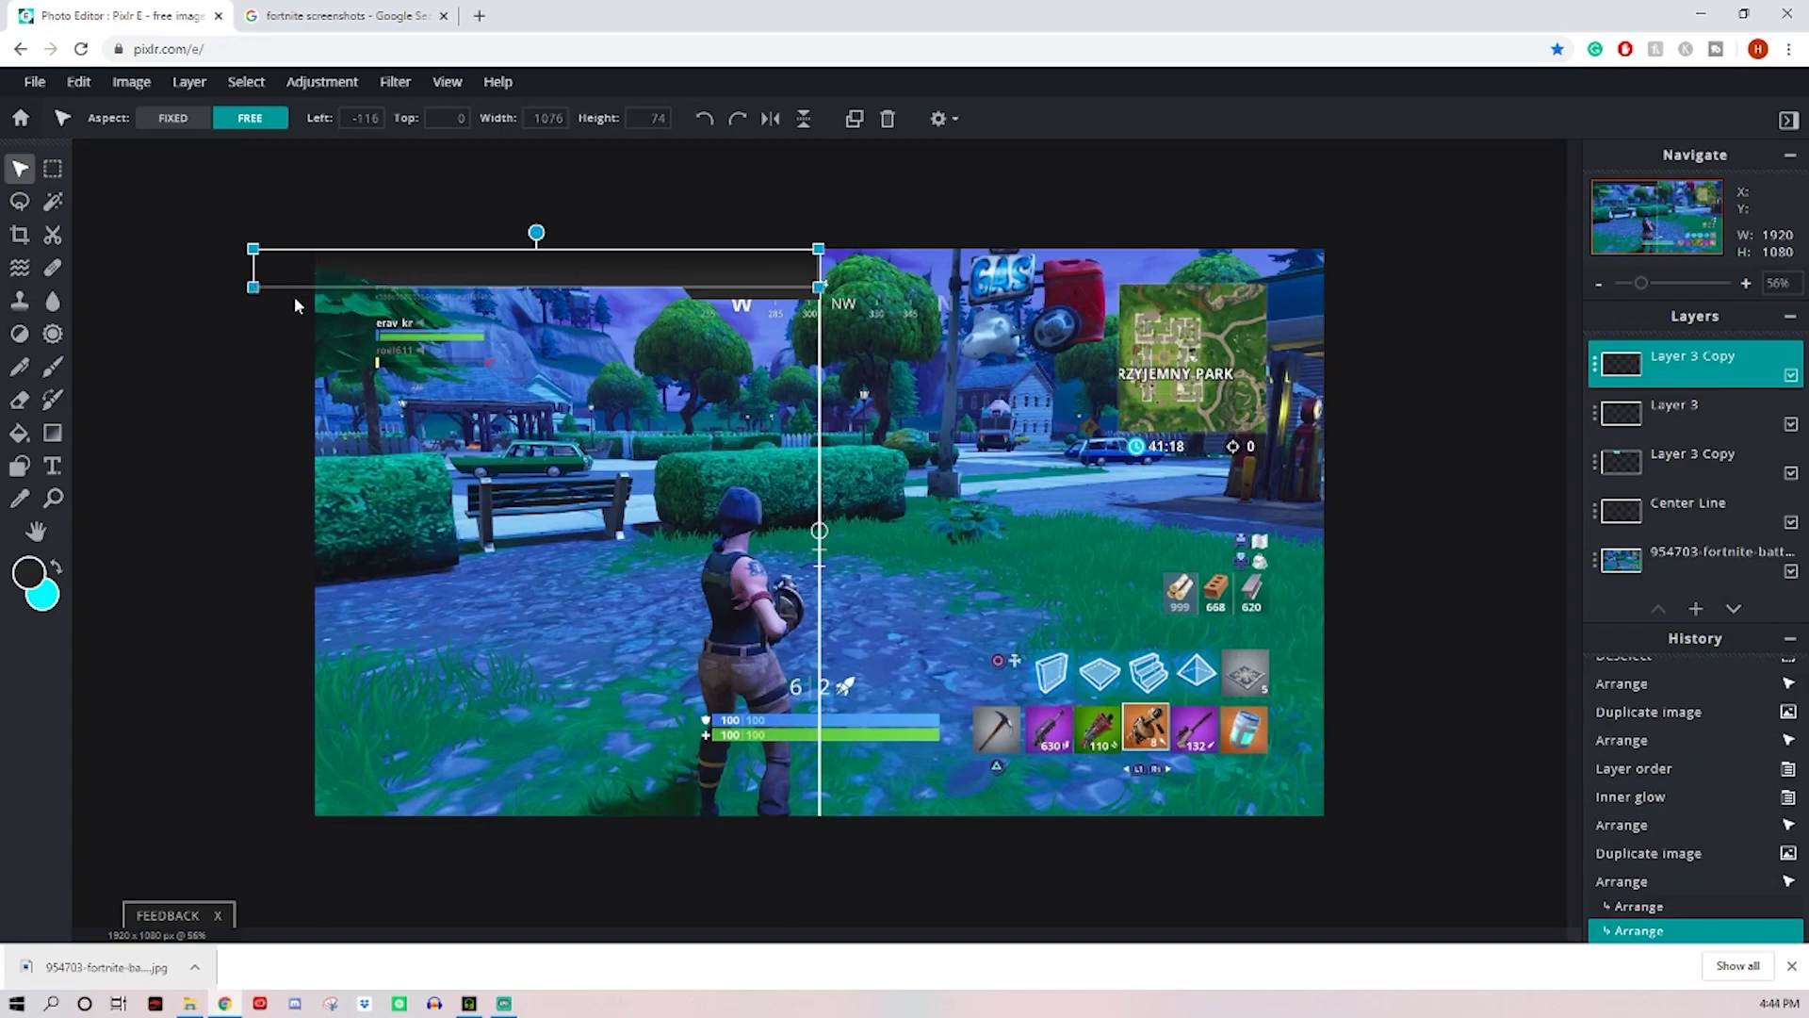
drag(252, 286, 73, 283)
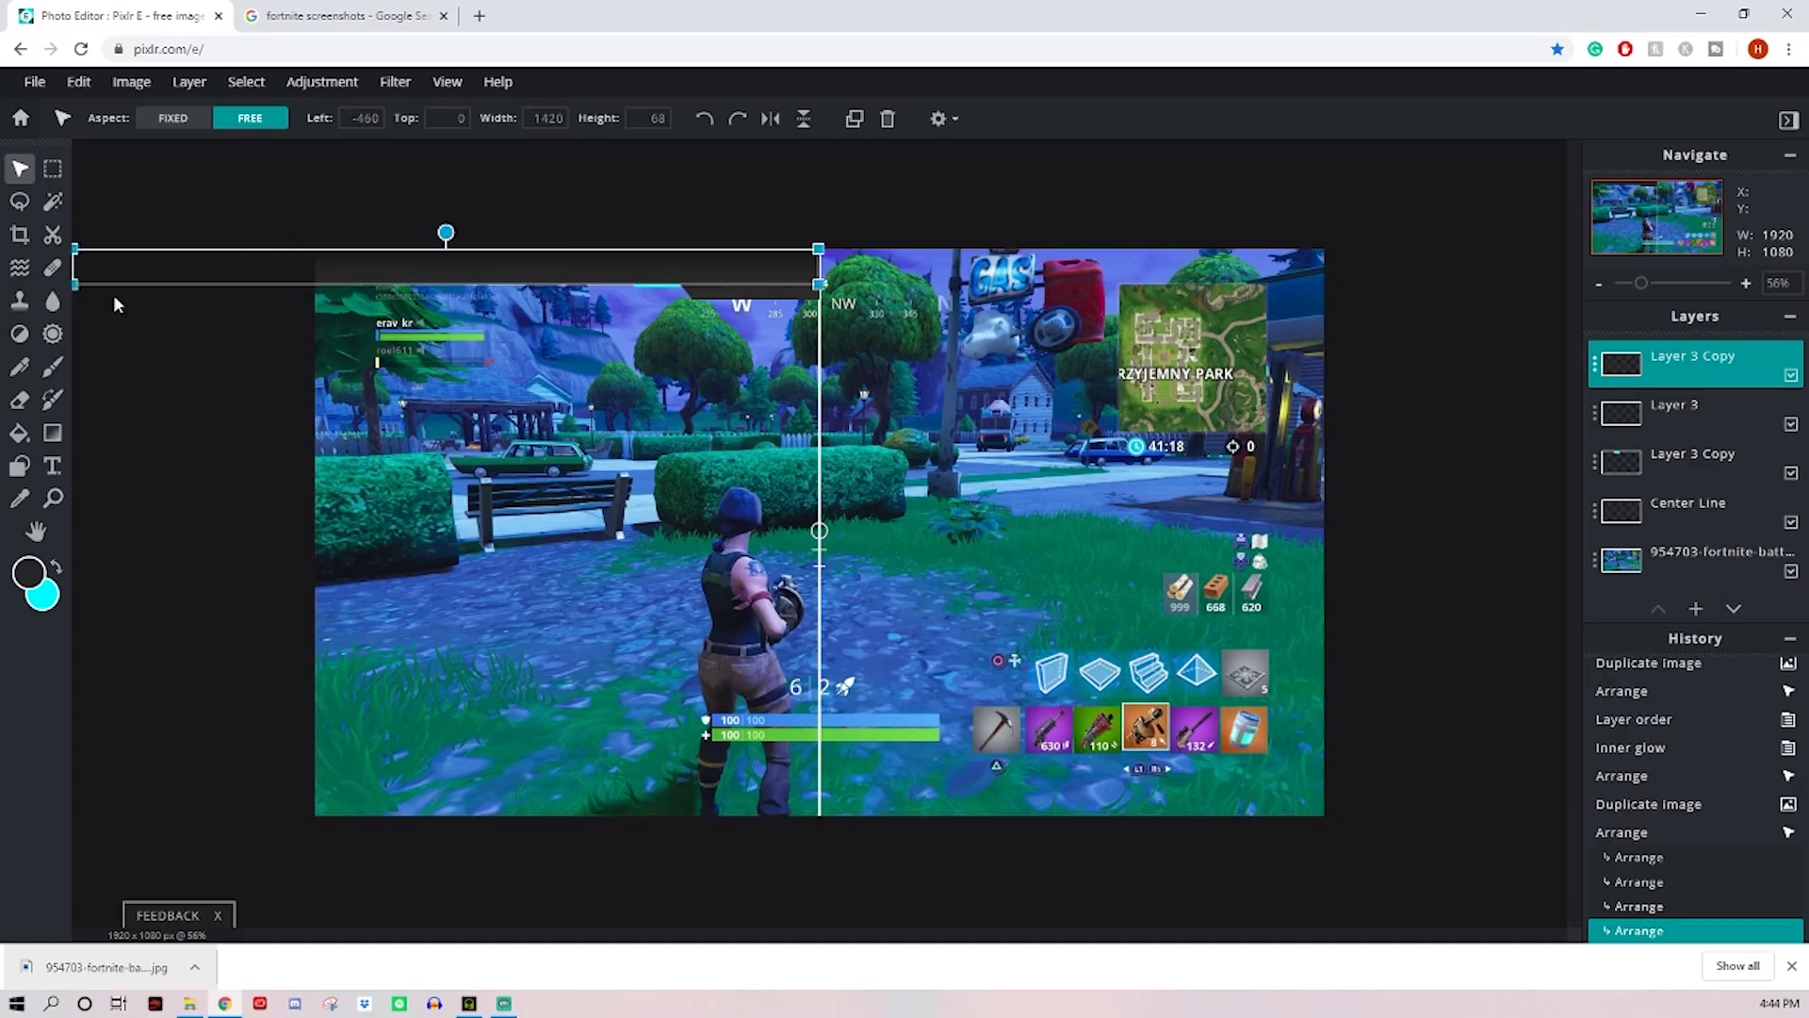
scroll(164, 295, down, 1)
drag(242, 340, 181, 337)
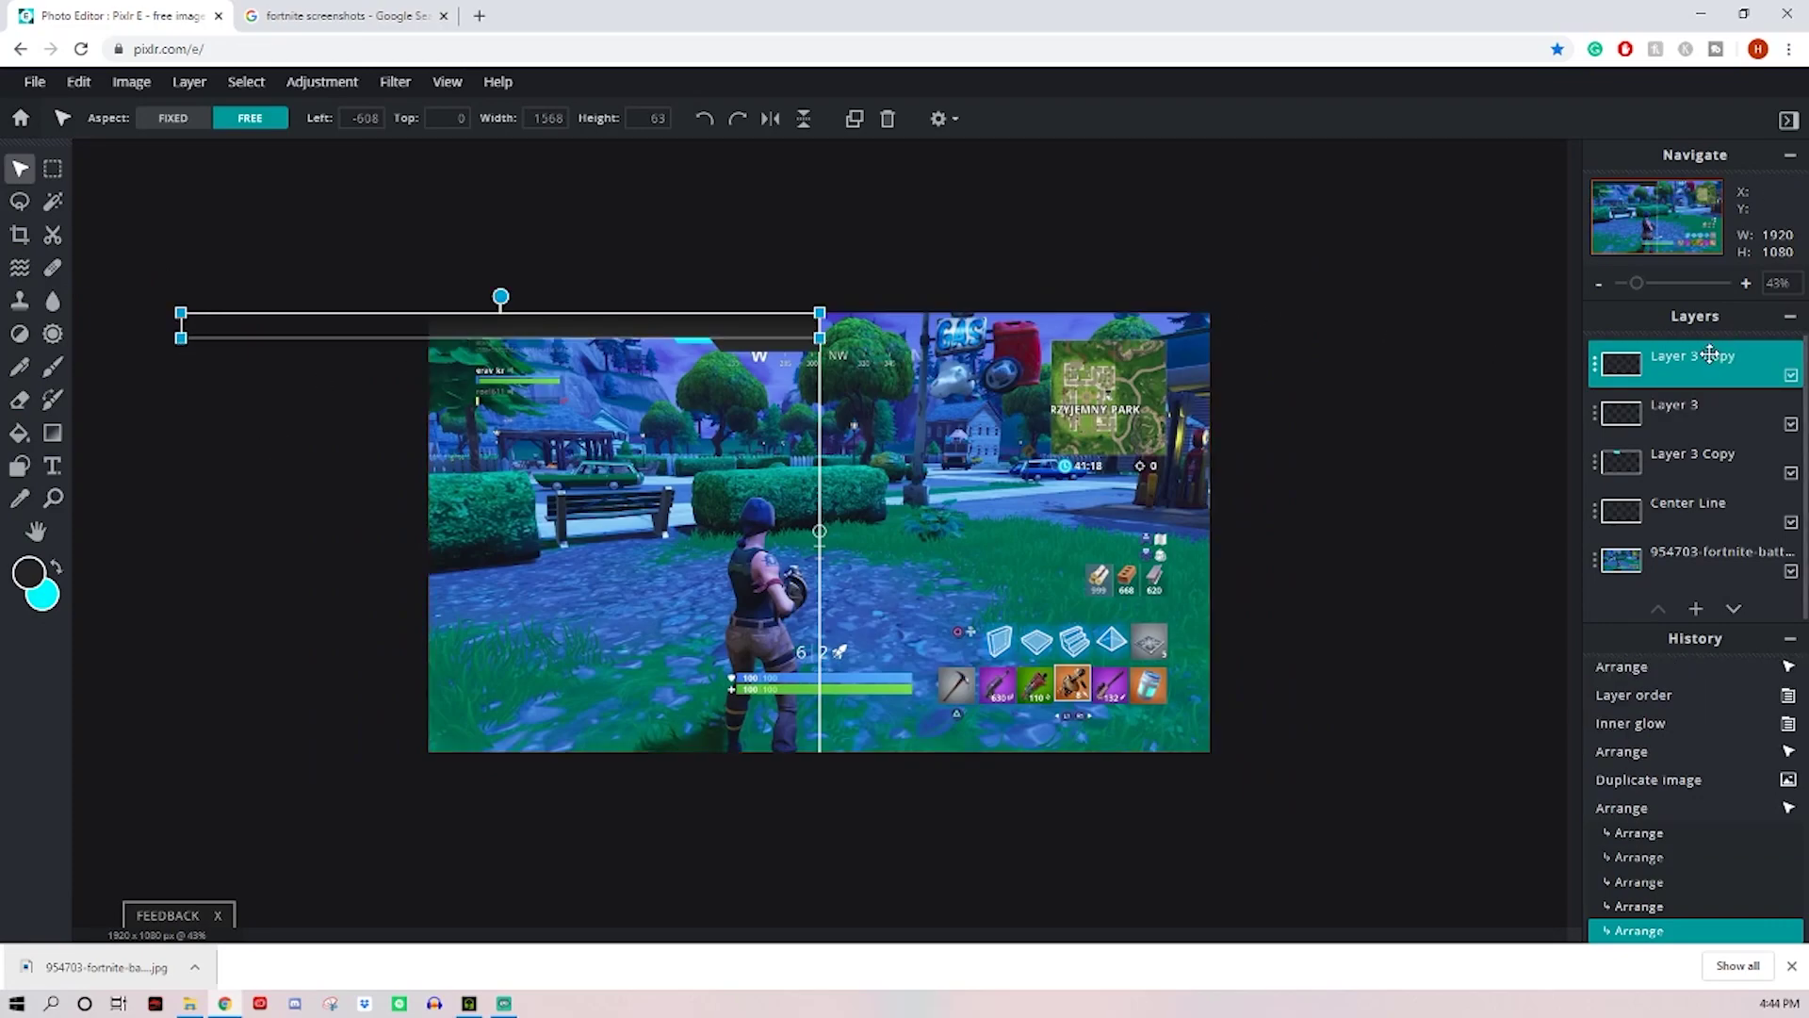
drag(1710, 356, 1712, 462)
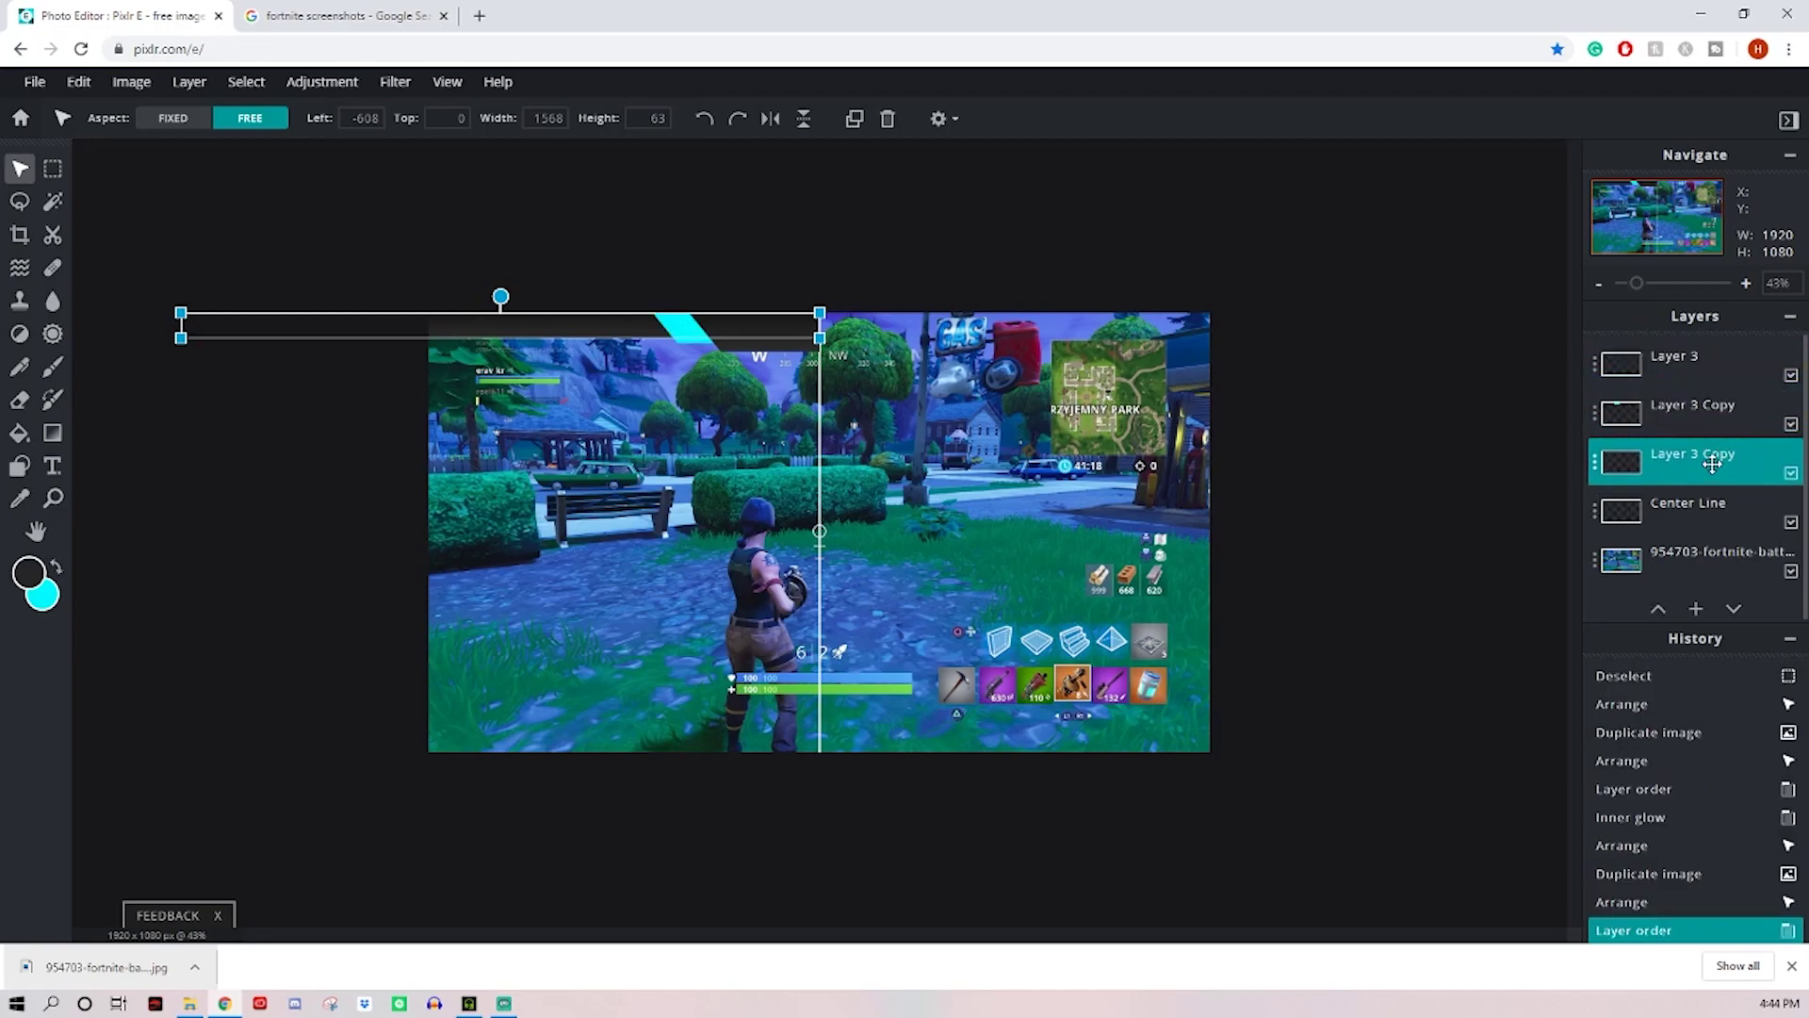
Step: Nudge the long dark bar up along the top edge
click(609, 229)
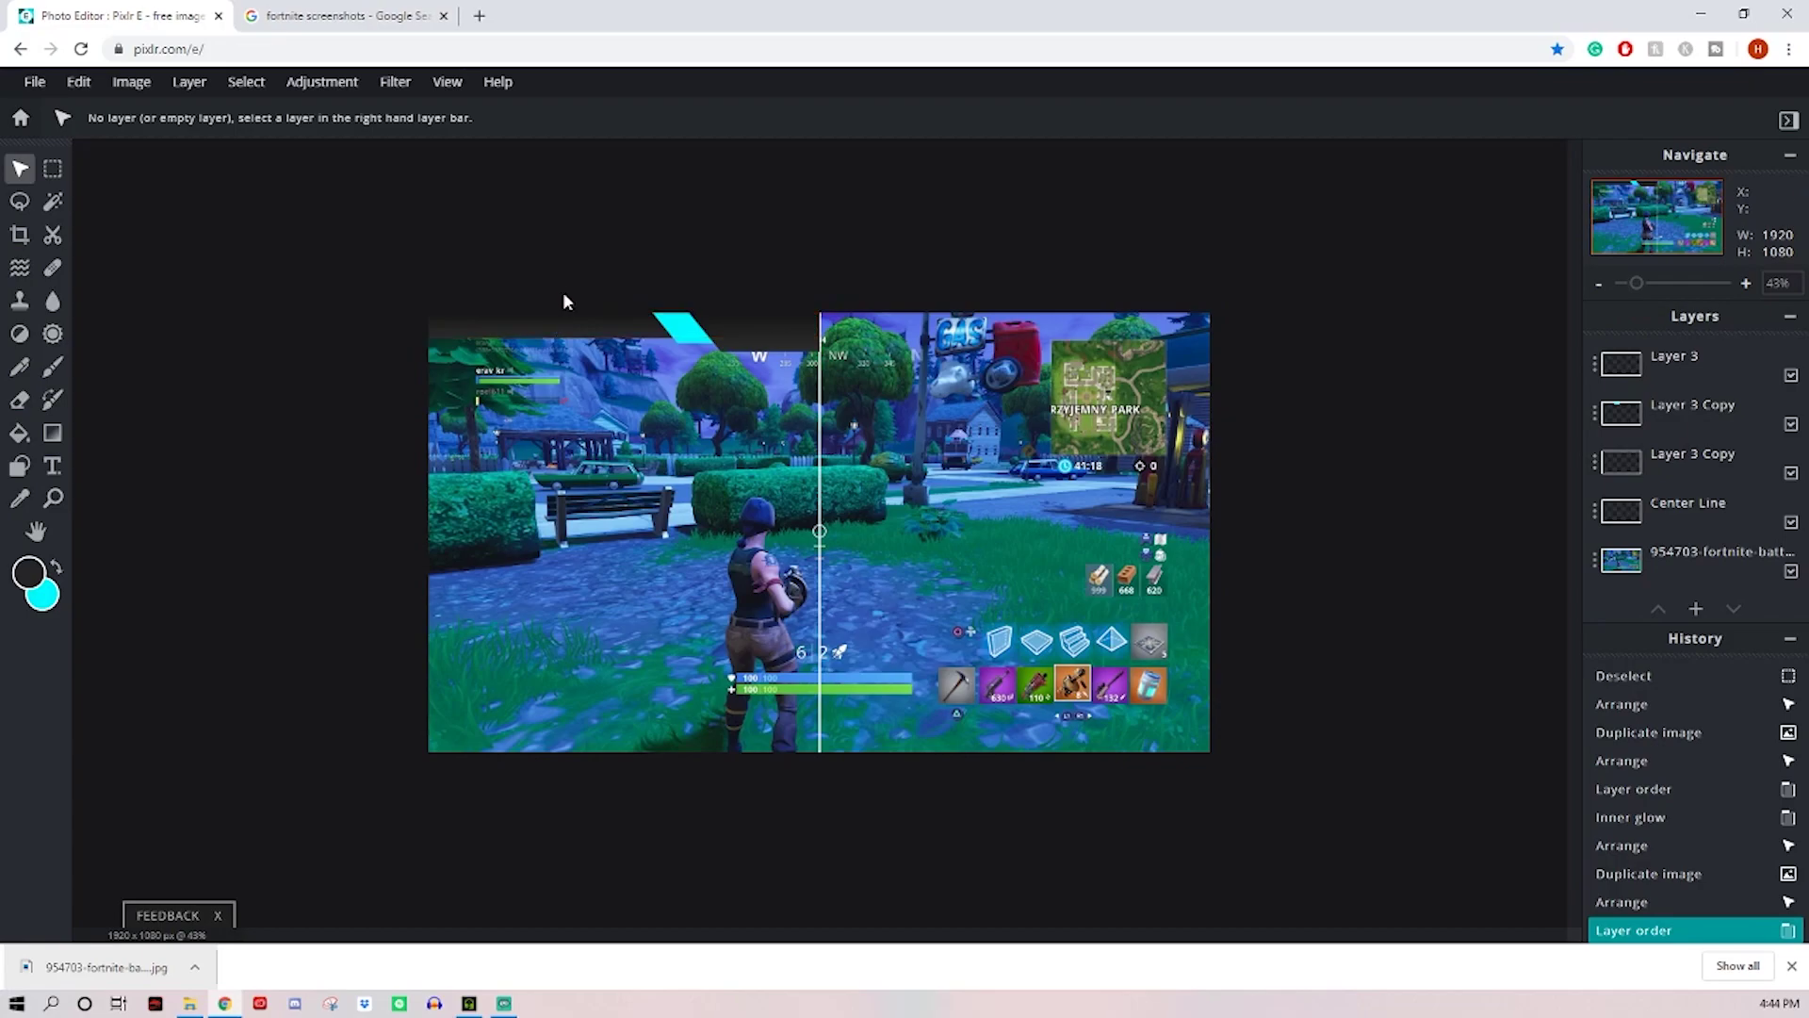
scroll(562, 278, up, 2)
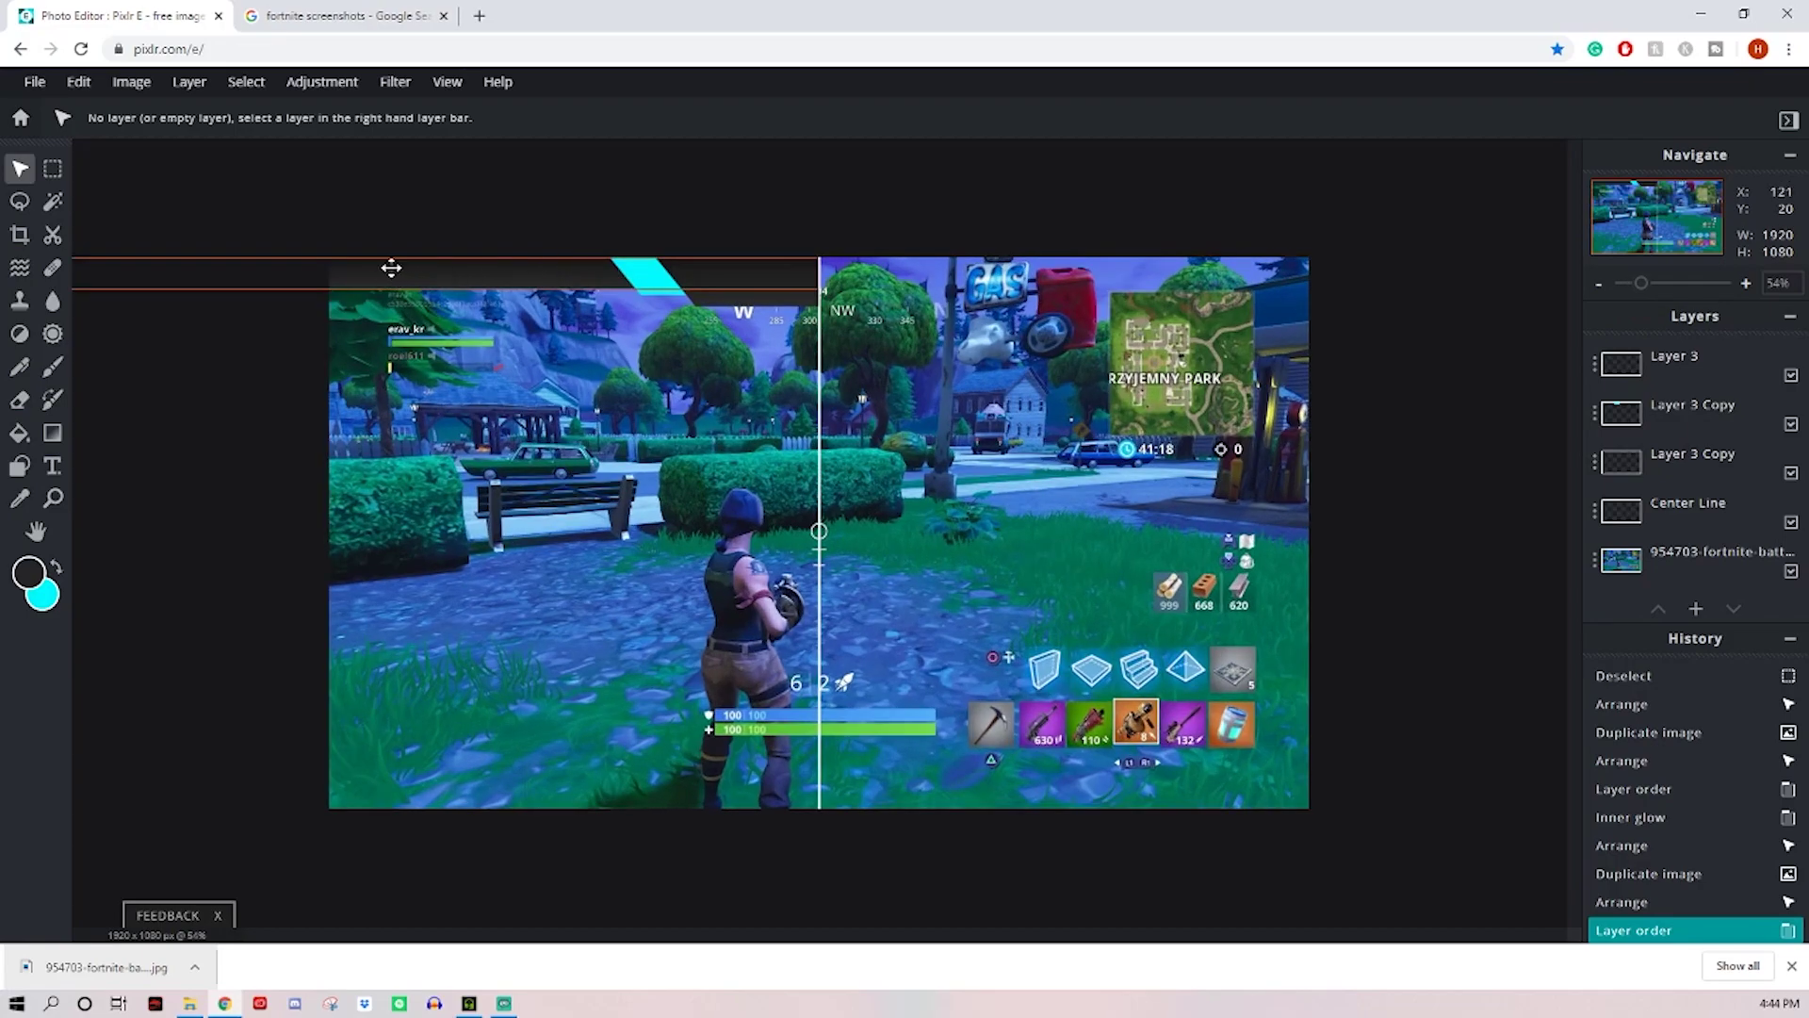
click(391, 268)
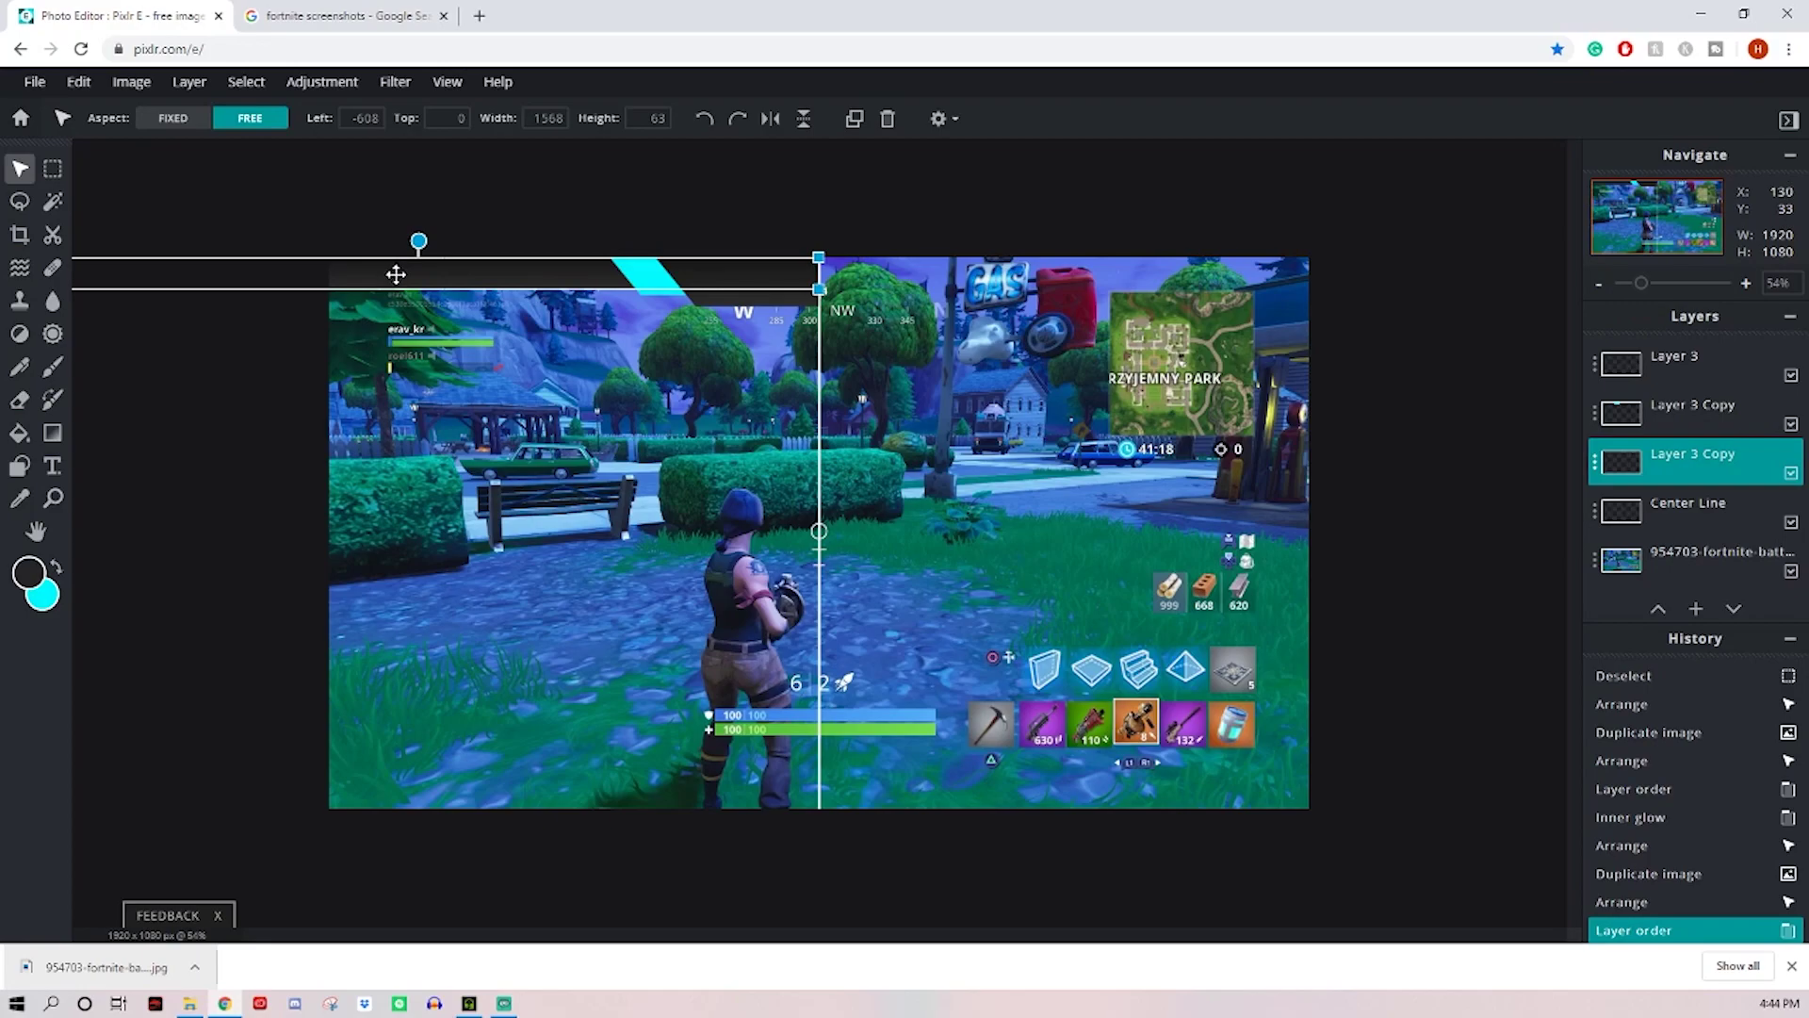
drag(396, 270, 397, 261)
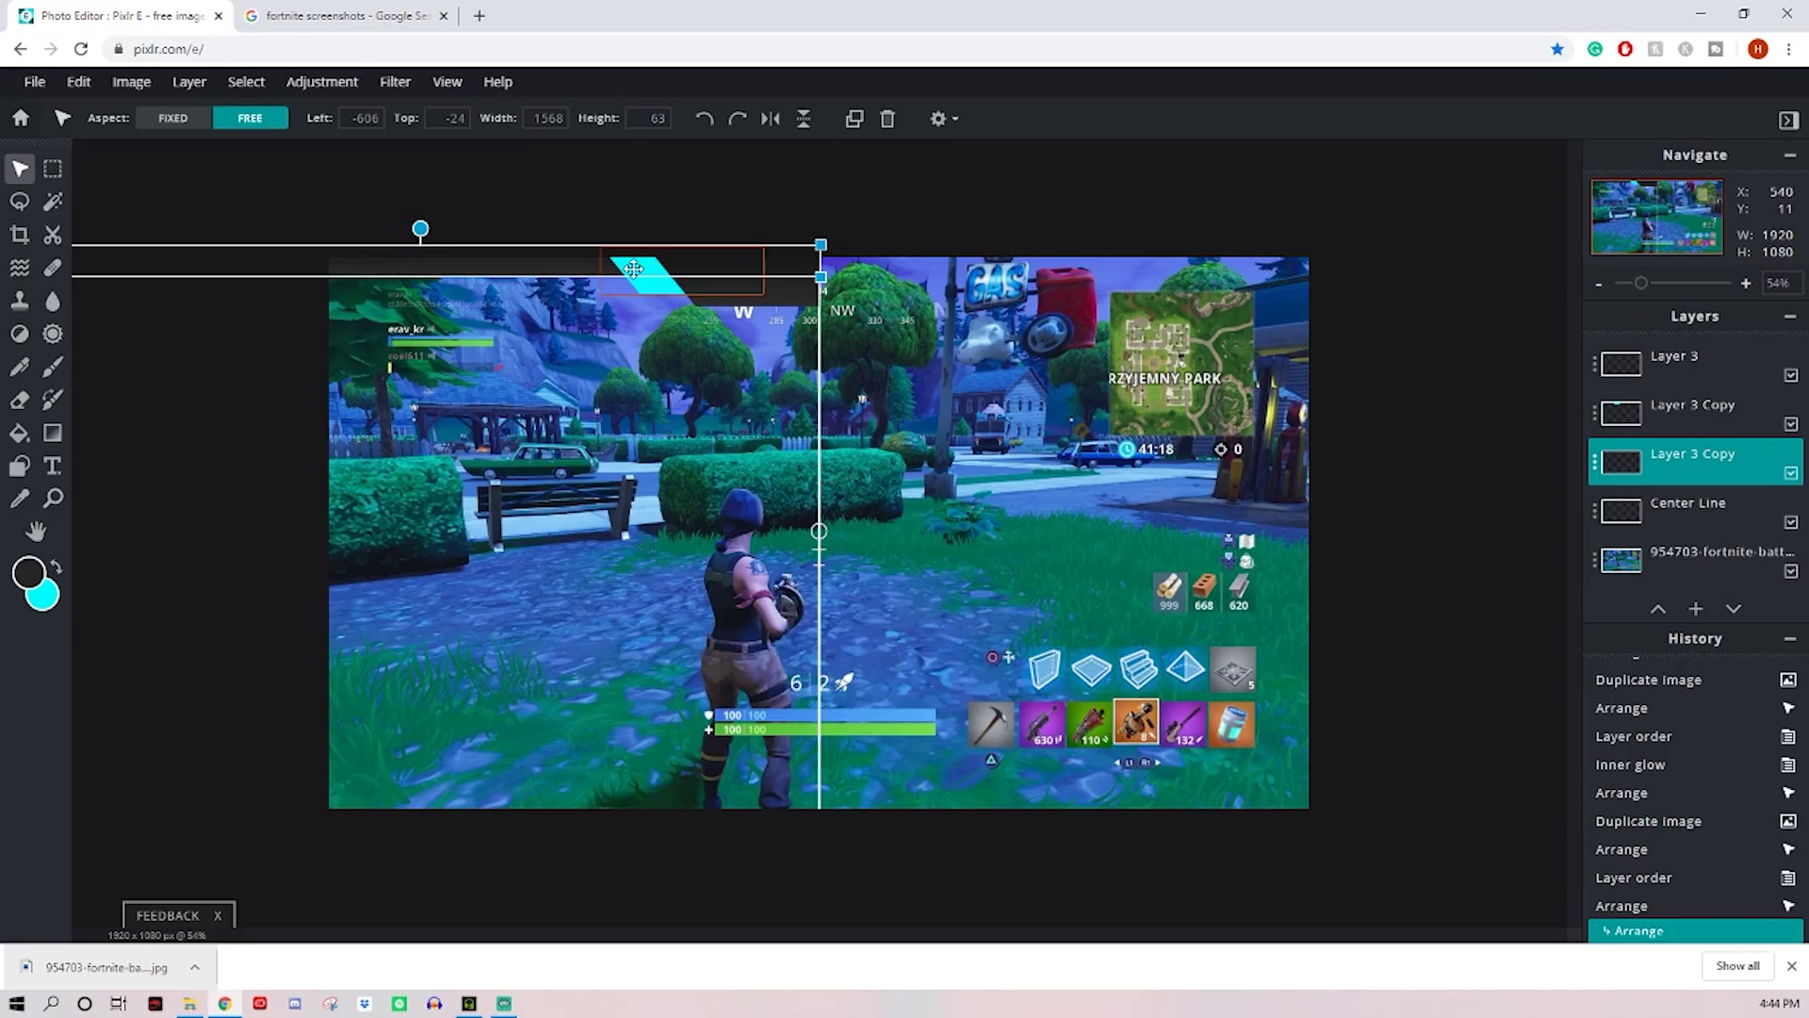
click(206, 345)
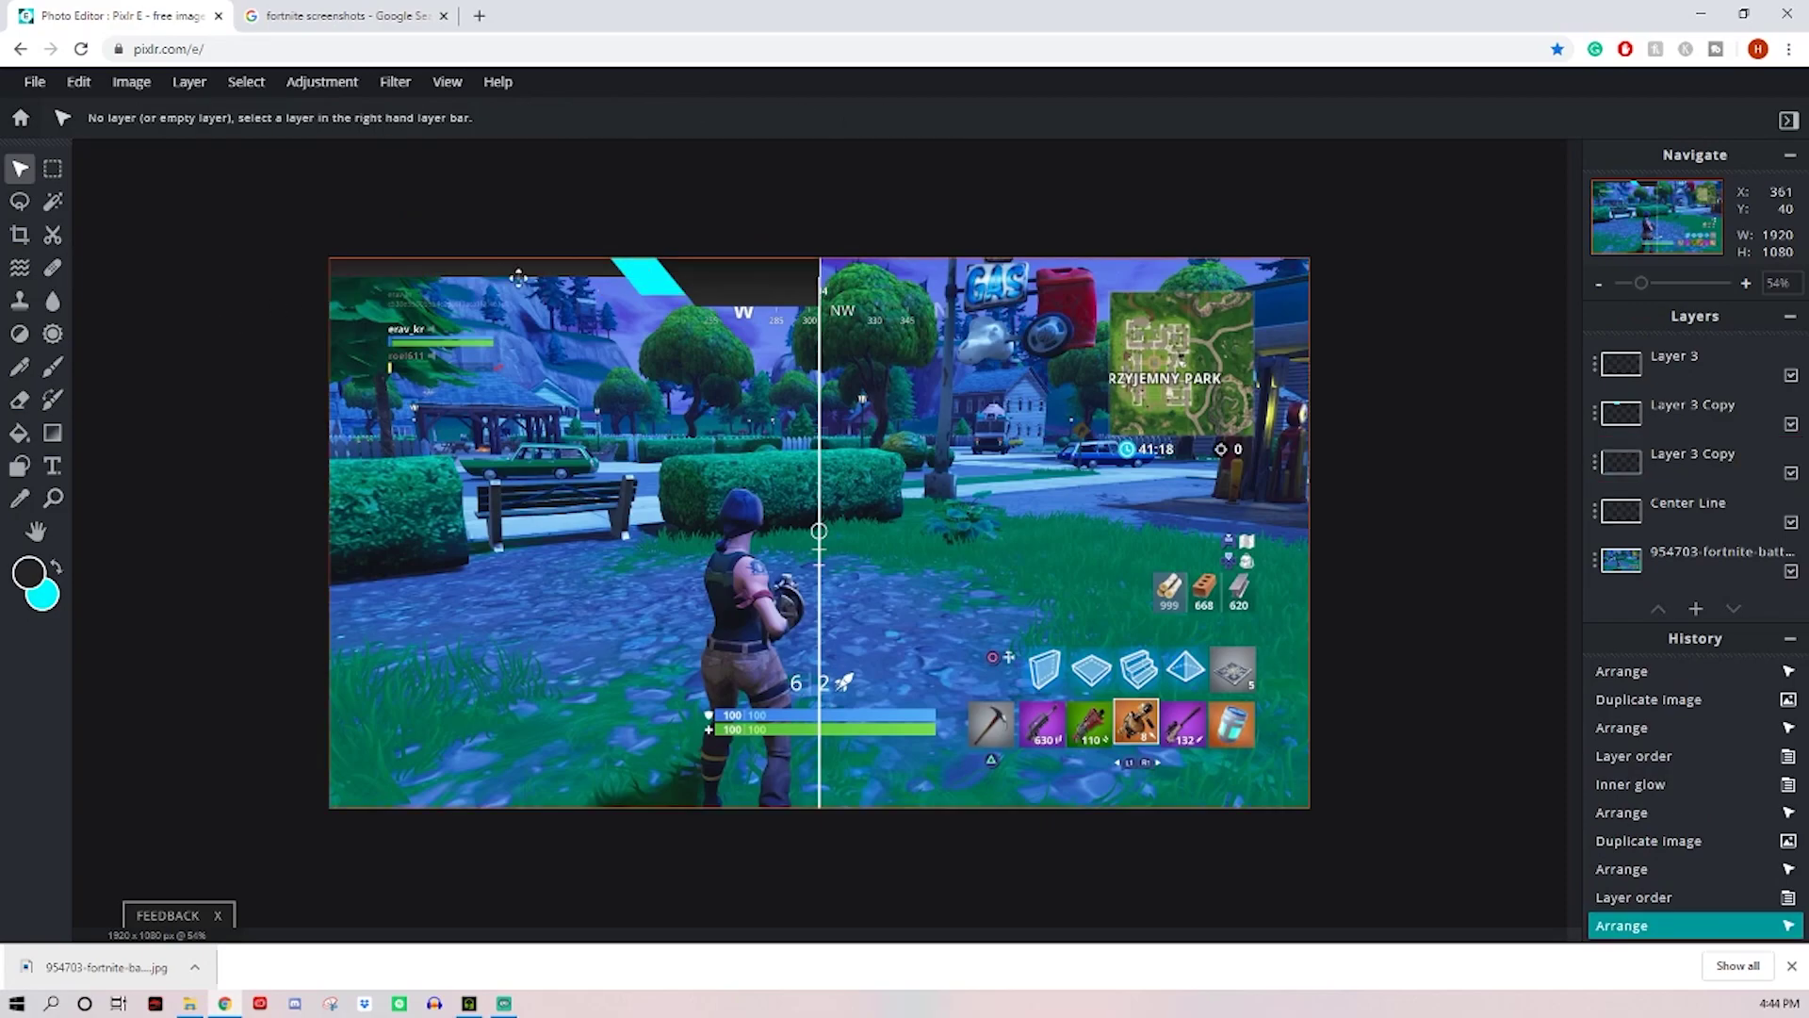
drag(512, 277, 436, 271)
click(214, 494)
click(437, 260)
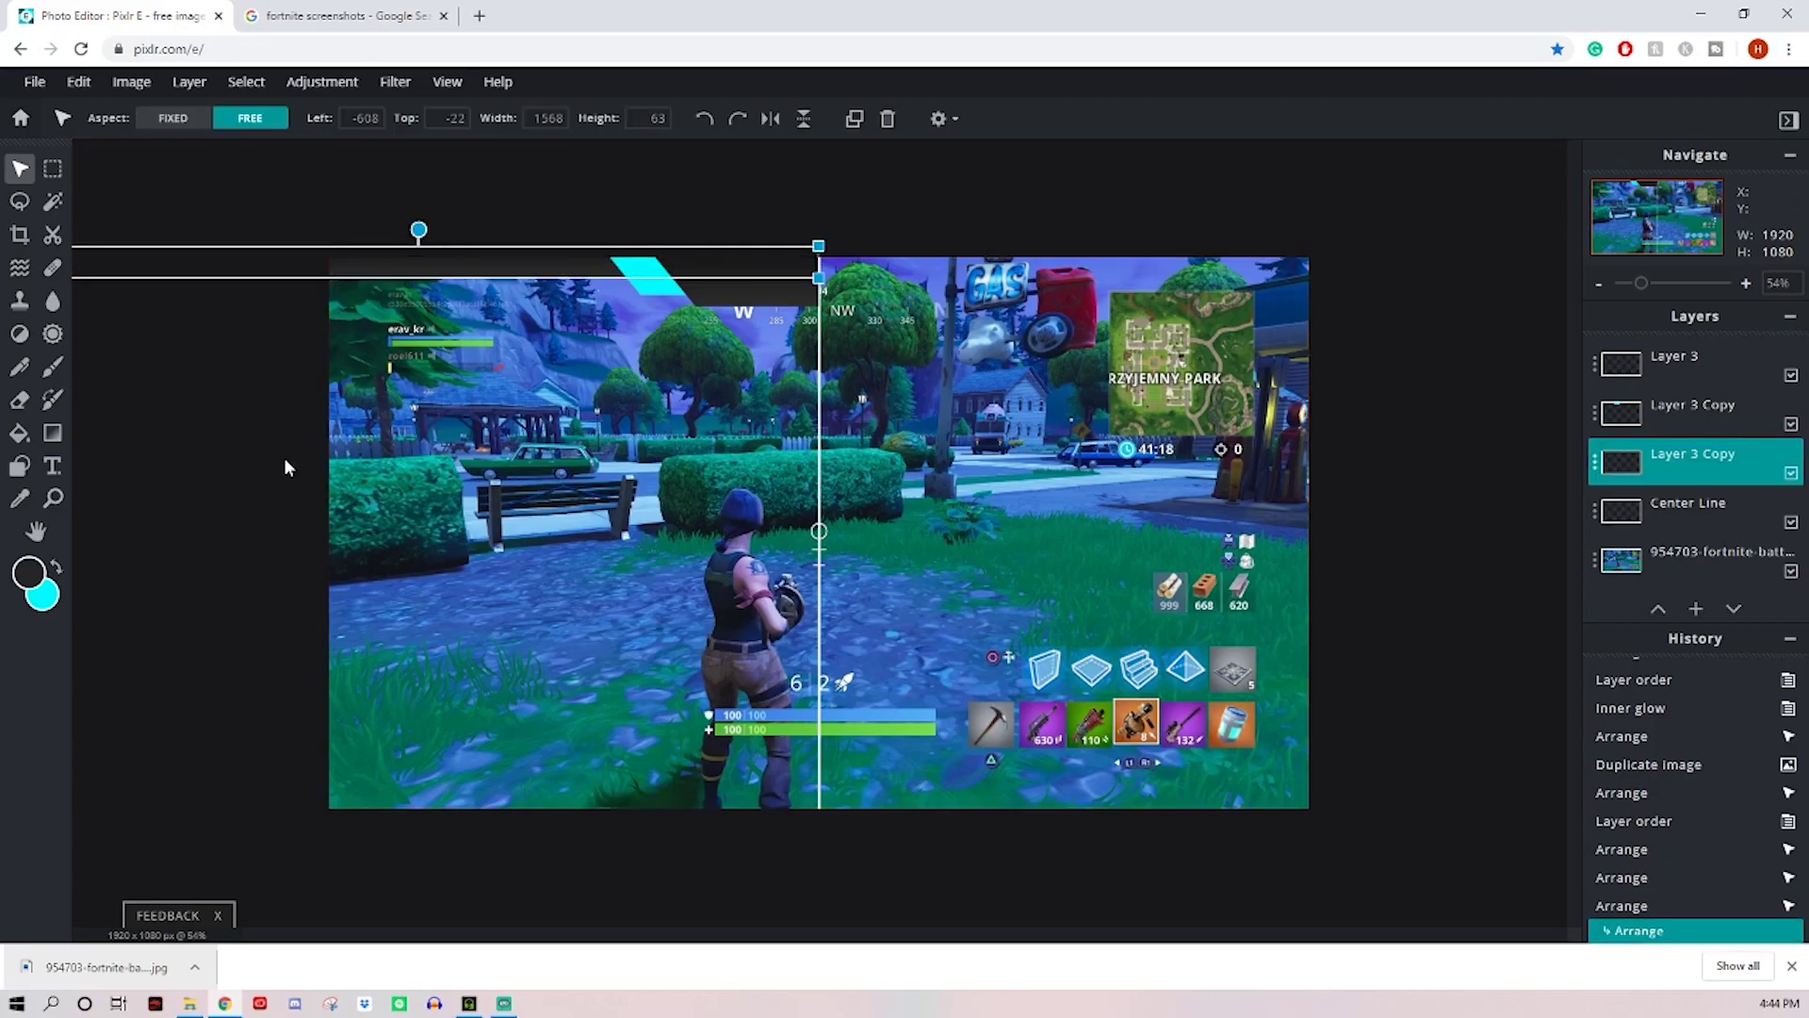
click(231, 468)
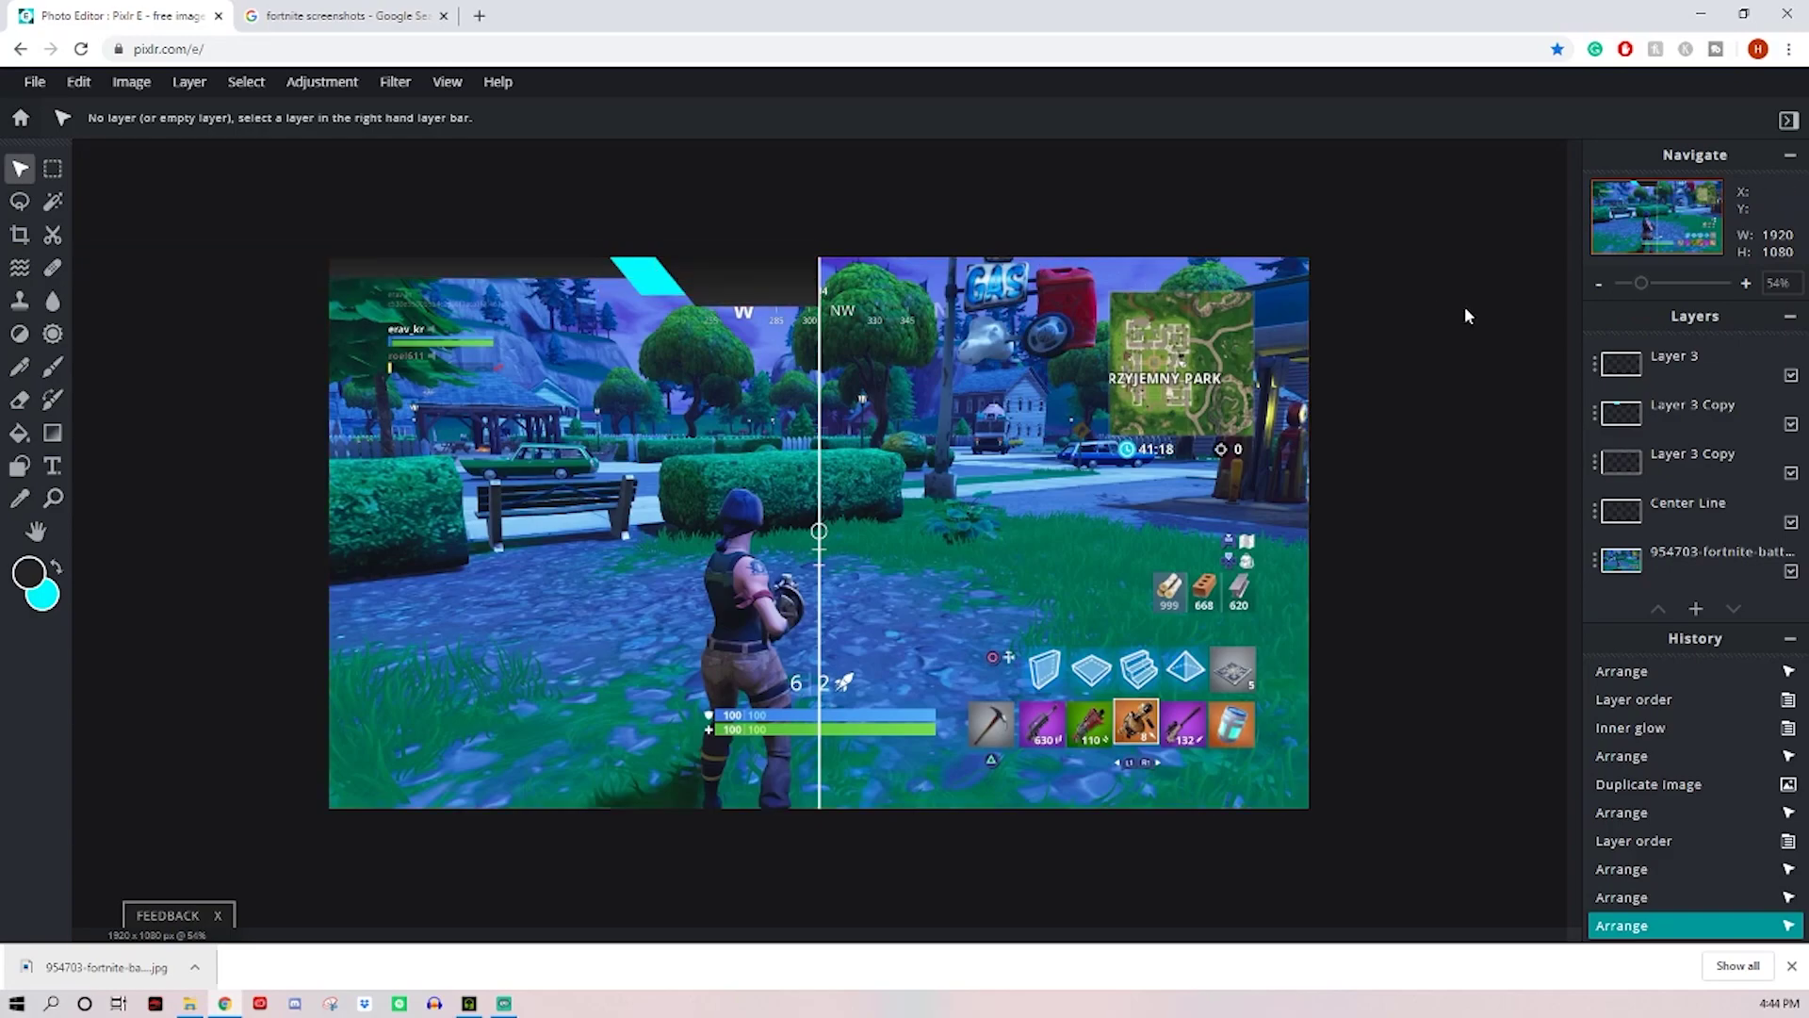
Step: Merge both bar copies down into Layer 3, keeping the banner in its original position
click(1603, 372)
click(1613, 364)
click(1676, 351)
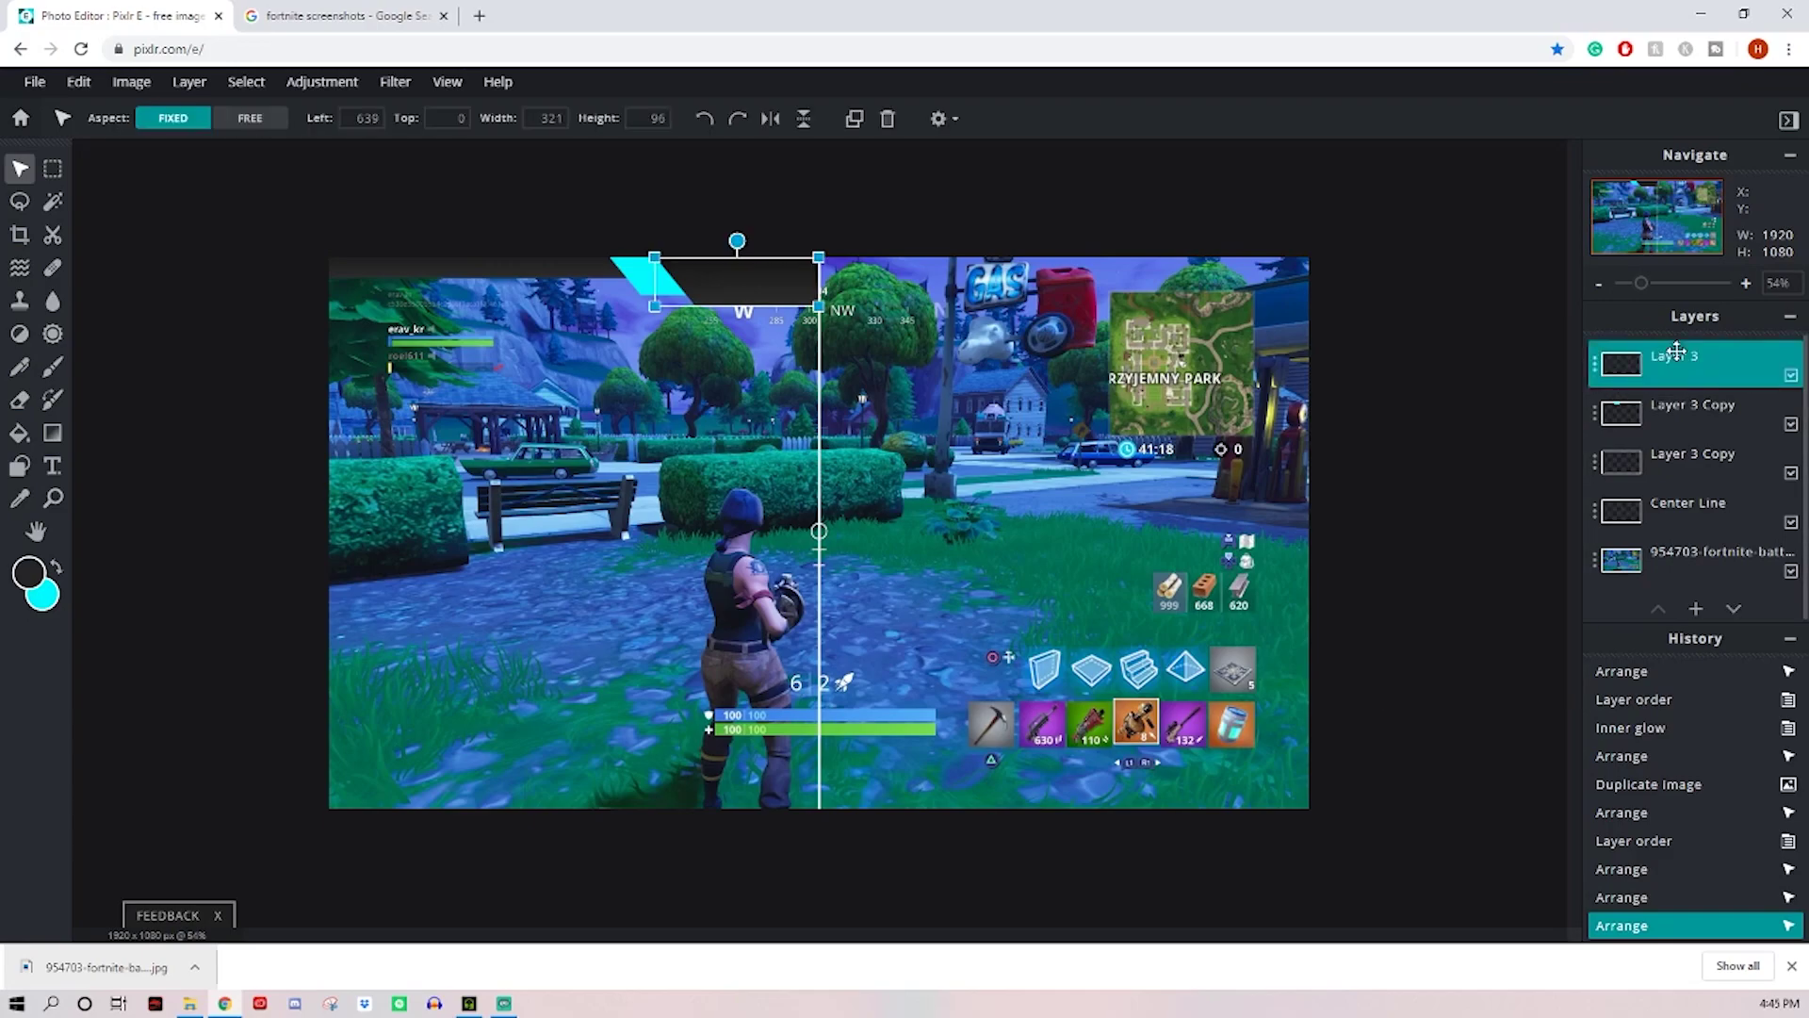
click(1596, 364)
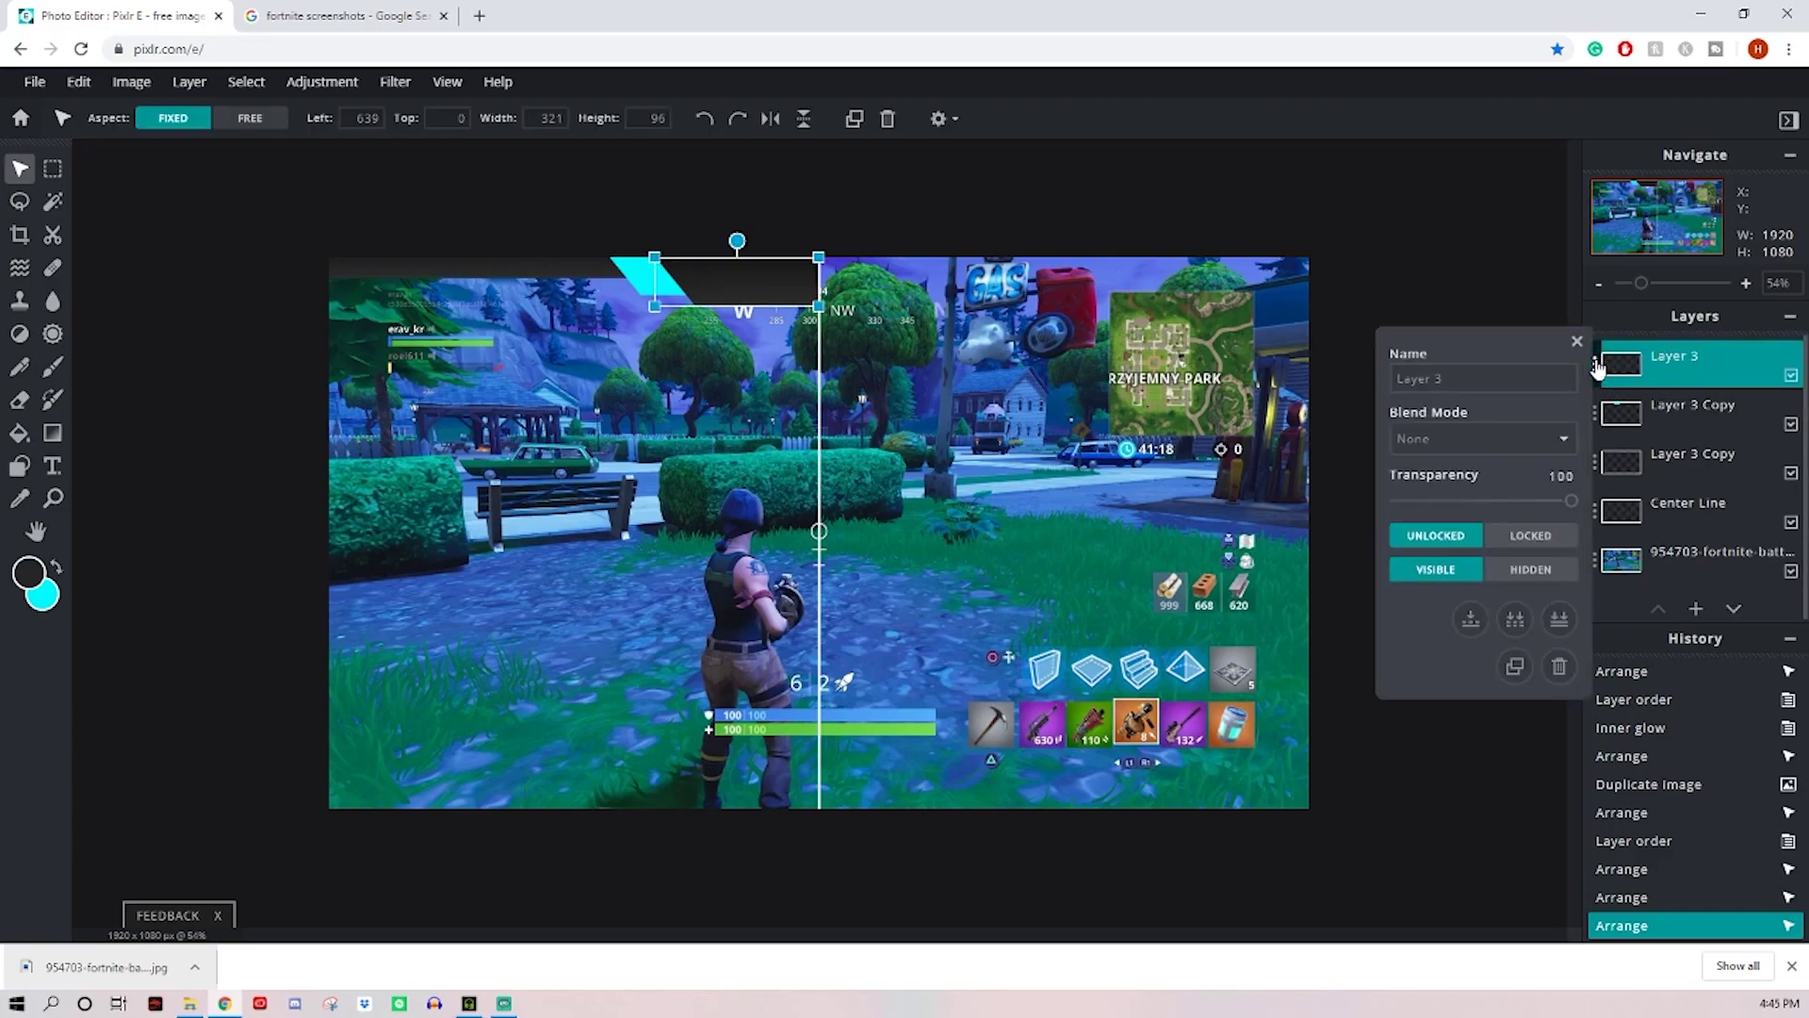
click(1471, 622)
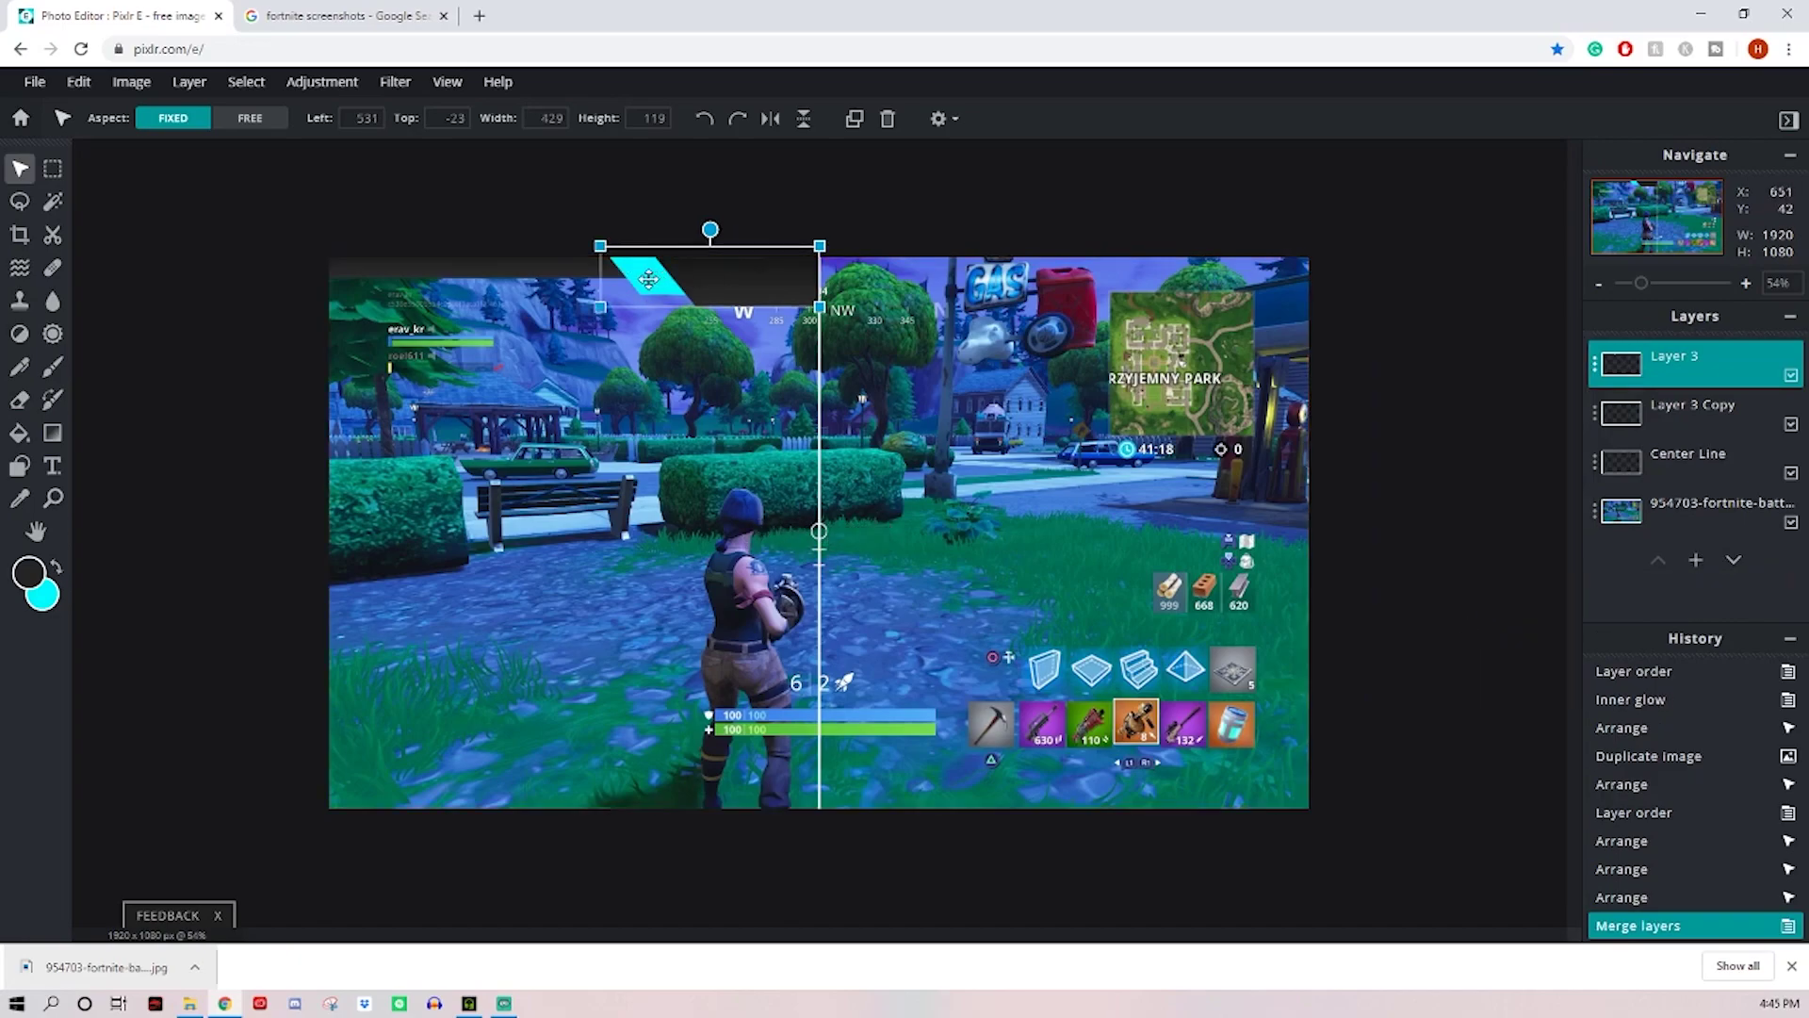
click(1595, 364)
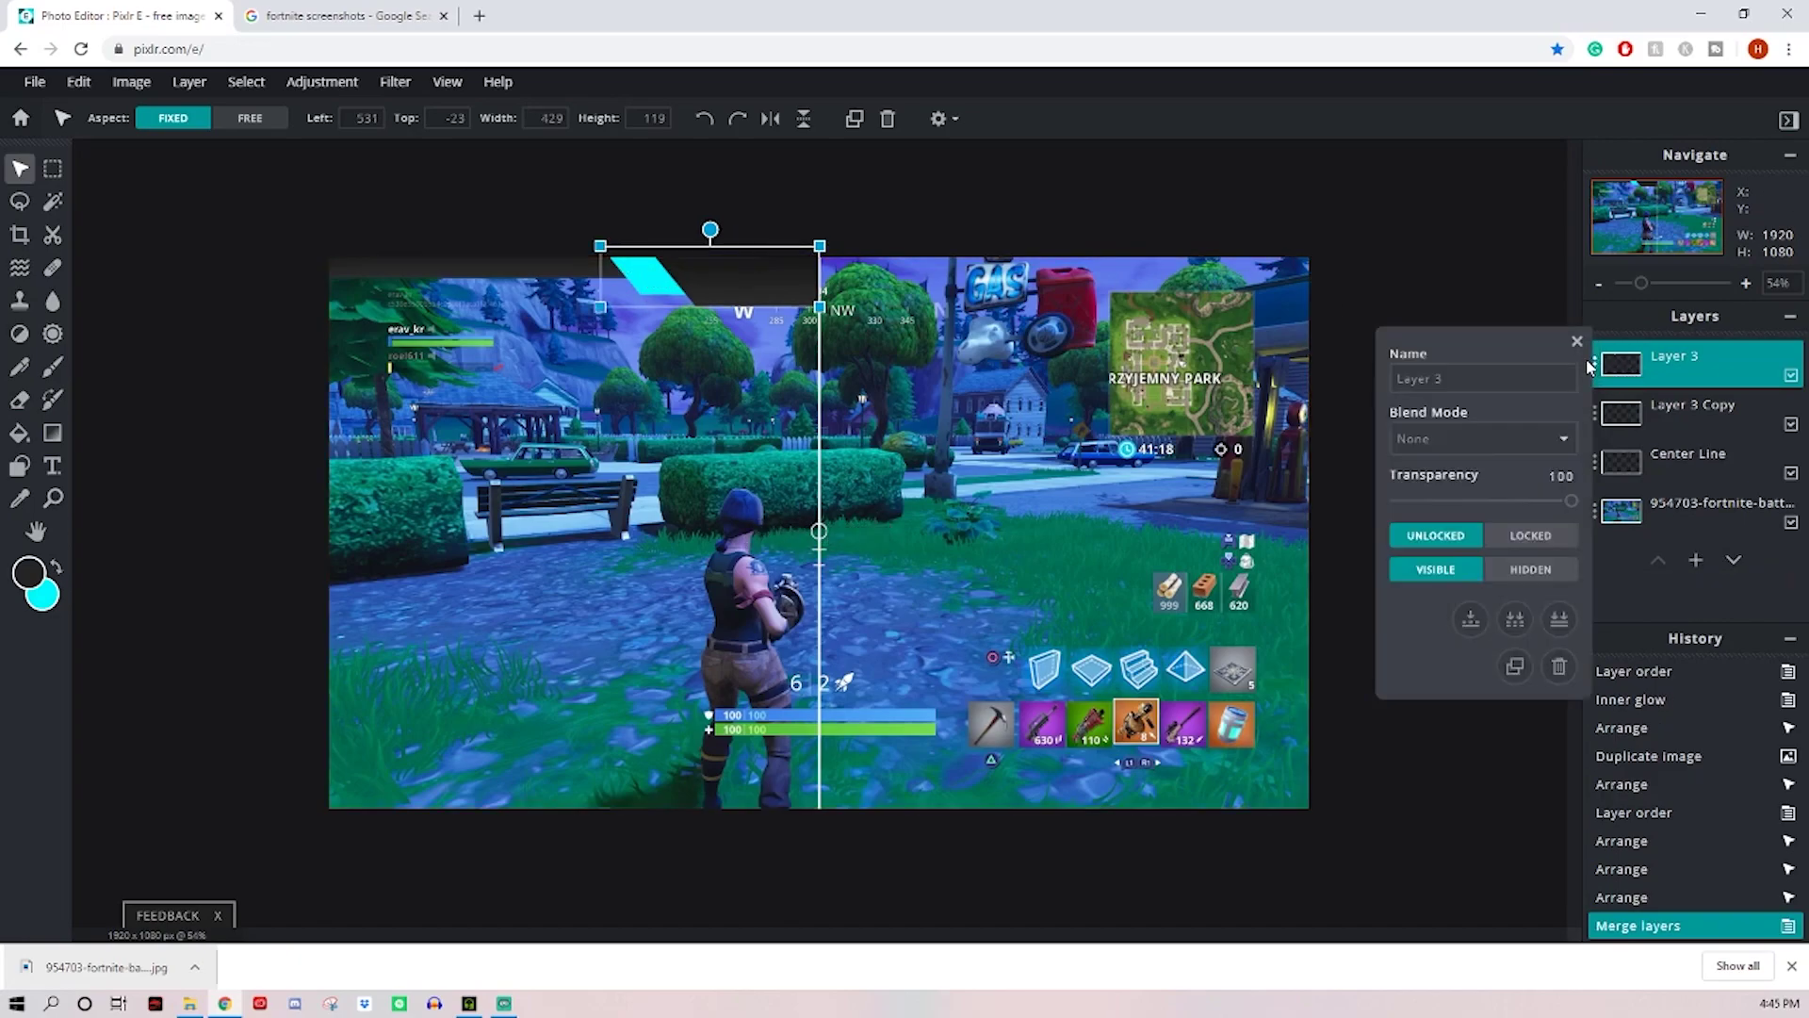
click(1471, 622)
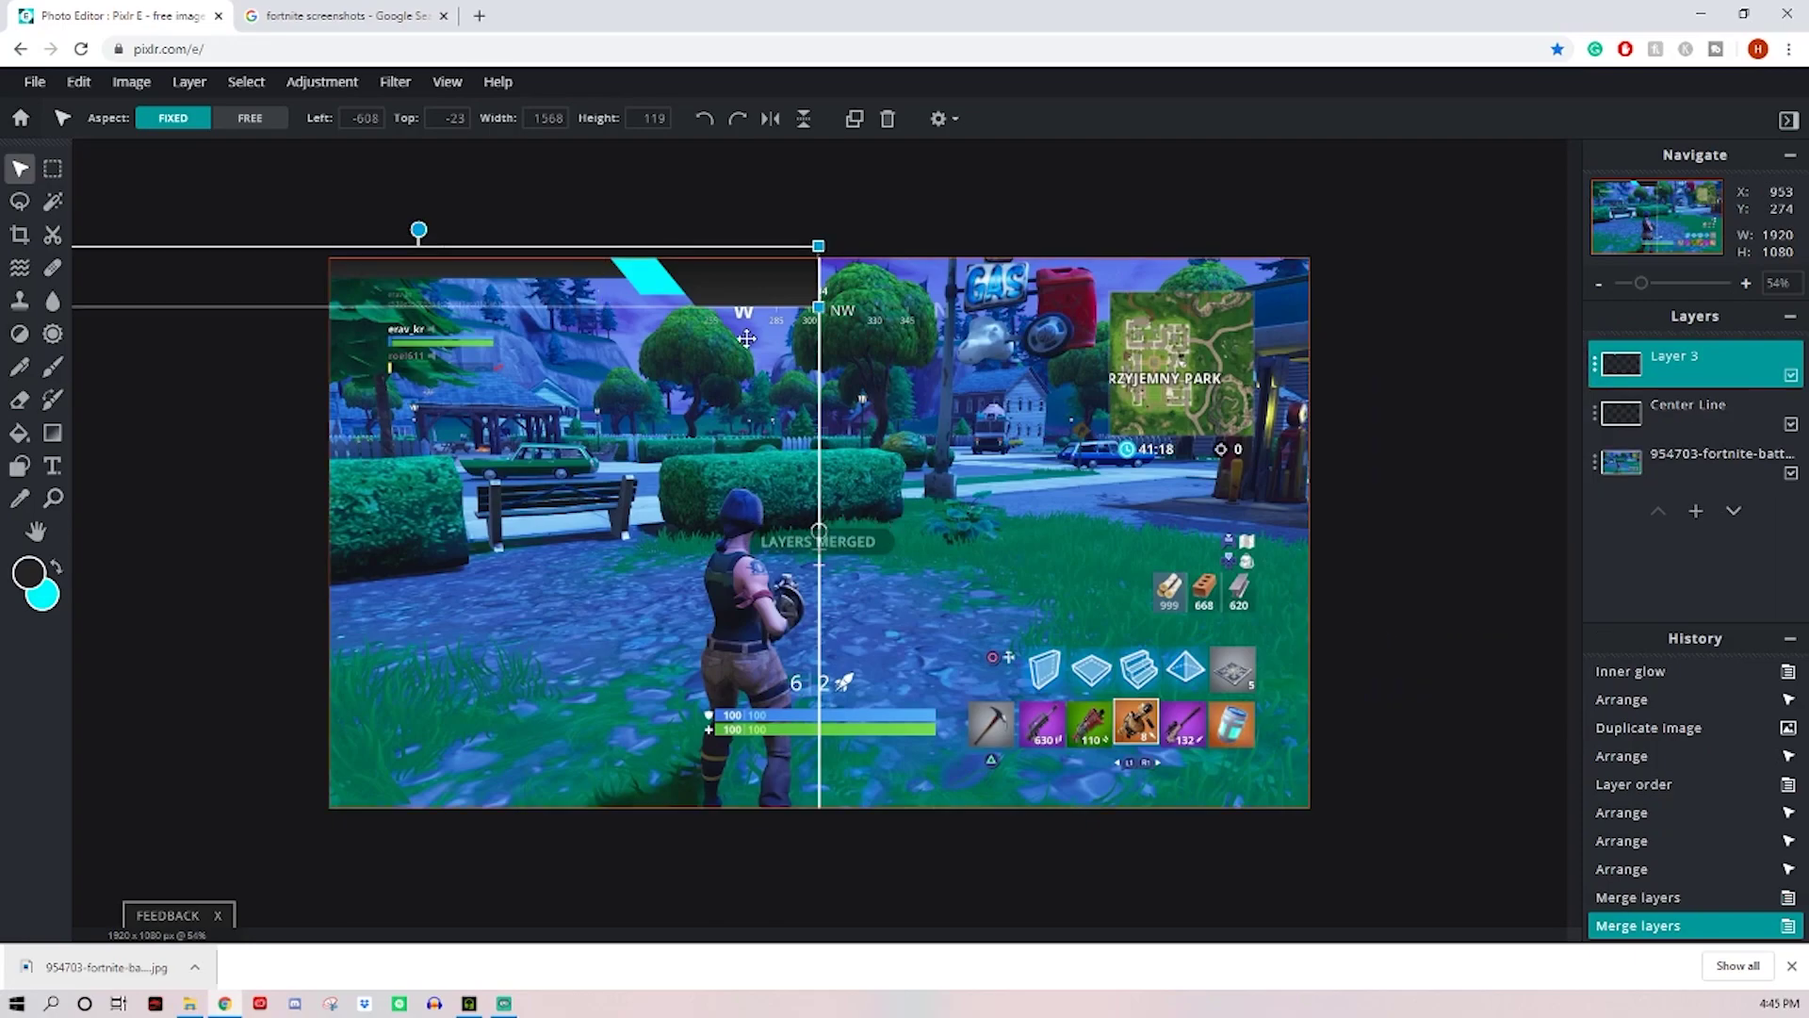
drag(723, 277, 1036, 388)
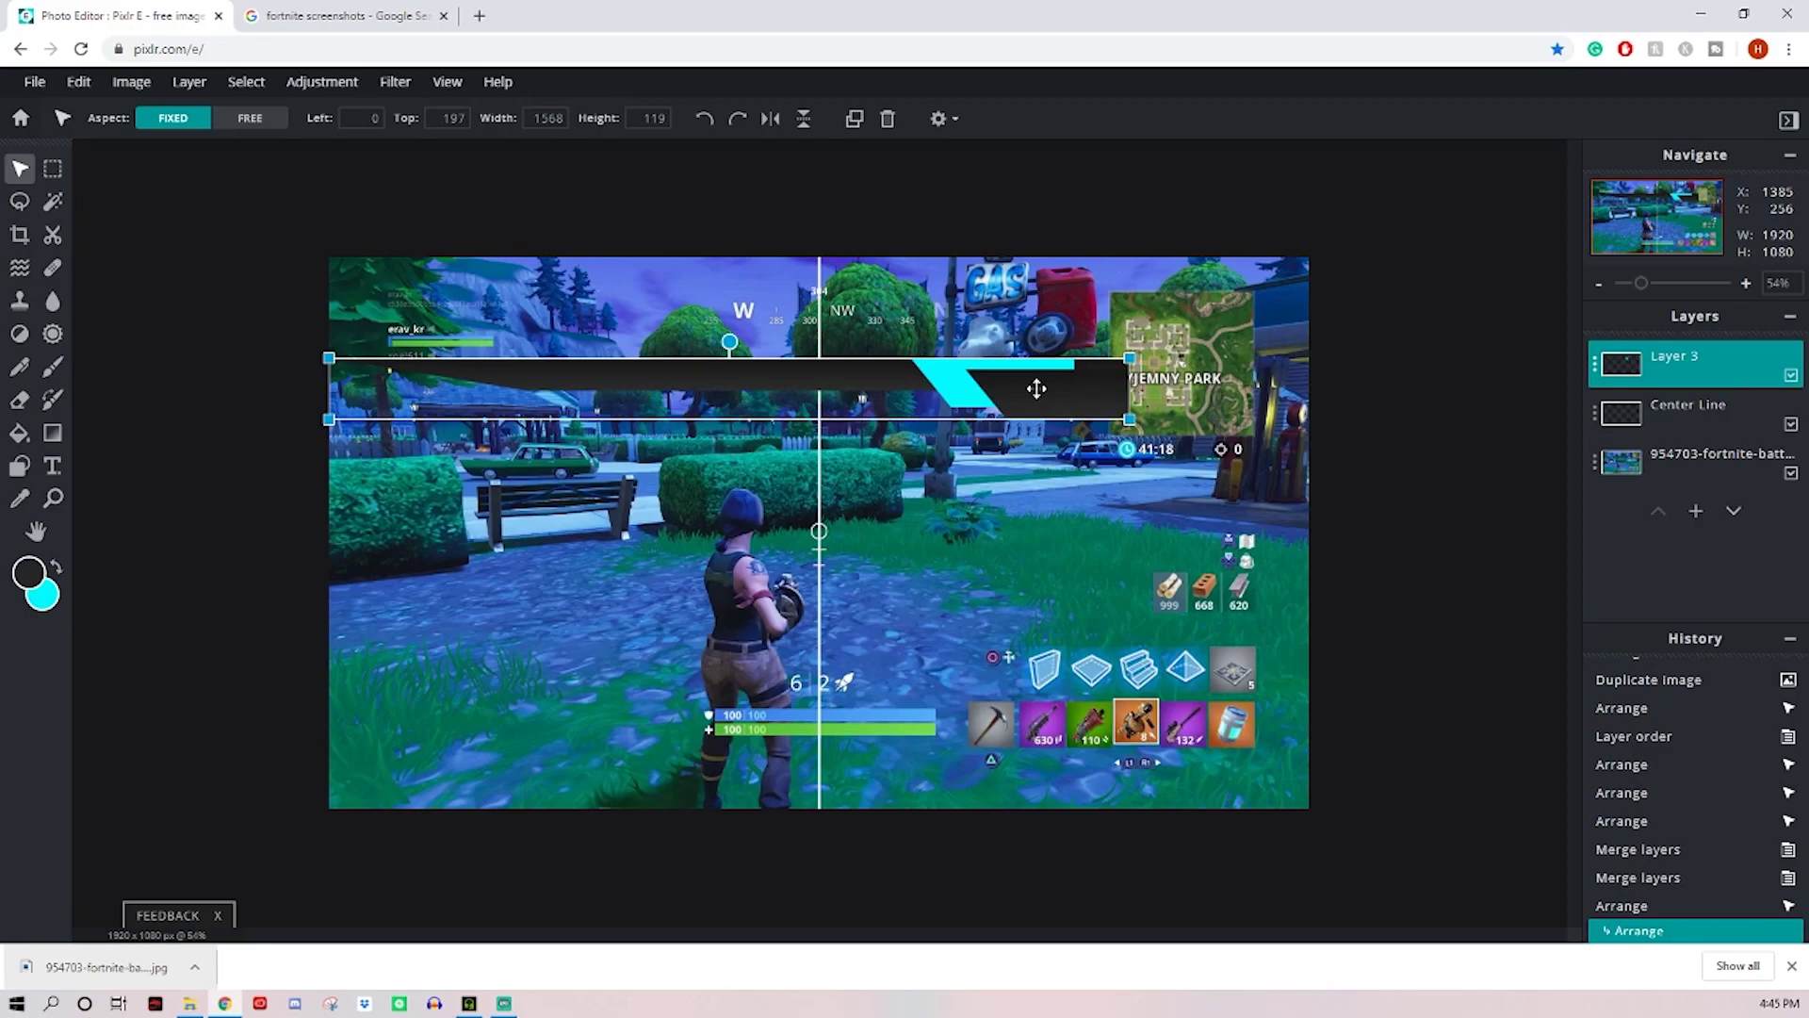
key(ctrl+z)
click(972, 162)
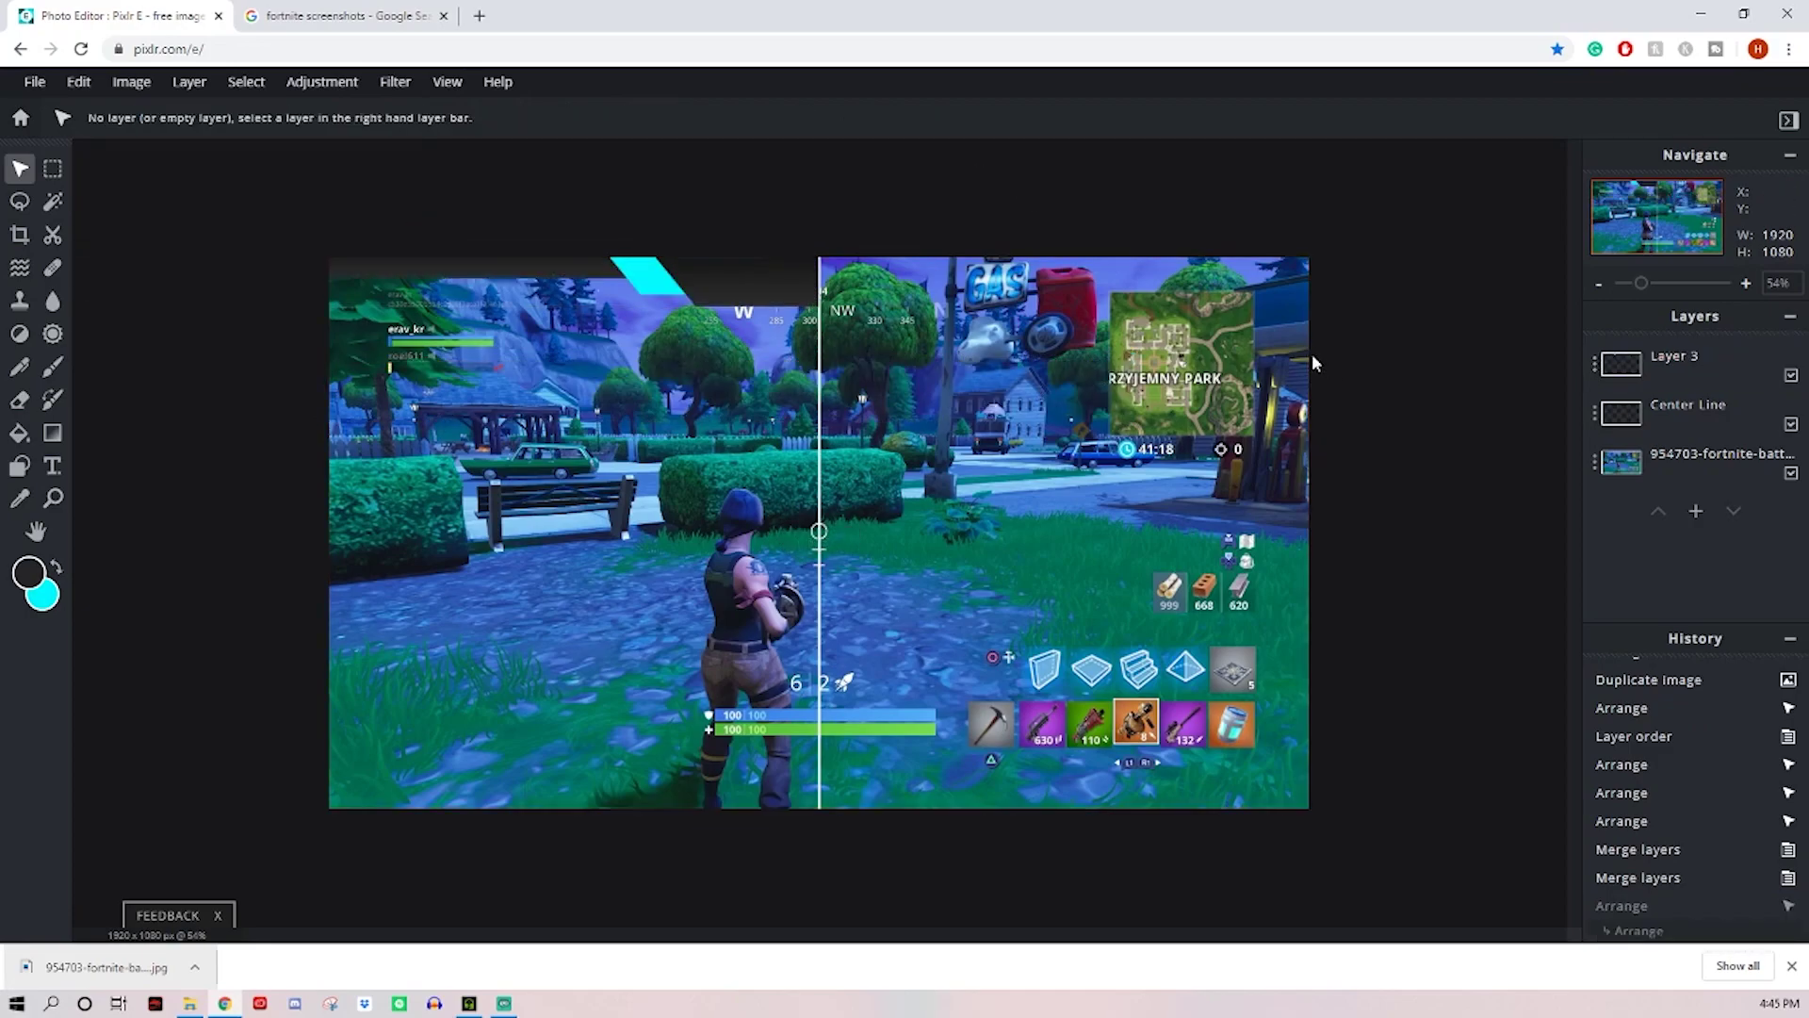
Step: Duplicate the Layer 3 banner and flip the copy horizontally
click(1602, 361)
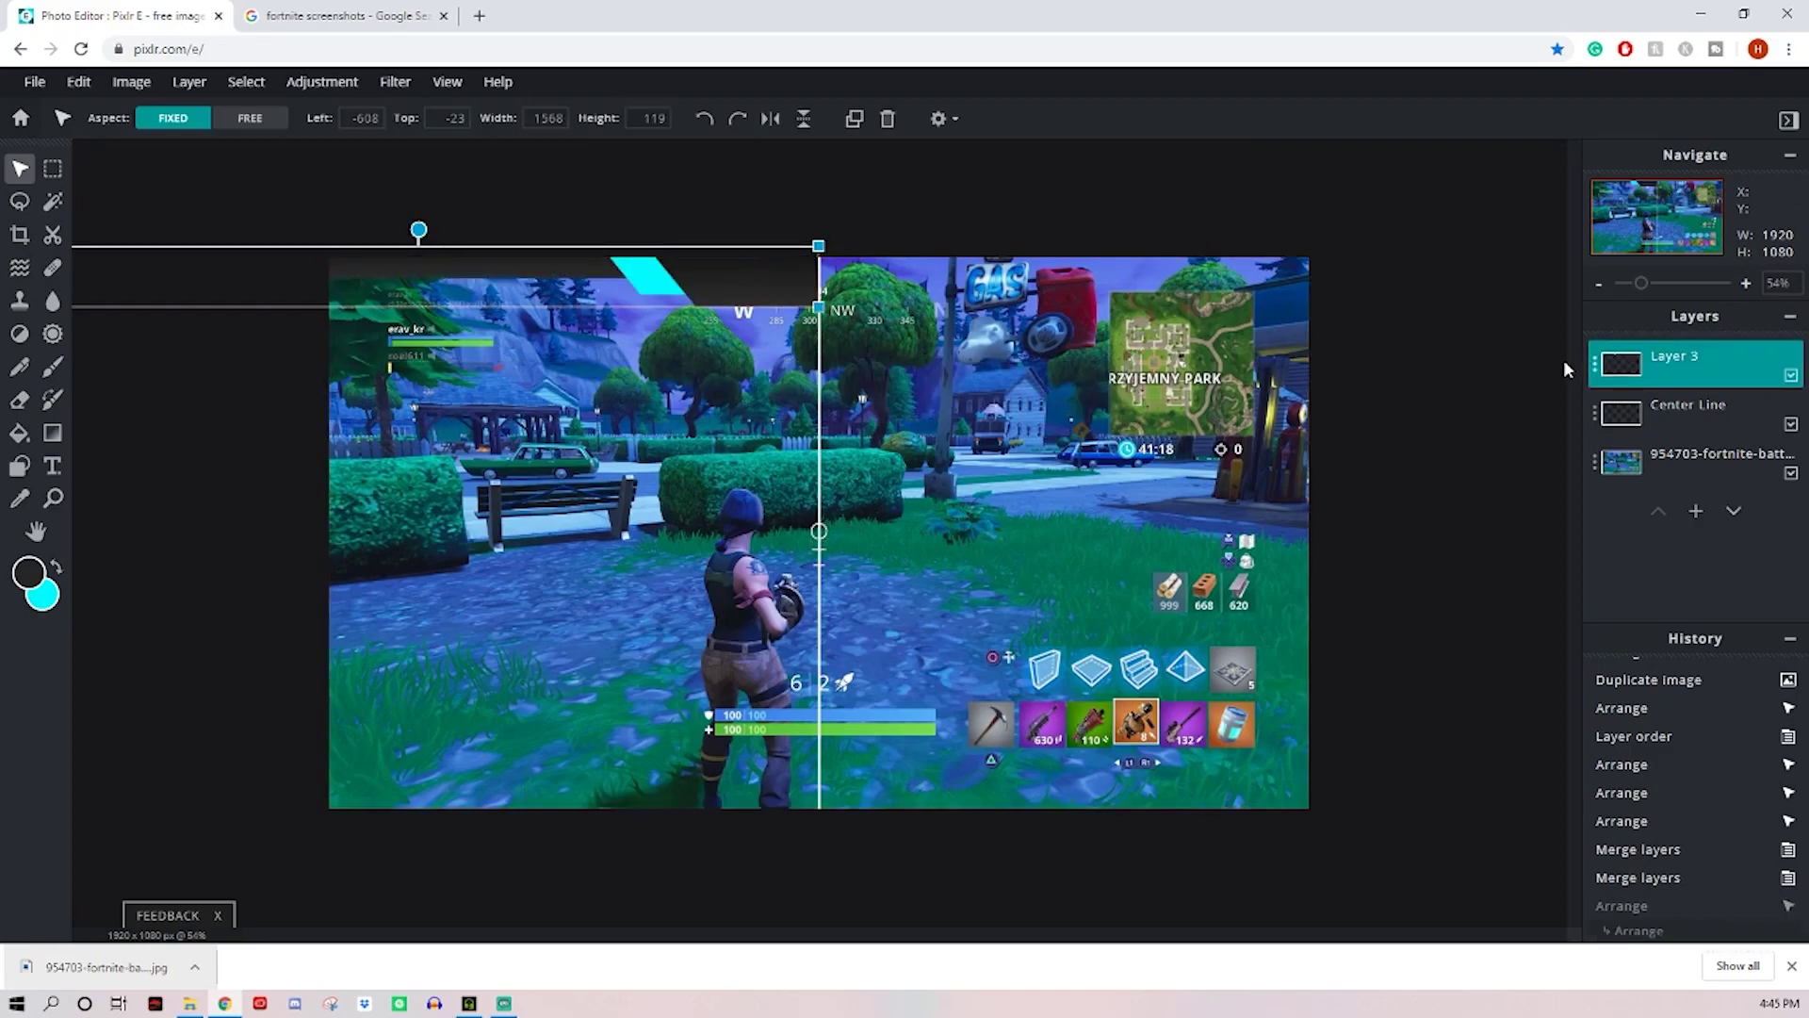
click(1594, 366)
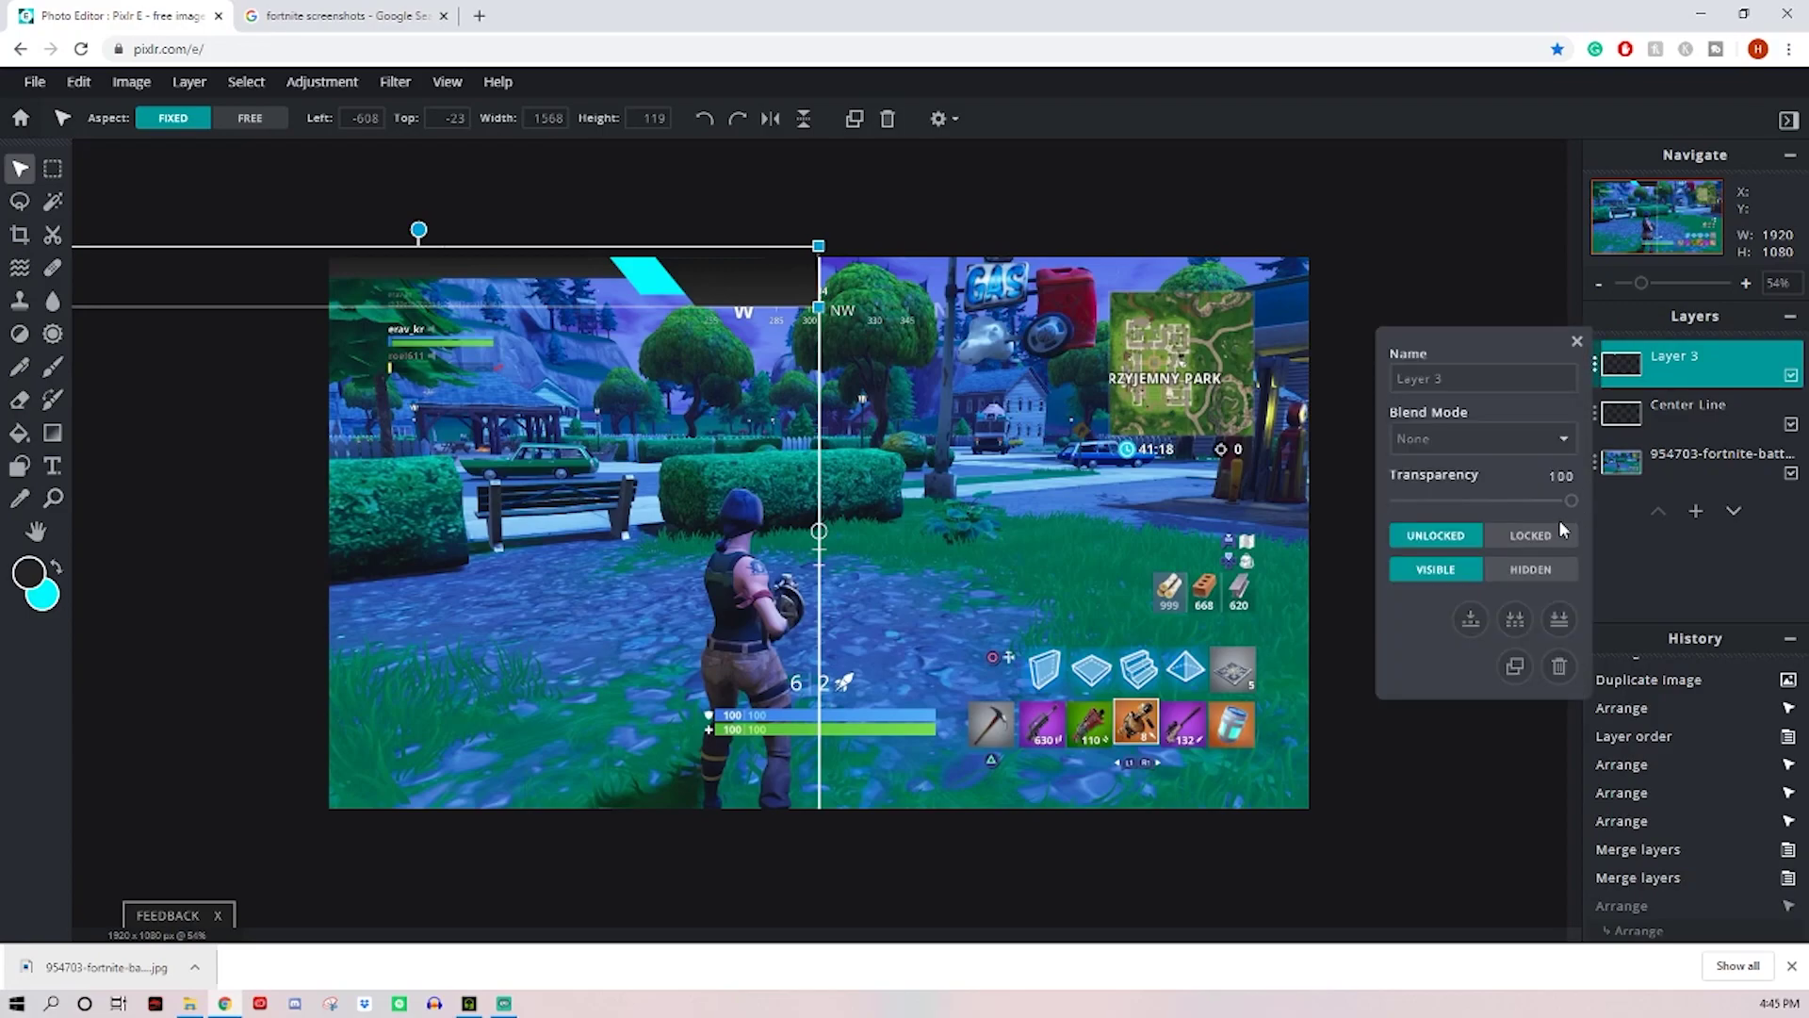
click(1511, 666)
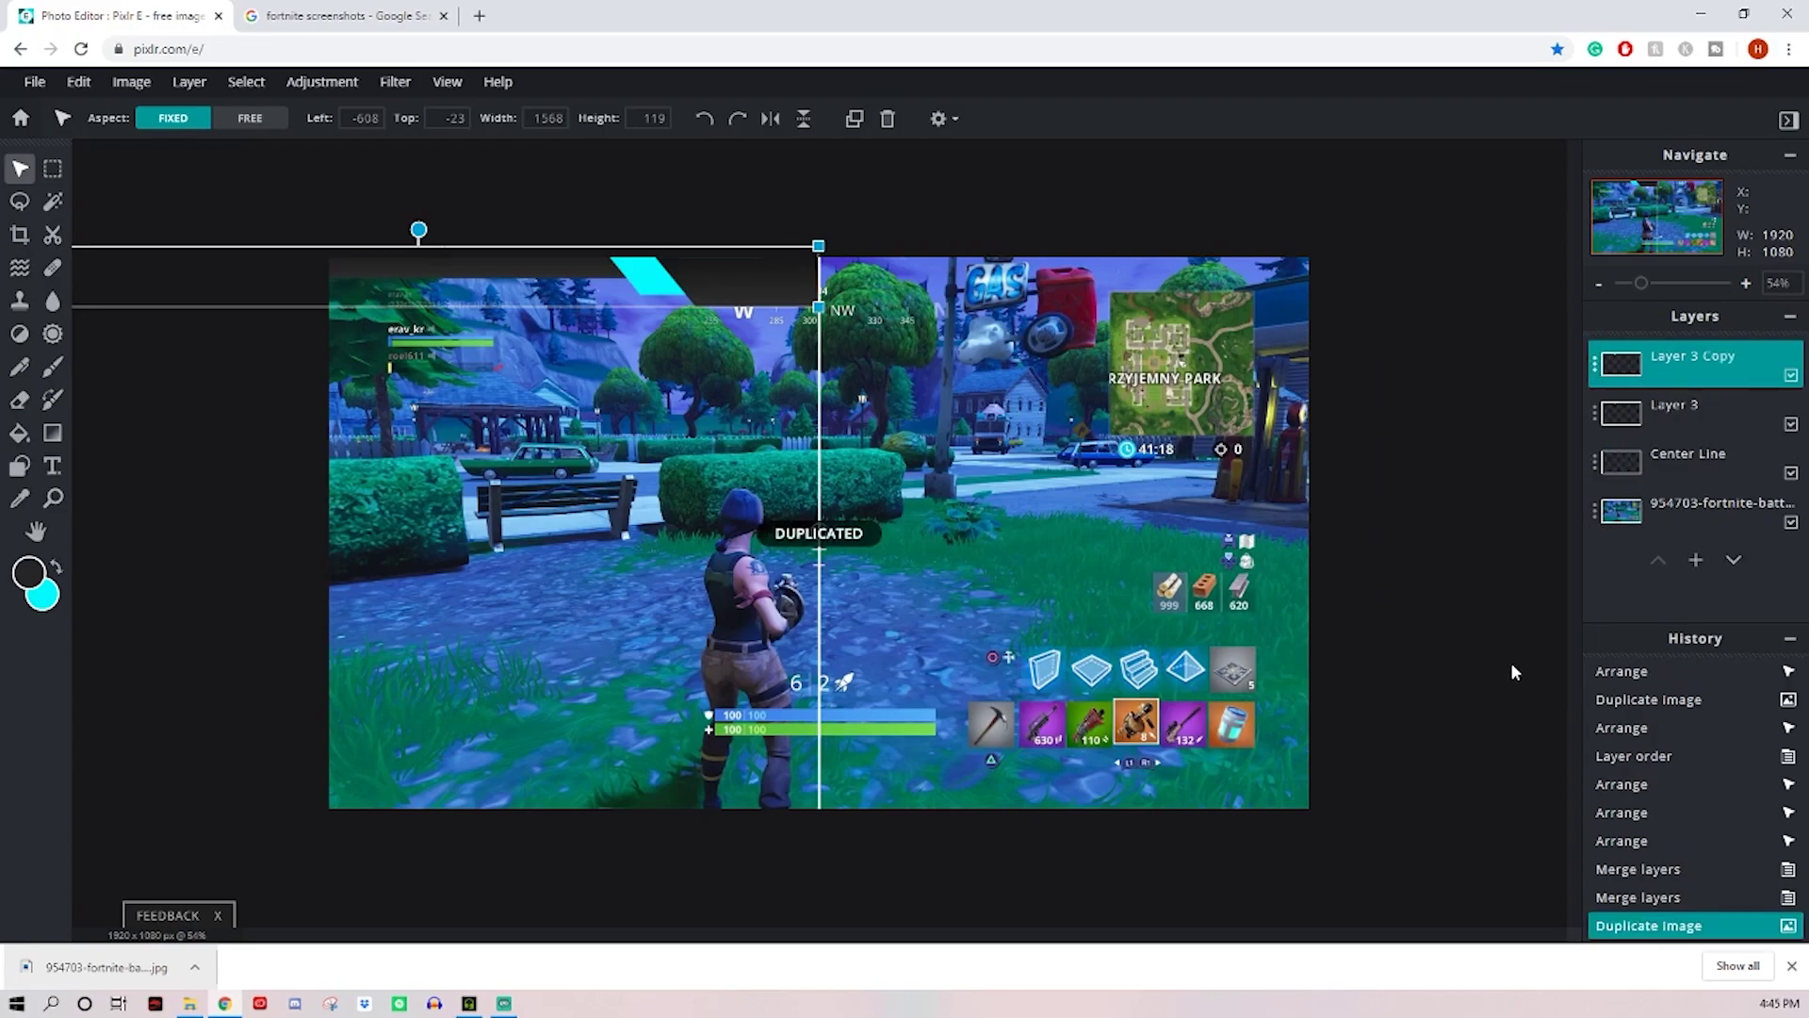
click(771, 121)
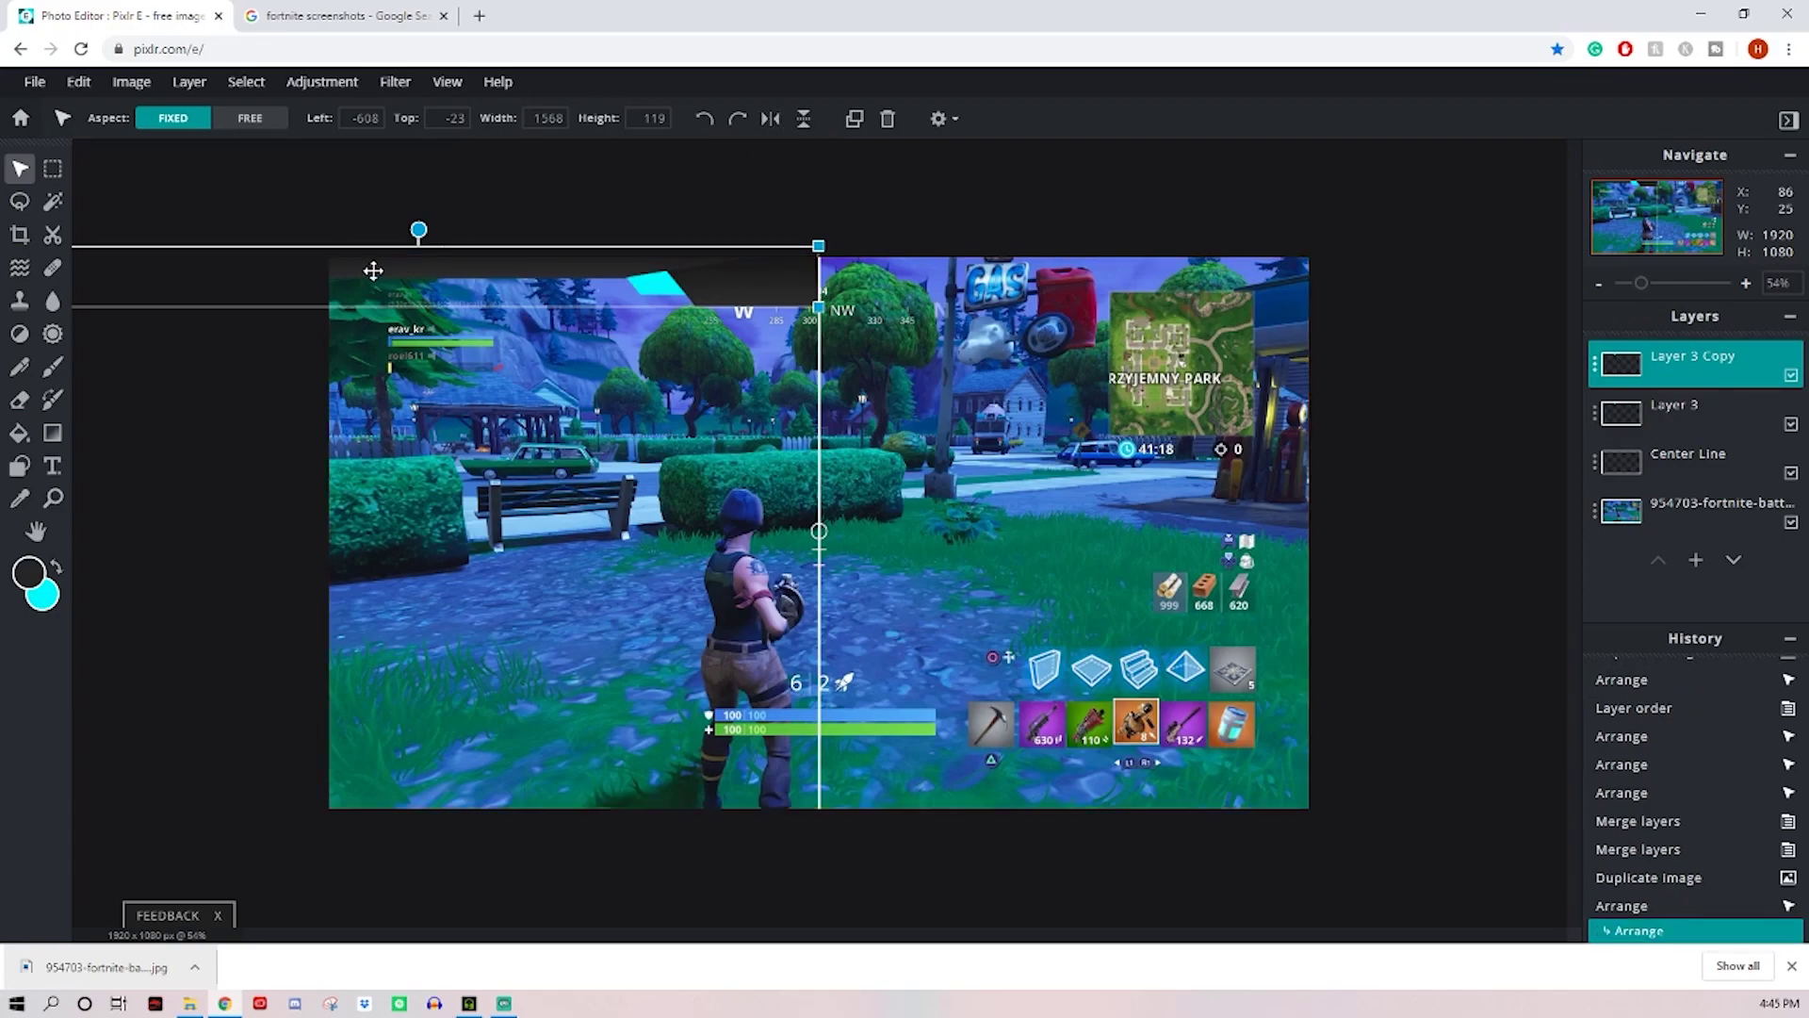
Step: Move the mirrored copy right so it meets the original at the centre line
drag(373, 271, 1223, 271)
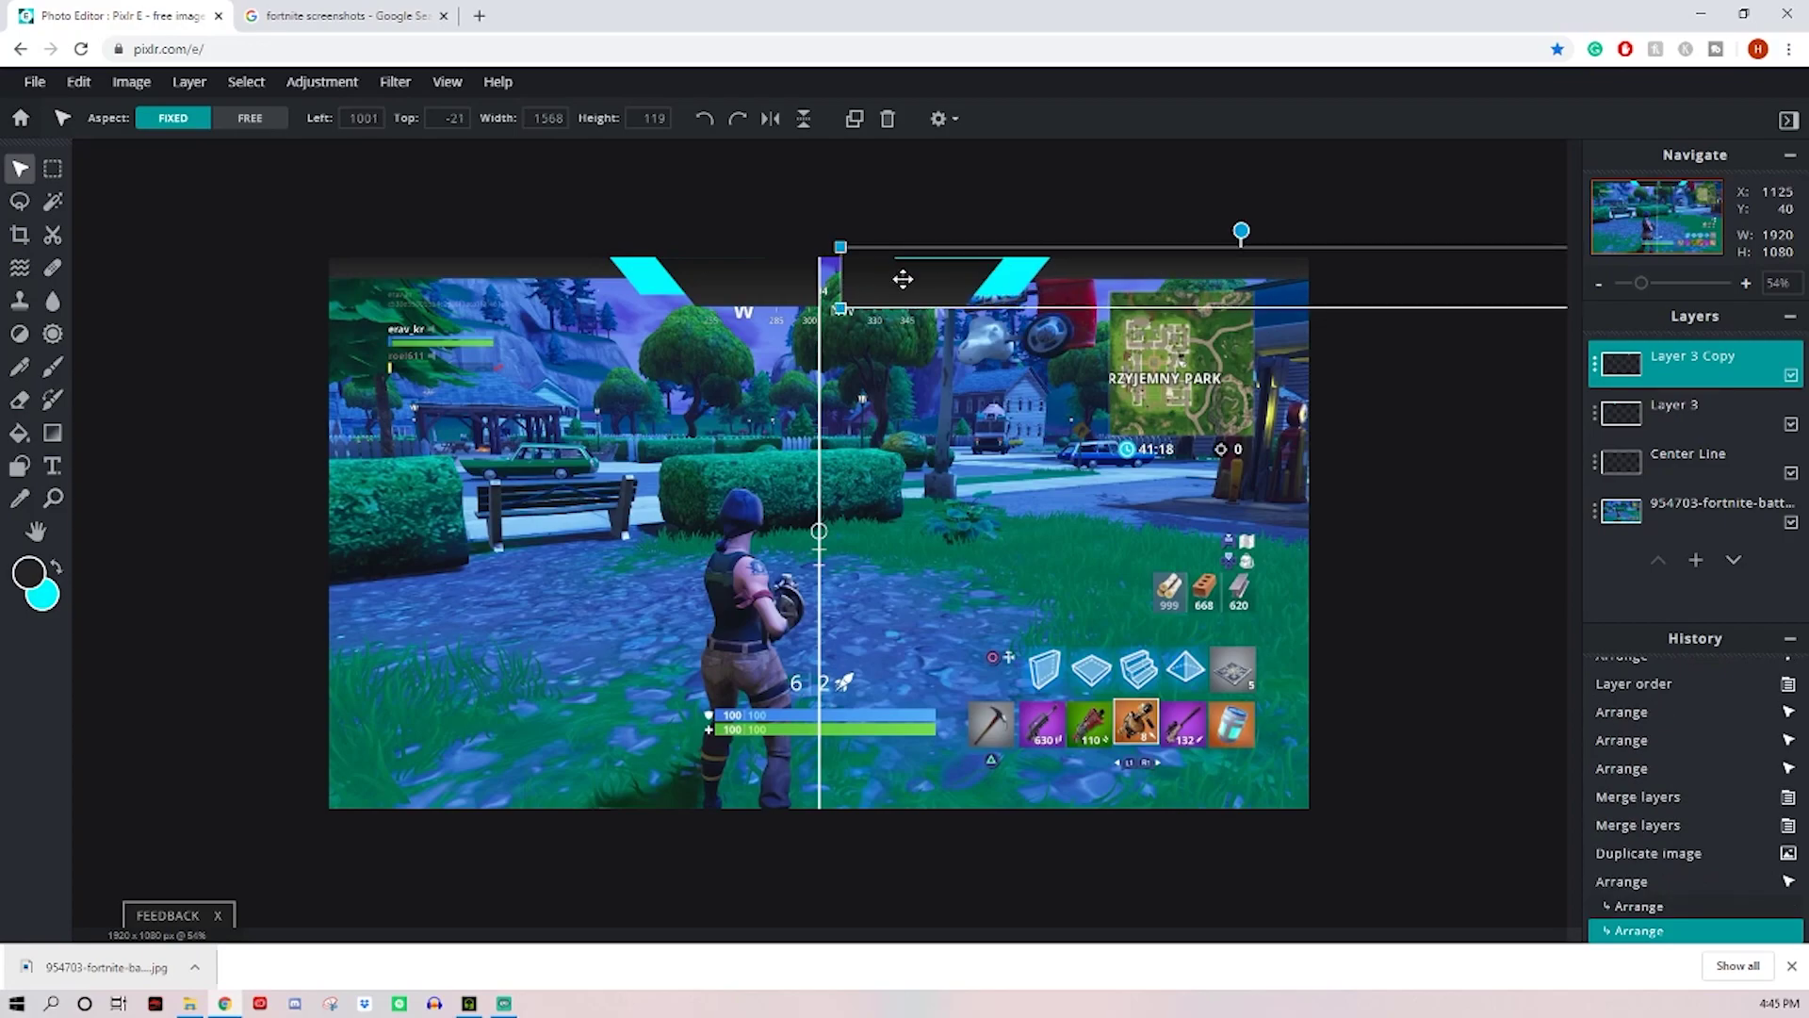
drag(903, 279, 881, 277)
scroll(820, 274, up, 5)
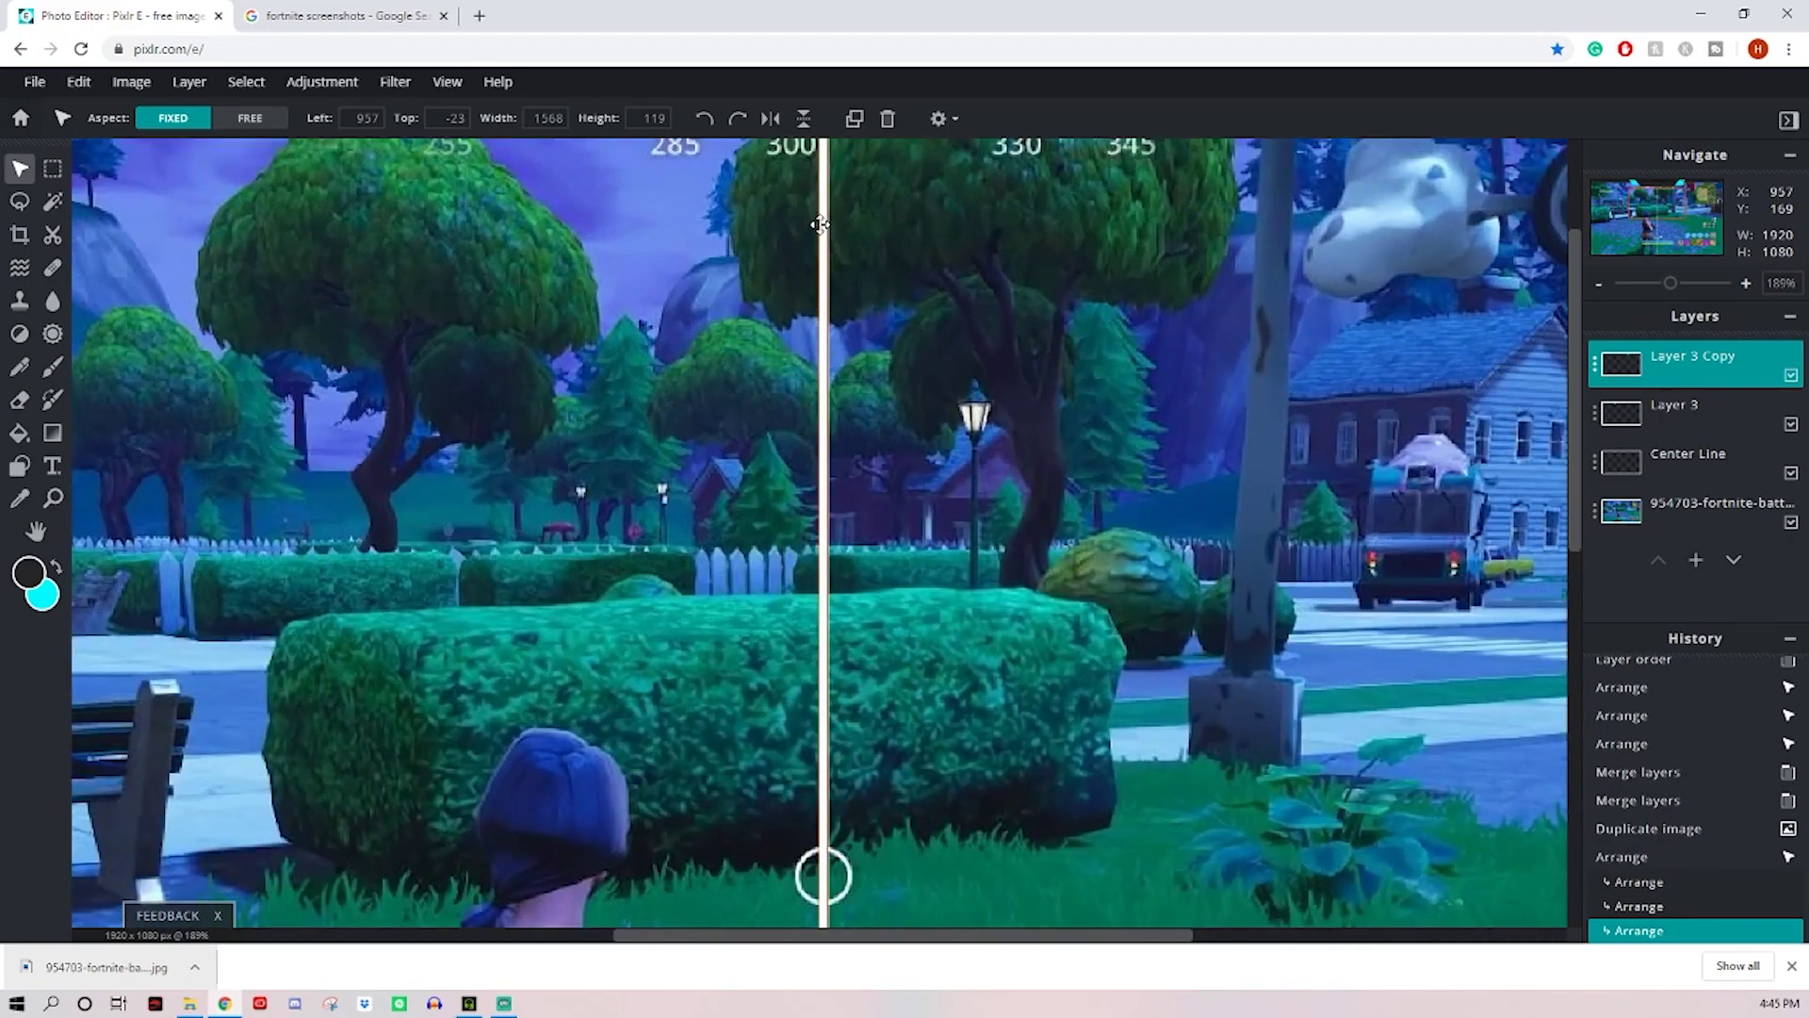
scroll(820, 224, up, 2)
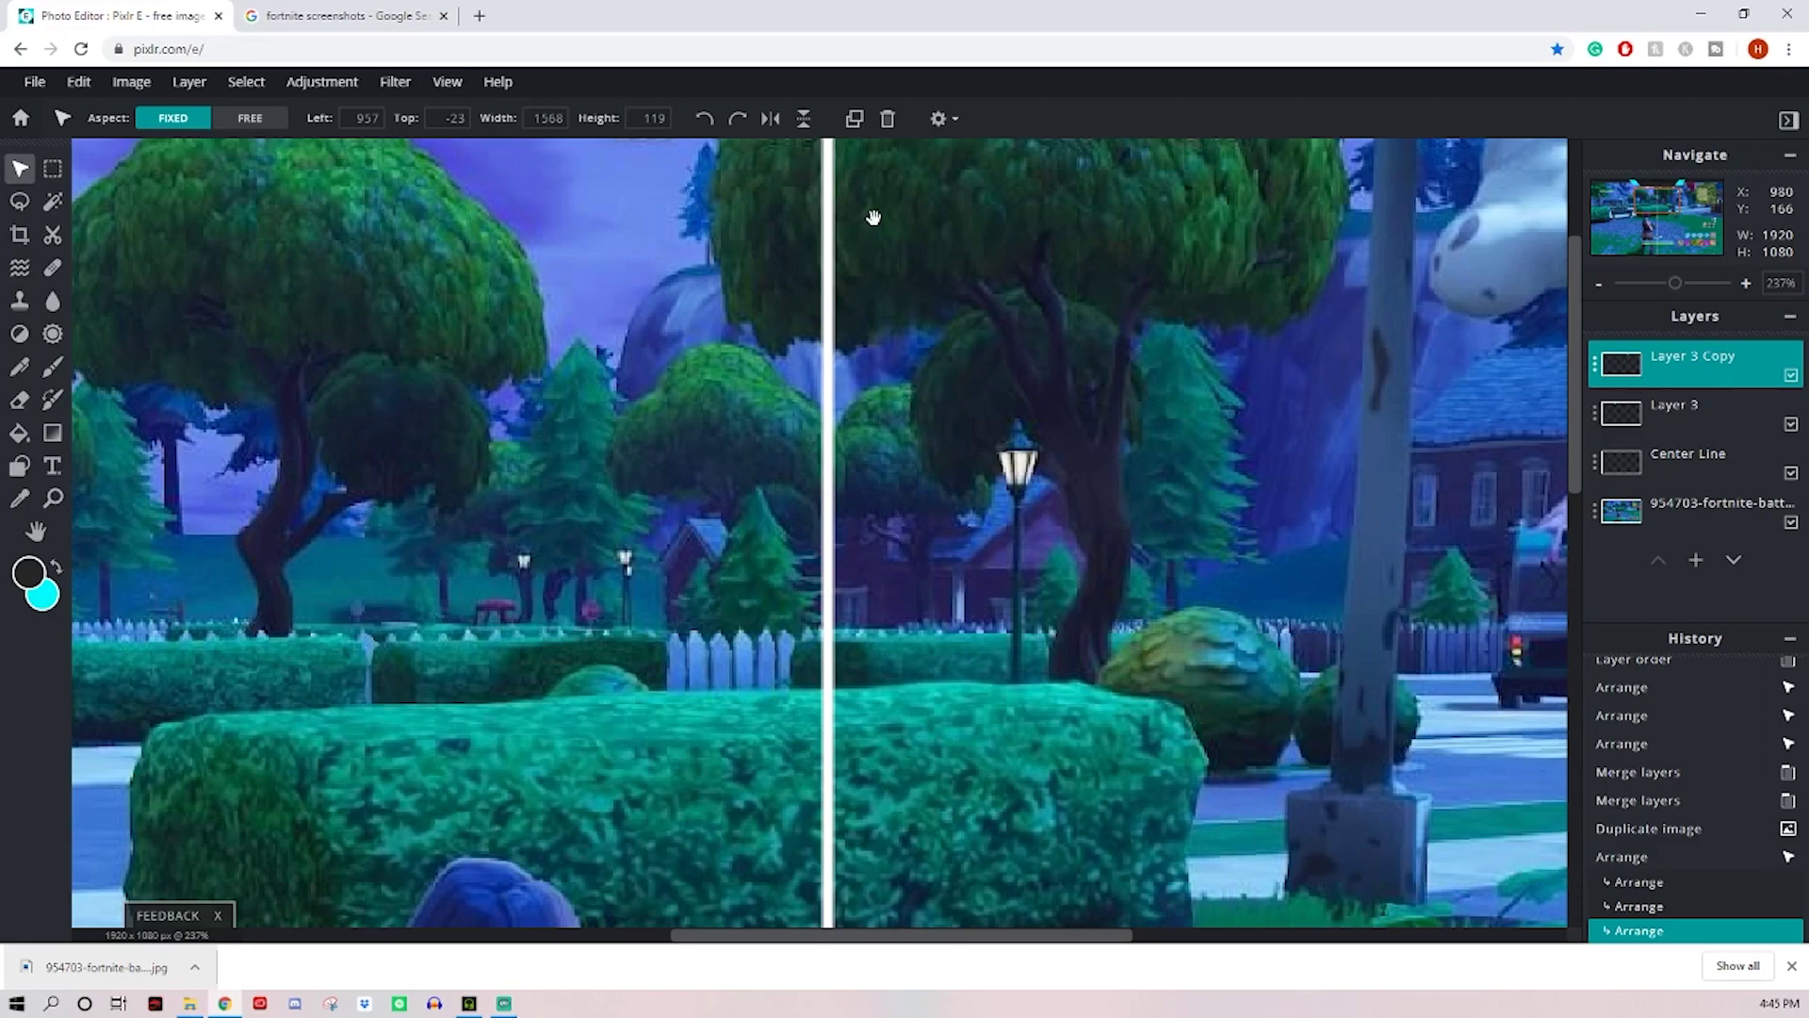
drag(874, 217, 851, 524)
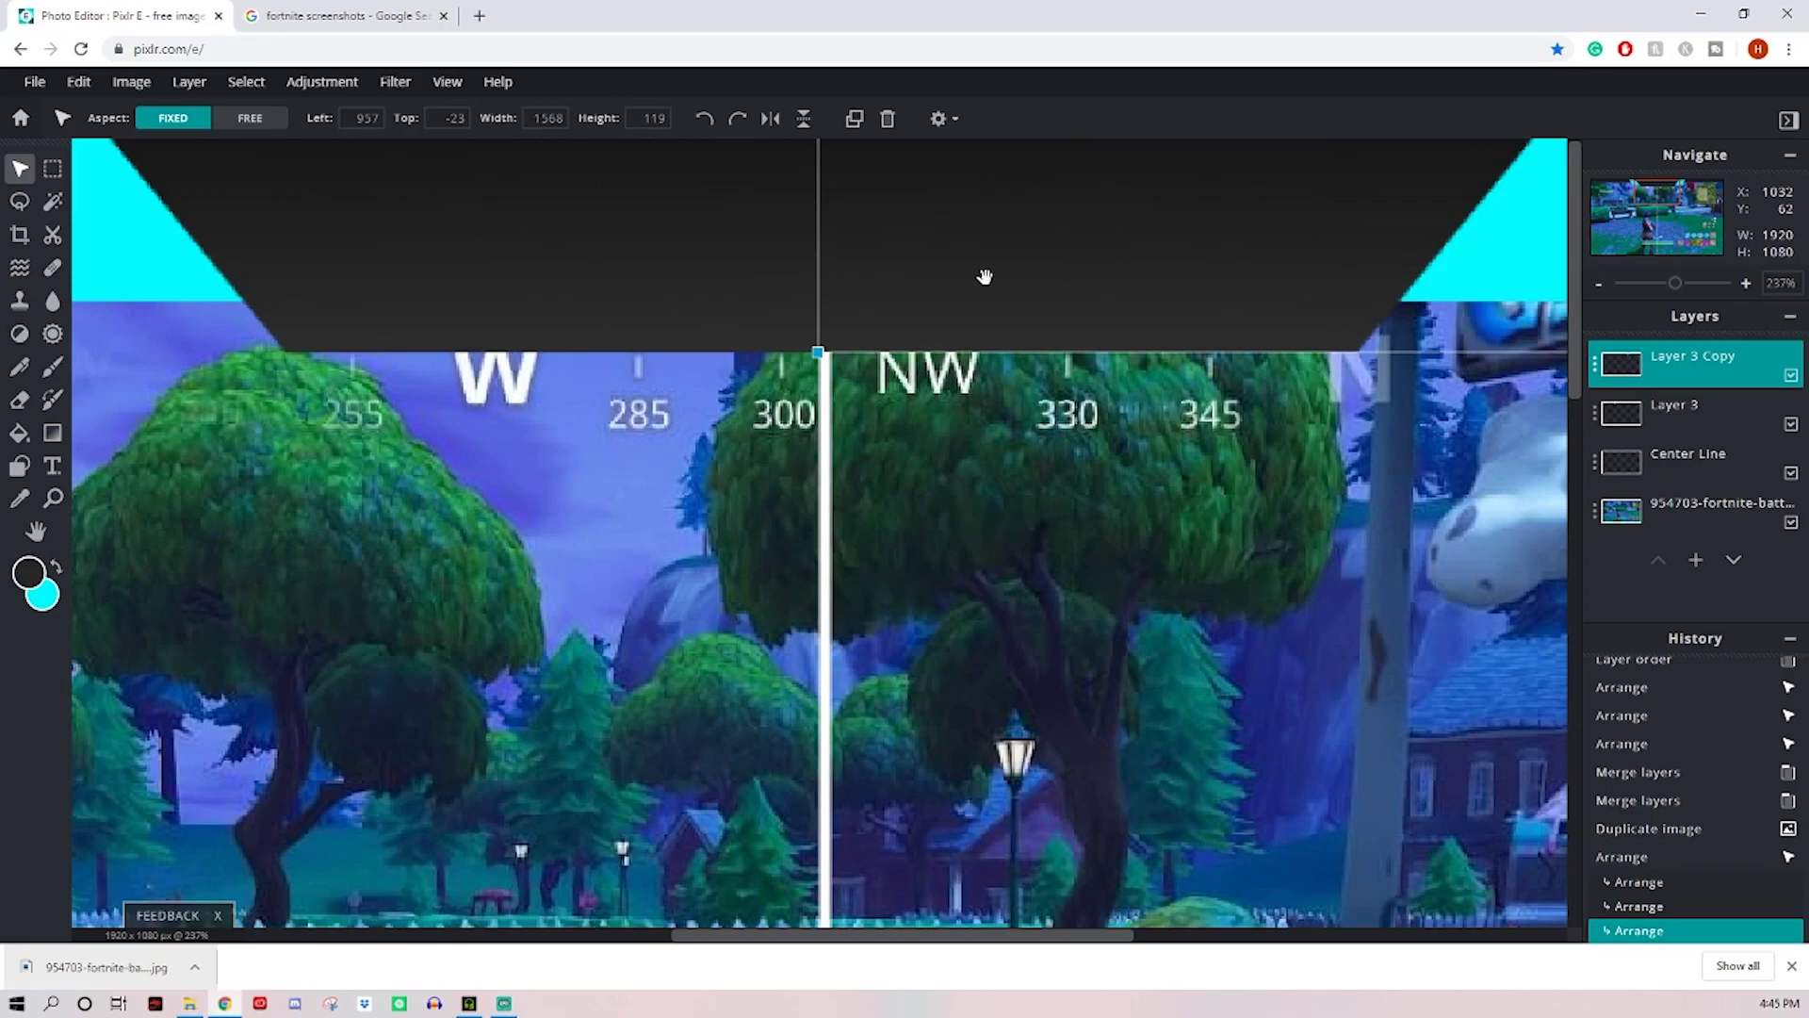
drag(964, 255, 945, 254)
click(953, 415)
scroll(954, 420, down, 3)
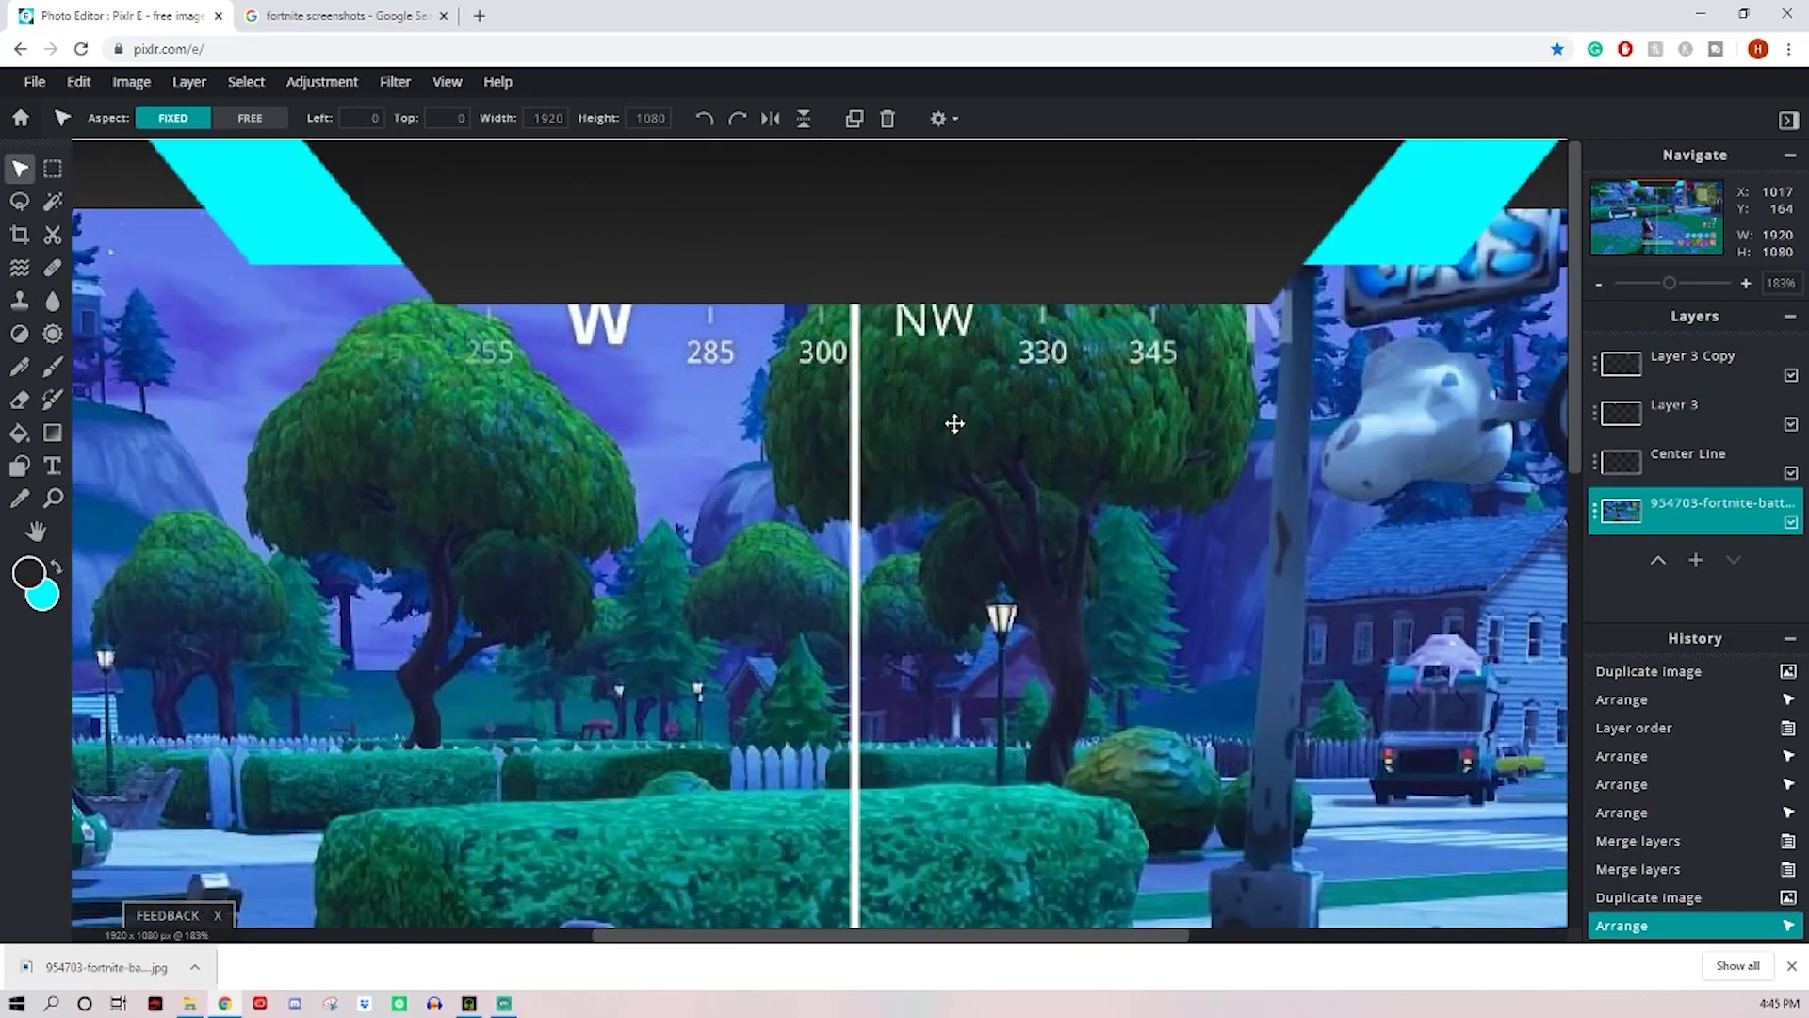
scroll(954, 423, down, 4)
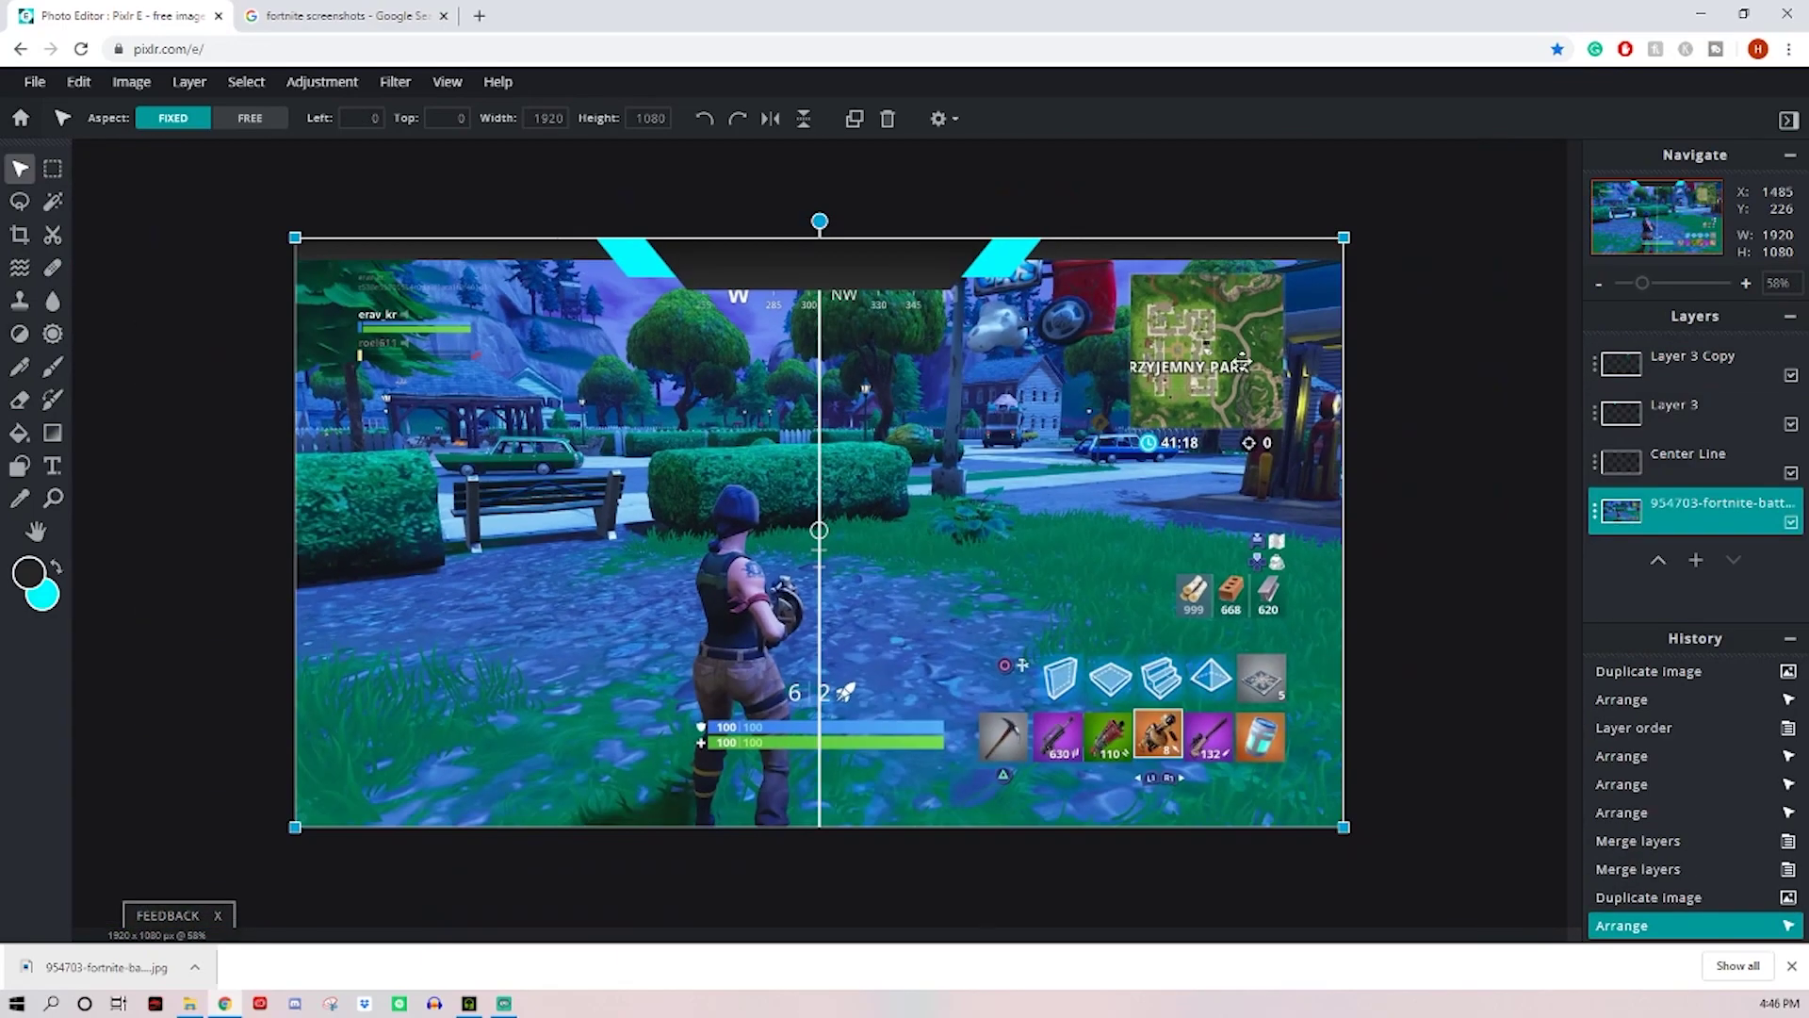
Step: Merge Layer 3 Copy down so both banner halves form one layer
click(1494, 372)
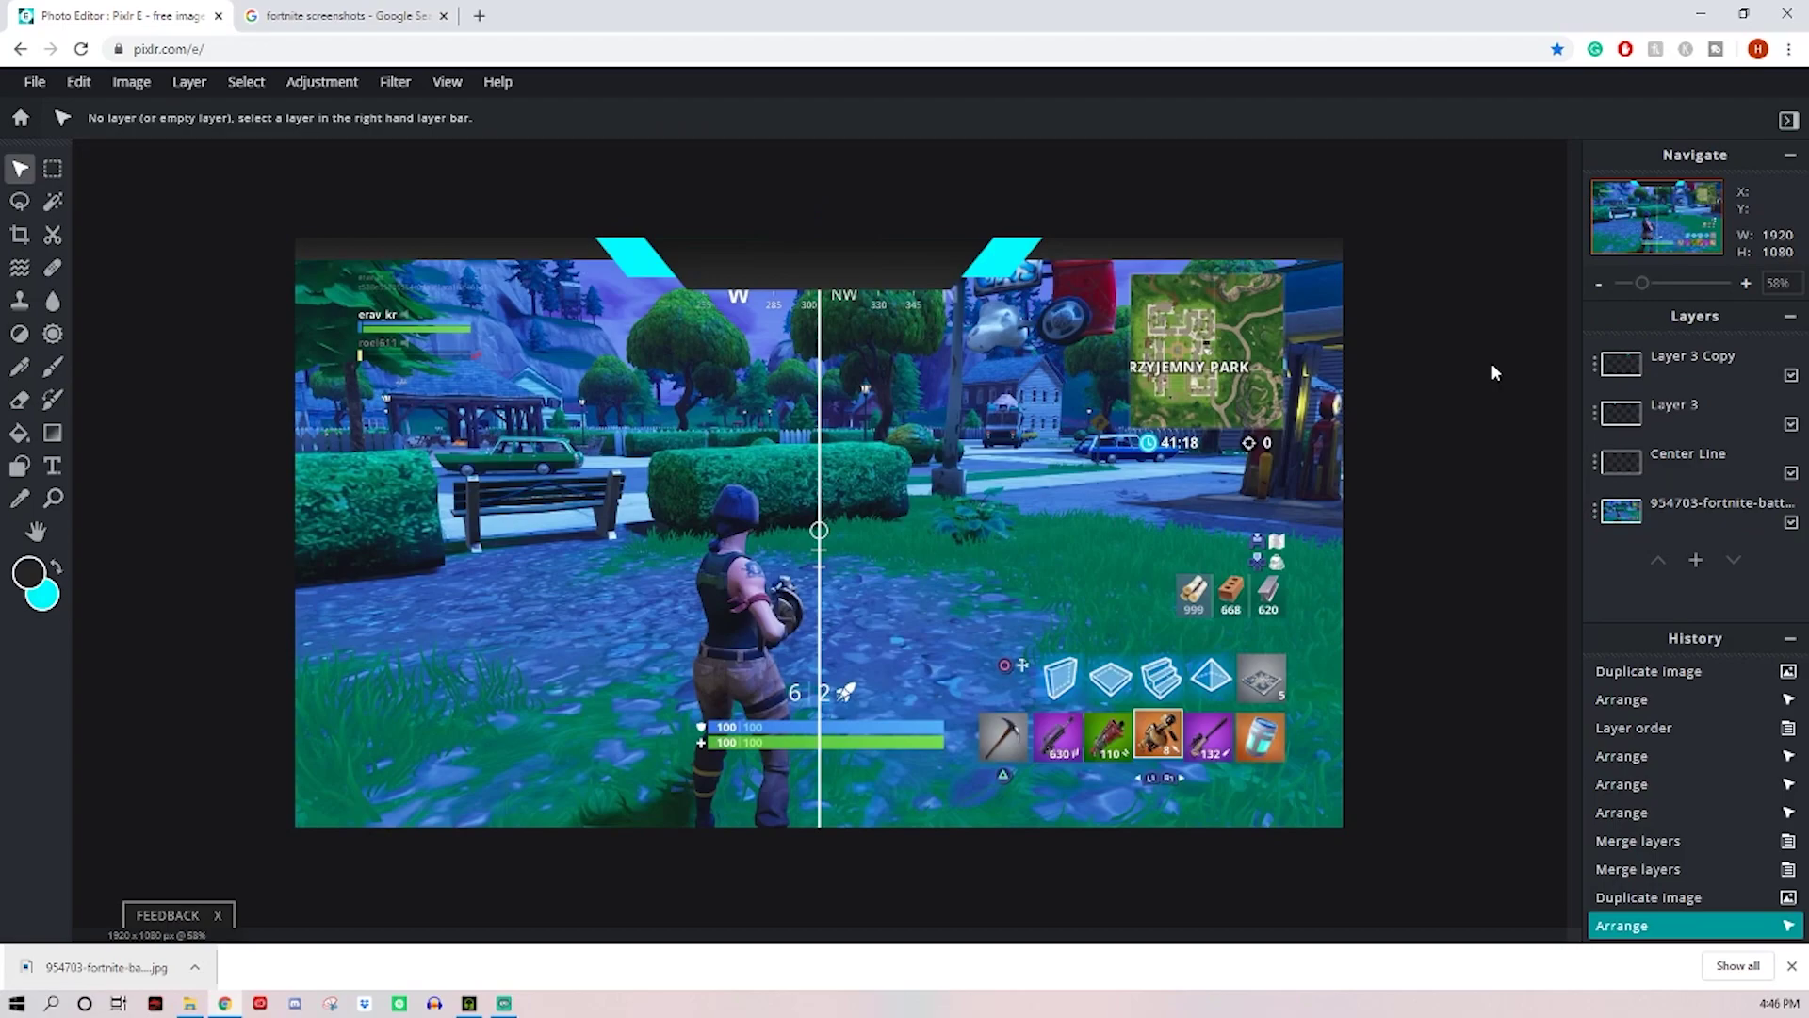
click(1665, 358)
click(1596, 368)
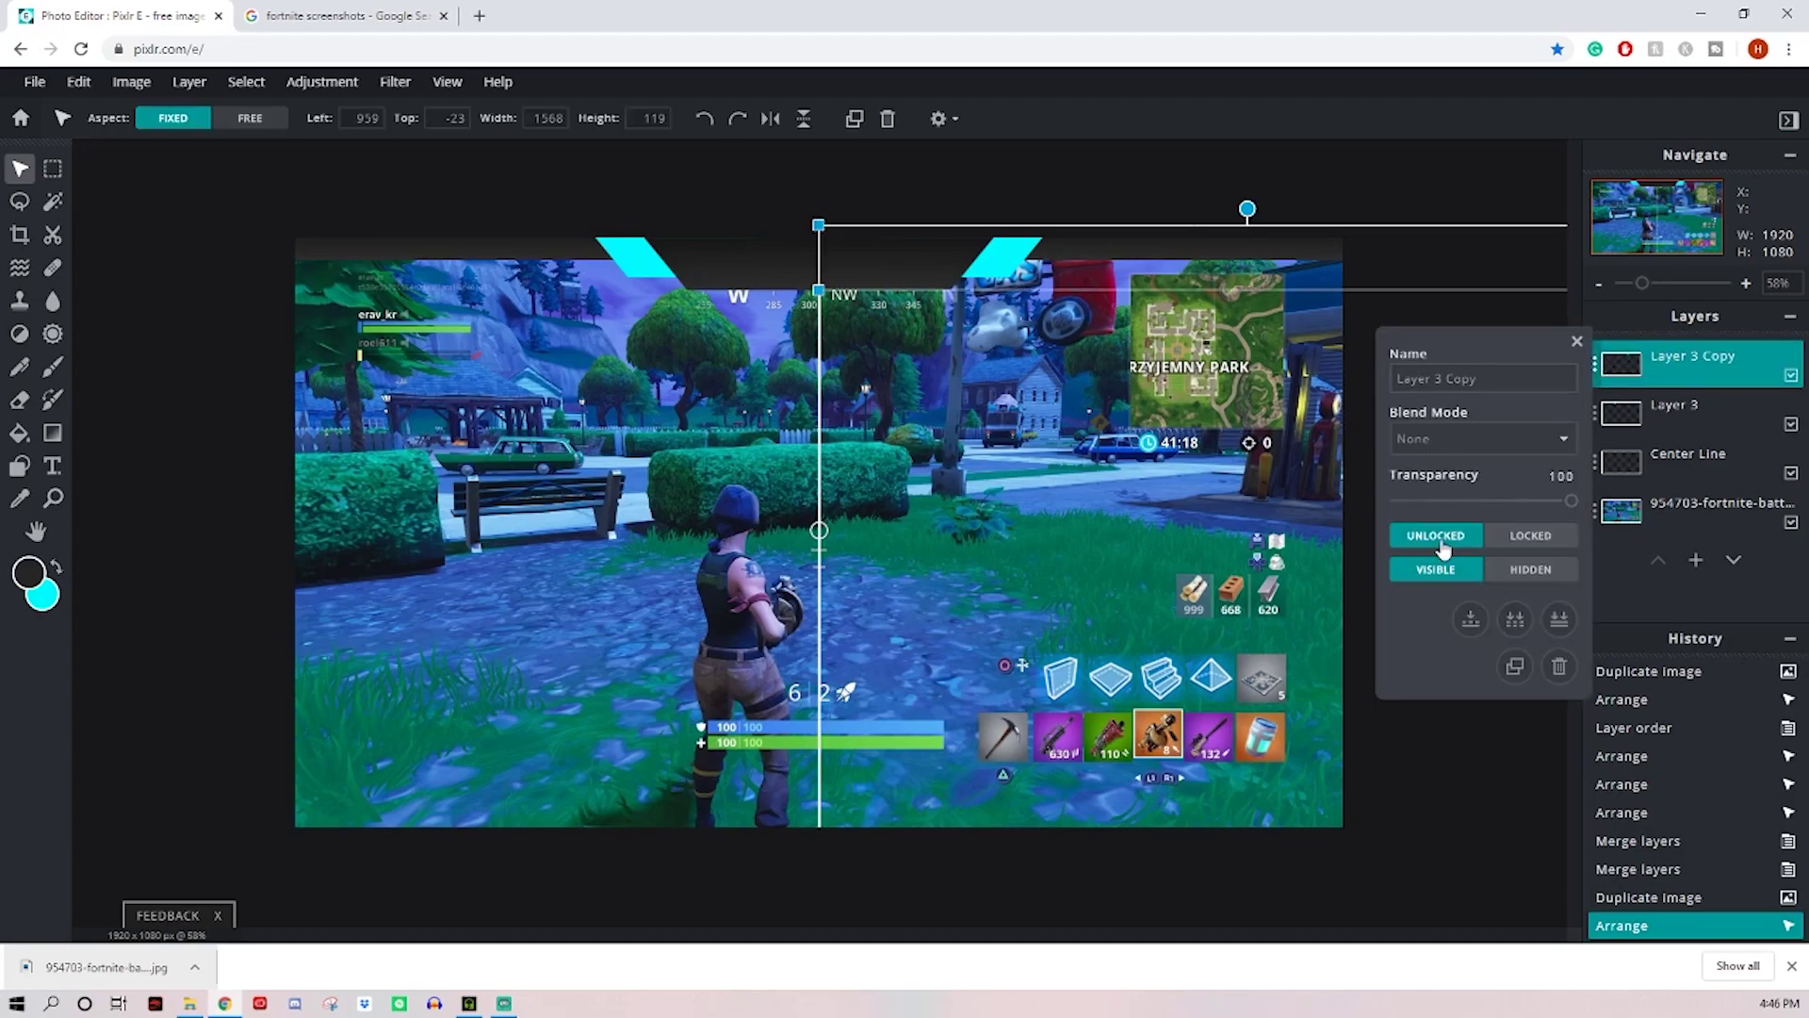
click(1471, 618)
drag(806, 312, 844, 258)
click(198, 452)
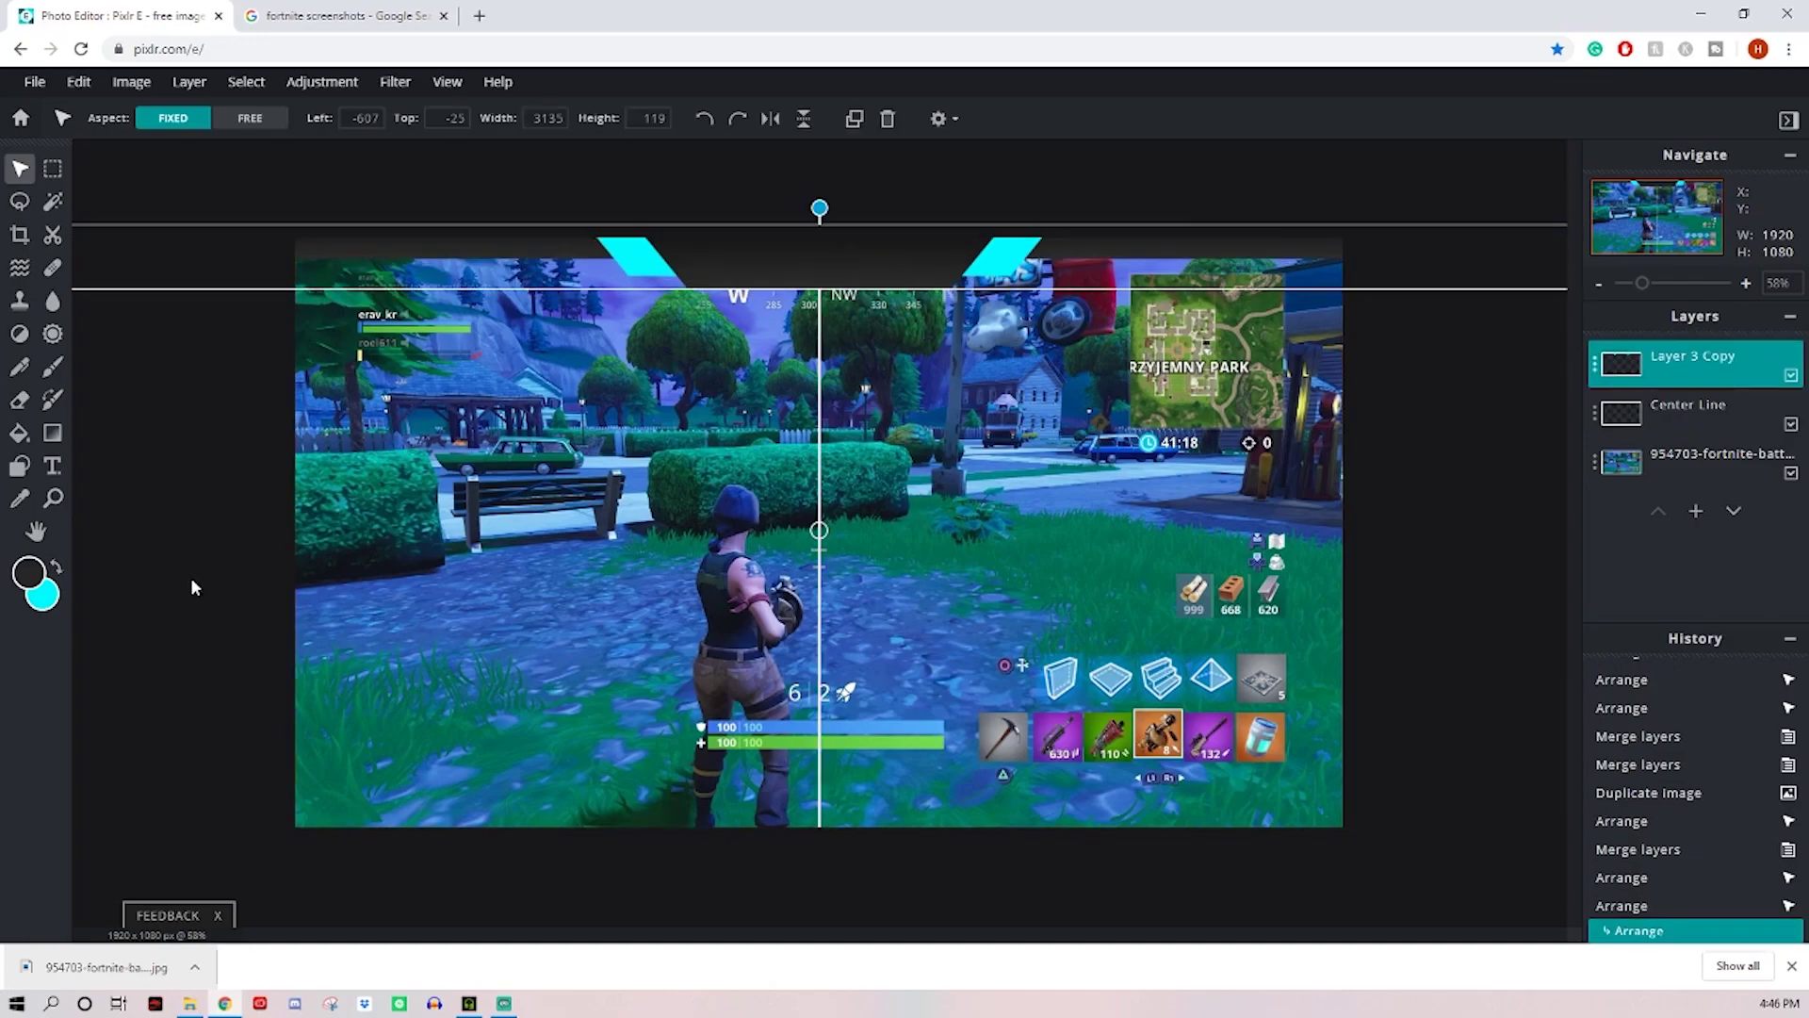
Step: Enlarge the merged banner to 3843×146 across the top edge
scroll(833, 268, down, 2)
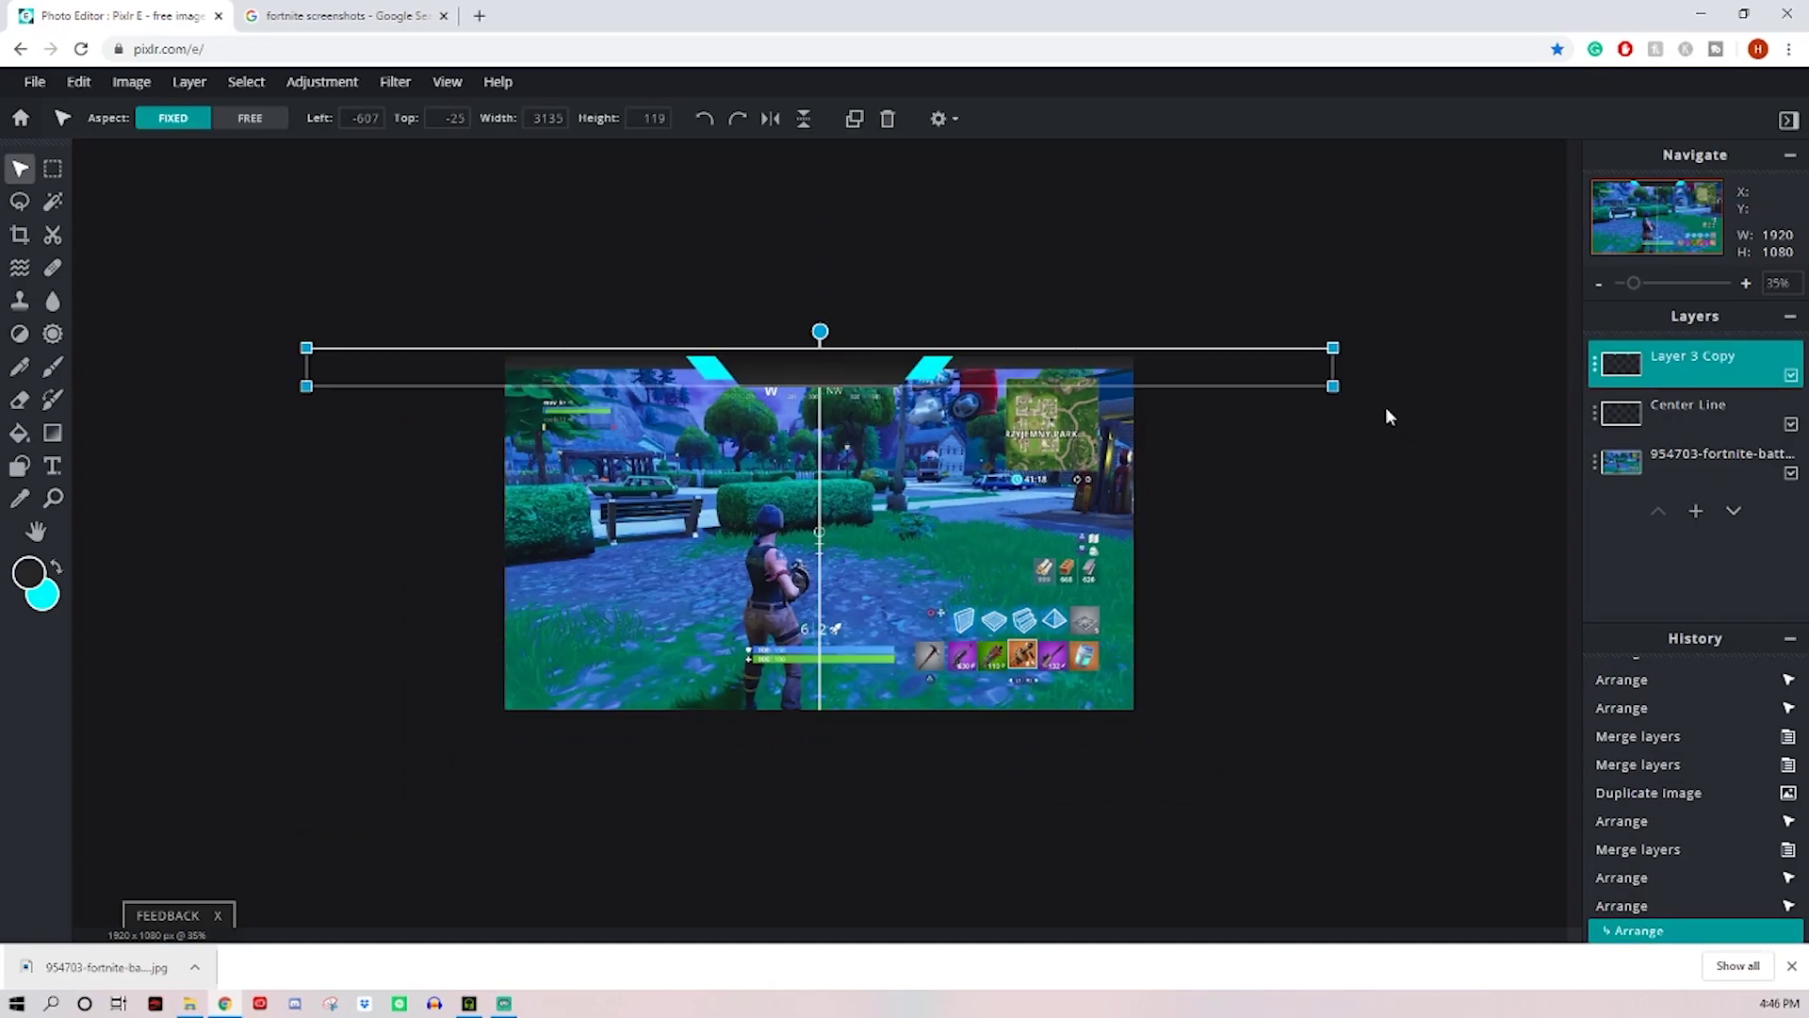
drag(1331, 385, 1637, 581)
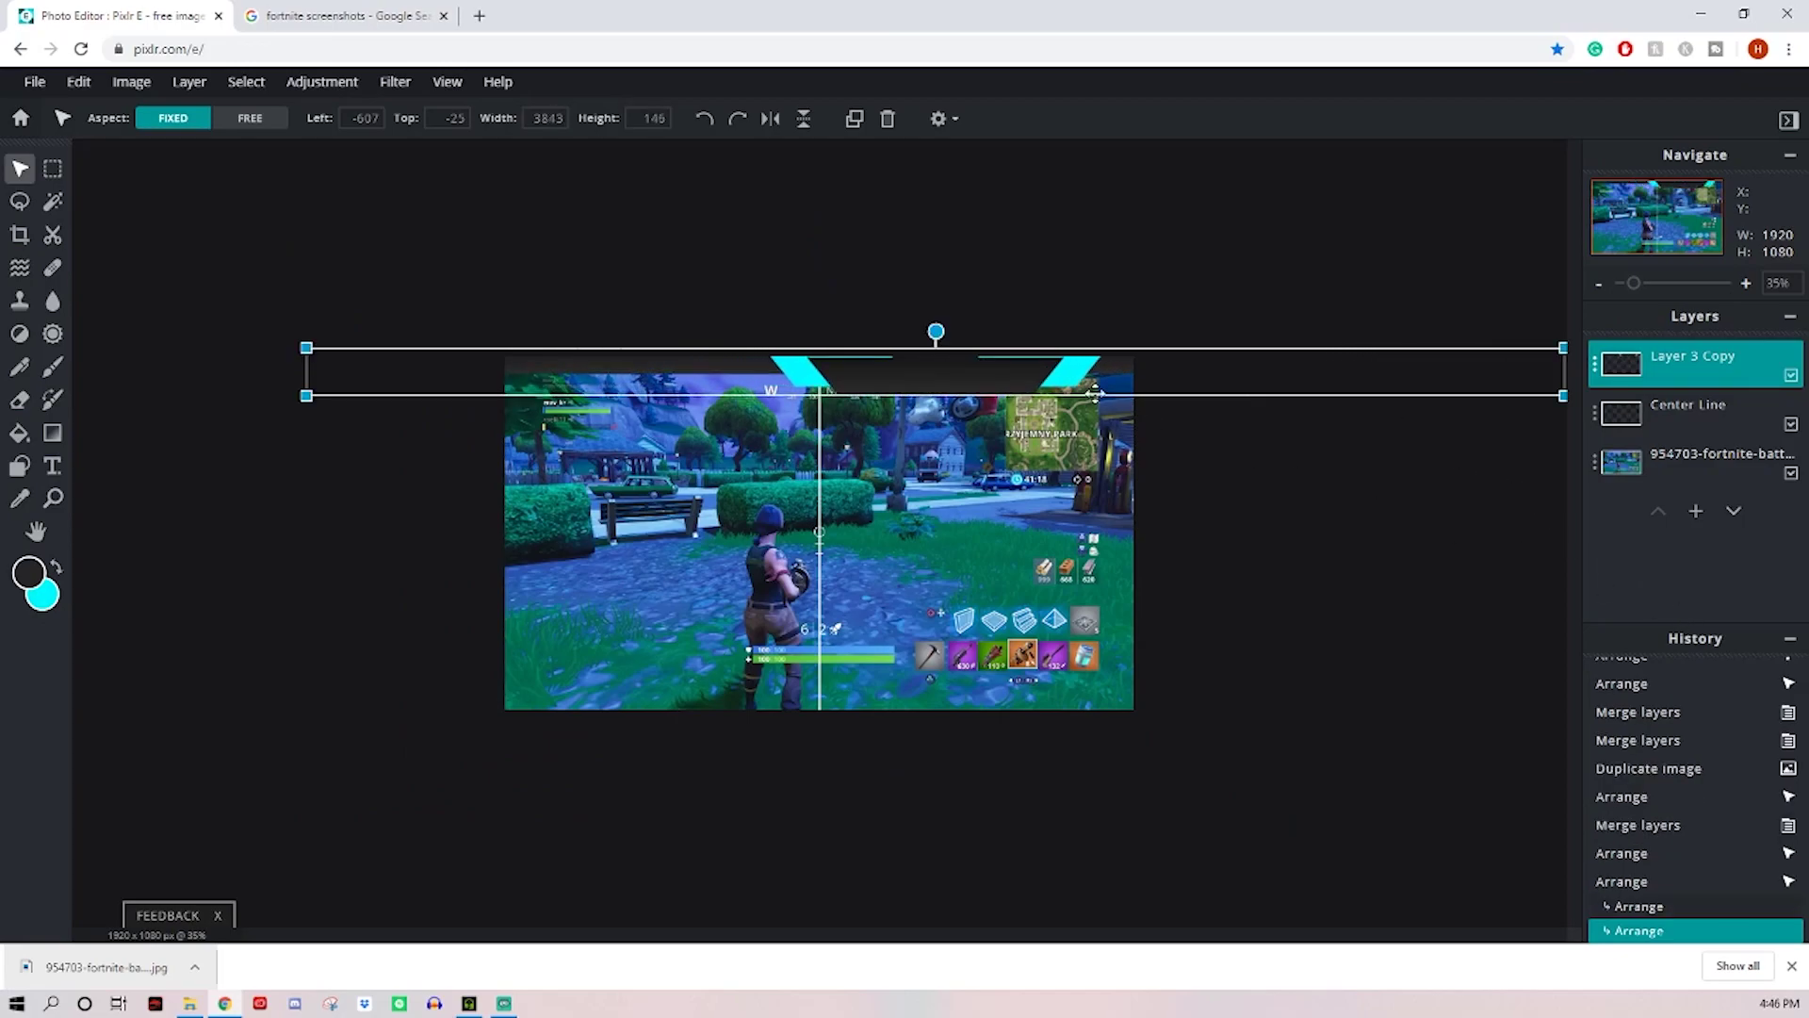
drag(1095, 394, 1446, 396)
key(ctrl+z)
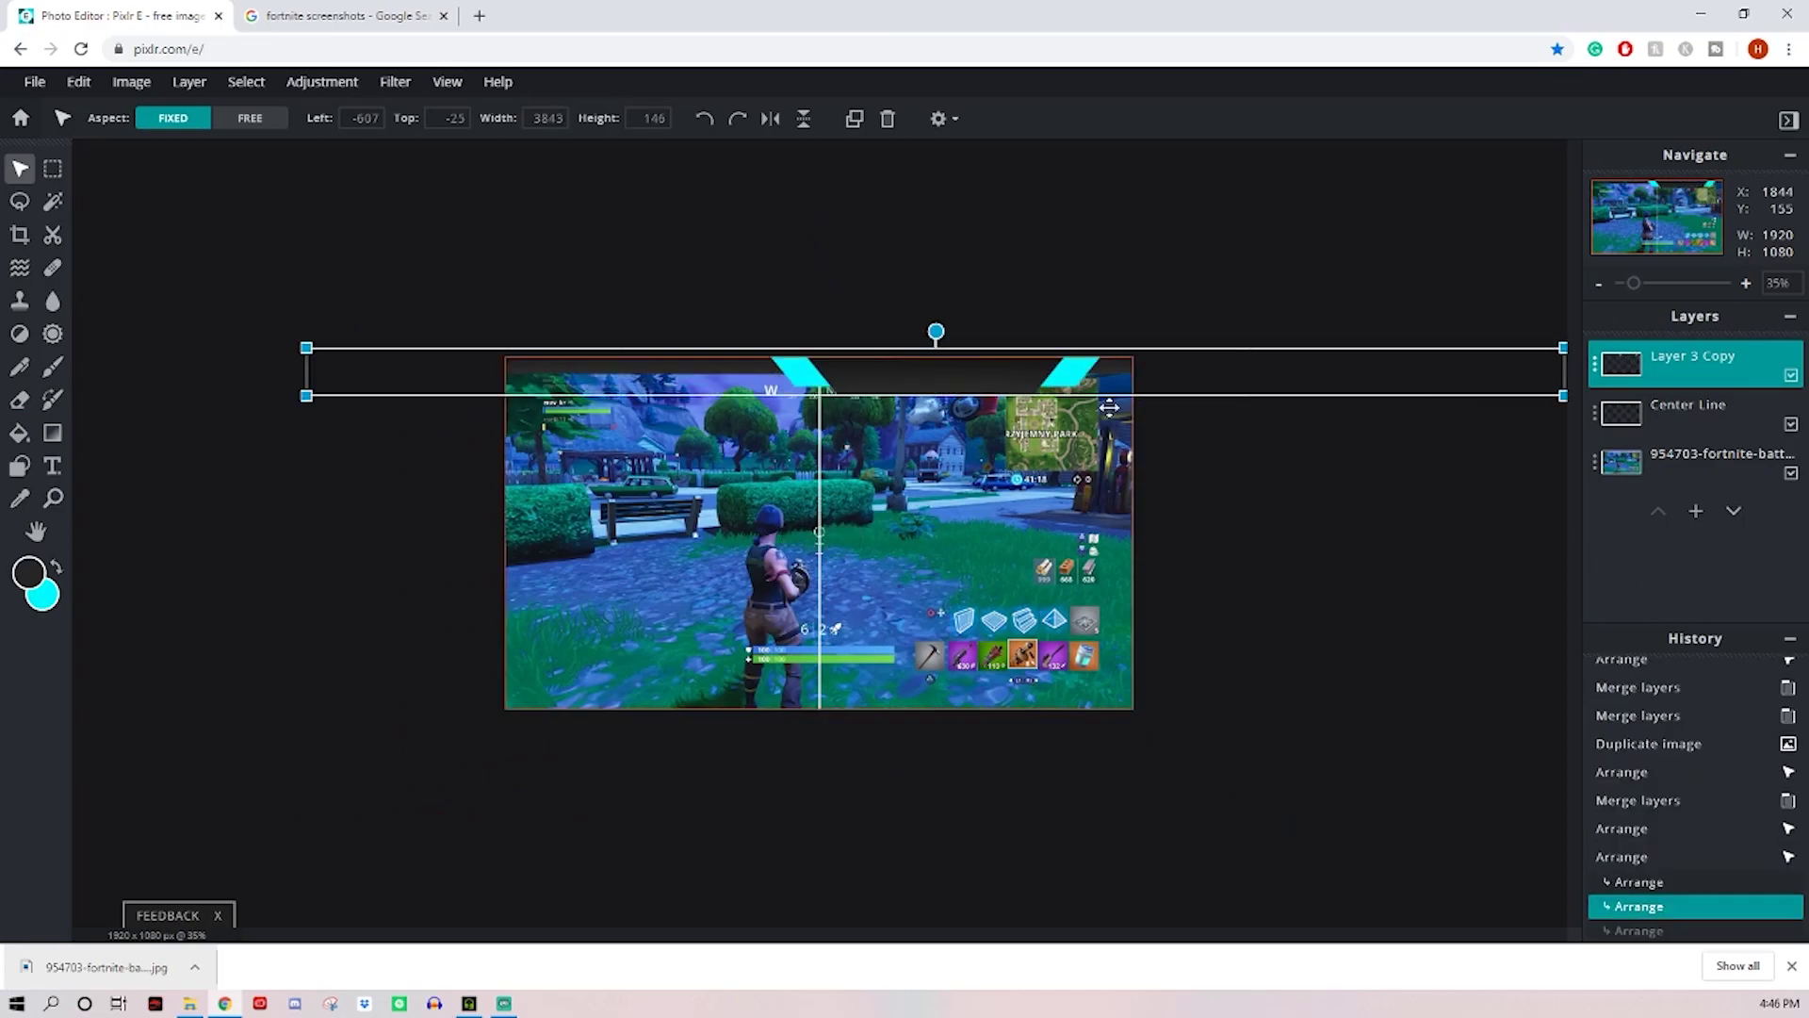
click(1476, 745)
scroll(1476, 745, up, 3)
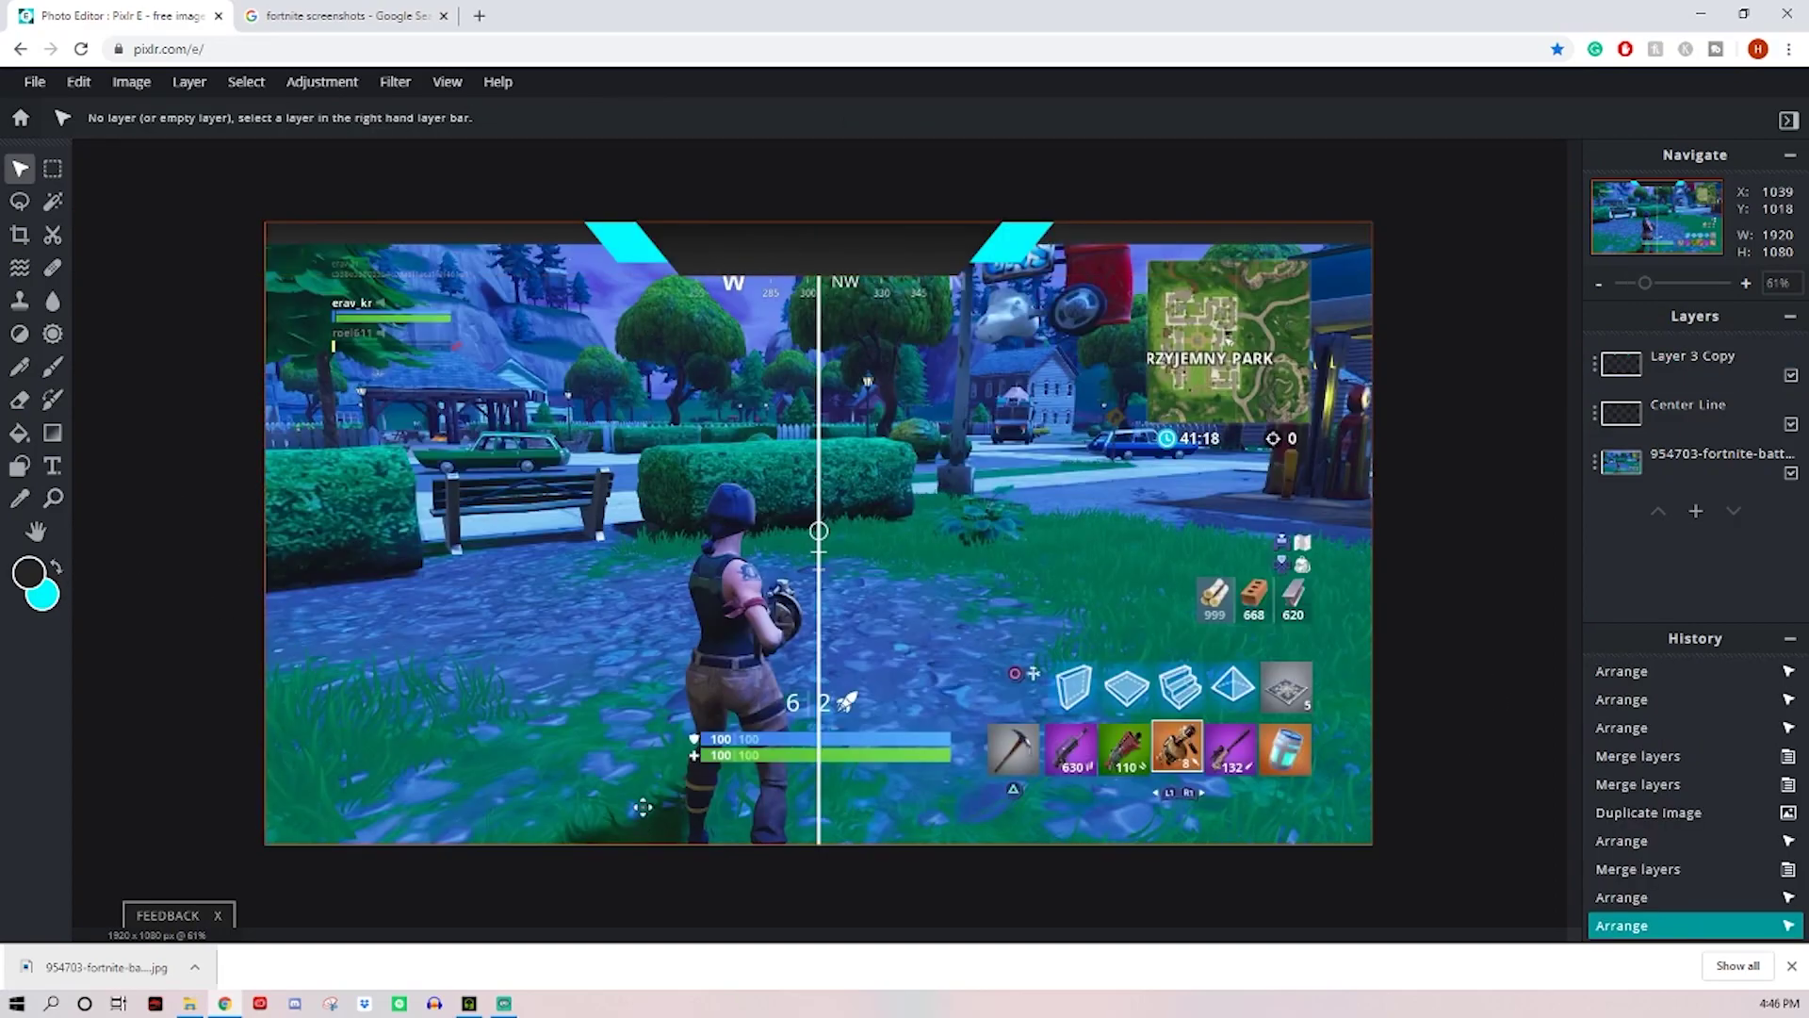
Step: Add empty Layer 7 and select a thin strip along the image's bottom edge
click(53, 168)
click(1693, 514)
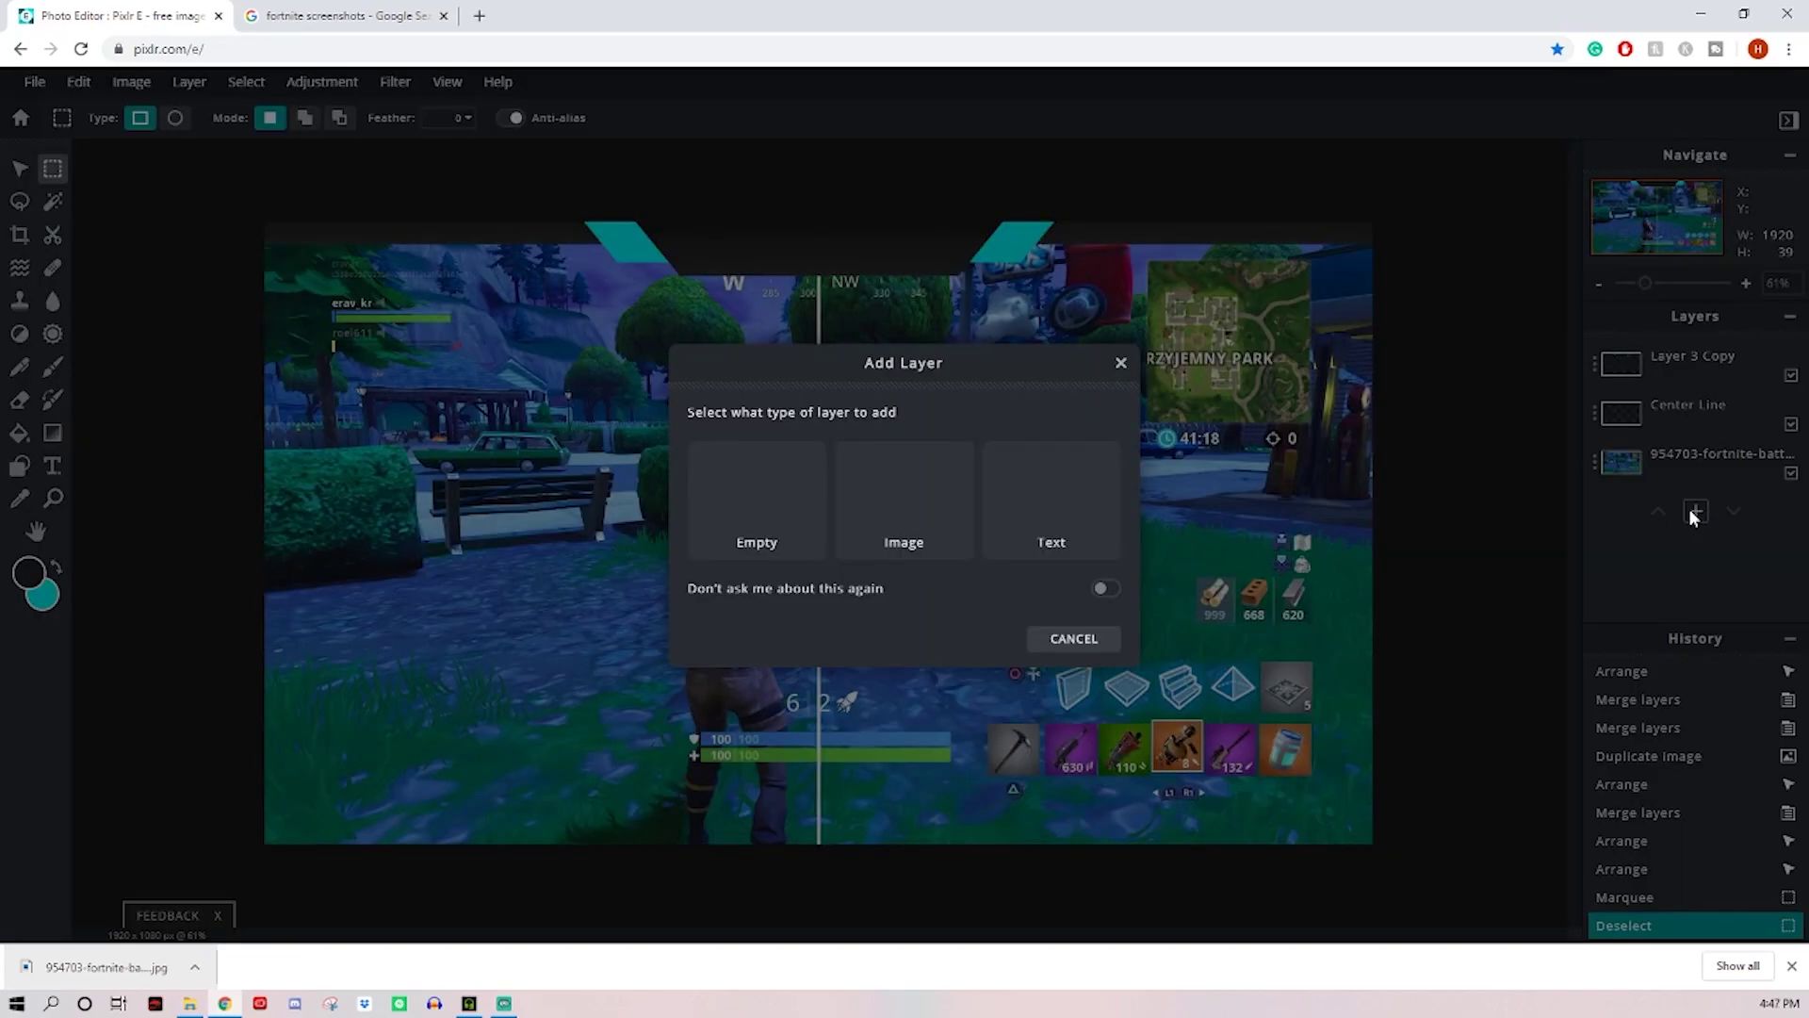
click(755, 494)
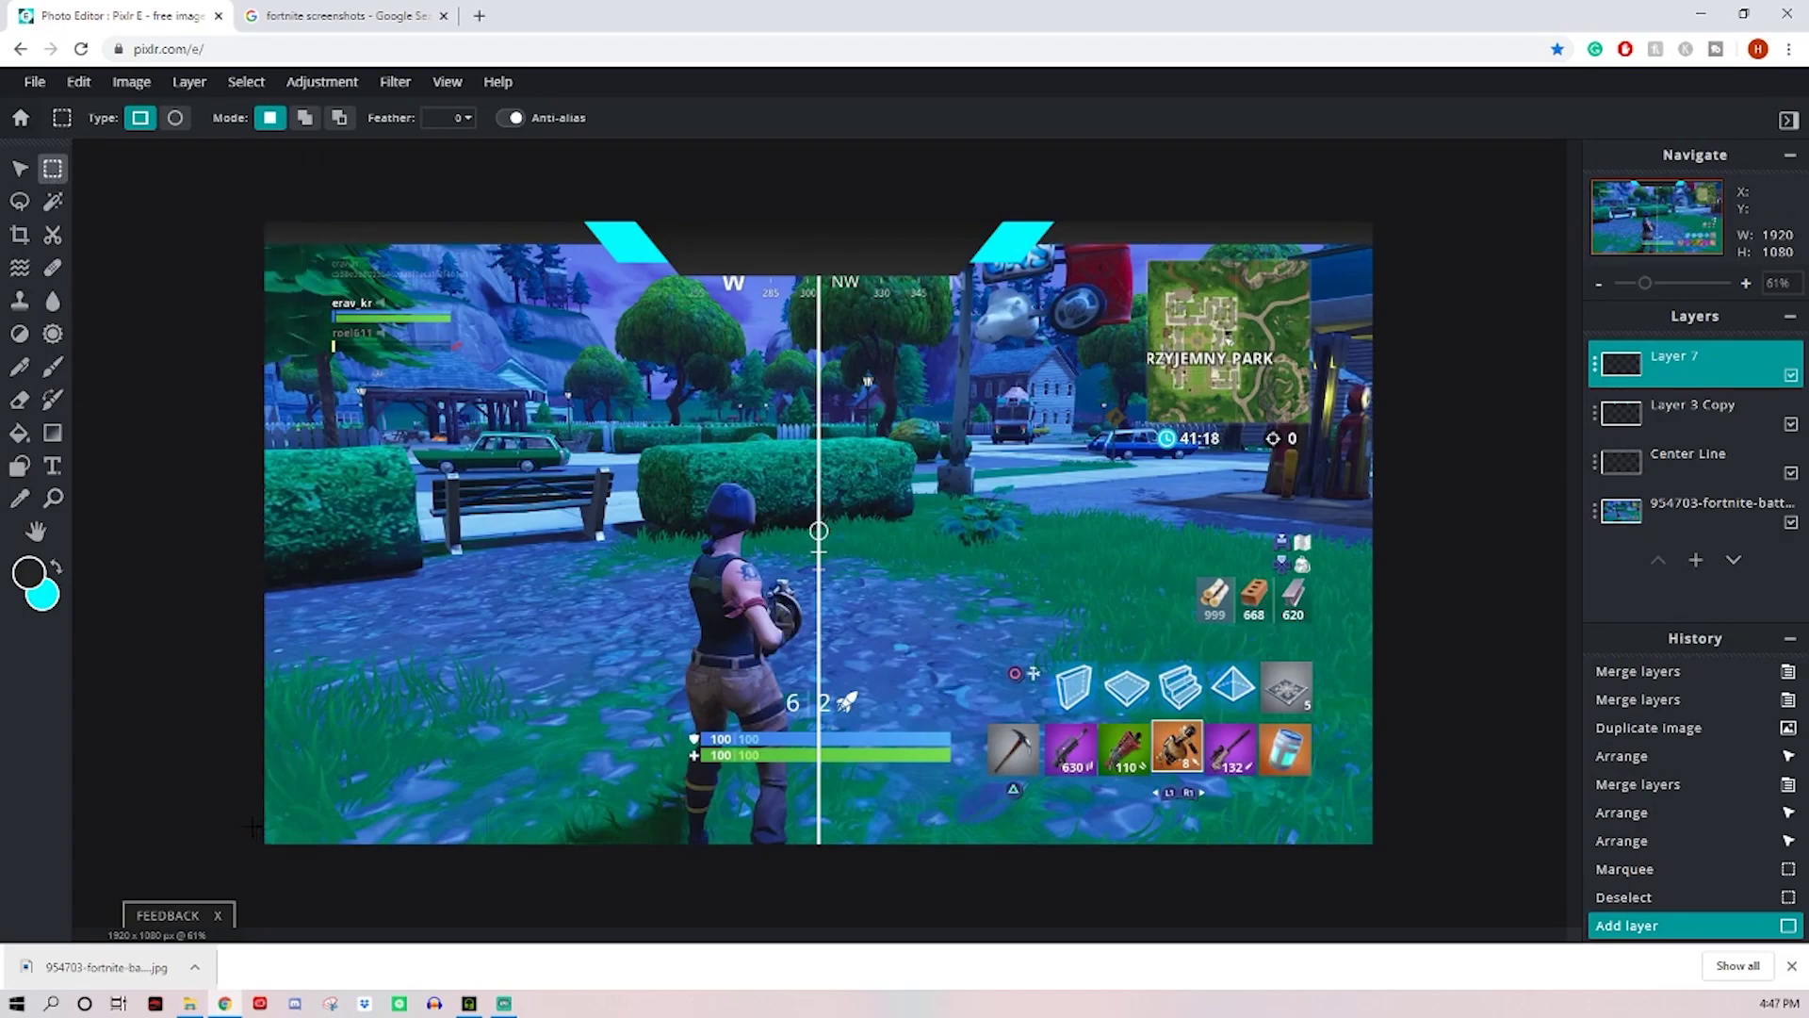
drag(253, 826, 1392, 852)
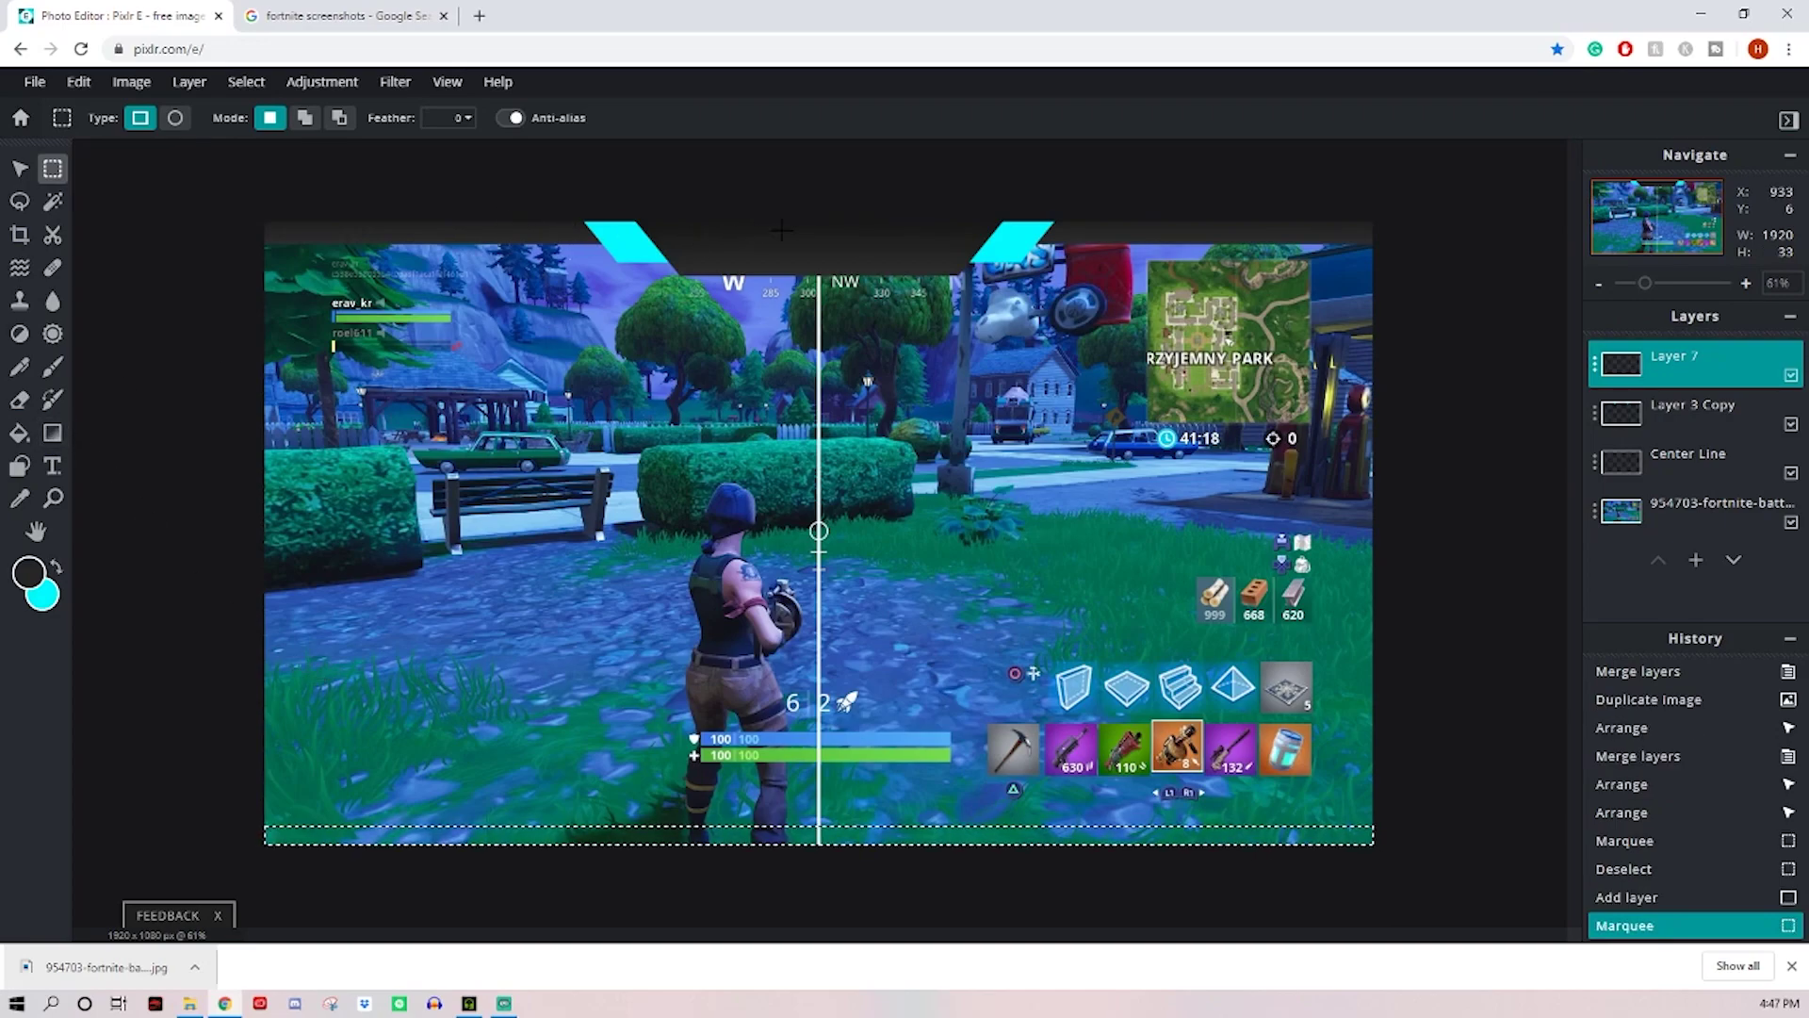
Step: Fill the bottom strip with dark colour and deselect it
click(18, 434)
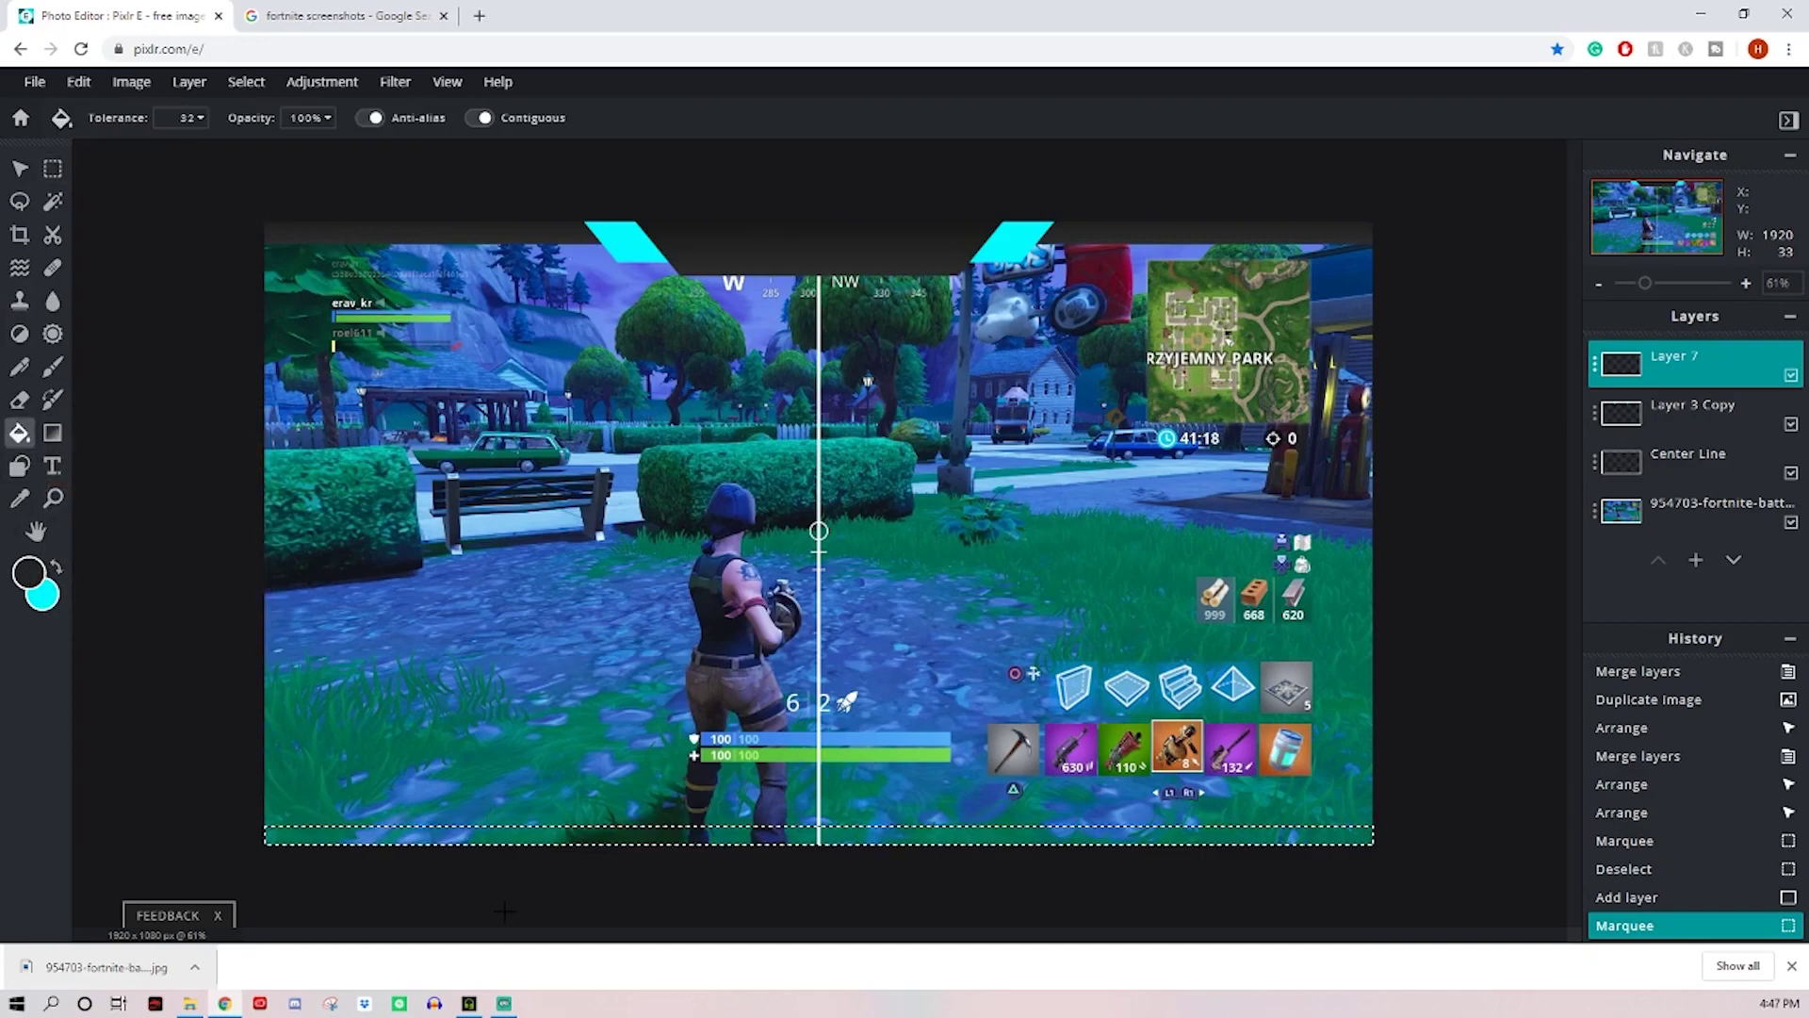
click(505, 835)
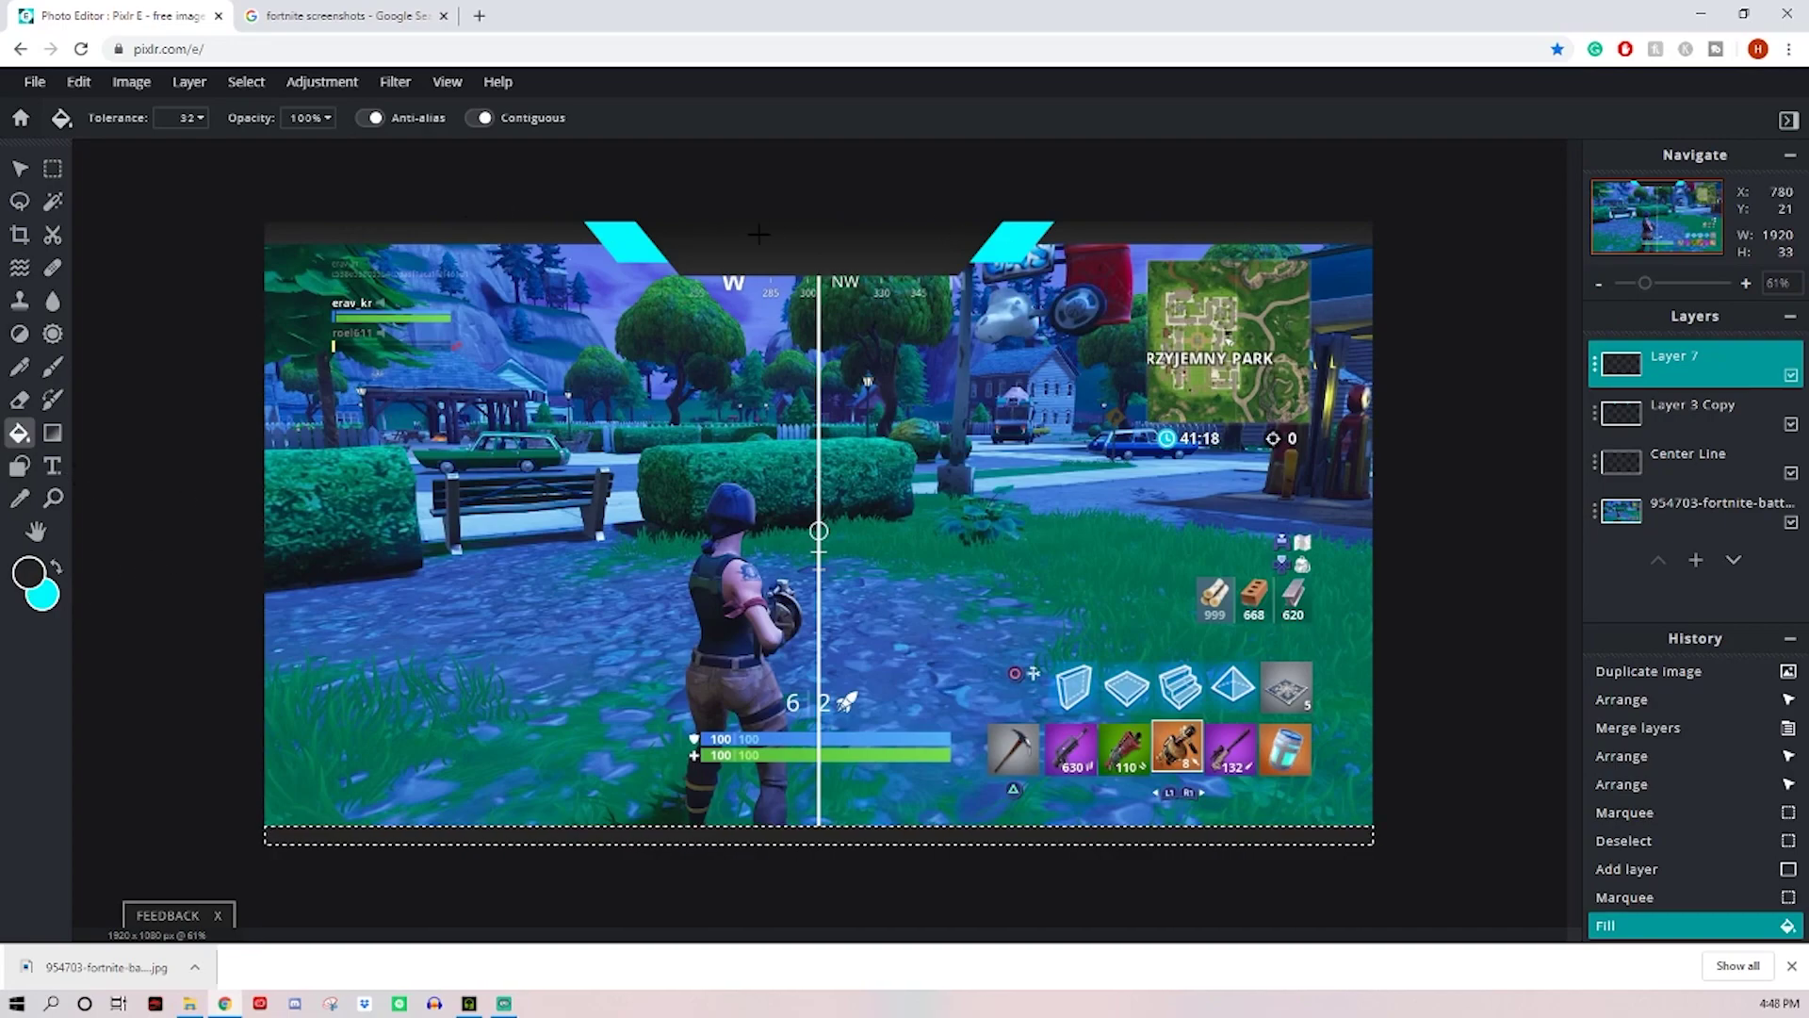
key(v)
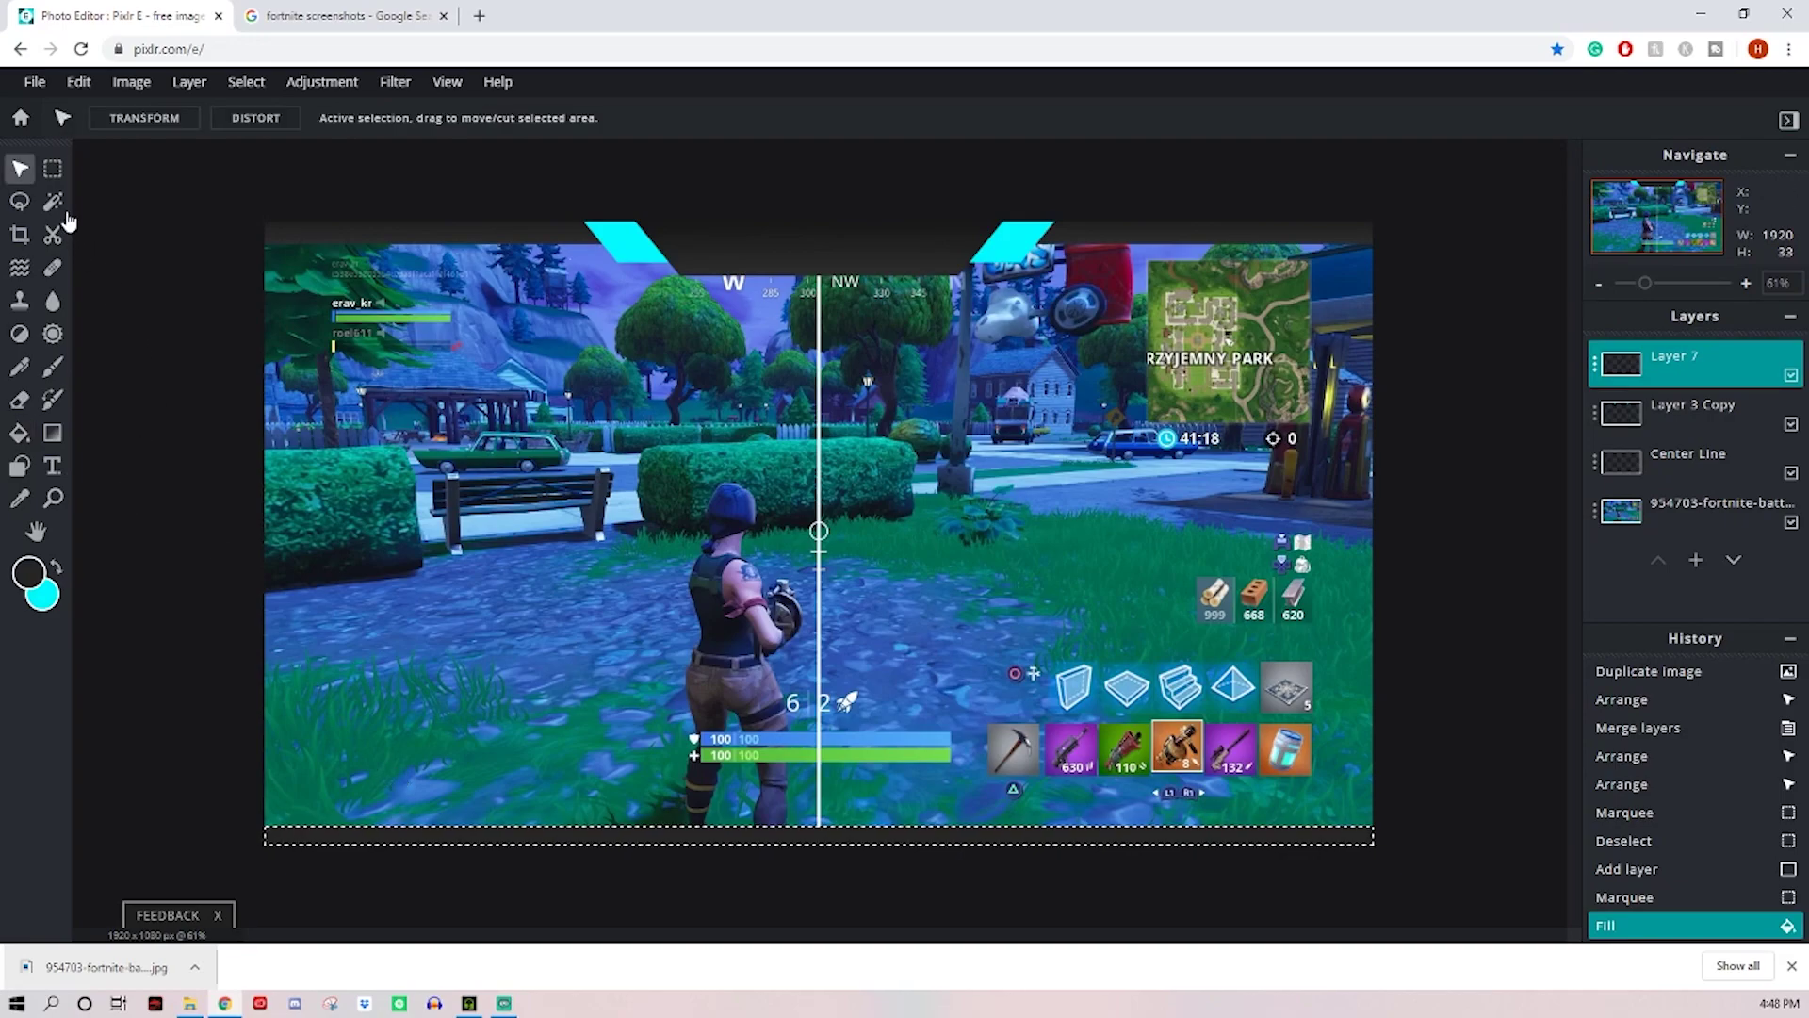
click(56, 175)
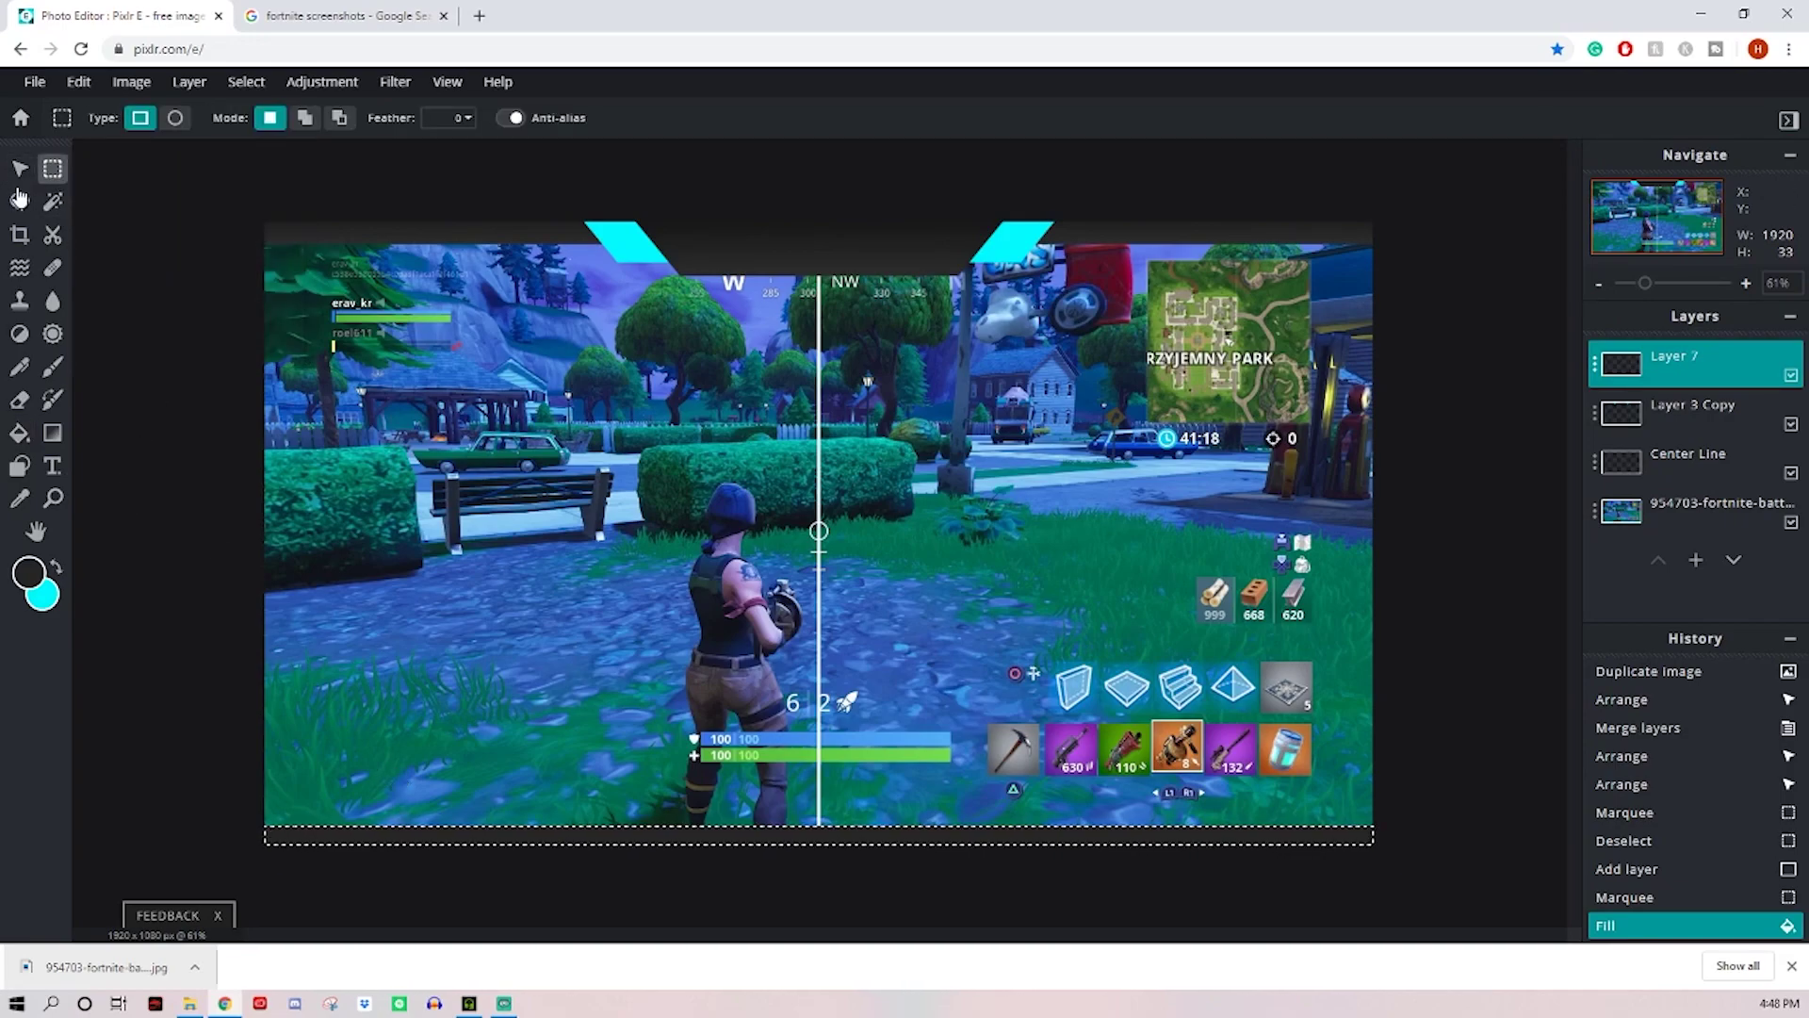
click(19, 203)
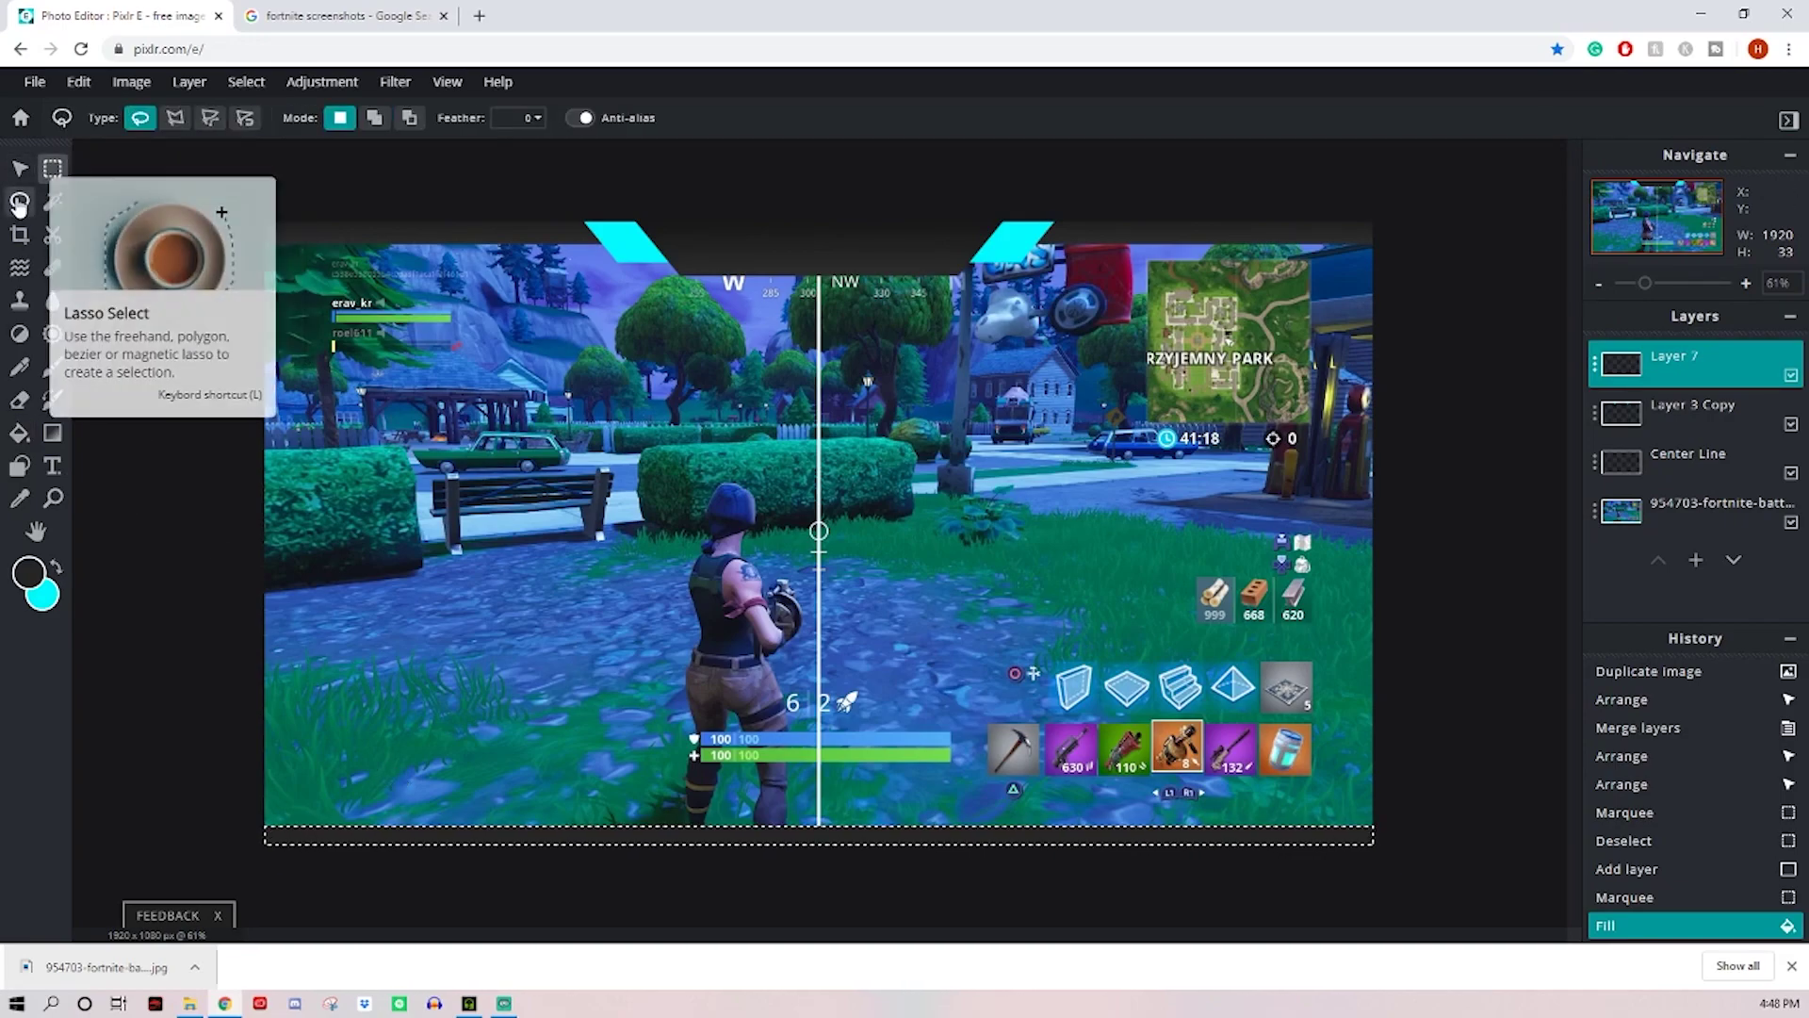
right_click(647, 834)
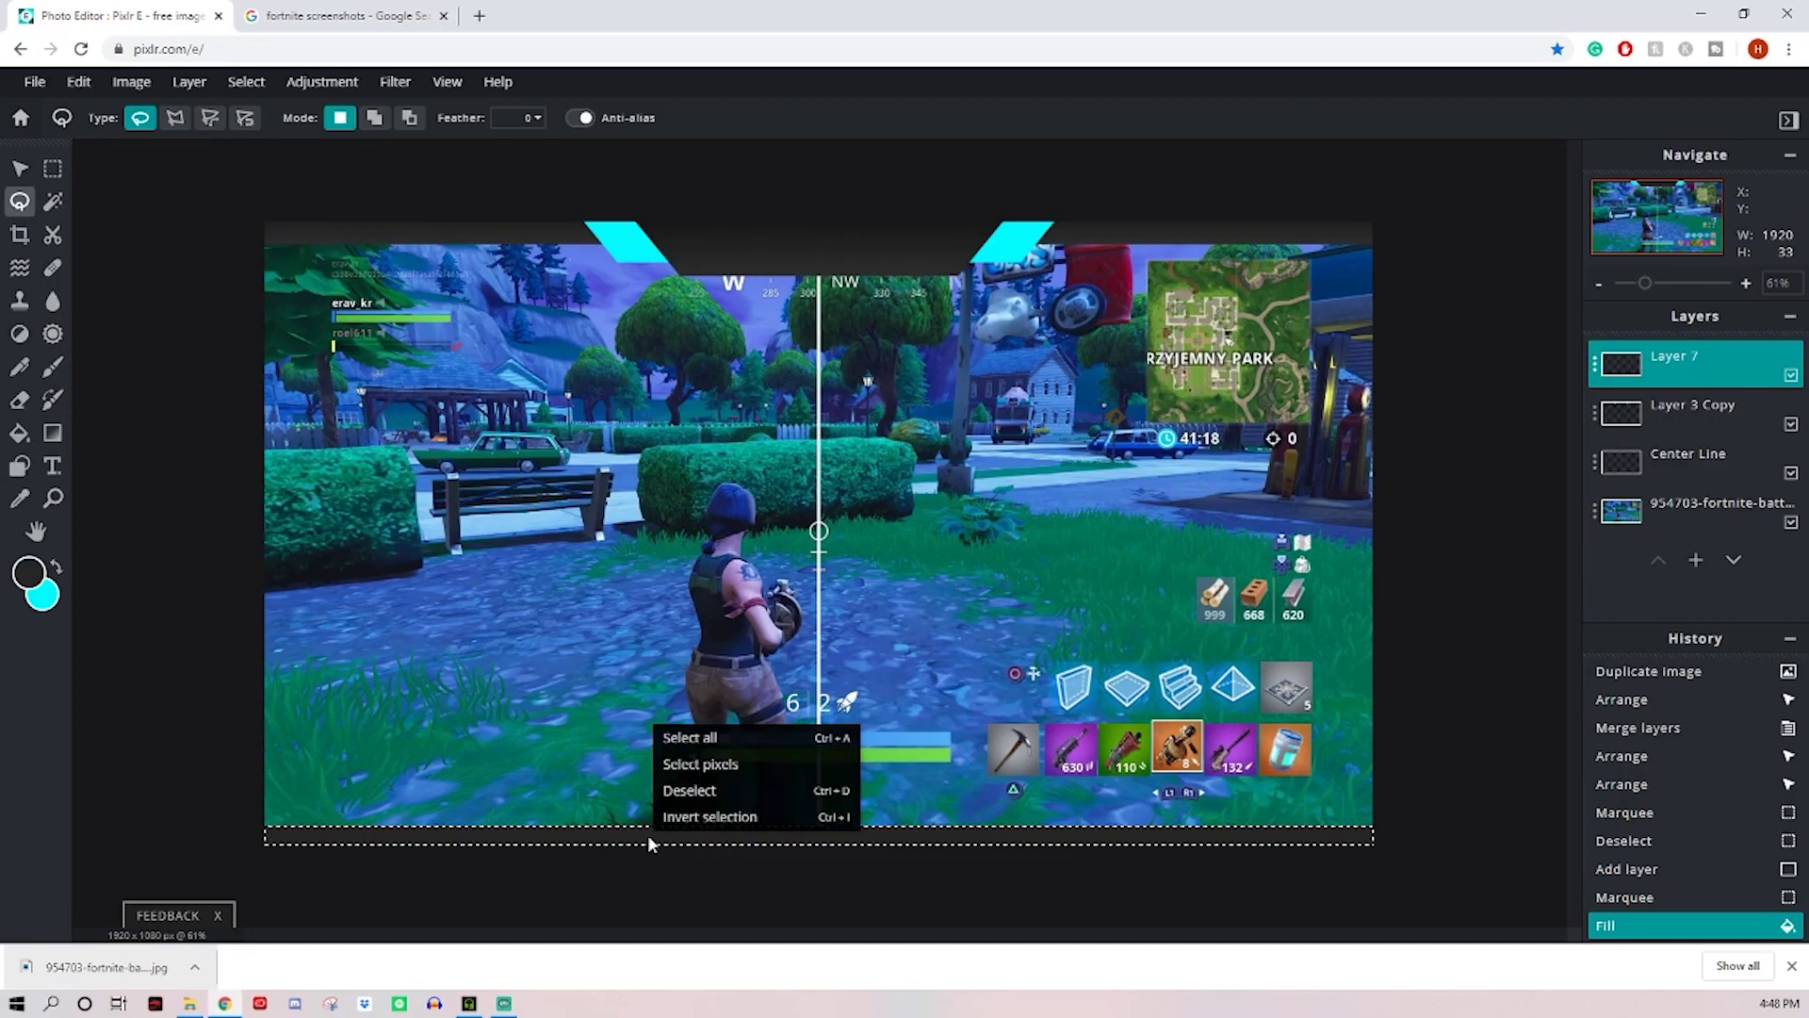
click(725, 798)
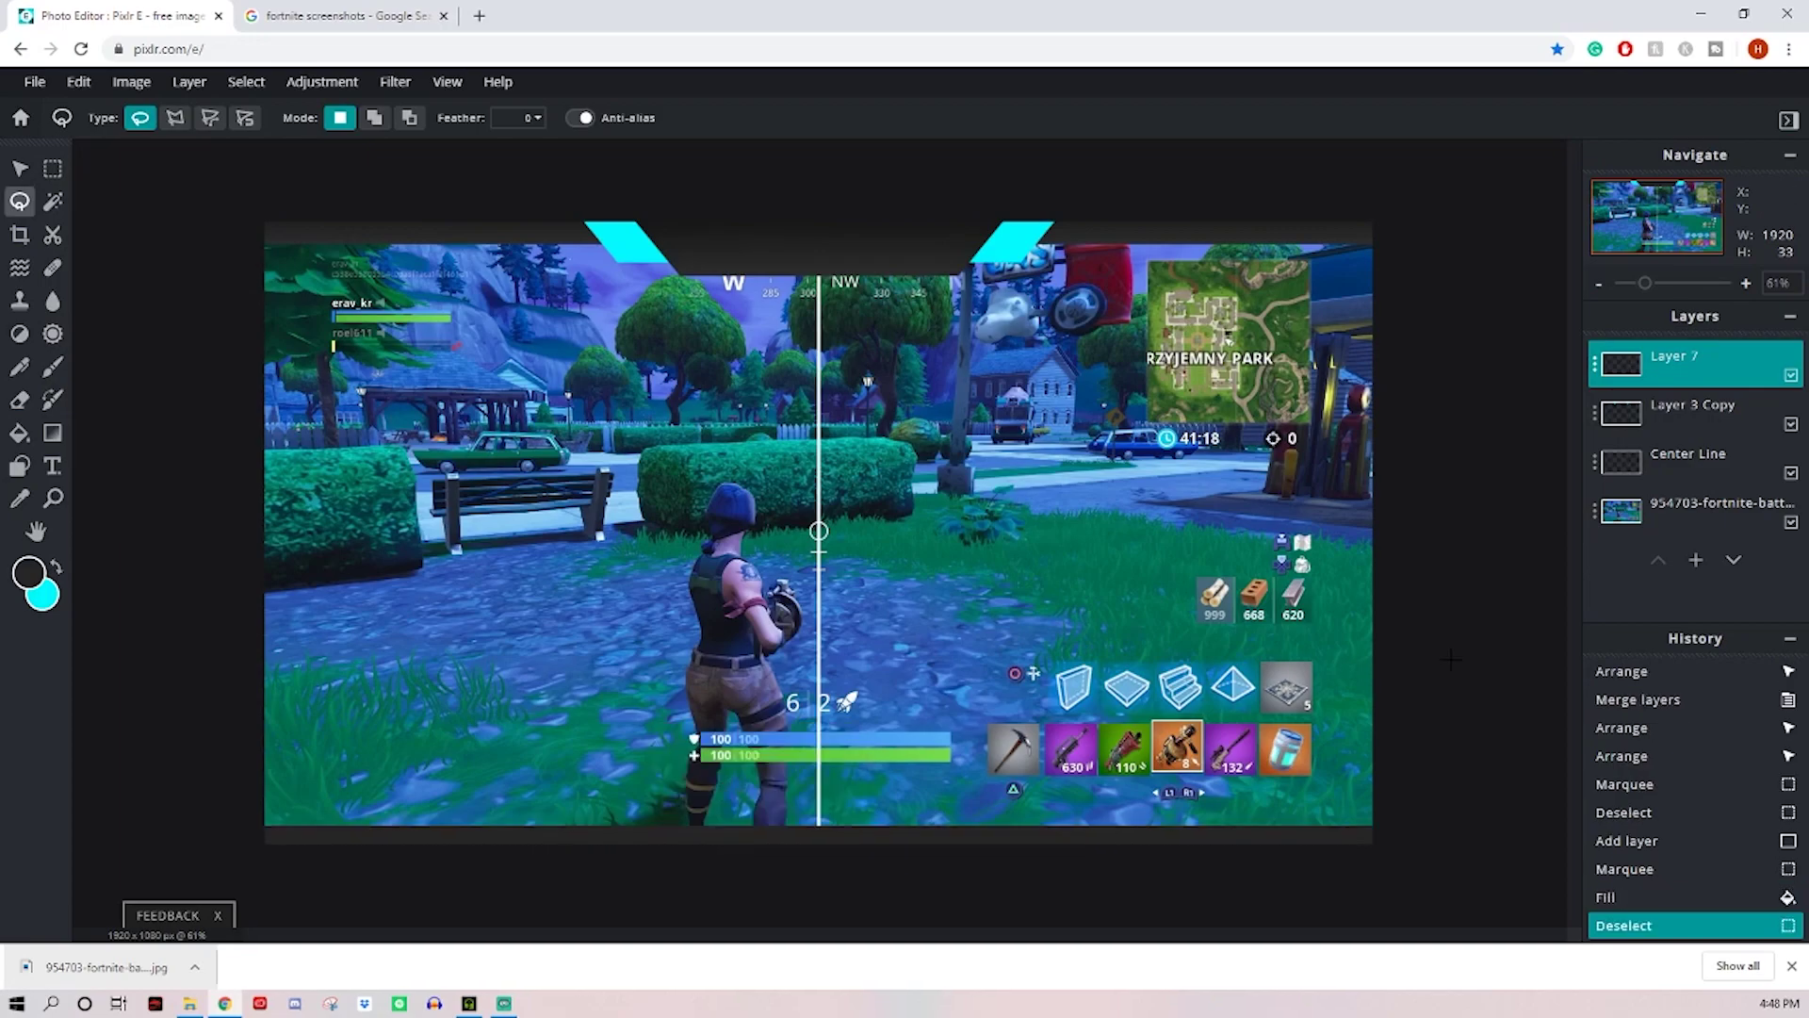
Step: Add empty Layer 8 with a slanted 259×64 polygon selection at the bottom, left of centre
click(1697, 562)
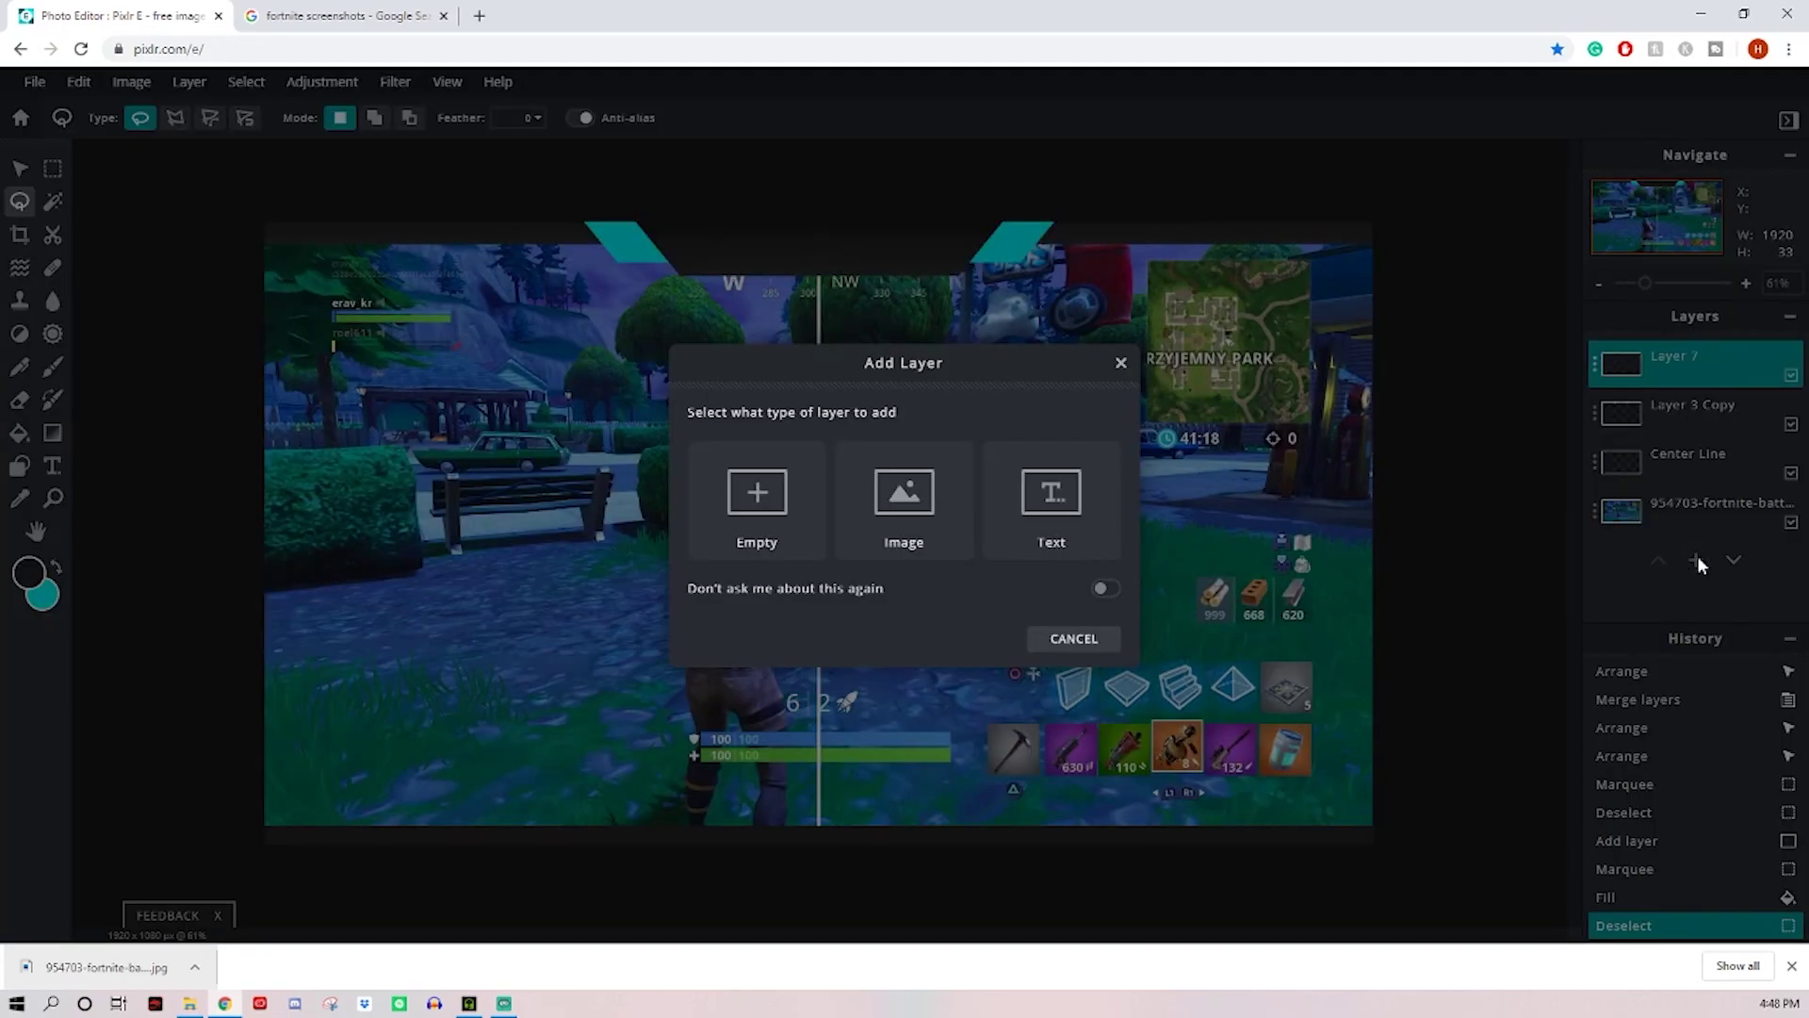
click(706, 533)
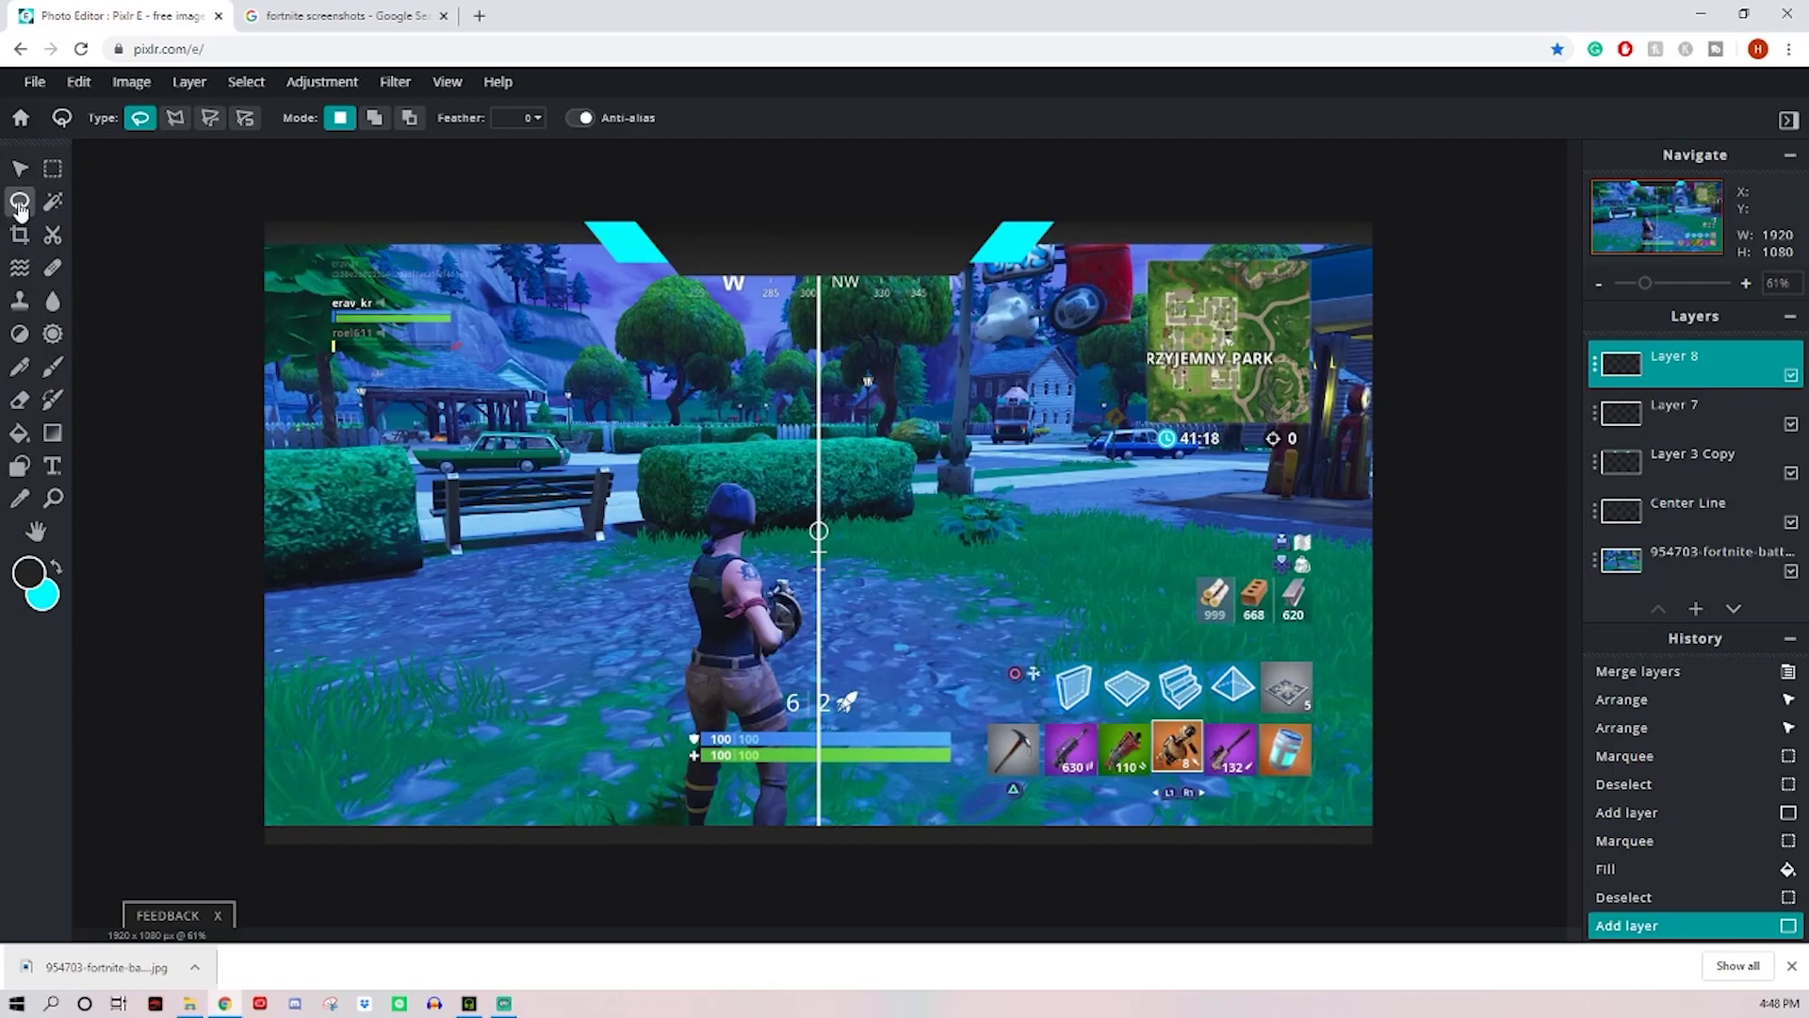
click(174, 119)
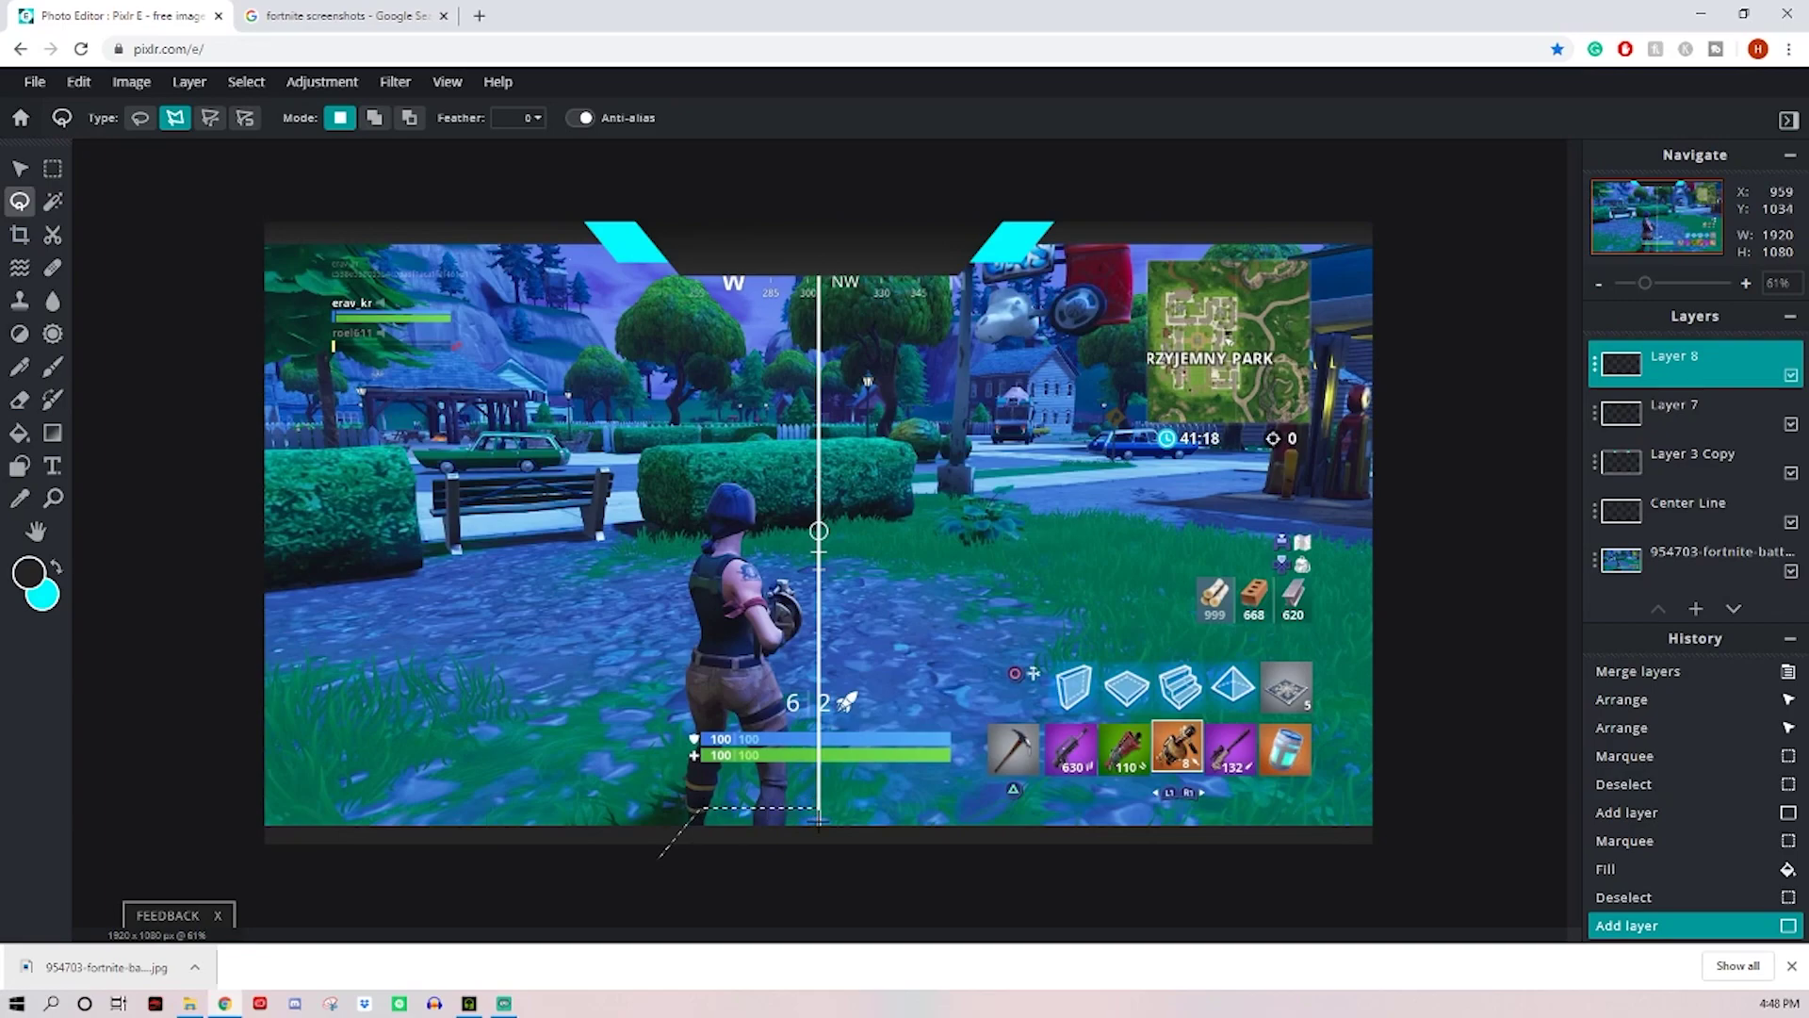
double_click(655, 860)
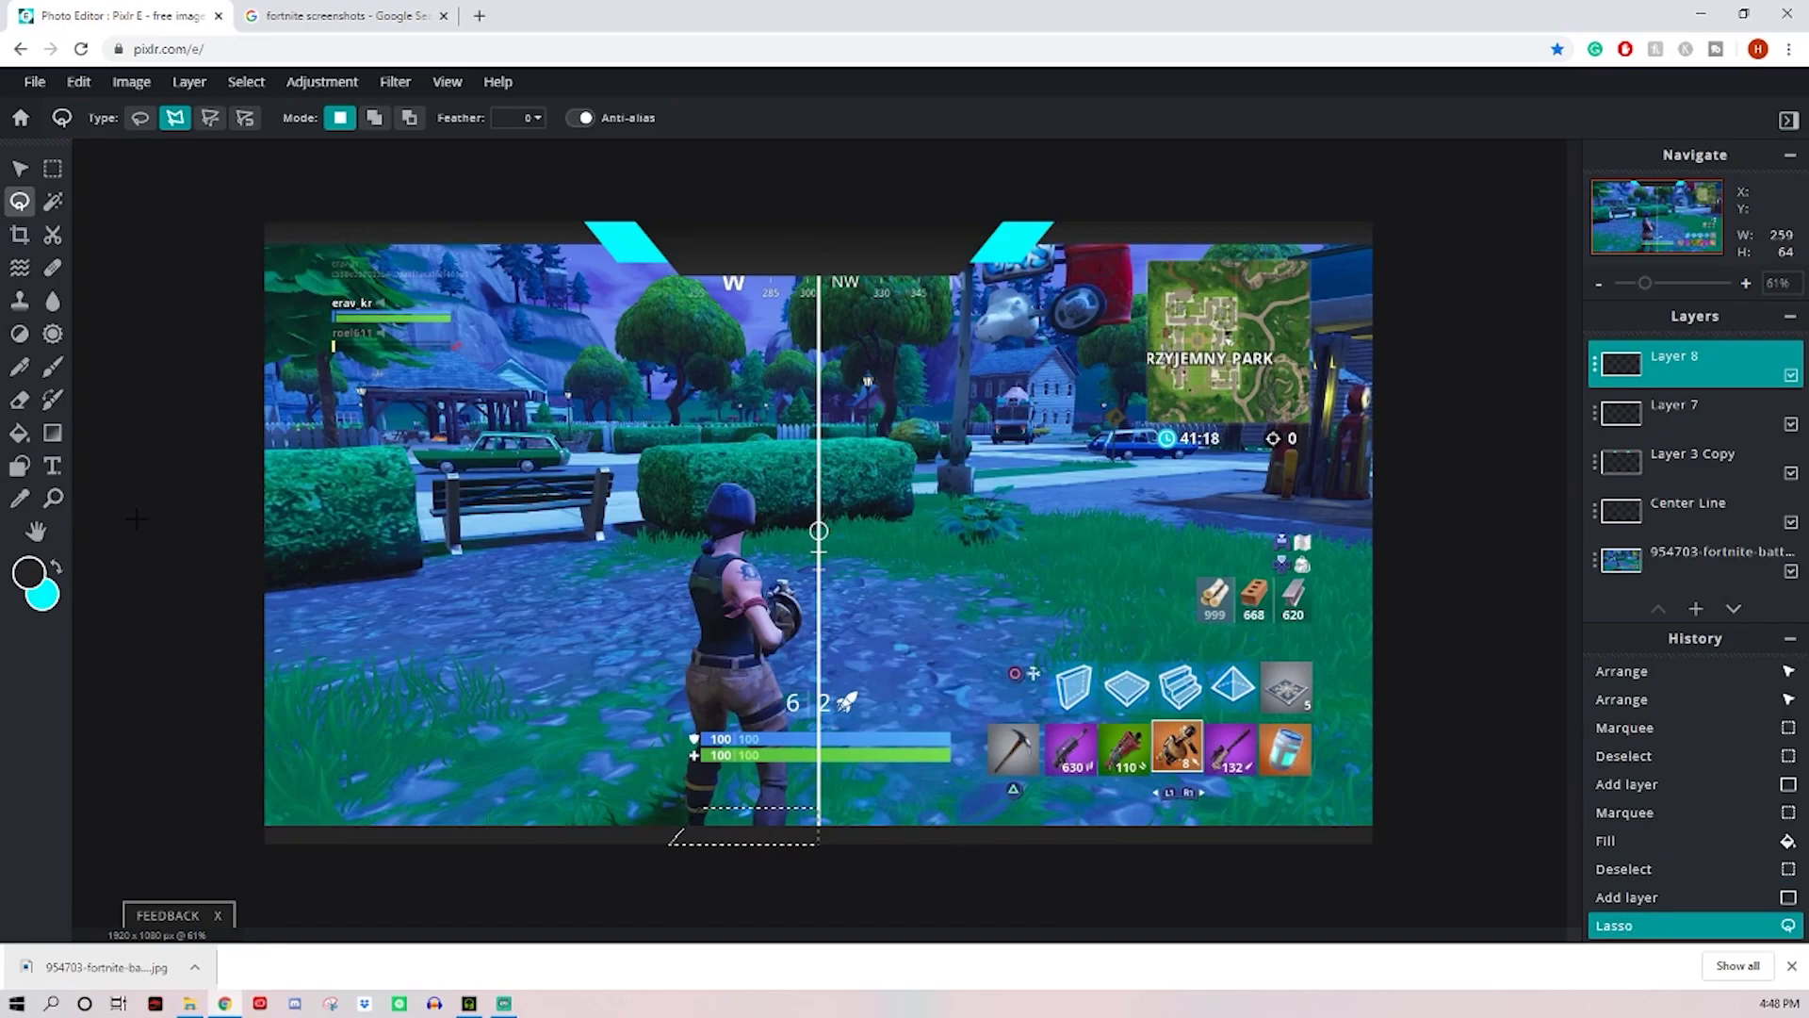
Step: Fill the slanted selection with a top-to-bottom gradient from black to #424242
click(51, 432)
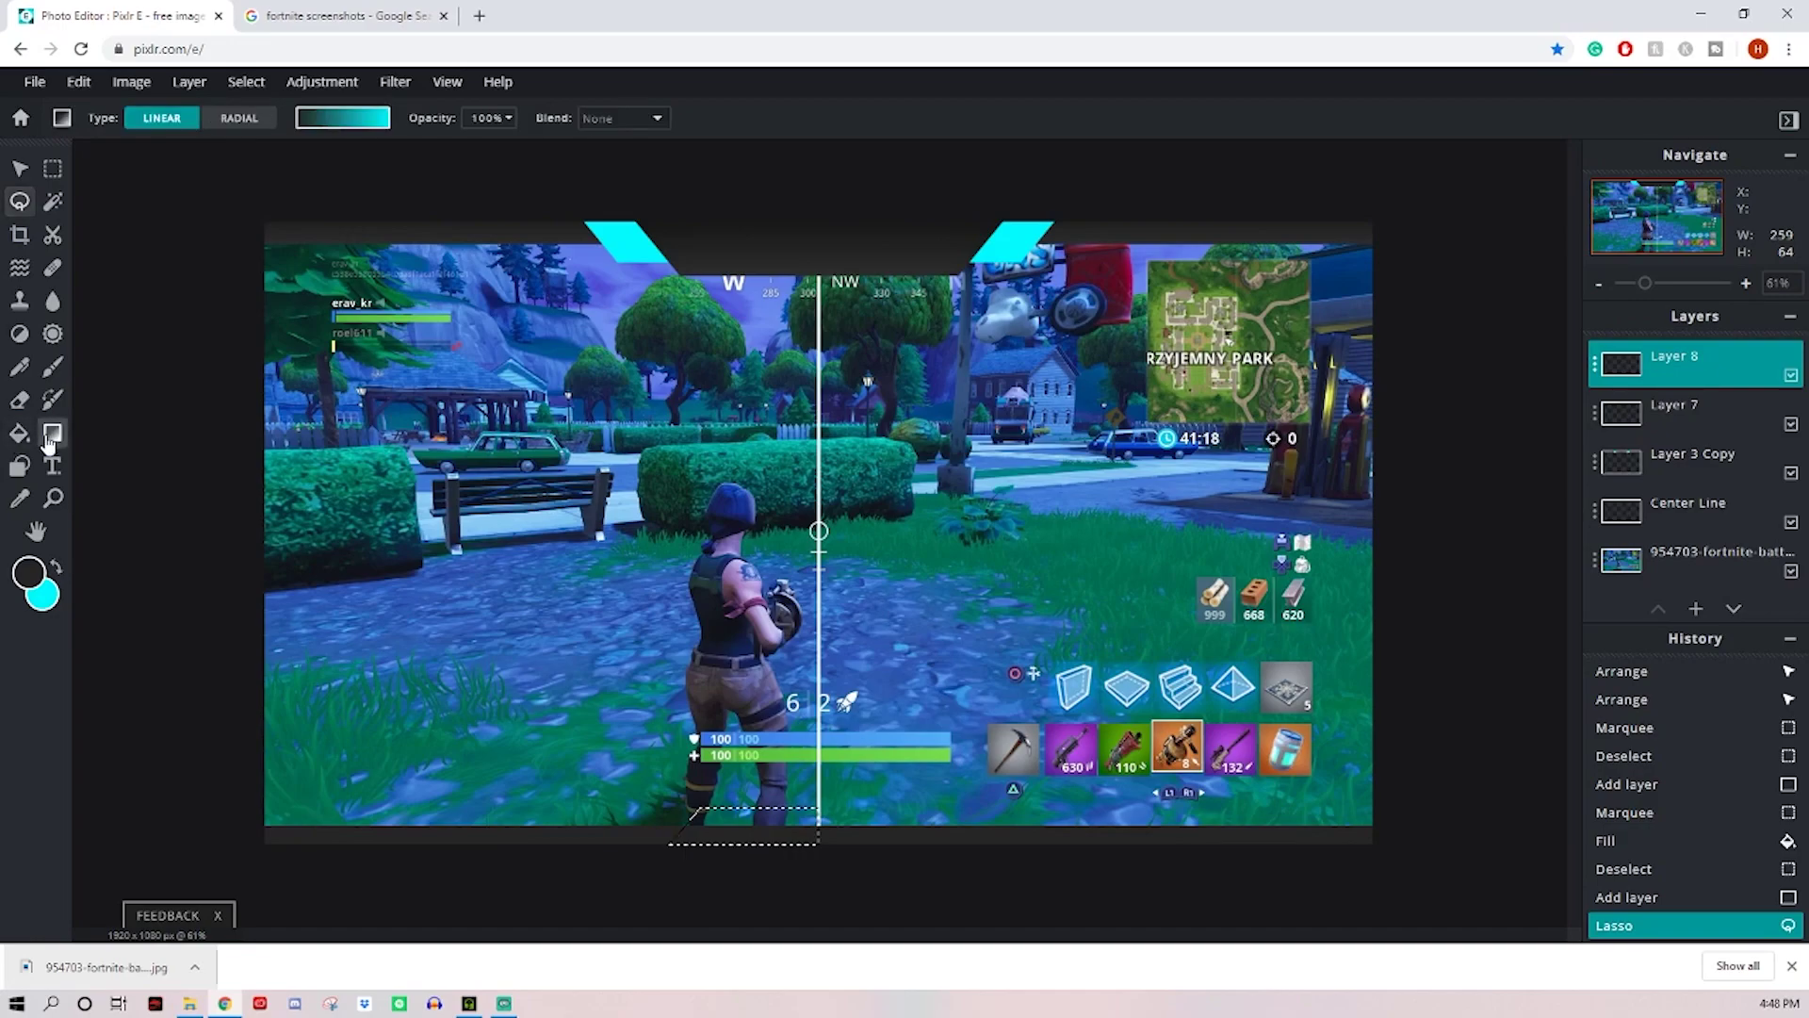
click(363, 121)
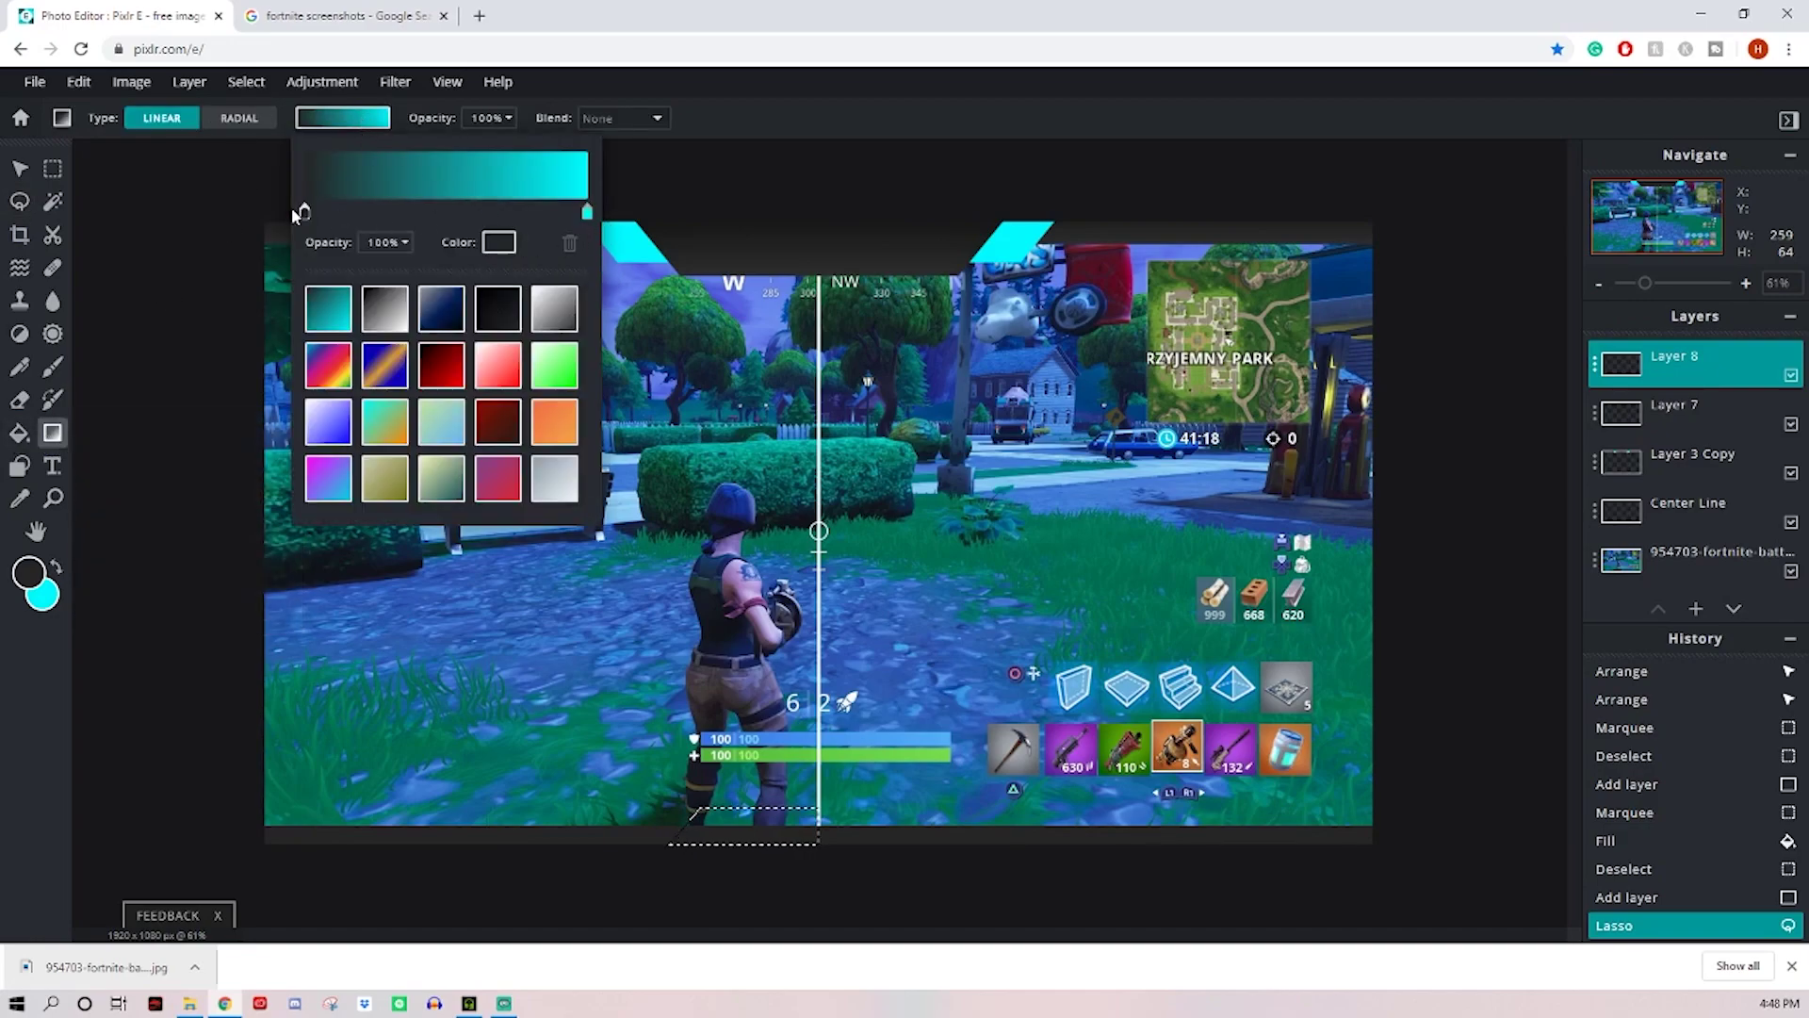
click(394, 319)
click(587, 213)
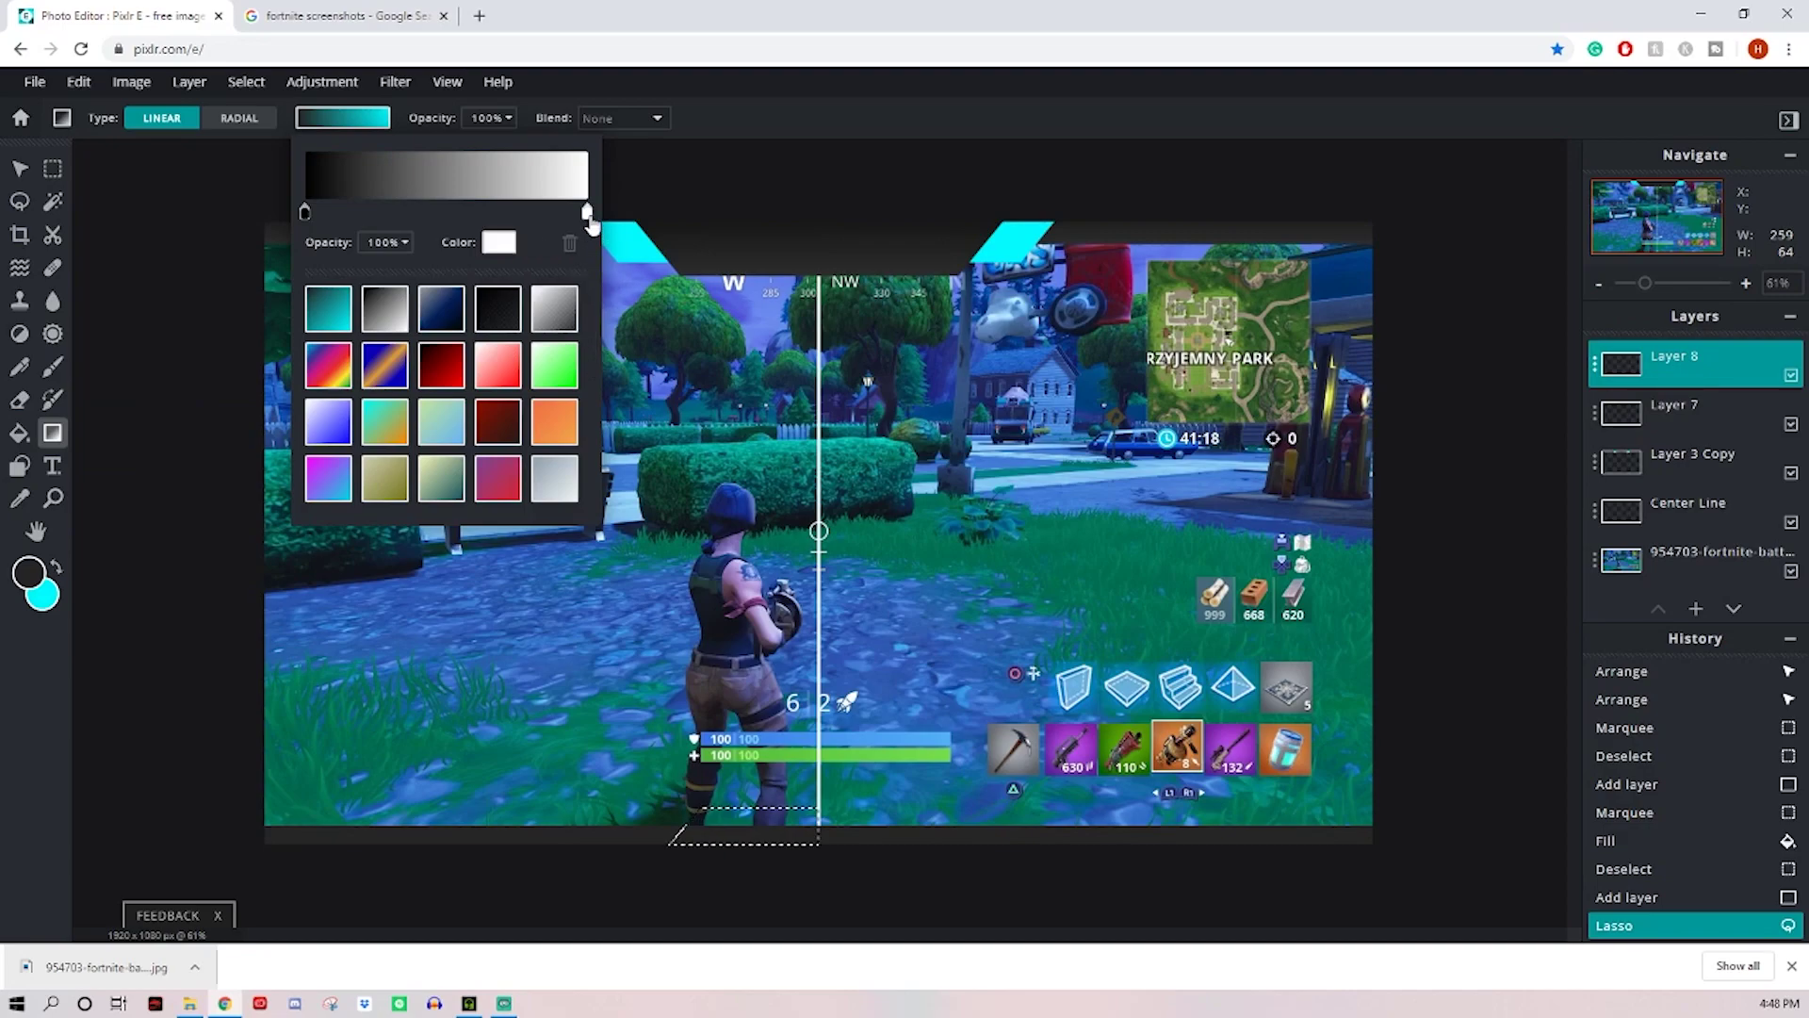
click(499, 242)
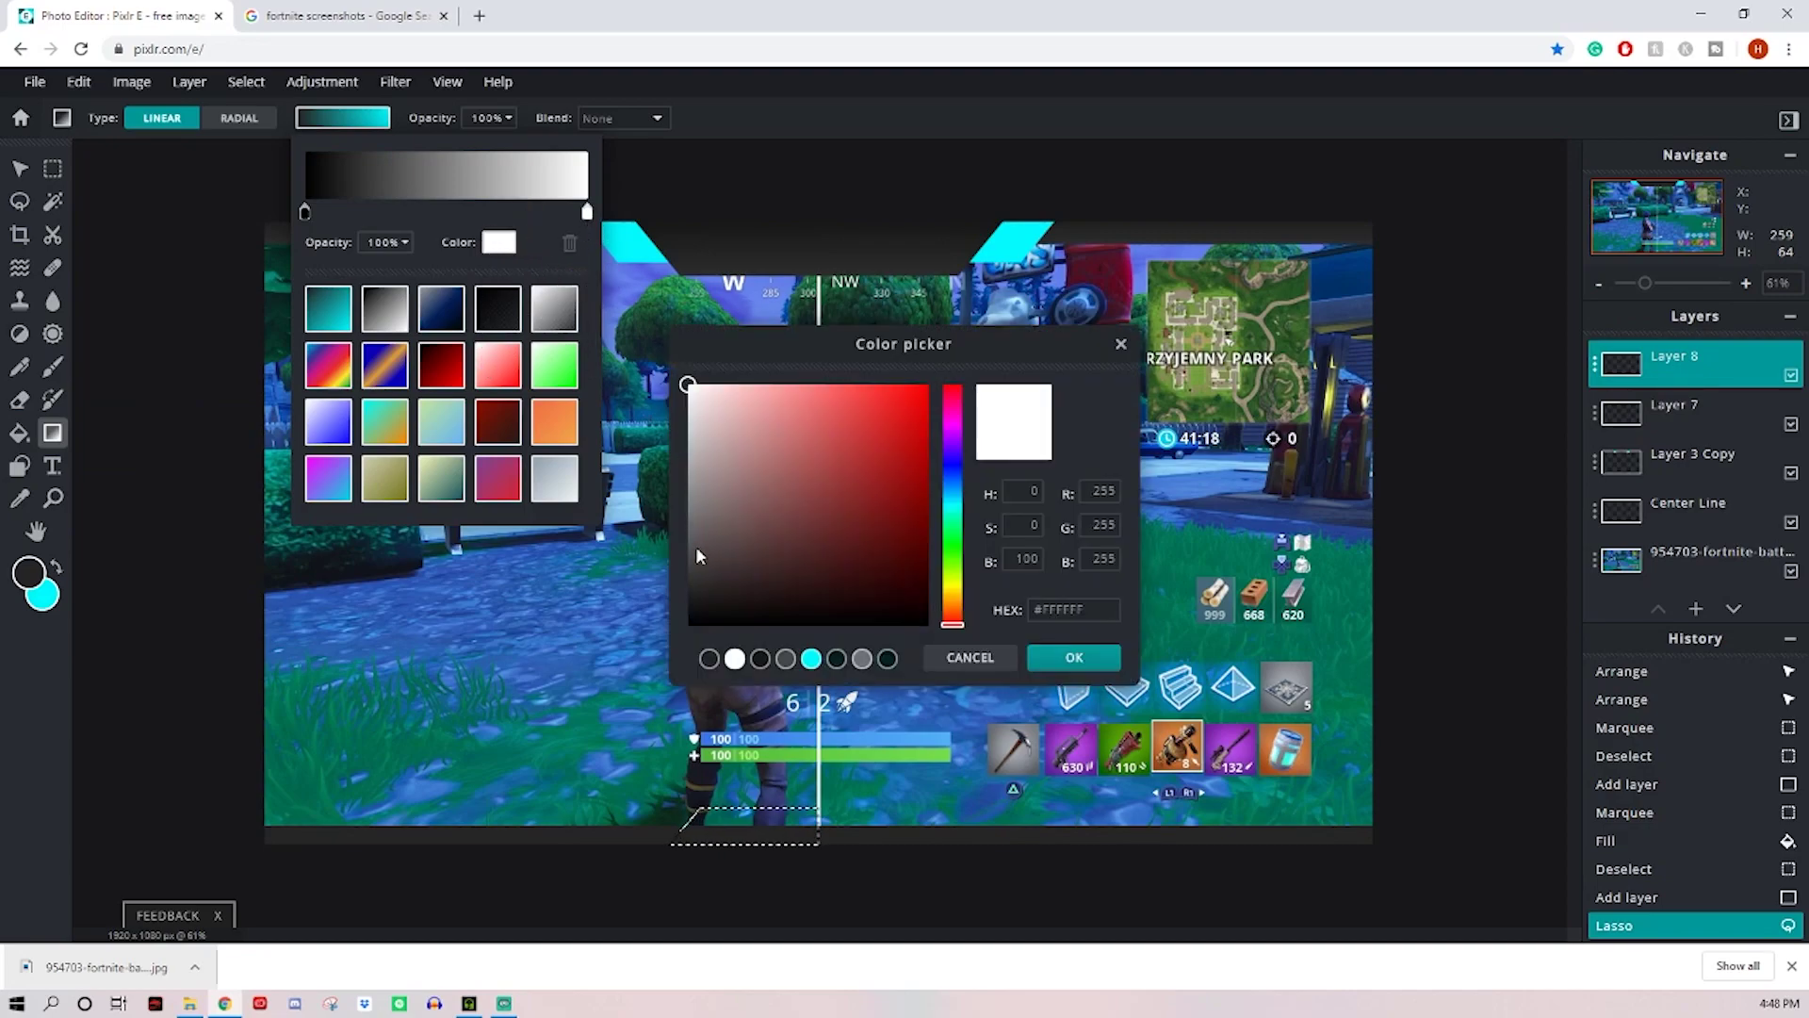
mouse_move(696, 546)
mouse_down()
mouse_move(676, 577)
mouse_move(665, 563)
mouse_up()
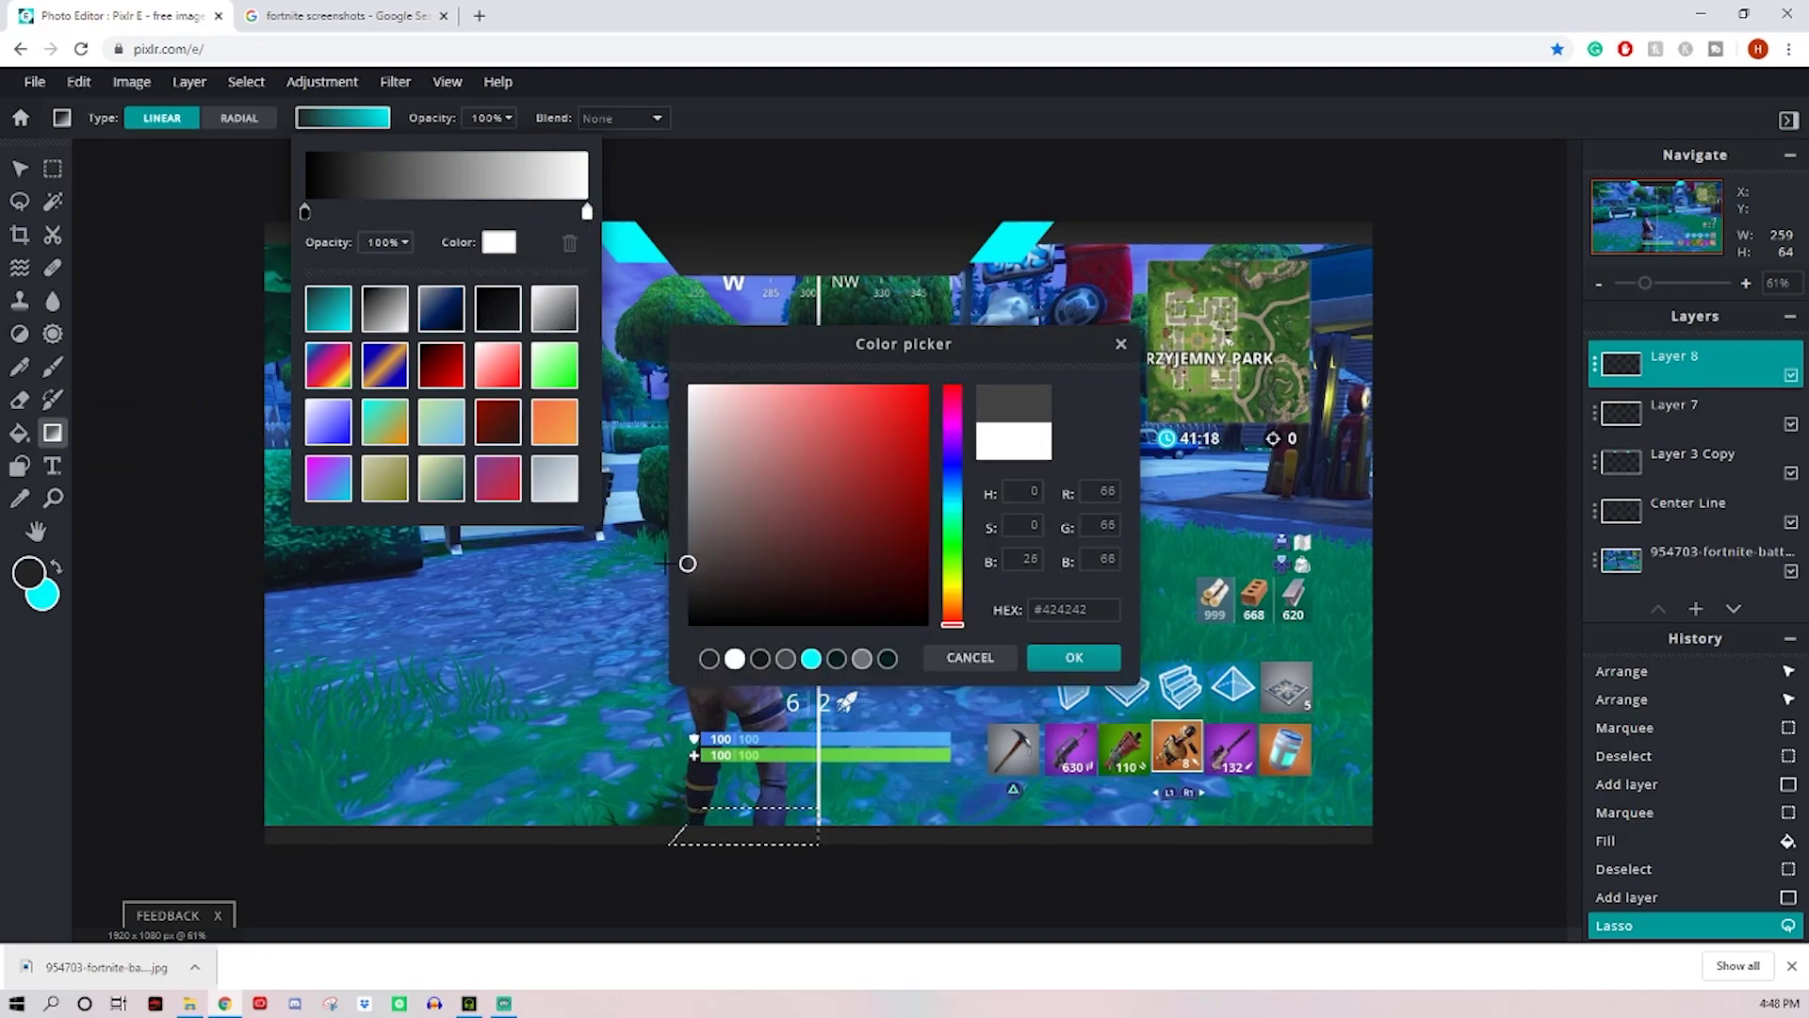
click(1044, 657)
click(337, 120)
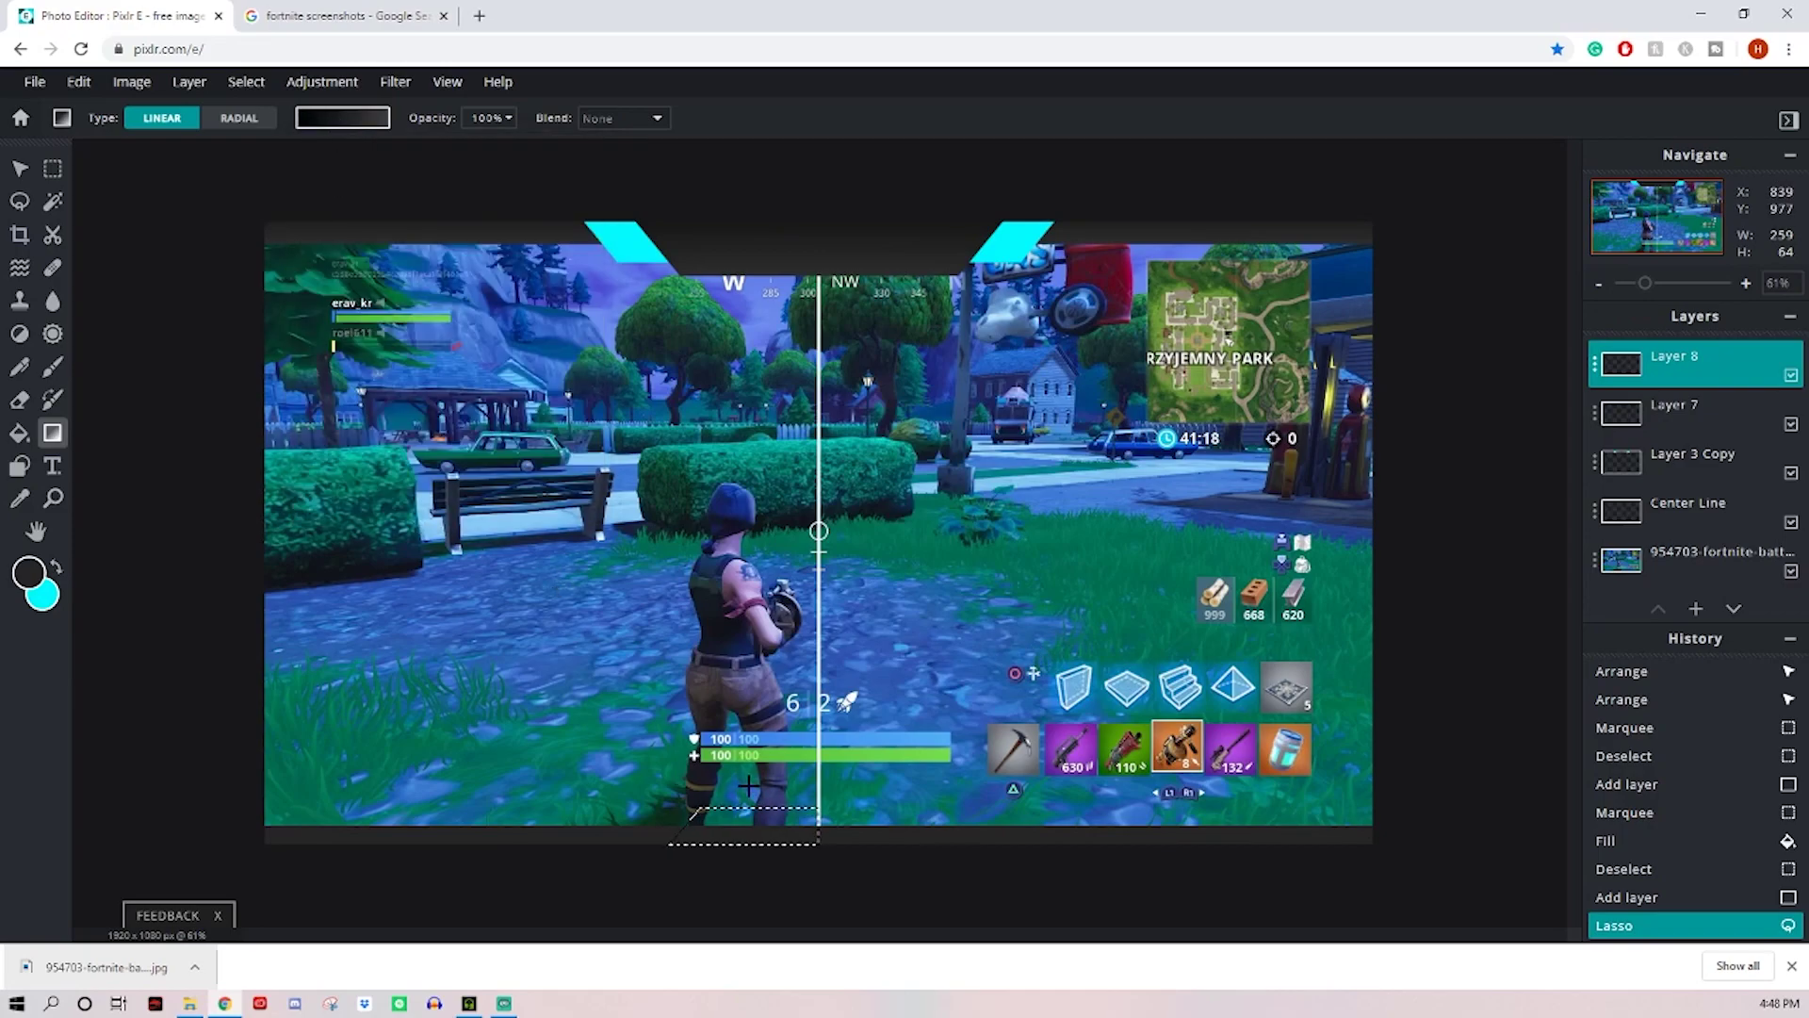
drag(757, 785, 759, 895)
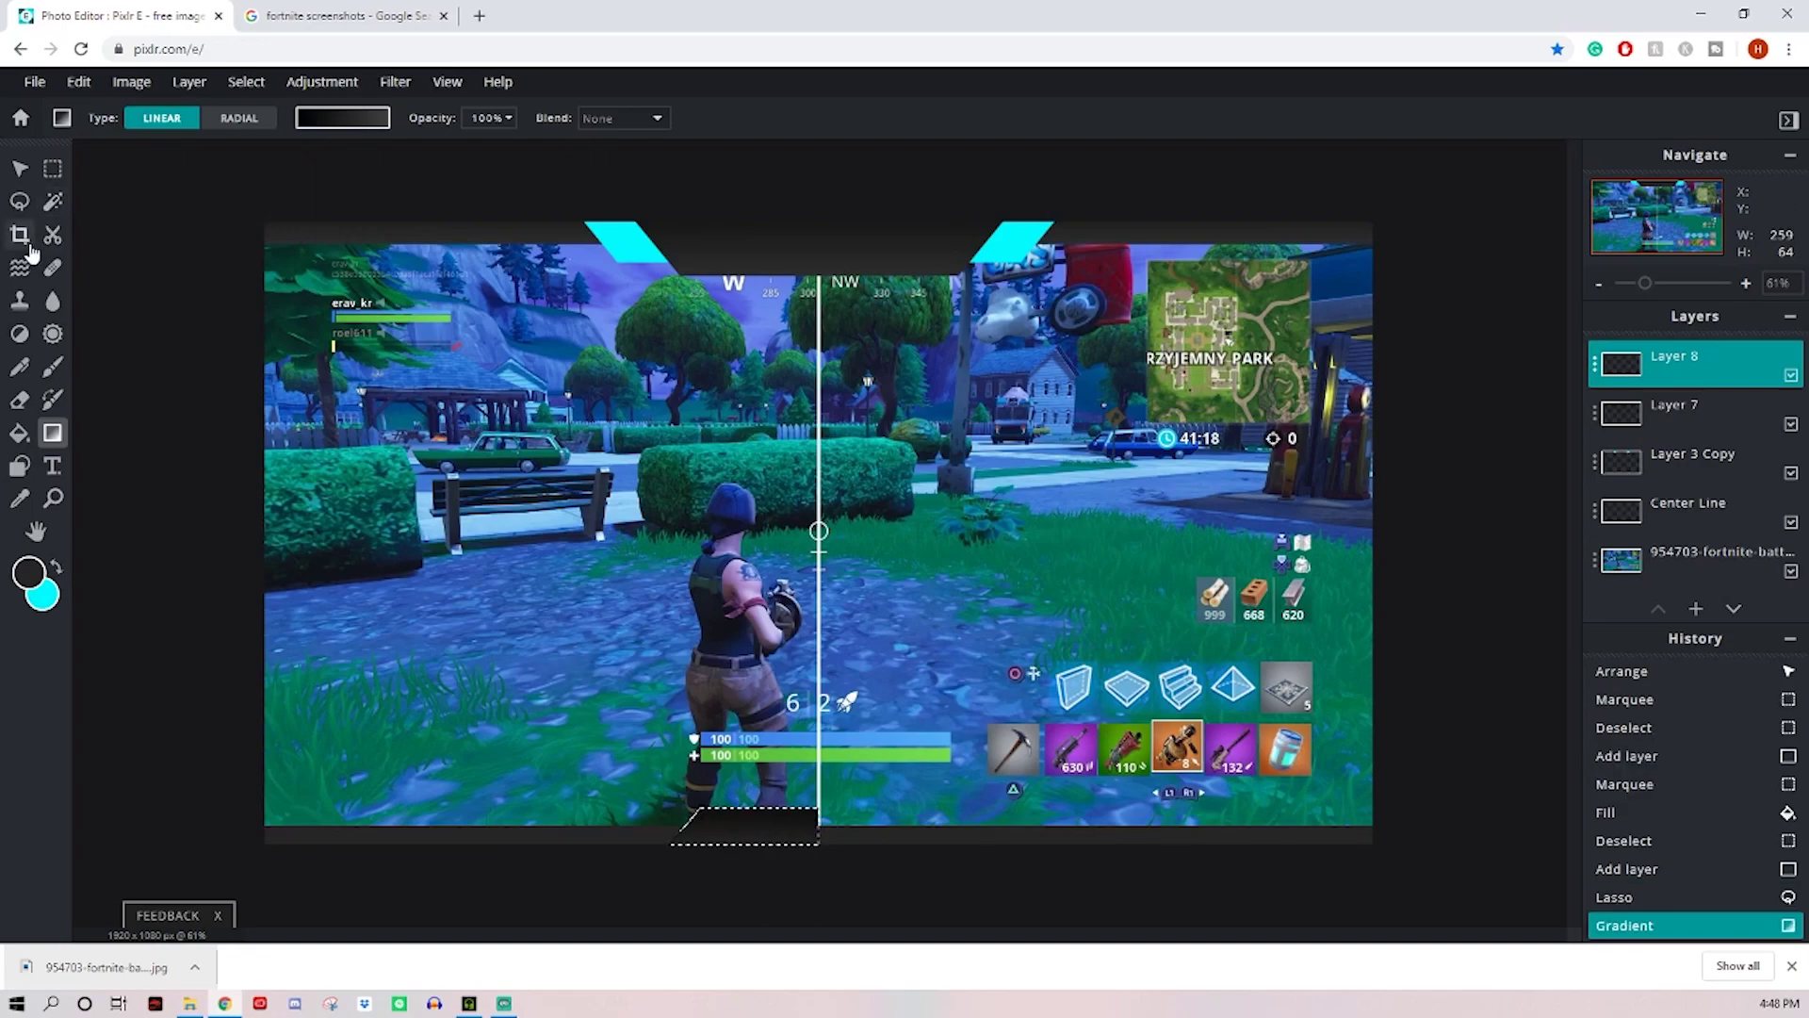
Step: Deselect the gradient wedge and dismiss the premium advertisement
click(54, 172)
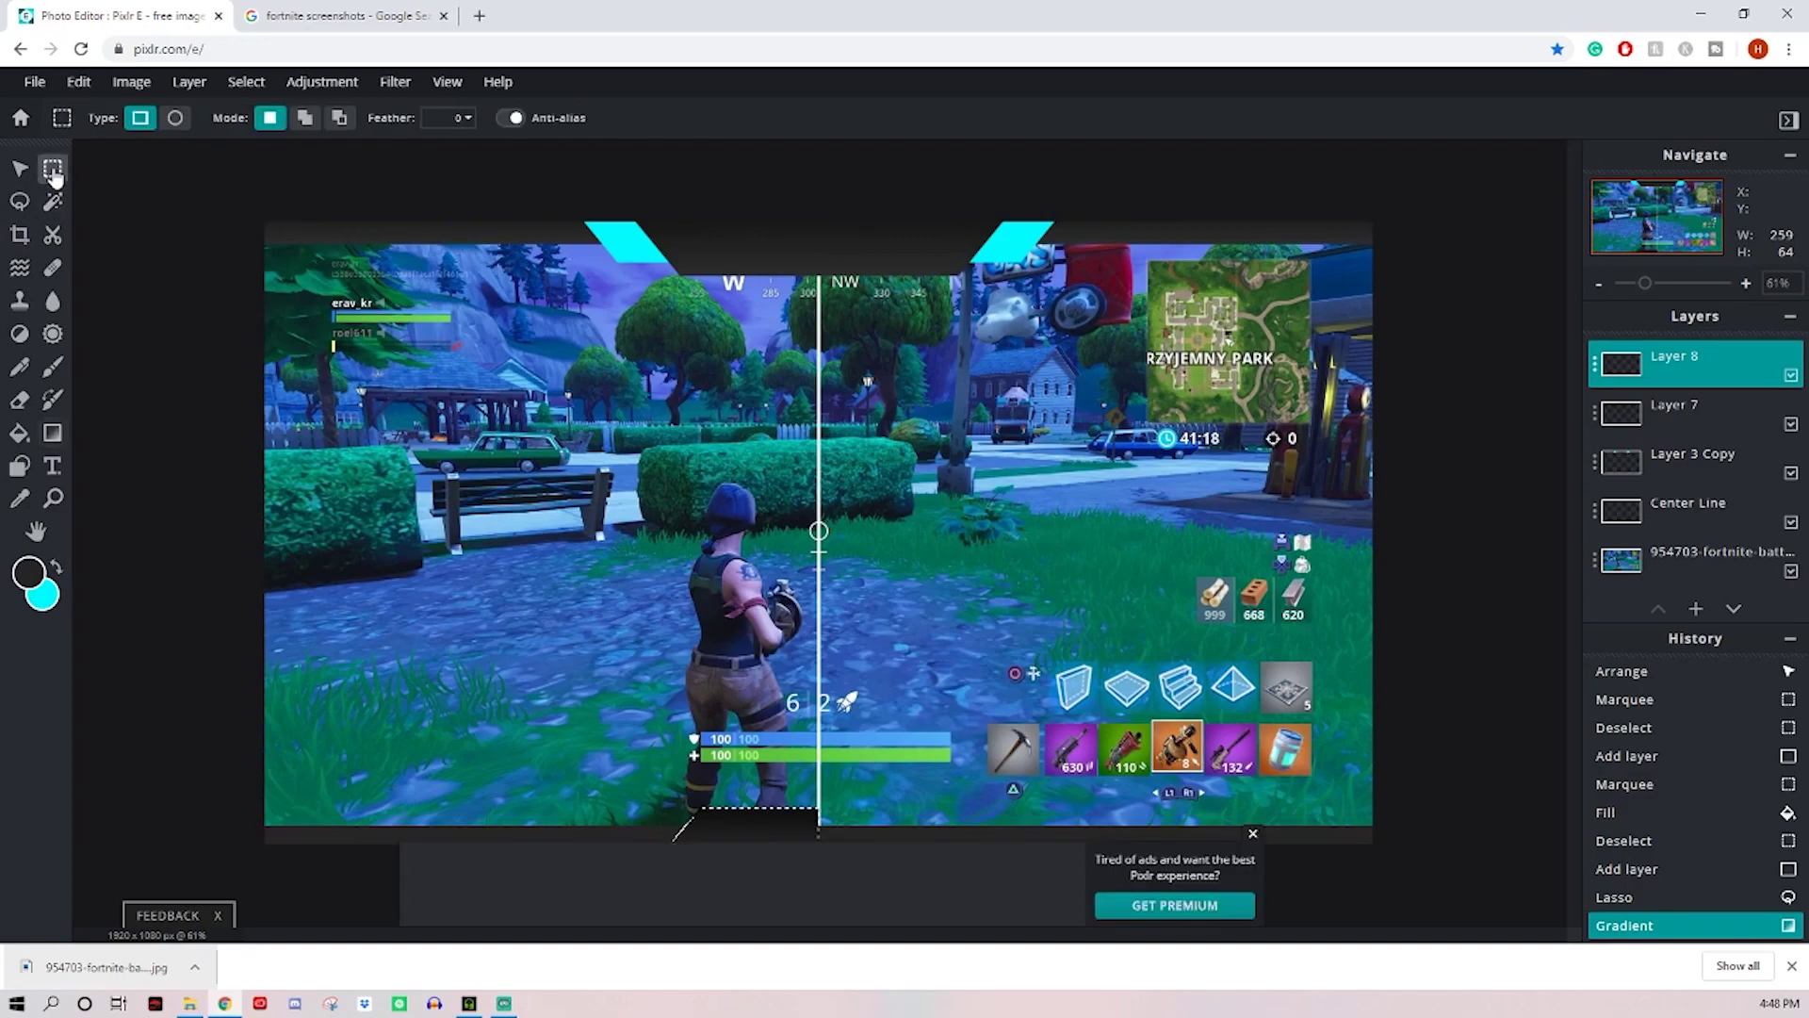
right_click(748, 819)
click(812, 775)
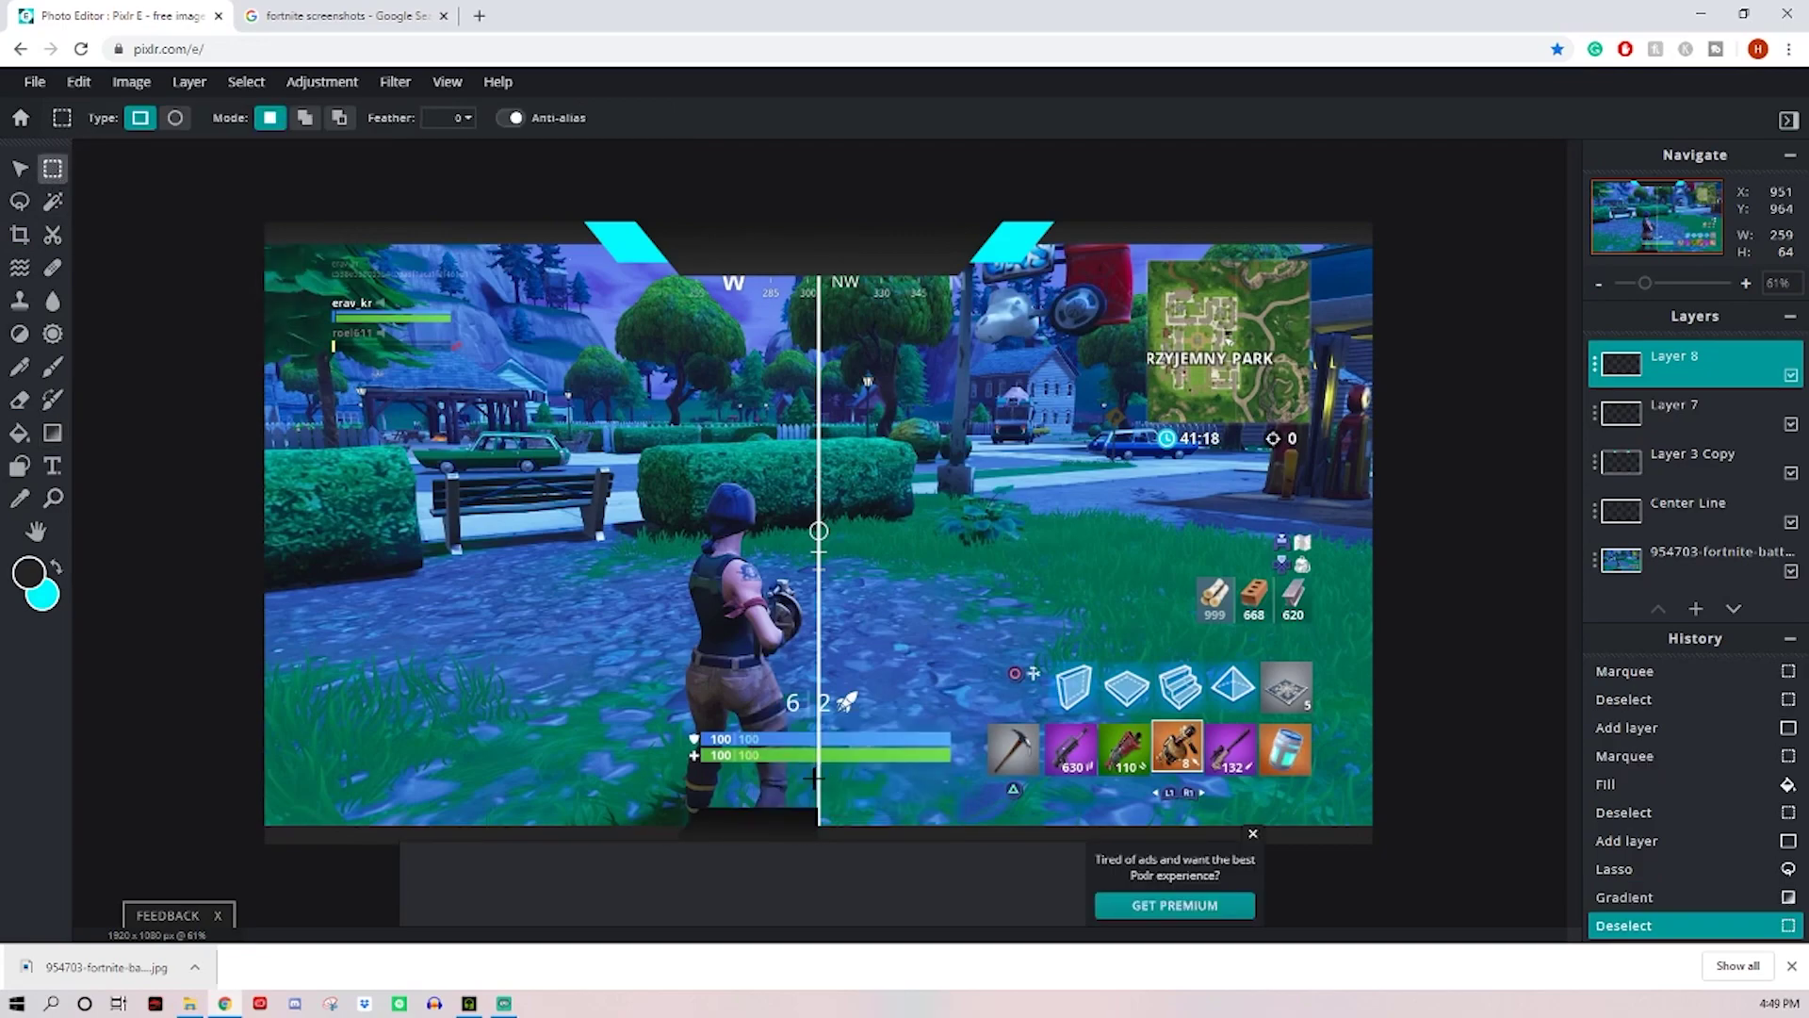
click(1254, 839)
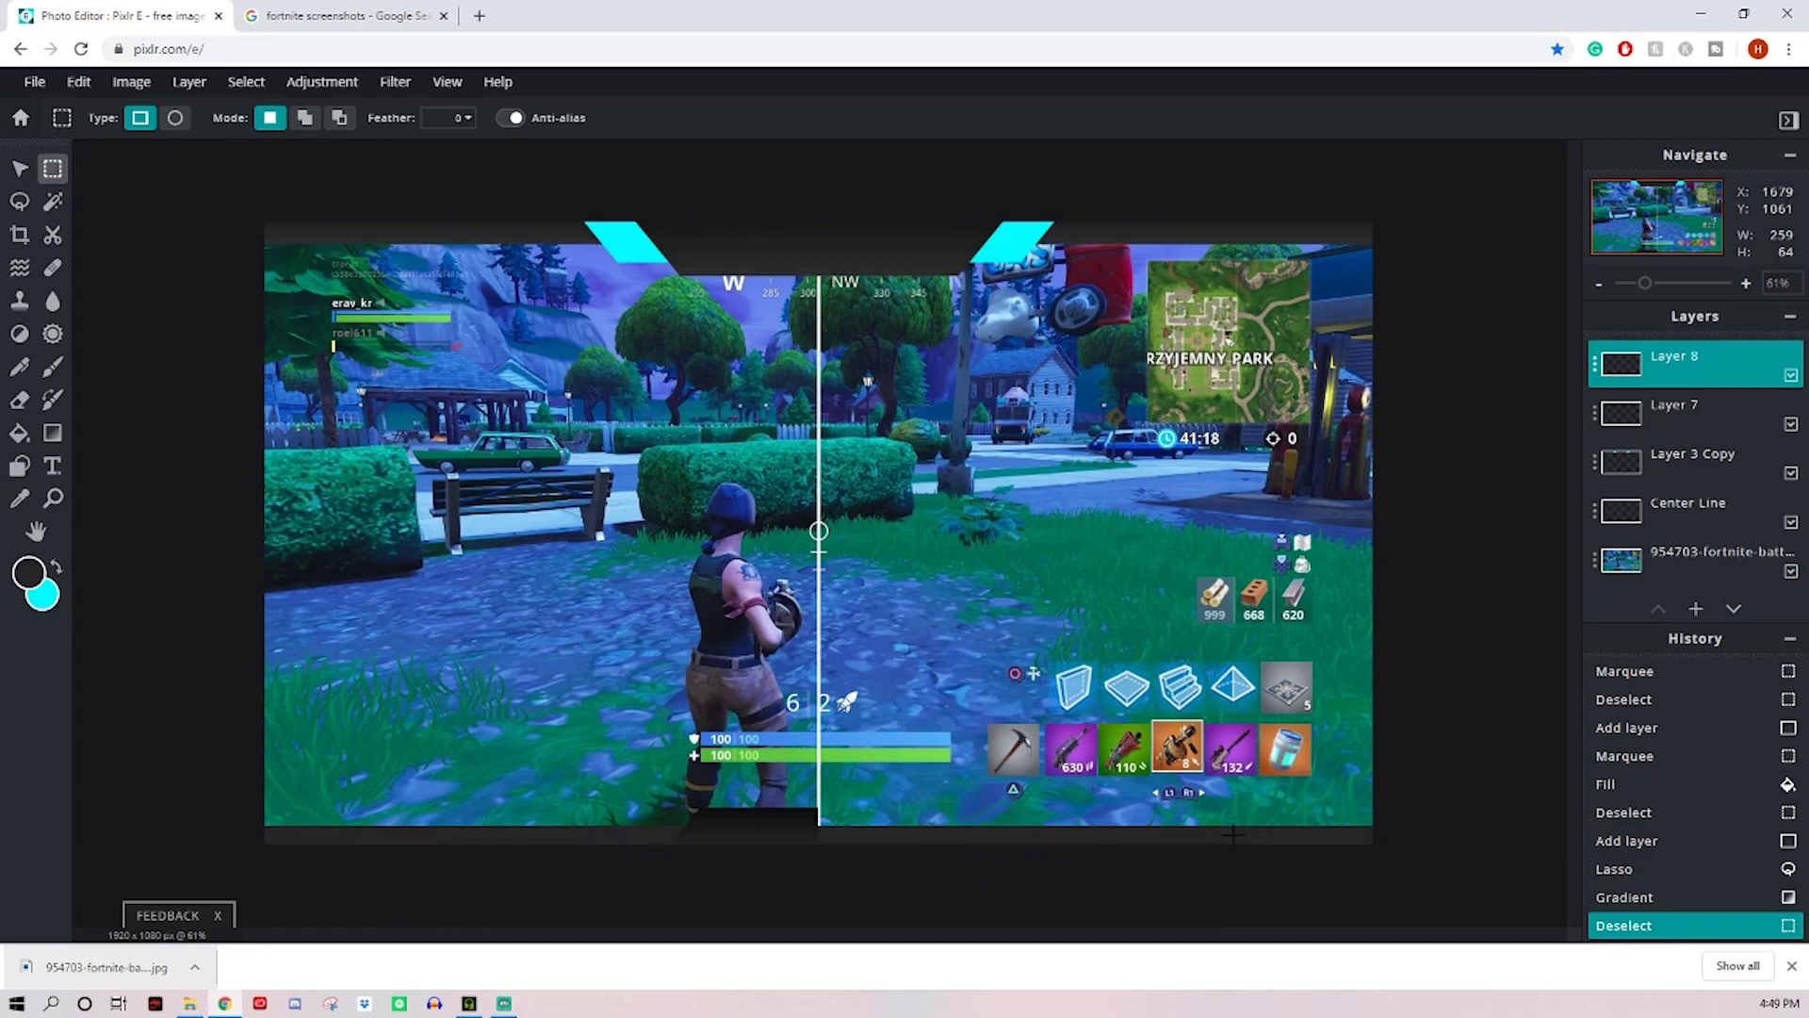
Step: Duplicate Layer 8 and flip the copy horizontally
click(20, 168)
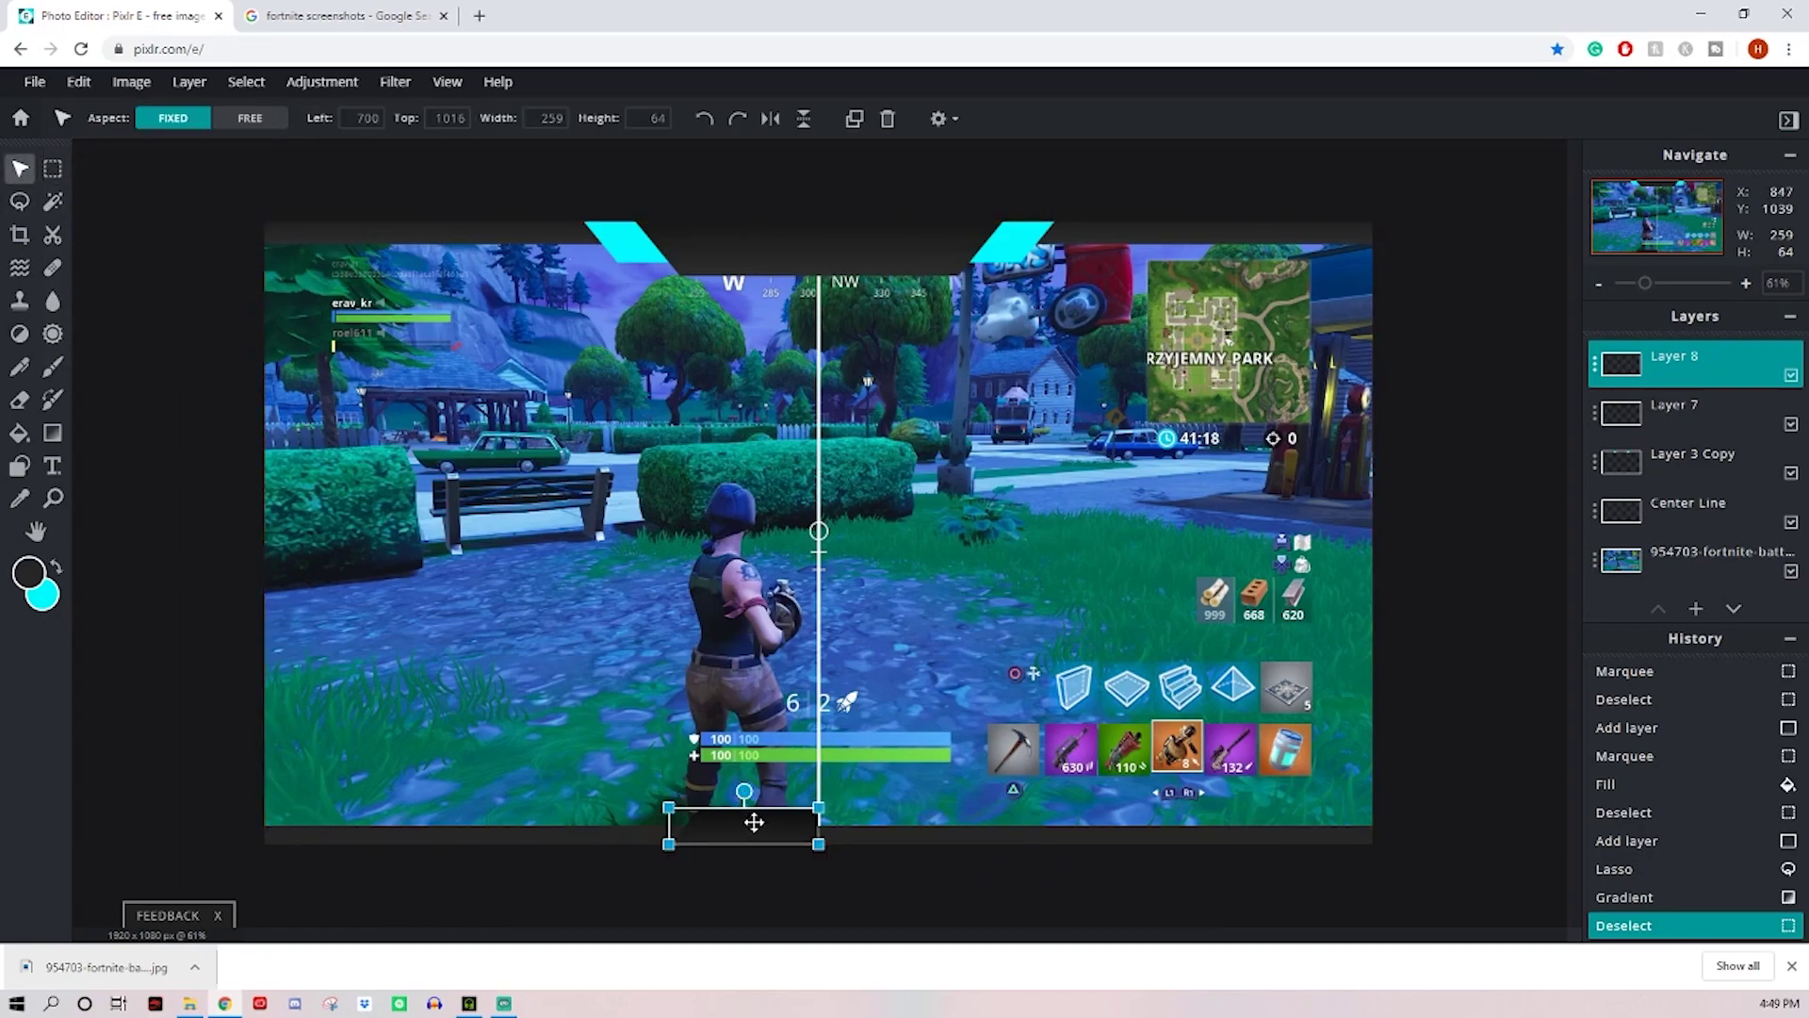
click(1595, 363)
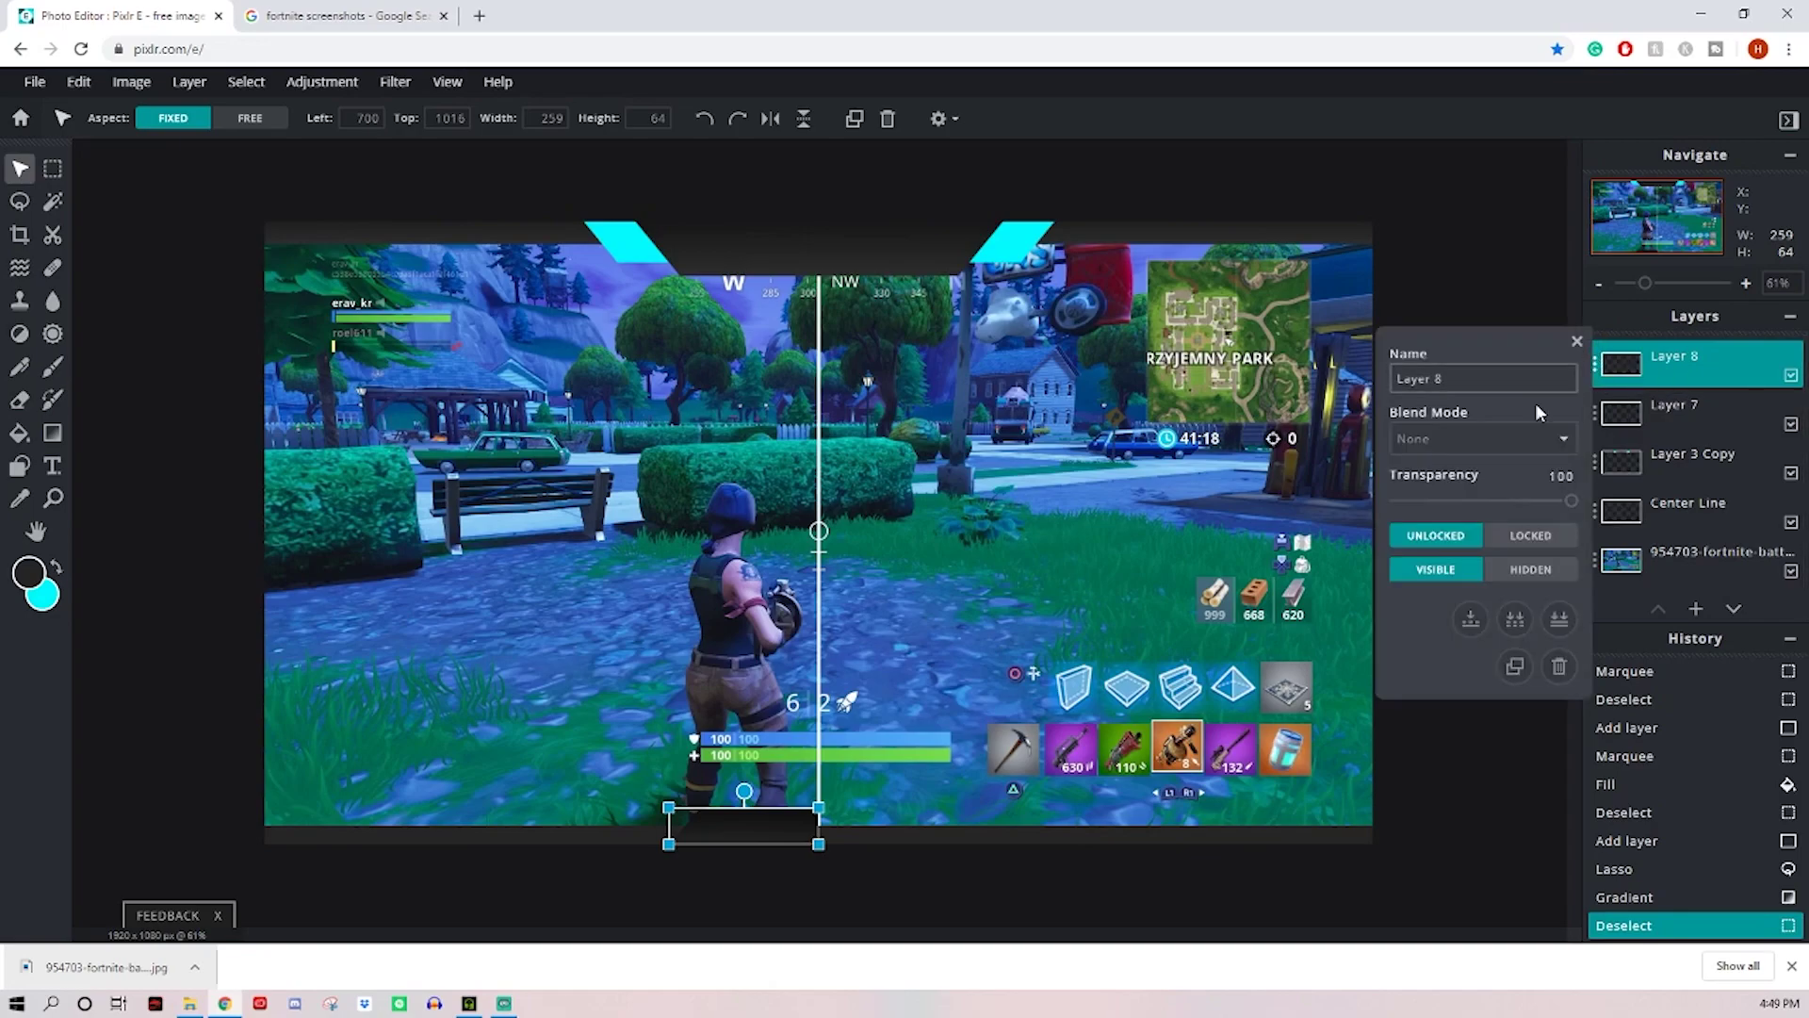
click(1514, 667)
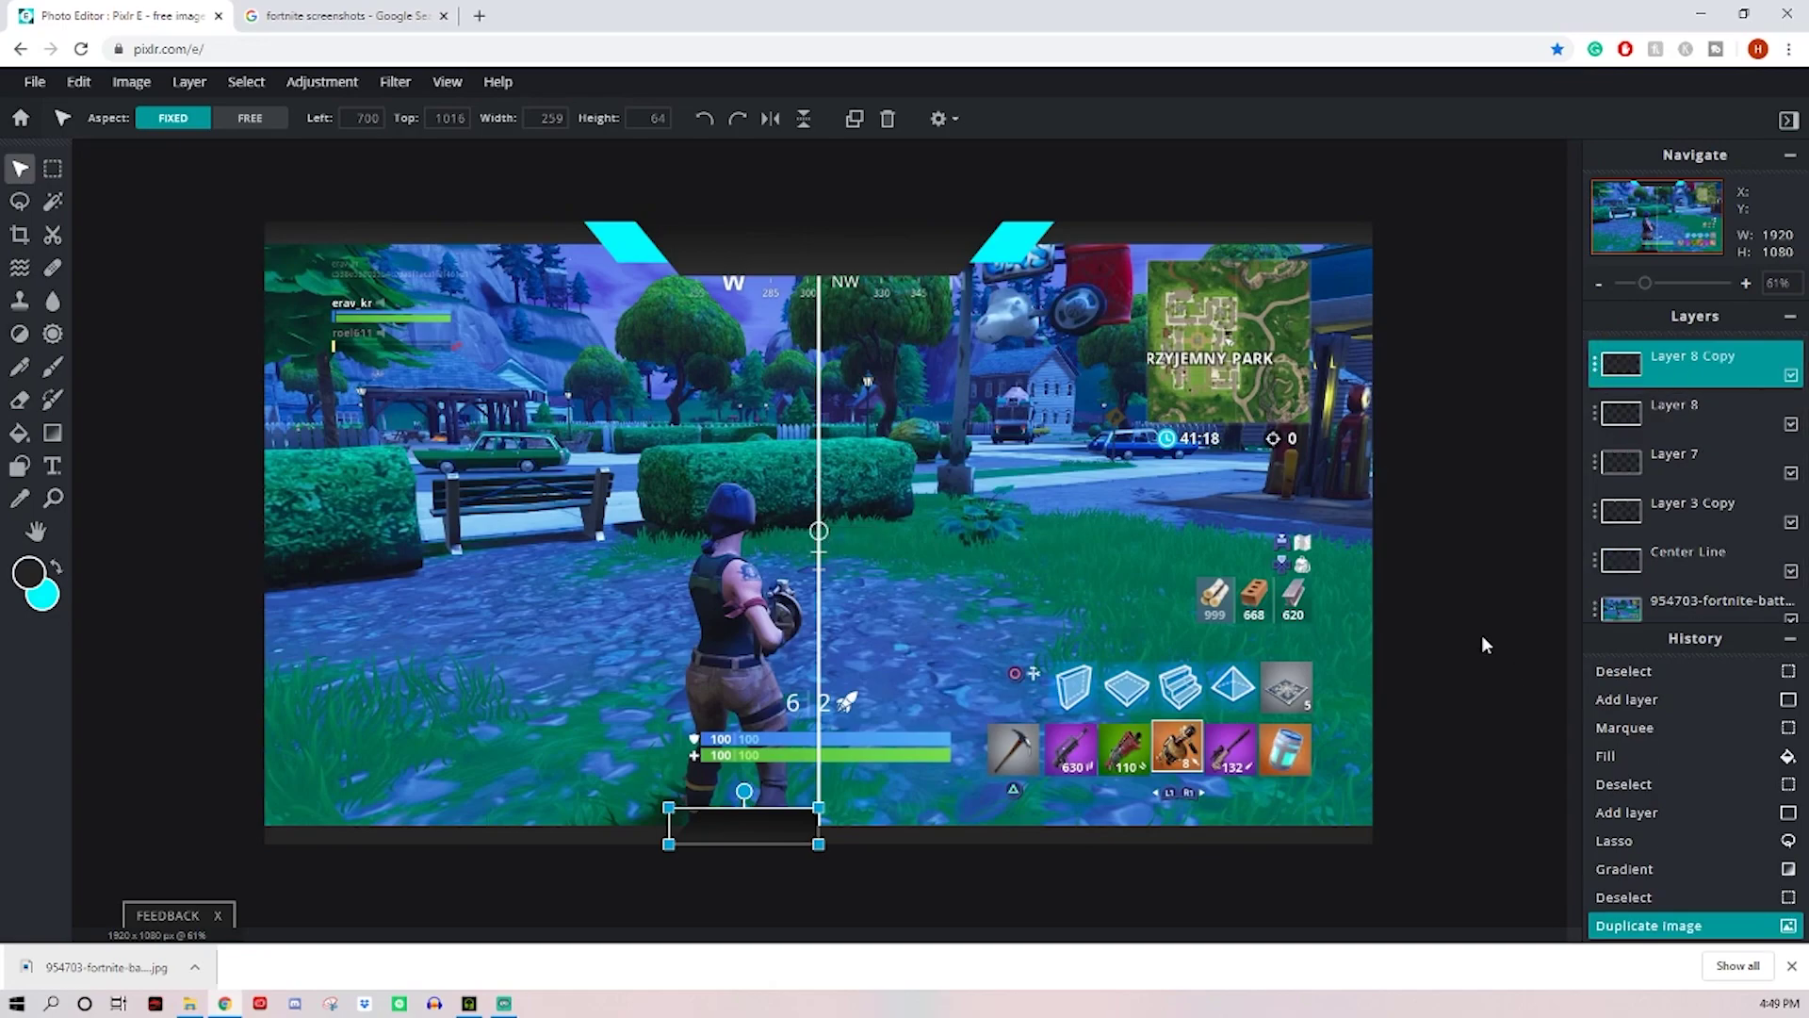
click(771, 119)
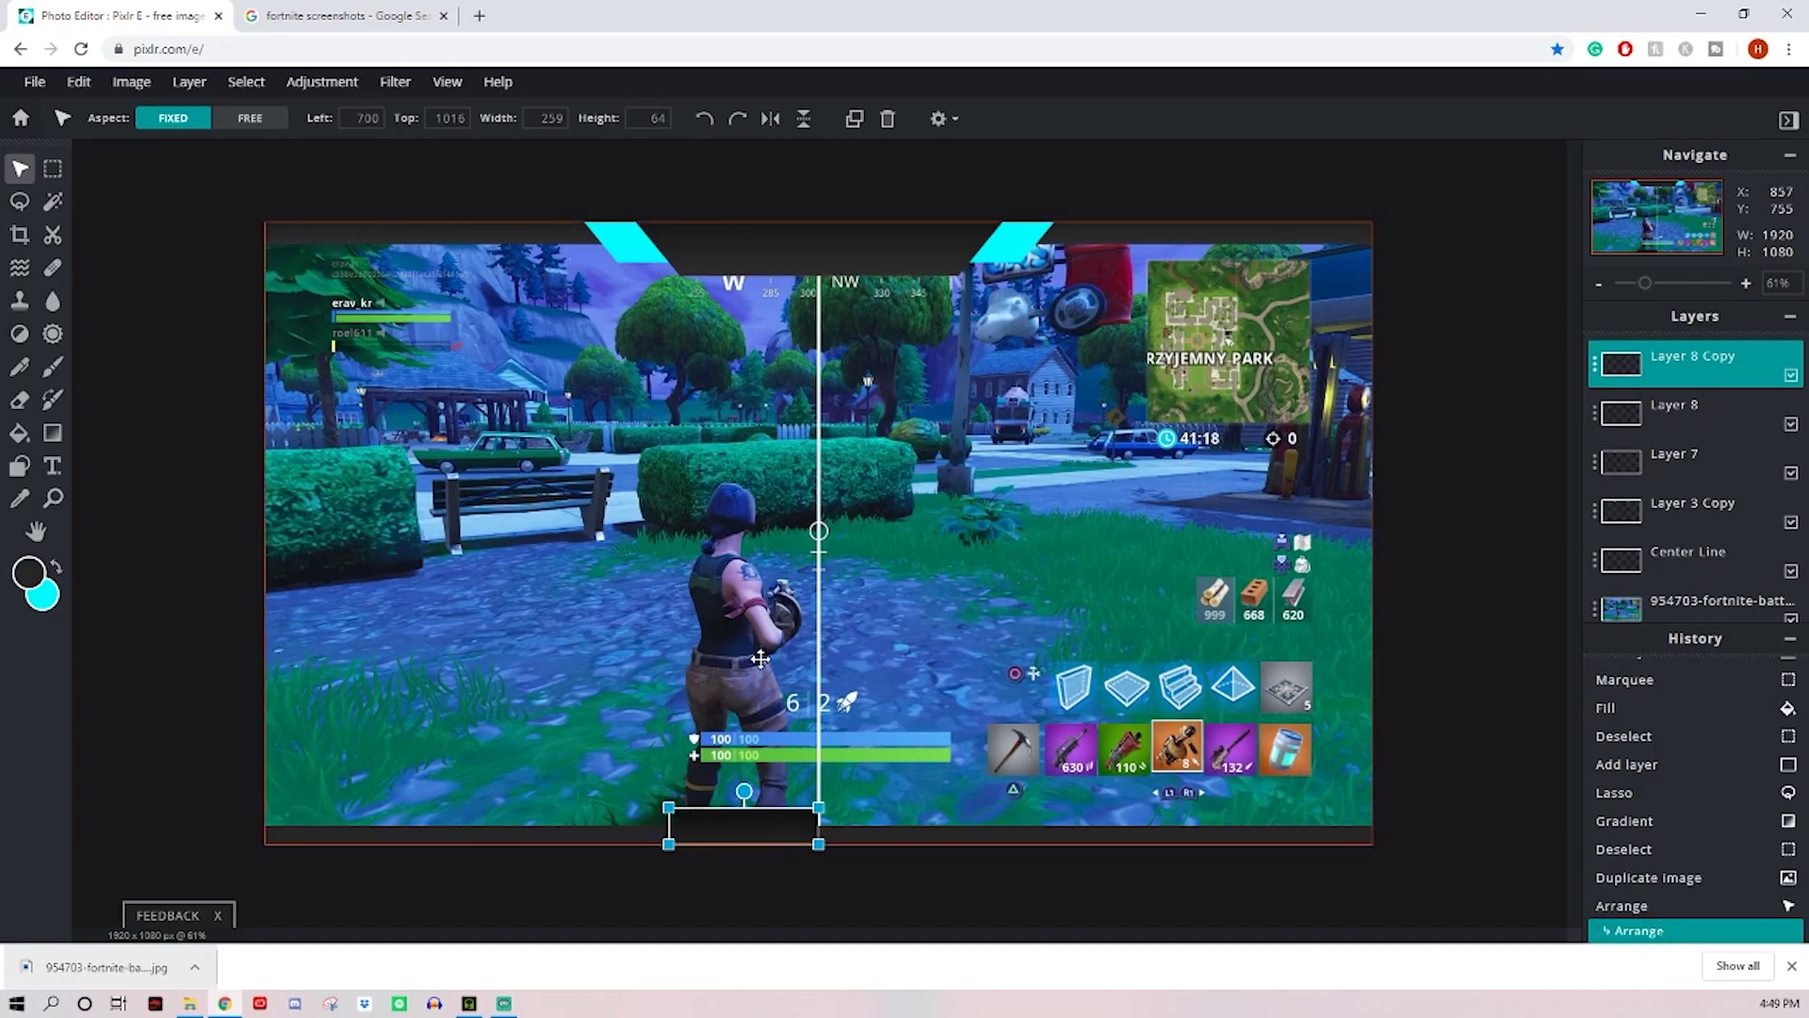
Step: Slide the flipped wedge right to meet the original at the centre line
drag(732, 820, 883, 825)
scroll(824, 826, up, 5)
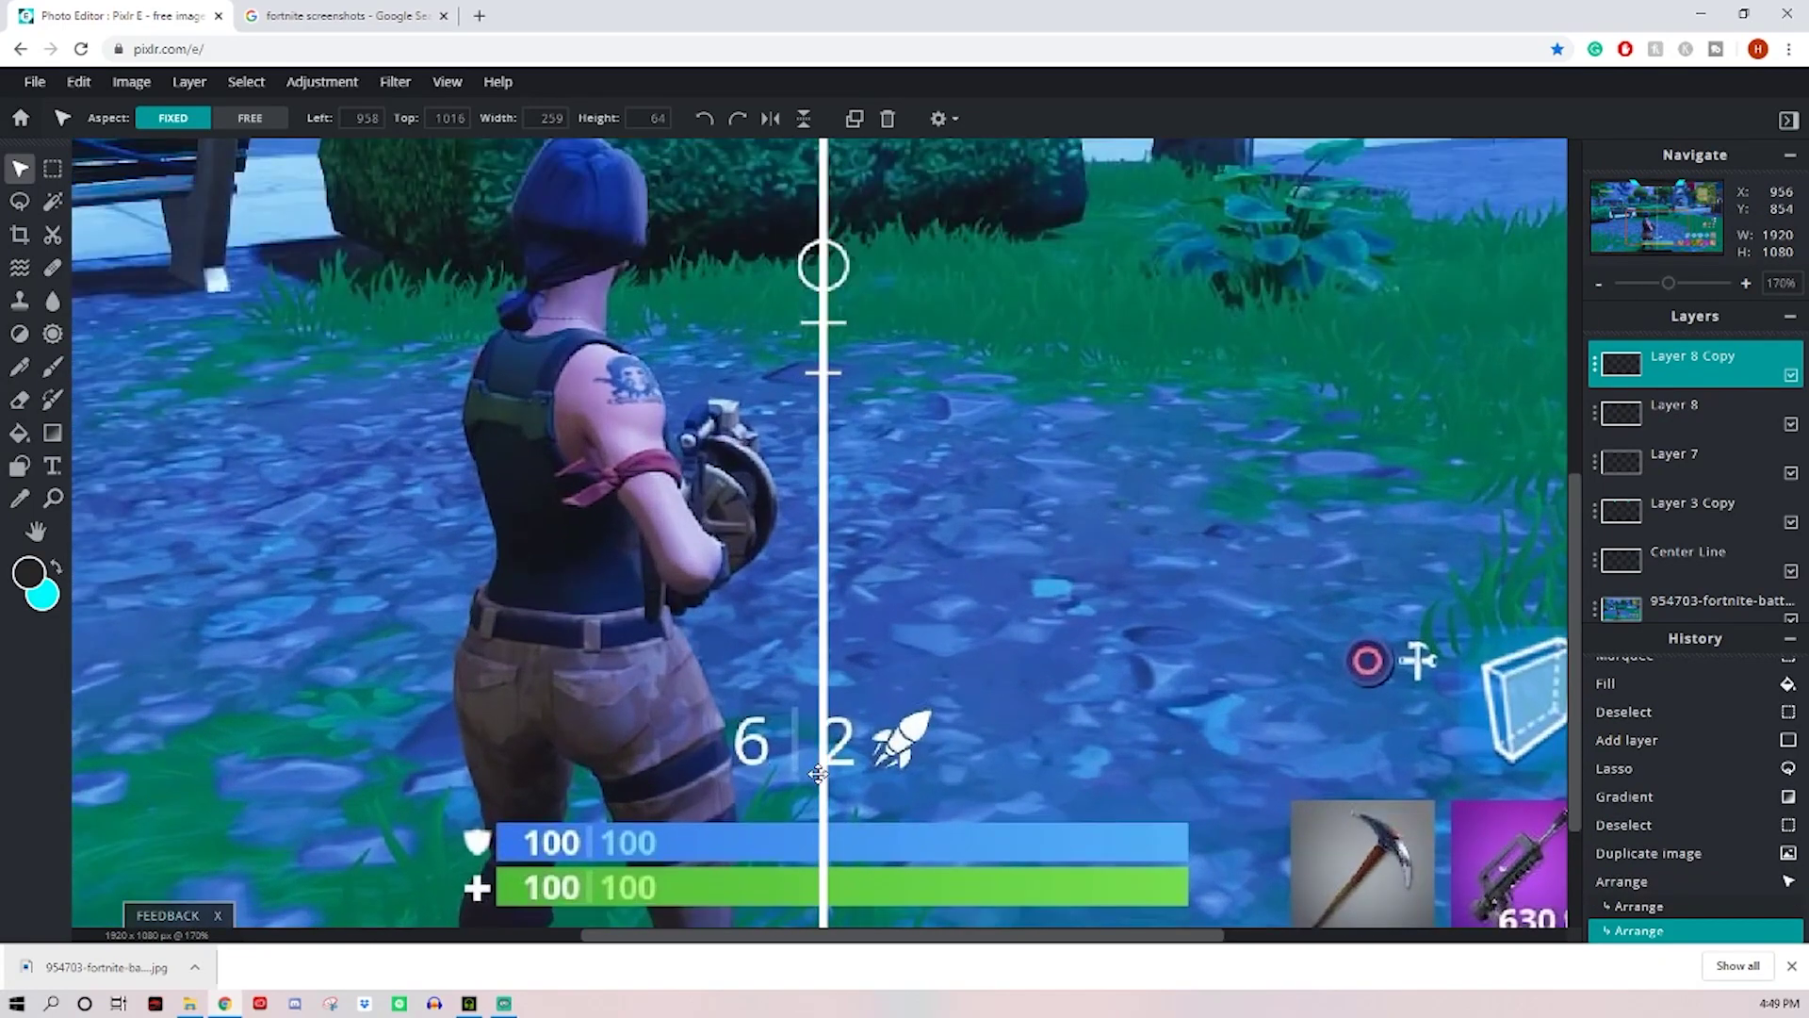
scroll(810, 775, down, 5)
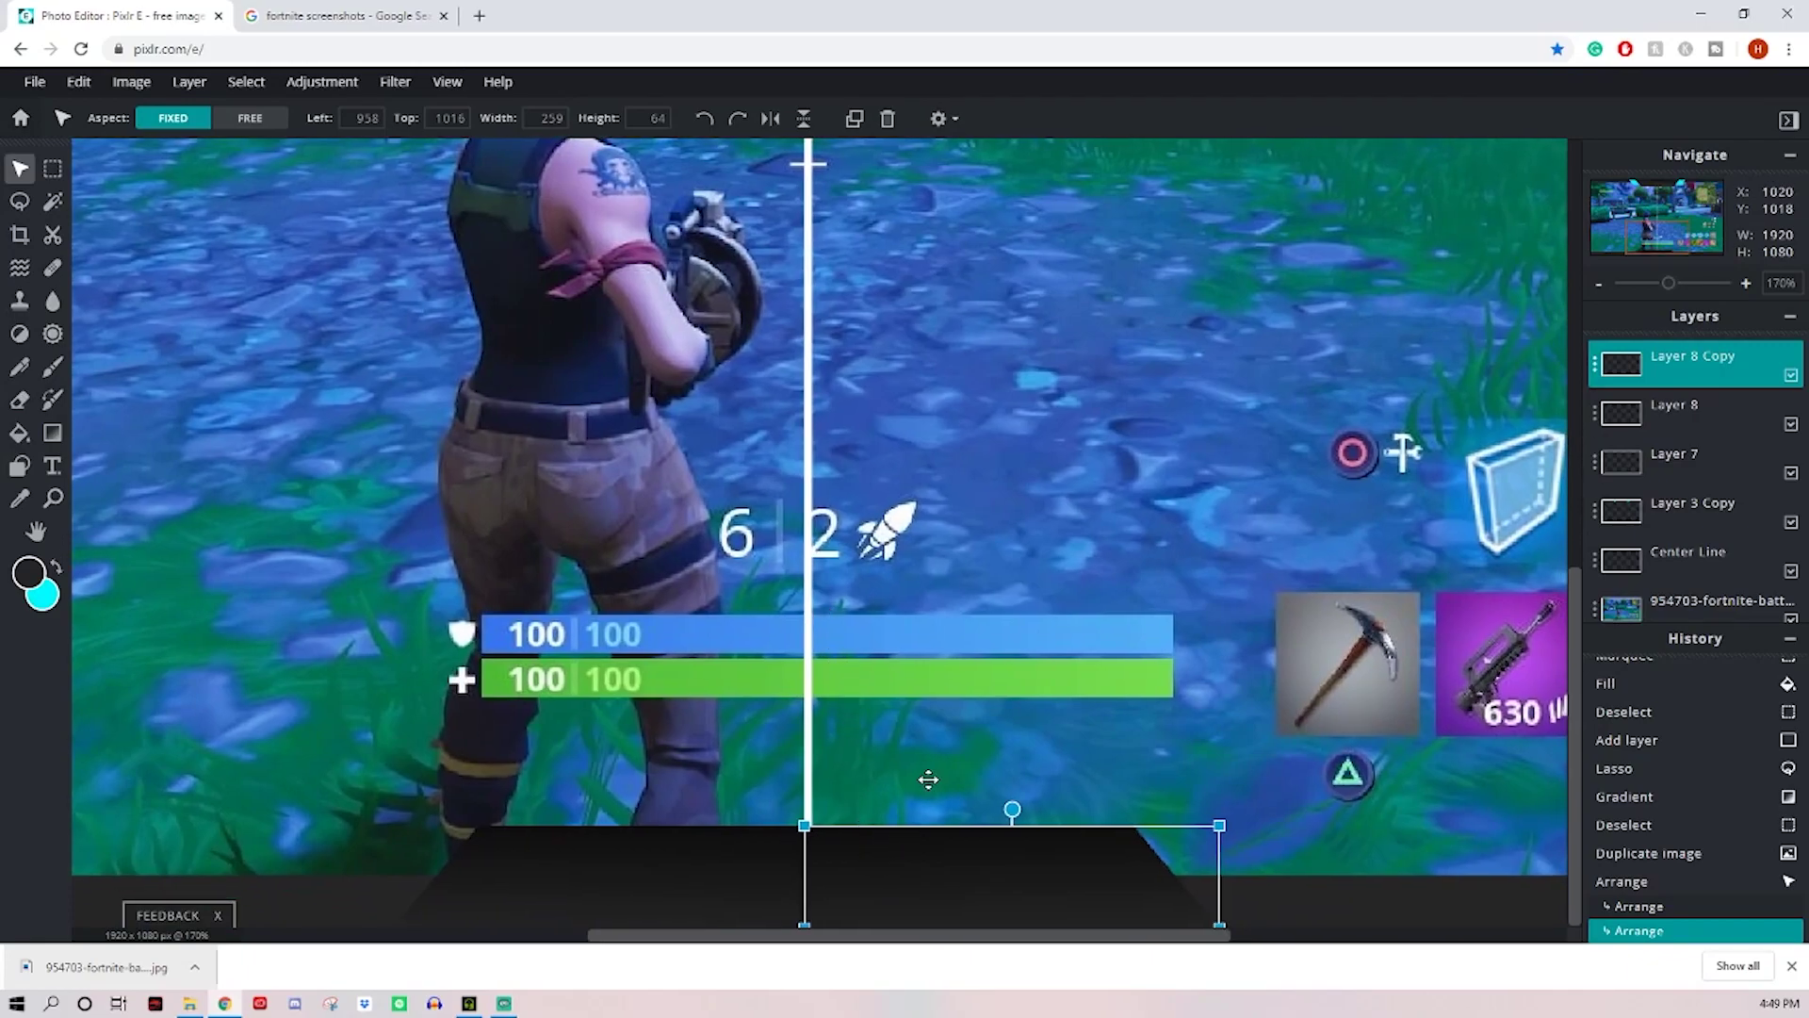
Step: Merge the two wedges into one 517×64 tab on Layer 8 Copy, centred at the bottom
click(902, 745)
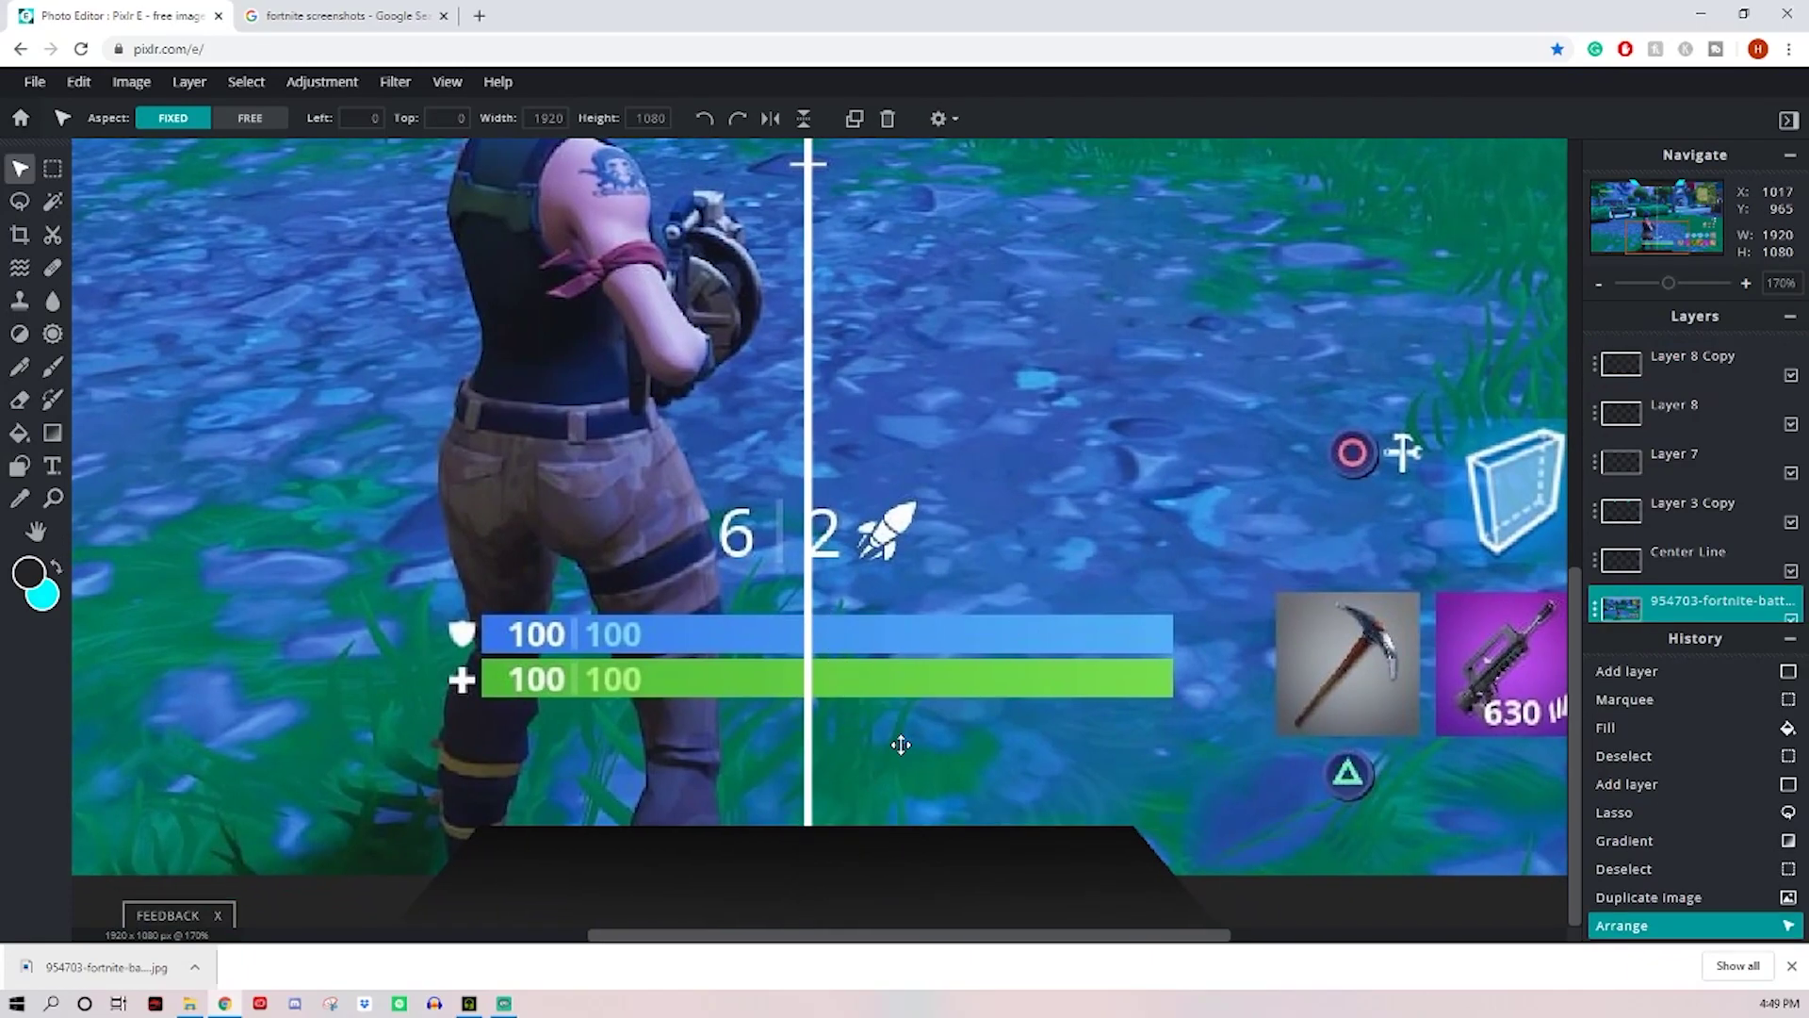
click(969, 887)
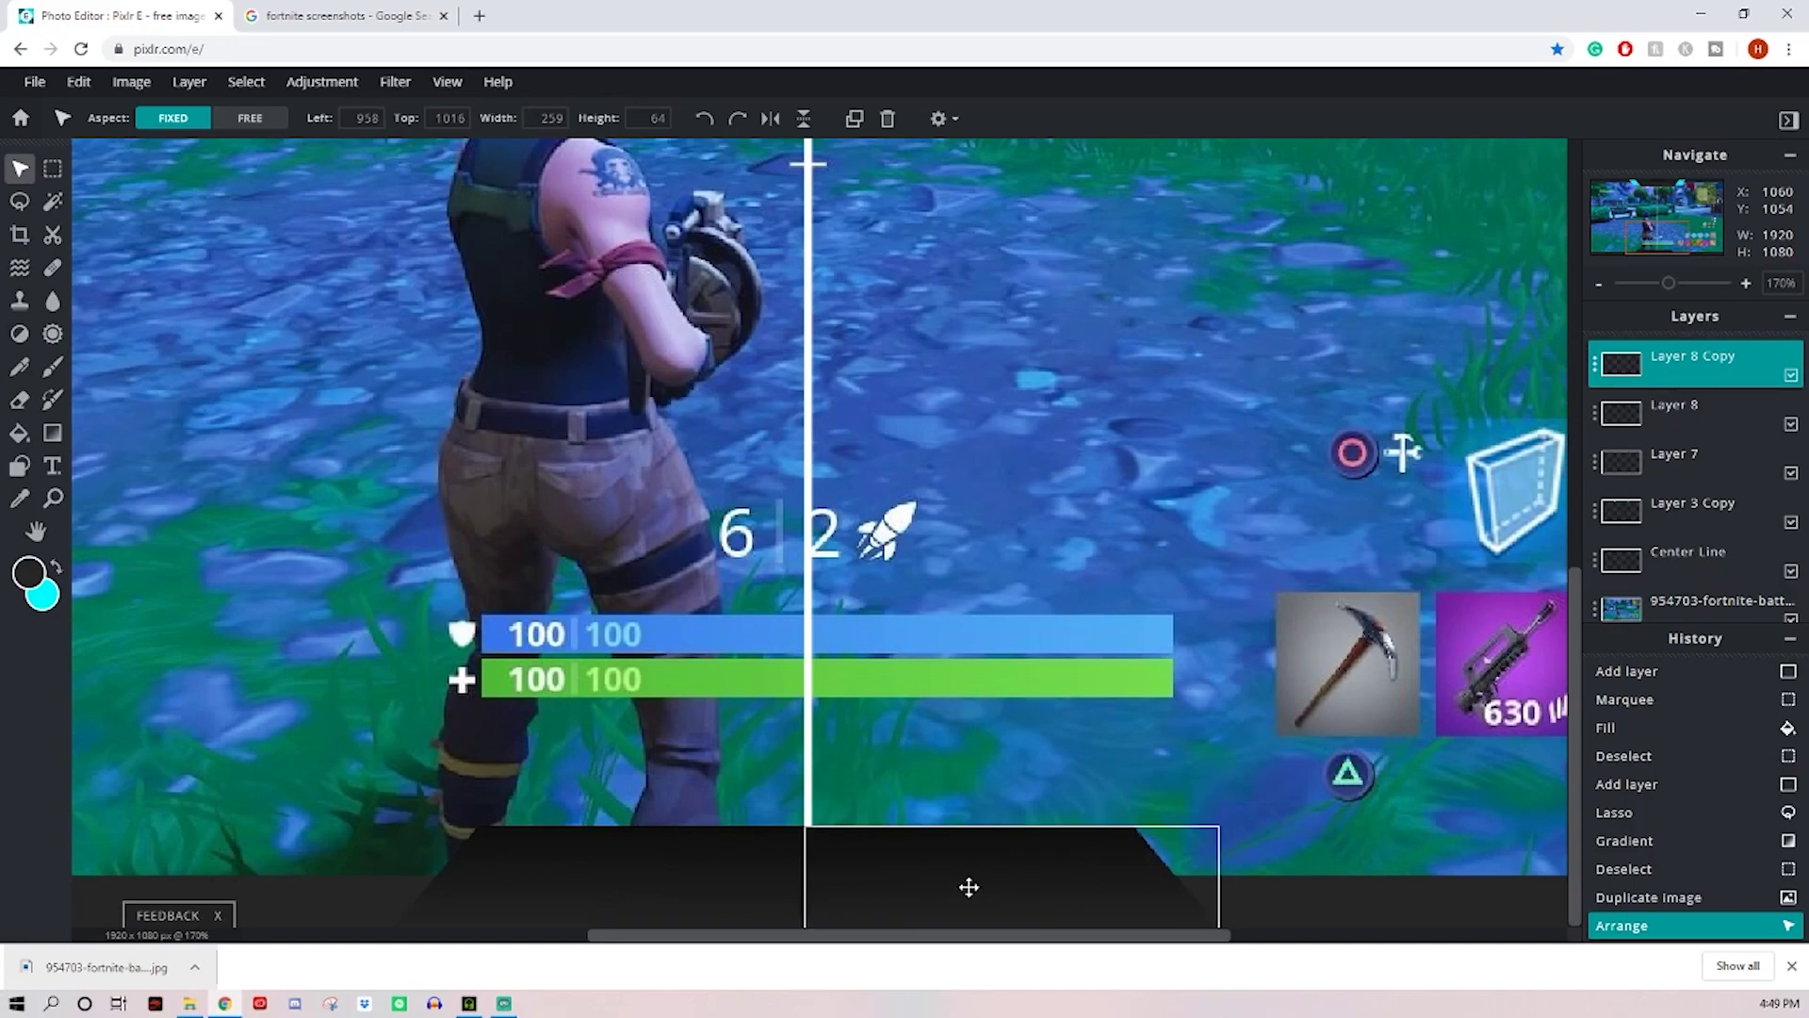
click(961, 765)
scroll(963, 764, down, 4)
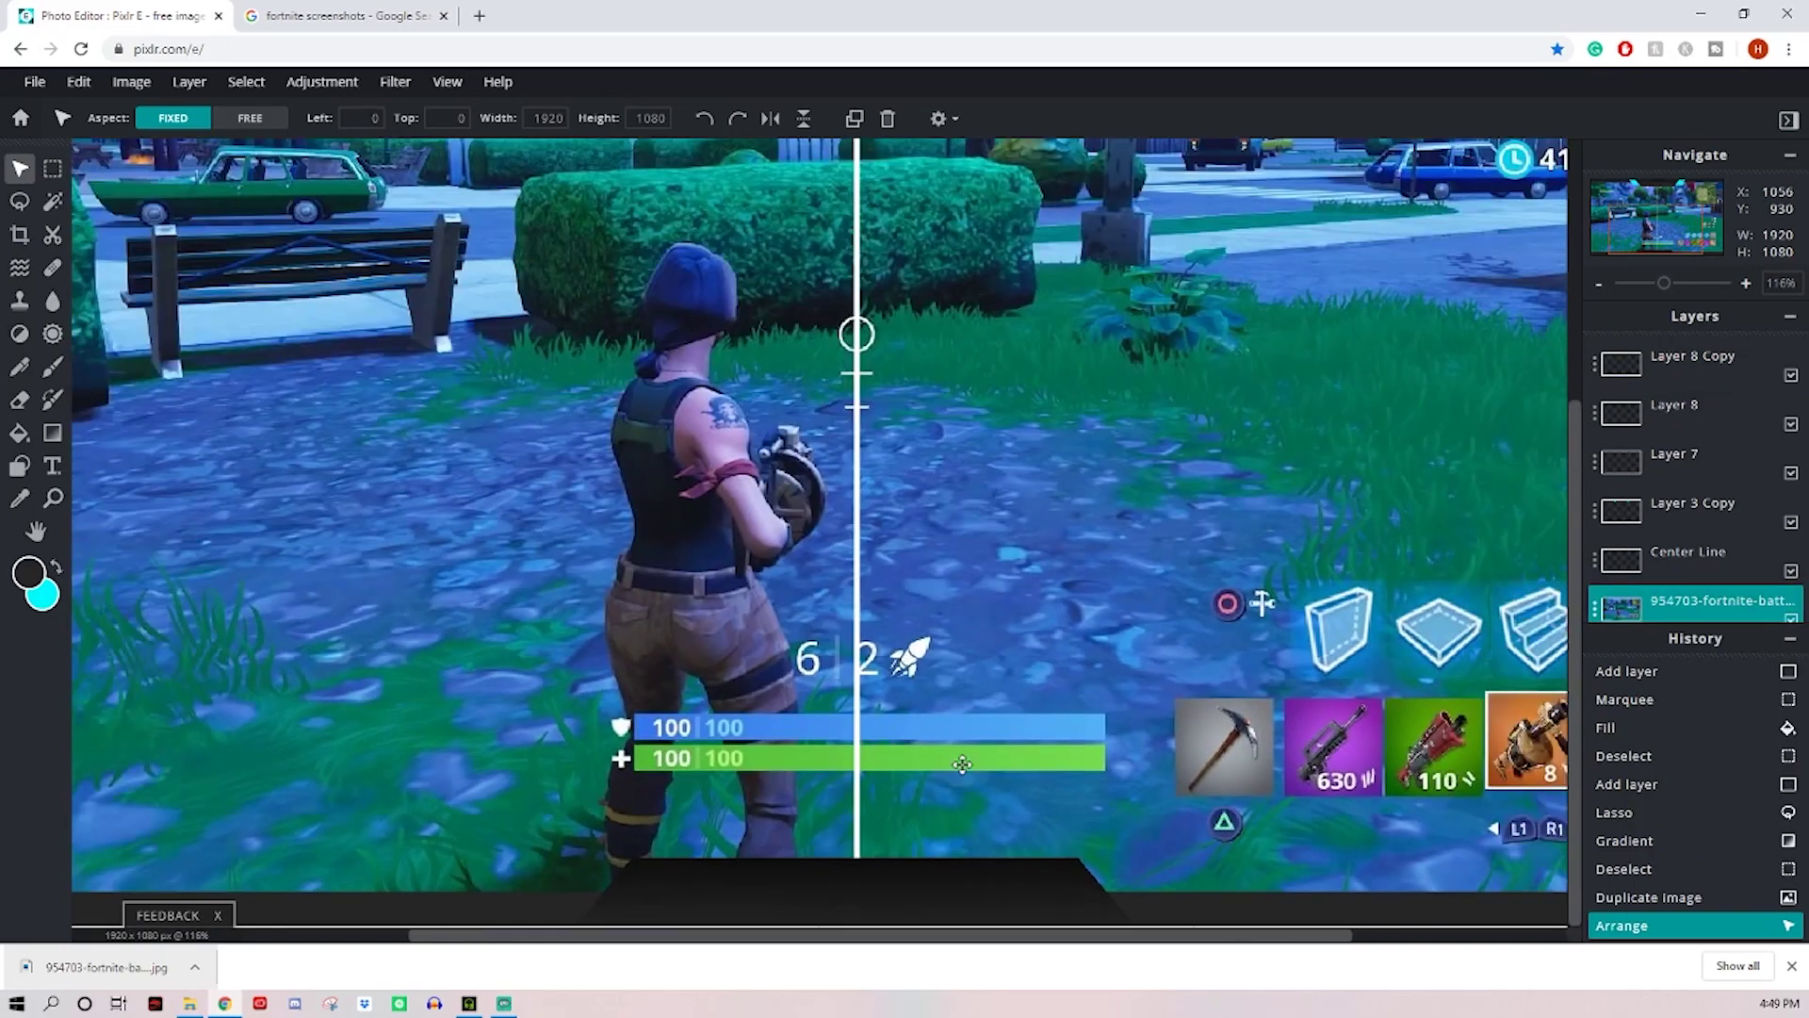
scroll(963, 764, down, 4)
click(974, 906)
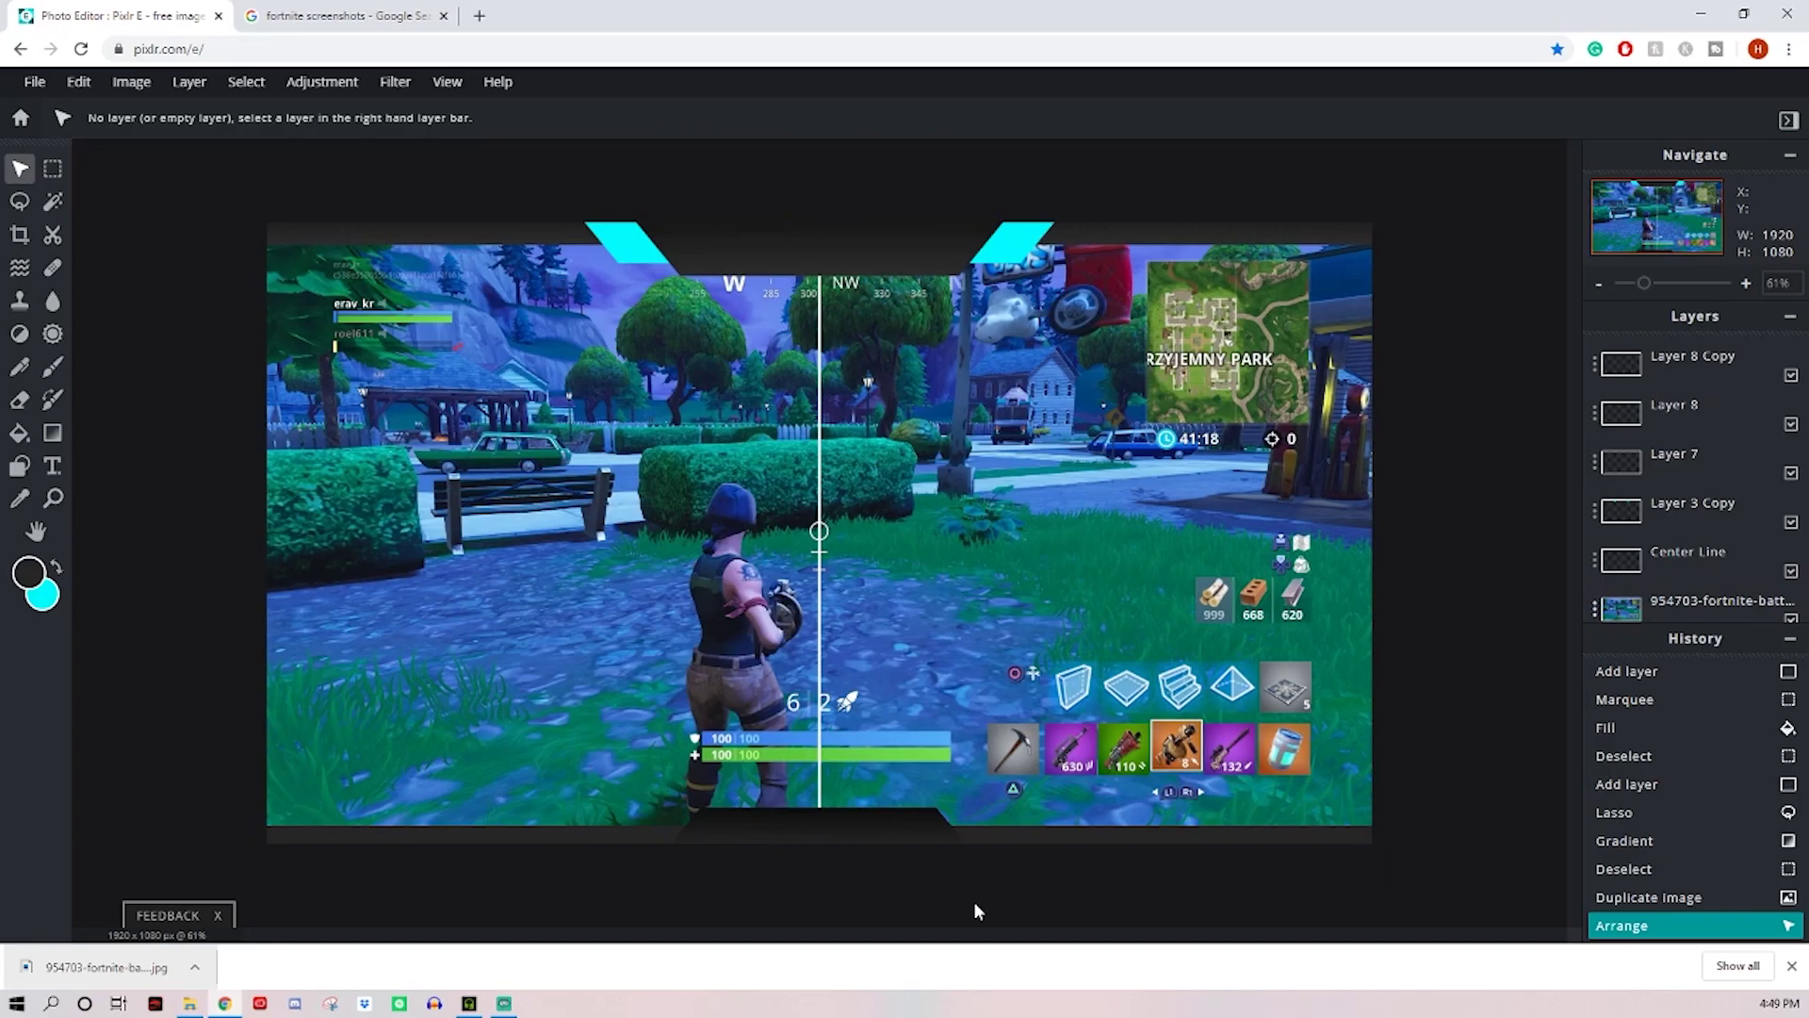
click(848, 822)
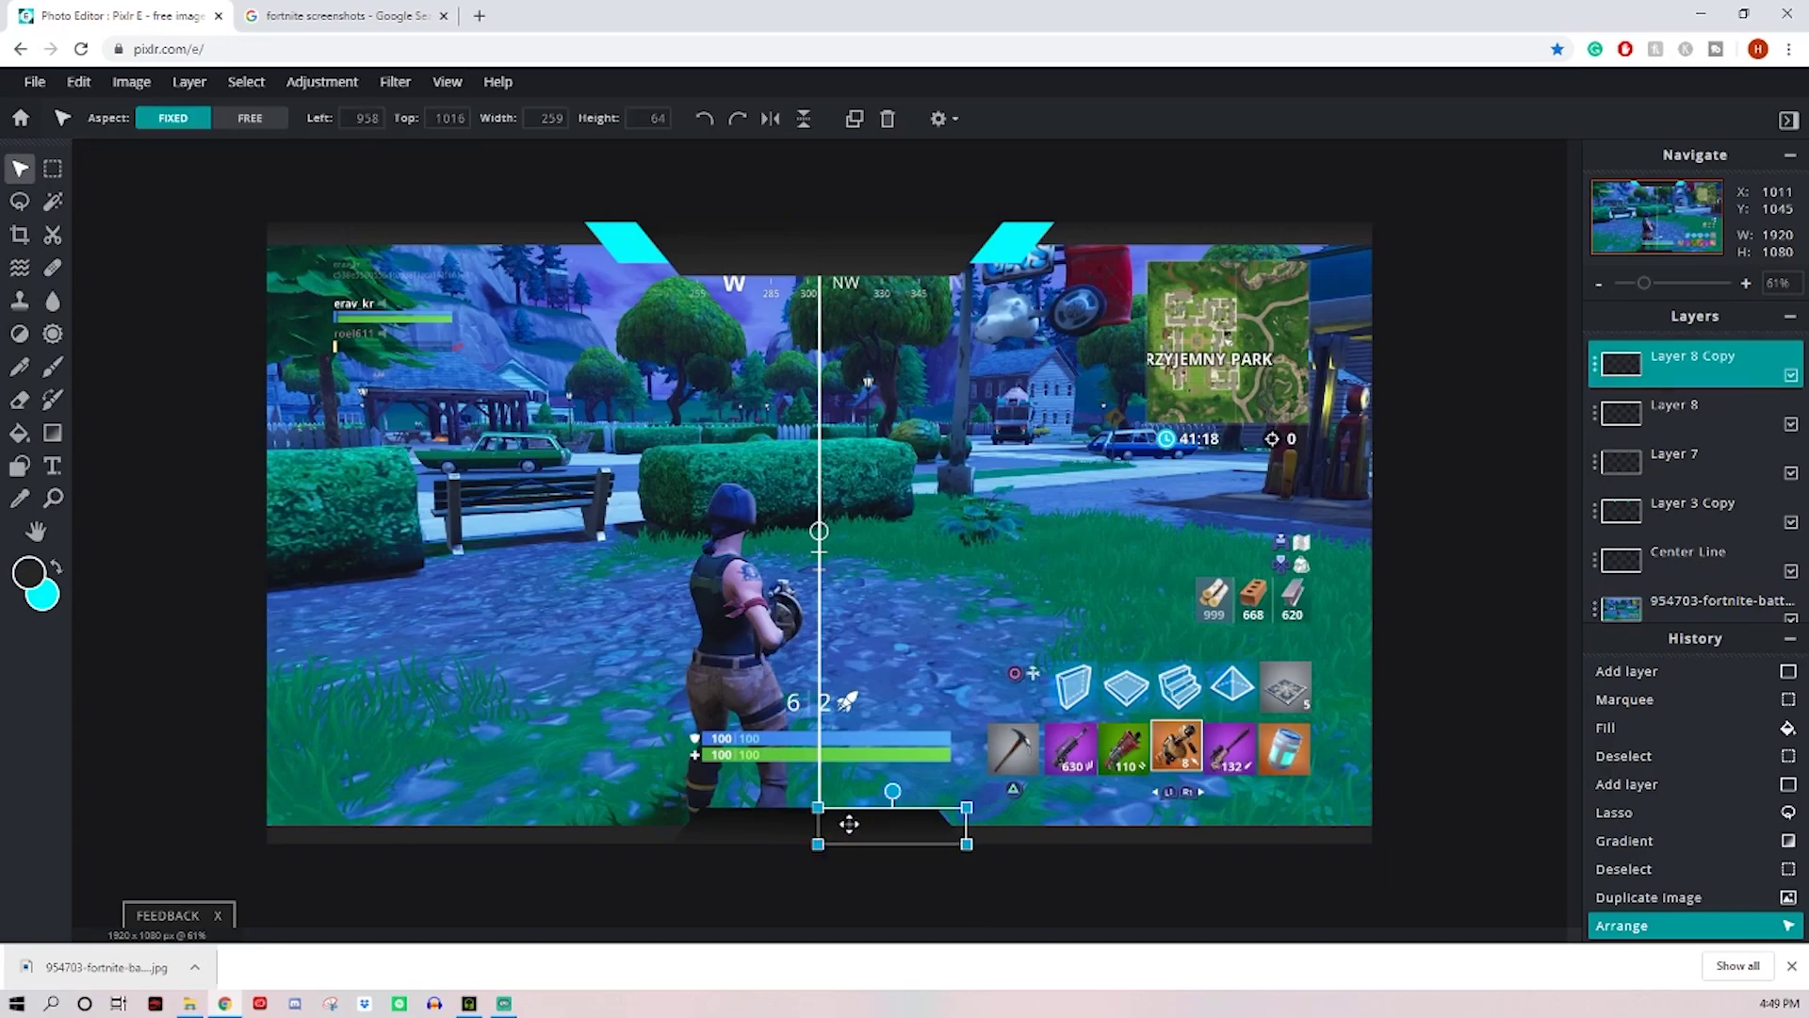
click(1594, 363)
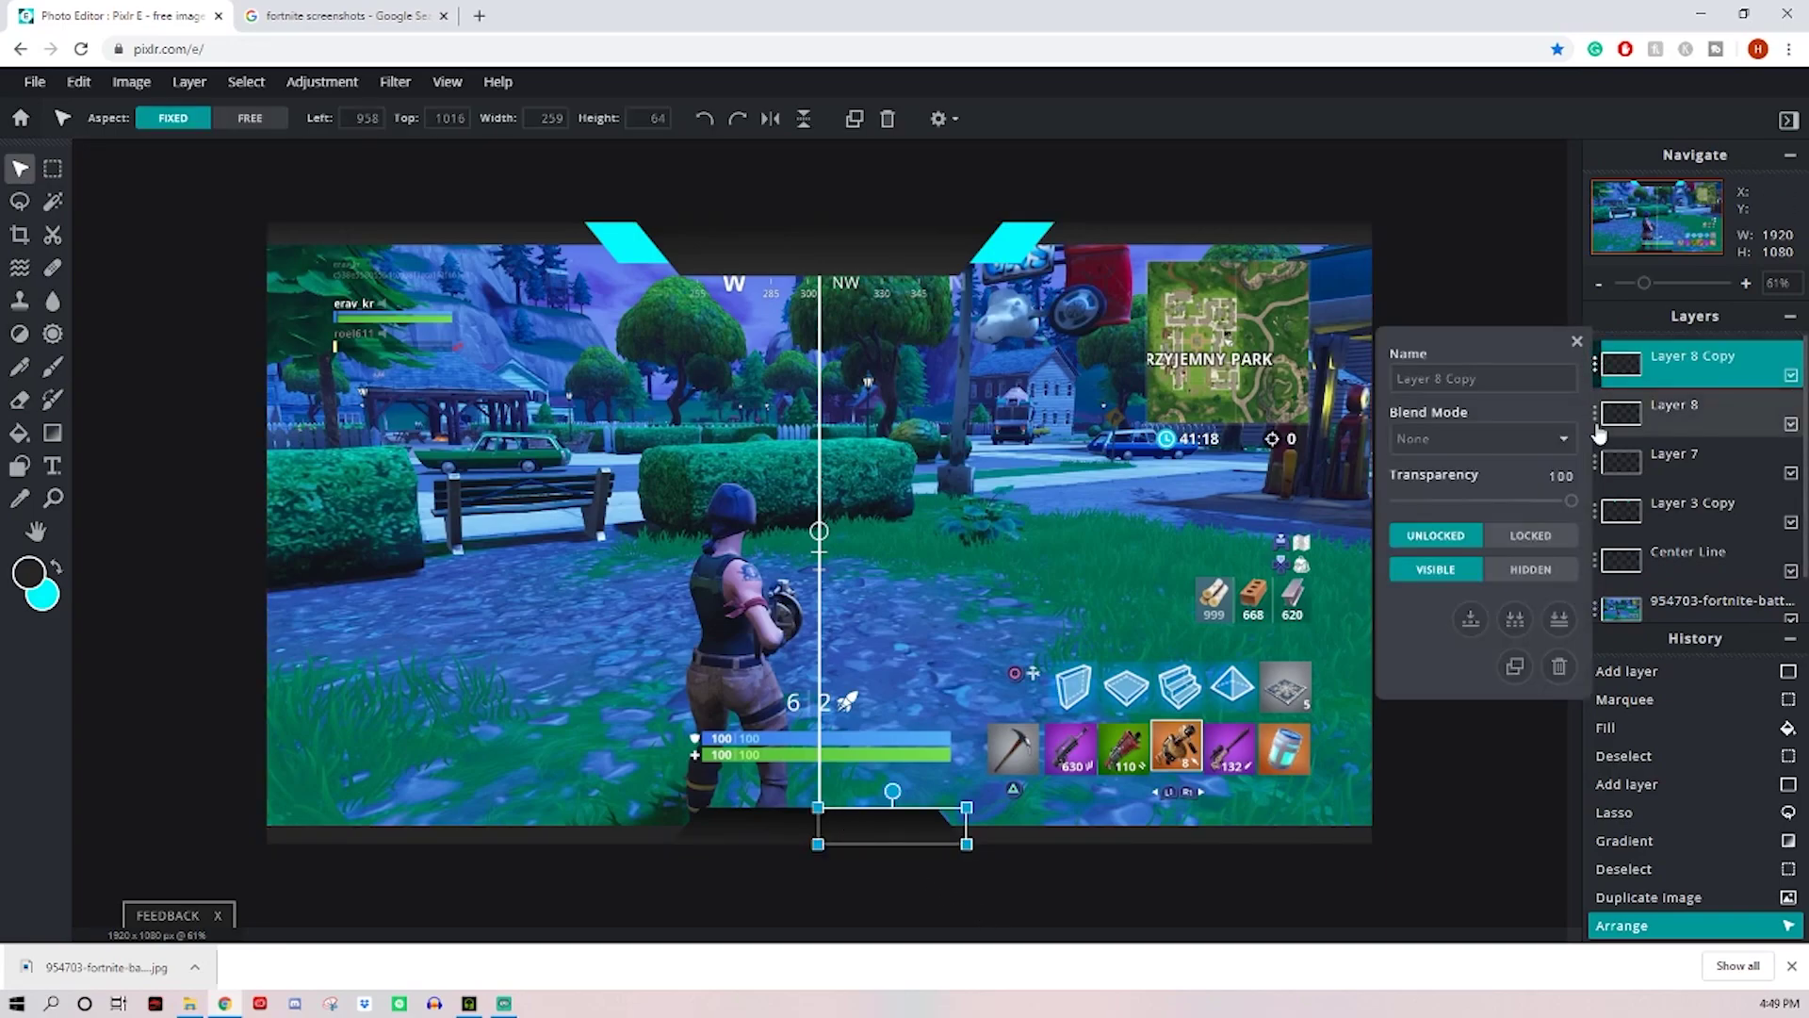
click(1470, 622)
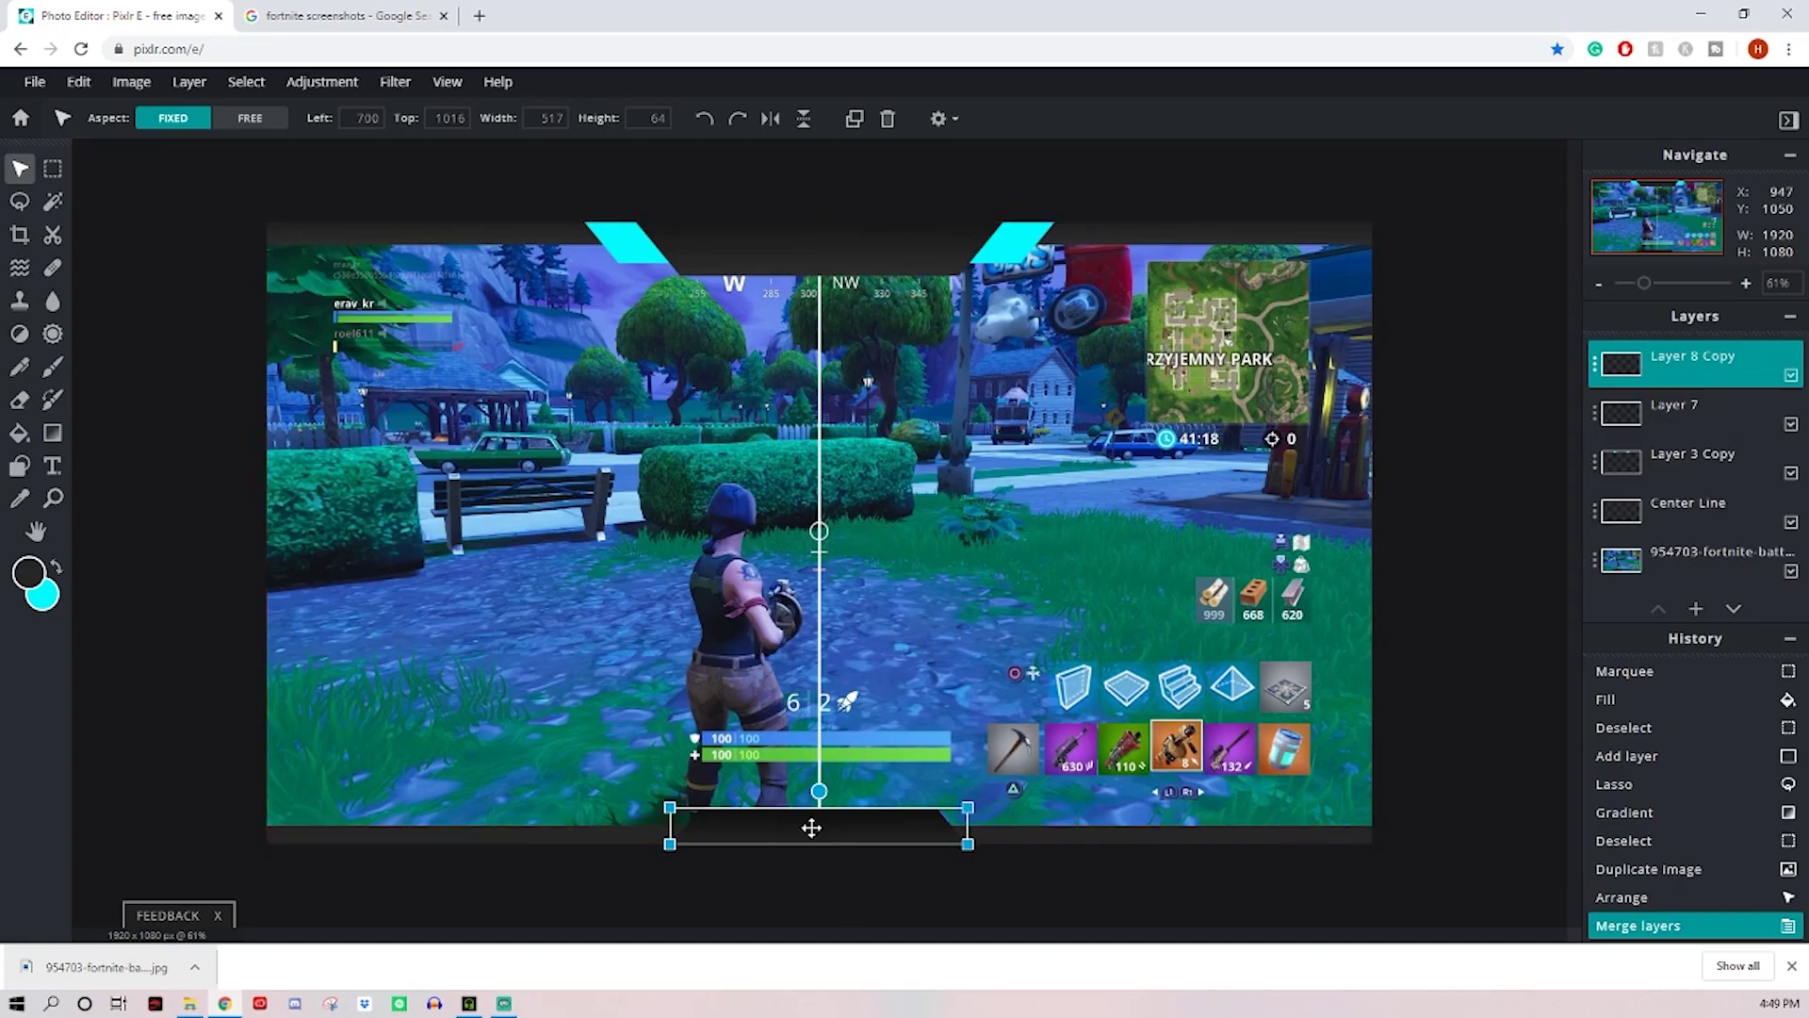
drag(811, 829, 830, 884)
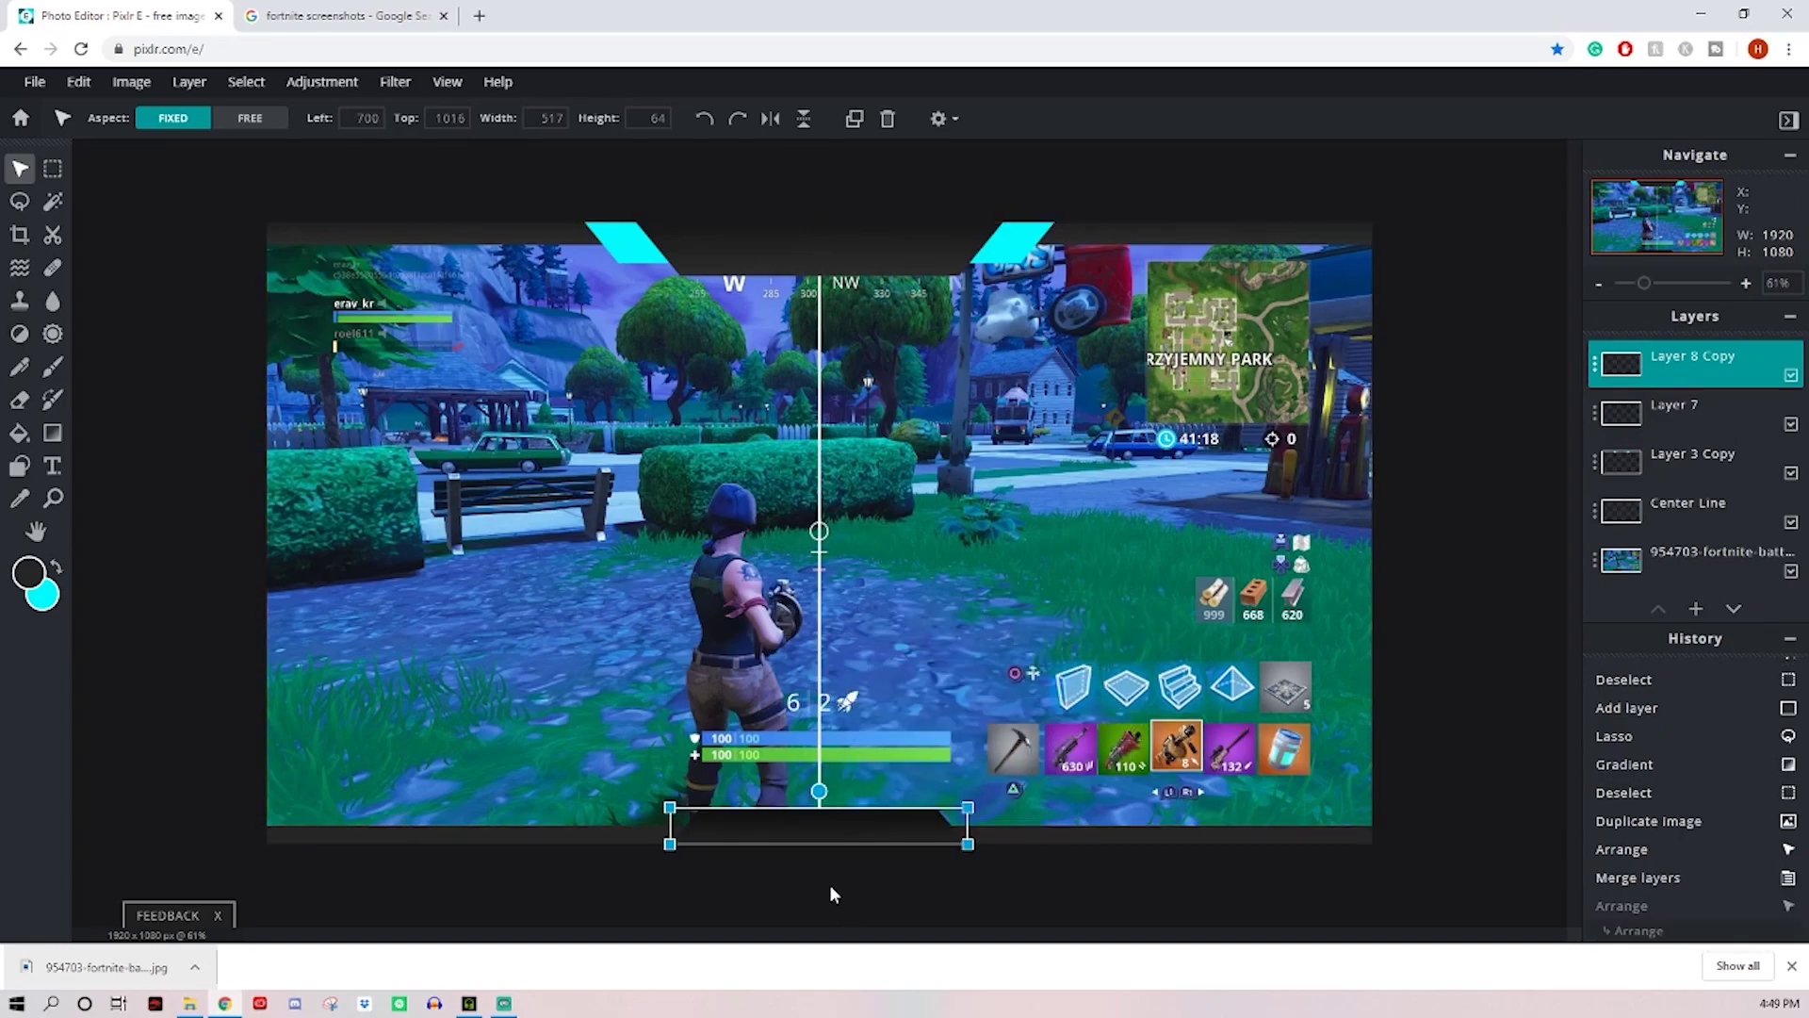
Step: Apply a cyan #00FBFF outer glow: size 10px, feather 100%, opacity 48%
click(396, 82)
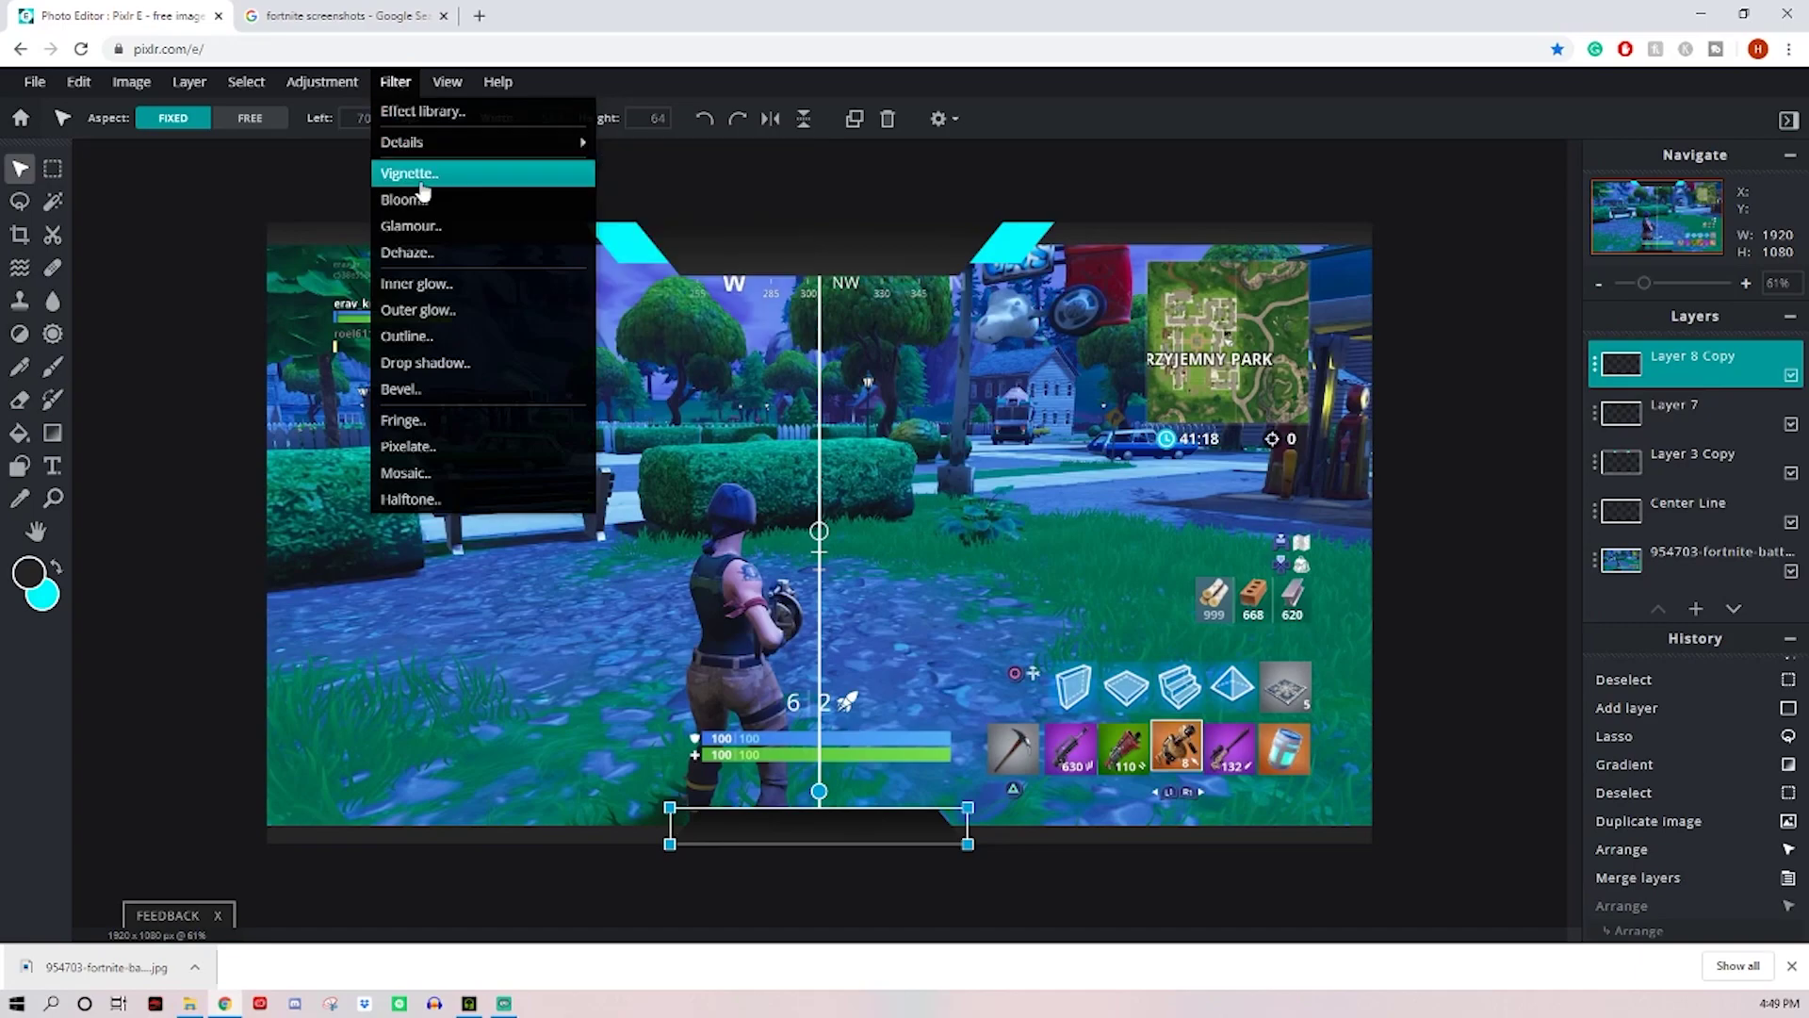
click(441, 311)
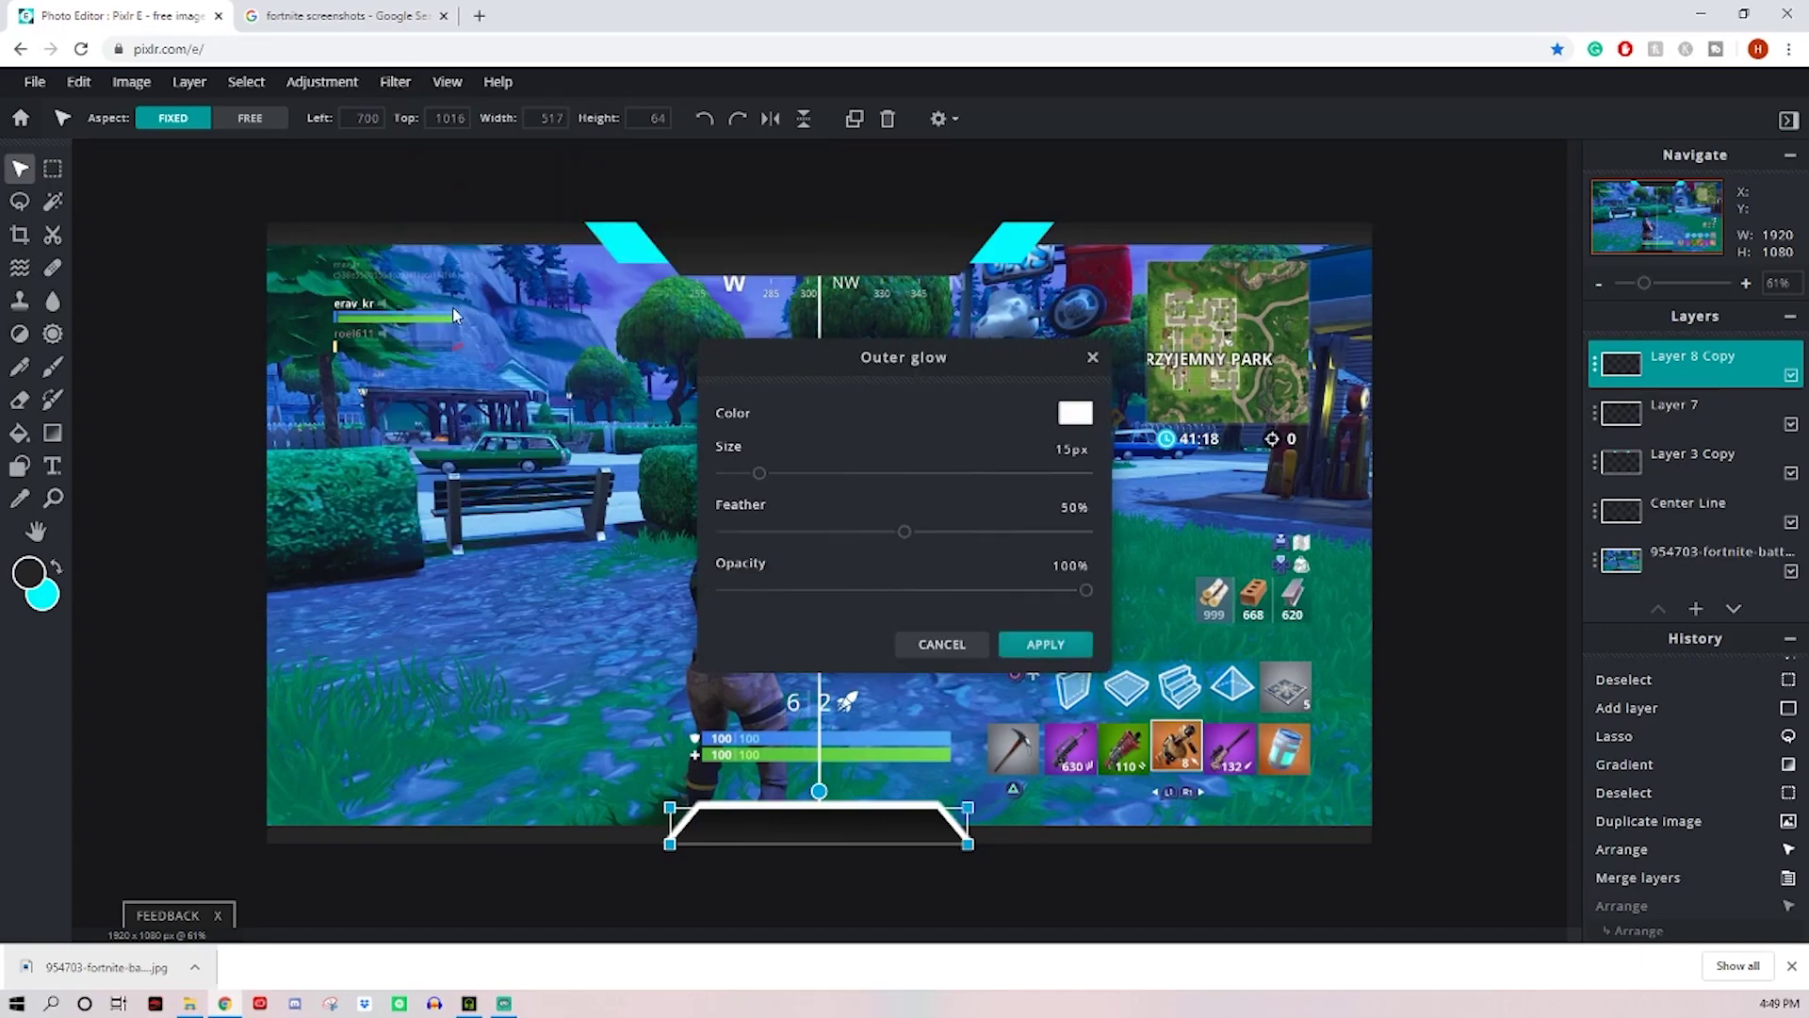
drag(873, 358, 375, 421)
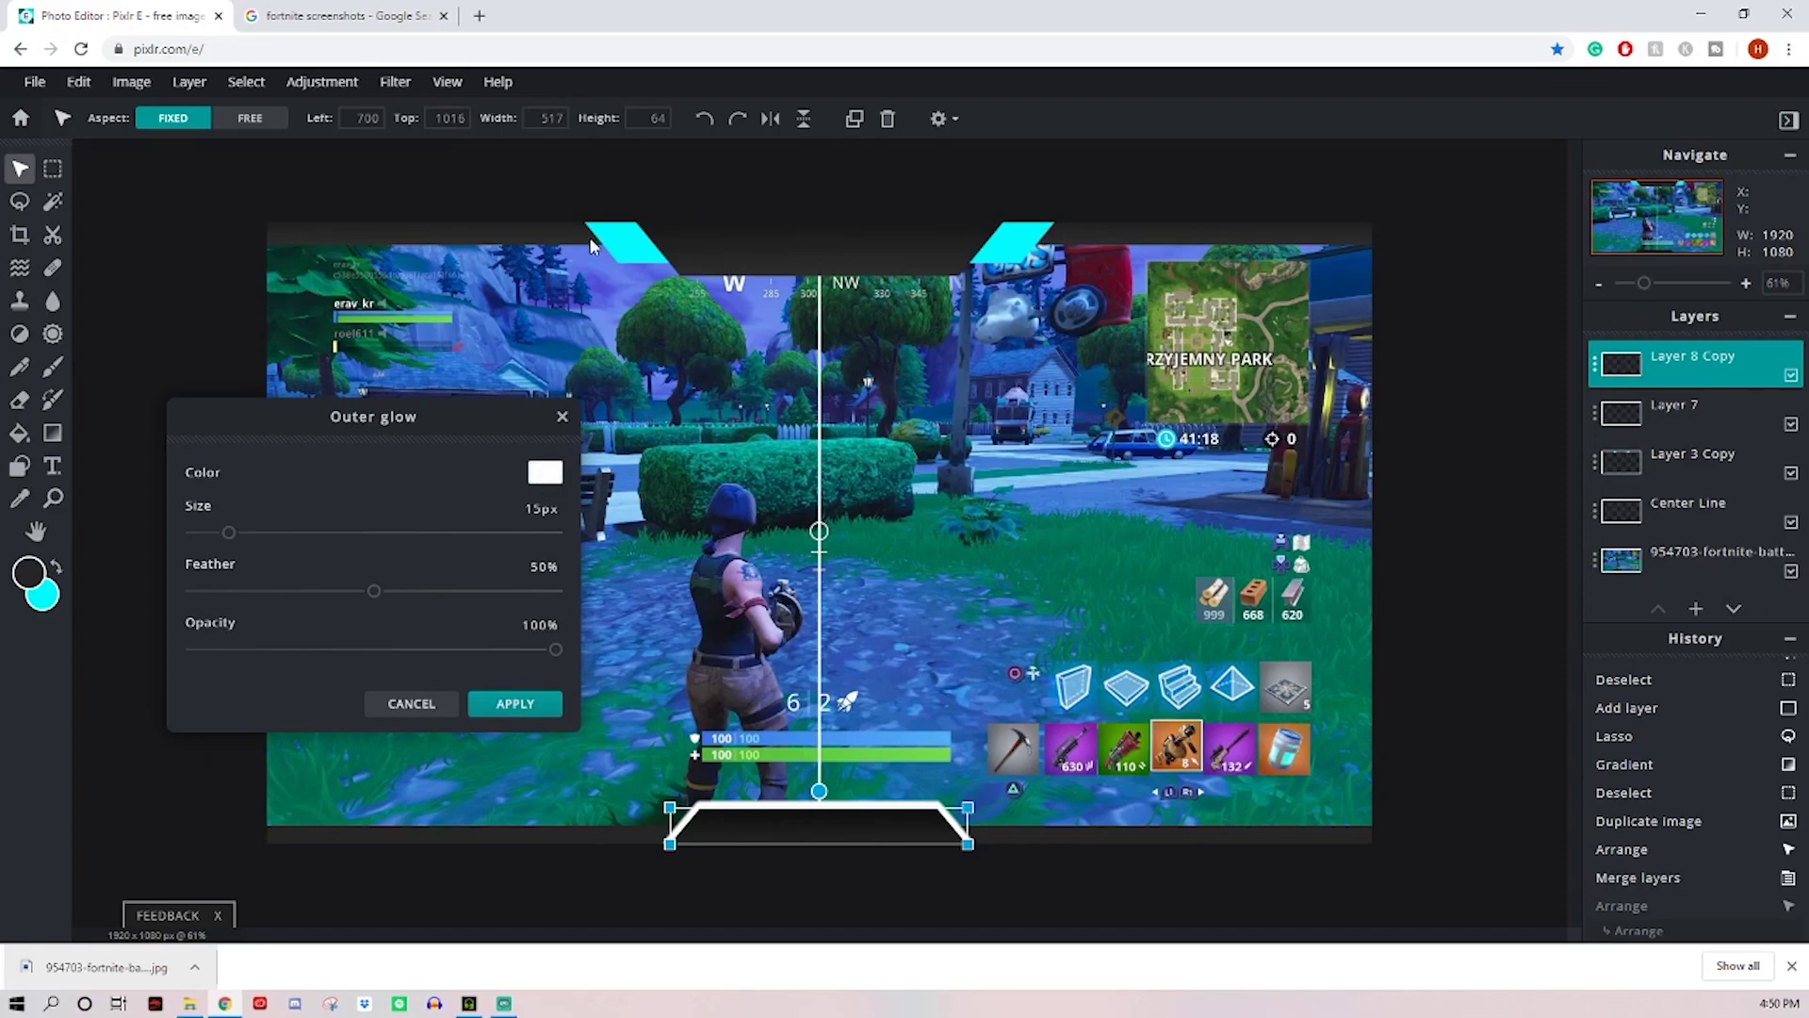
click(547, 472)
click(280, 718)
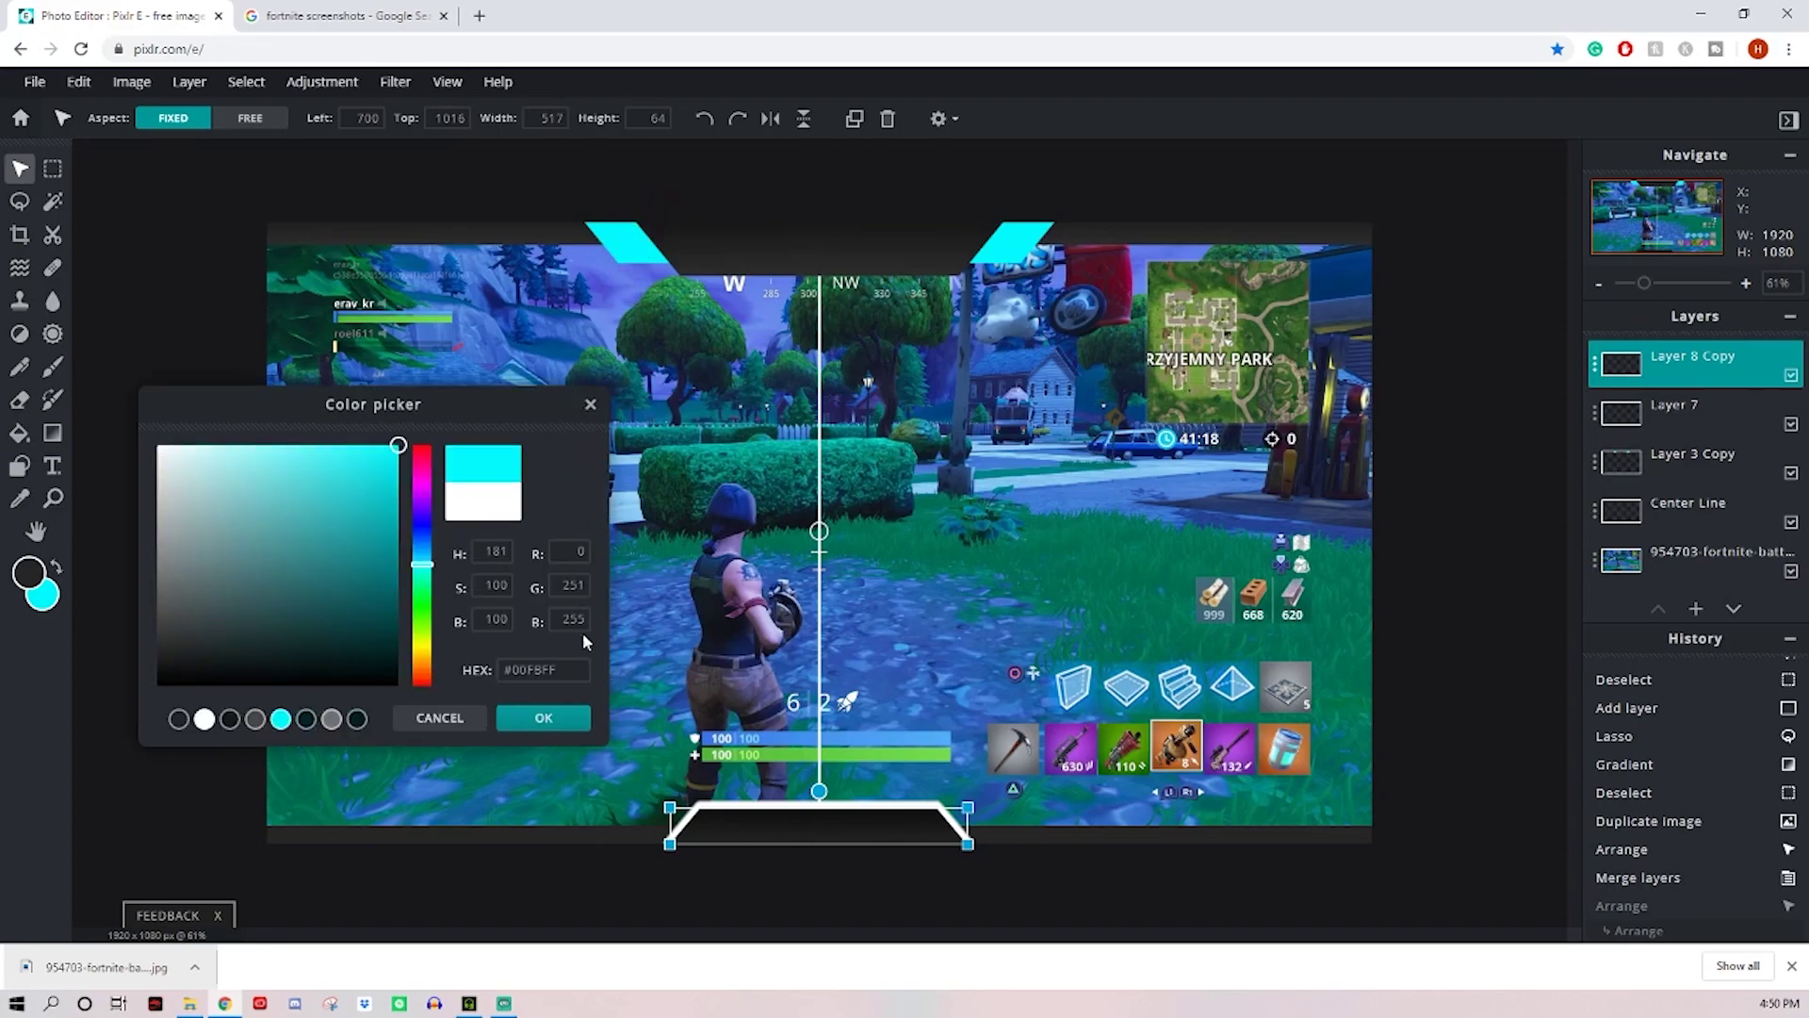
click(542, 719)
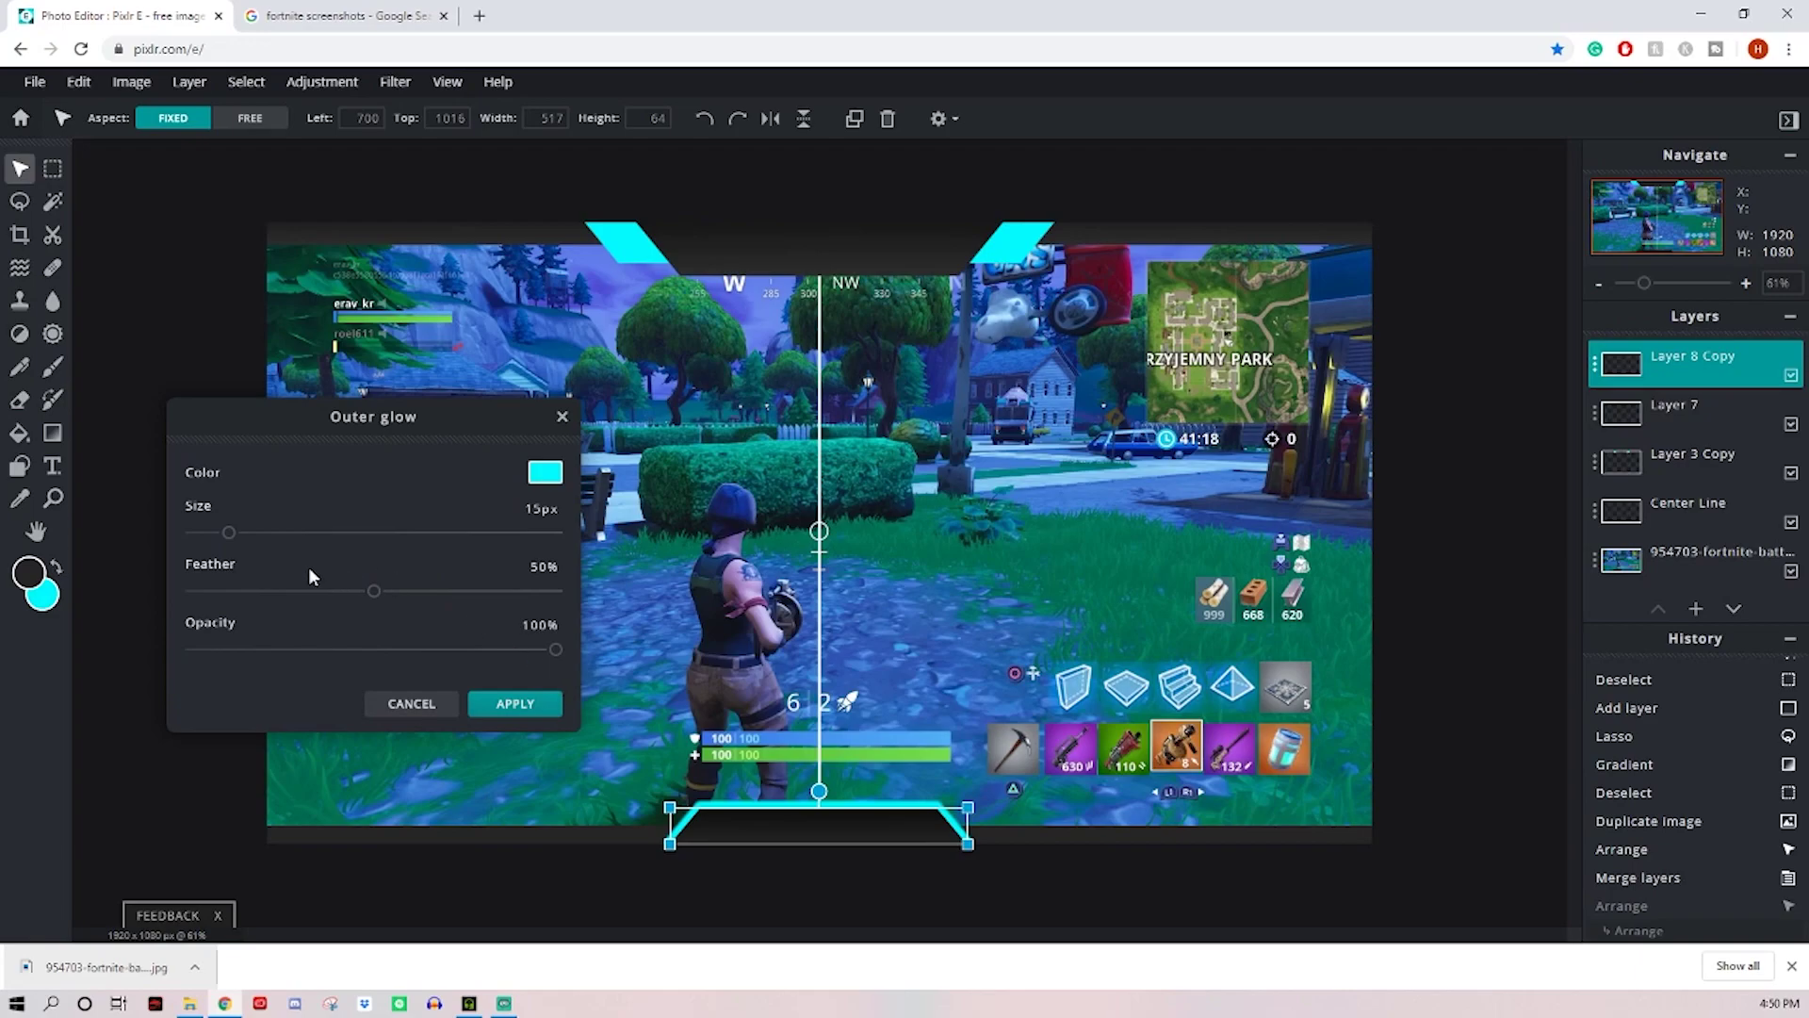
drag(373, 593, 566, 592)
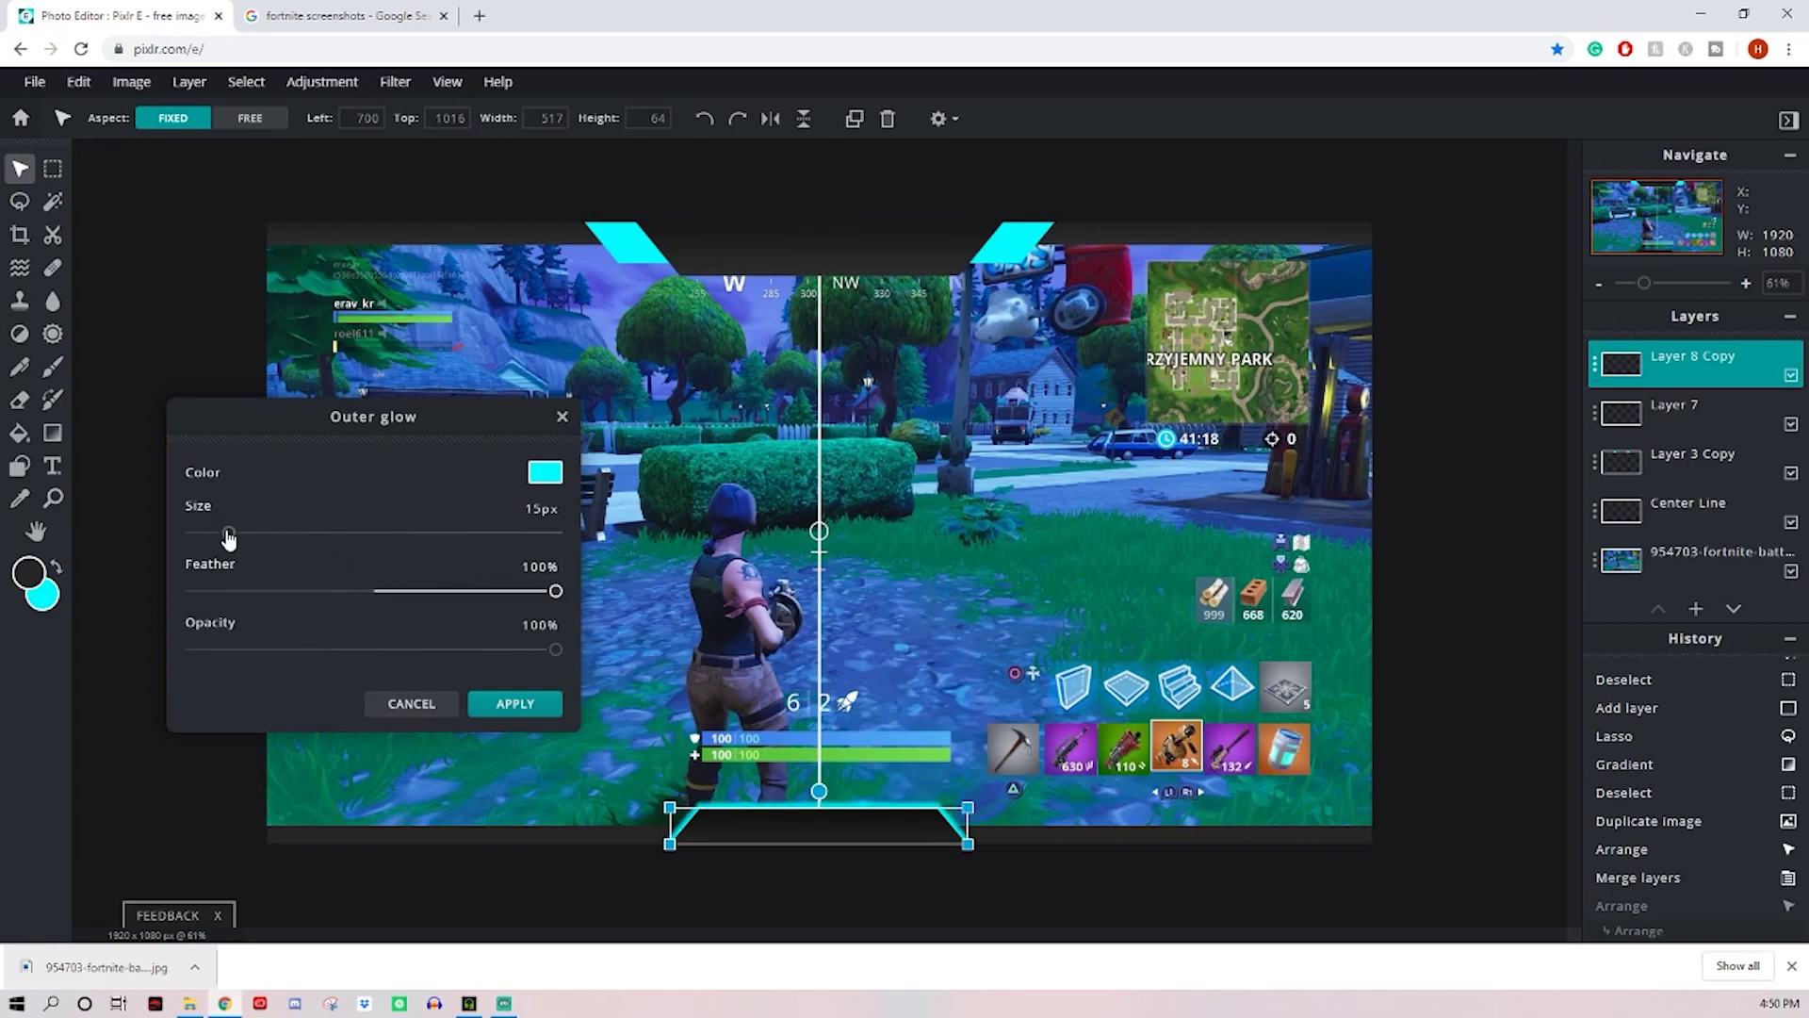
drag(228, 535, 218, 537)
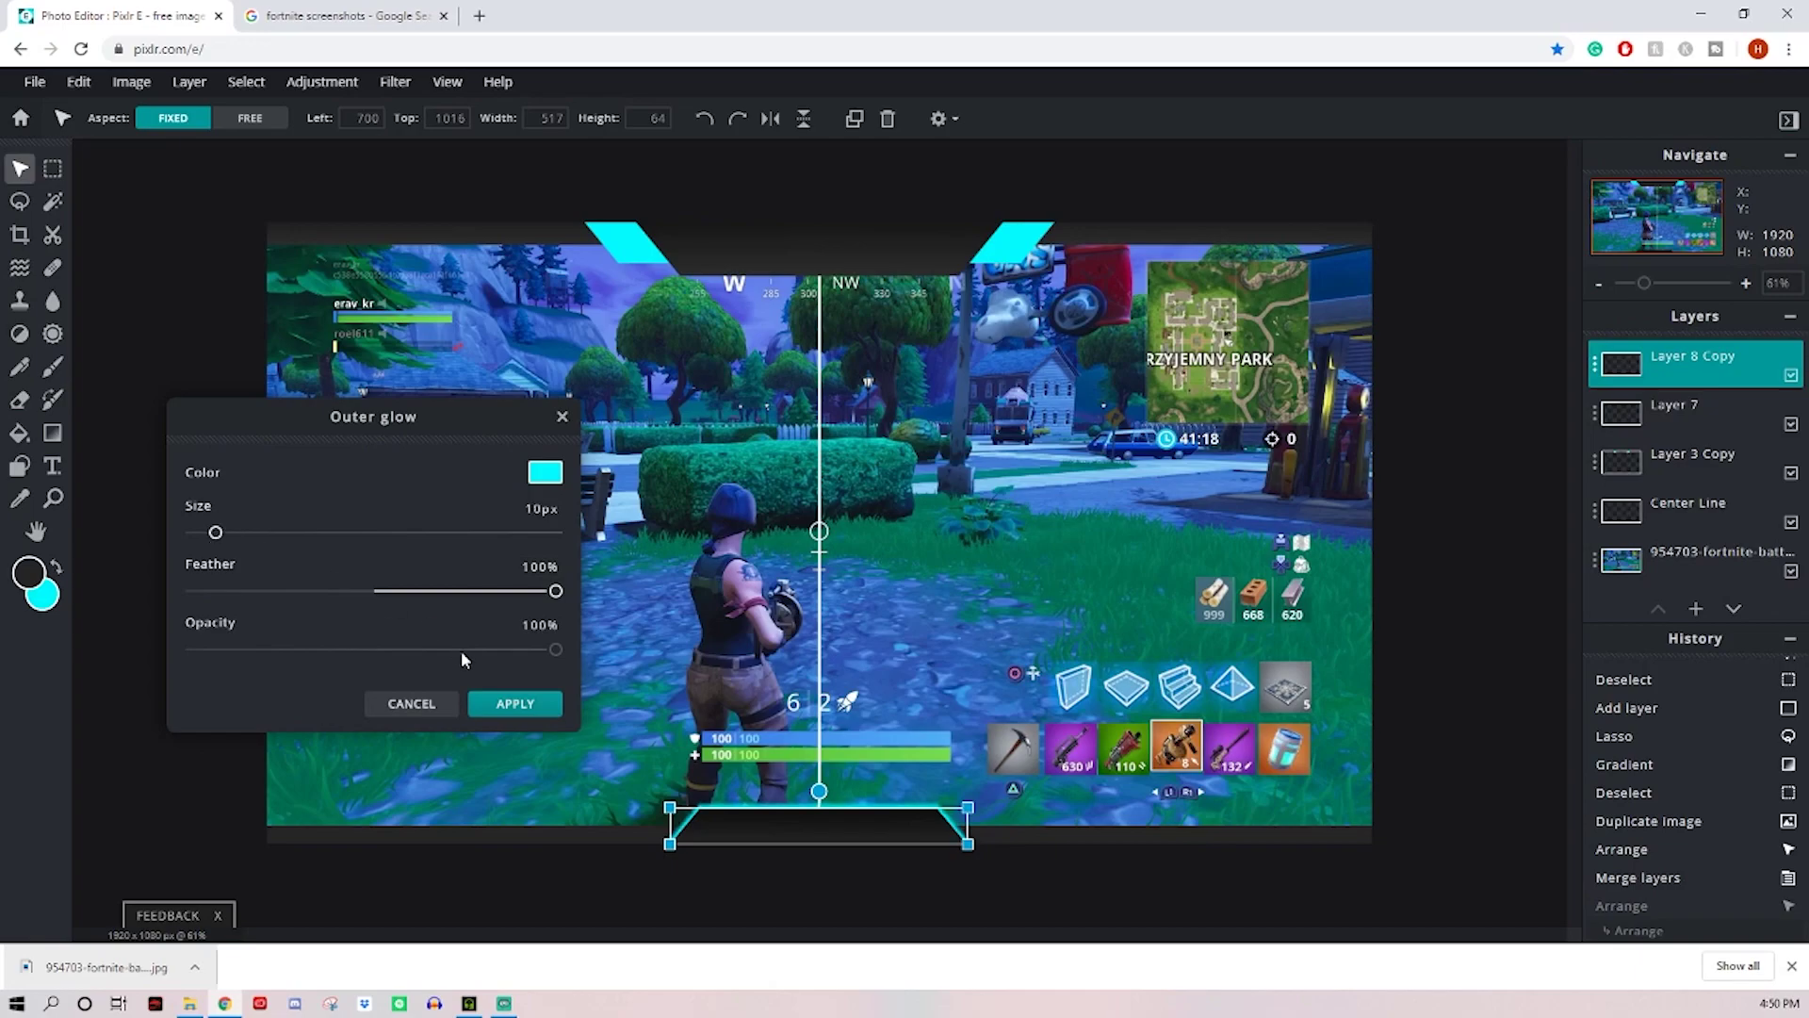
drag(556, 652, 366, 650)
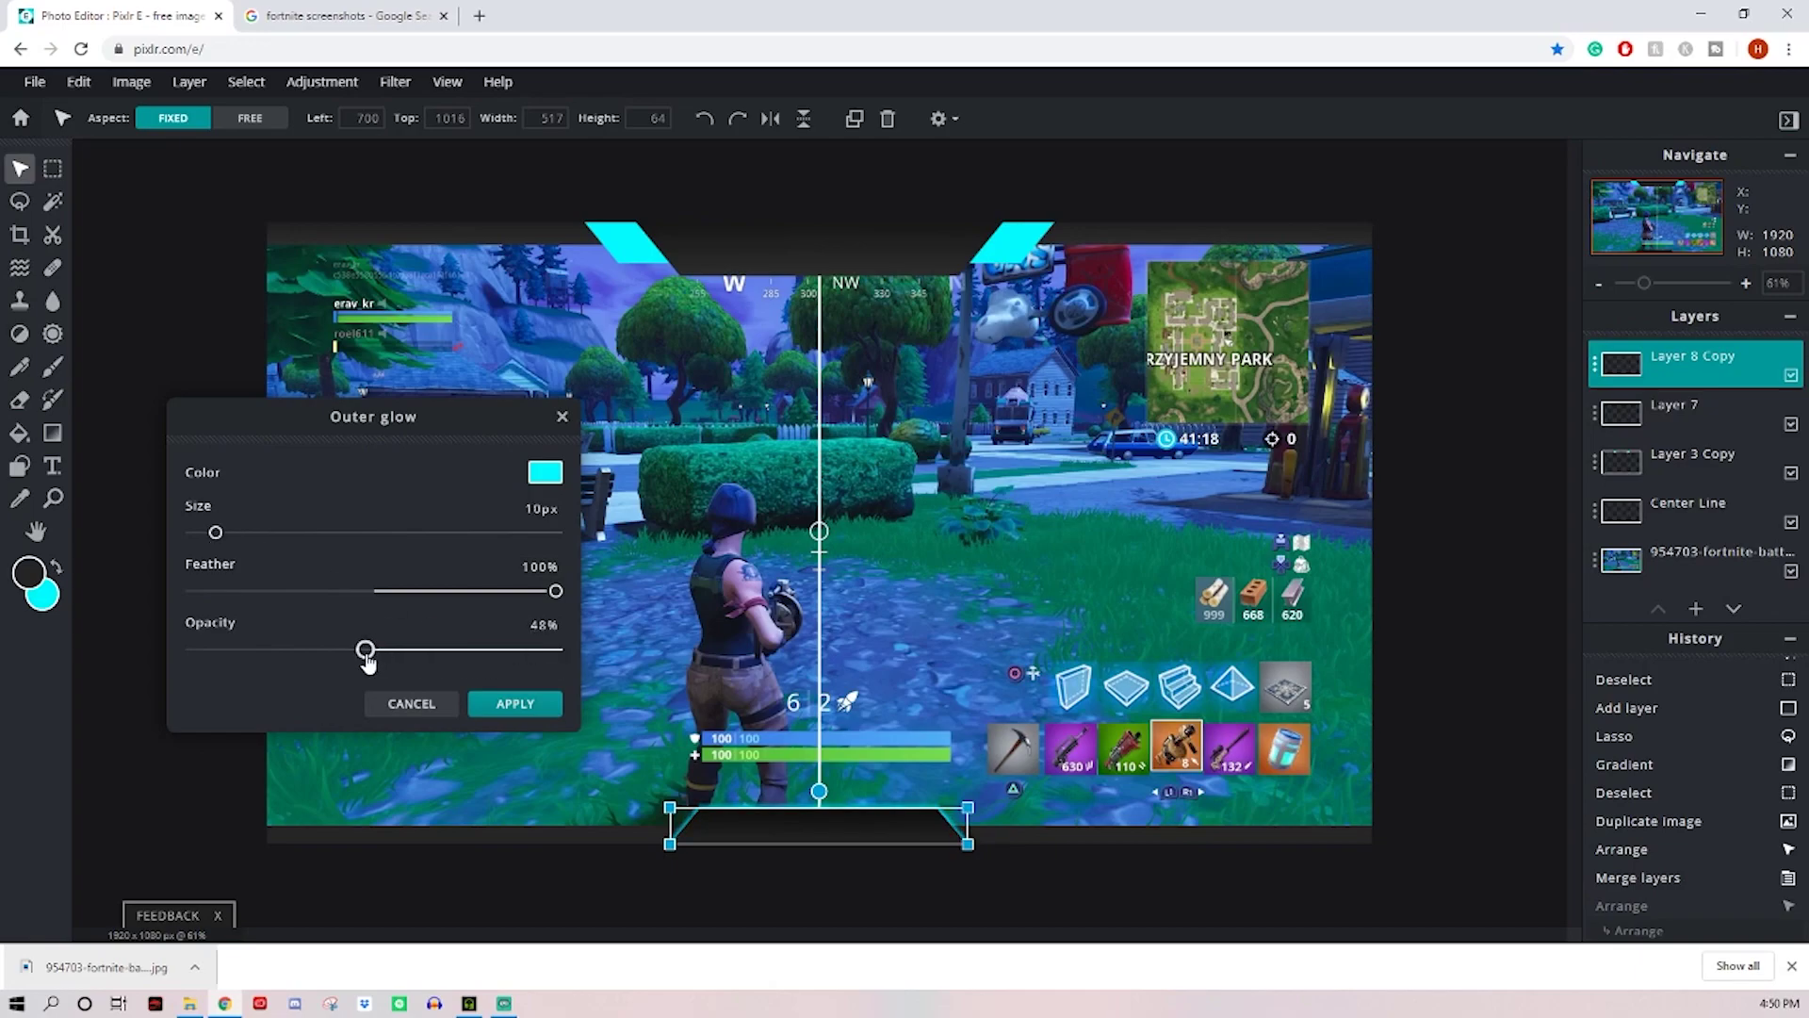
click(531, 712)
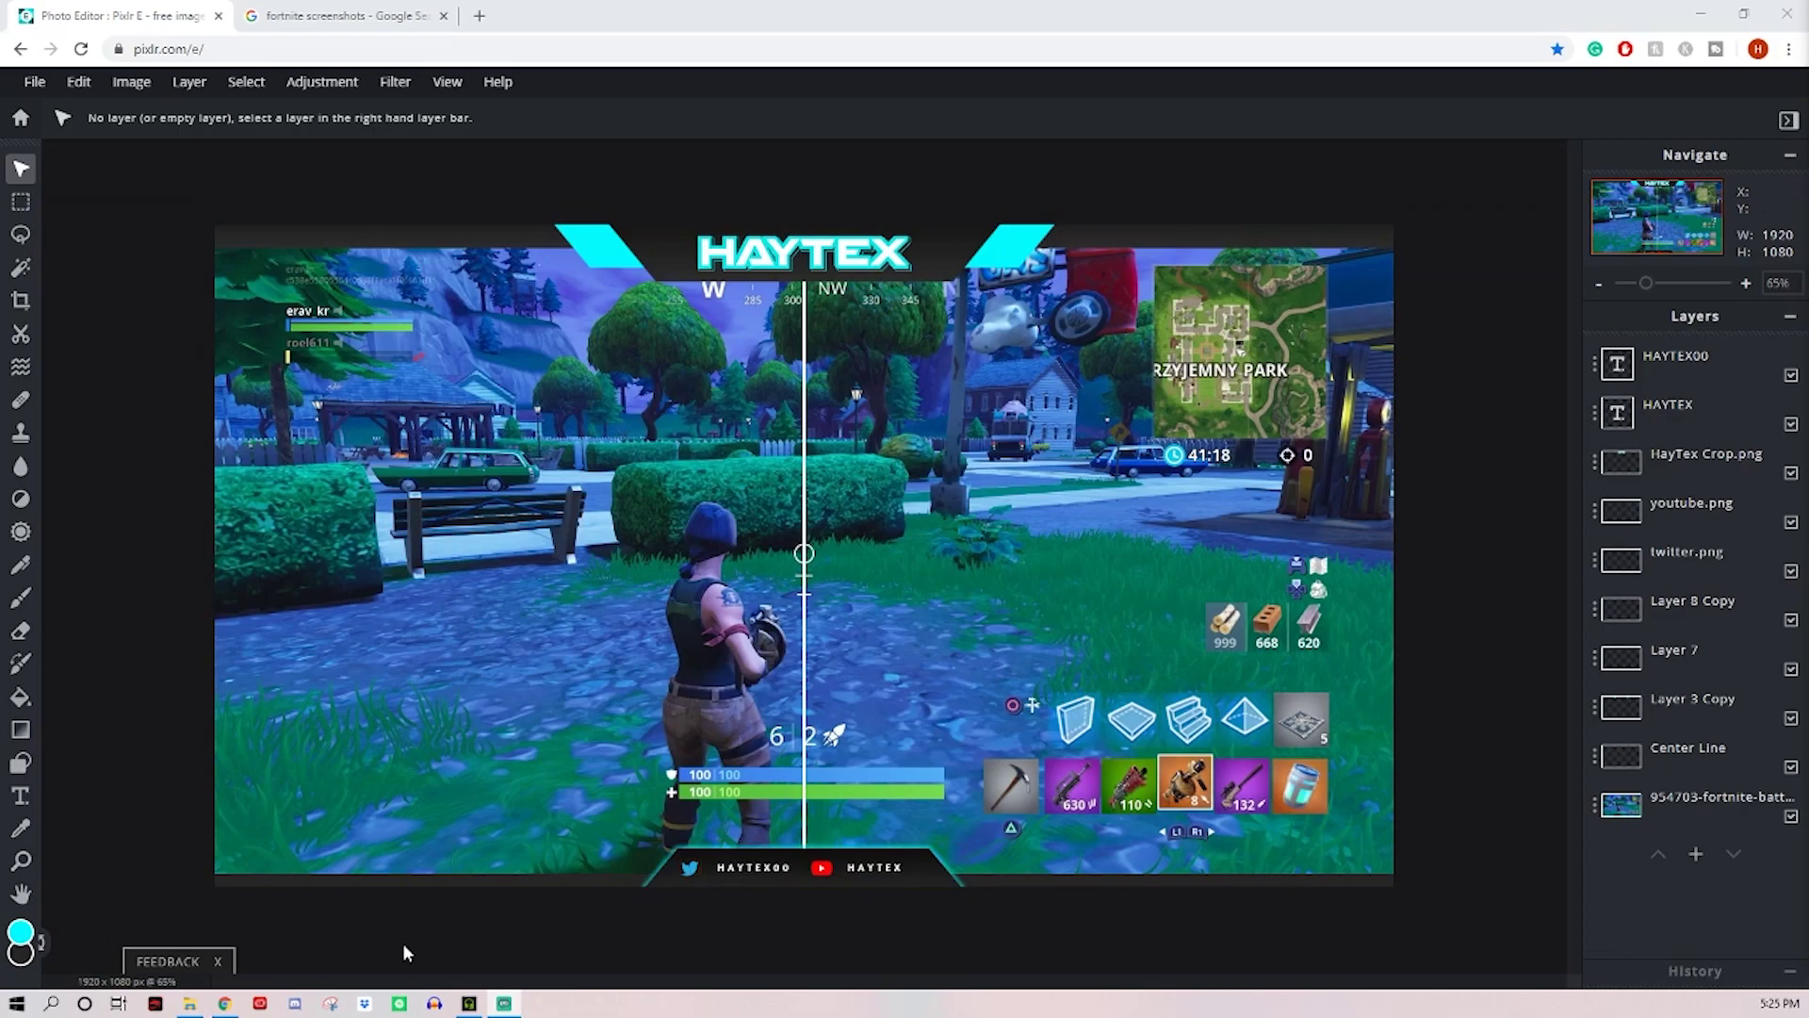
Step: Bring up the PACK icons folder window and move it slightly lower over the canvas
click(192, 1005)
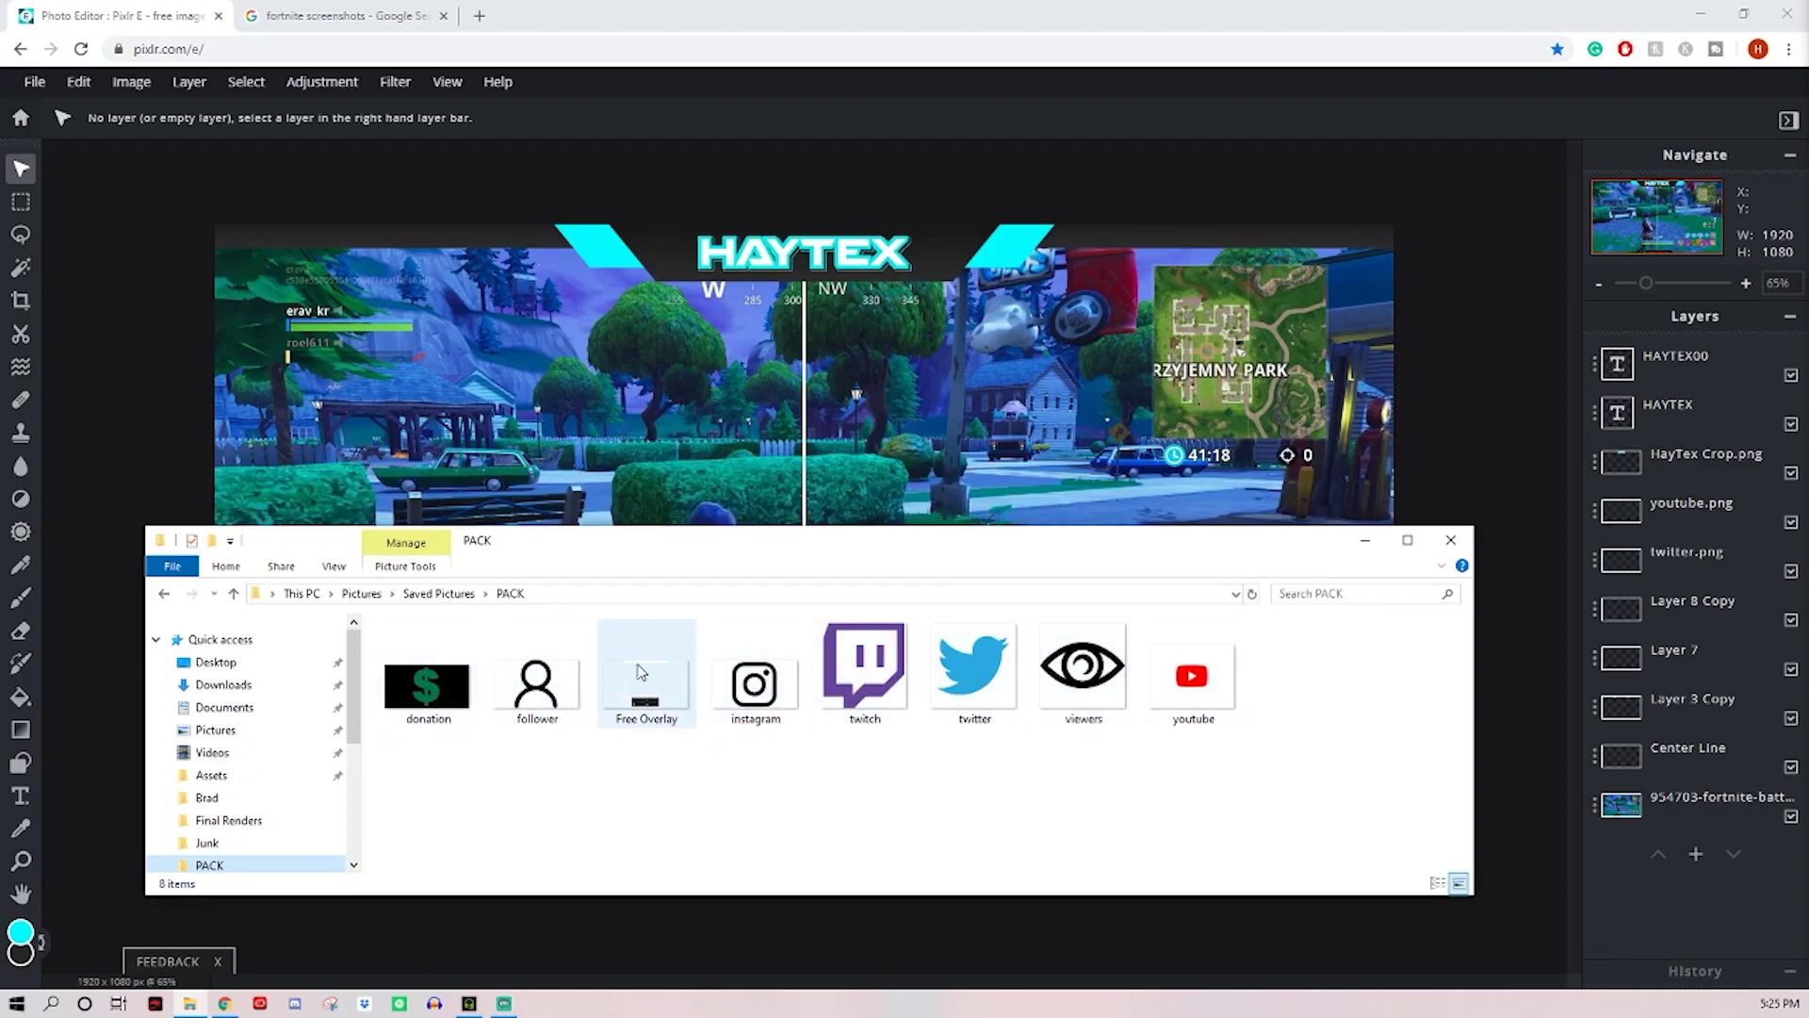
drag(823, 550, 824, 627)
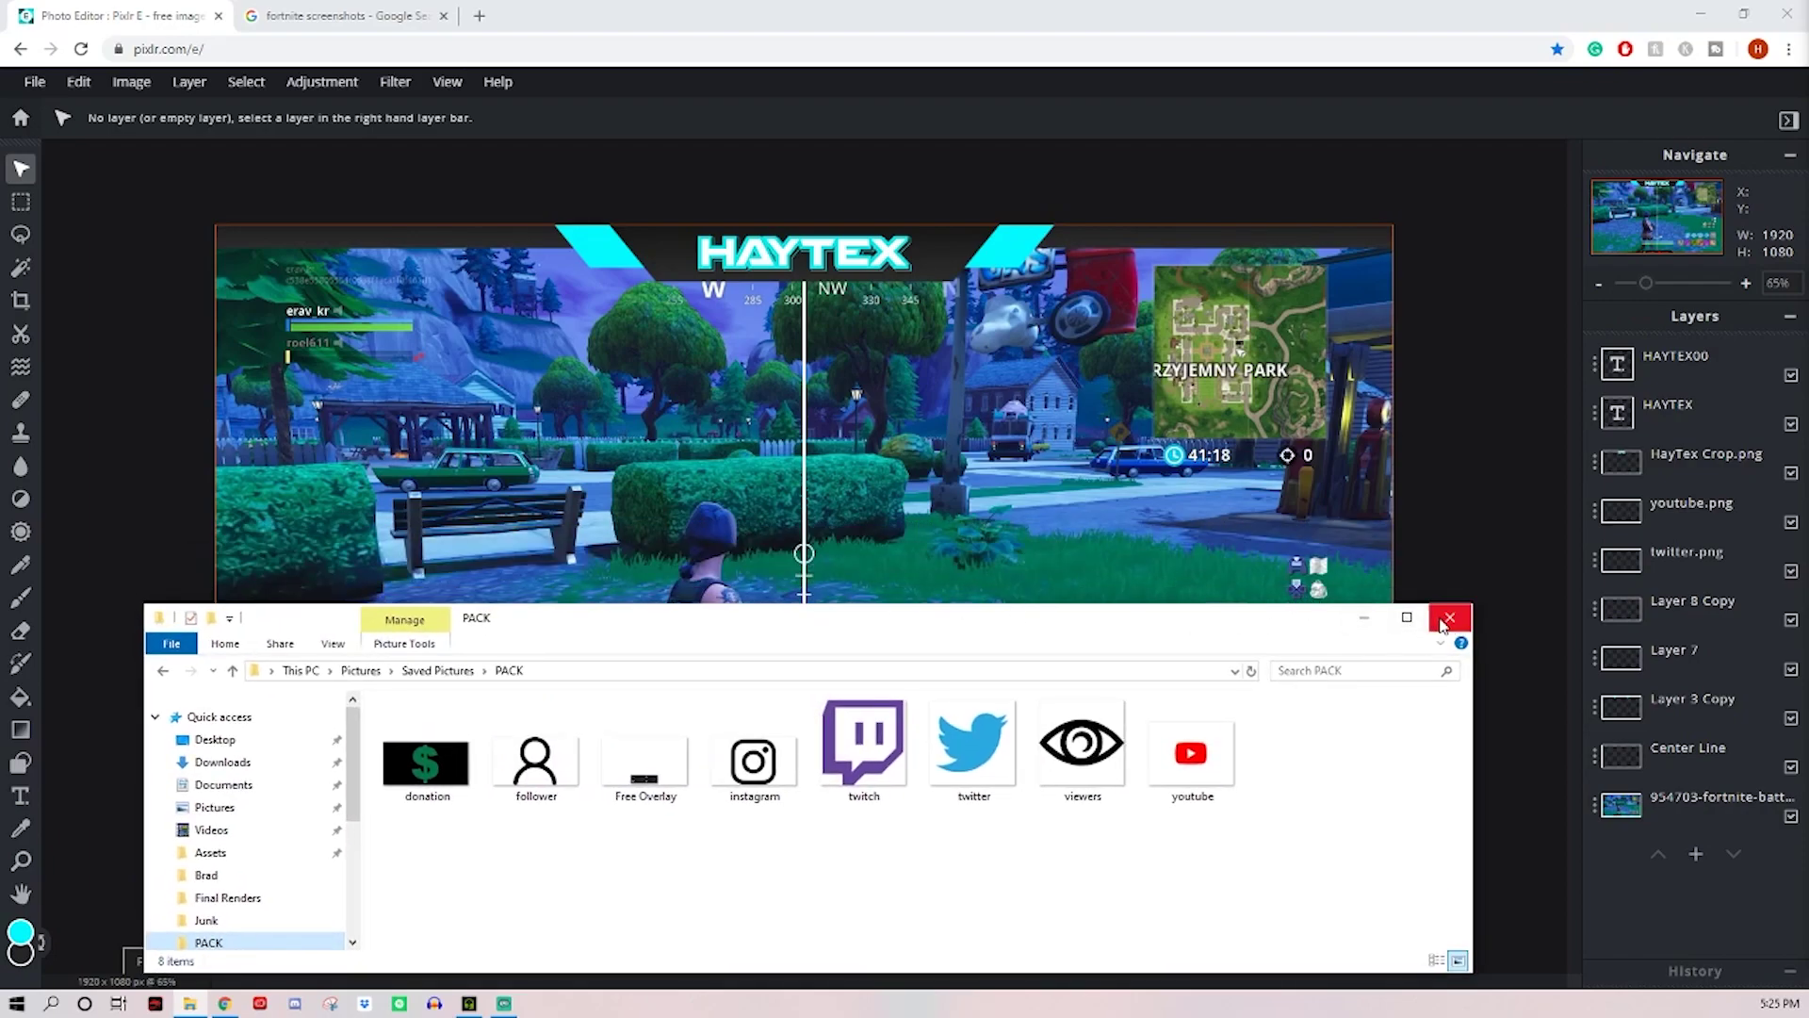
Step: Minimize the folder window and hide the Center Line and Fortnite background layers
click(1366, 619)
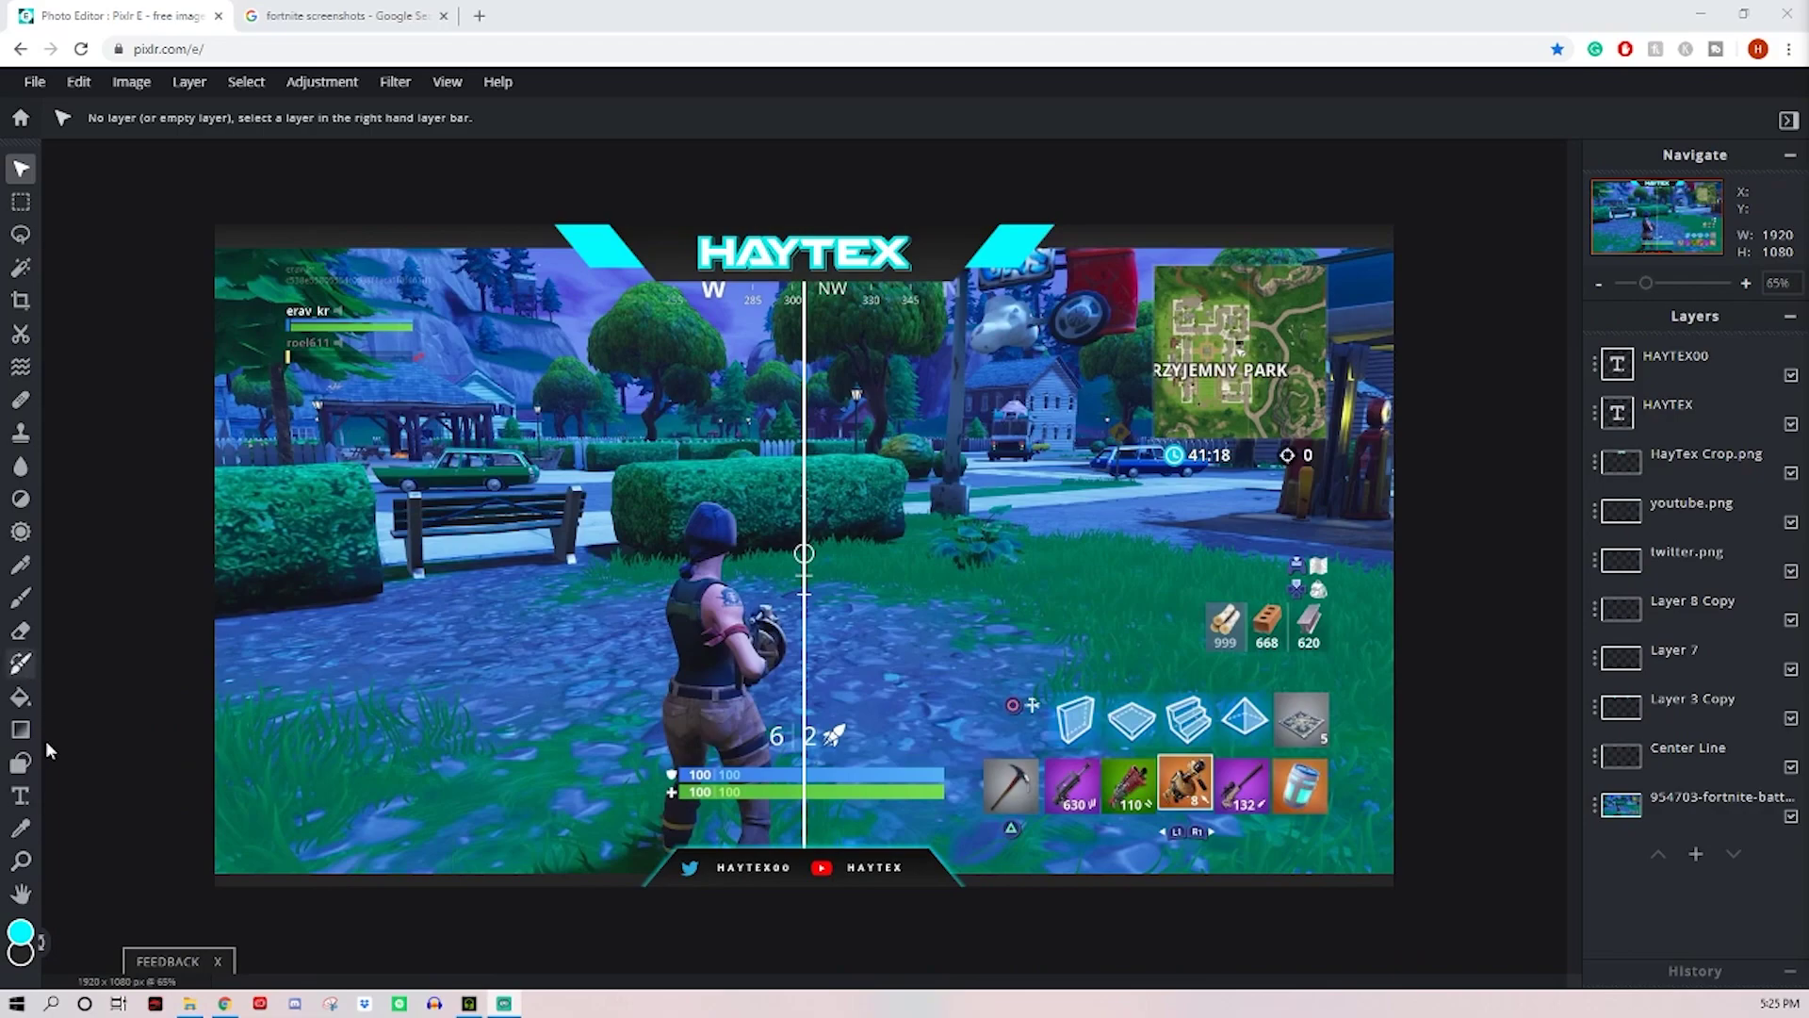
click(21, 763)
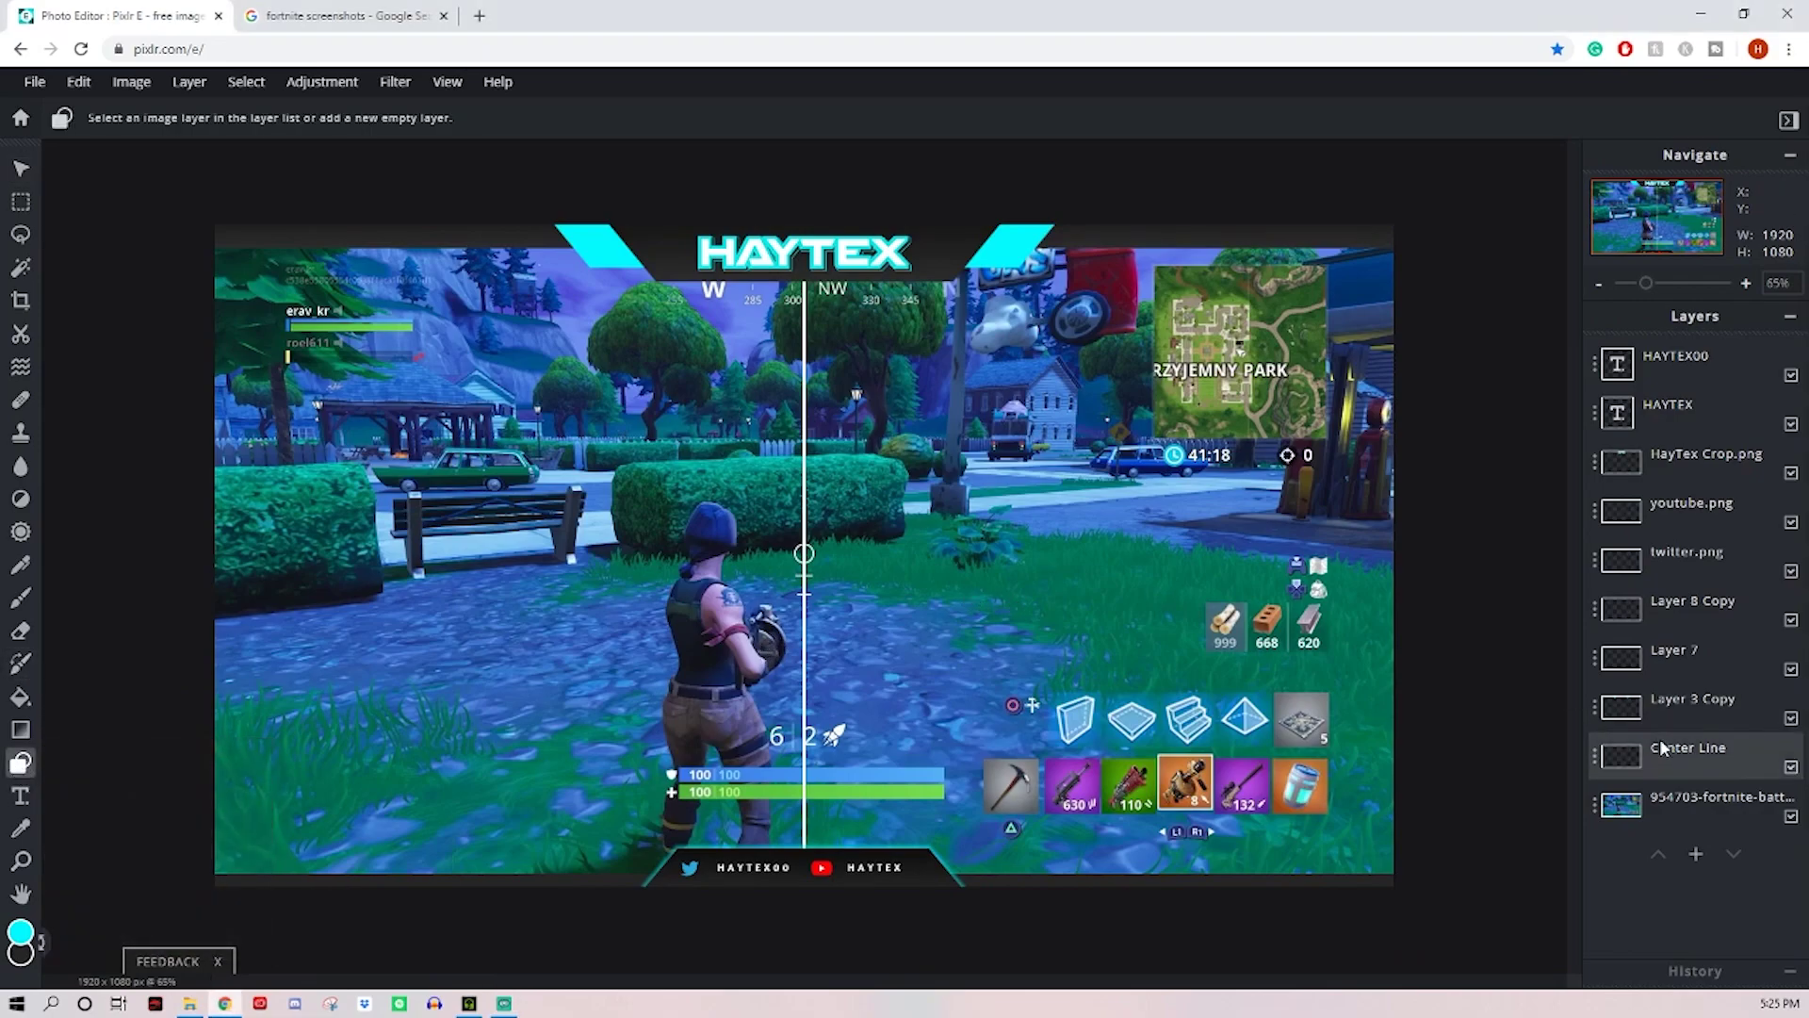
click(1791, 768)
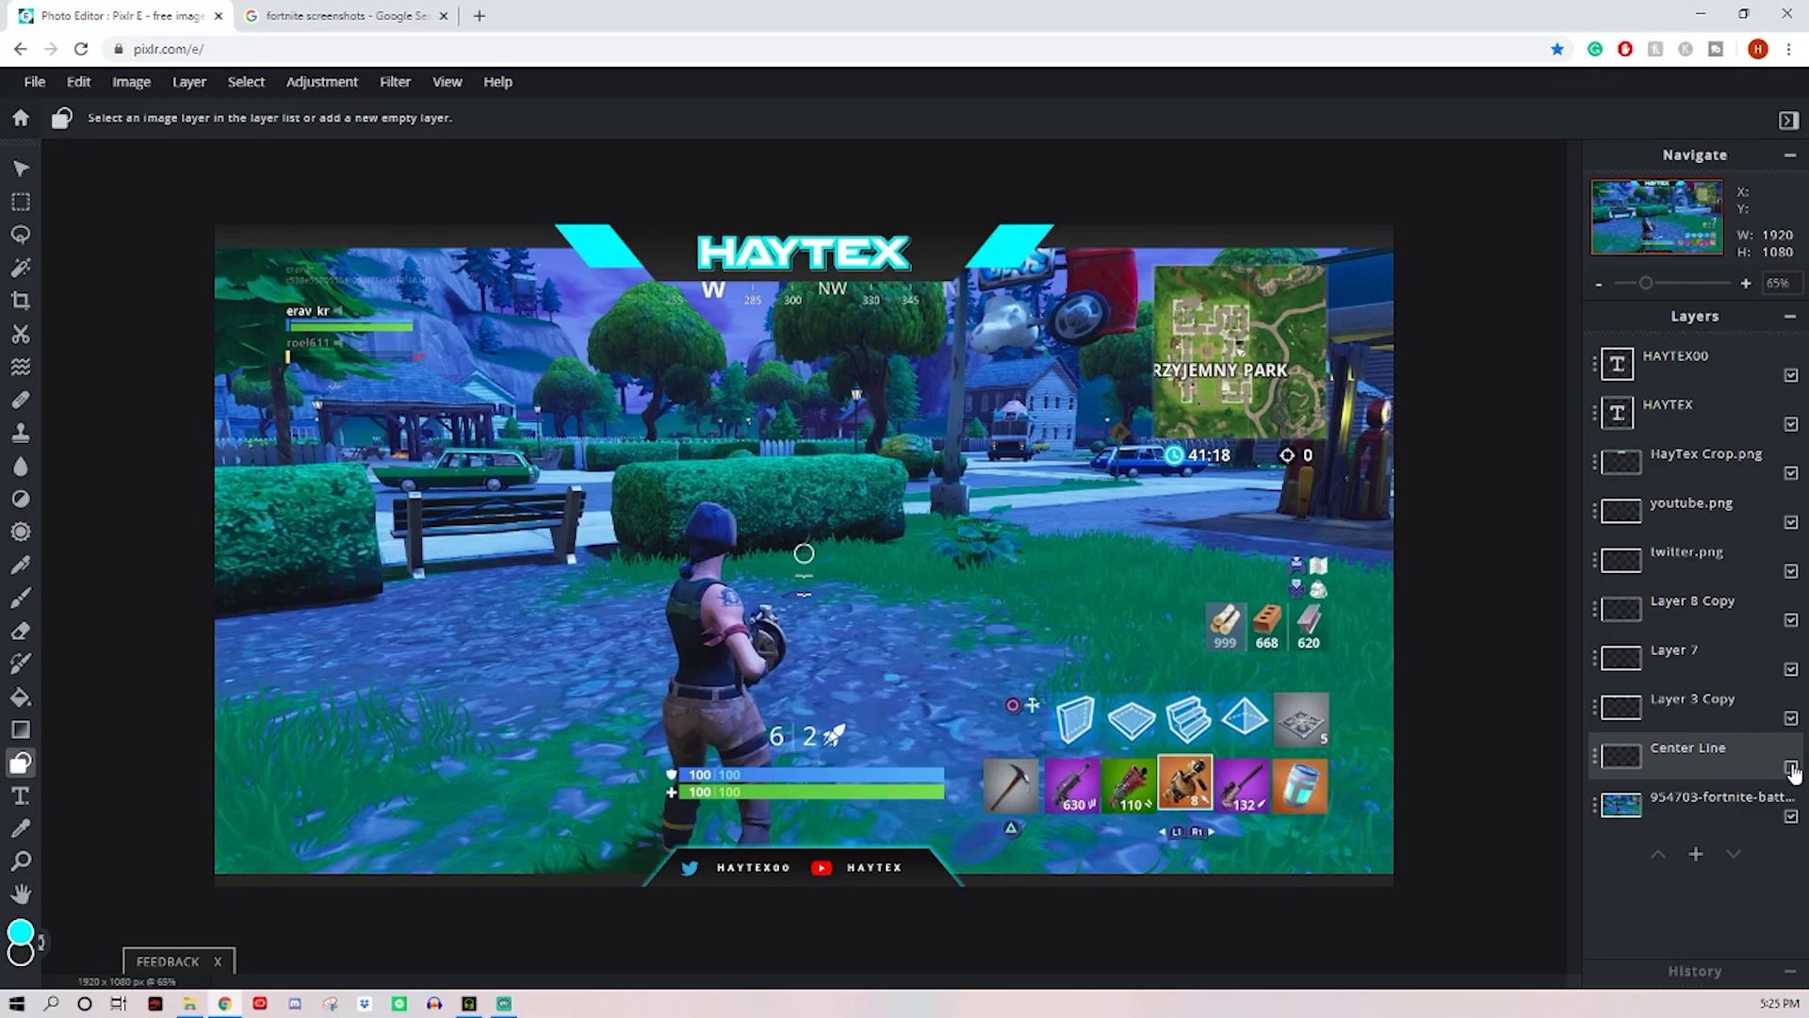
click(1792, 817)
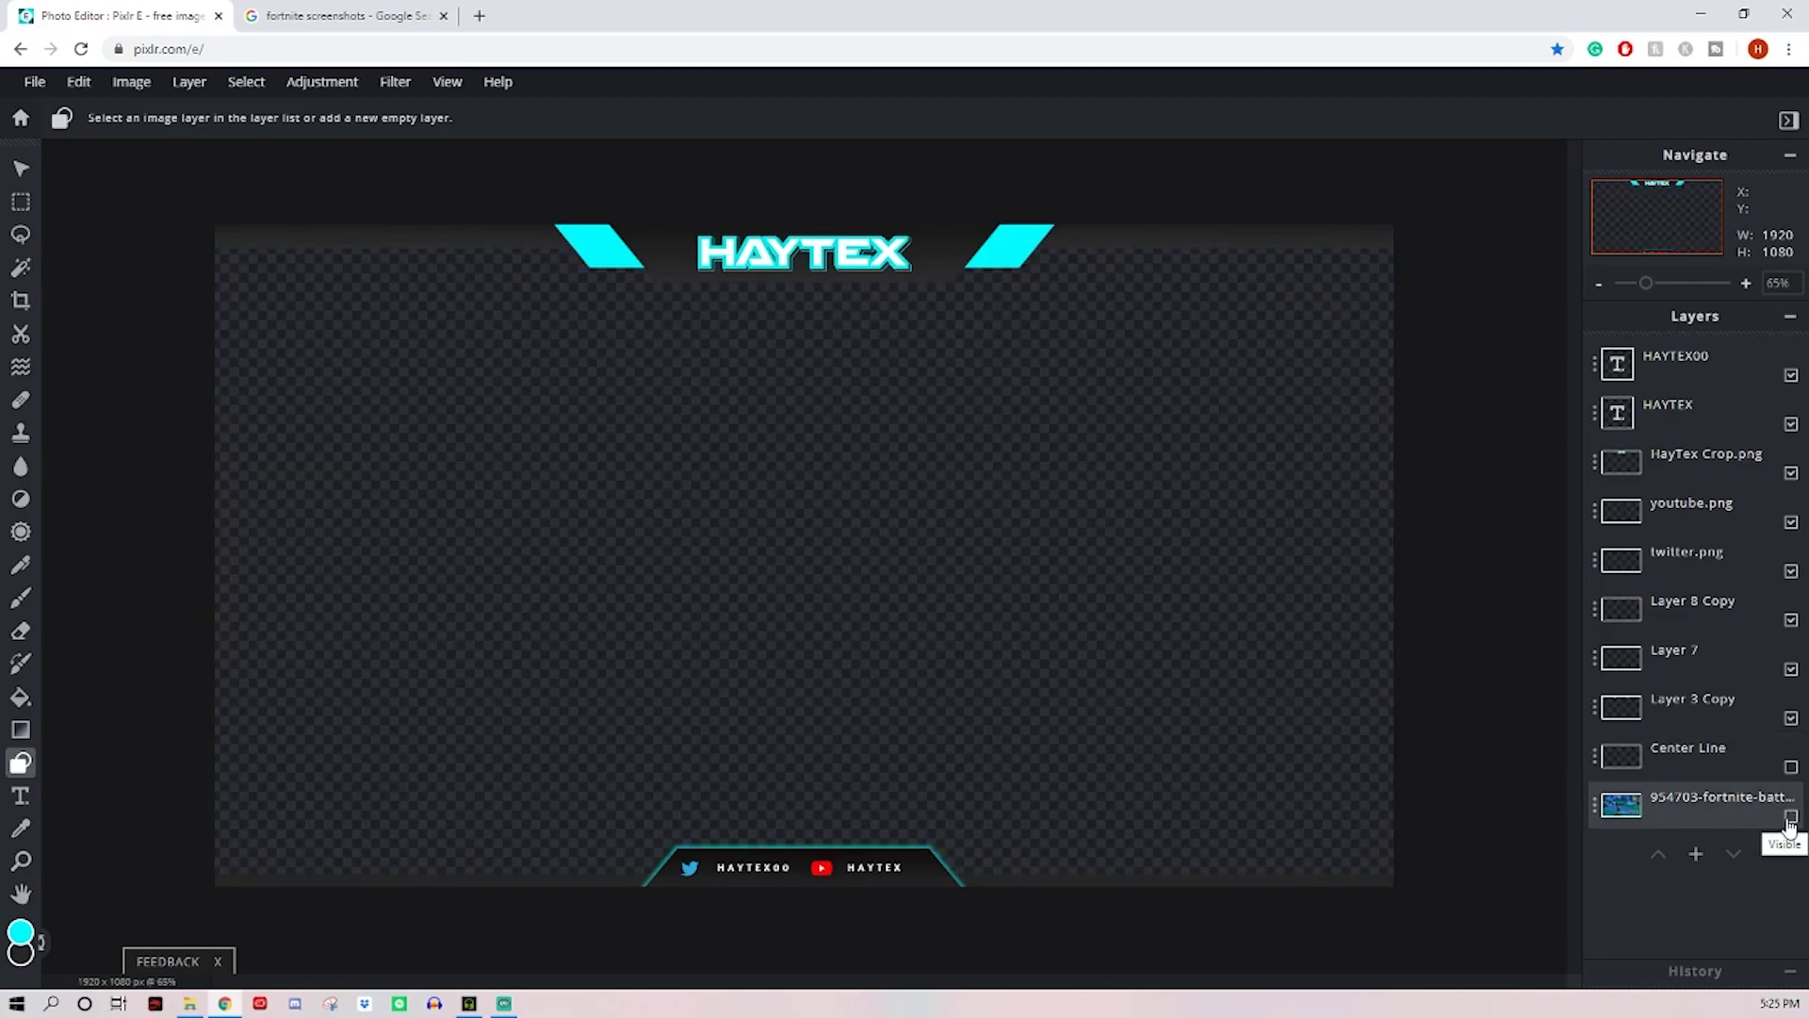
Step: Open the Save image dialog, cancel it, and show both layers again
click(34, 82)
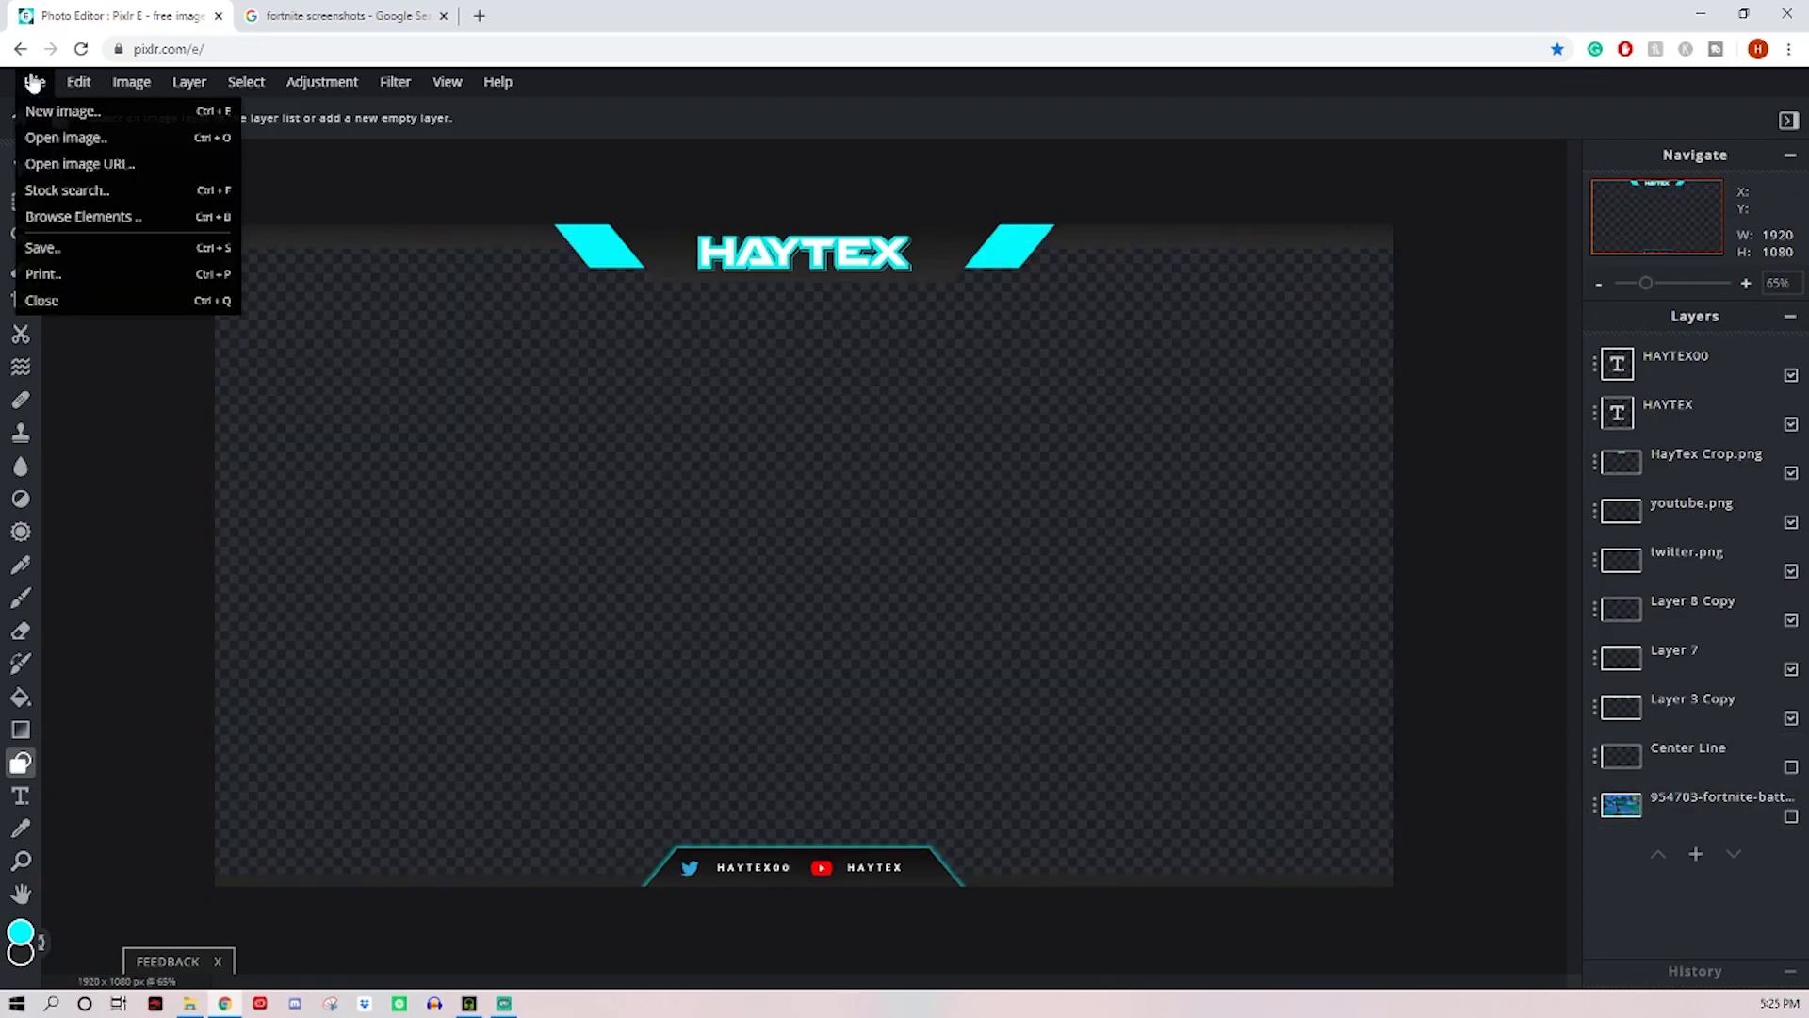
click(54, 246)
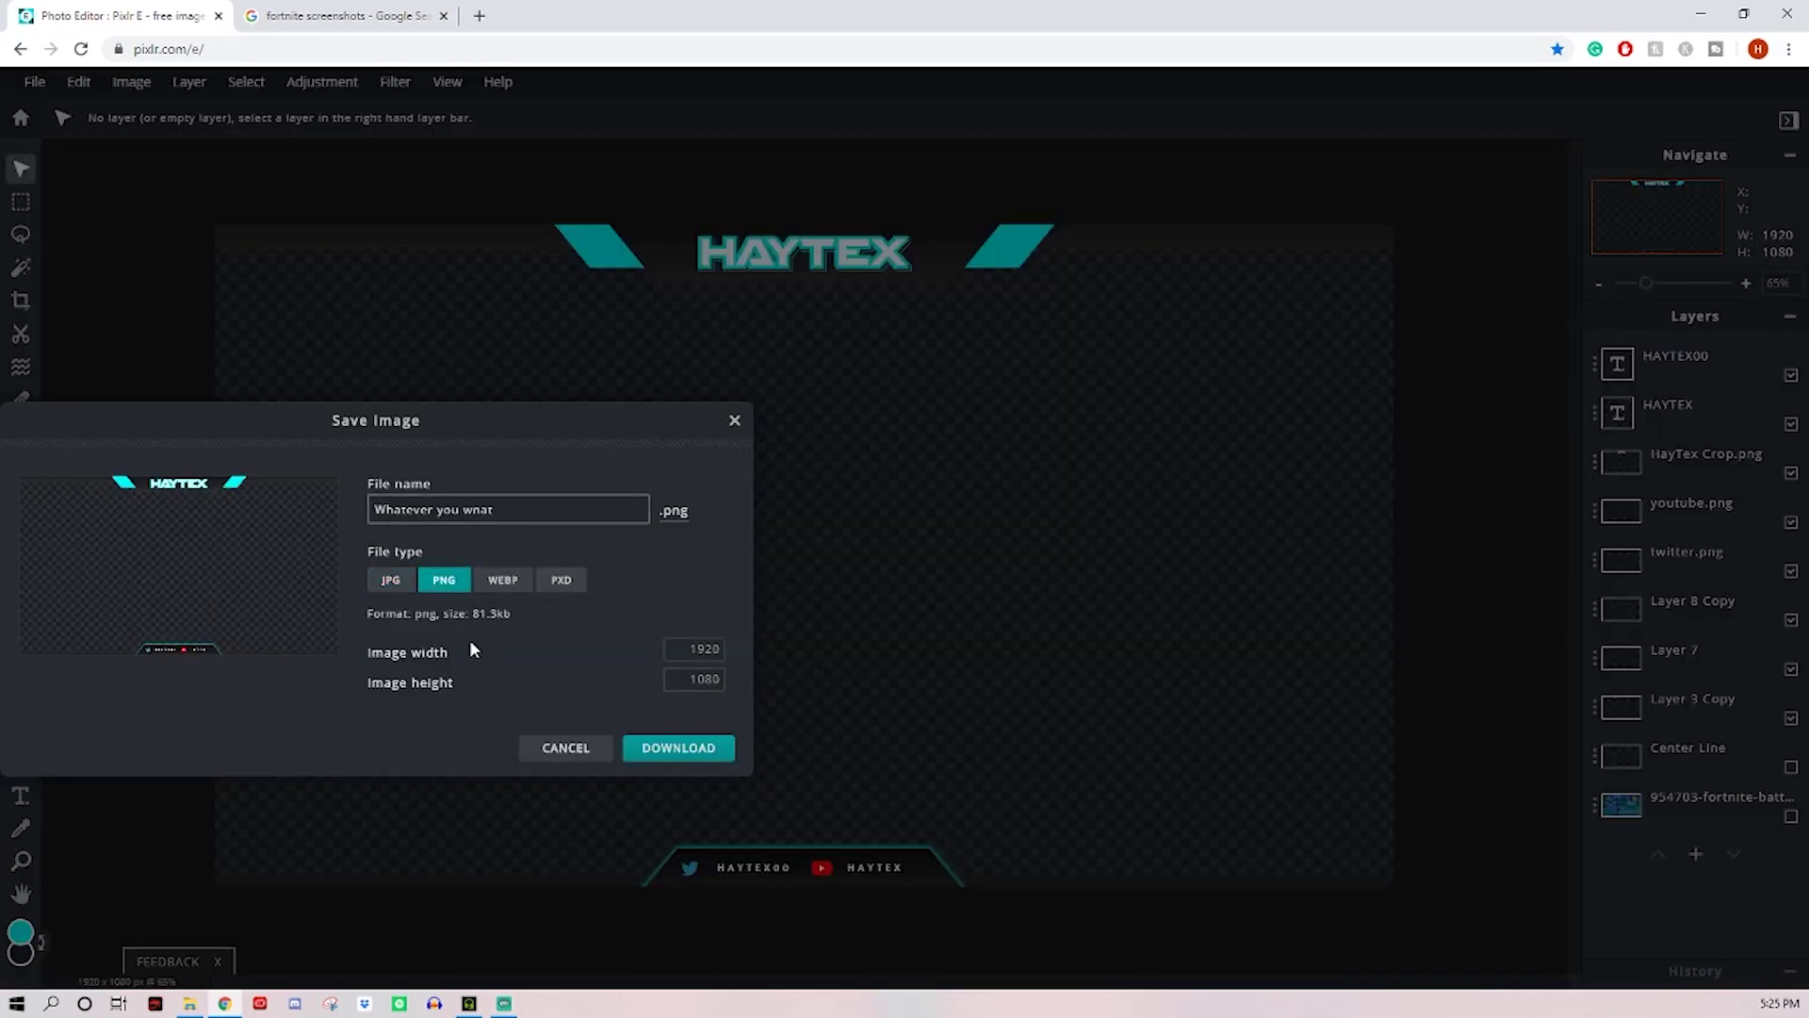
click(572, 745)
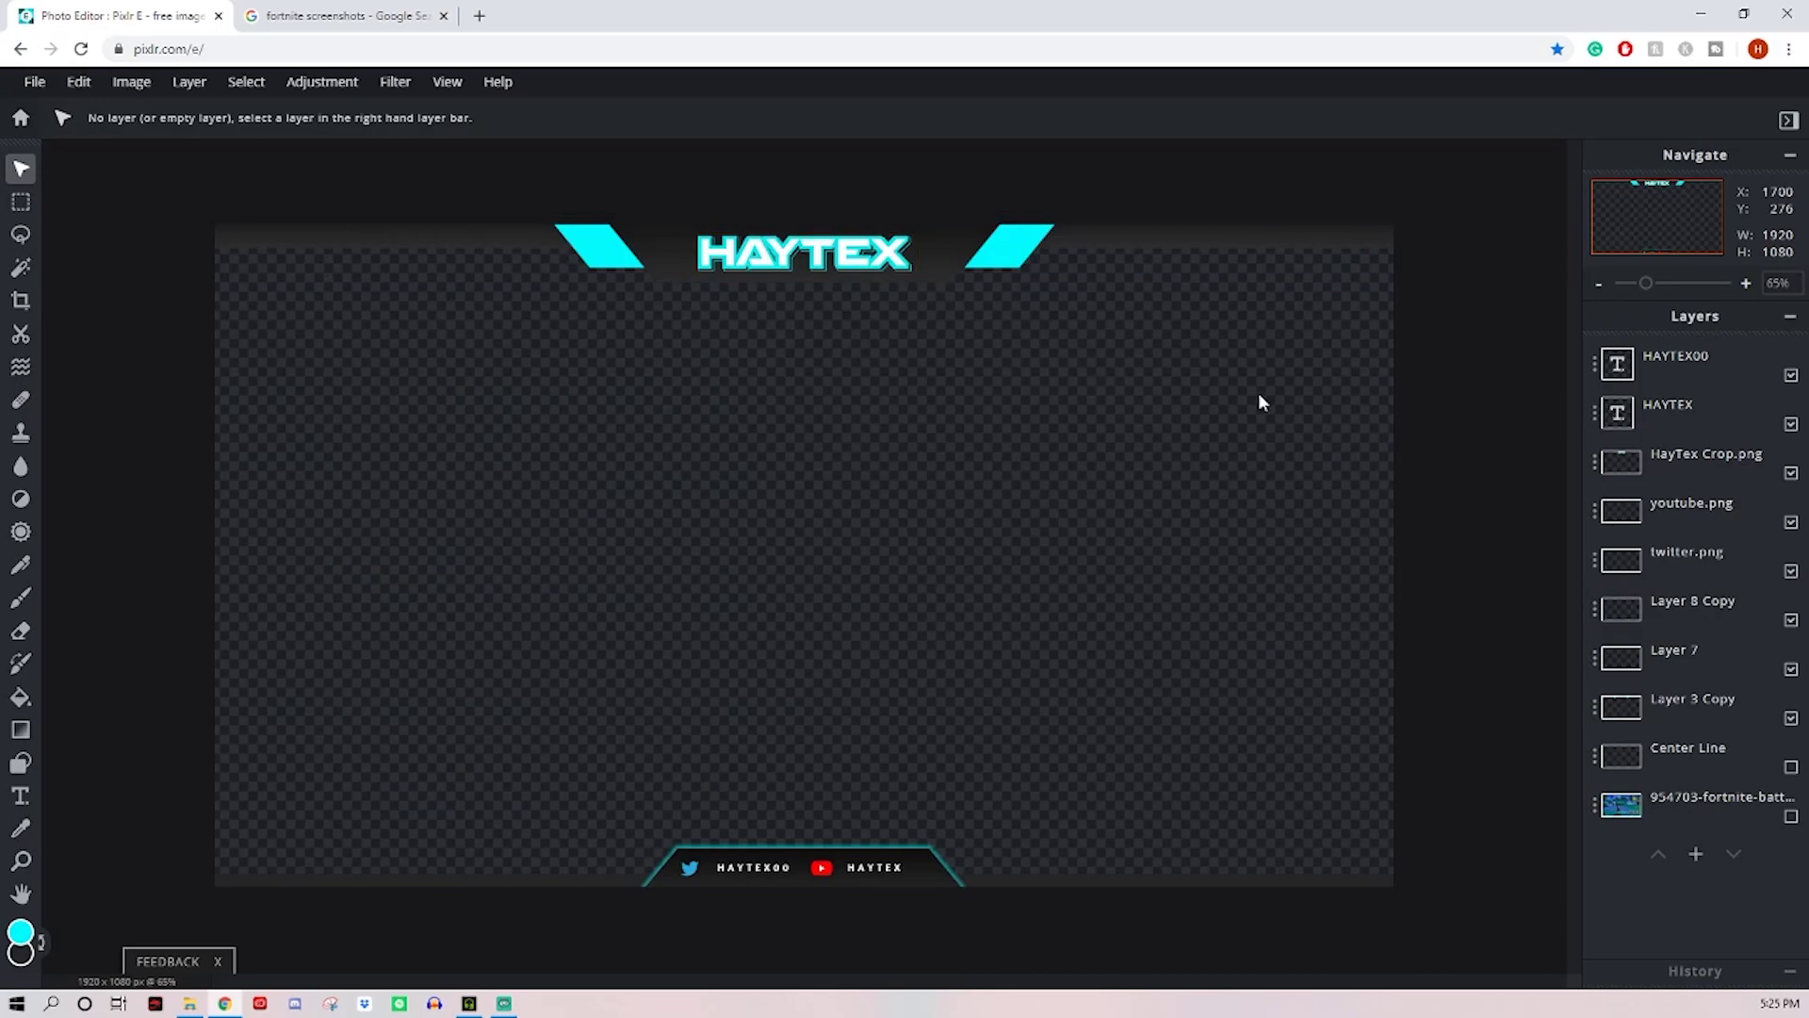
click(1791, 767)
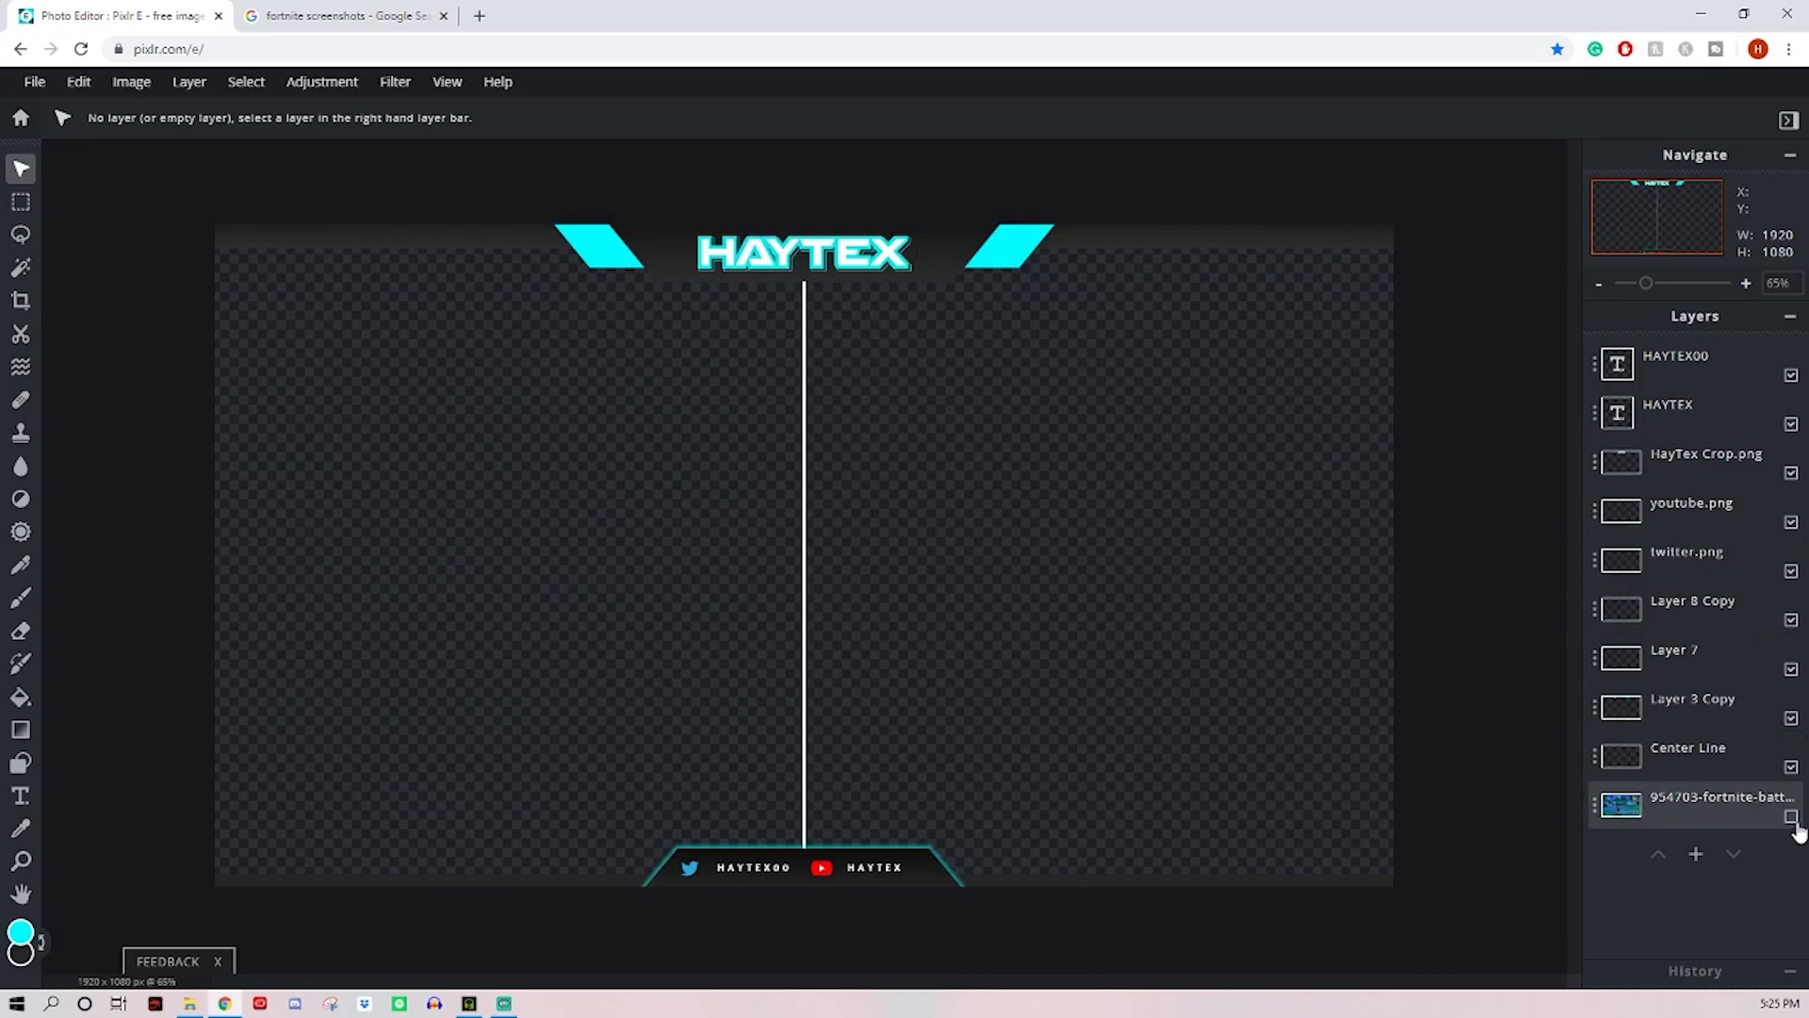
click(1791, 816)
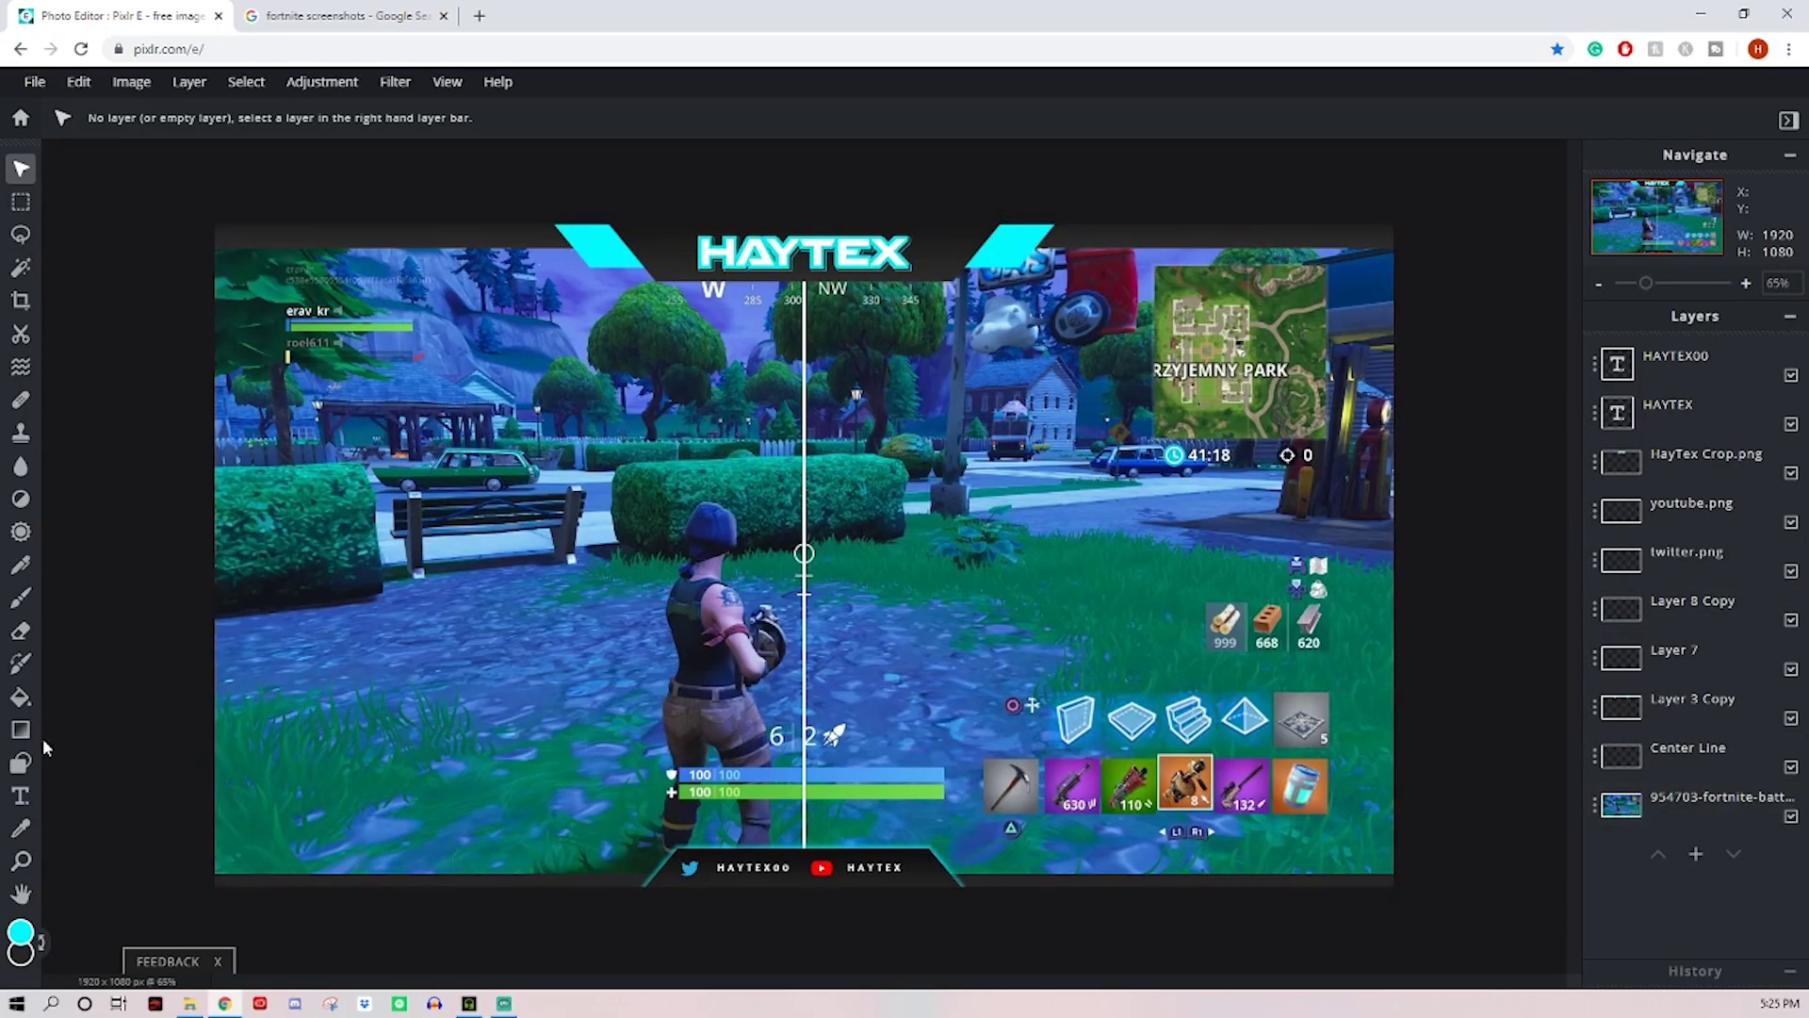
Step: Dismiss the ad, add empty Layer 19, and marquee a 223×136 rectangle over the health bars
click(21, 765)
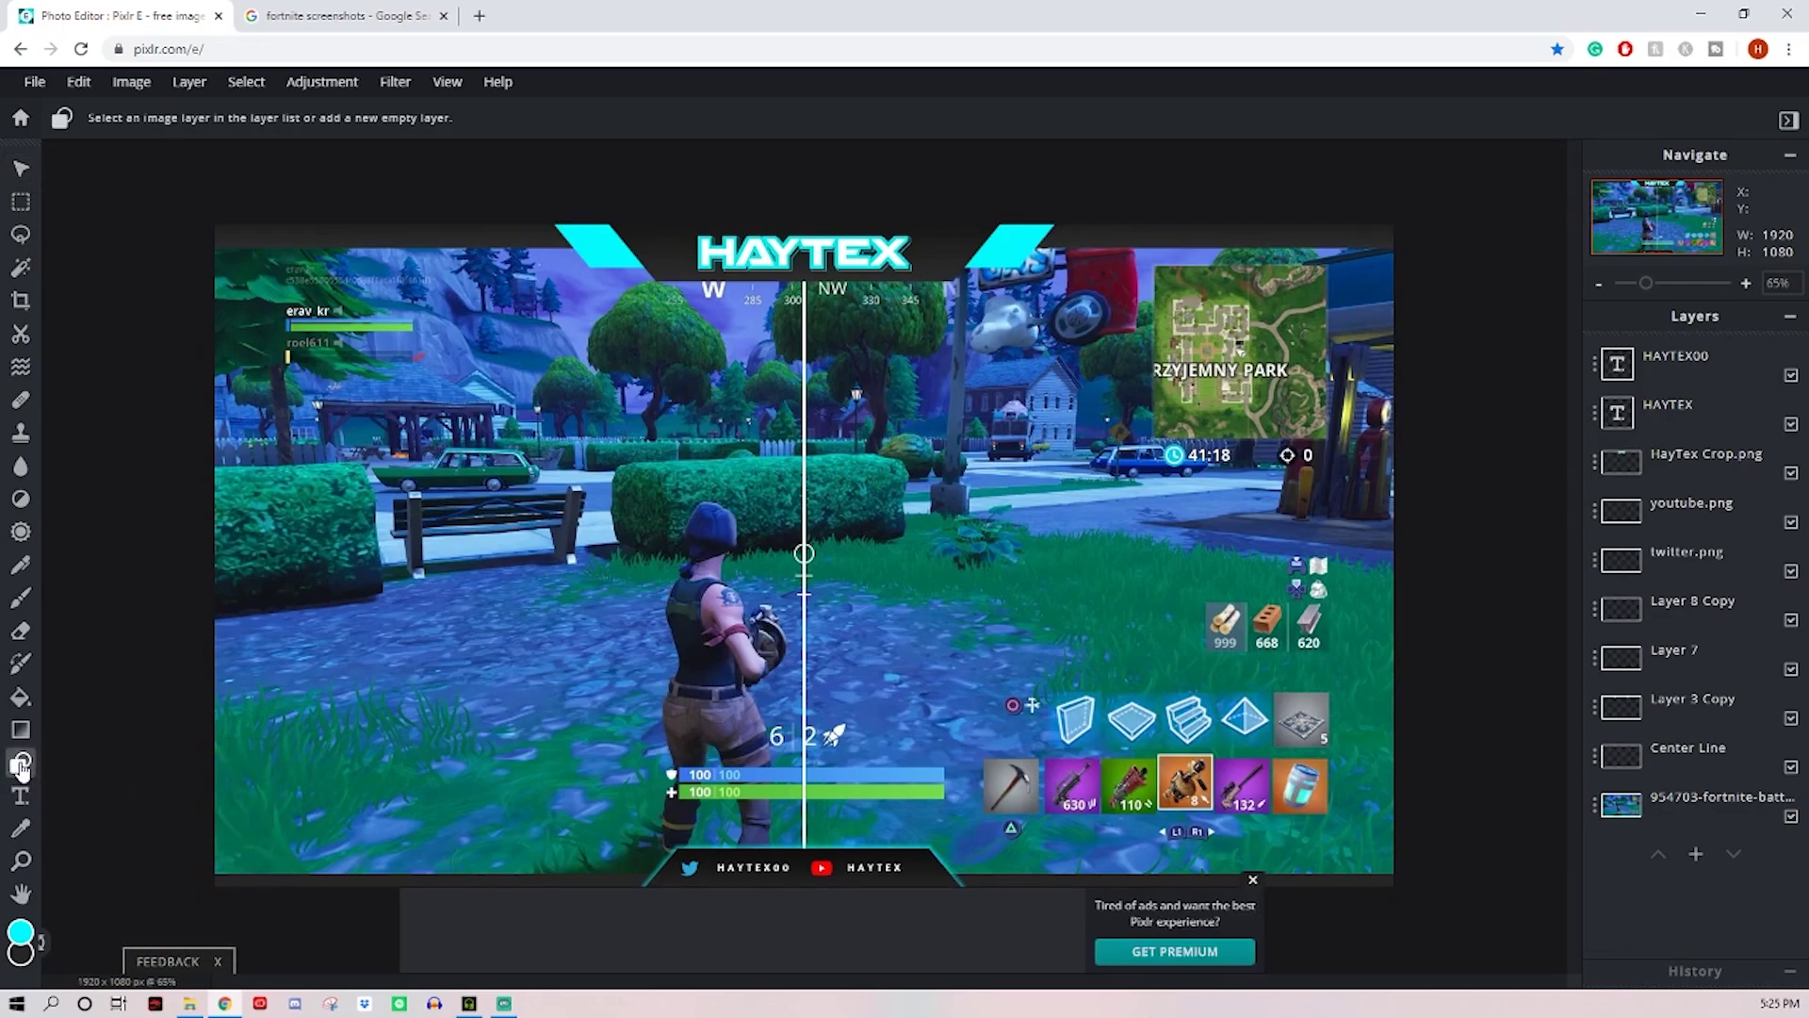
click(1252, 880)
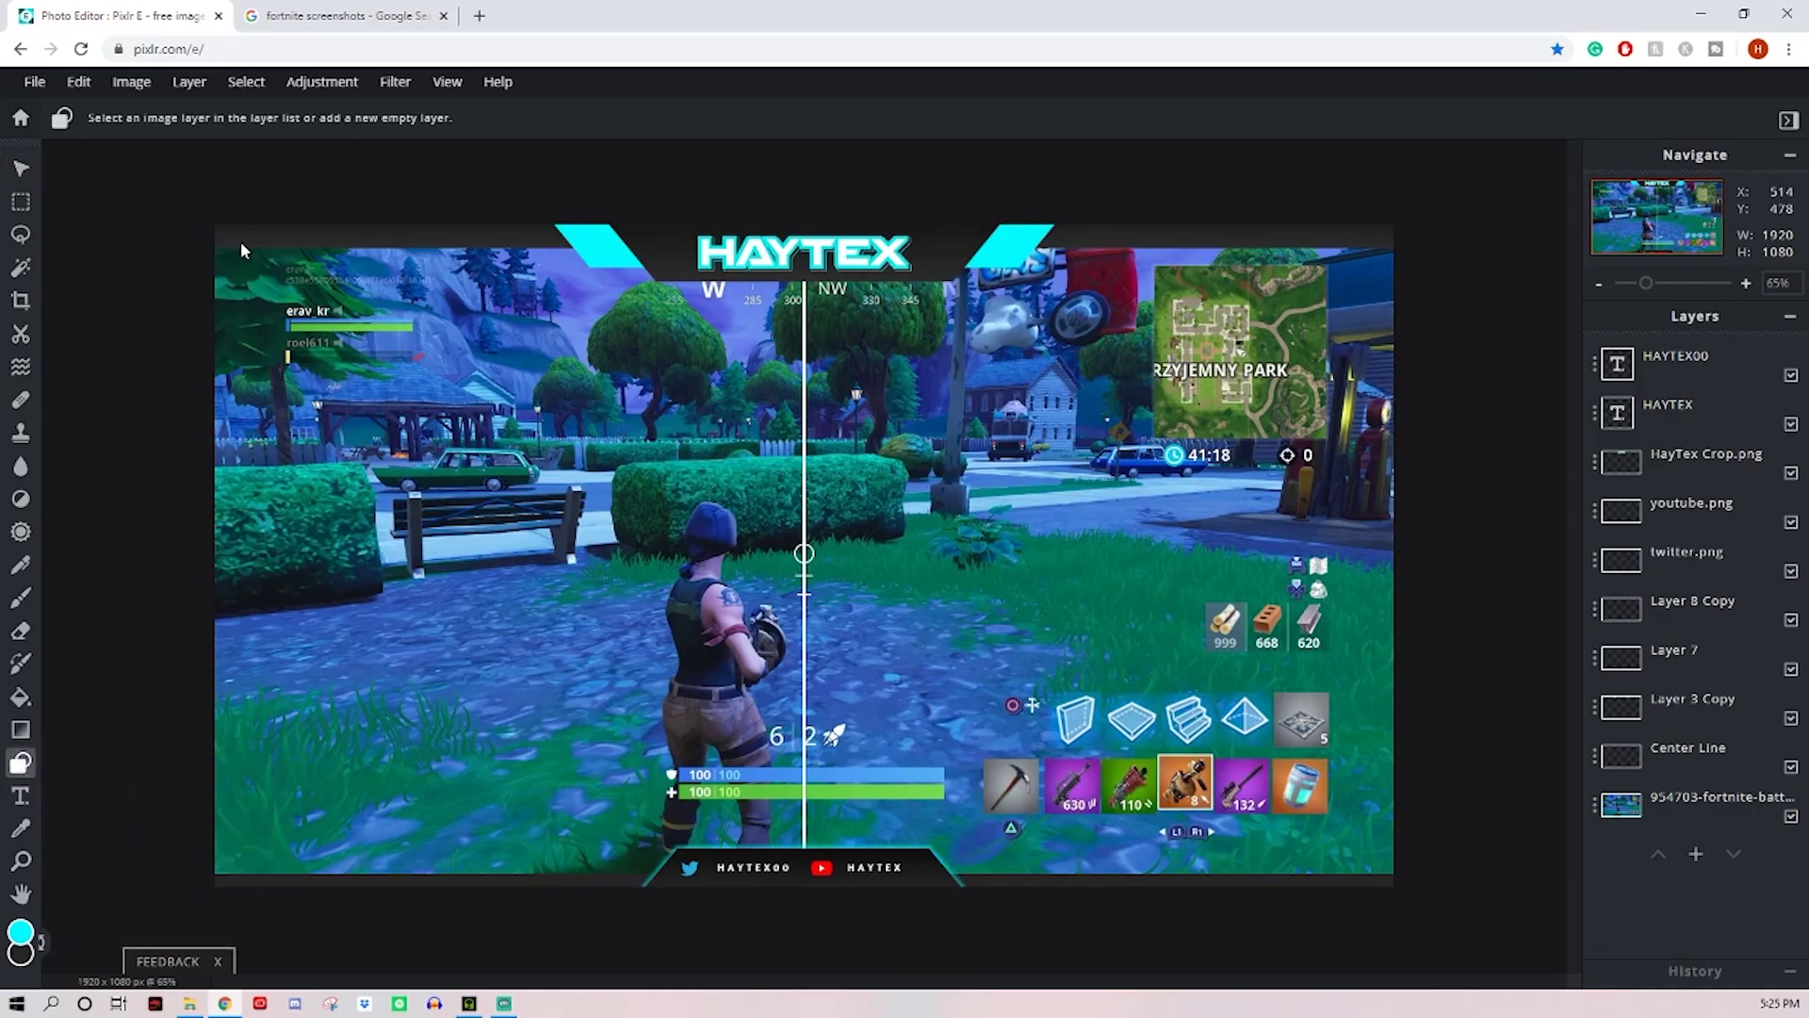
click(19, 201)
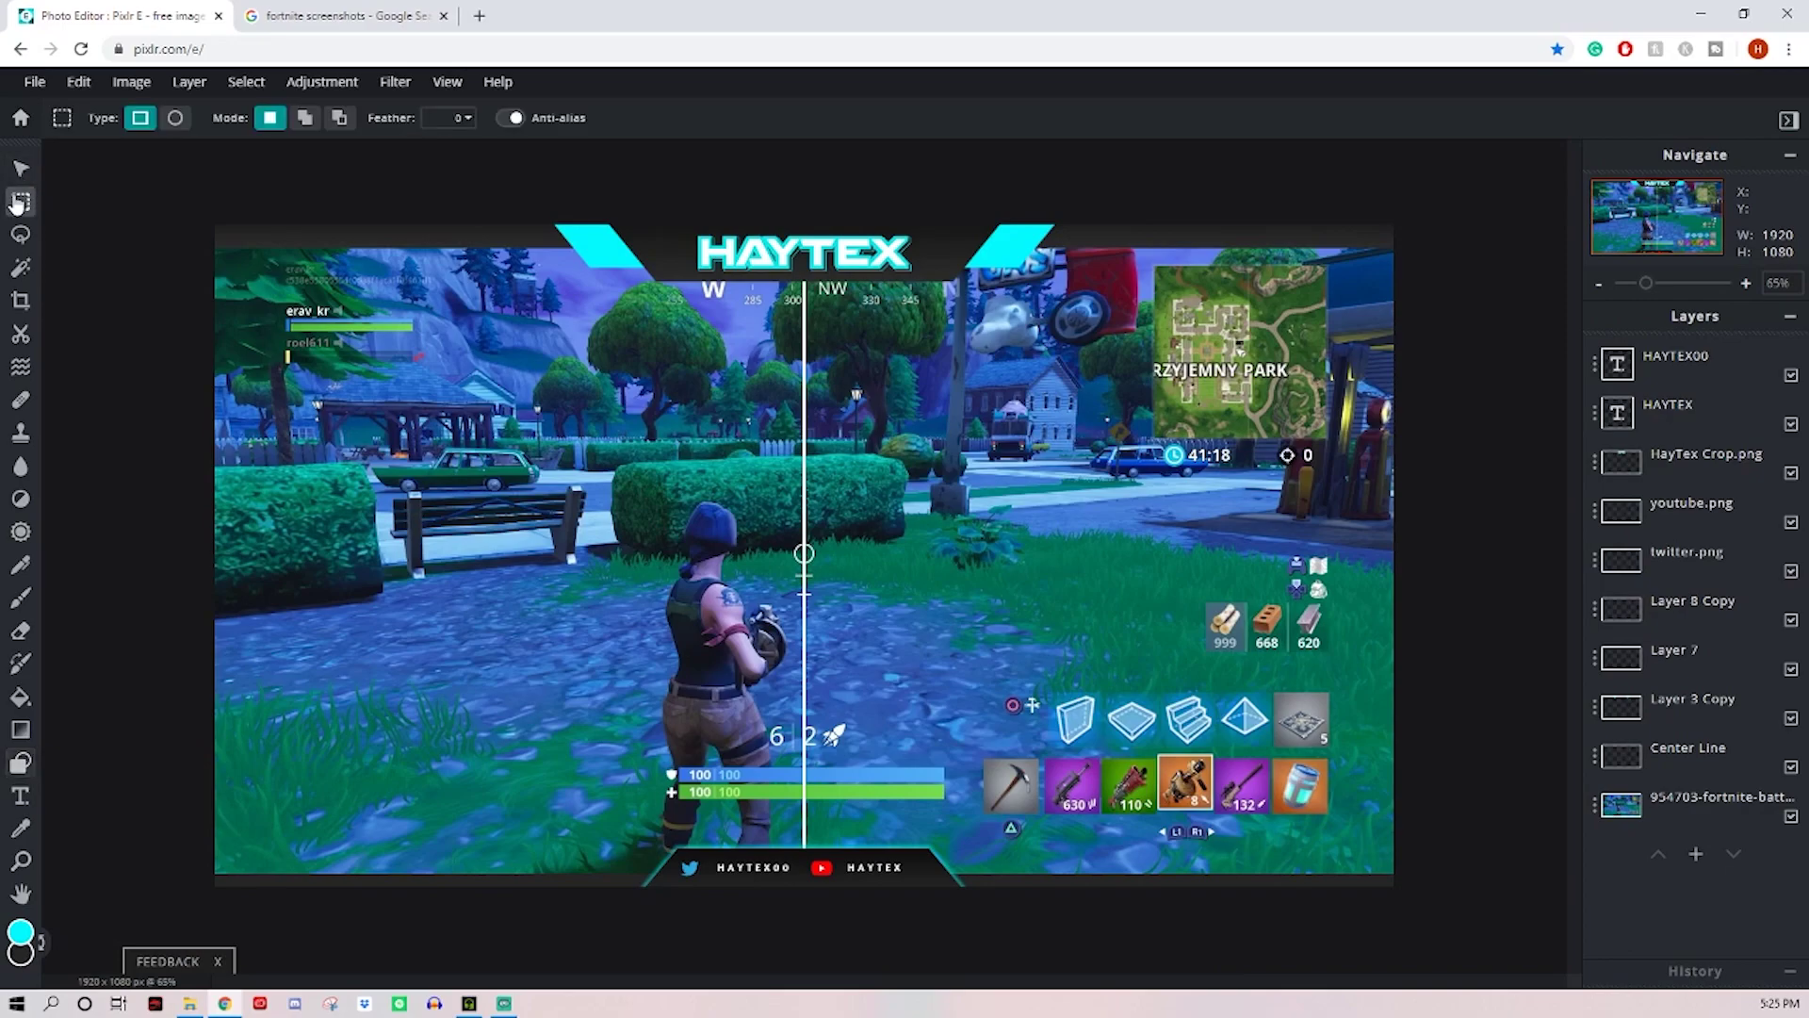
click(1695, 854)
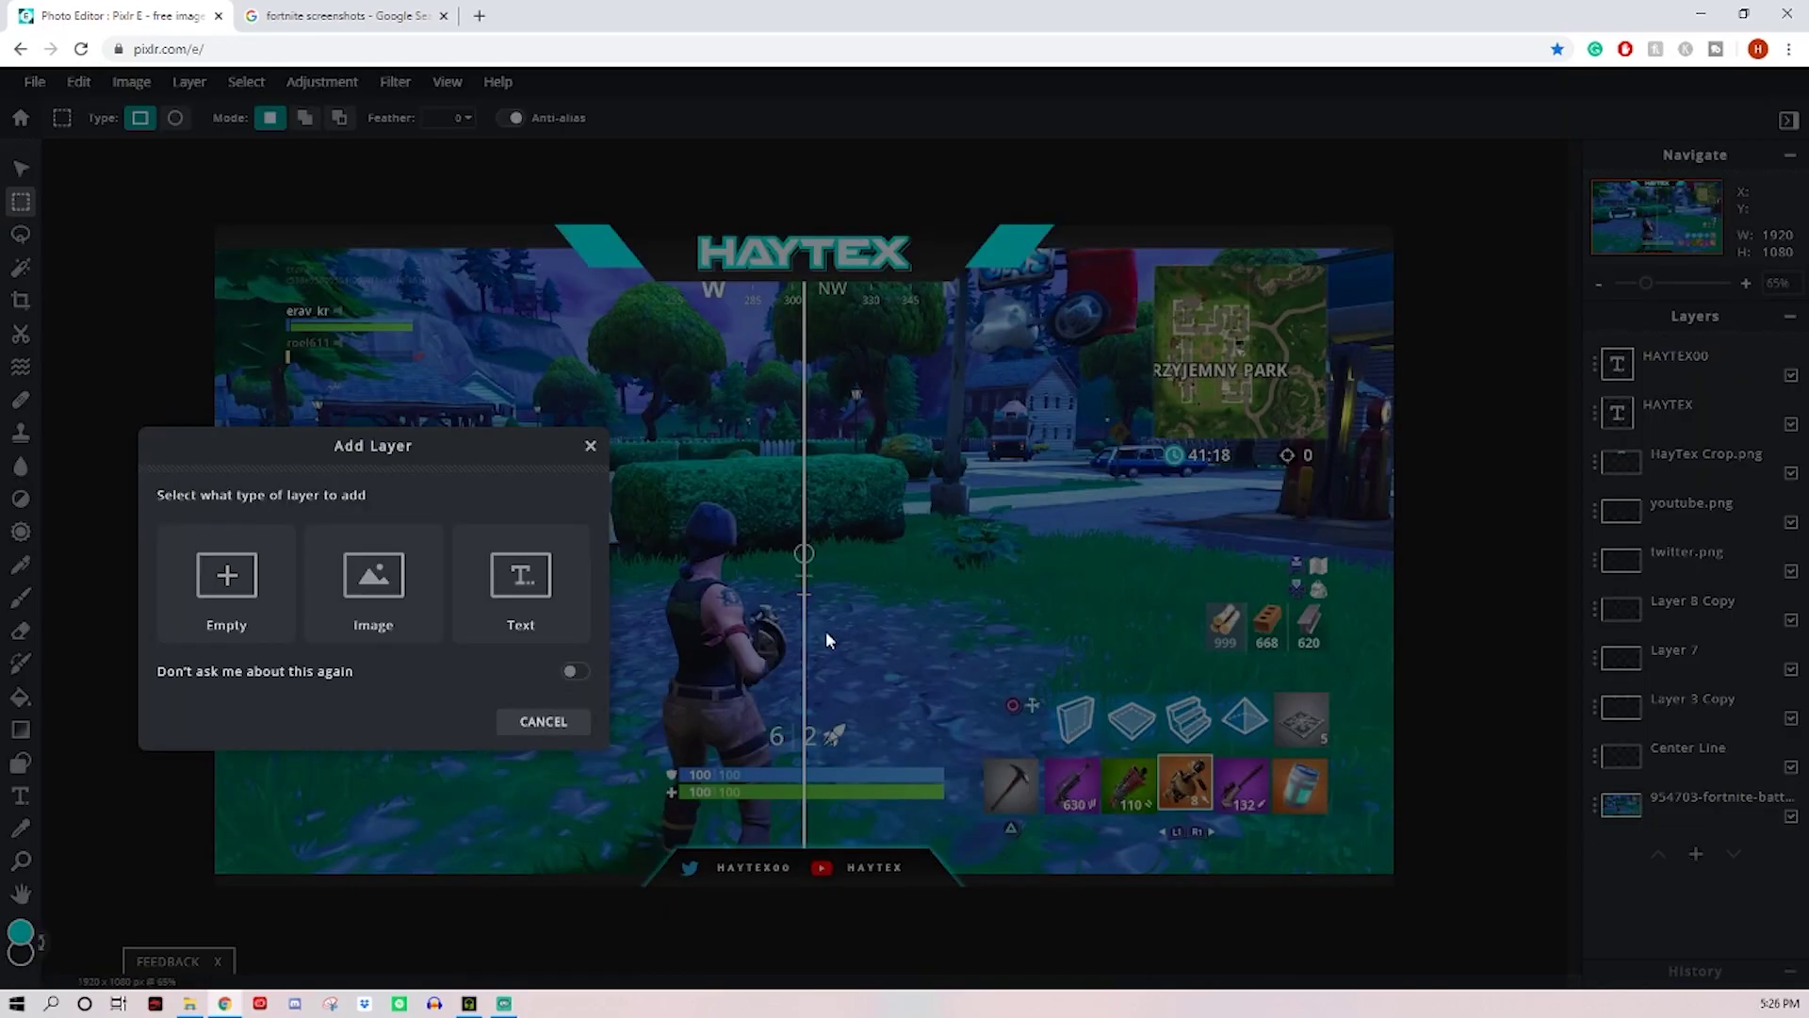
click(227, 579)
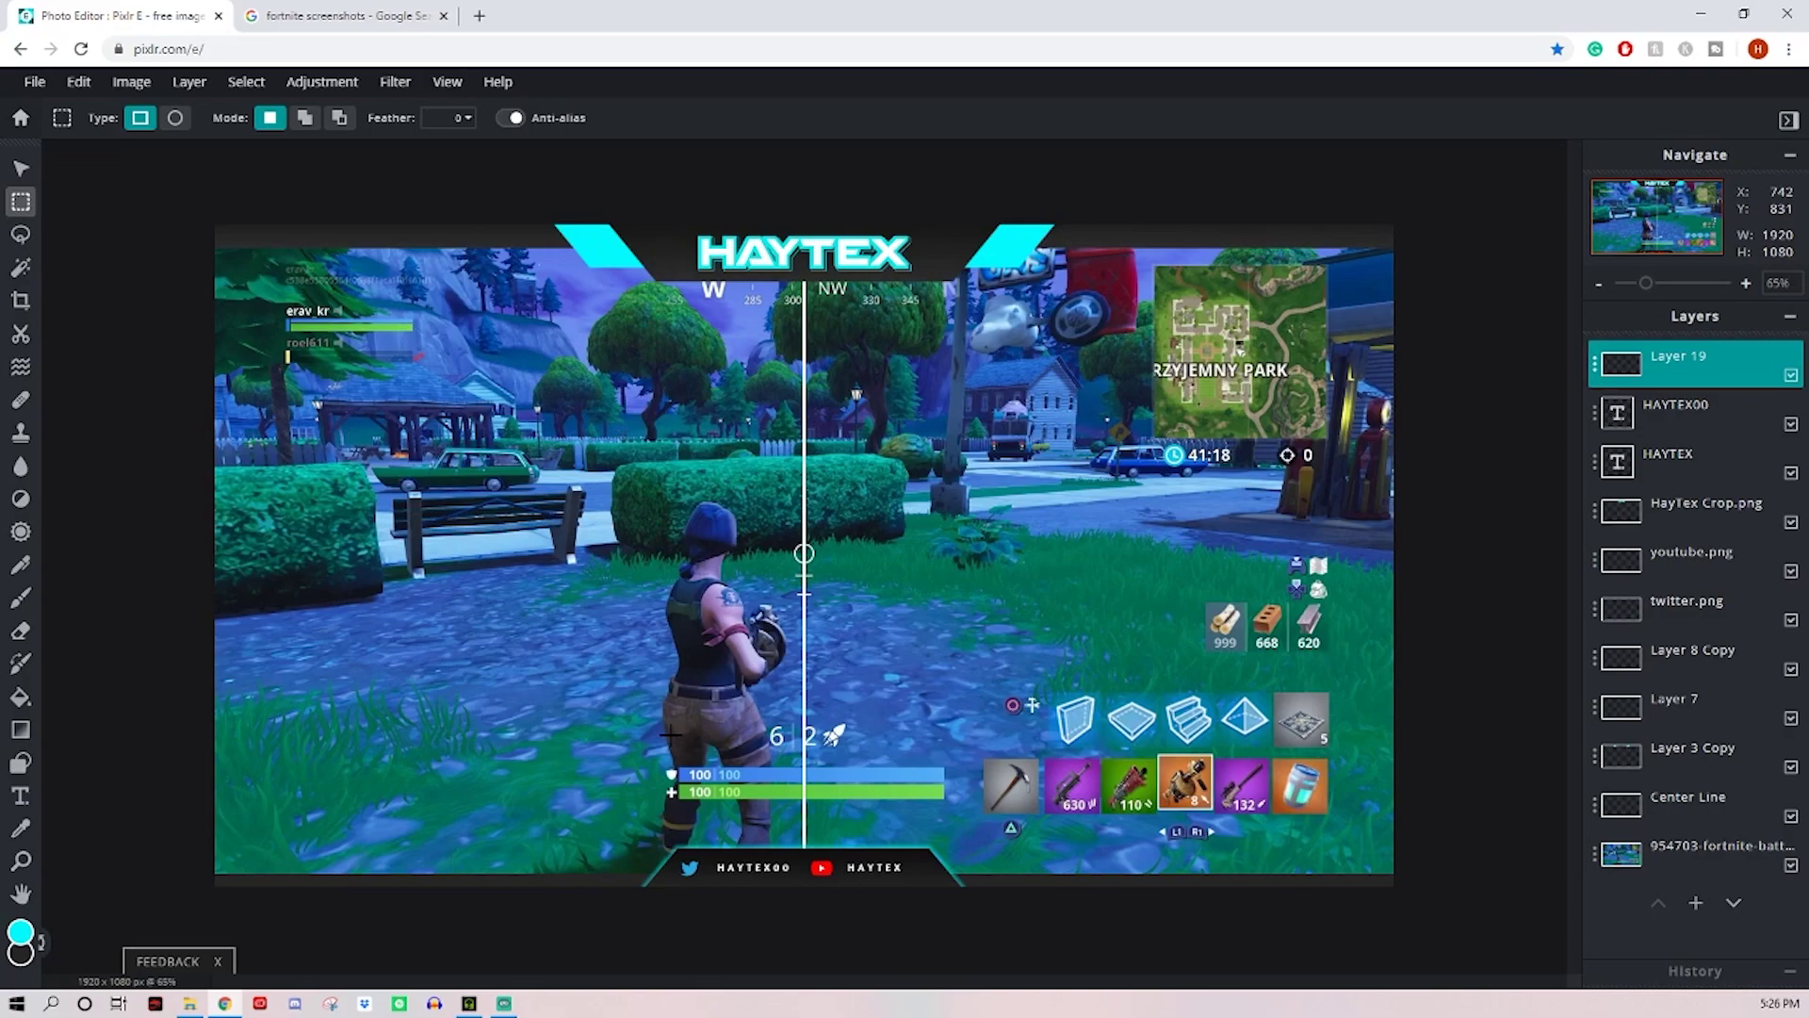
drag(668, 733, 804, 816)
Step: Fill the Layer 19 selection with a linear gradient from black to dark grey #4B4B4B
click(21, 732)
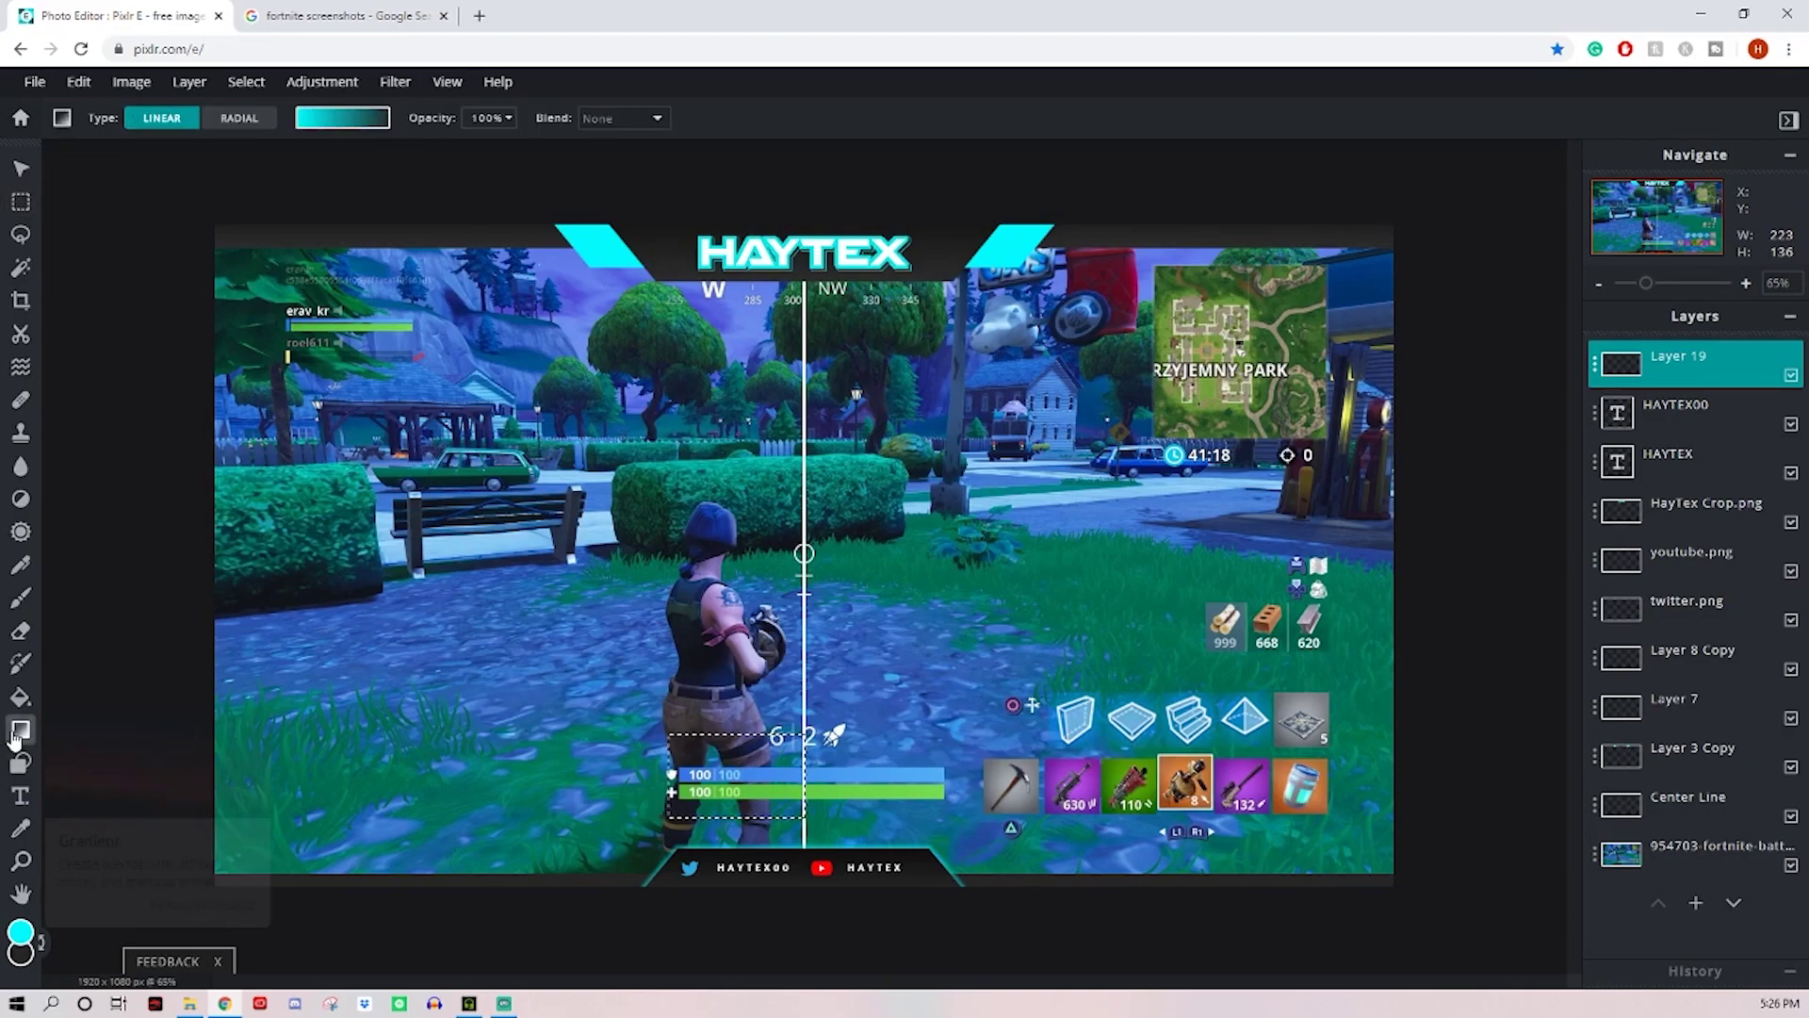
click(328, 121)
click(381, 309)
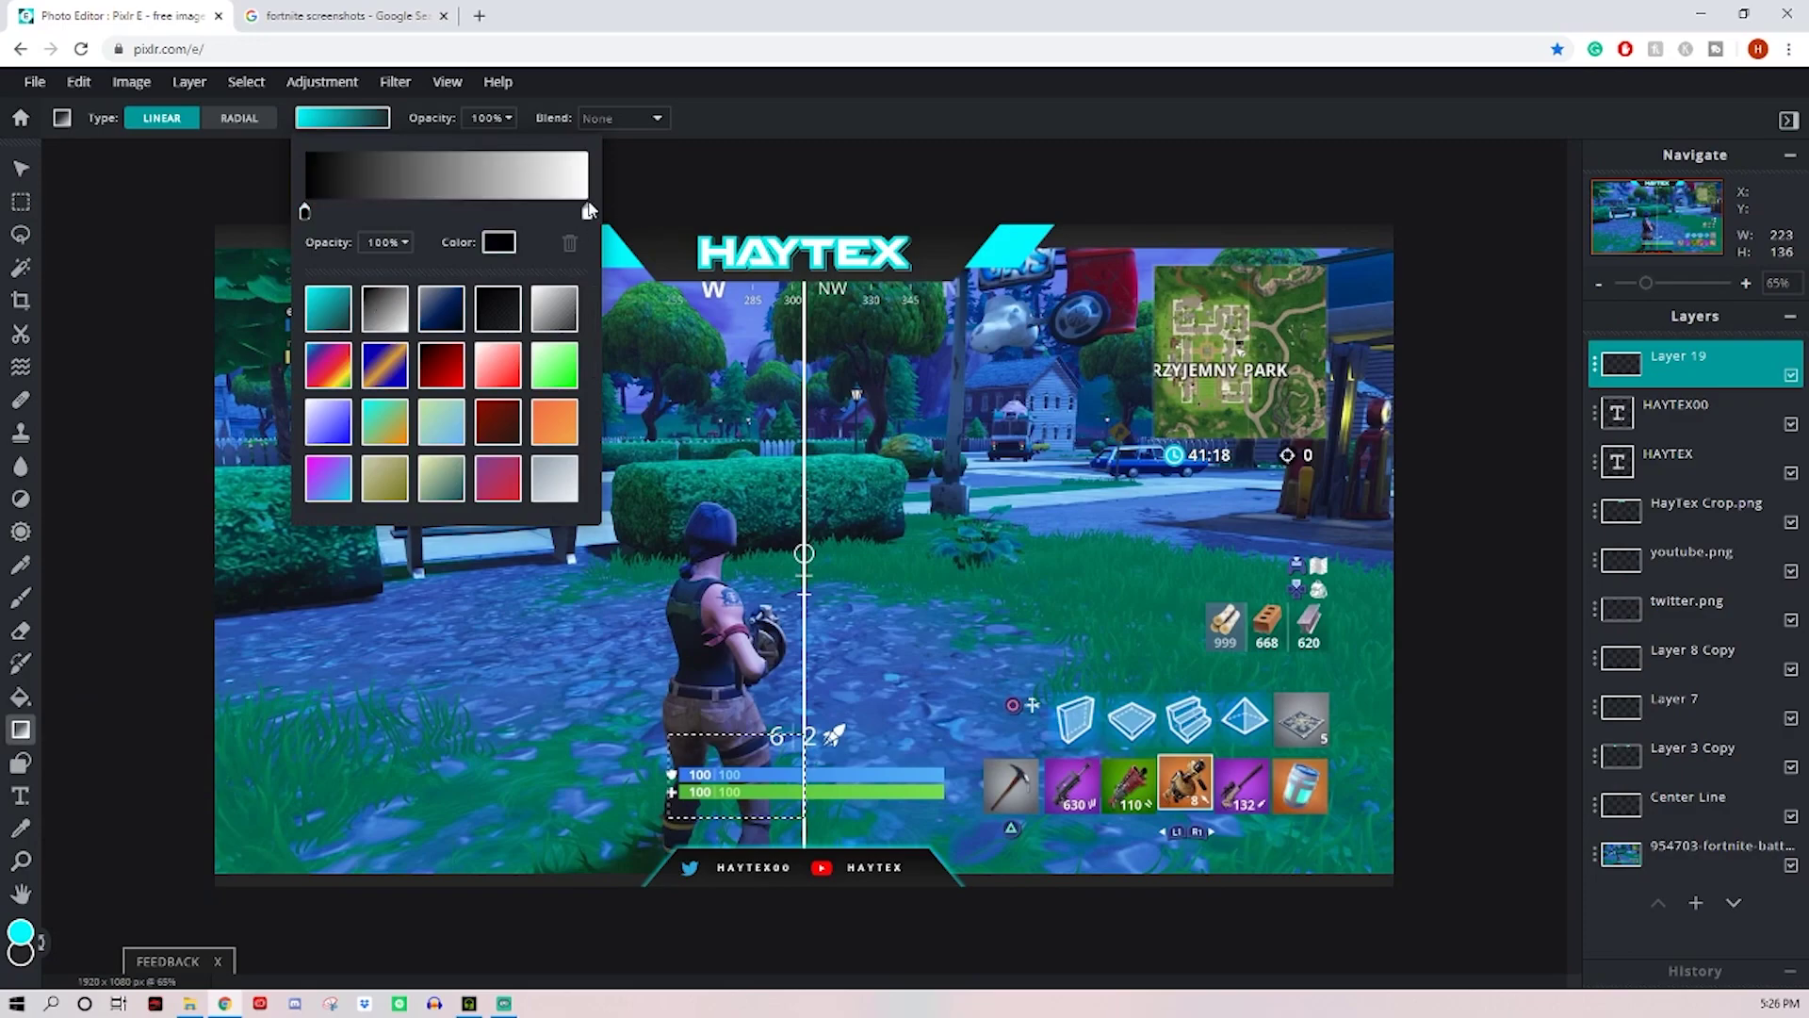
click(588, 213)
click(500, 242)
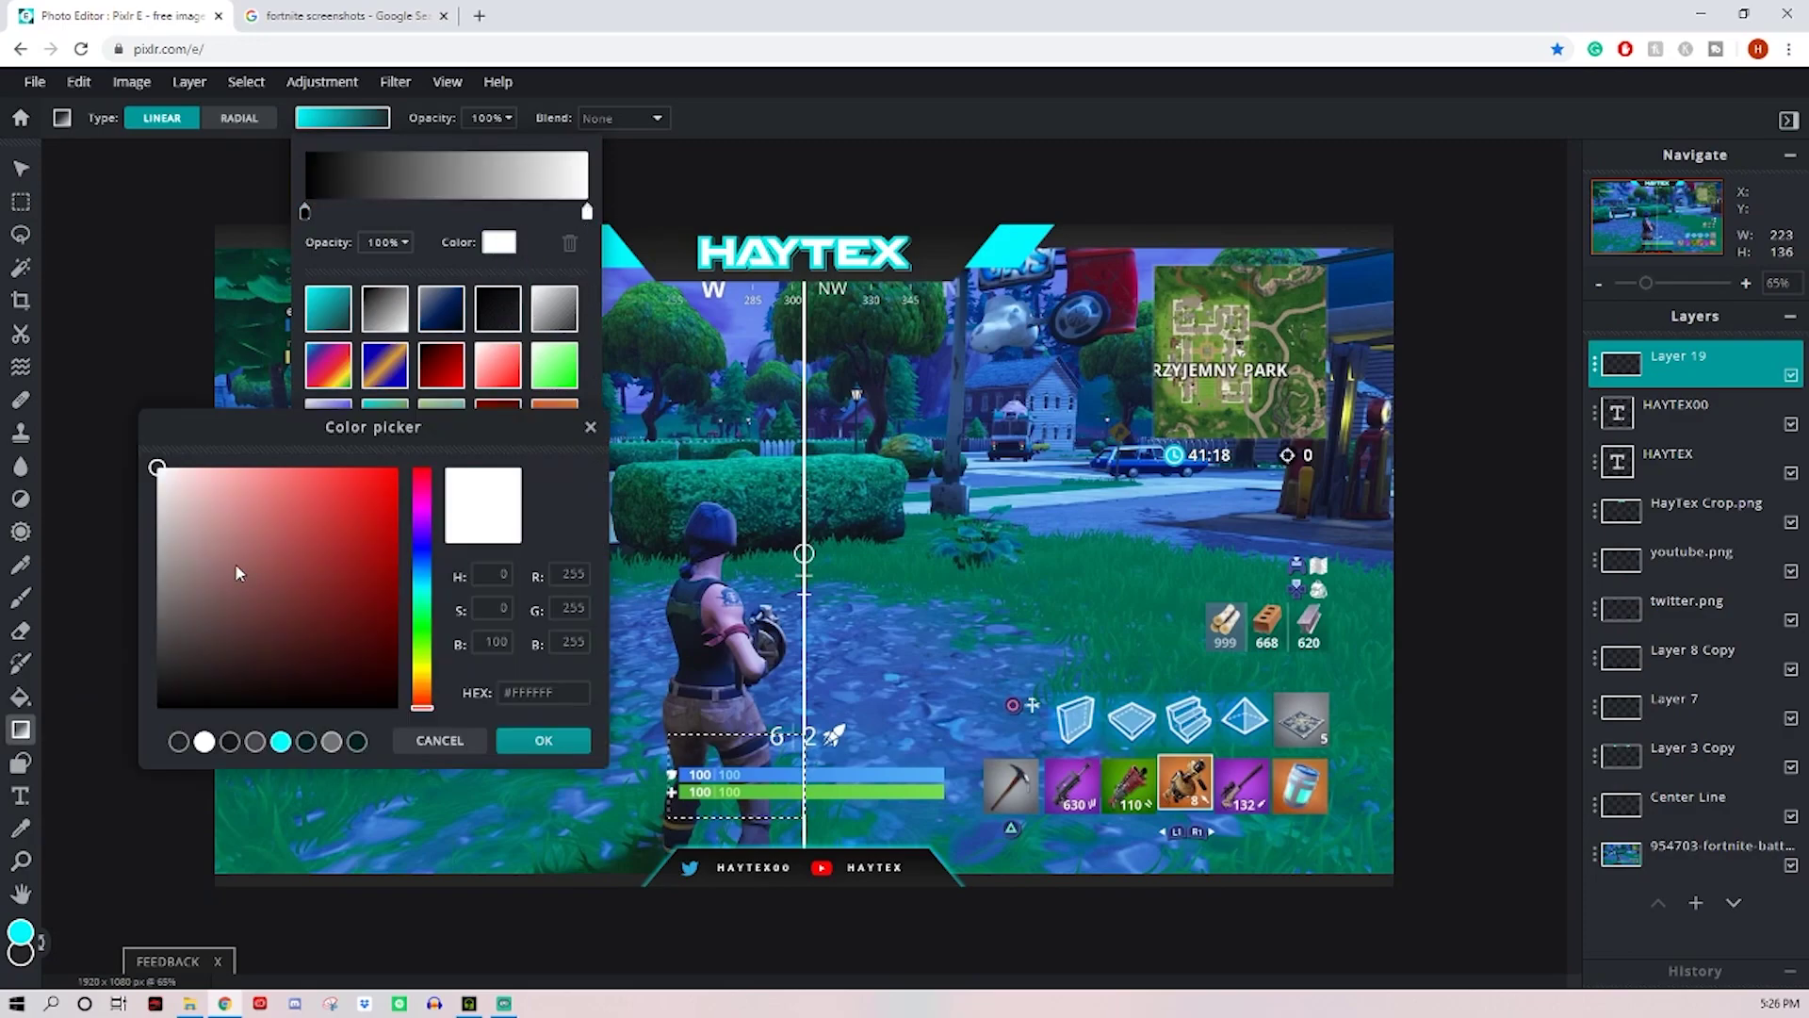
mouse_move(175, 589)
mouse_down()
mouse_move(150, 666)
mouse_move(158, 638)
mouse_up()
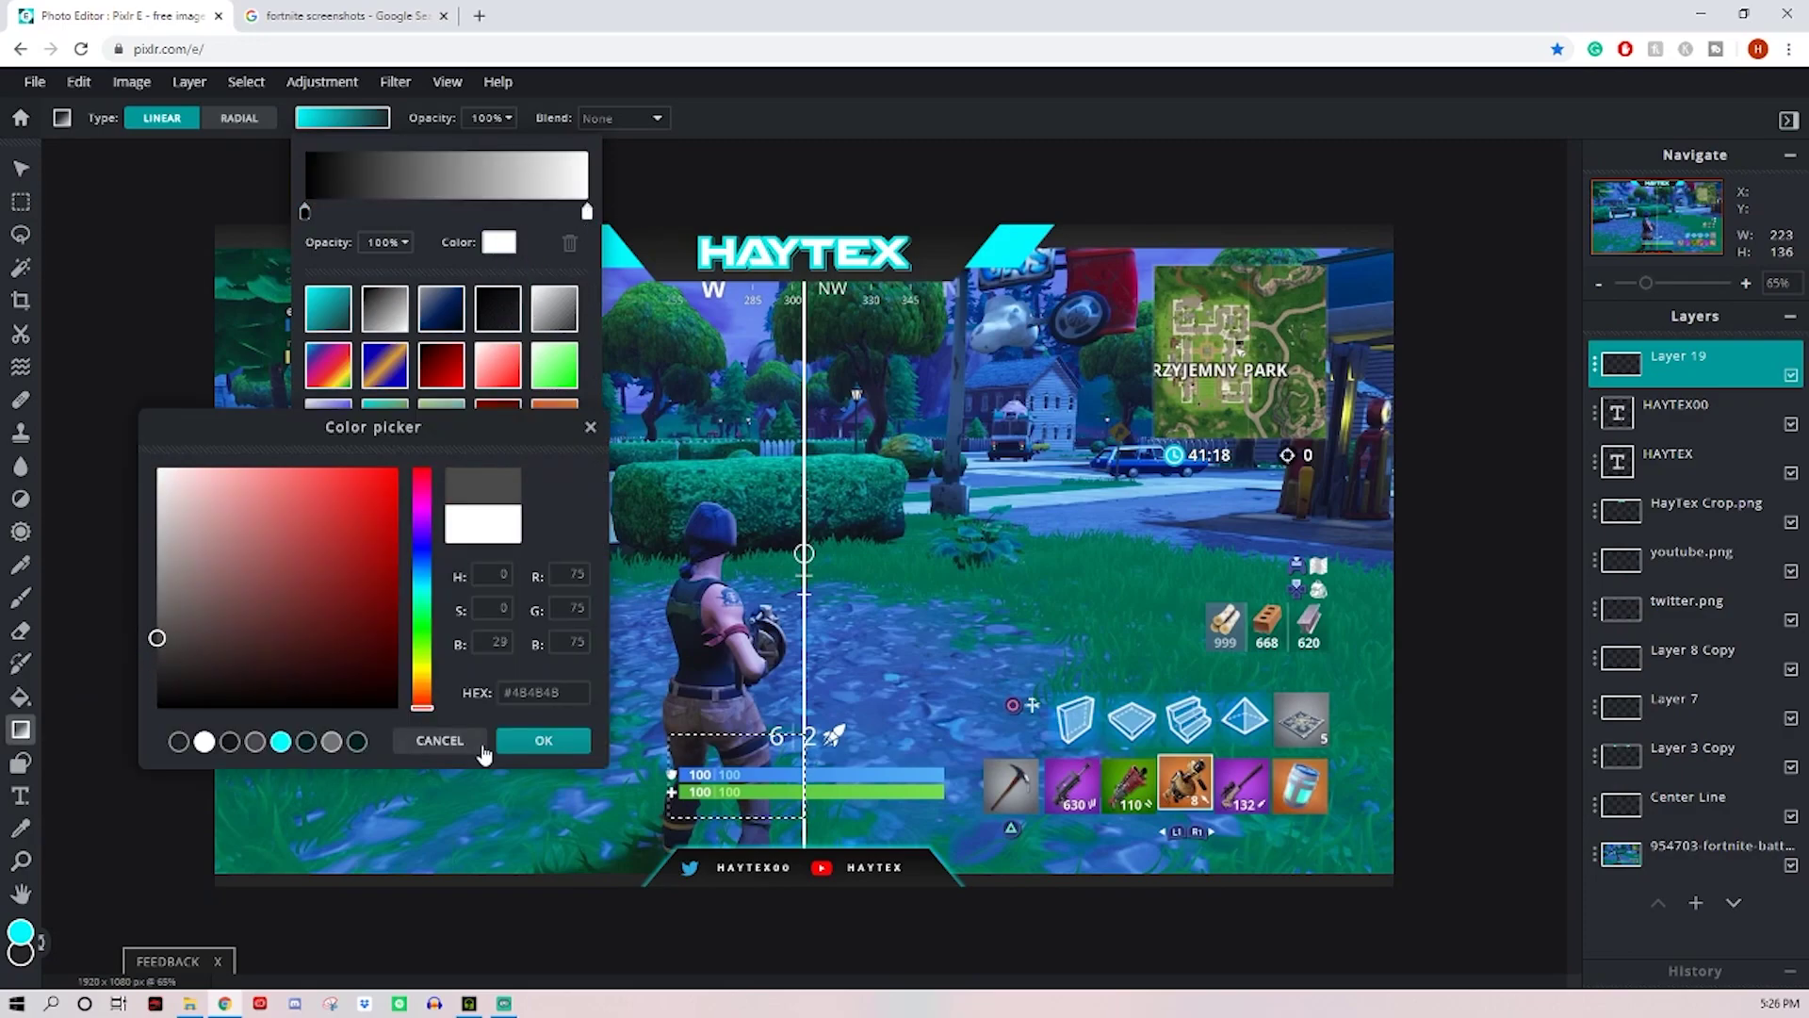
click(542, 742)
click(363, 119)
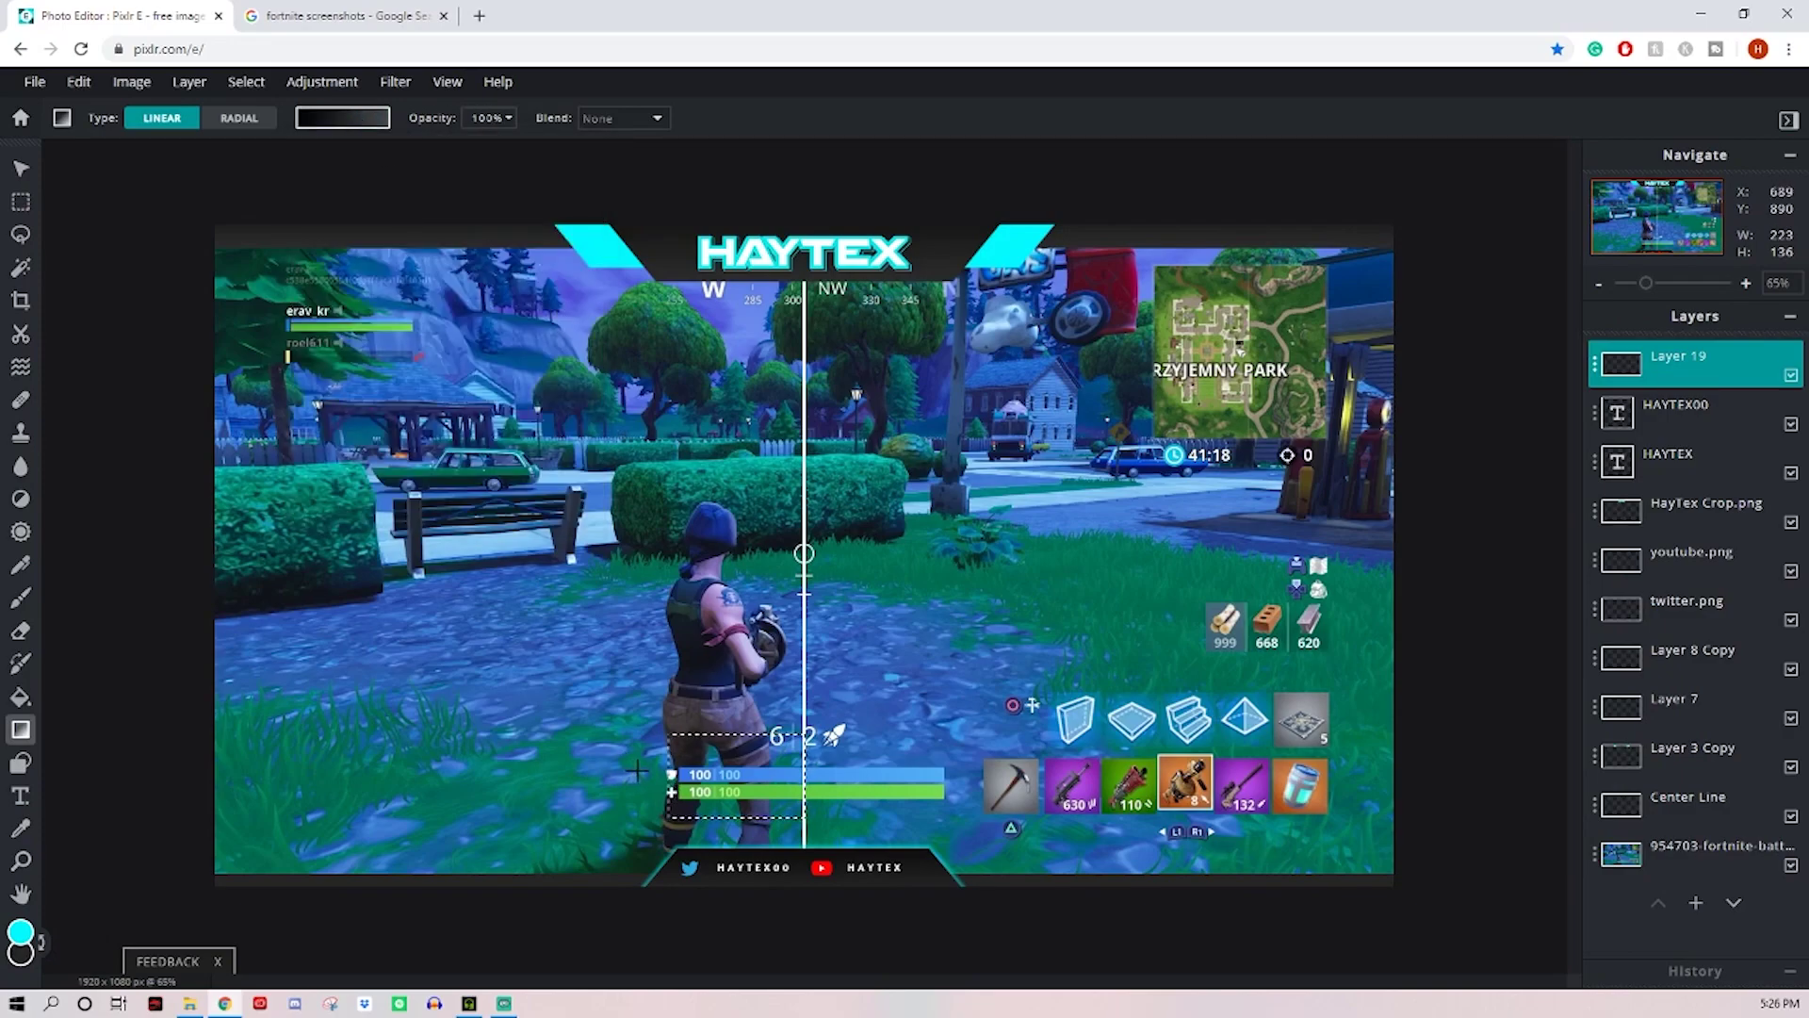
drag(639, 771, 860, 773)
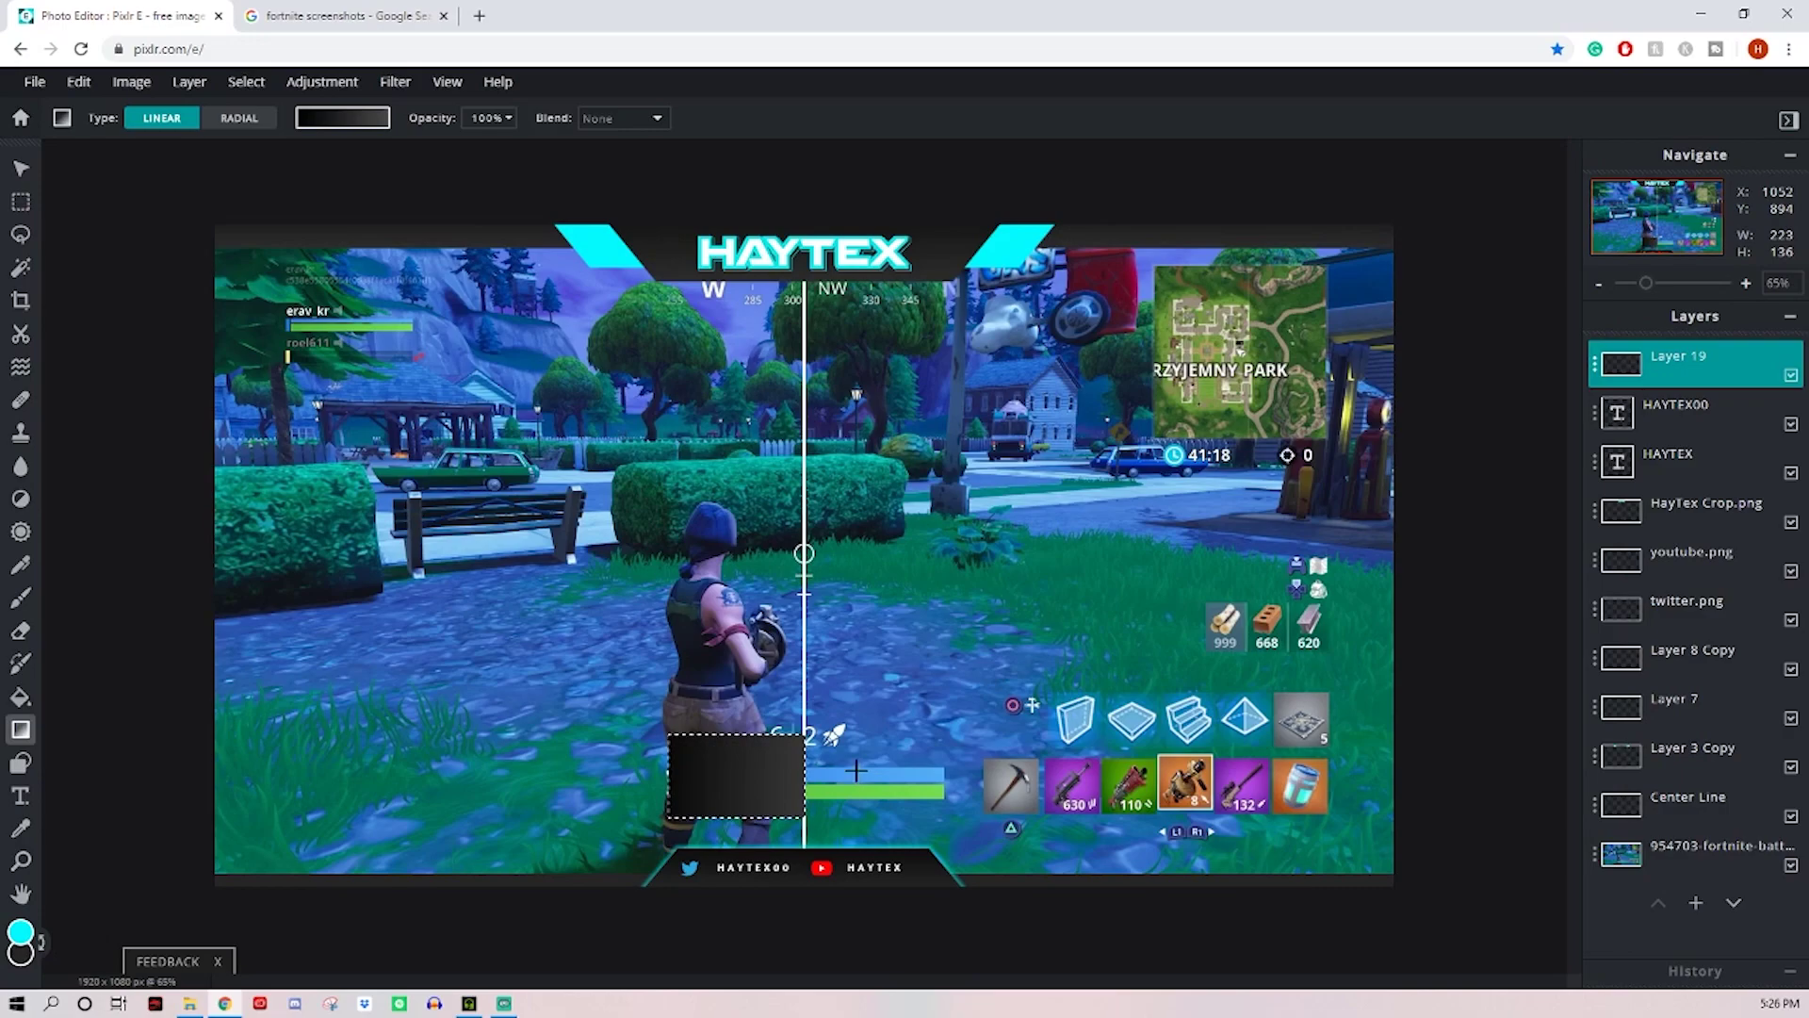
Step: Deselect the rectangle selection on the canvas
click(21, 169)
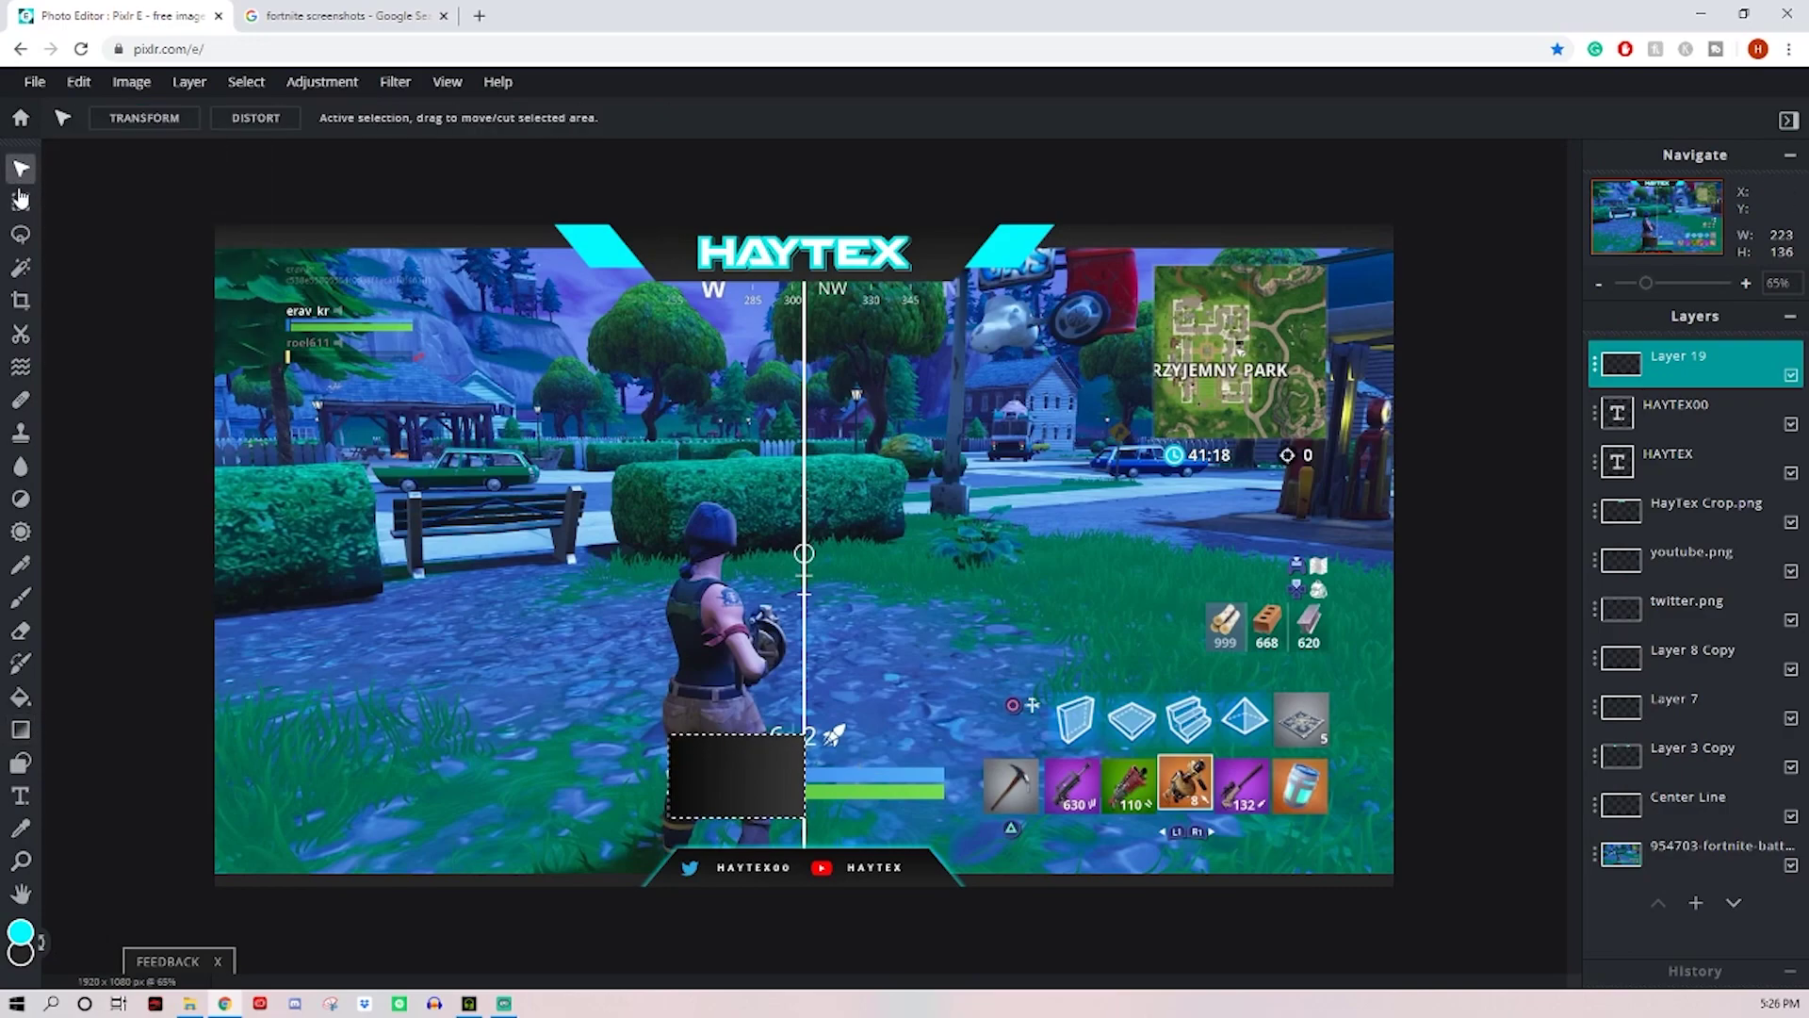
click(20, 200)
right_click(732, 781)
click(768, 853)
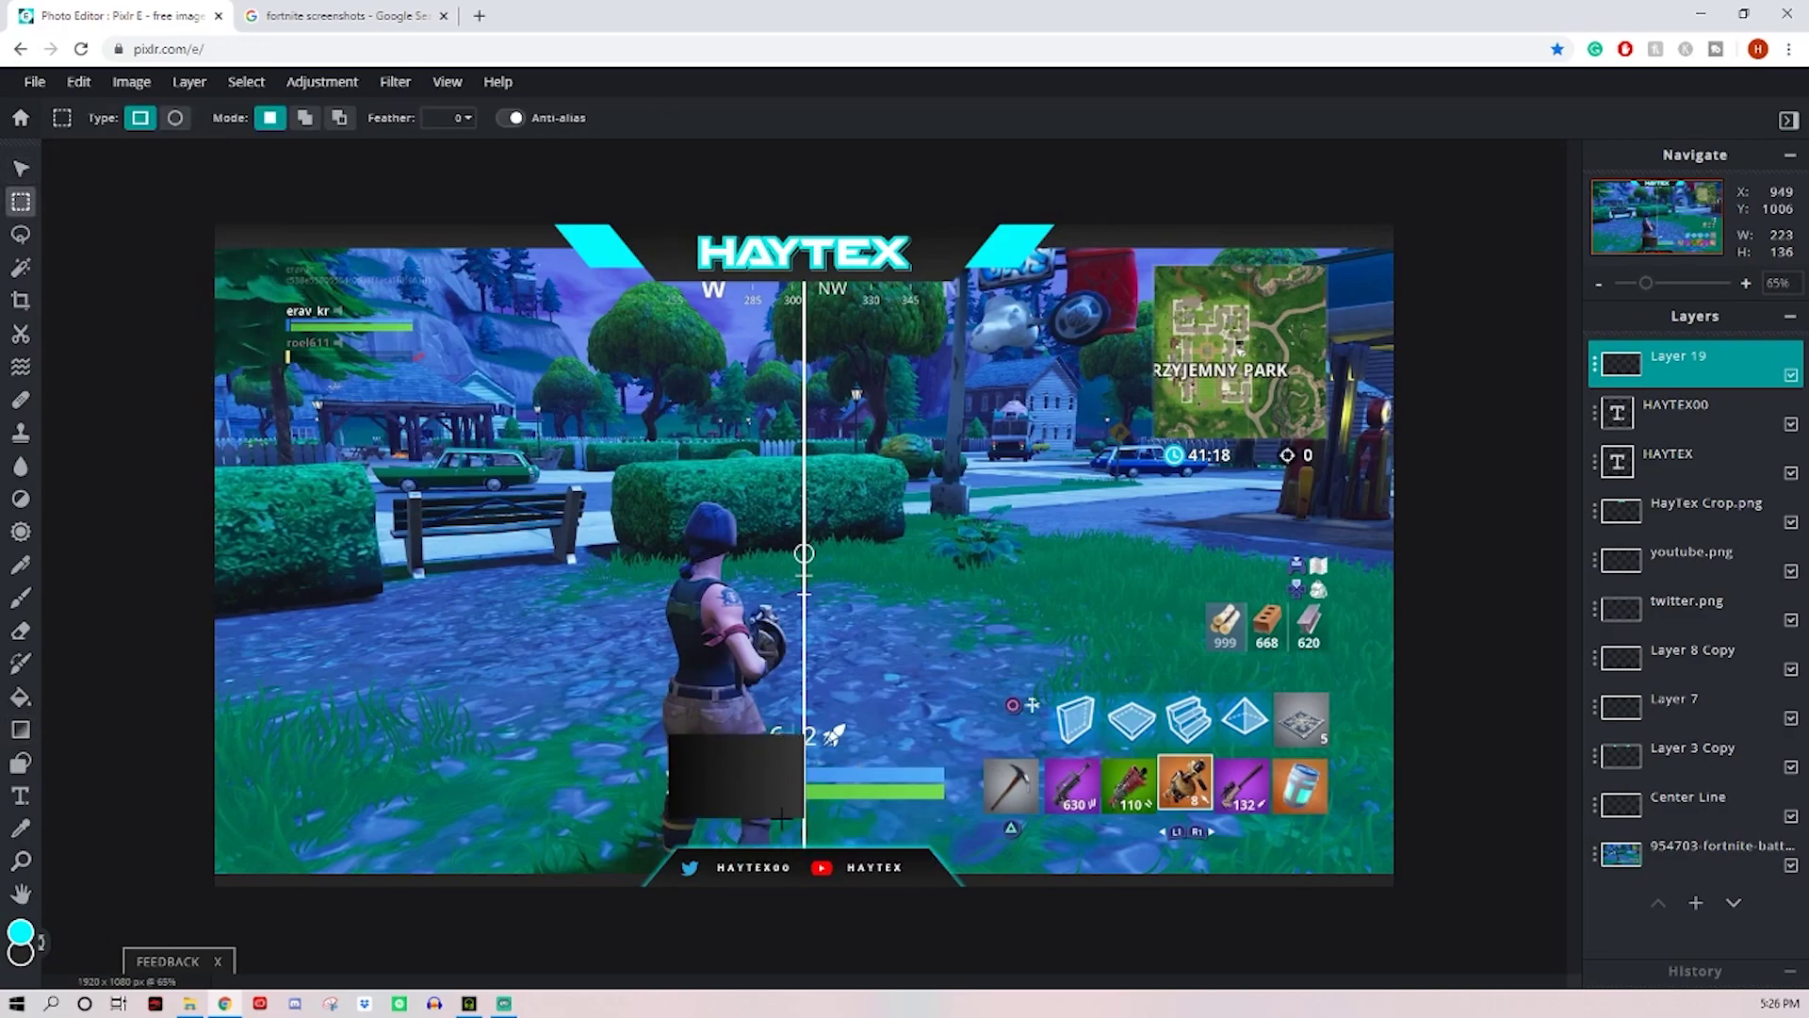
Step: Duplicate Layer 19 and place the copy directly right of the original box
click(21, 169)
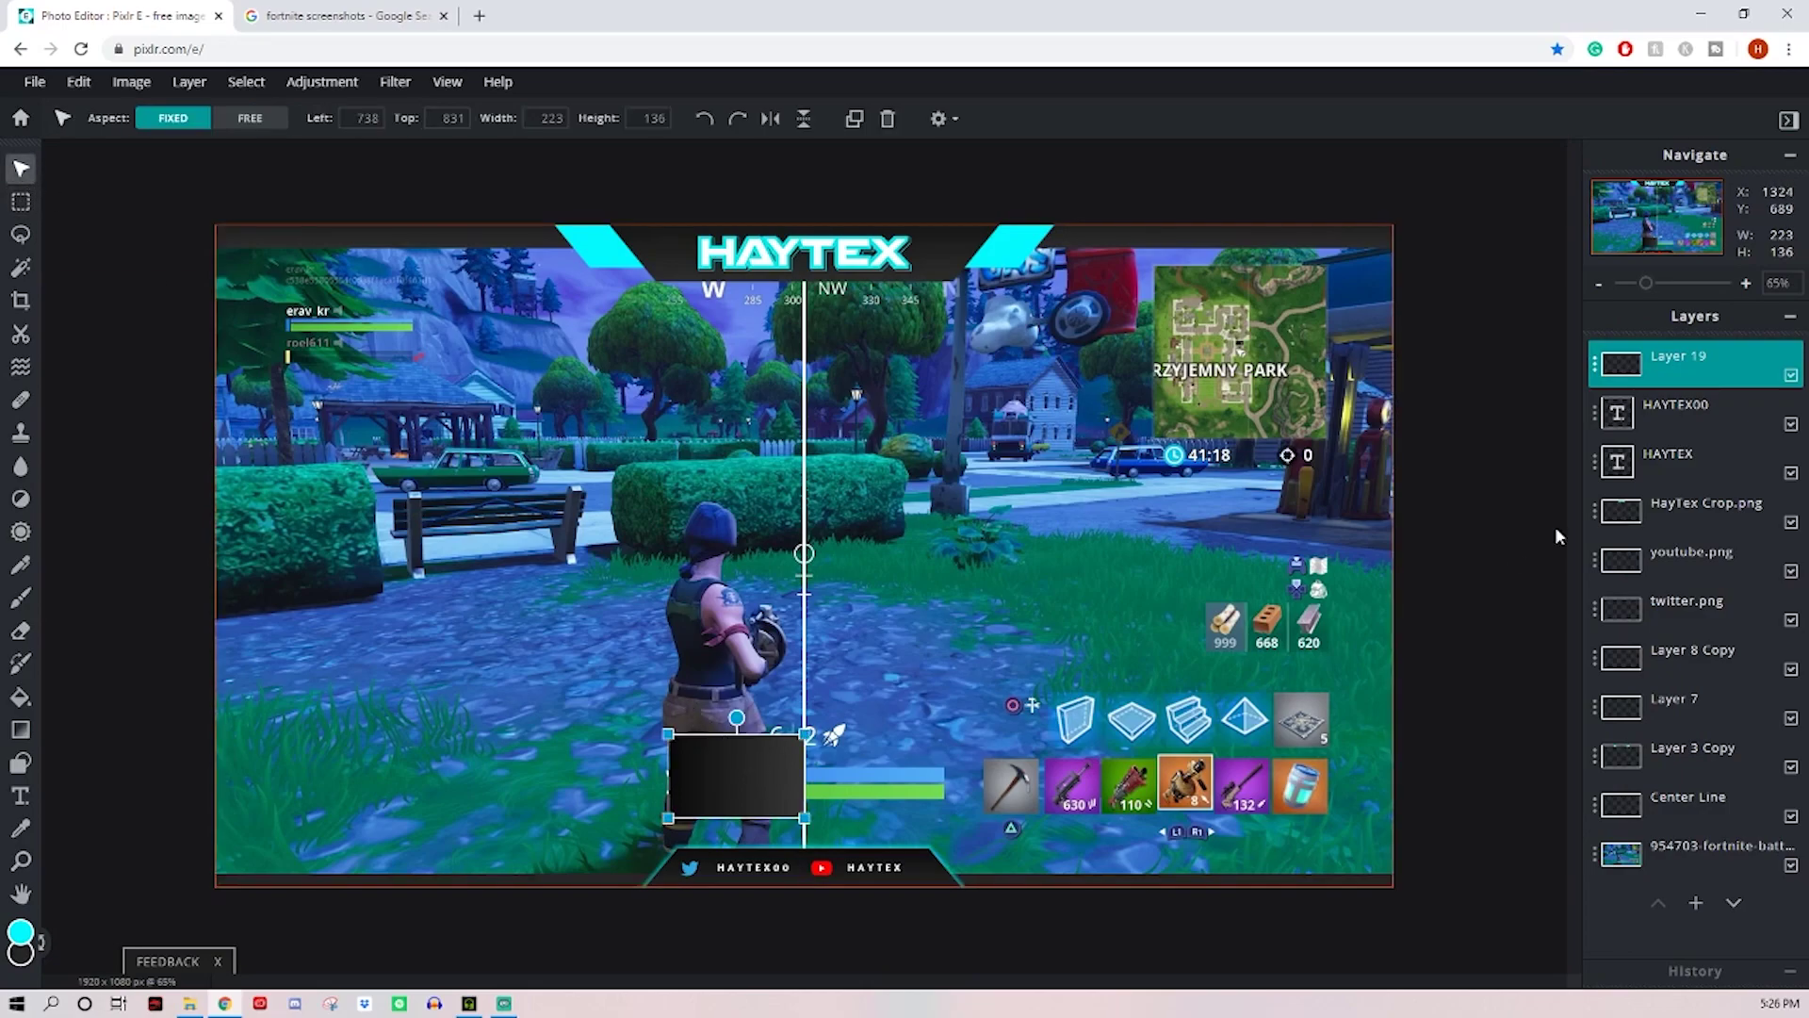
click(1596, 367)
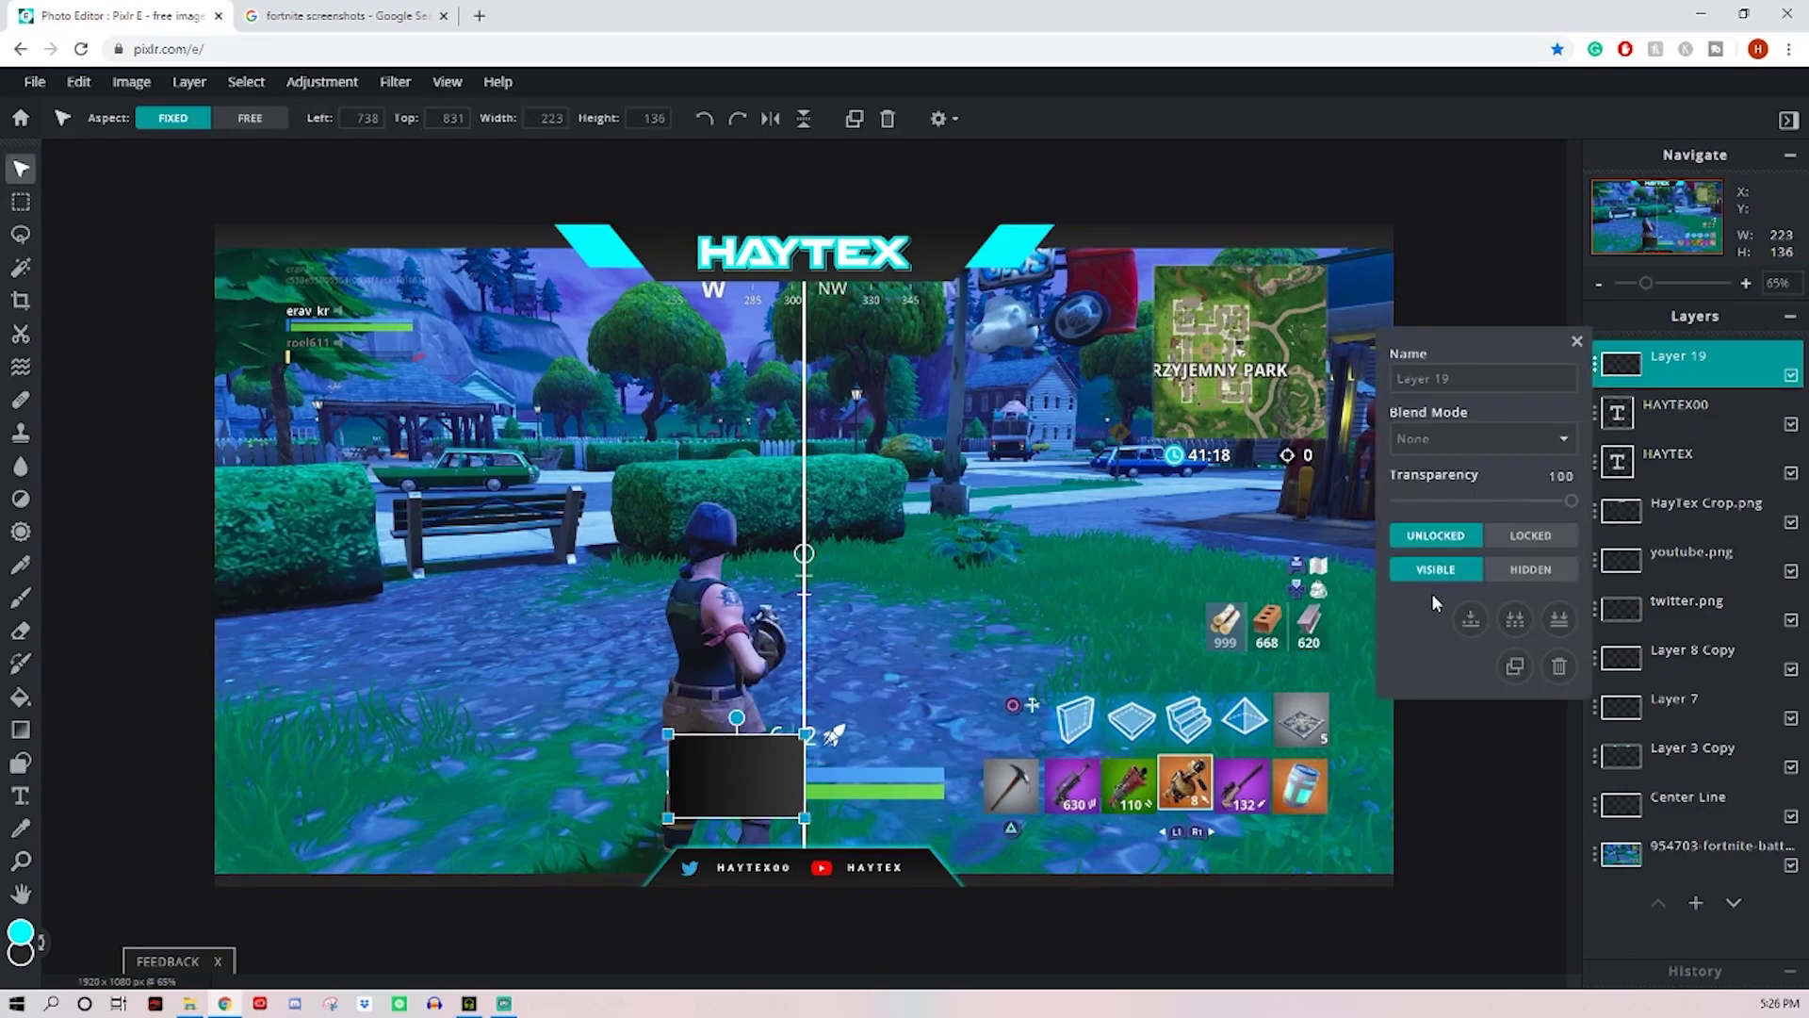
click(1515, 664)
drag(756, 778, 892, 777)
key(shift)
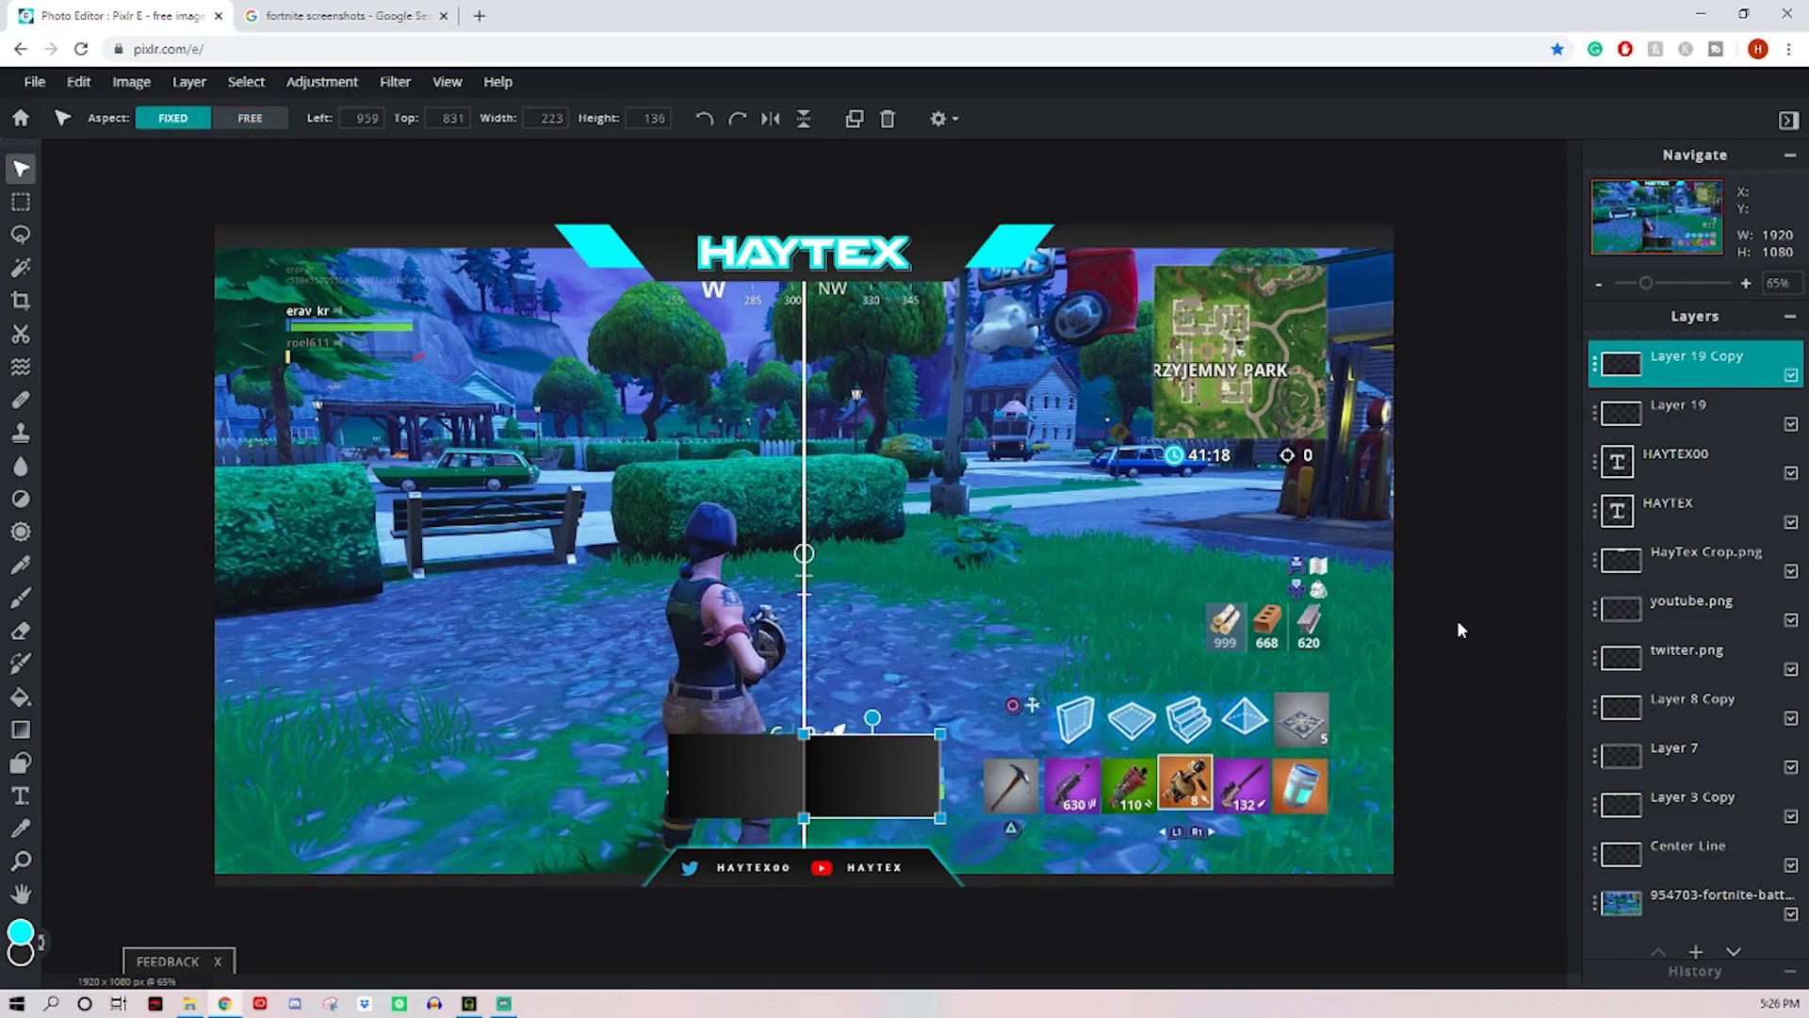
click(1457, 620)
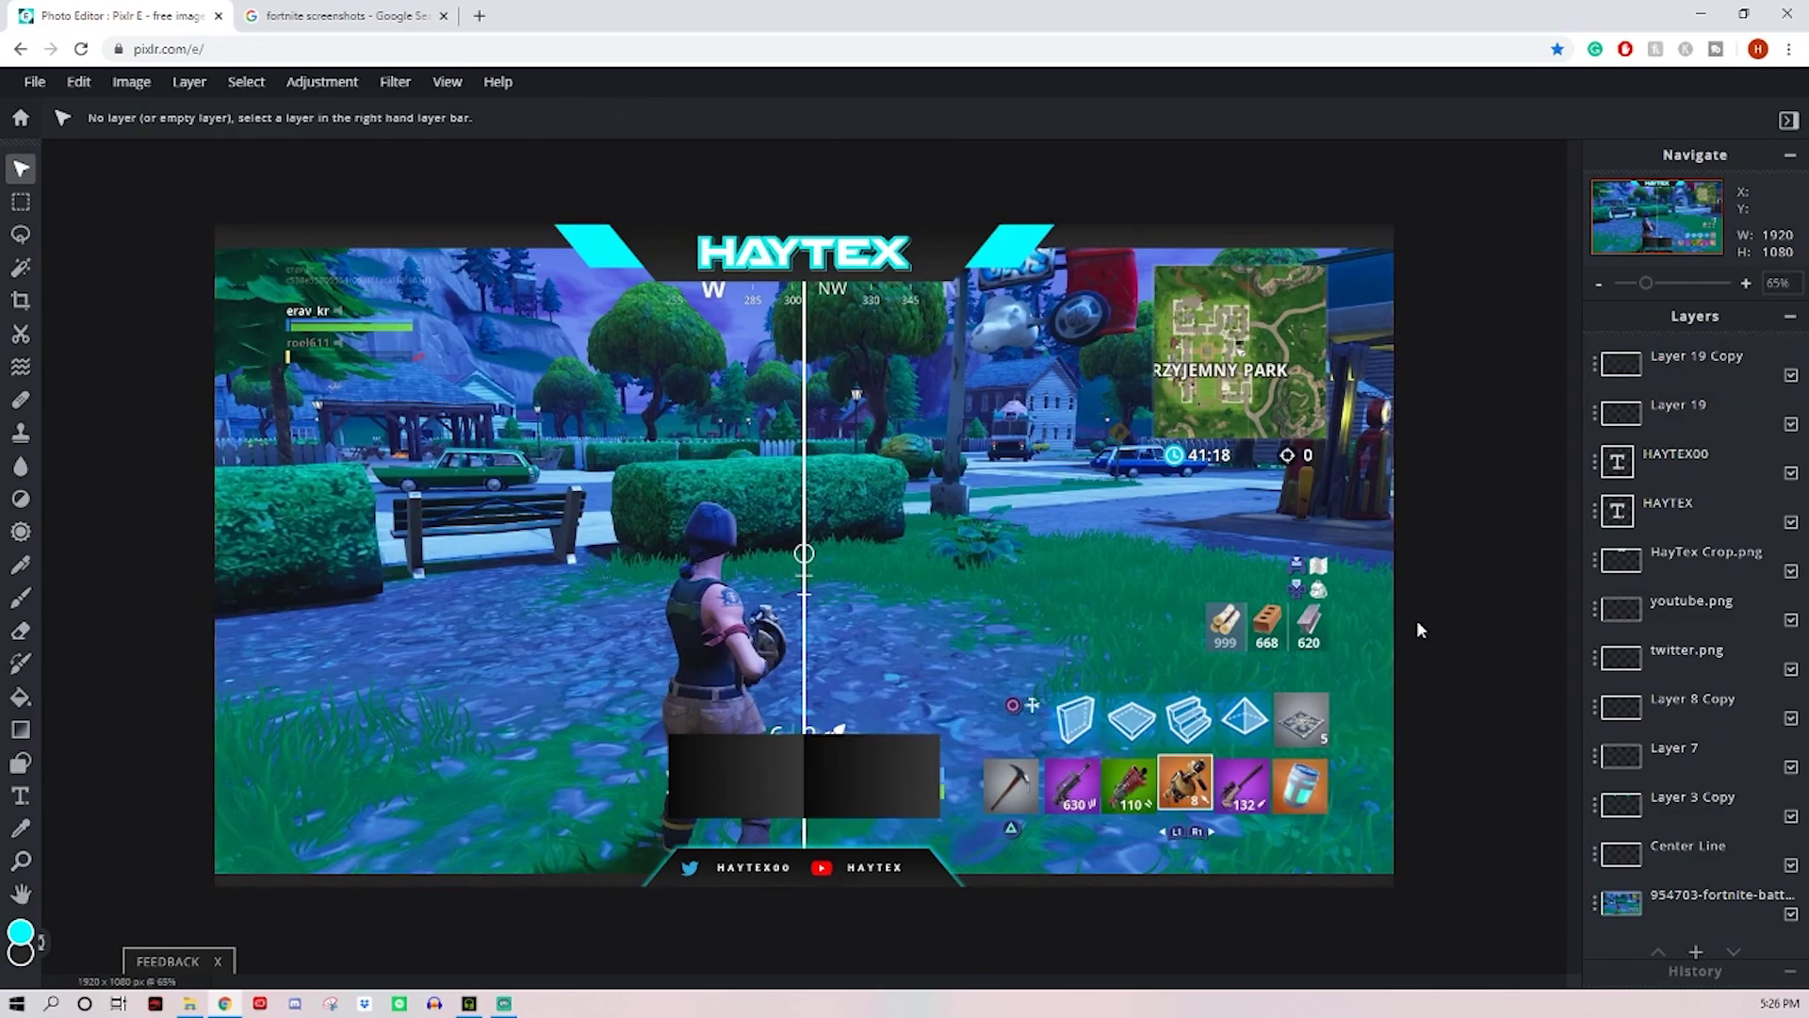
Step: On Layer 19 Copy, draw a #4C4C4C horizontal line across the dark bar
click(21, 761)
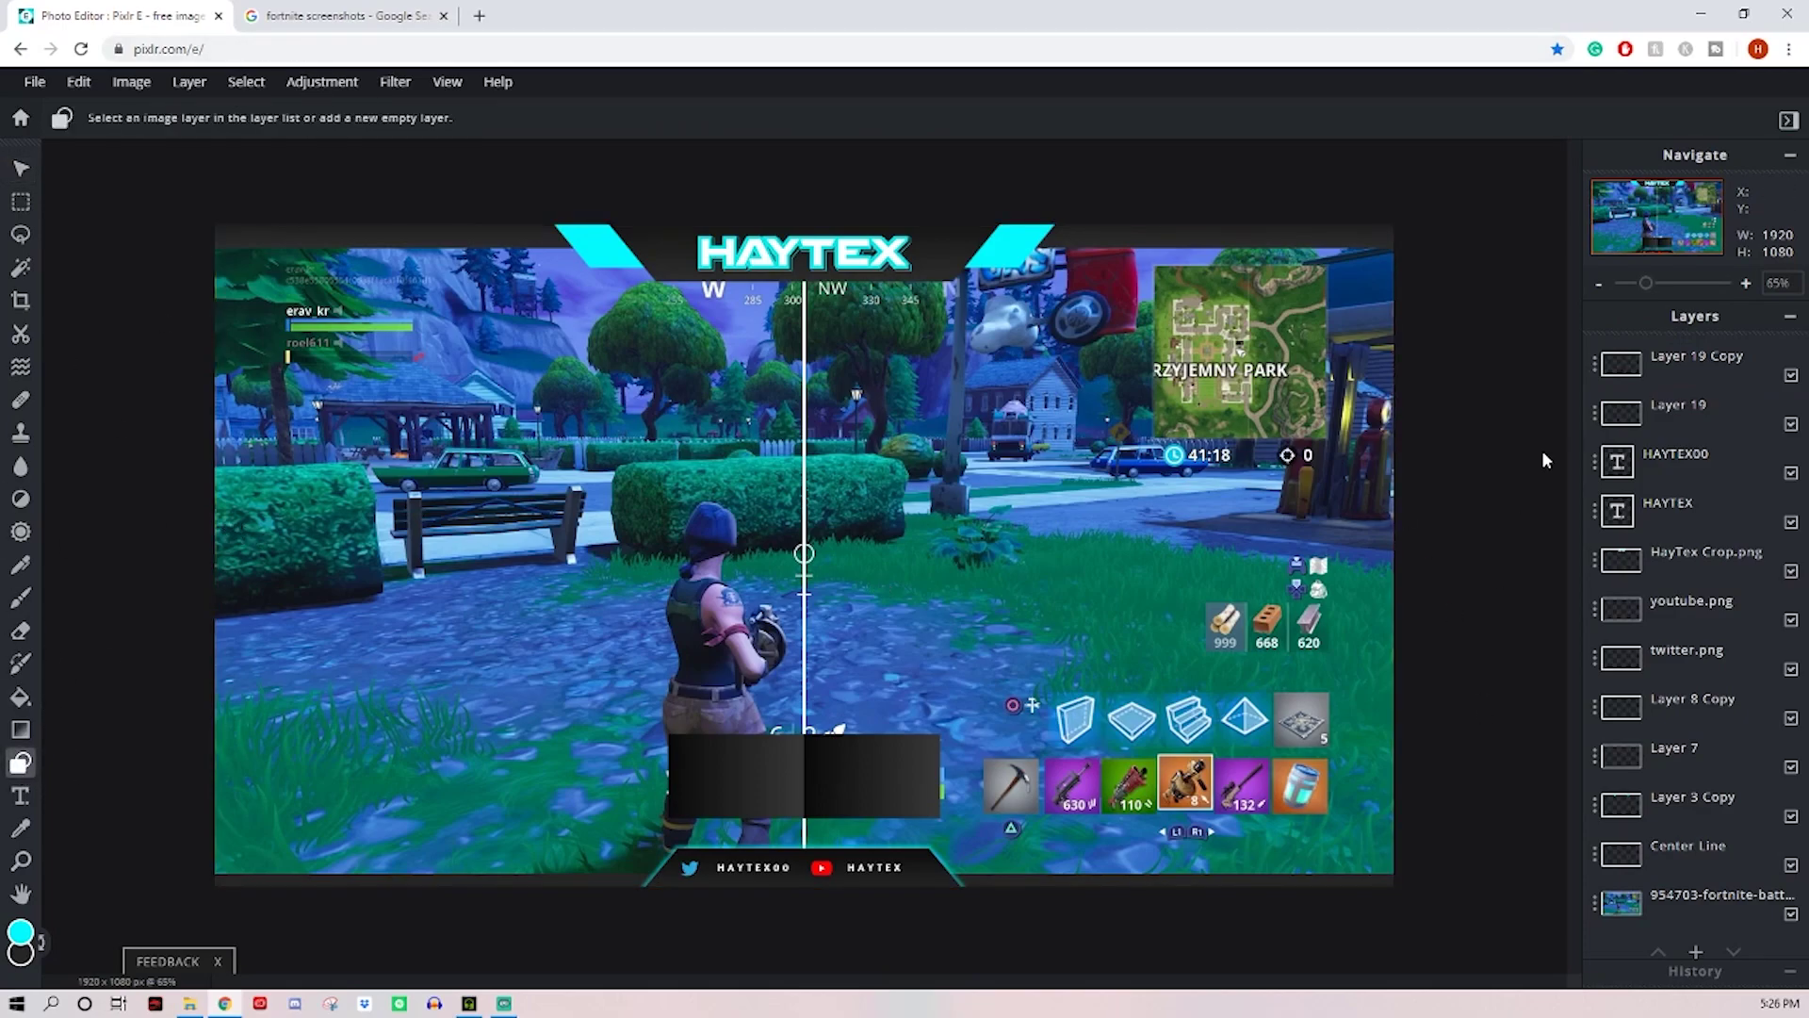
click(1696, 363)
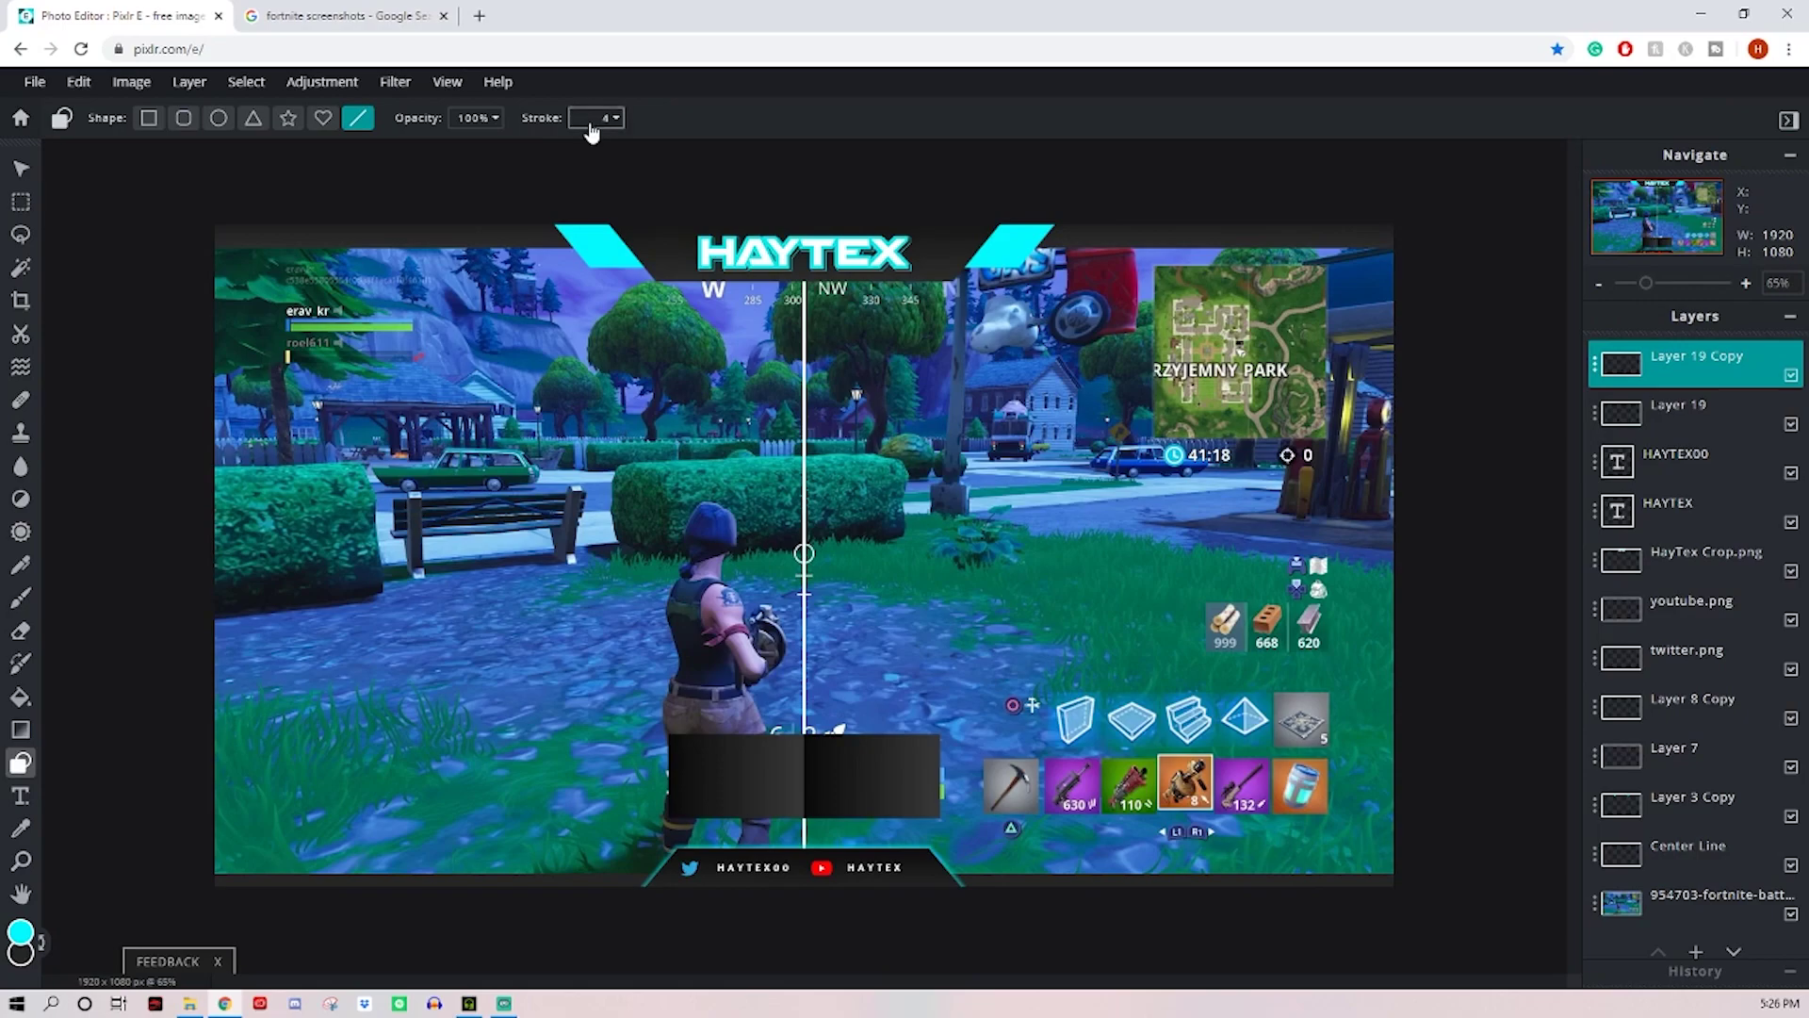
click(21, 933)
drag(151, 660, 158, 637)
click(545, 742)
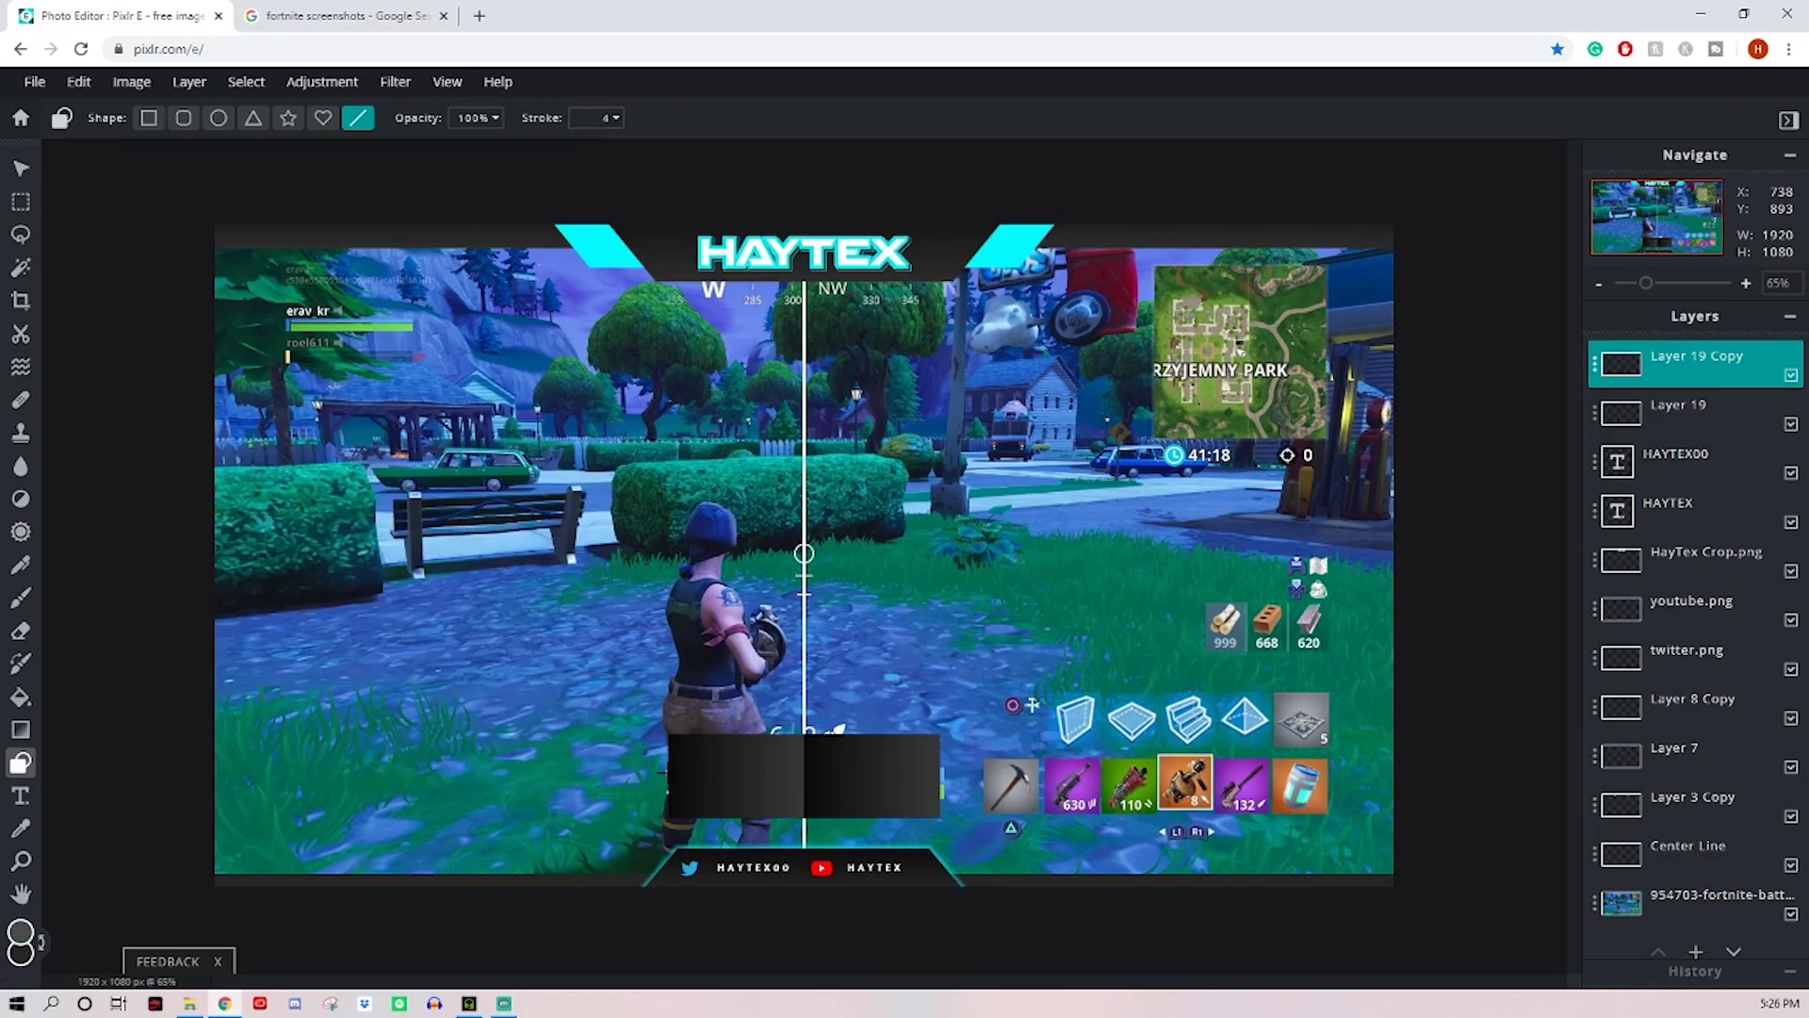
drag(663, 774, 825, 776)
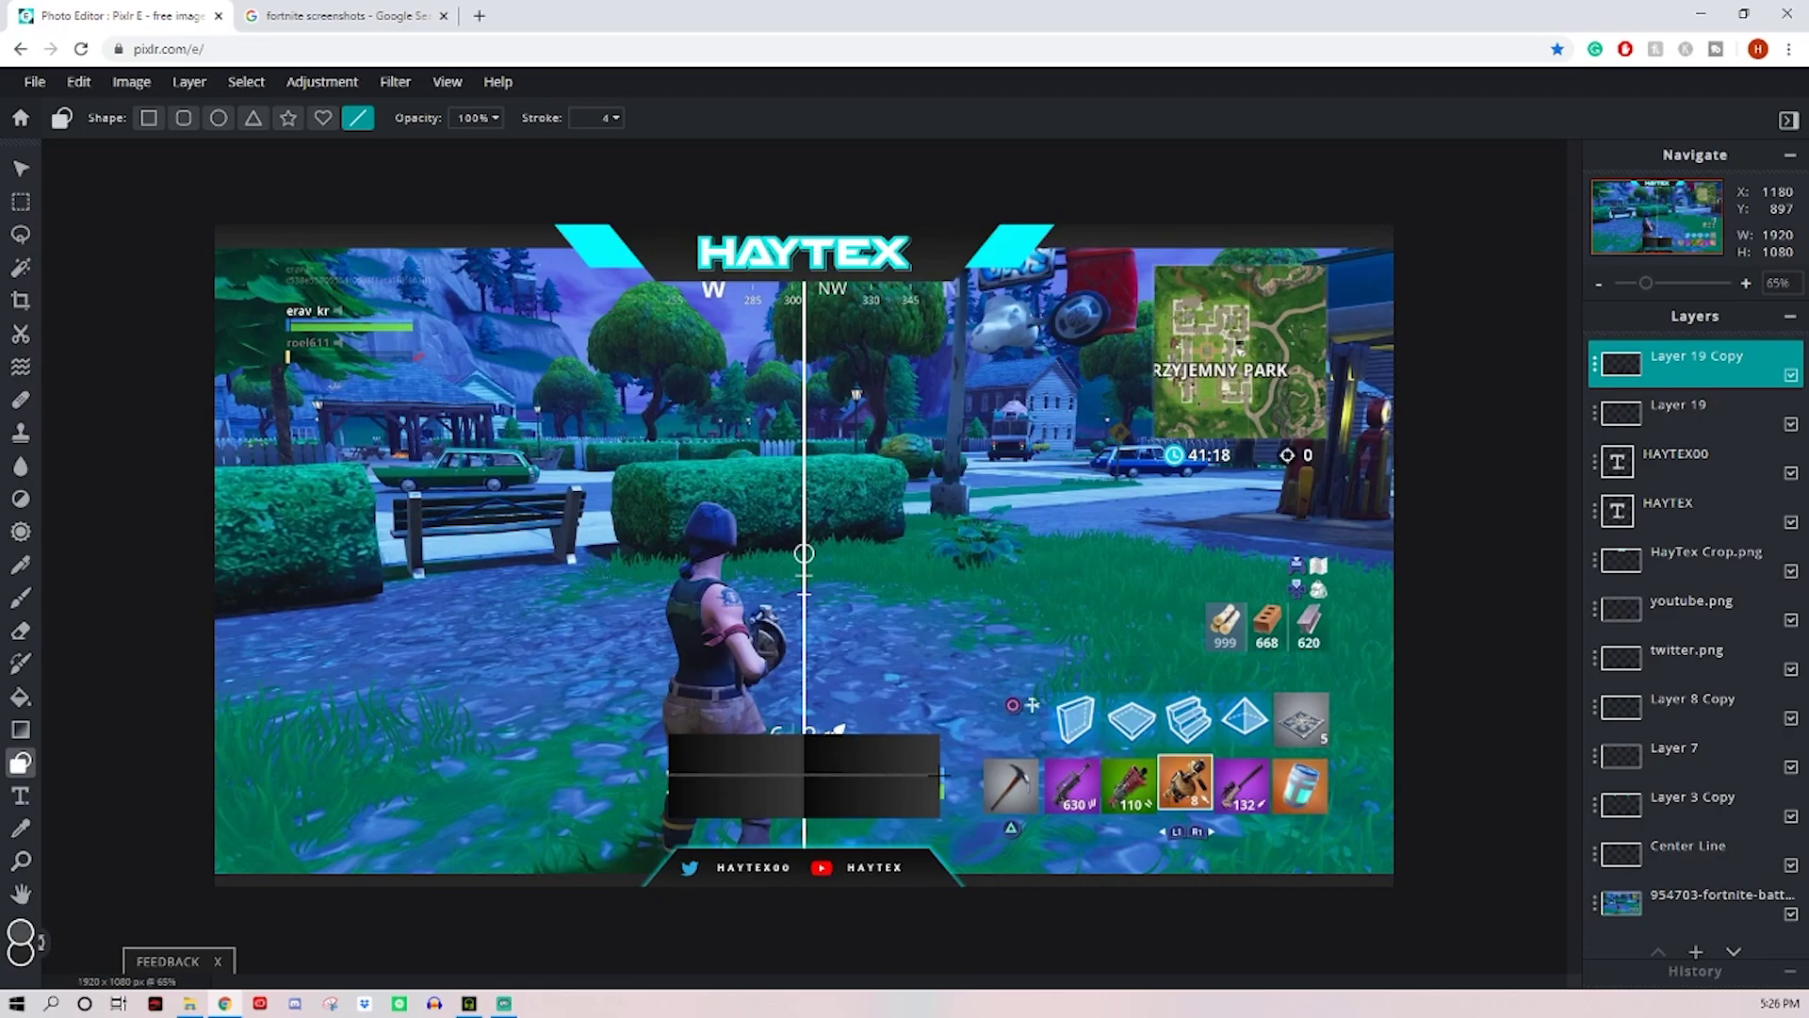
Step: Add donation.png as a layer and shrink the dollar icon onto the dark bar
click(189, 1004)
drag(557, 636, 535, 829)
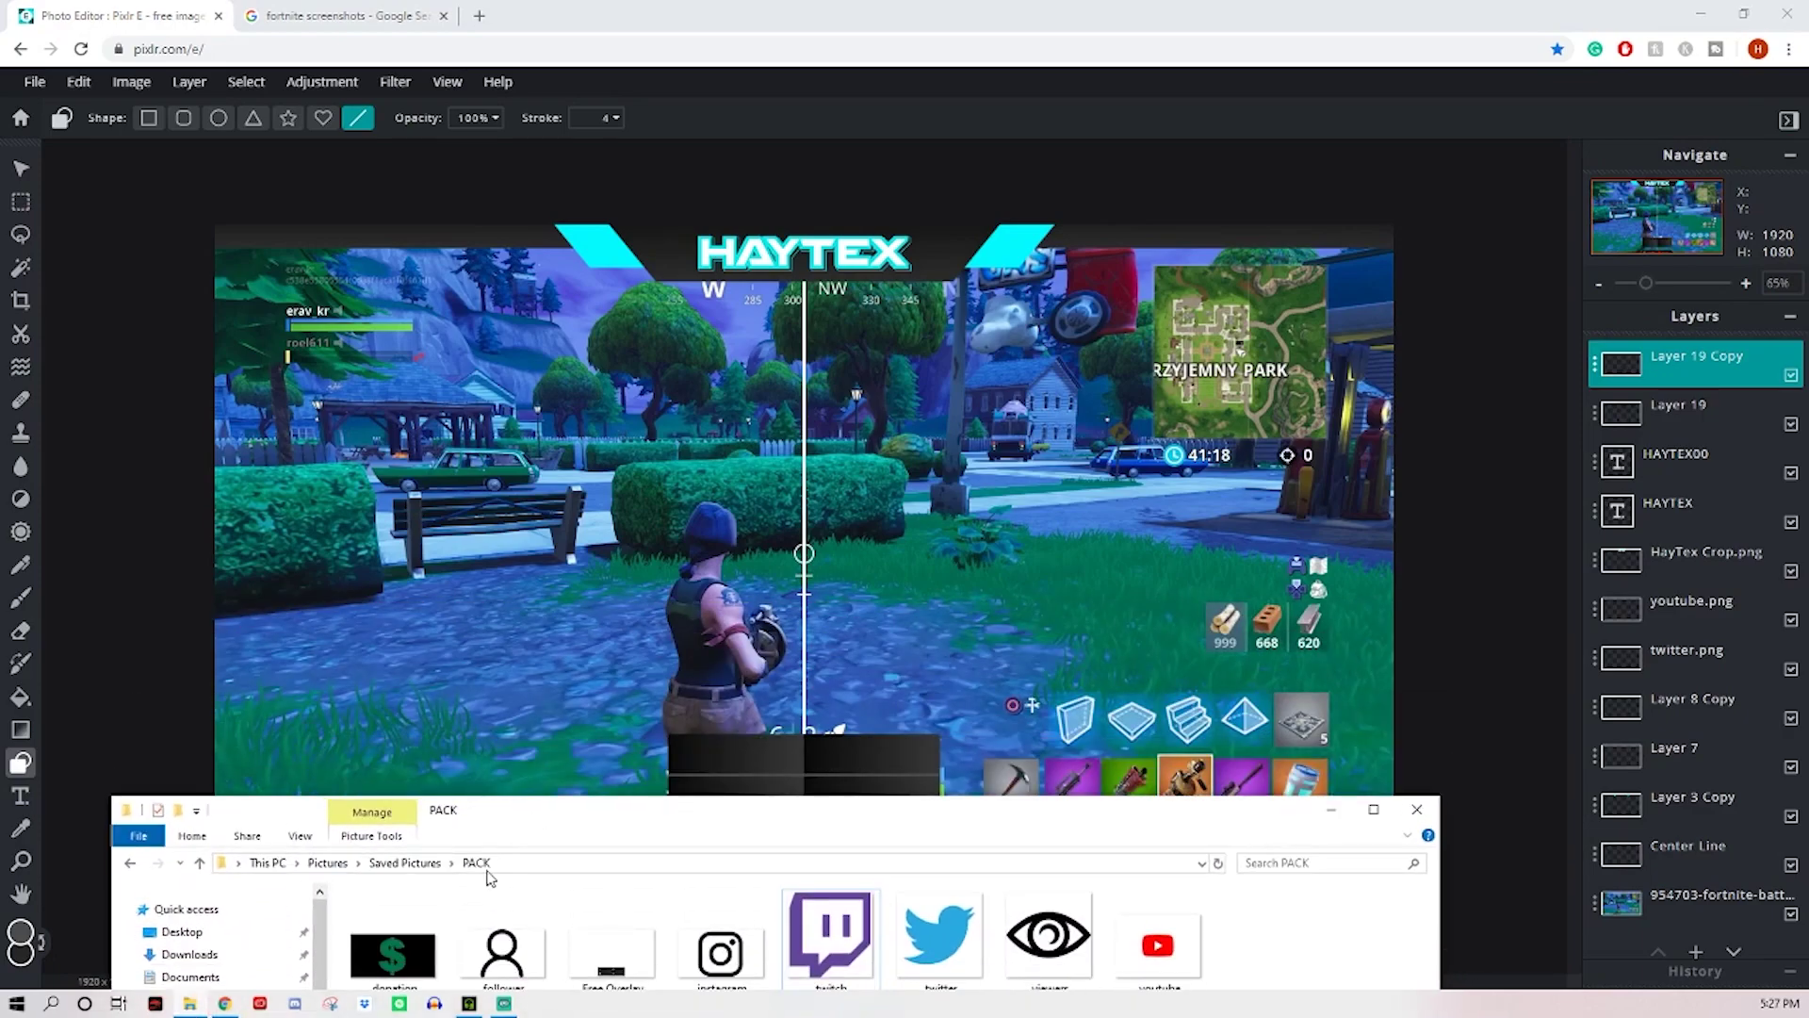
drag(394, 937, 743, 744)
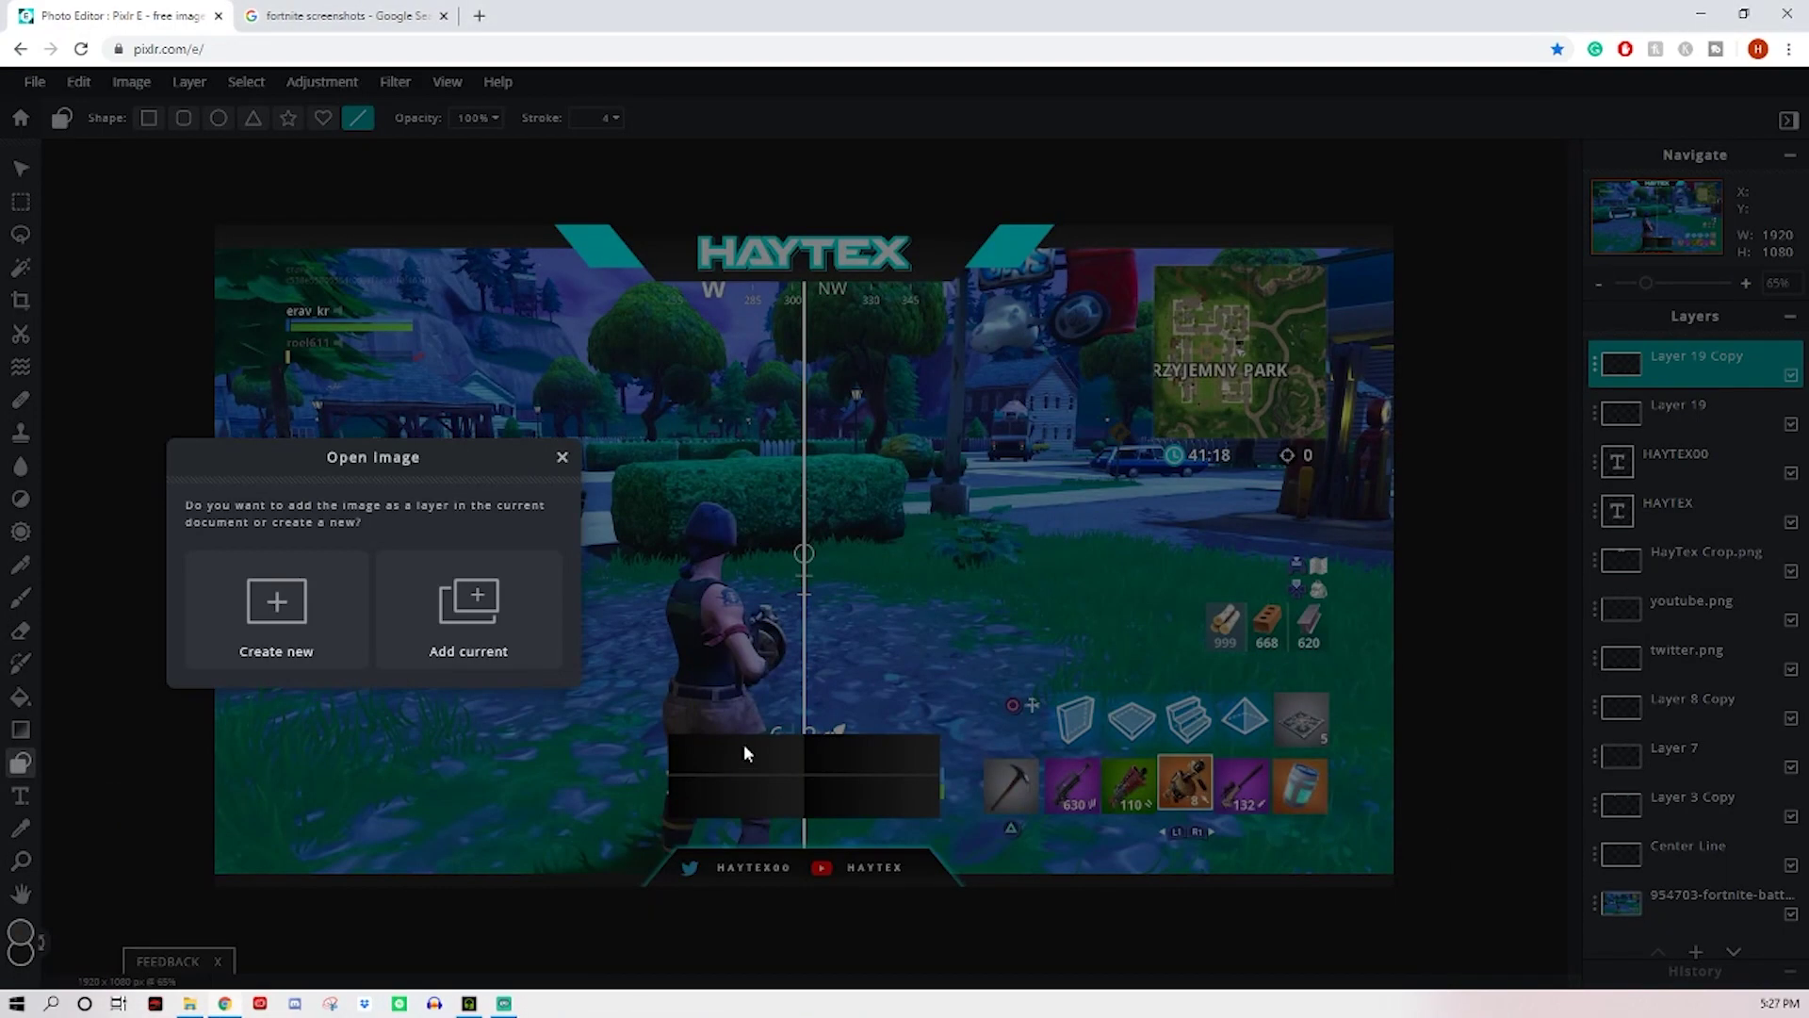
click(484, 594)
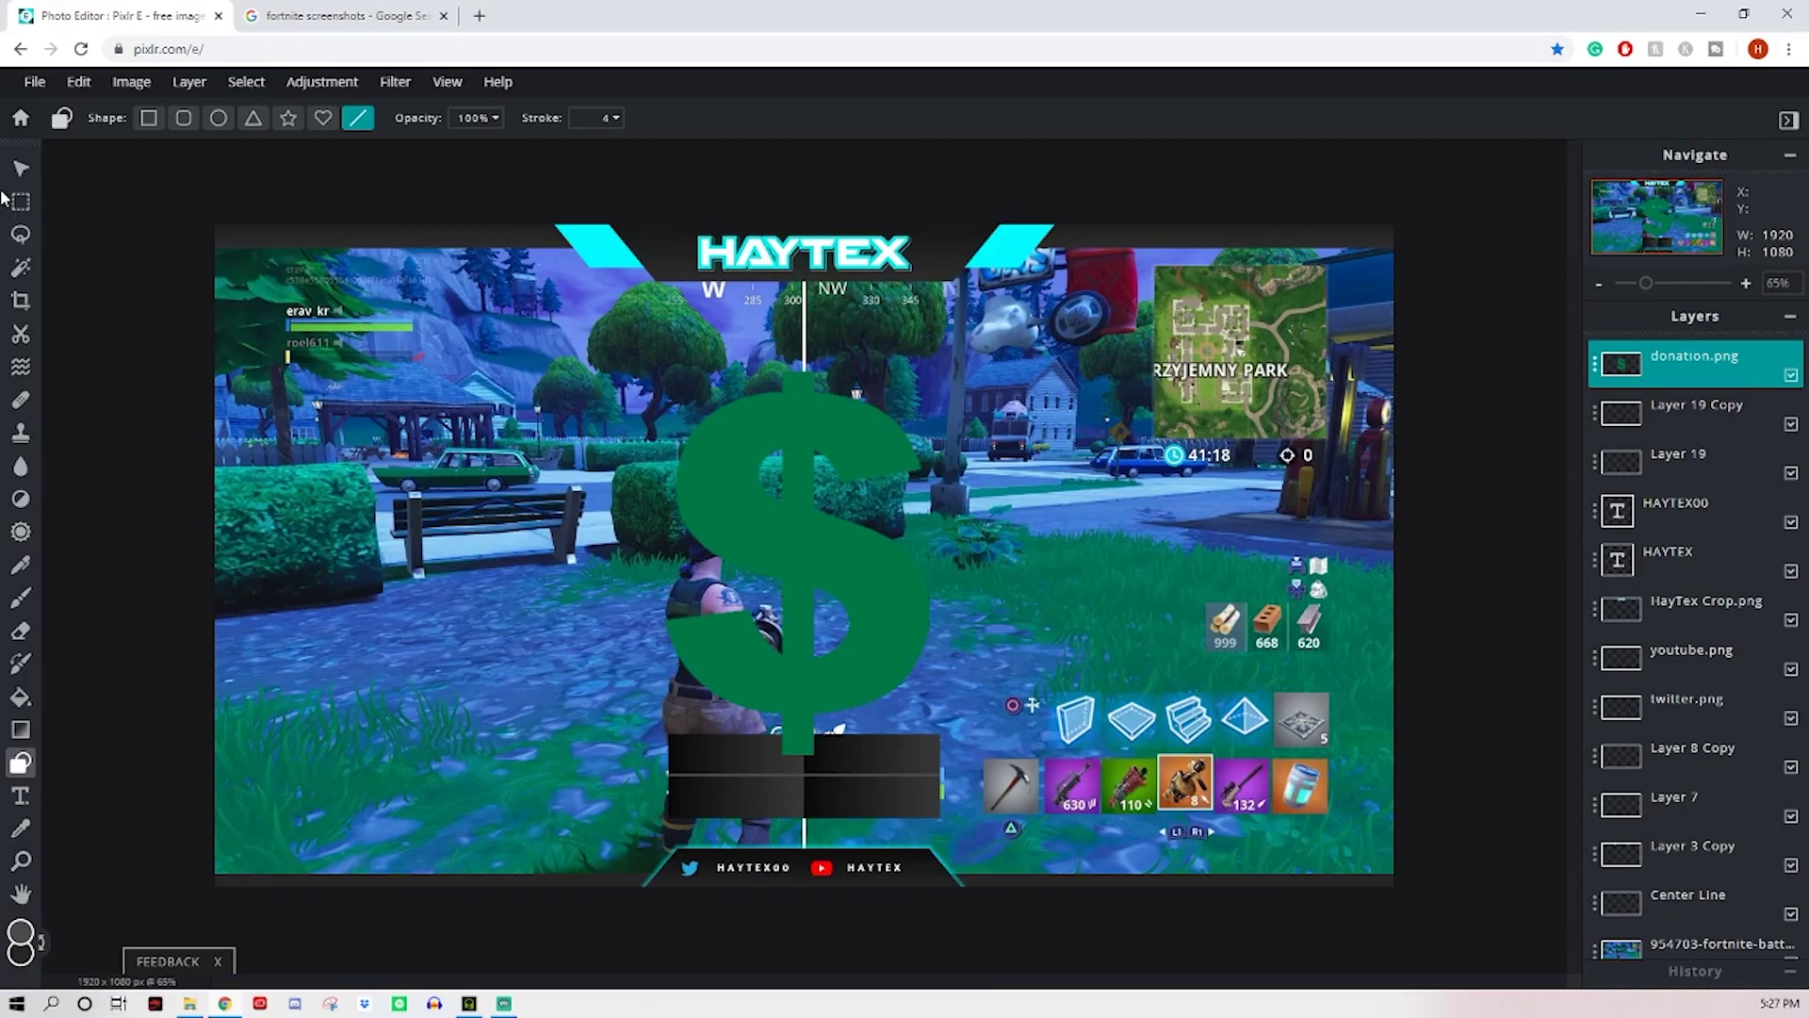
click(21, 168)
drag(1232, 339, 695, 752)
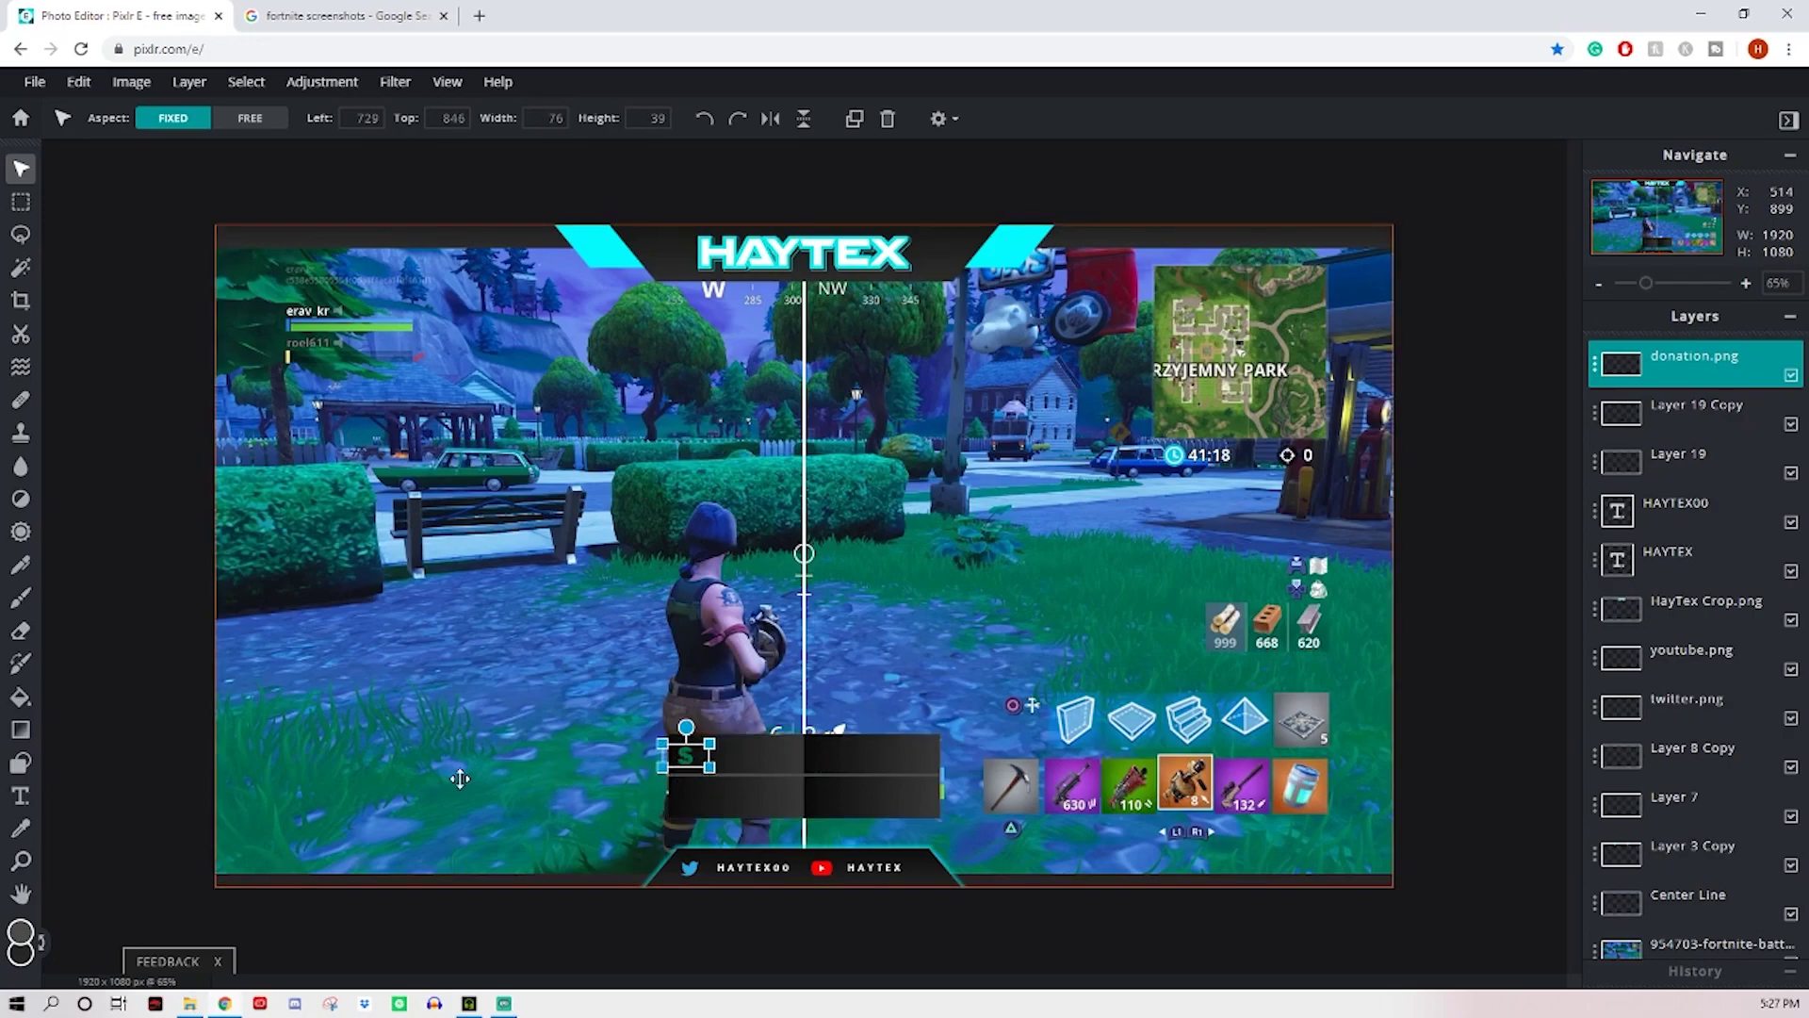
click(149, 640)
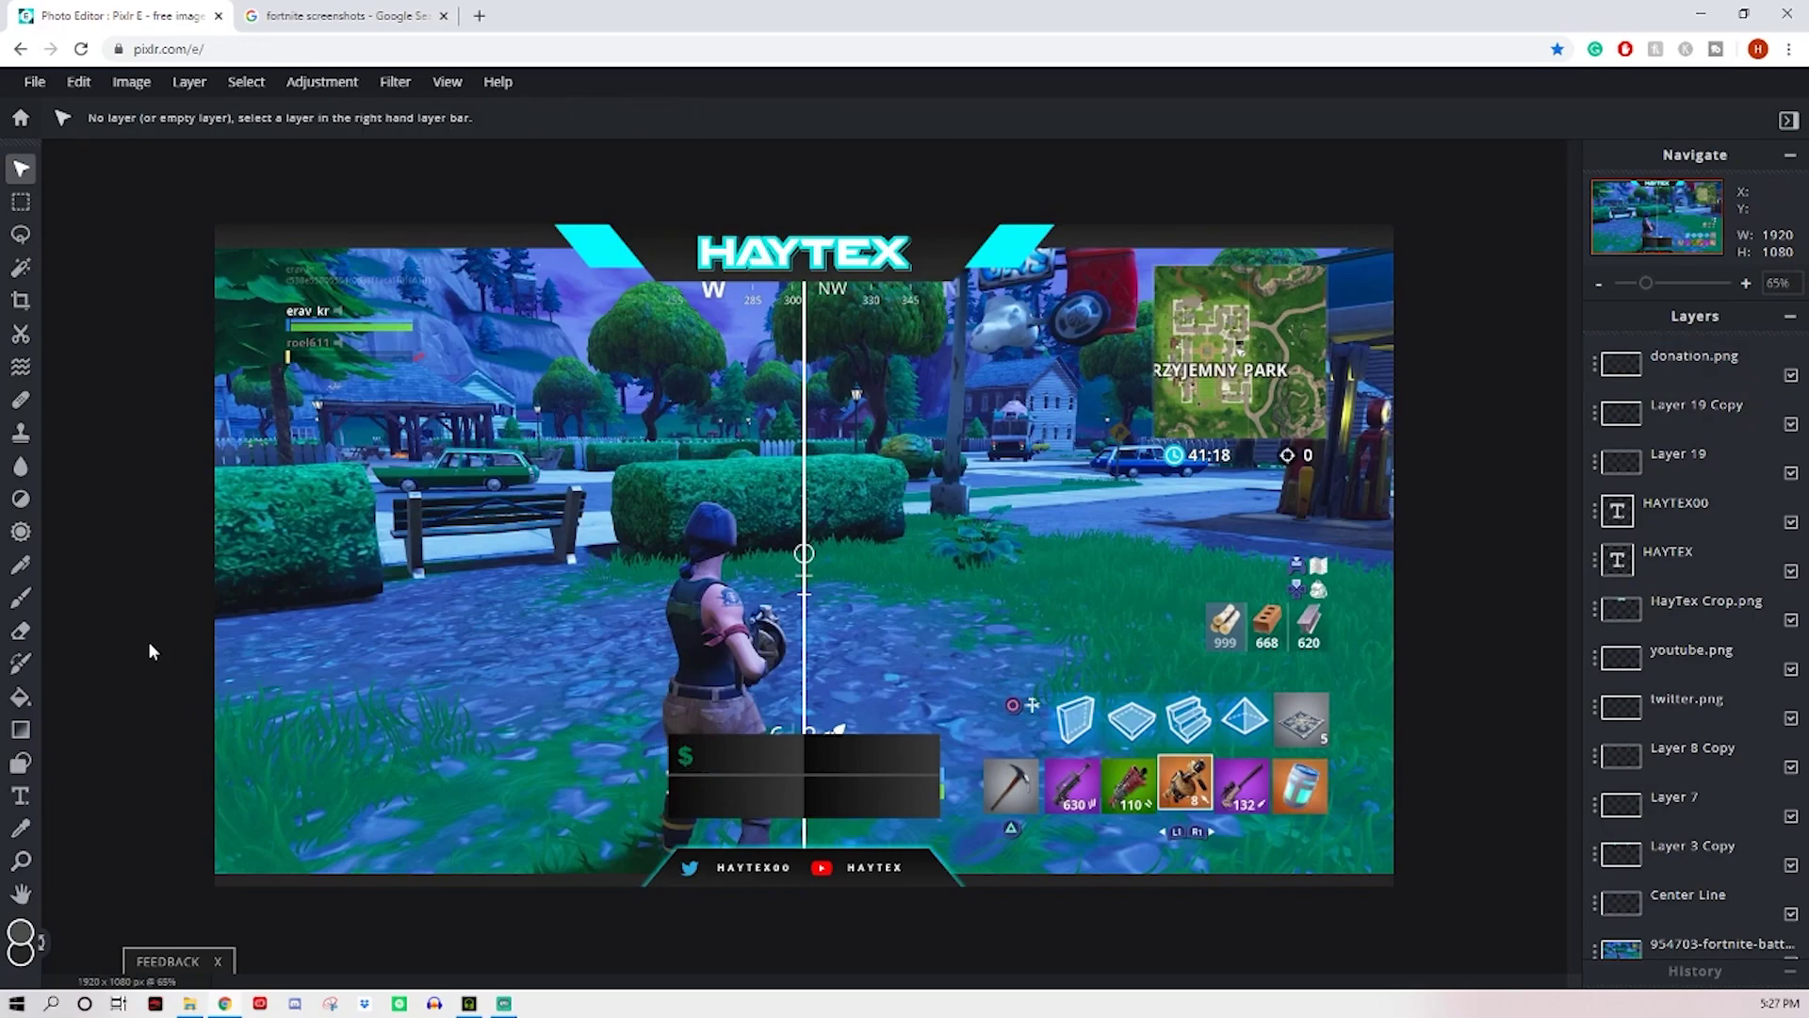
Step: Add follower.png as a layer and shrink the person icon onto the bar
click(189, 1004)
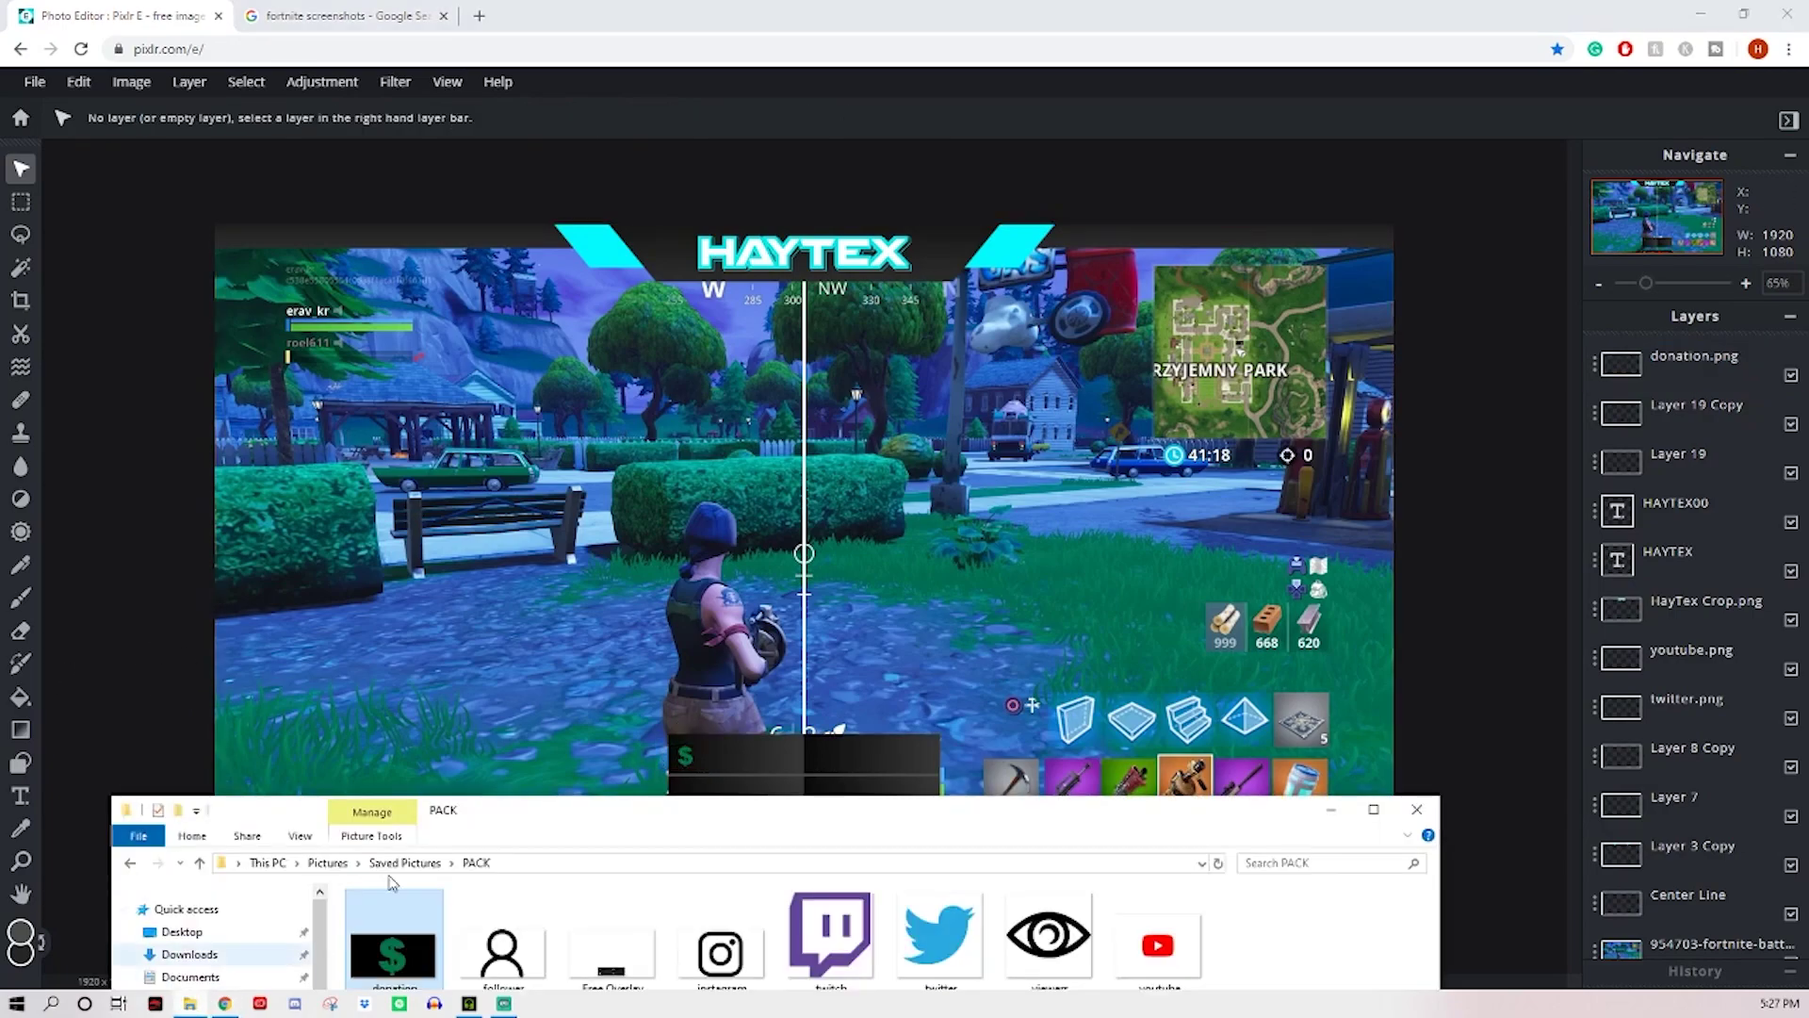
drag(496, 942, 662, 652)
click(468, 611)
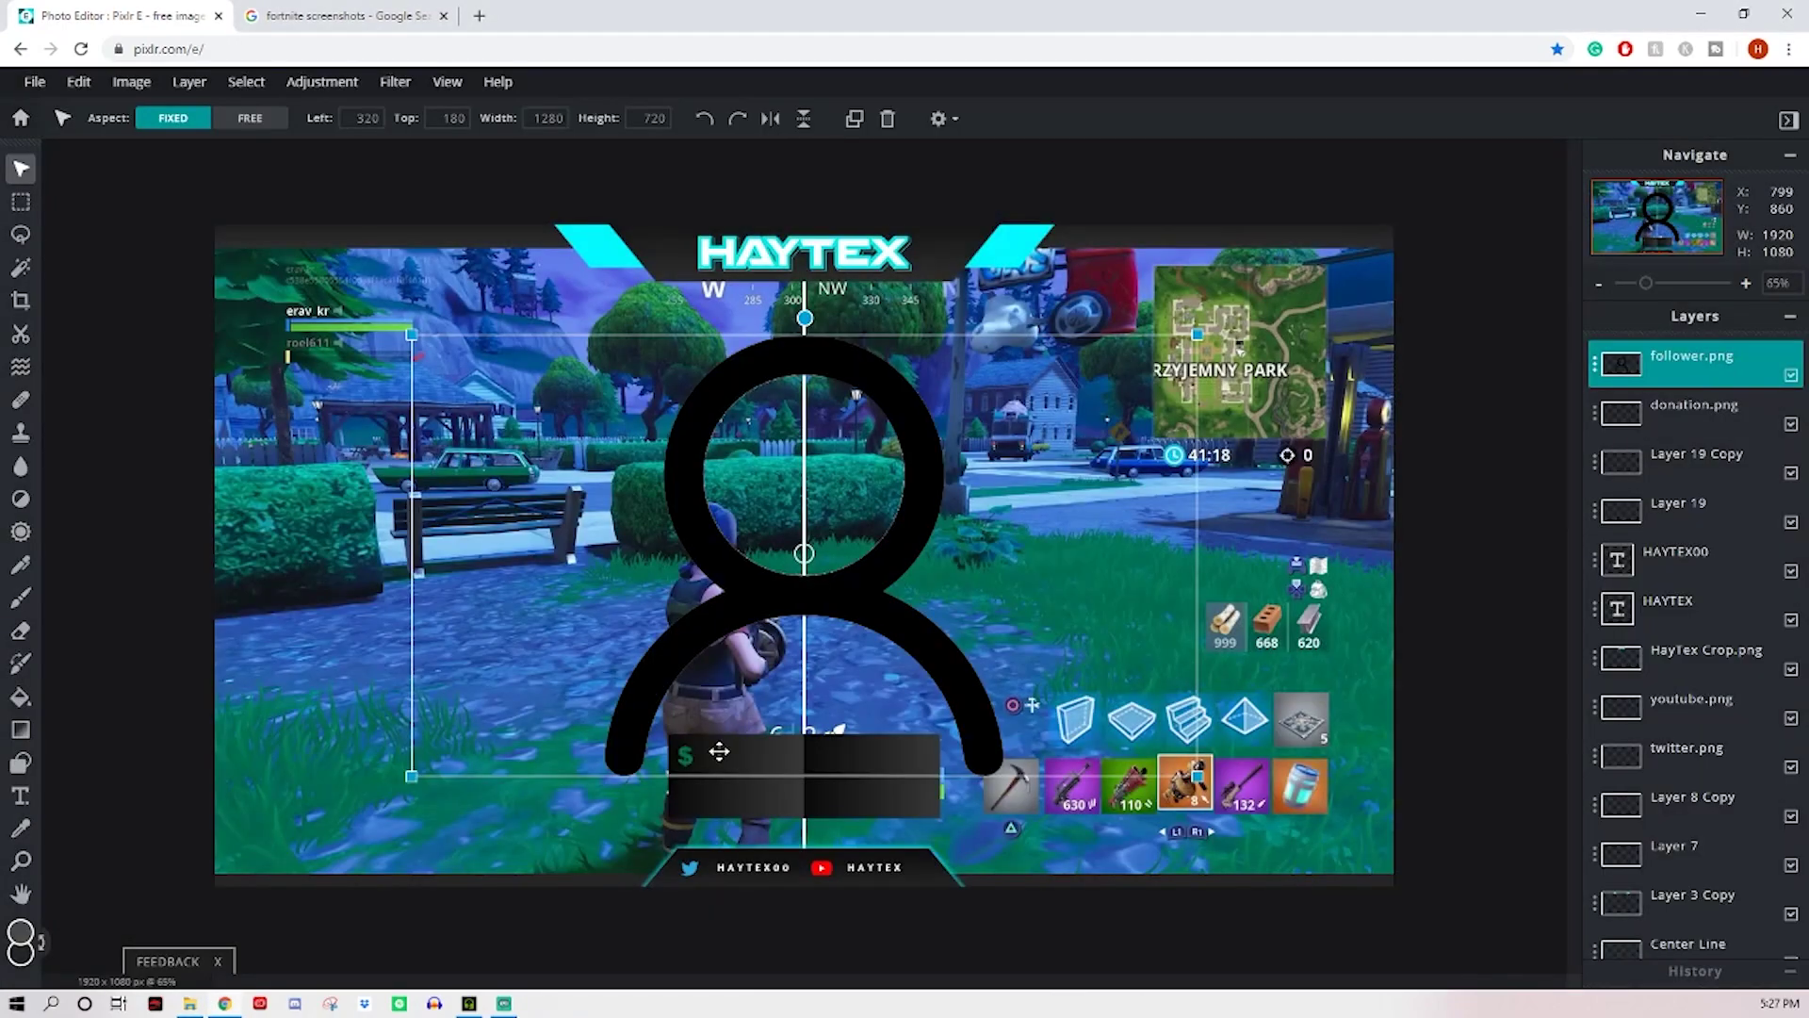
drag(1195, 340, 686, 792)
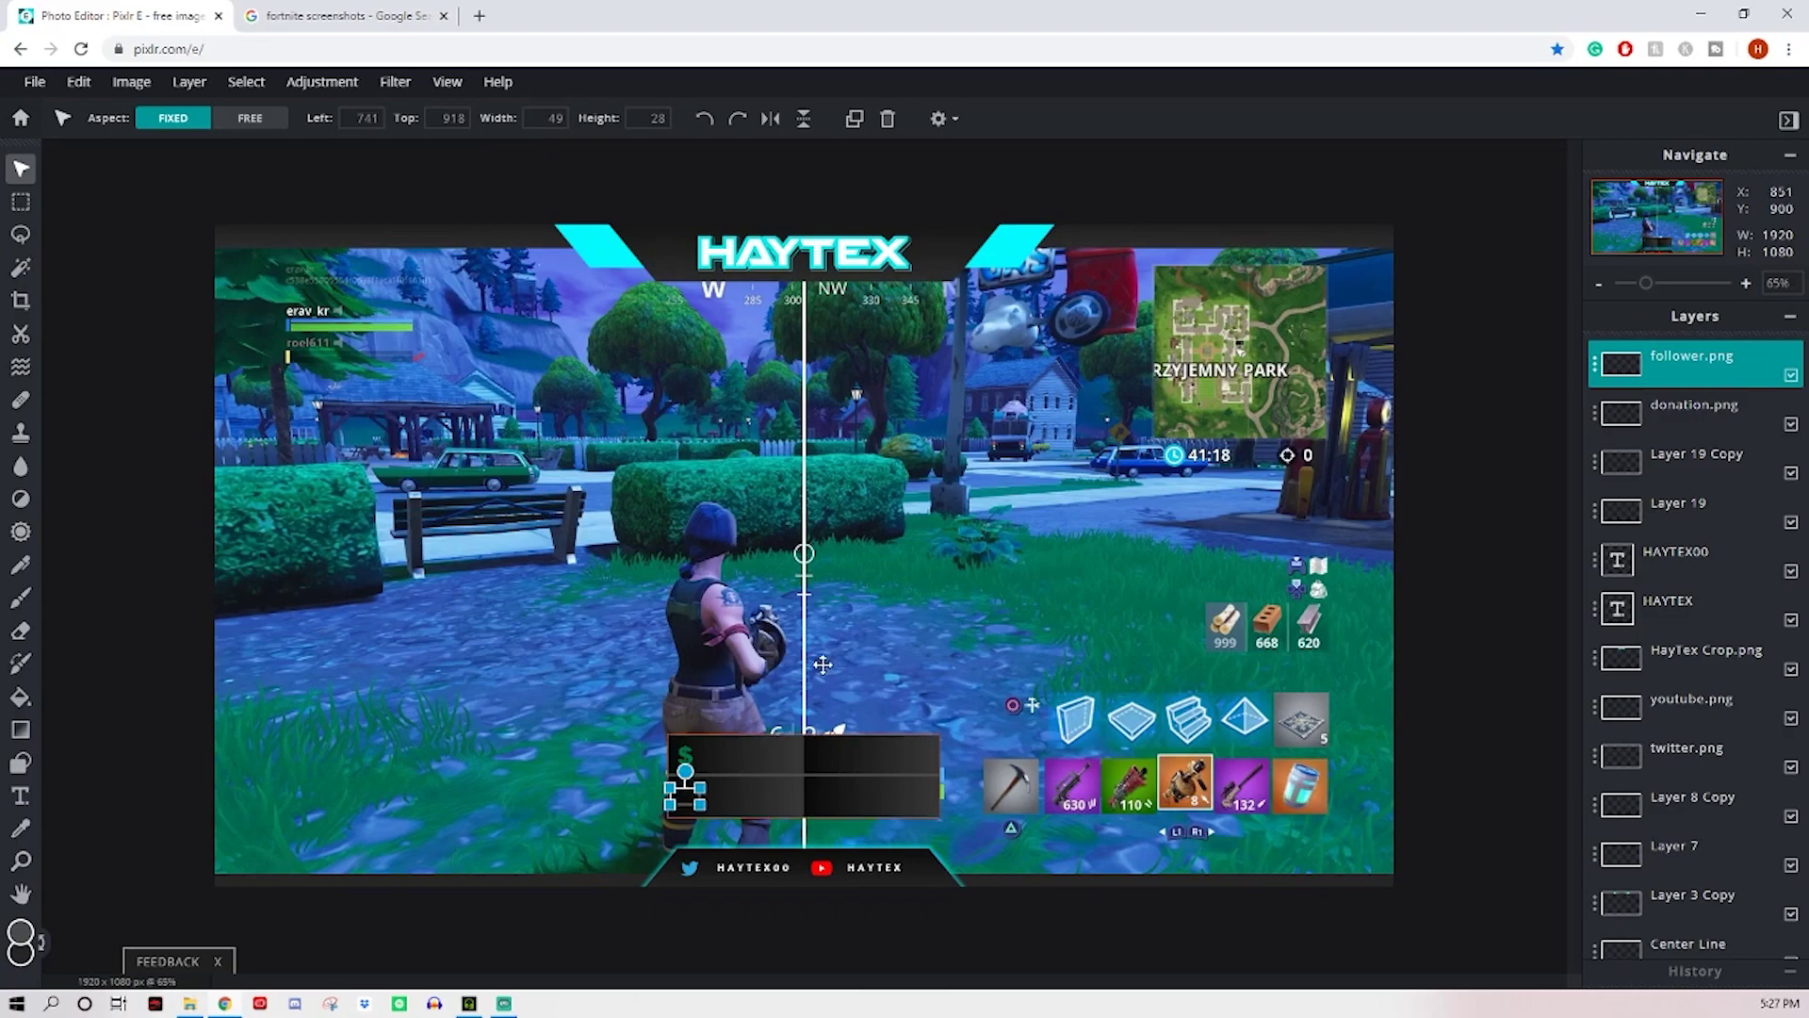
Step: Apply a 150px Inner glow filter to the person icon
click(392, 83)
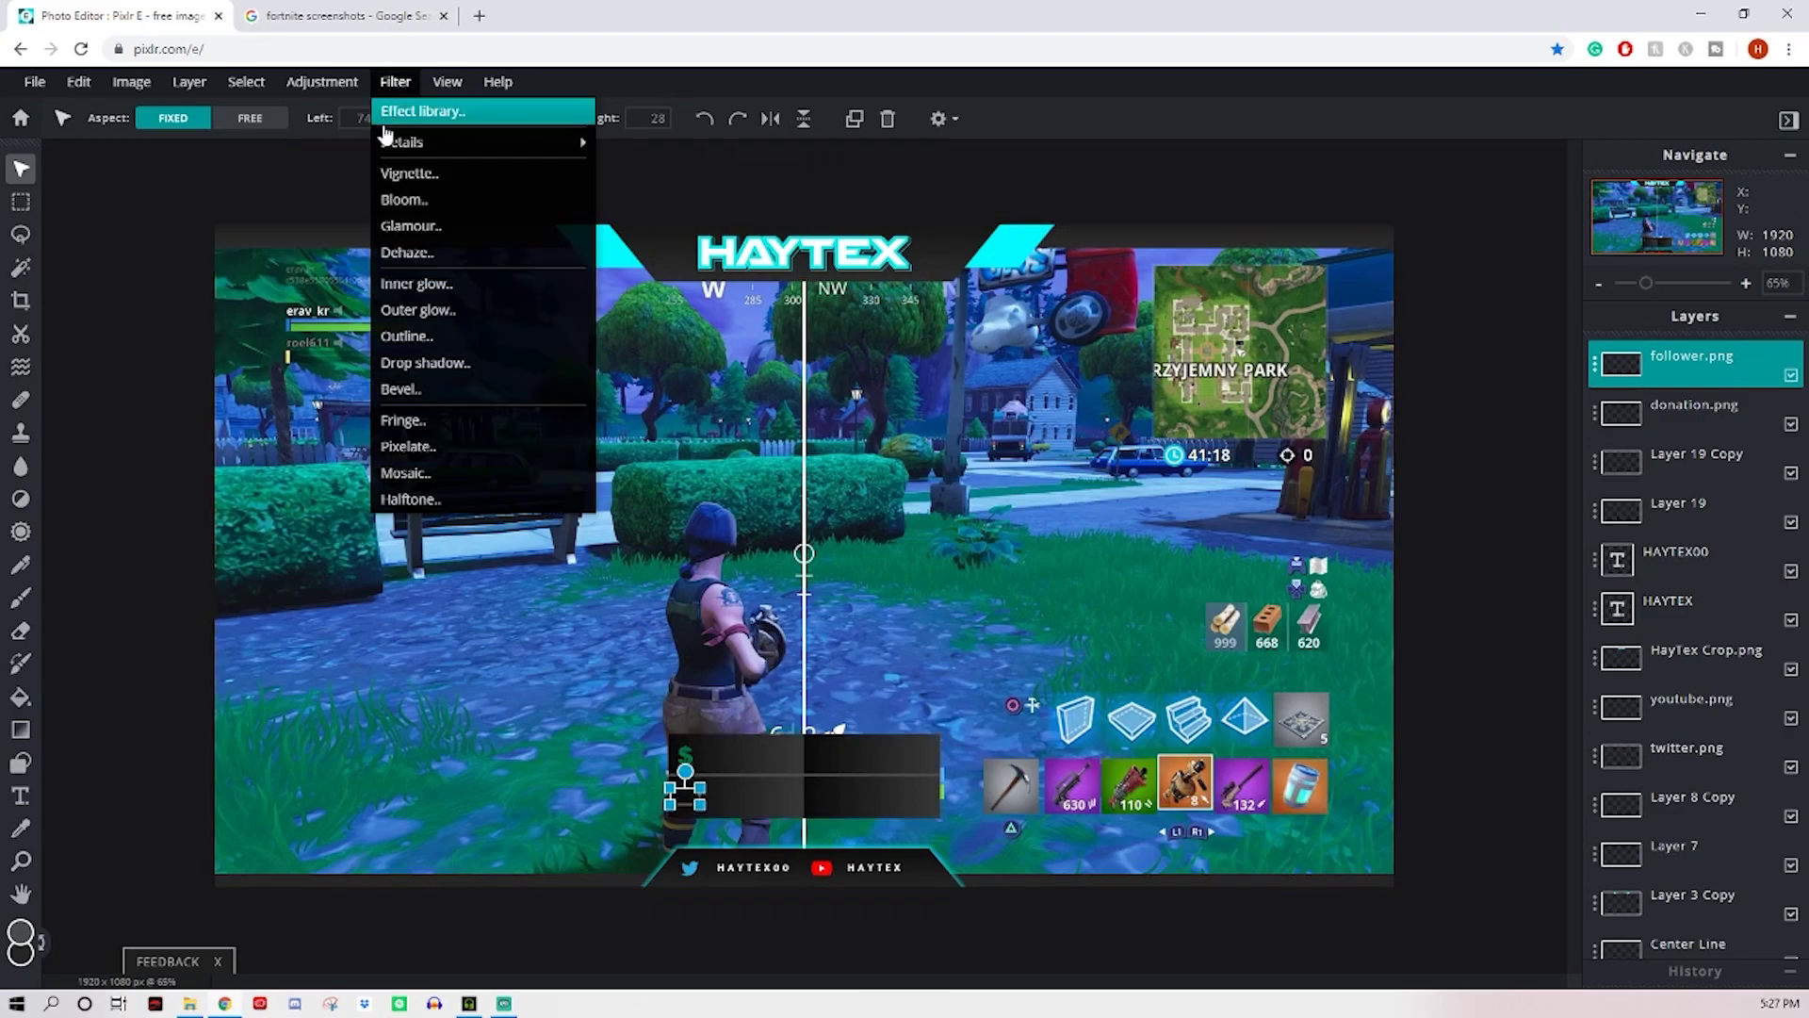
click(420, 282)
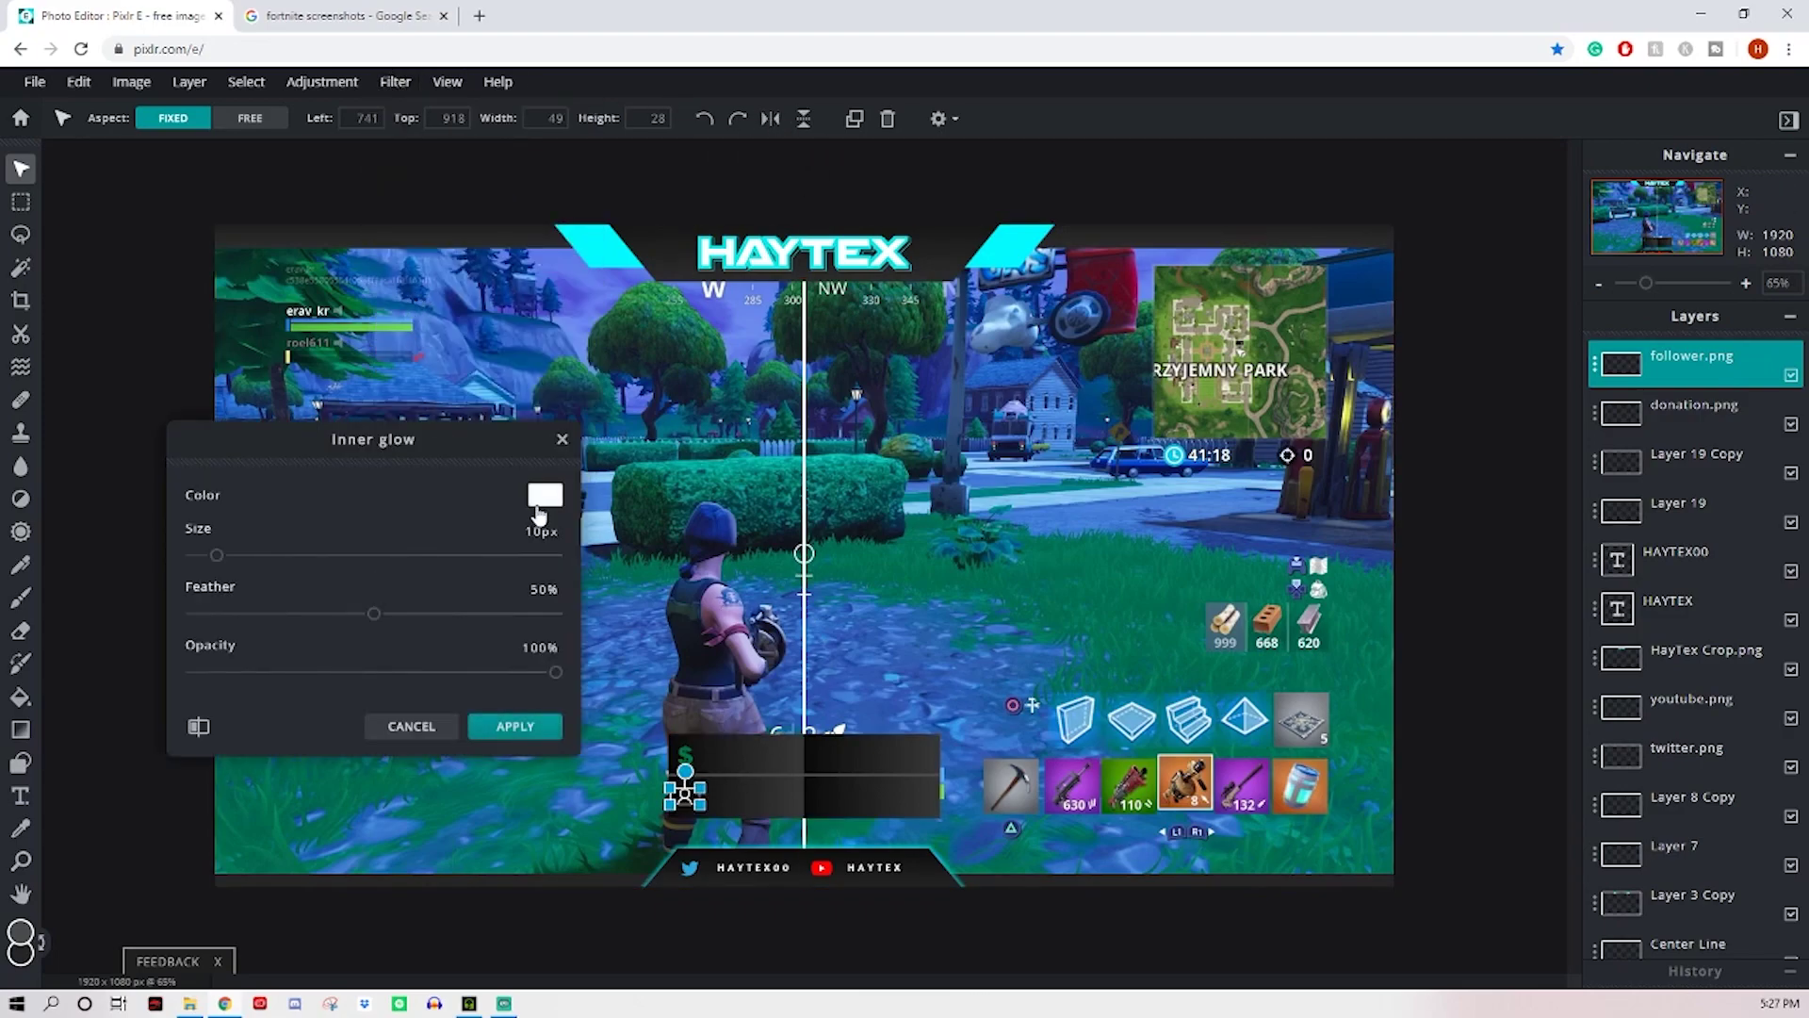
drag(217, 556, 828, 563)
click(517, 729)
Step: Delete Layer 19 Copy and marquee-select a rectangle over the bench area
click(118, 488)
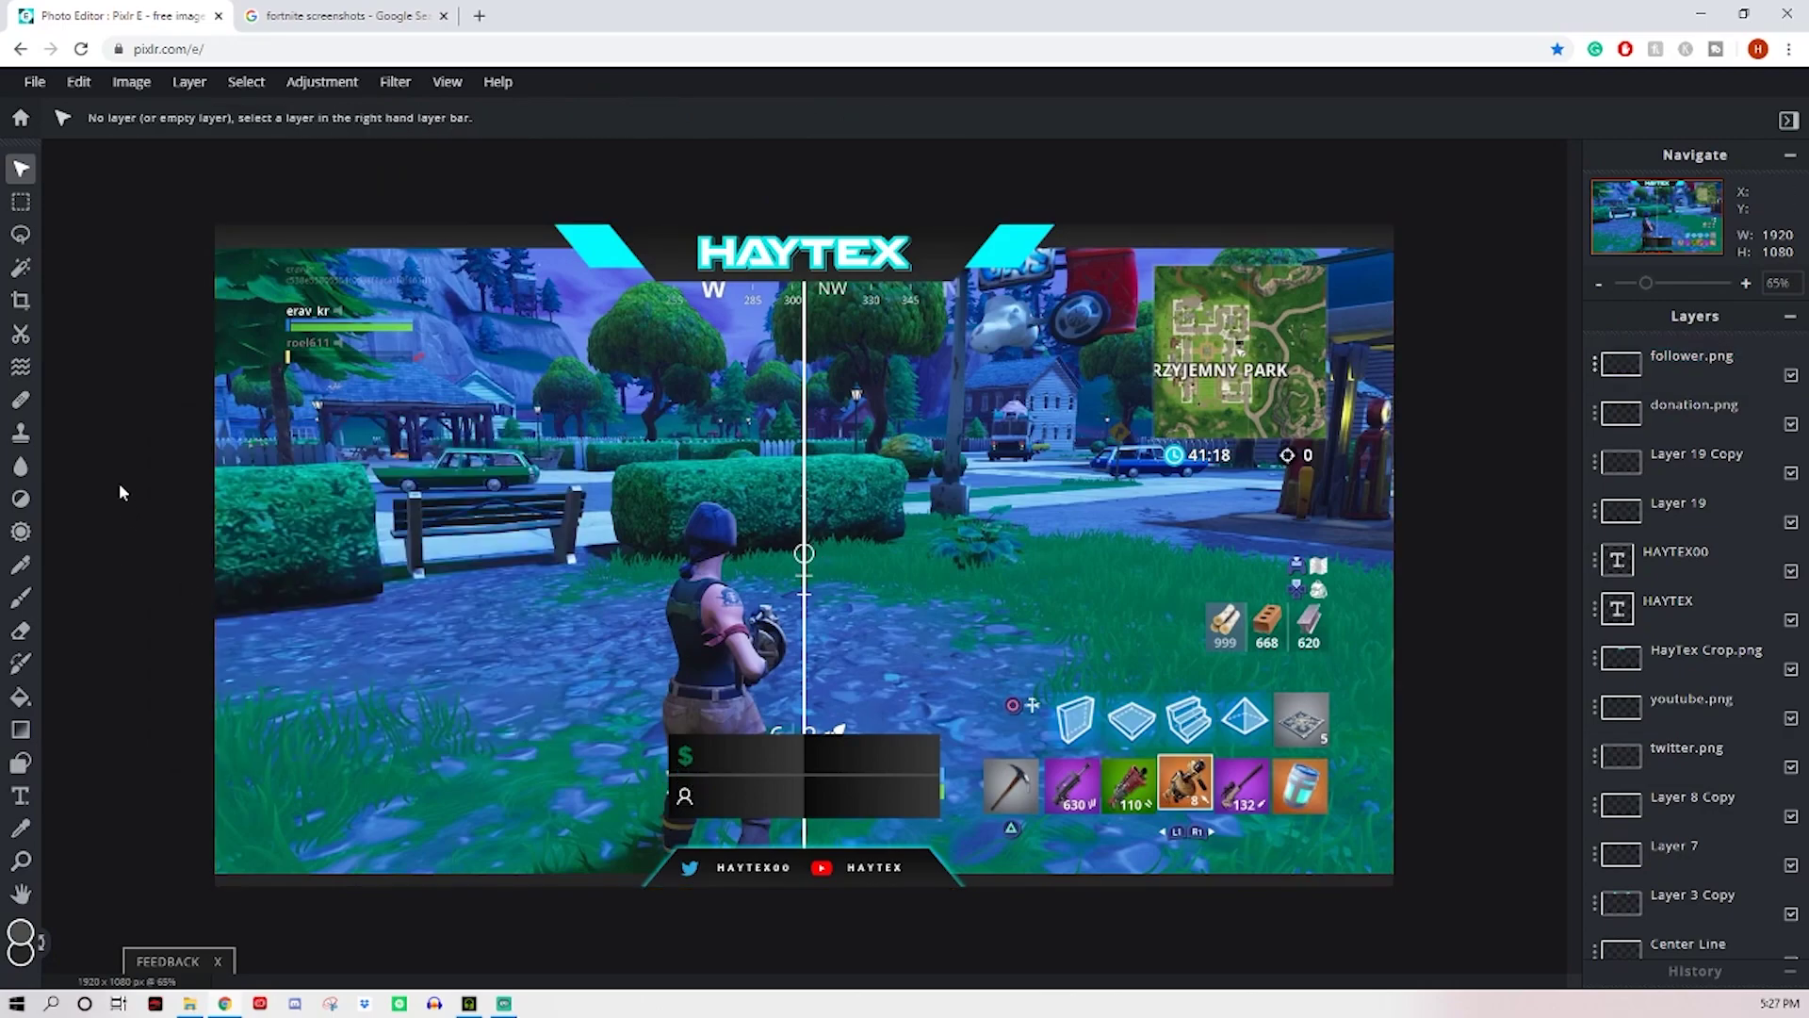
click(846, 746)
key(Delete)
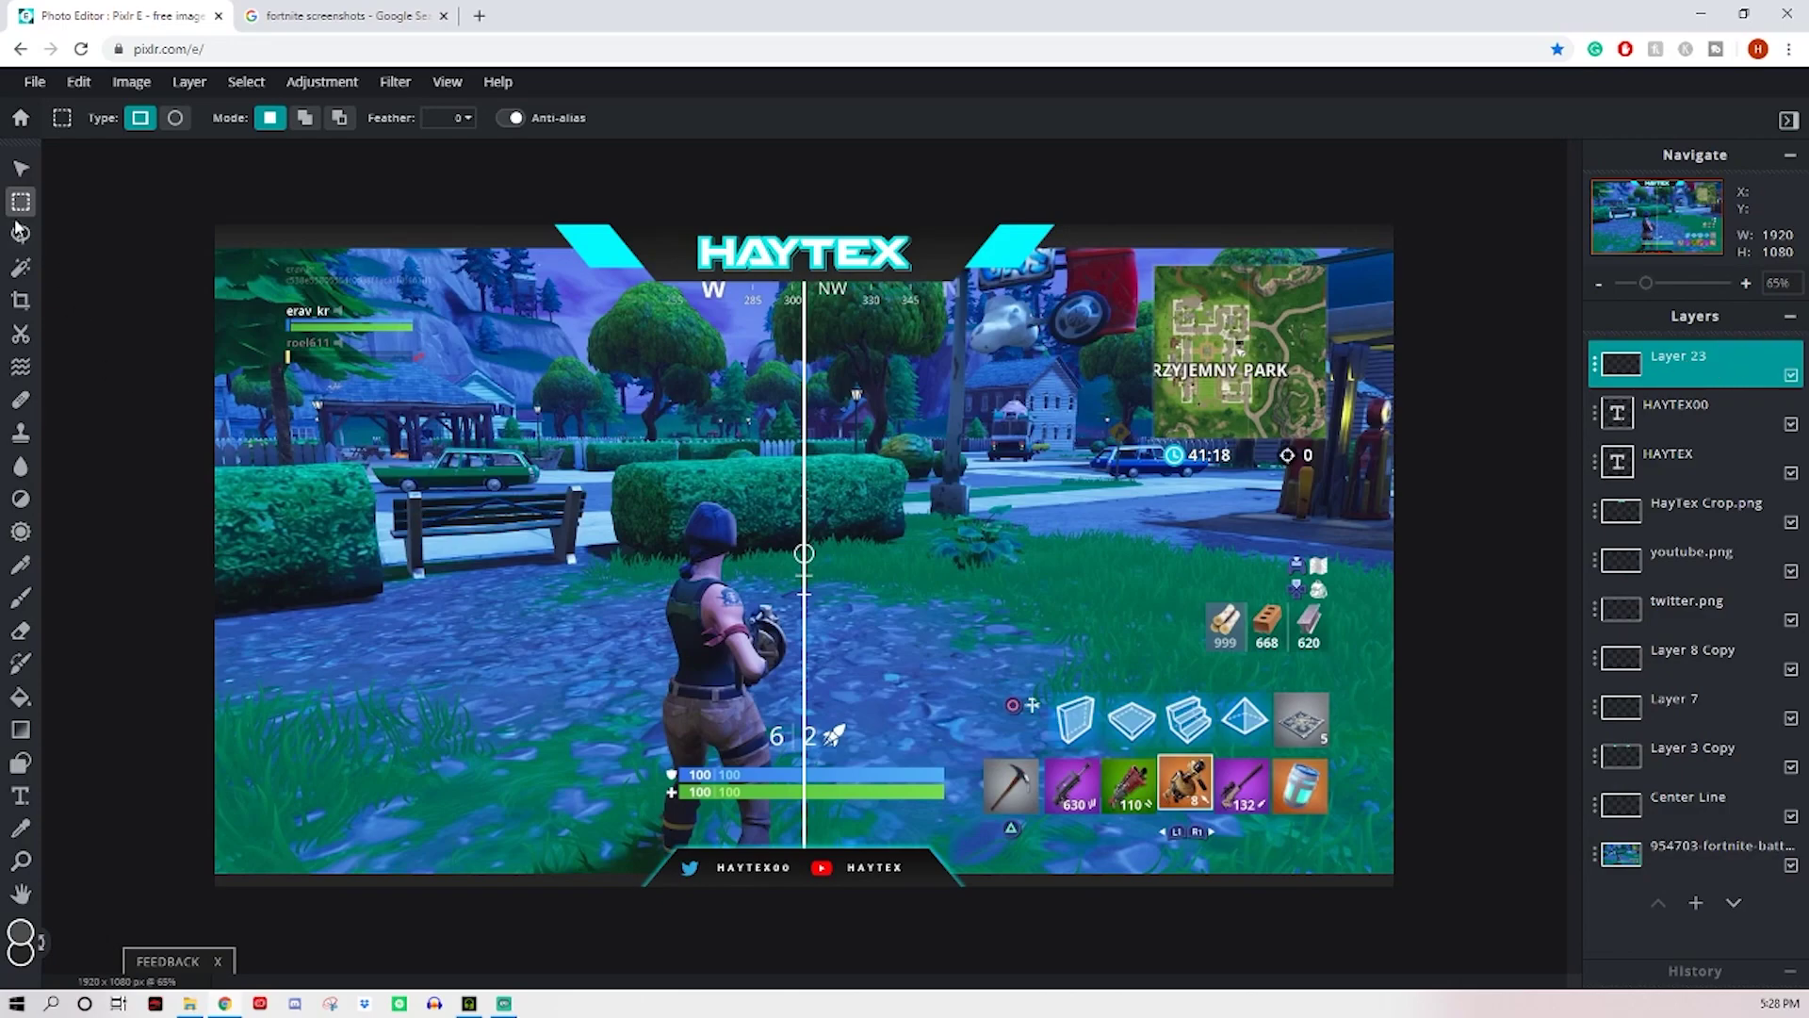
drag(247, 440, 539, 614)
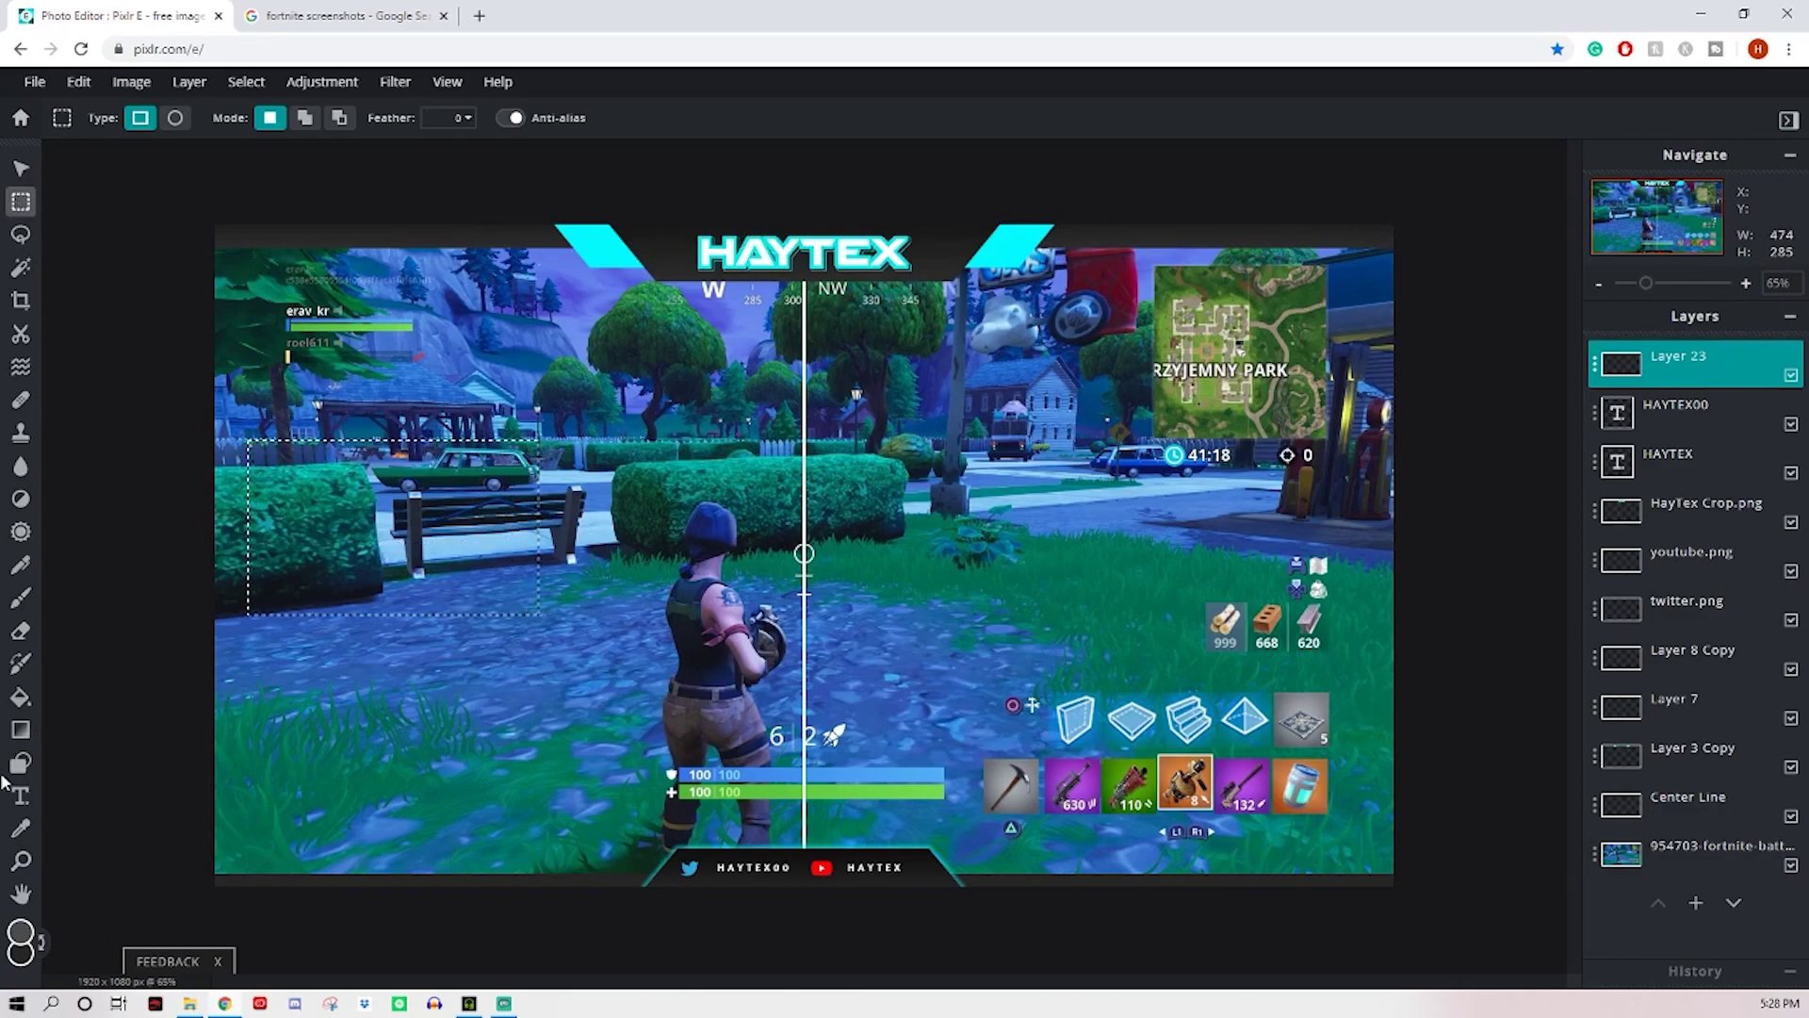
Step: Fill the bench selection with the rainbow purple-to-magenta-to-orange gradient preset
click(21, 730)
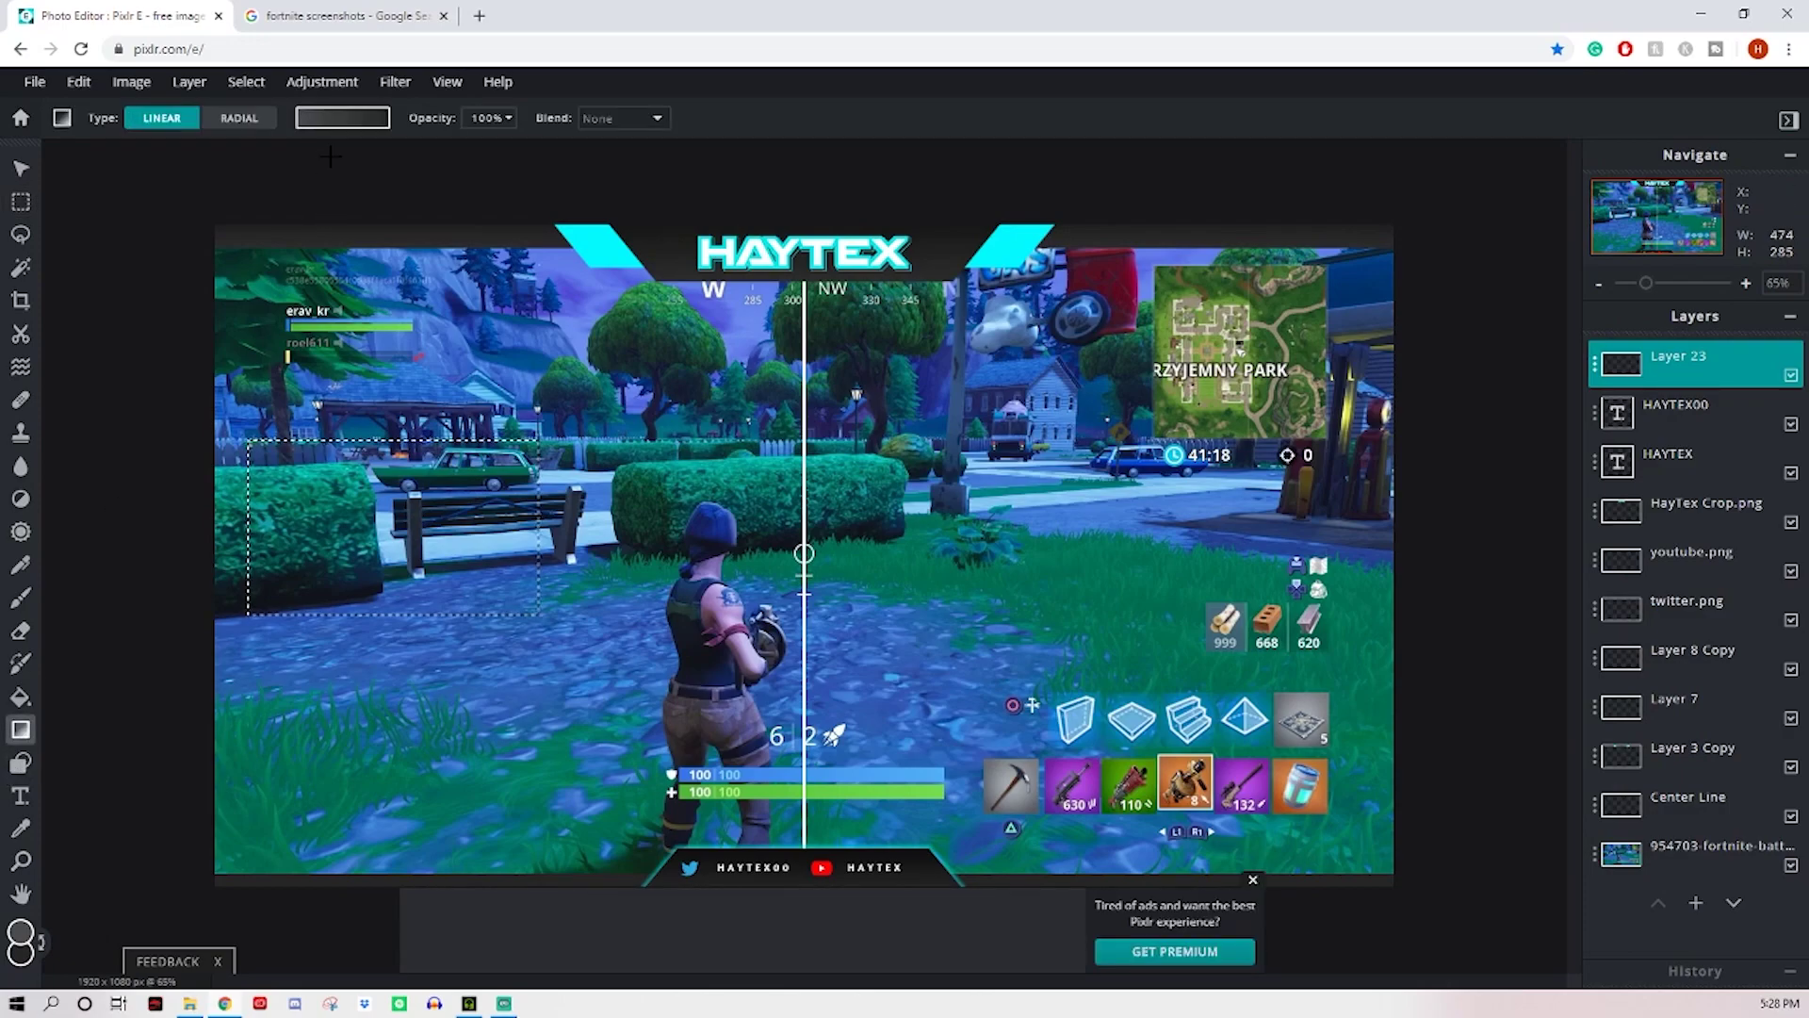
click(349, 111)
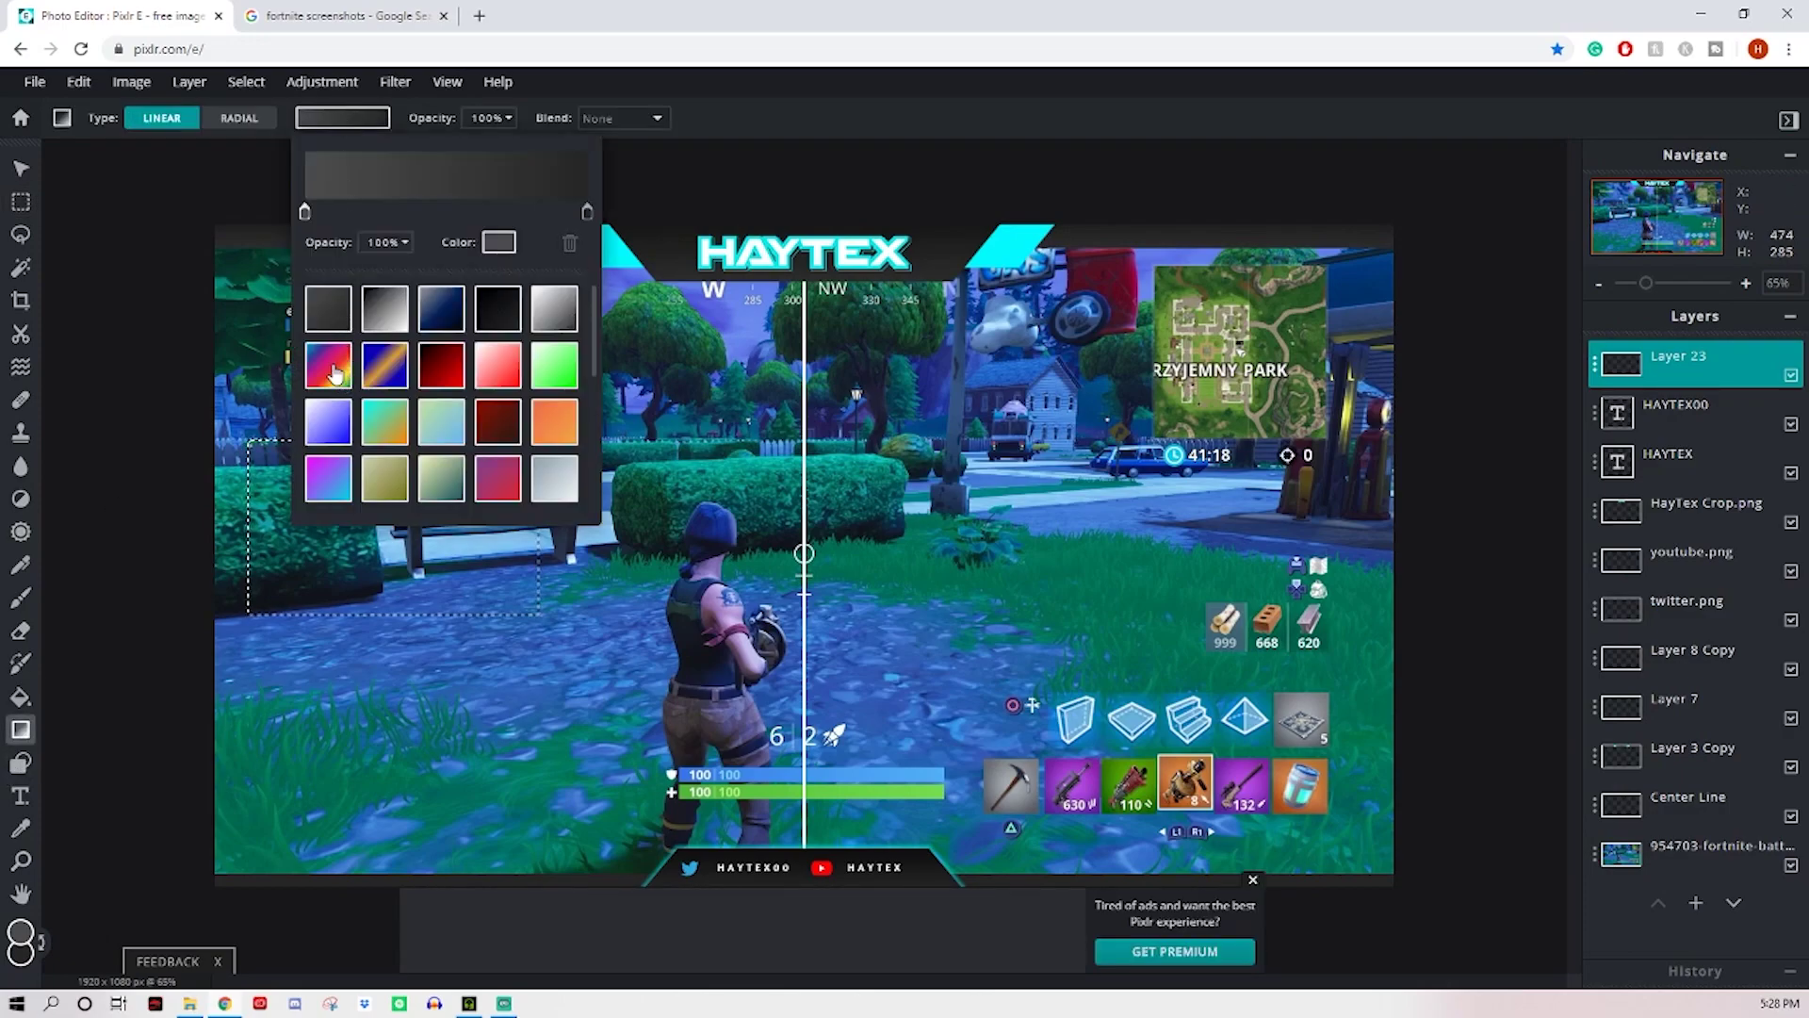
click(330, 368)
click(336, 117)
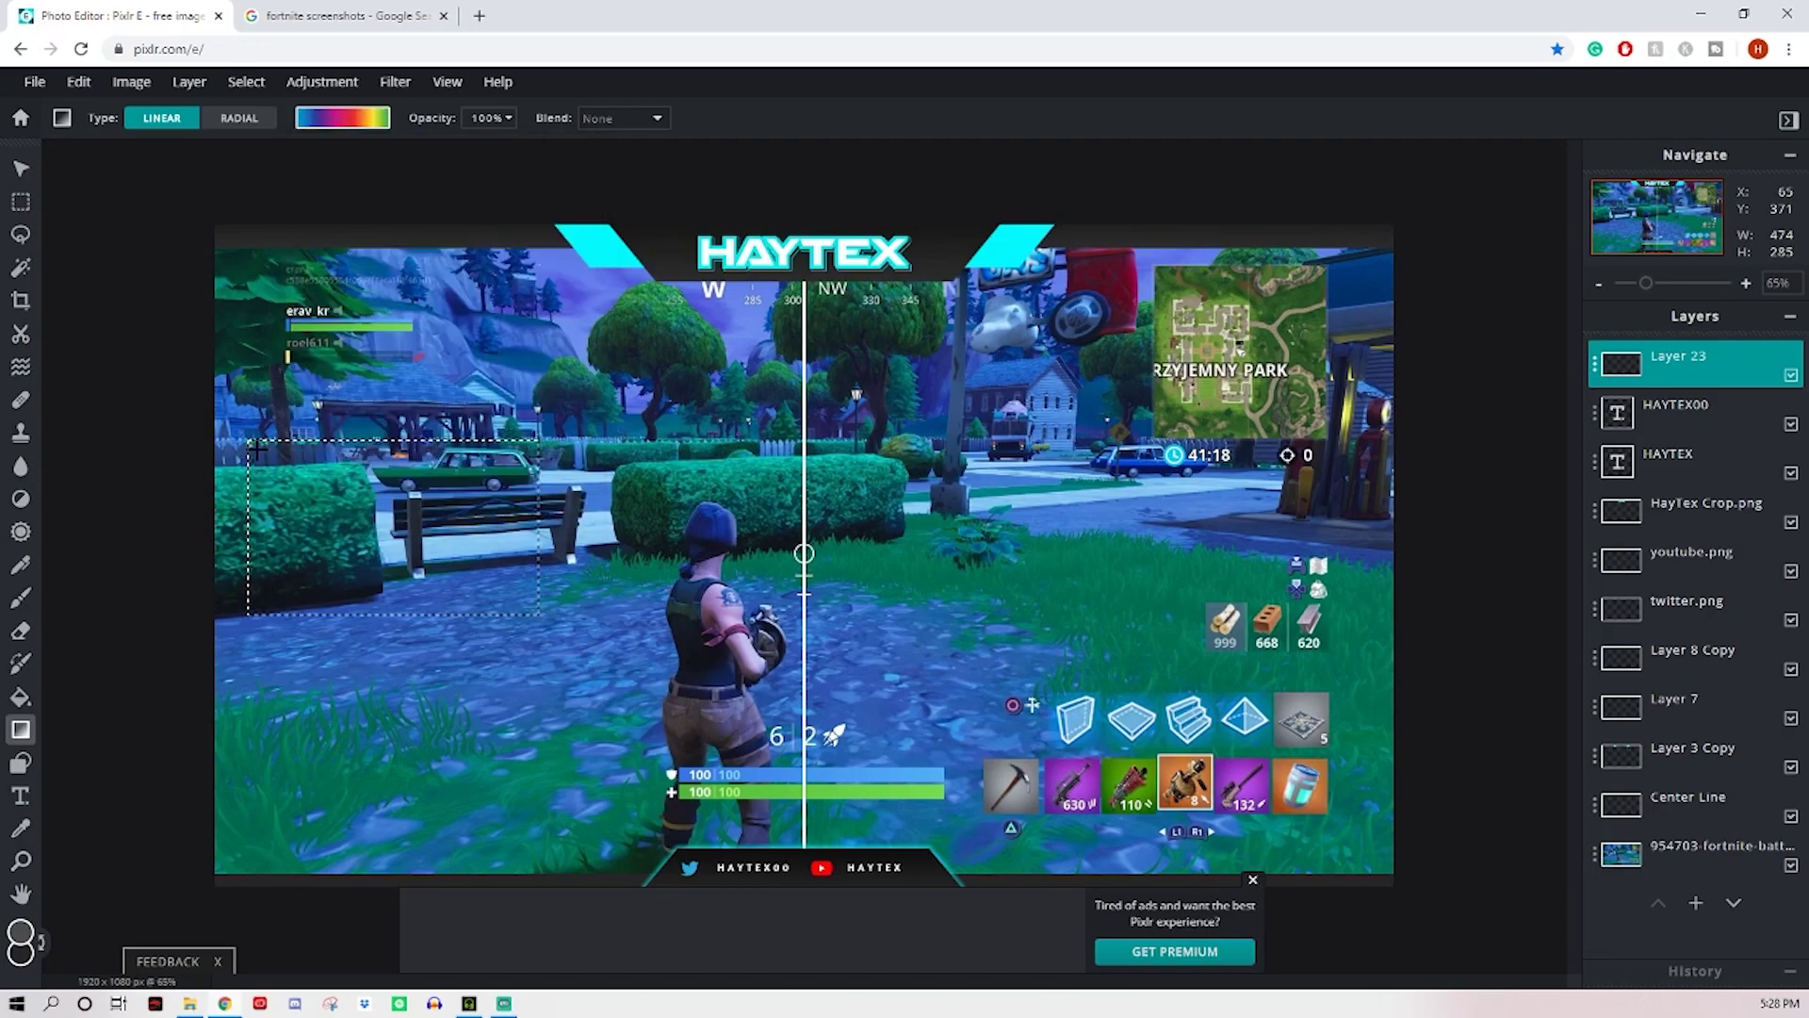
drag(242, 436, 609, 653)
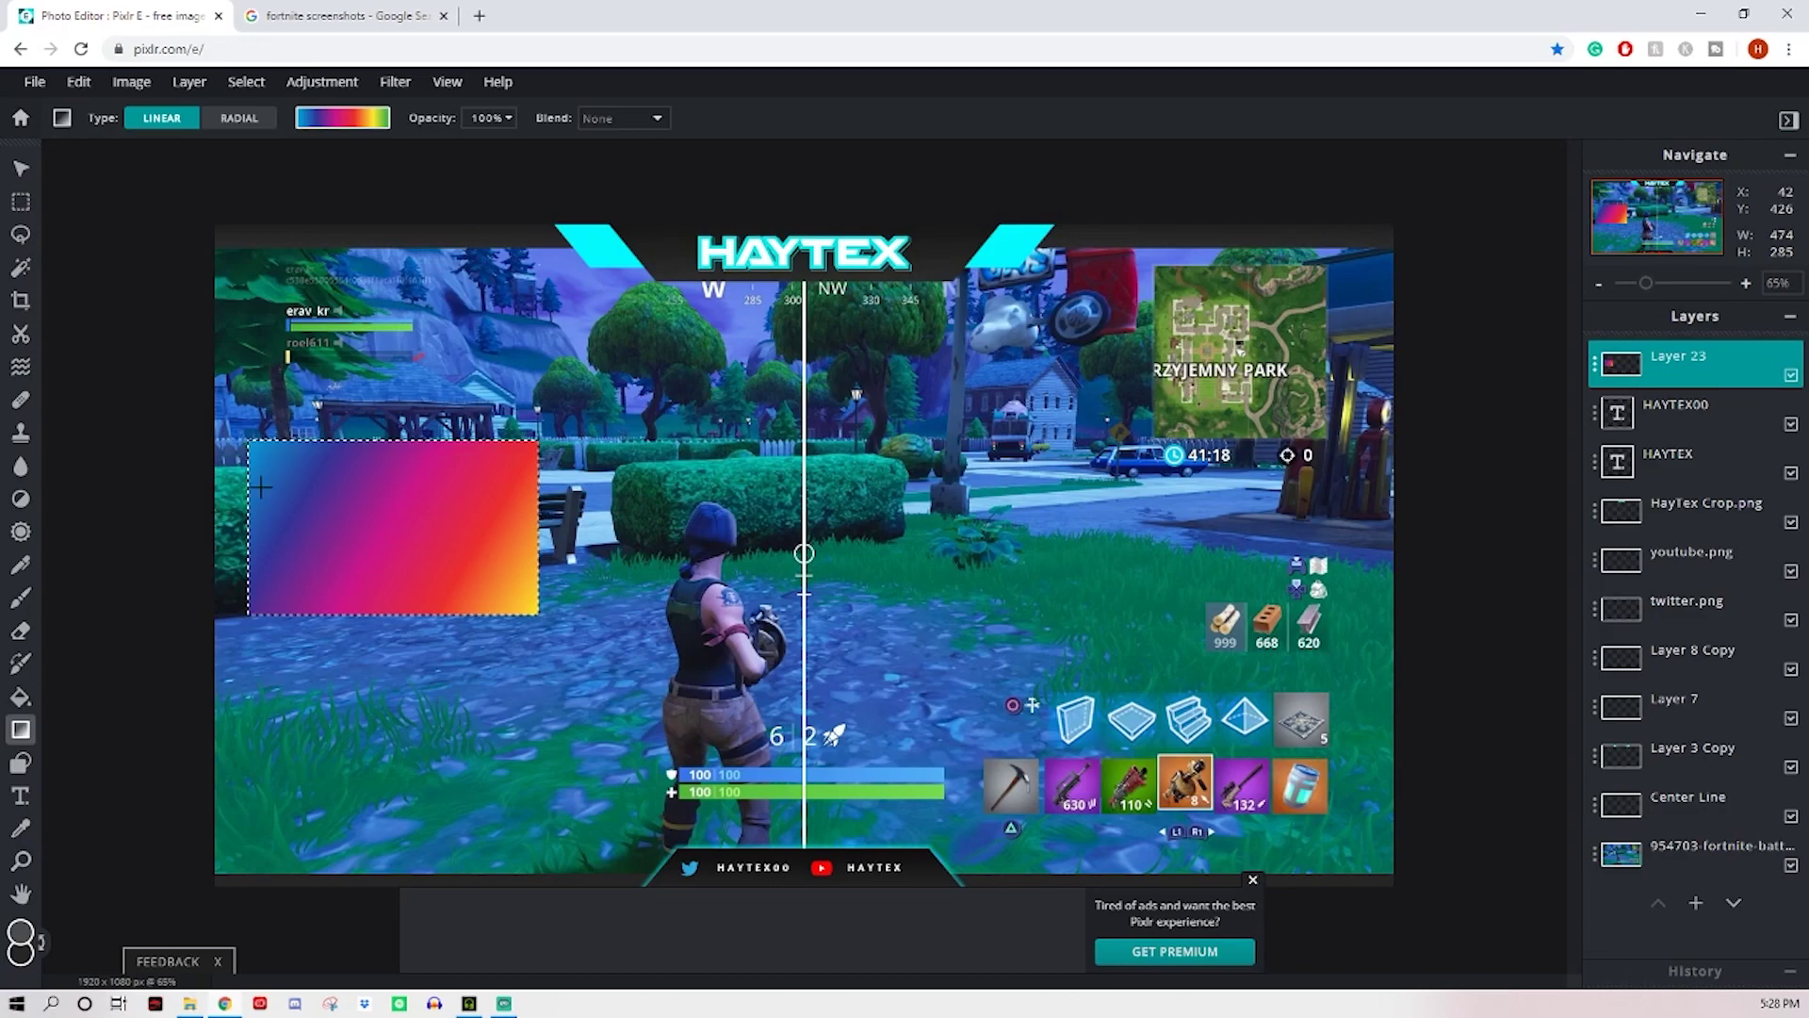
Step: Try a second gradient fill in another direction, then undo it
drag(257, 450, 325, 494)
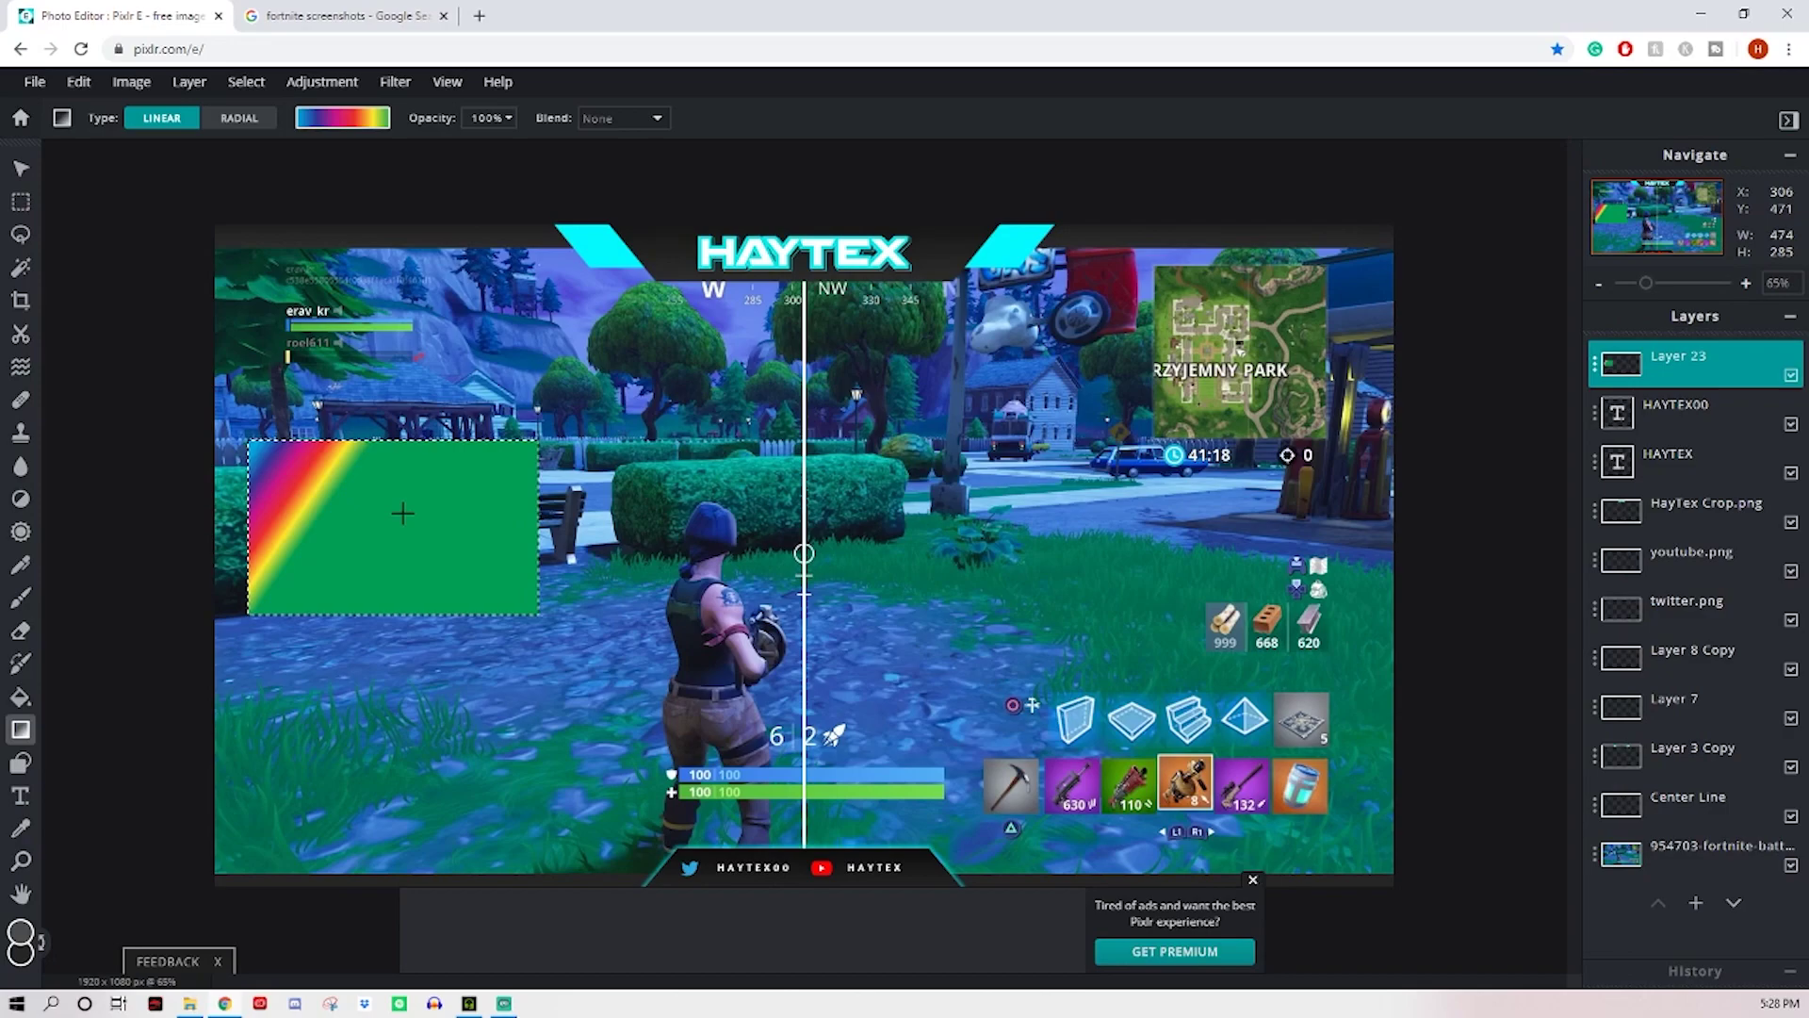
click(77, 81)
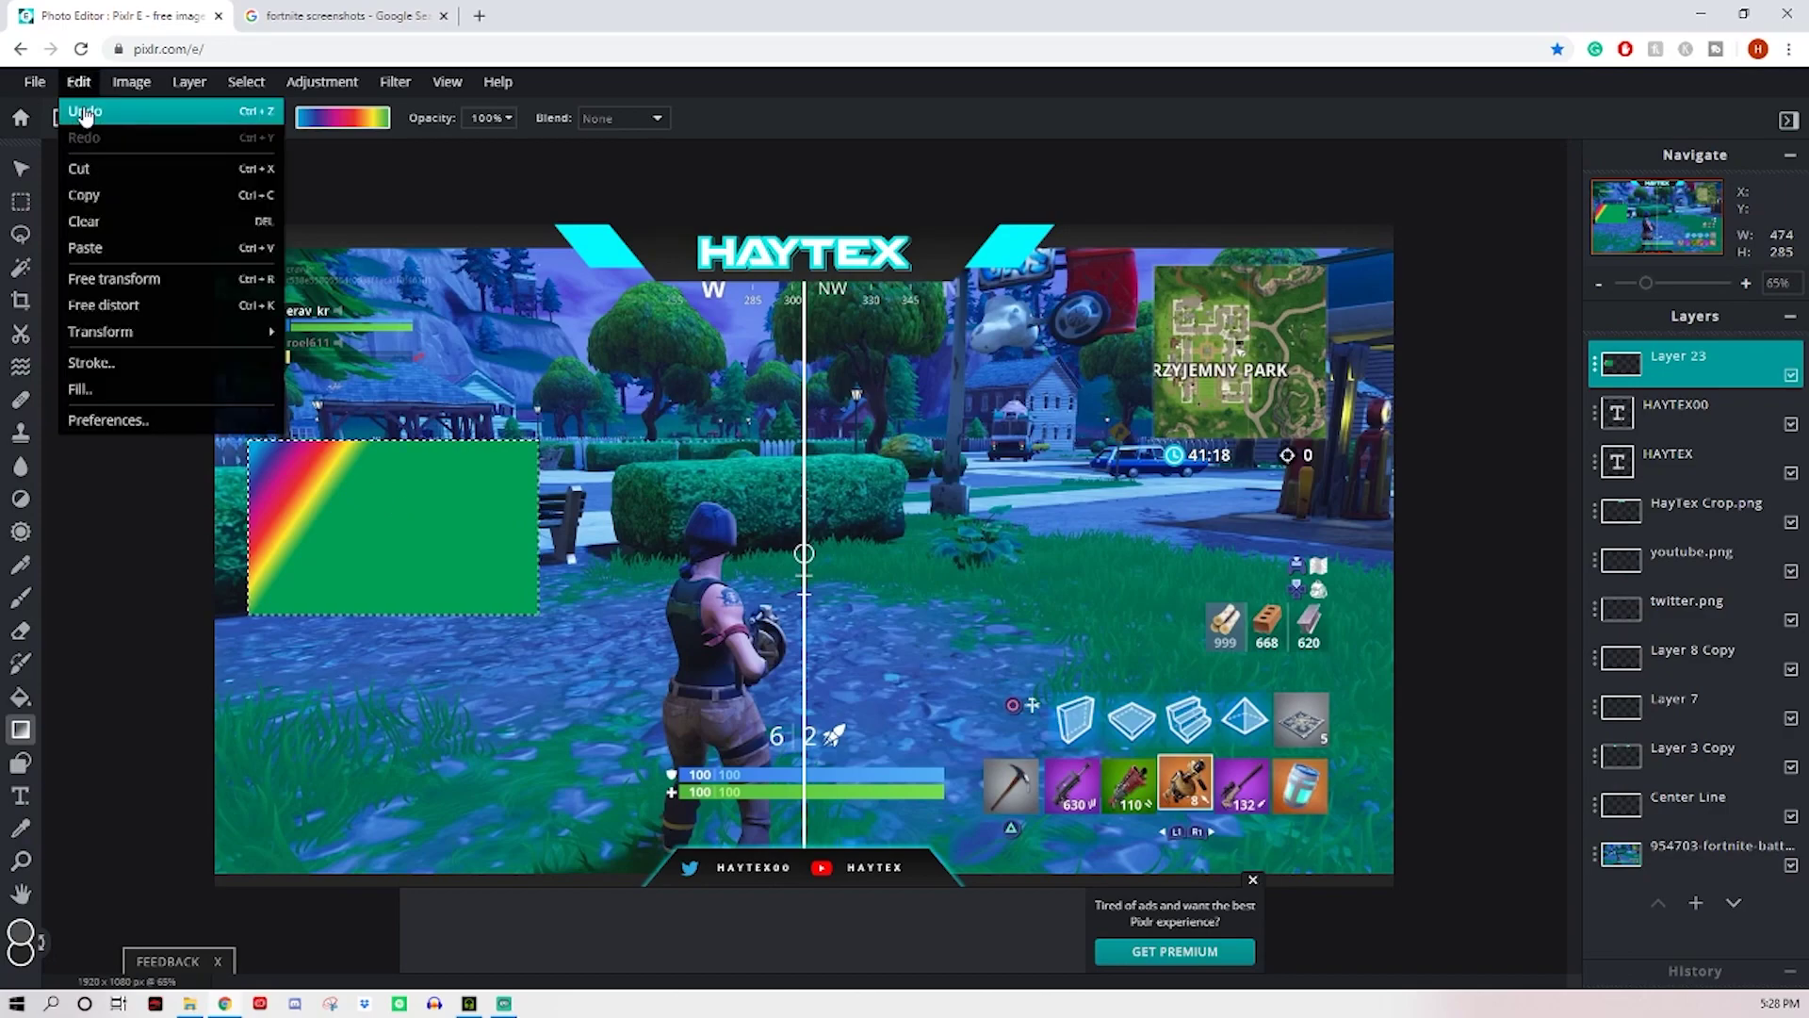
click(75, 113)
click(22, 204)
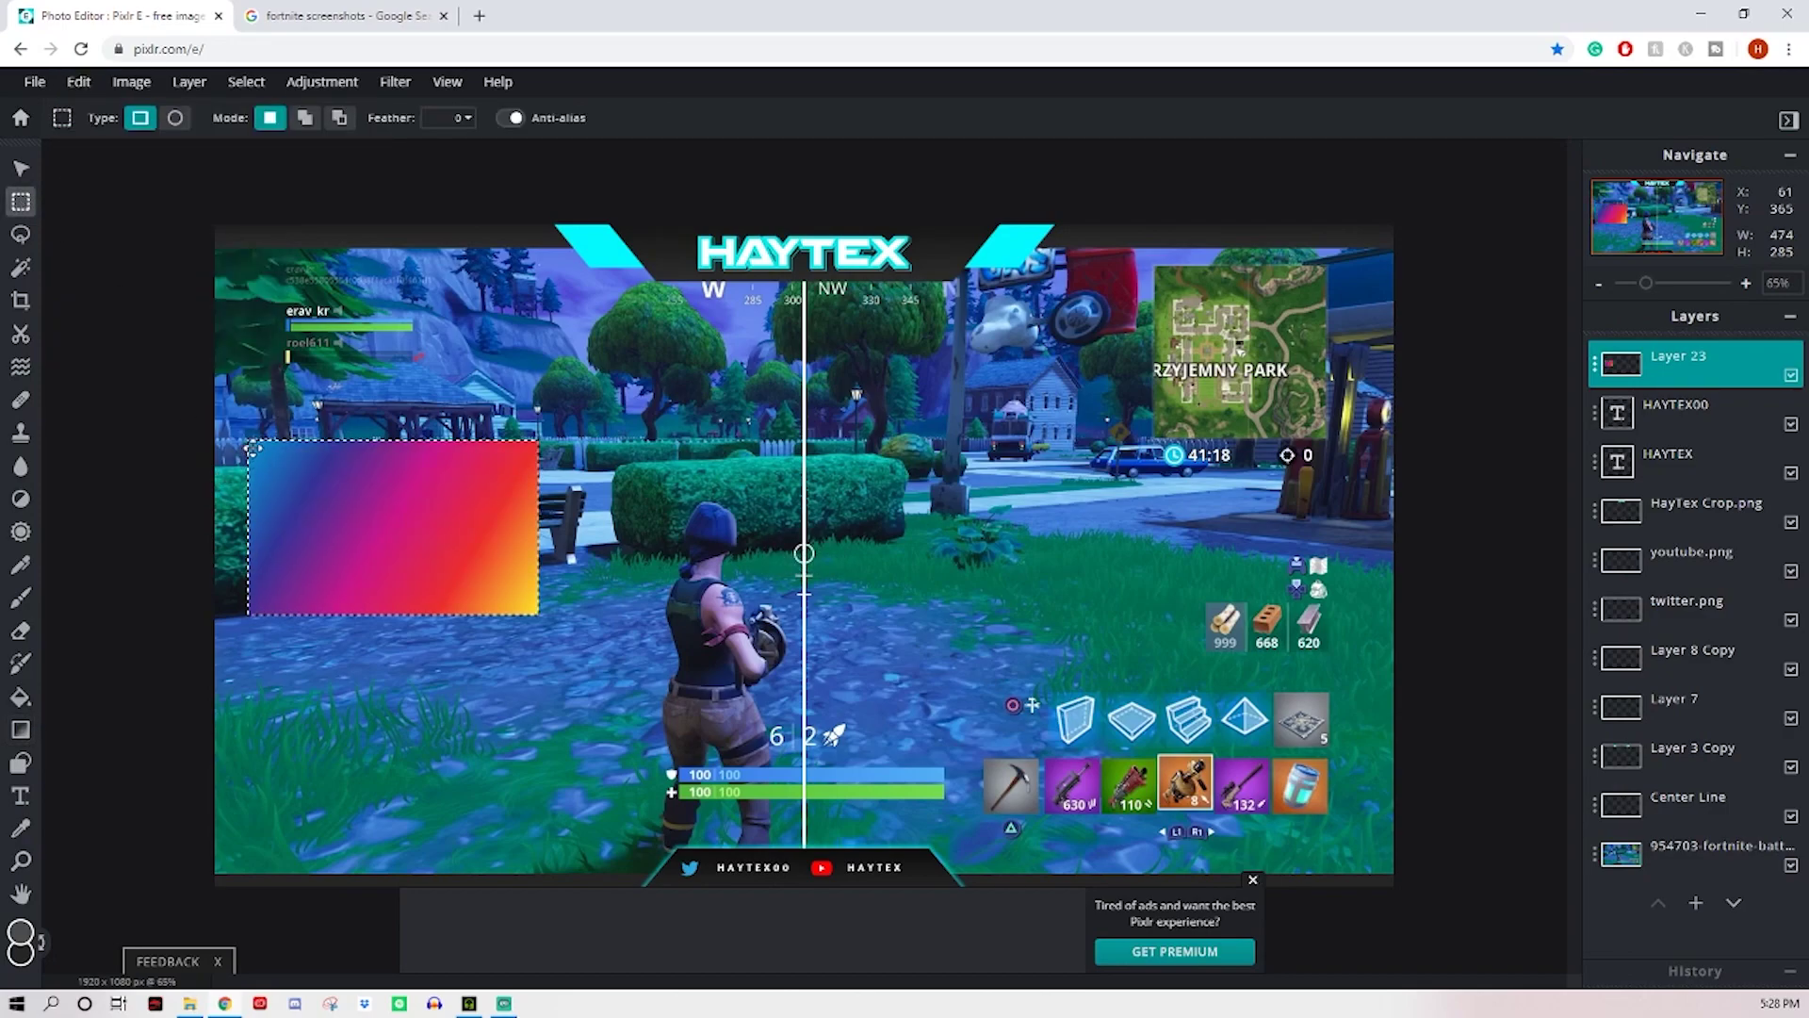
Step: Hollow the gradient box by deleting a slightly smaller inner rectangle, leaving a thin frame
right_click(329, 496)
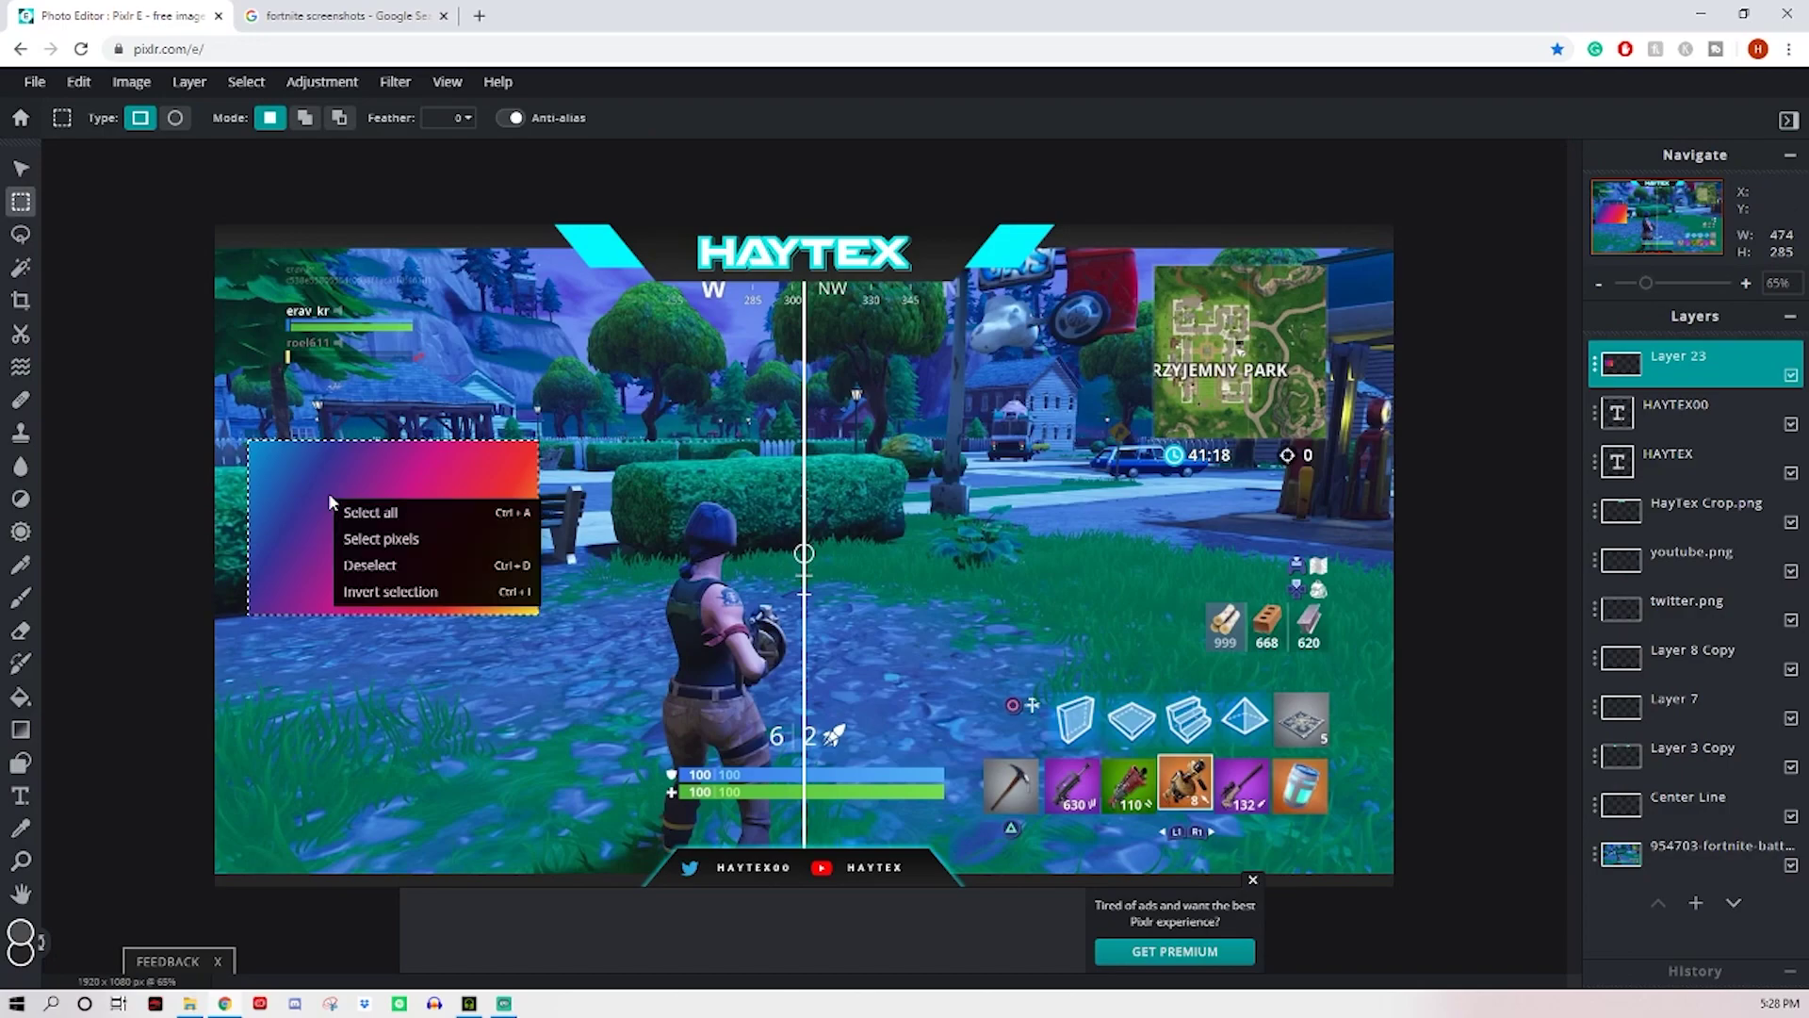
click(377, 563)
drag(252, 447, 533, 608)
key(Delete)
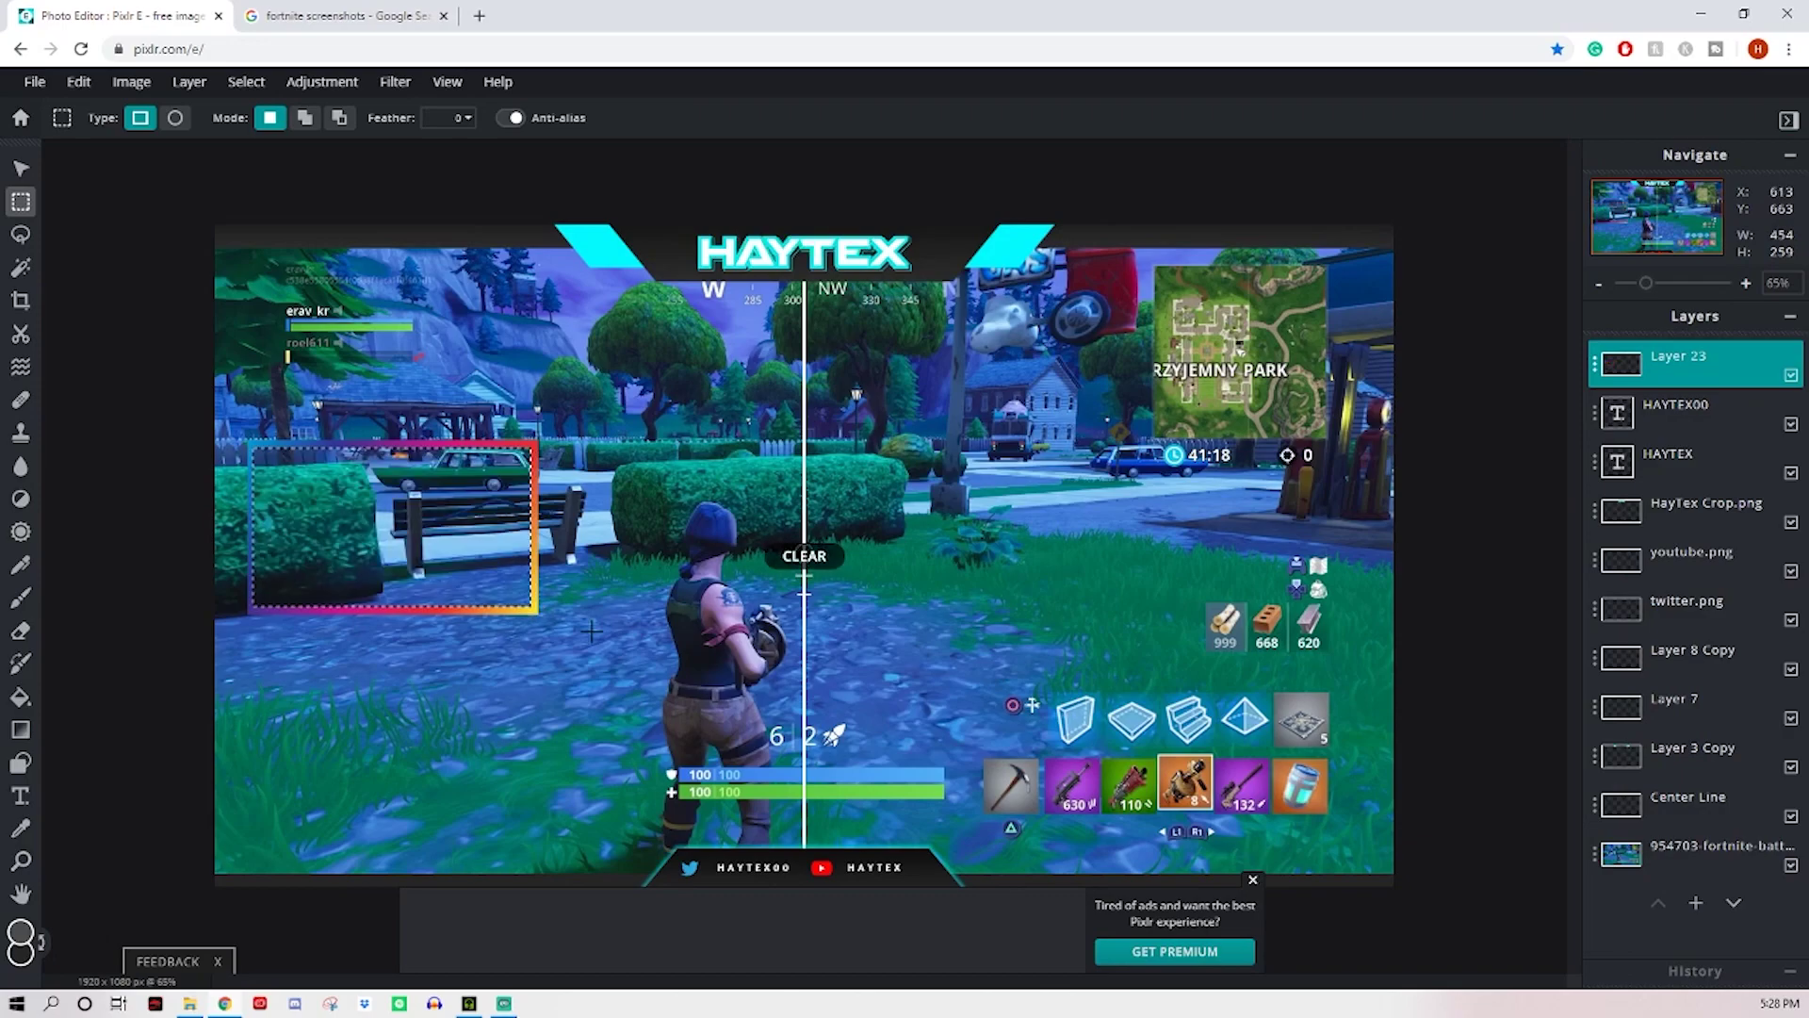
right_click(433, 534)
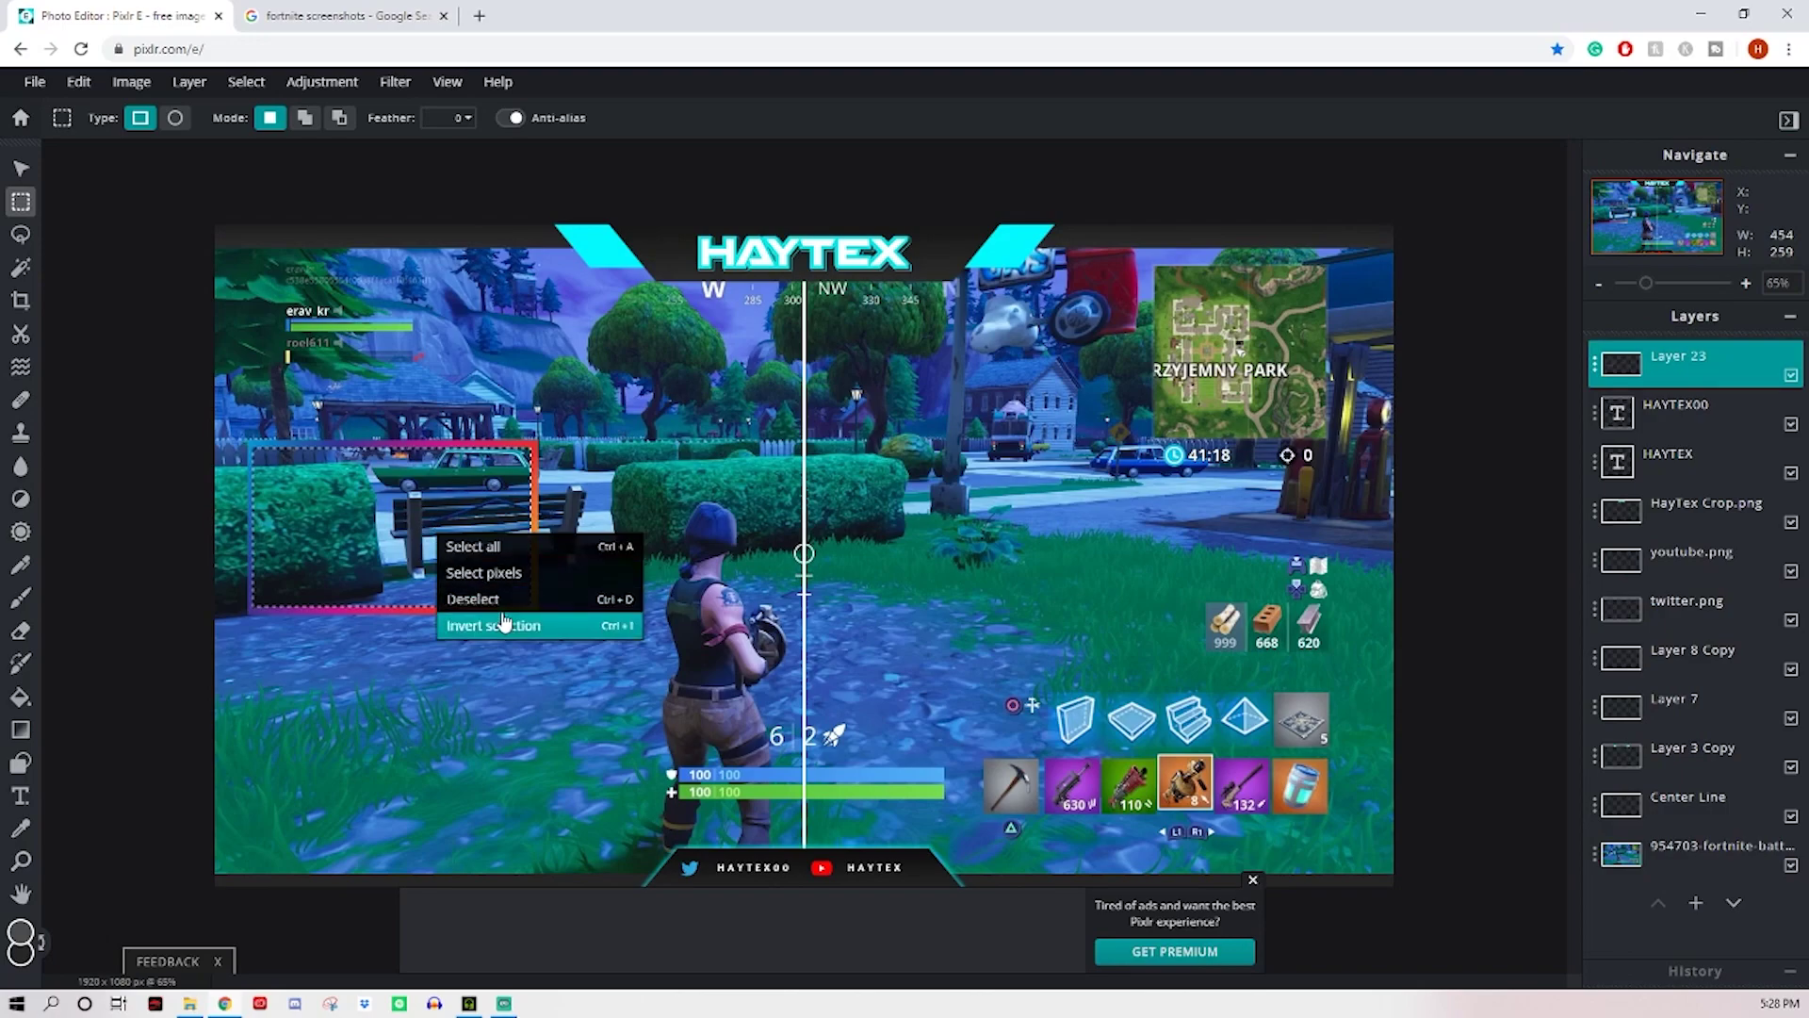
click(473, 599)
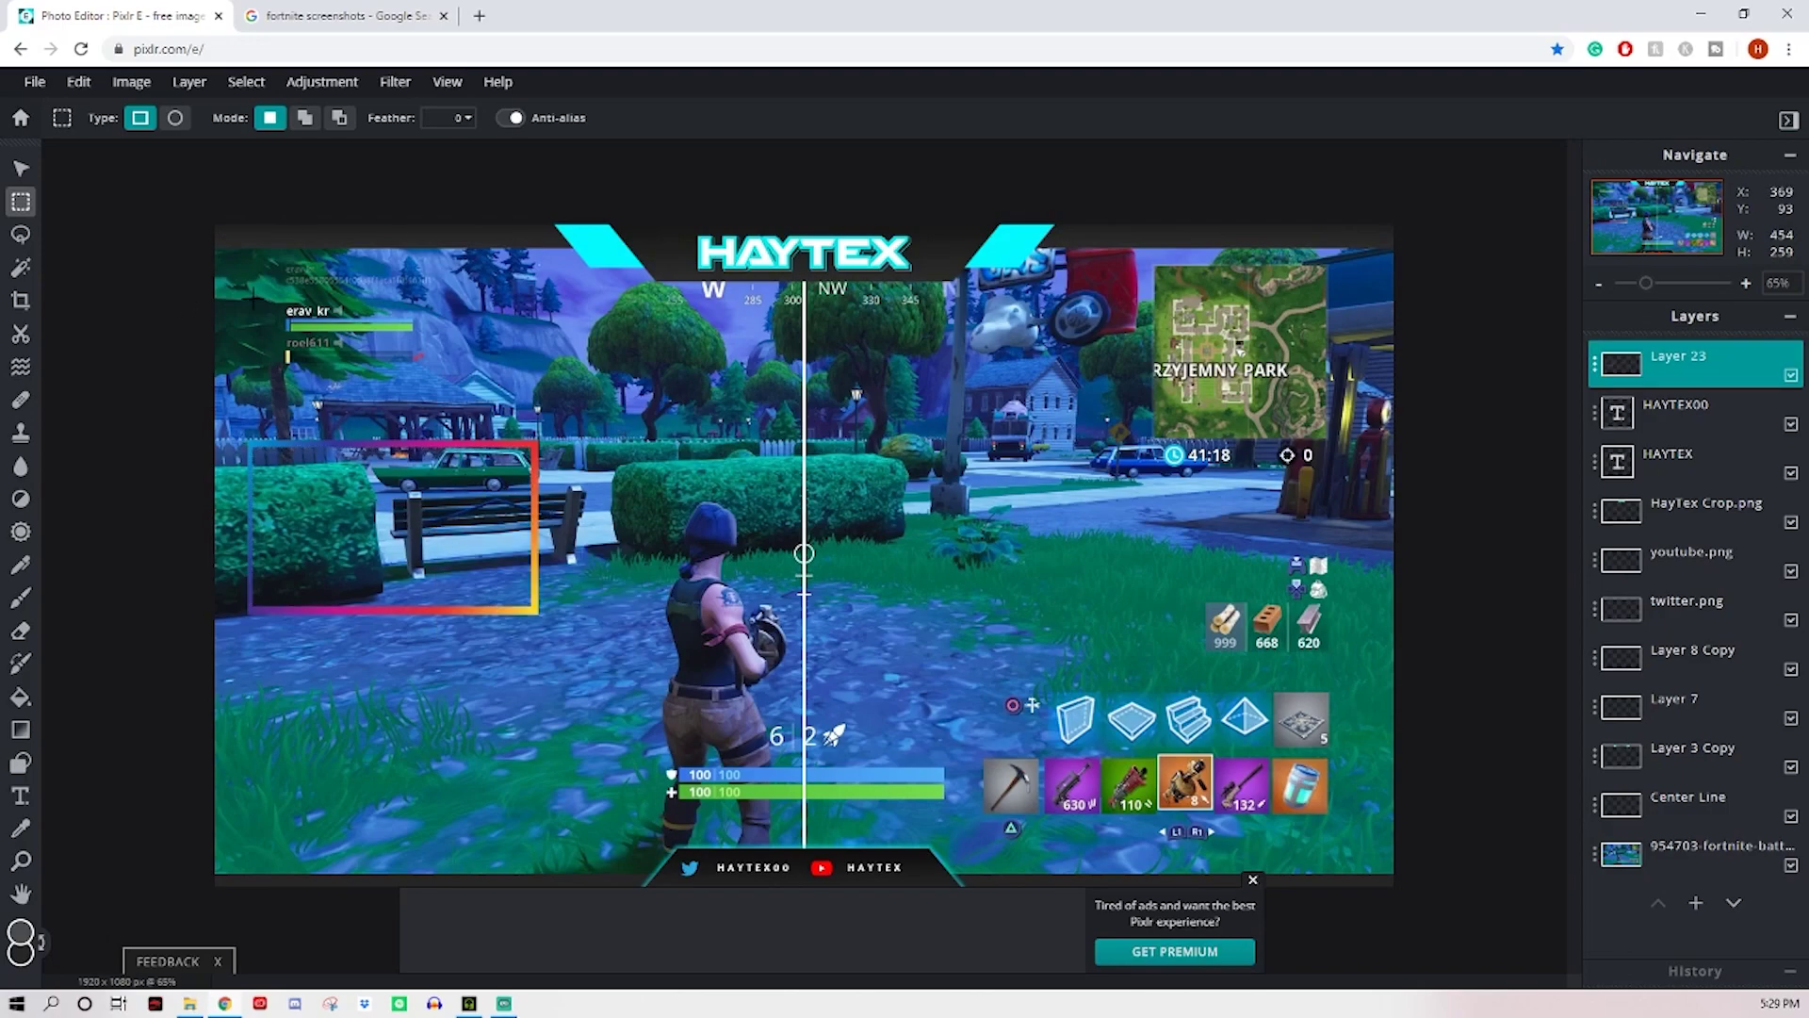
Step: Unlock the frame's proportions, set its height to 1080 and fit it to the canvas
click(21, 169)
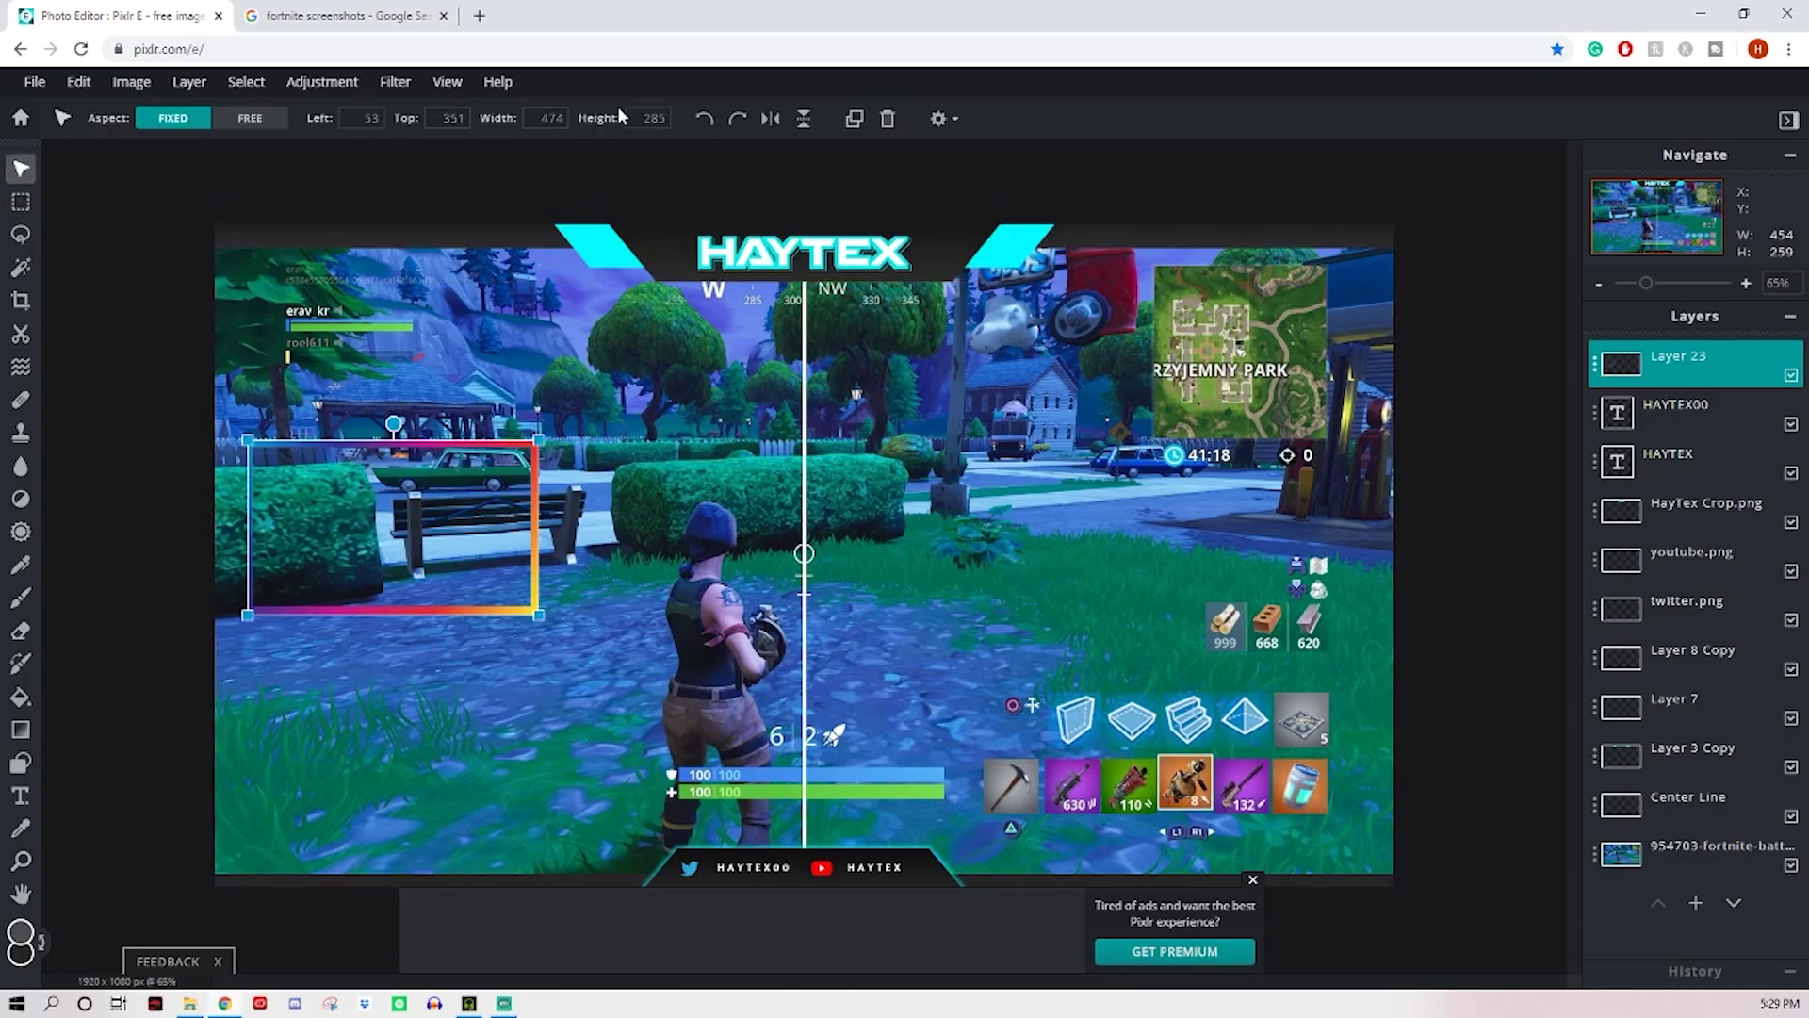
click(257, 121)
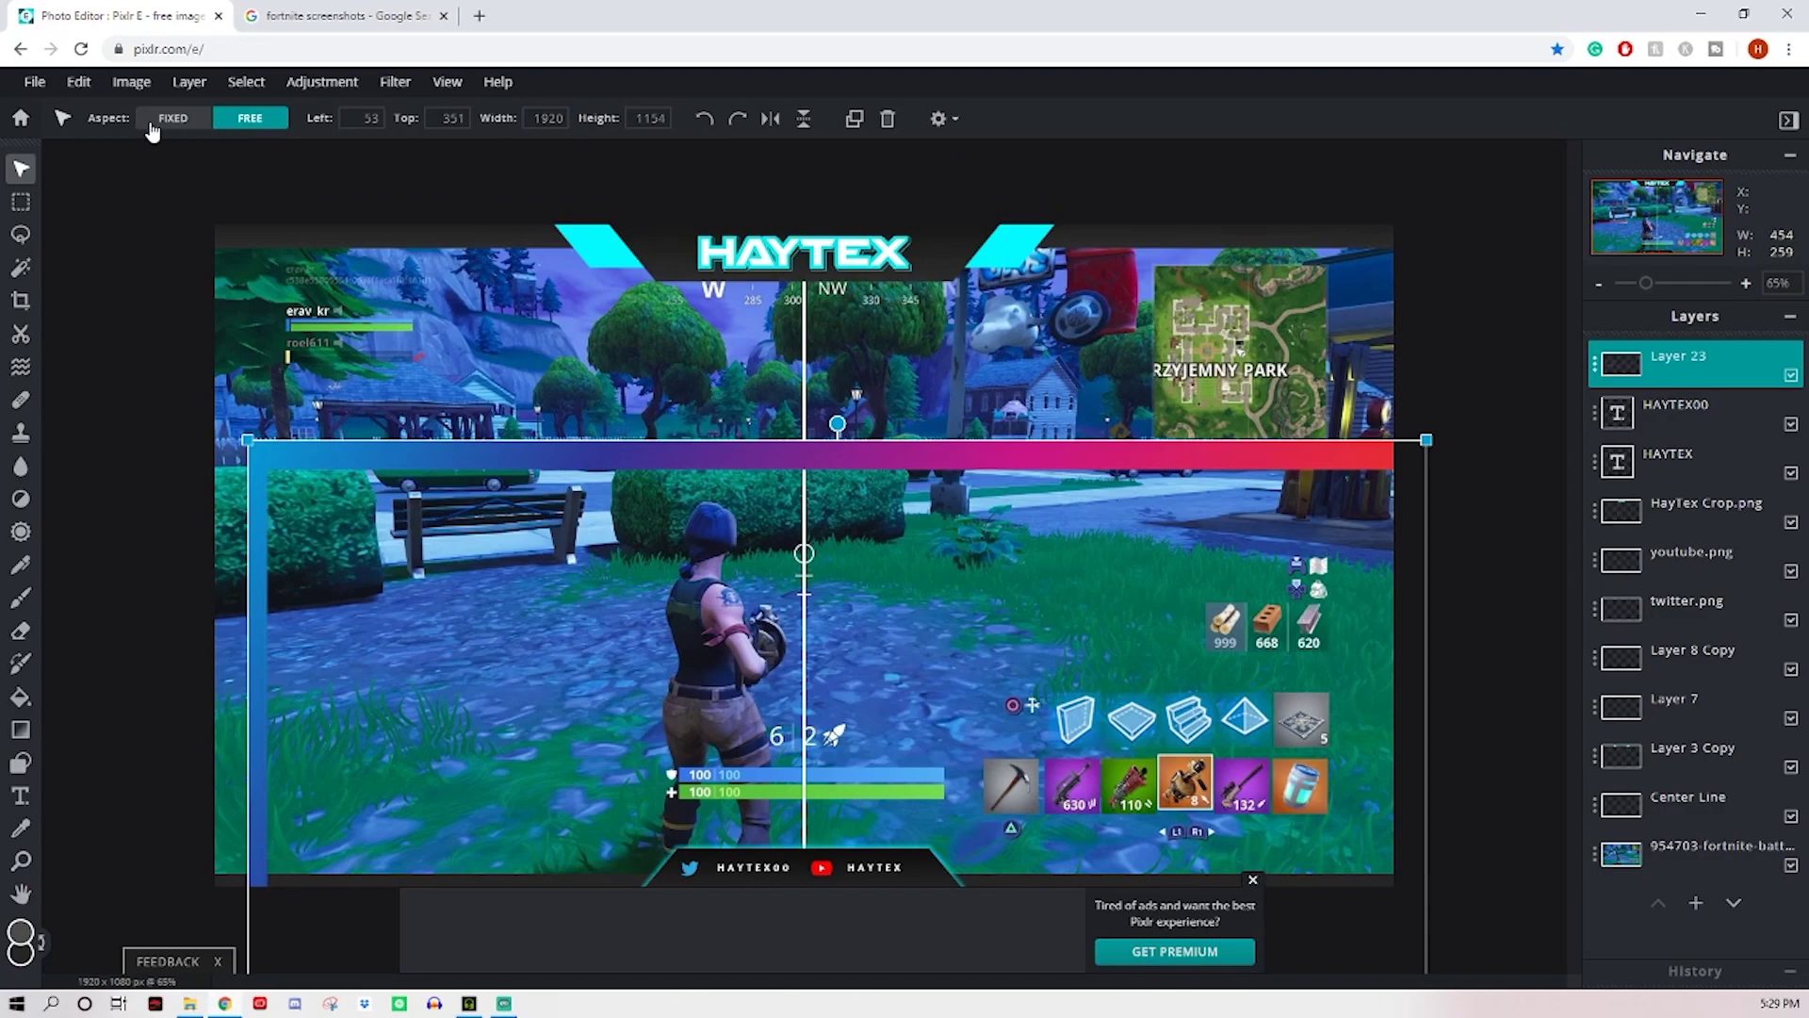
double_click(641, 118)
text(1080)
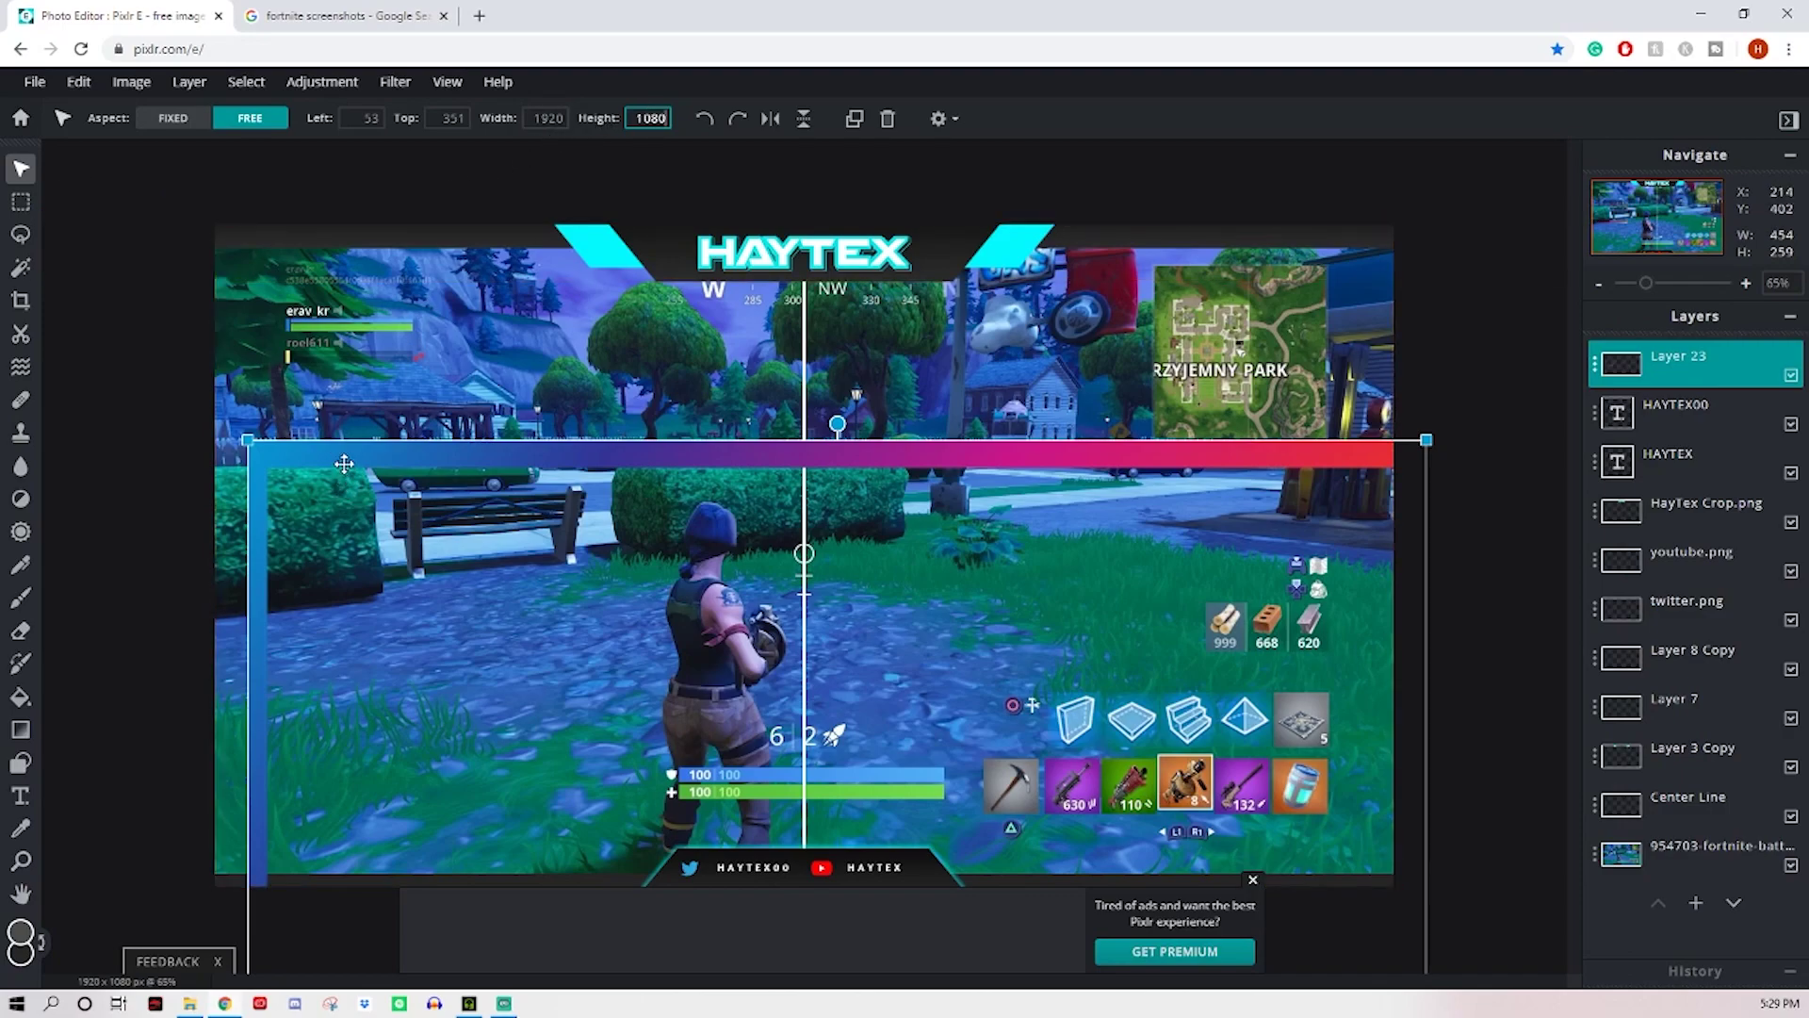
drag(344, 463, 293, 234)
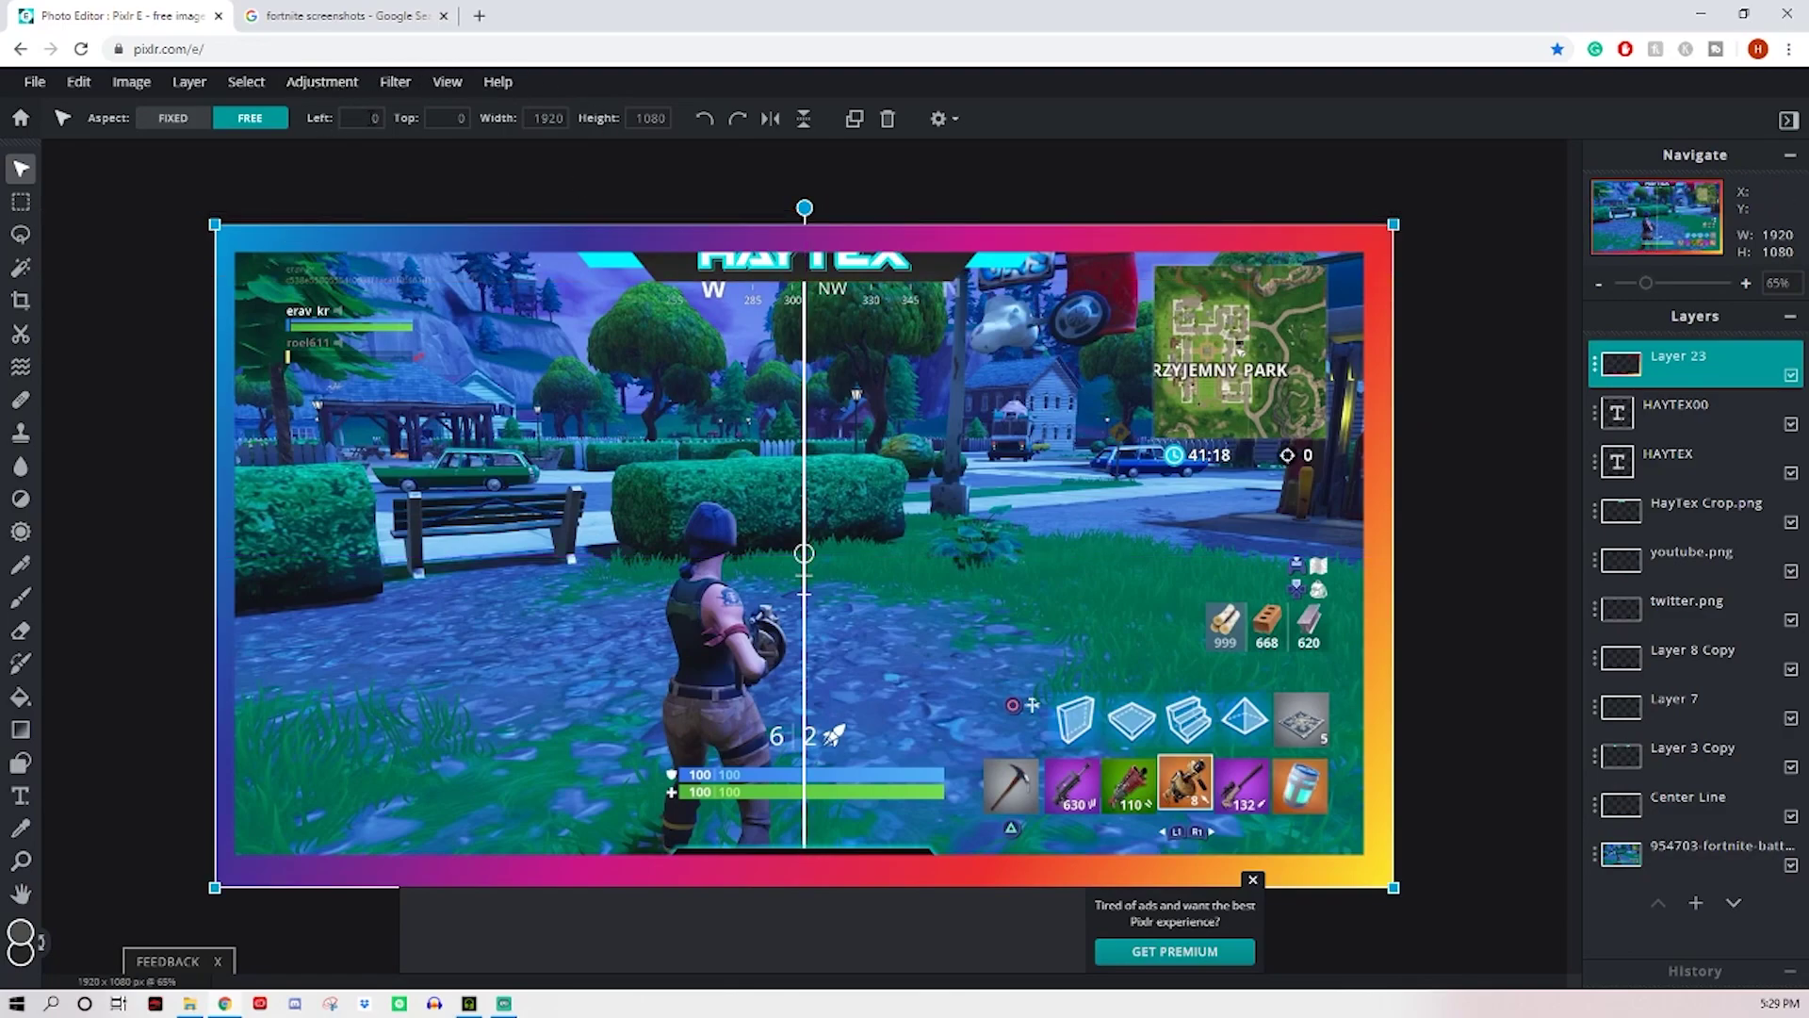
Step: Relock proportions, shrink the frame to 405×244 and place it over the bench at left 52, top 330
click(173, 119)
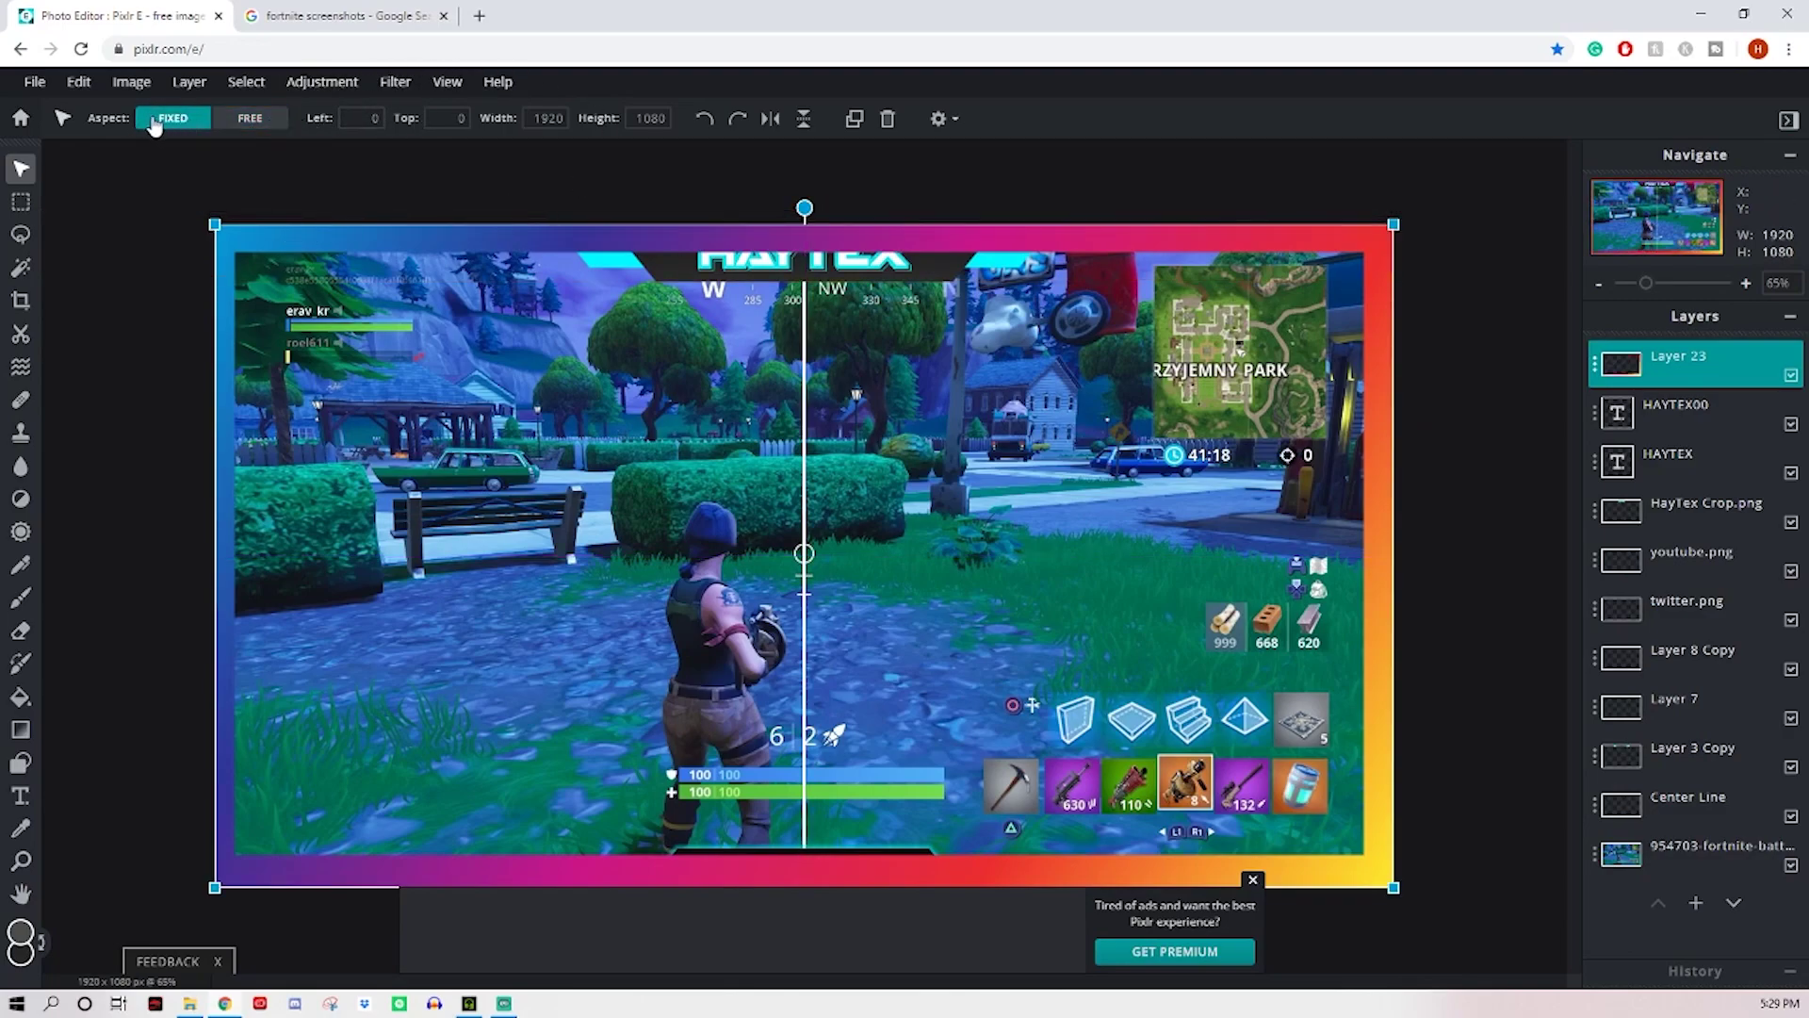
drag(1392, 886, 461, 512)
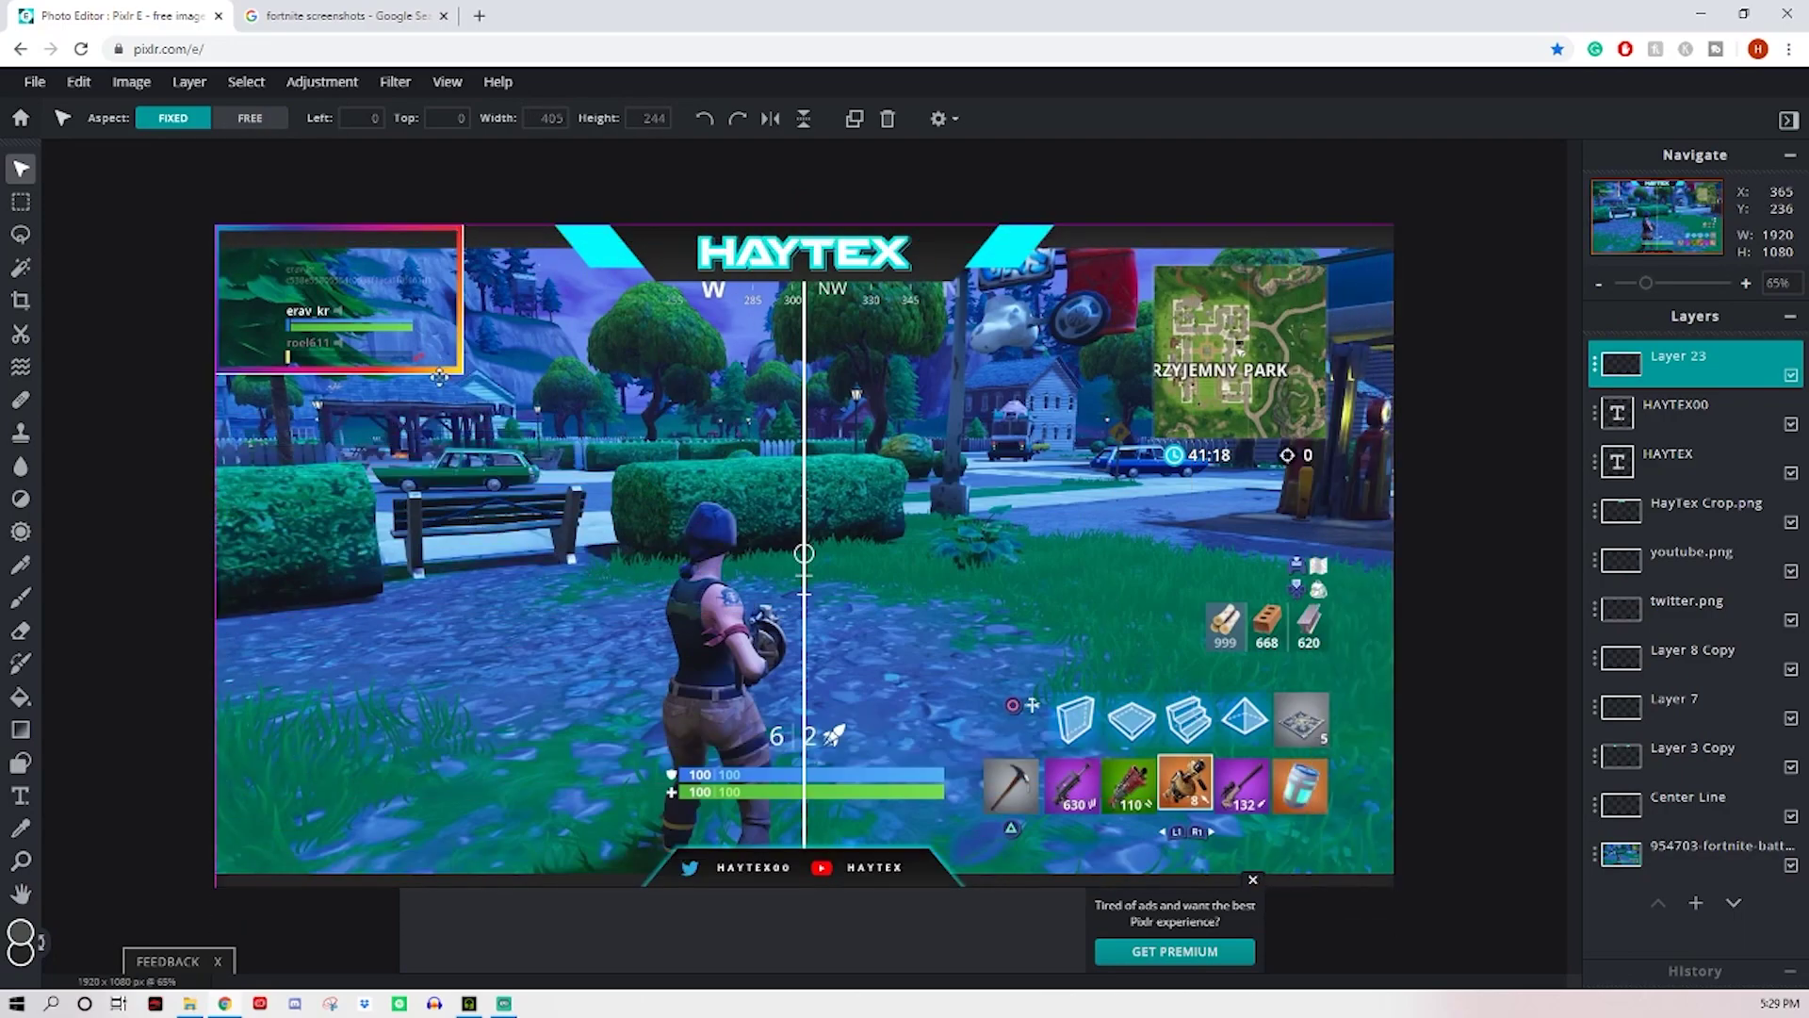
drag(444, 370, 475, 572)
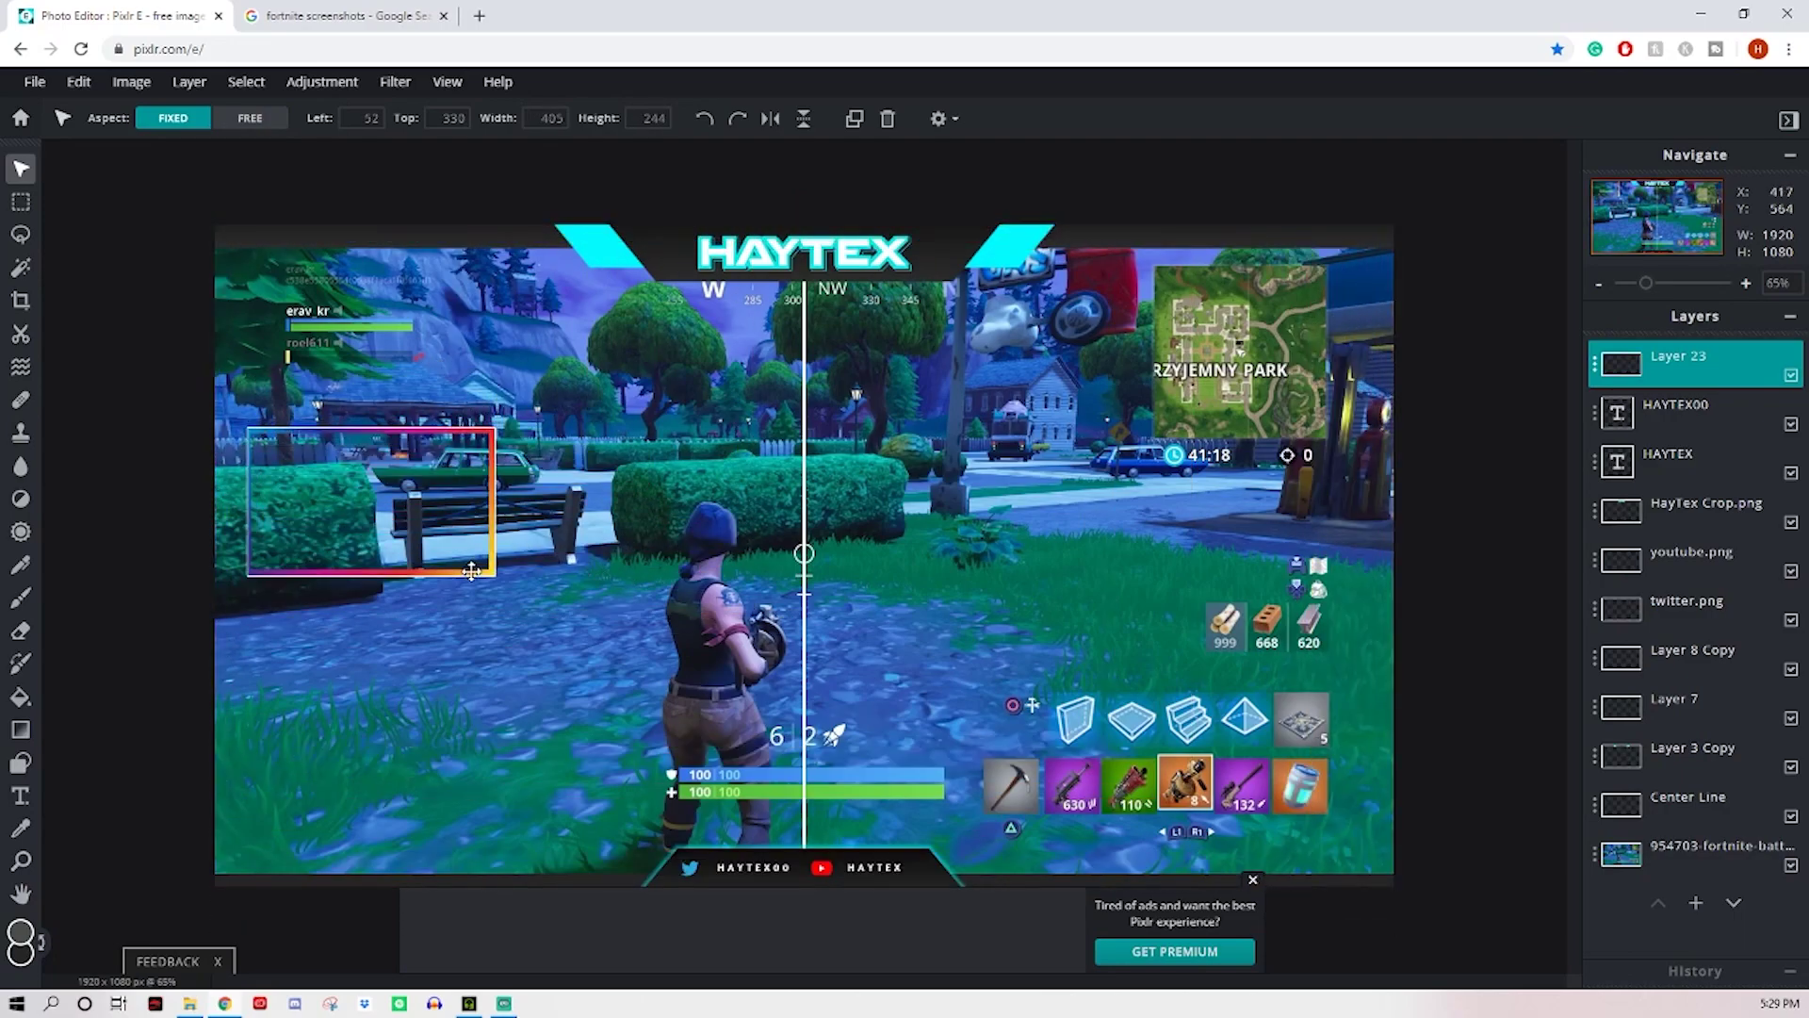
click(173, 461)
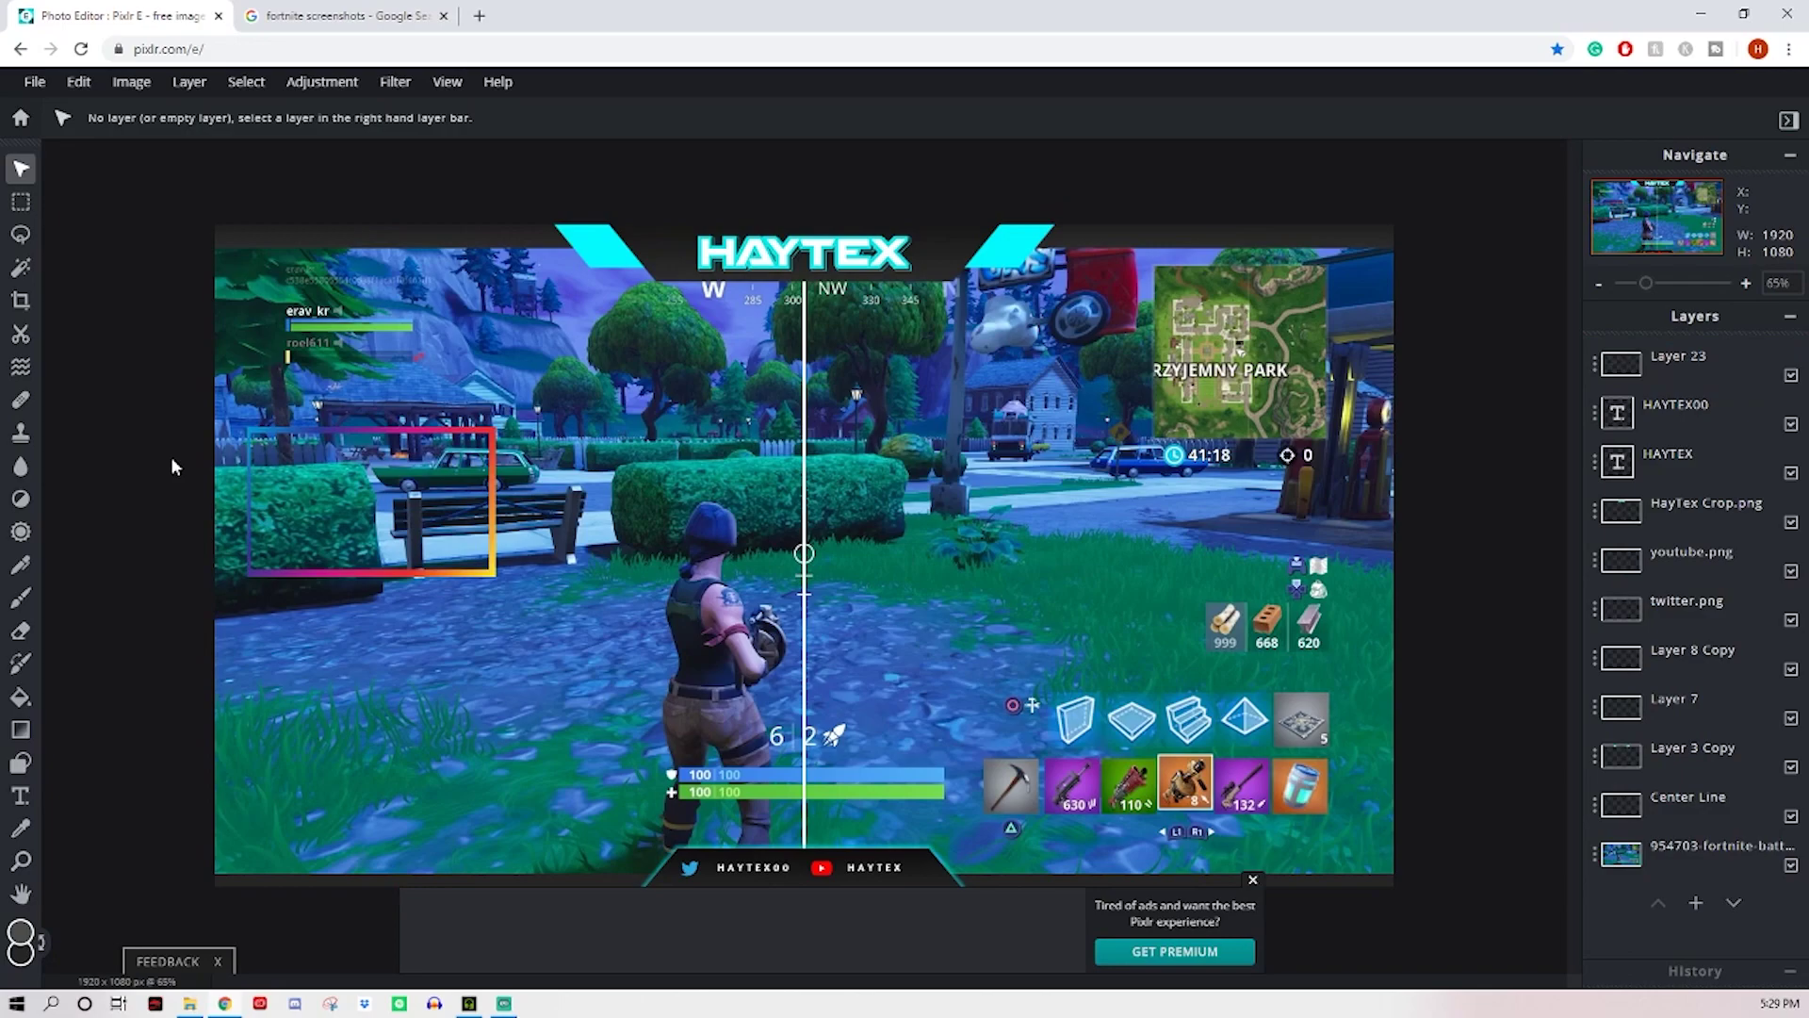
Step: Add an empty new layer, Layer 24, above the frame's Layer 23
click(21, 762)
click(1668, 364)
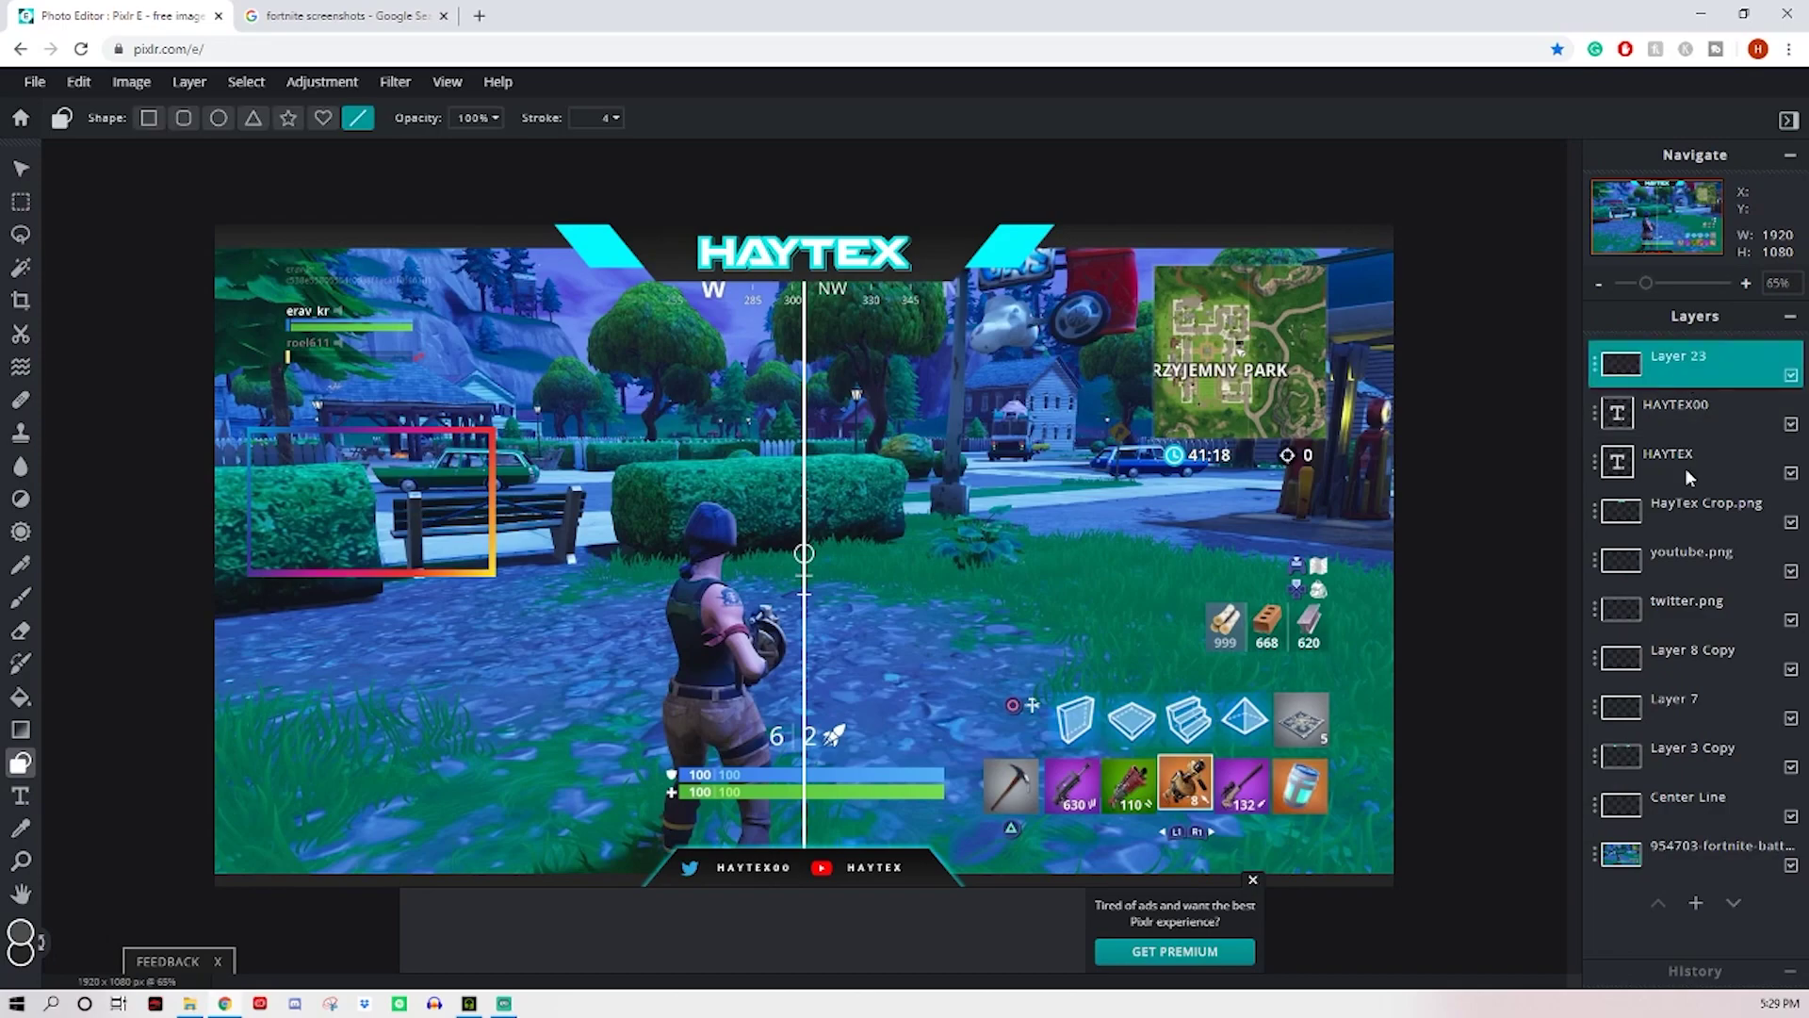
click(1695, 903)
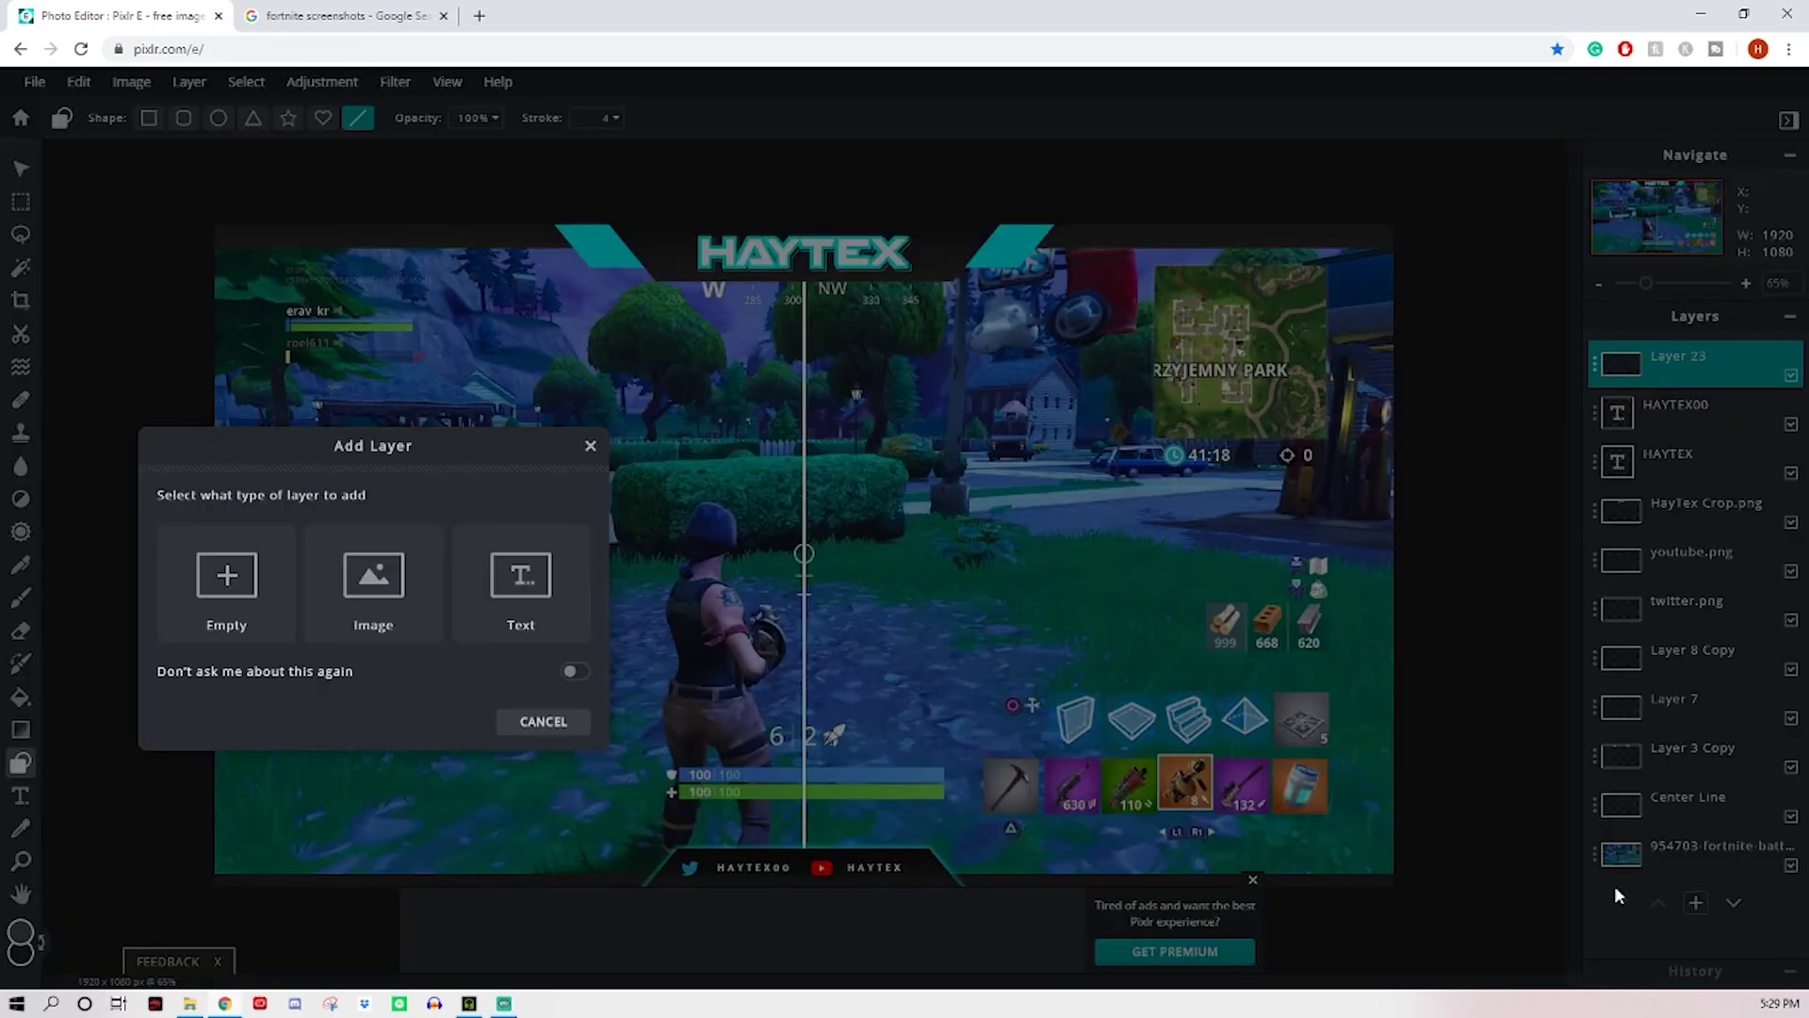
click(259, 626)
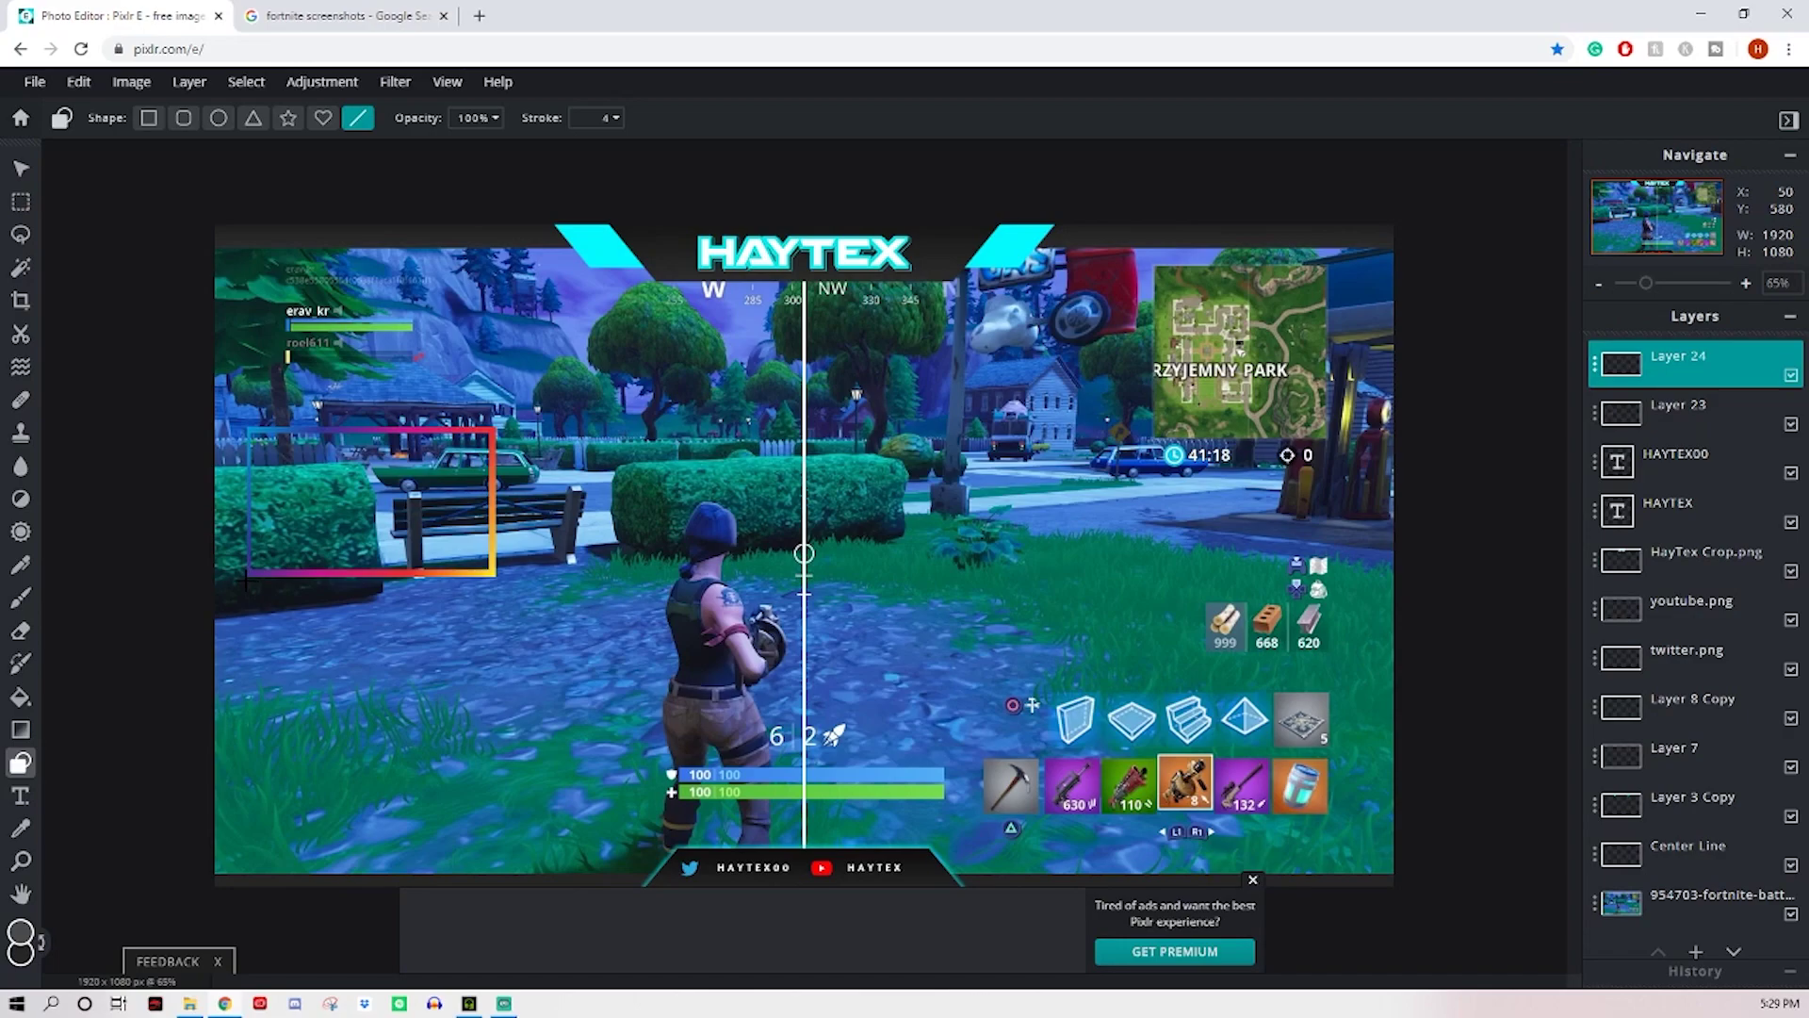
Step: Undo a stray line and set the Shape tool to Rectangle with stroke 0
drag(246, 581, 496, 582)
click(78, 81)
click(94, 115)
click(146, 119)
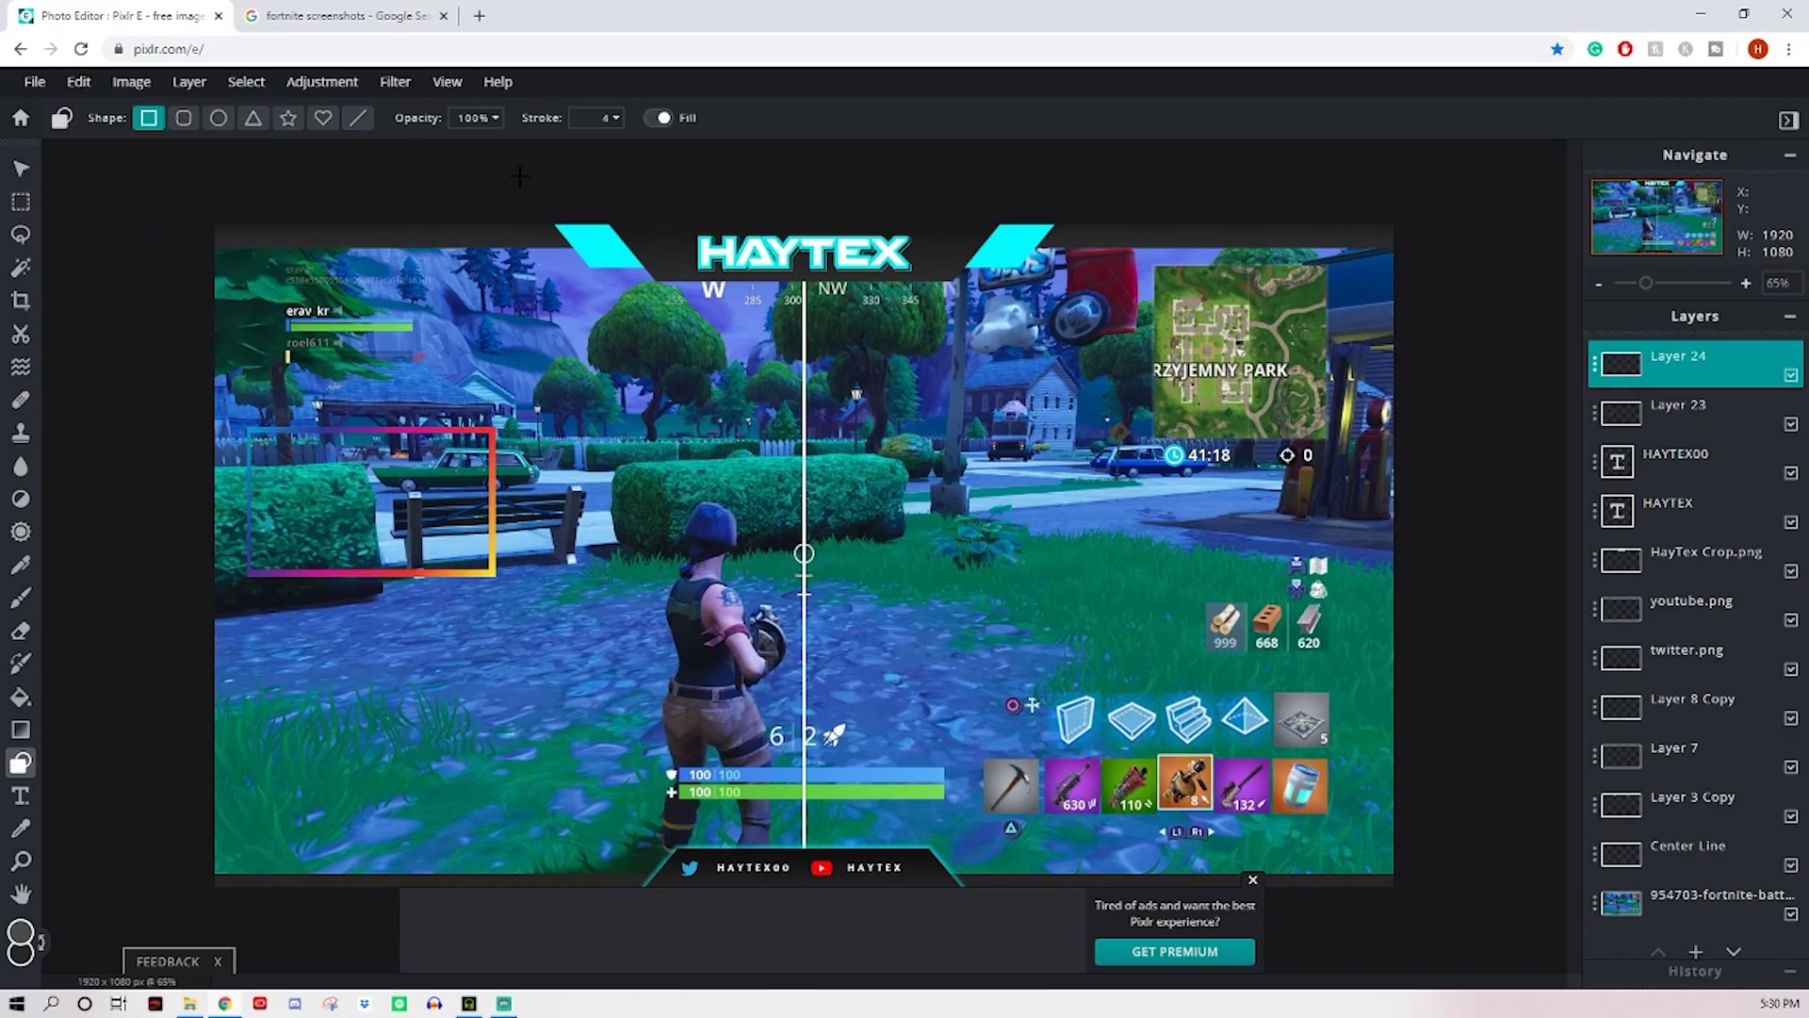
click(604, 117)
drag(460, 151, 410, 148)
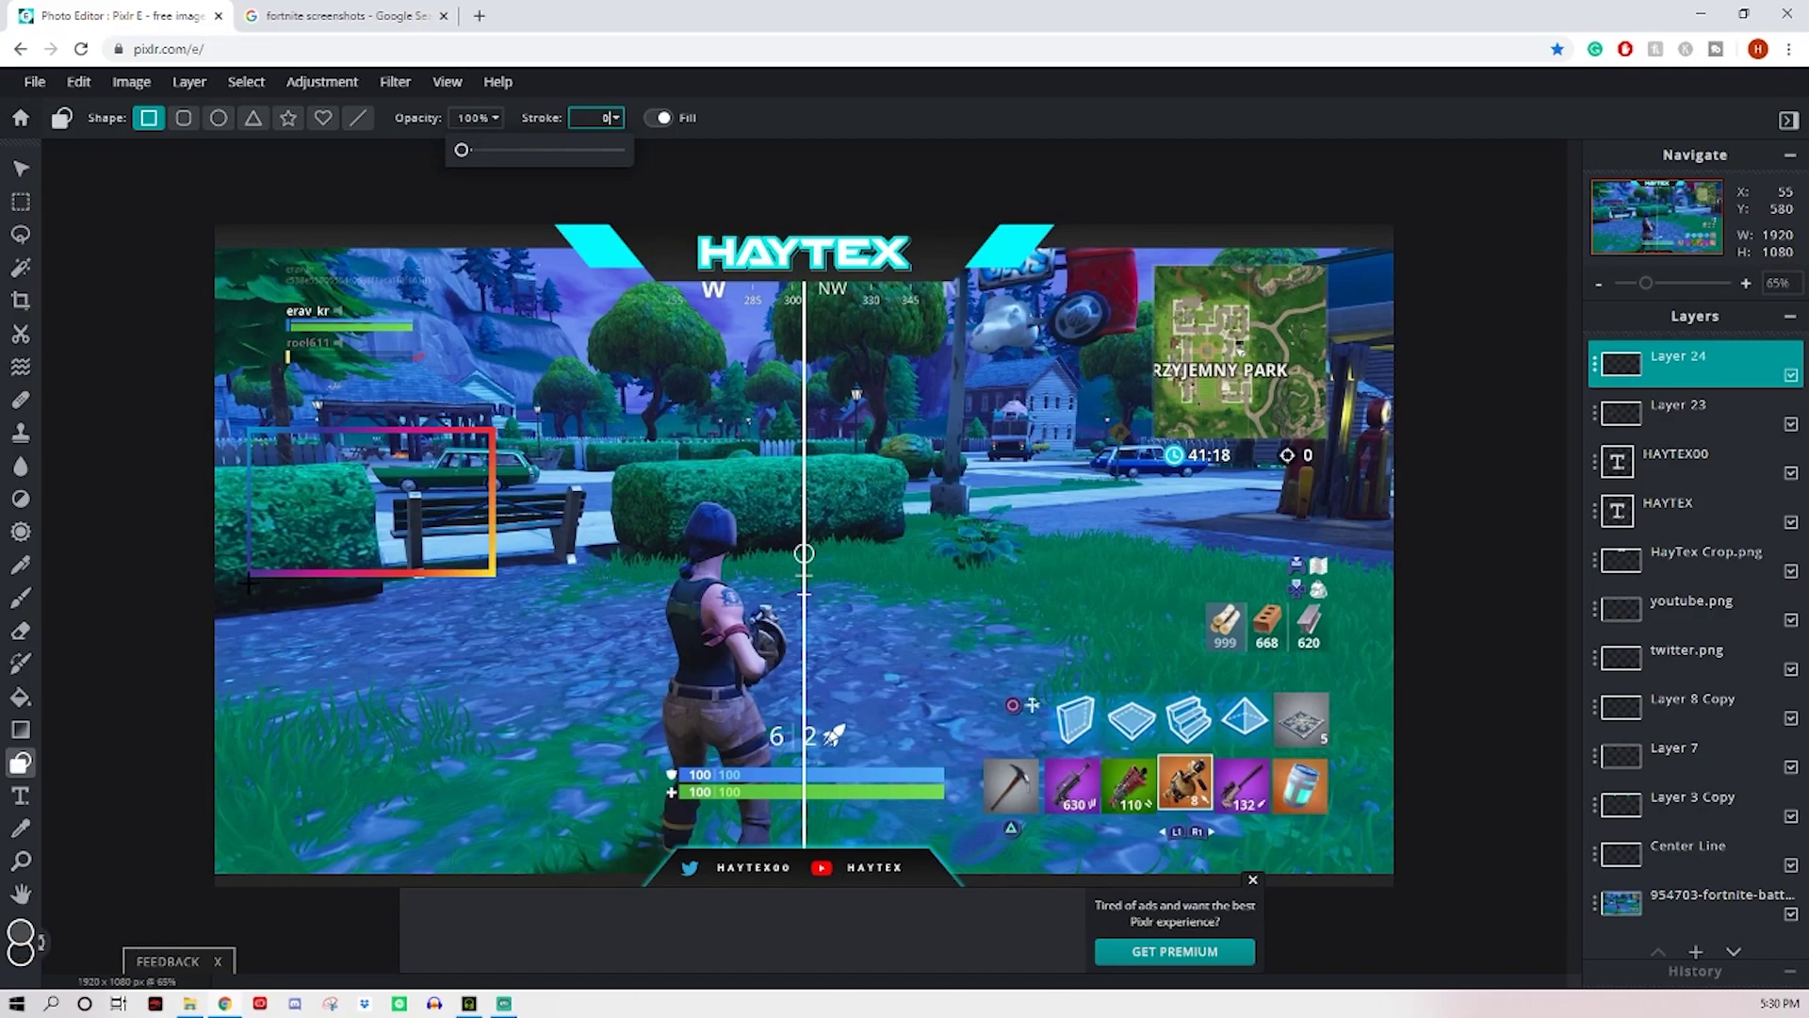
Step: Draw three dark horizontal bars stacked beneath the rainbow frame
mouse_move(246, 583)
mouse_down()
mouse_move(545, 602)
mouse_move(497, 608)
mouse_up()
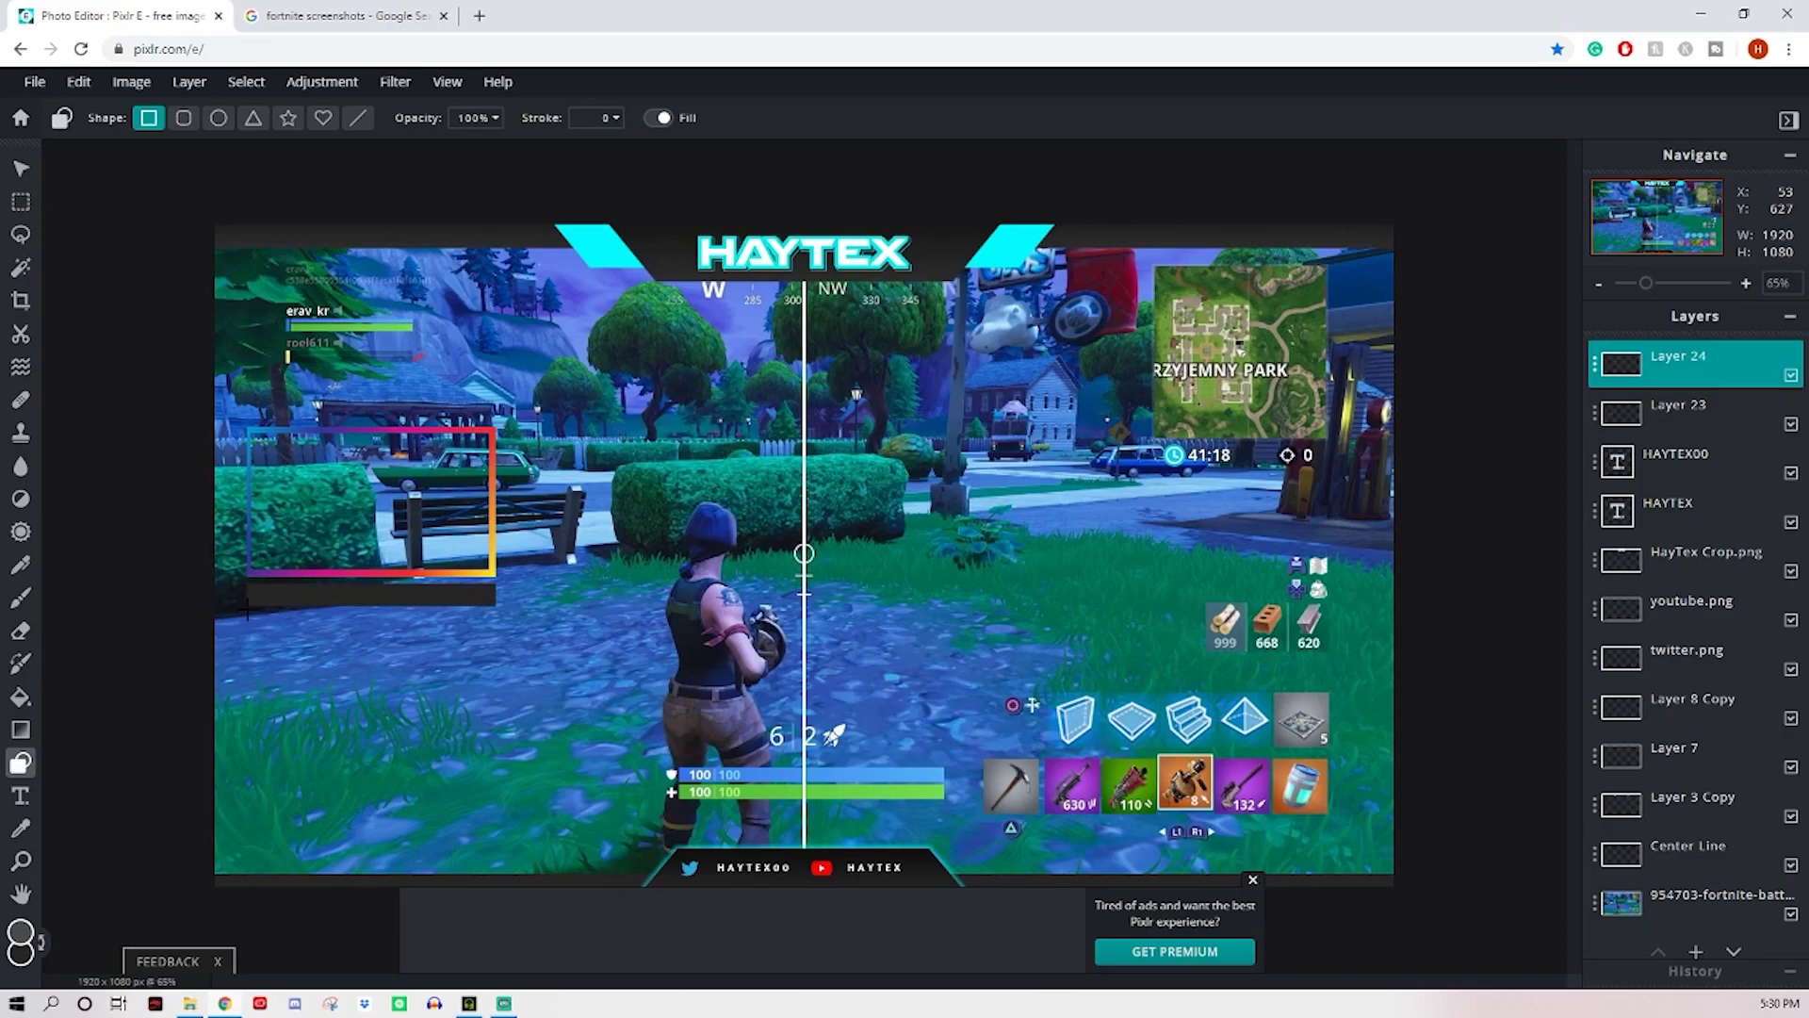
drag(247, 610, 497, 633)
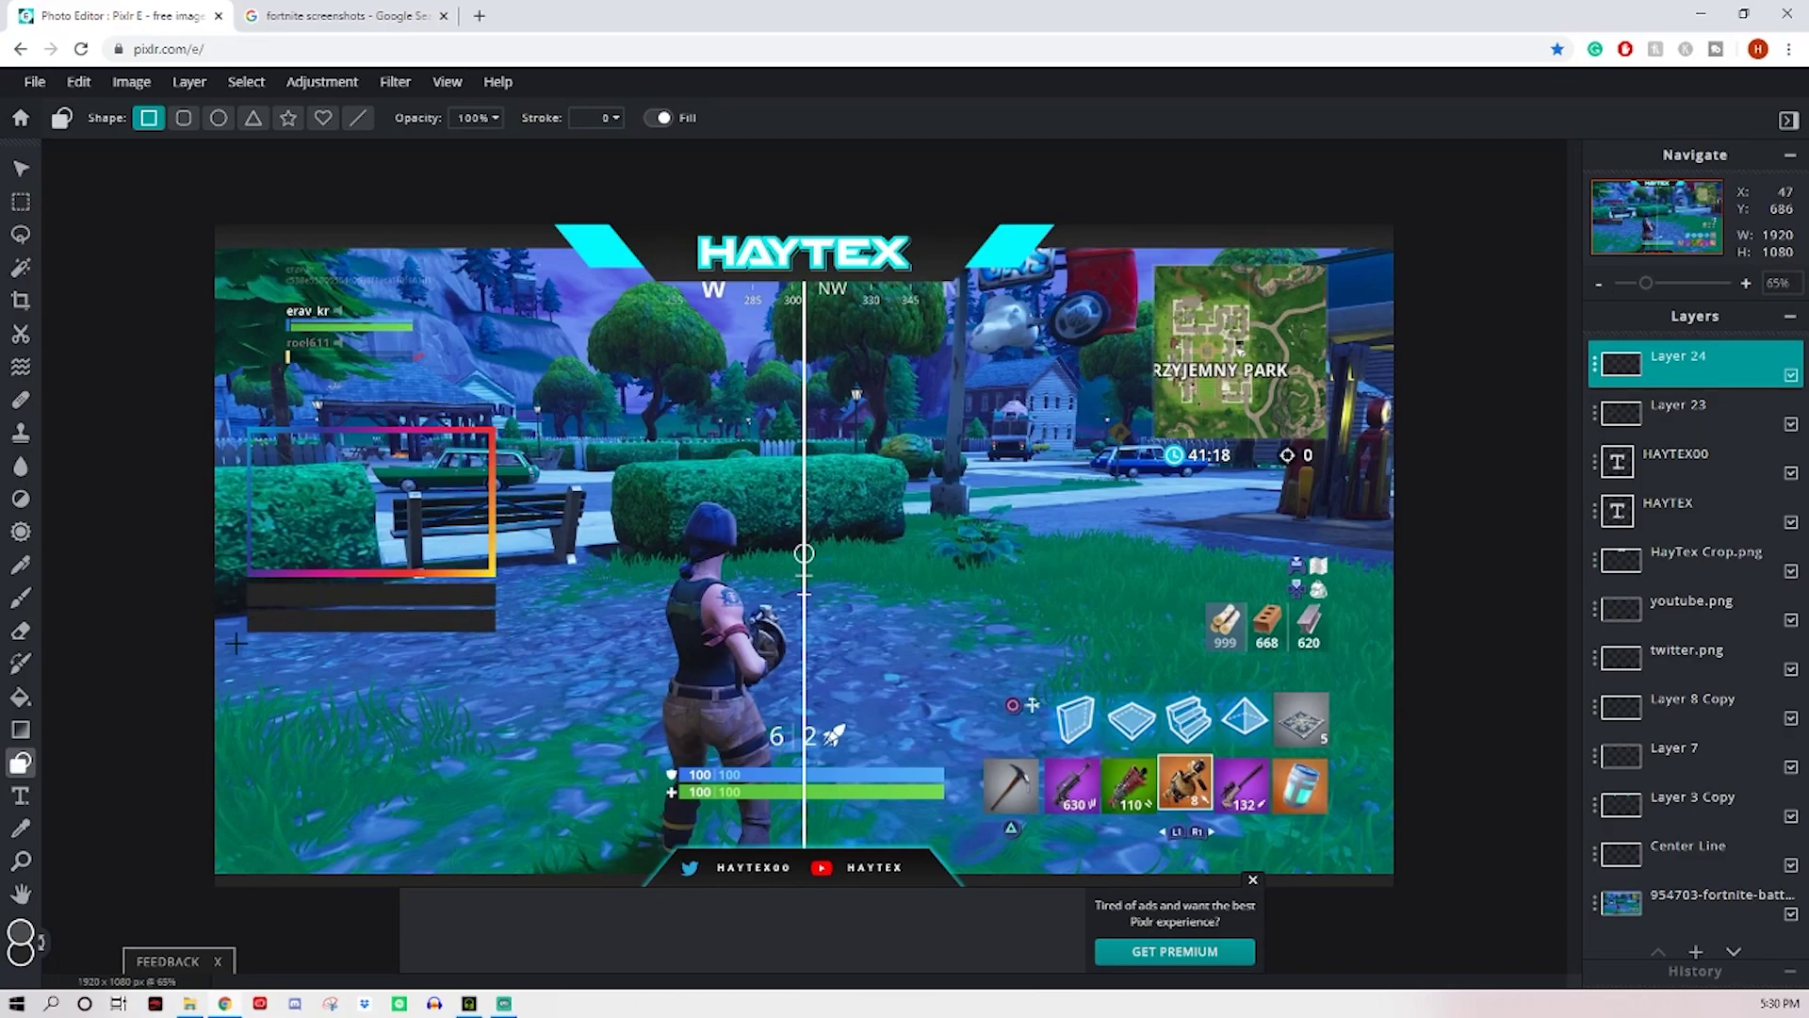
drag(248, 640, 497, 663)
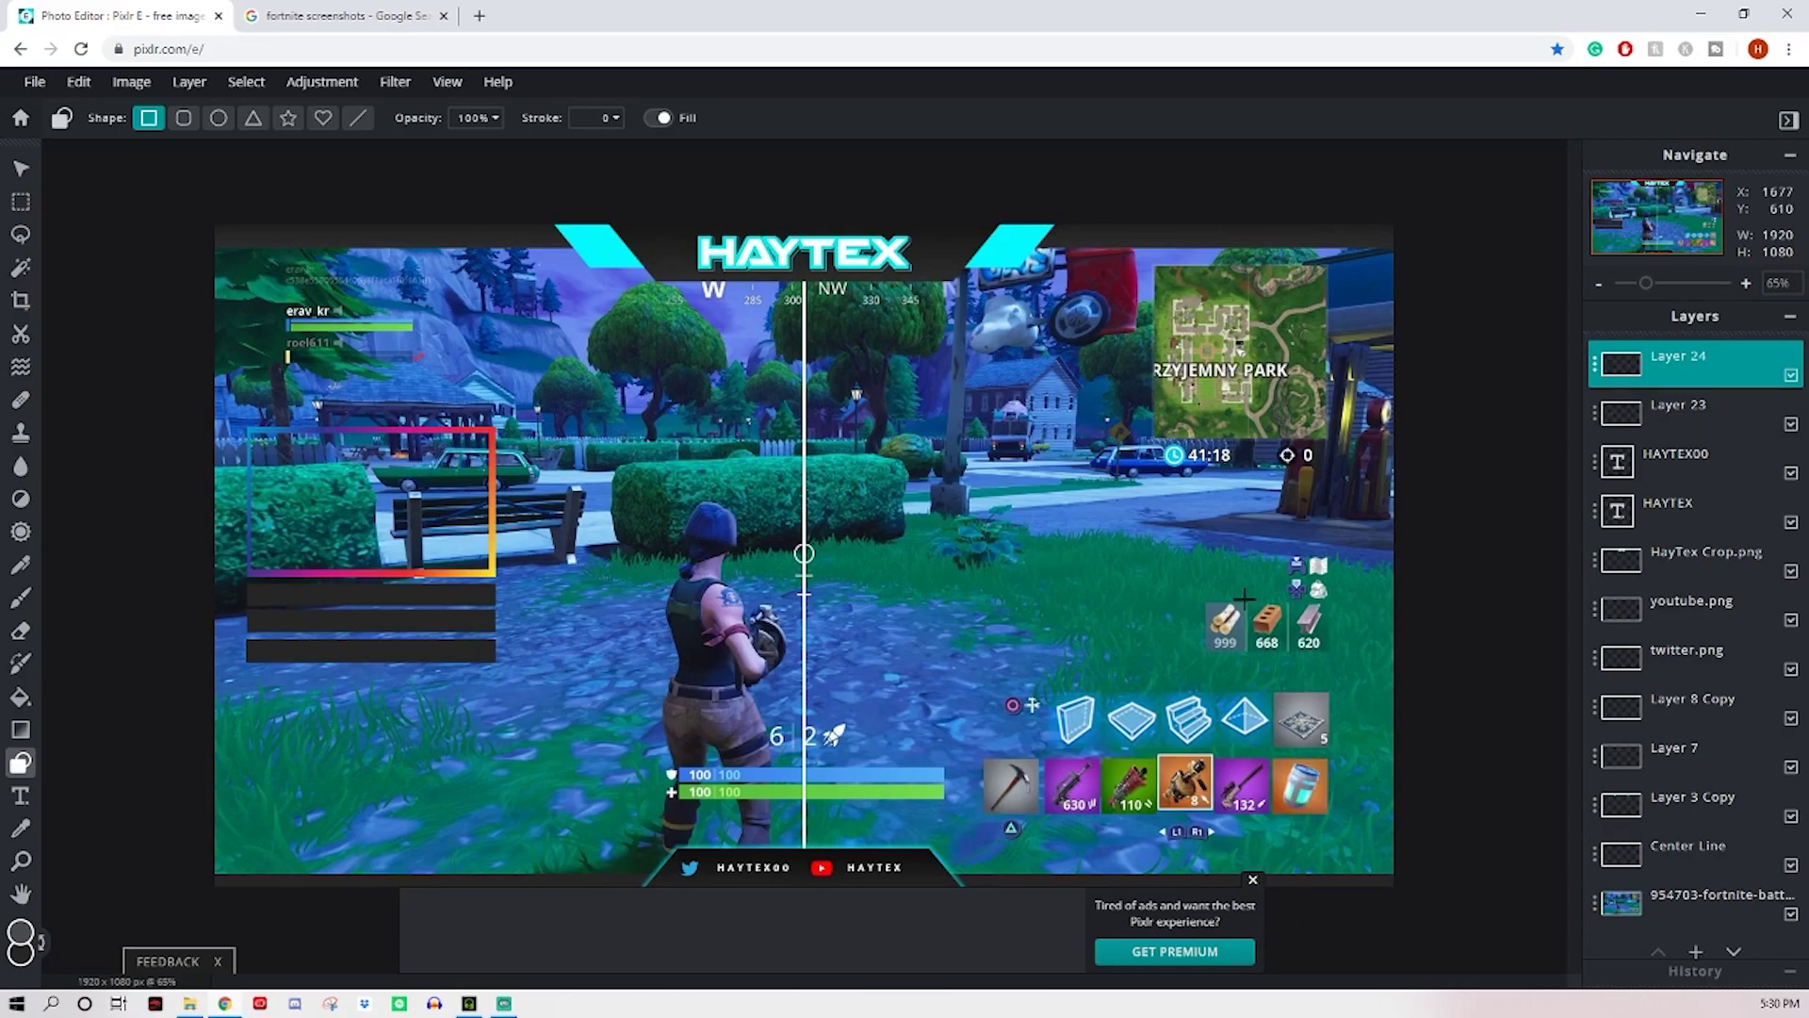
Step: Delete the dark-bars Layer 24 and the Center Line layer
click(21, 168)
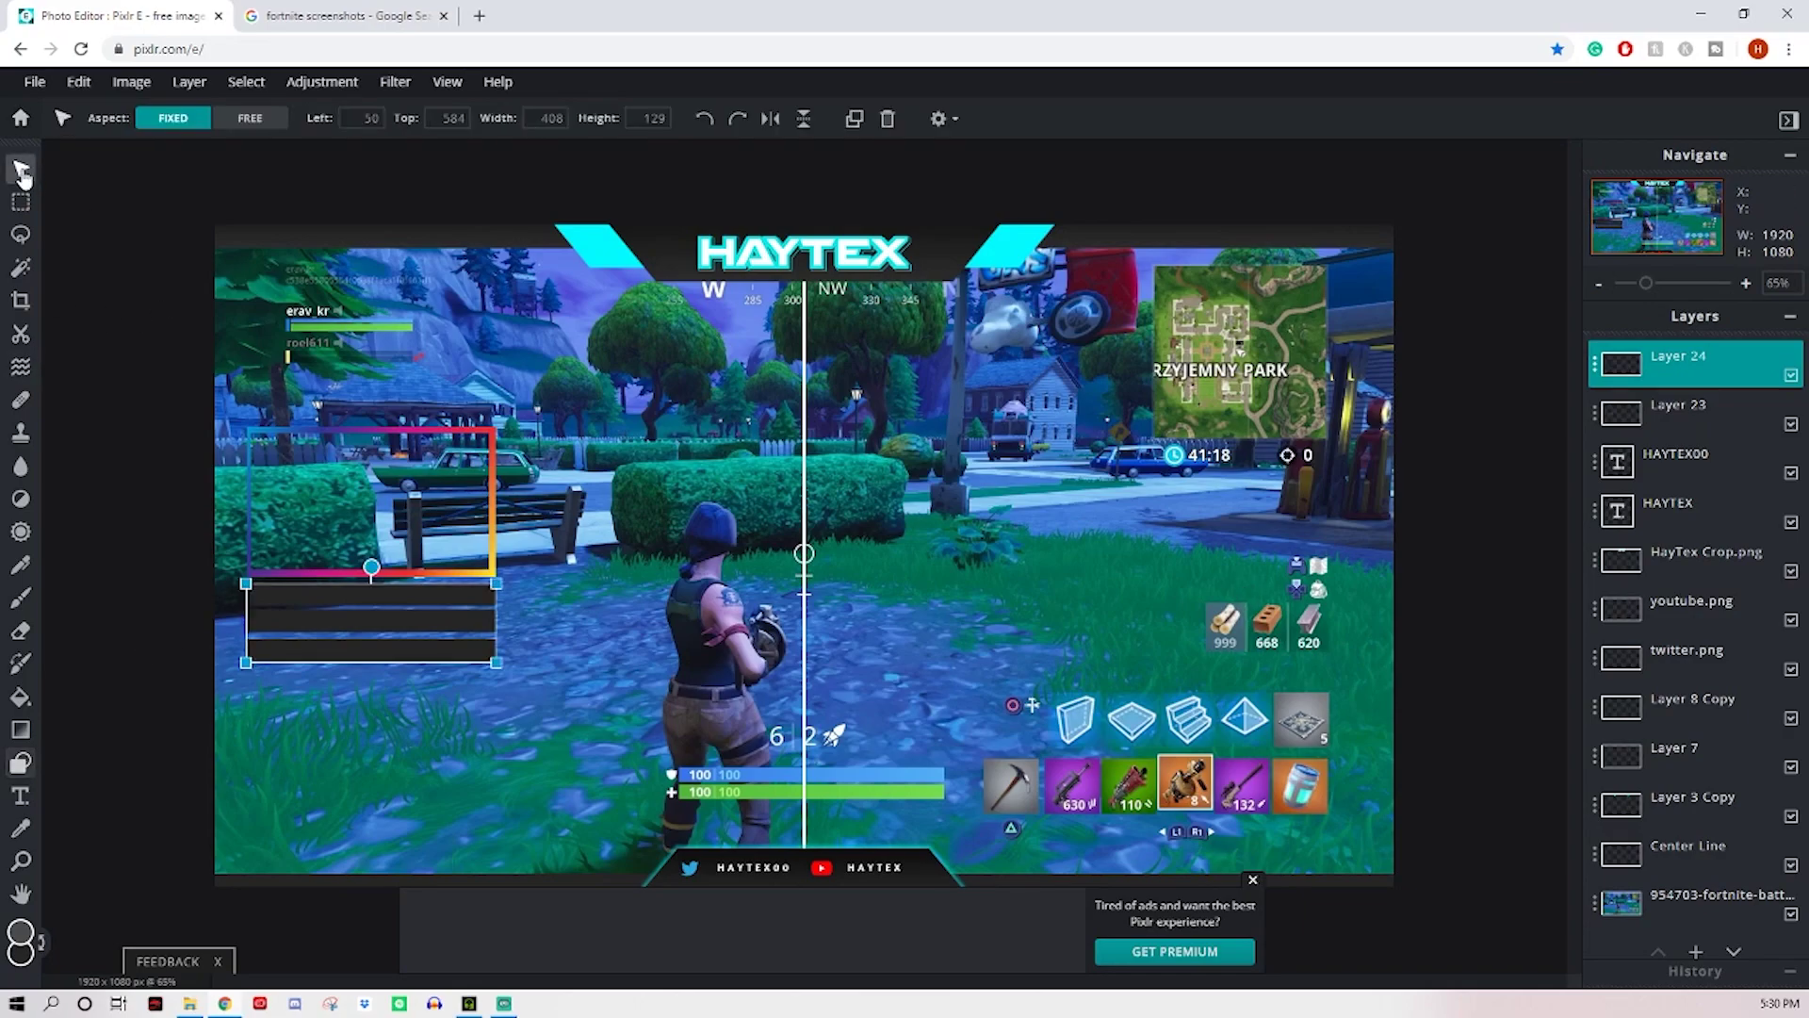
key(Delete)
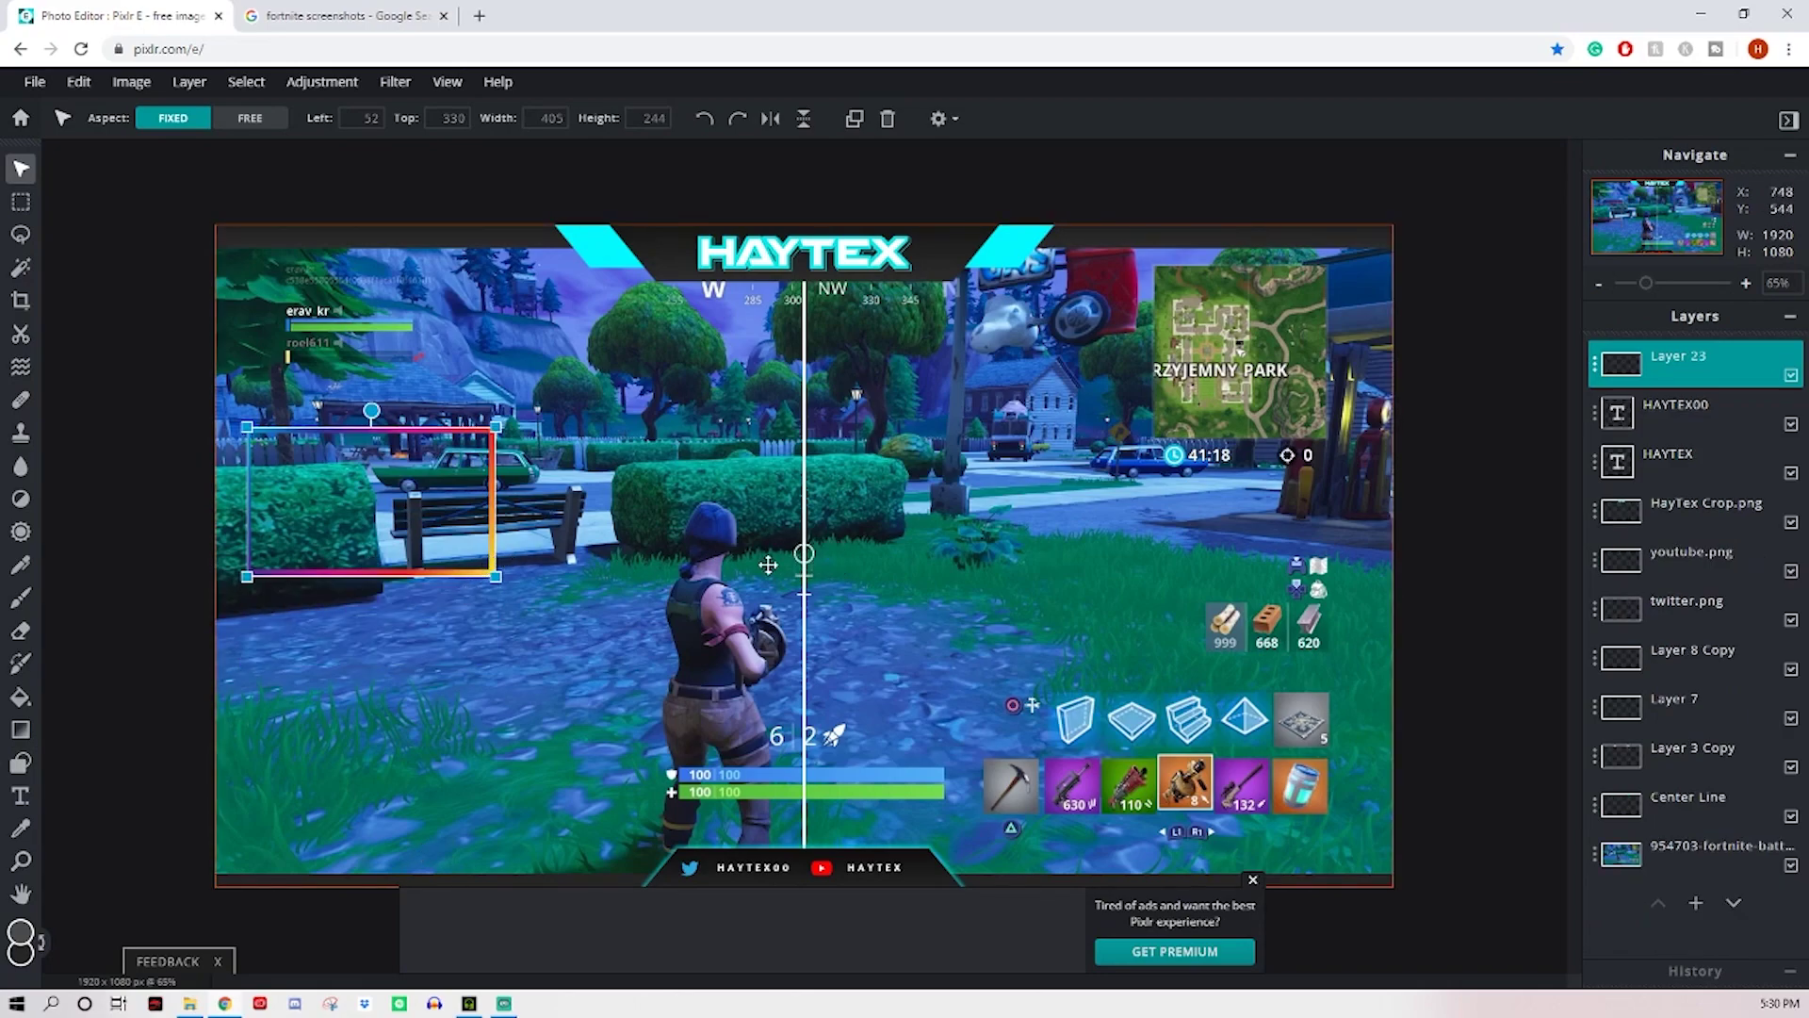
click(1491, 474)
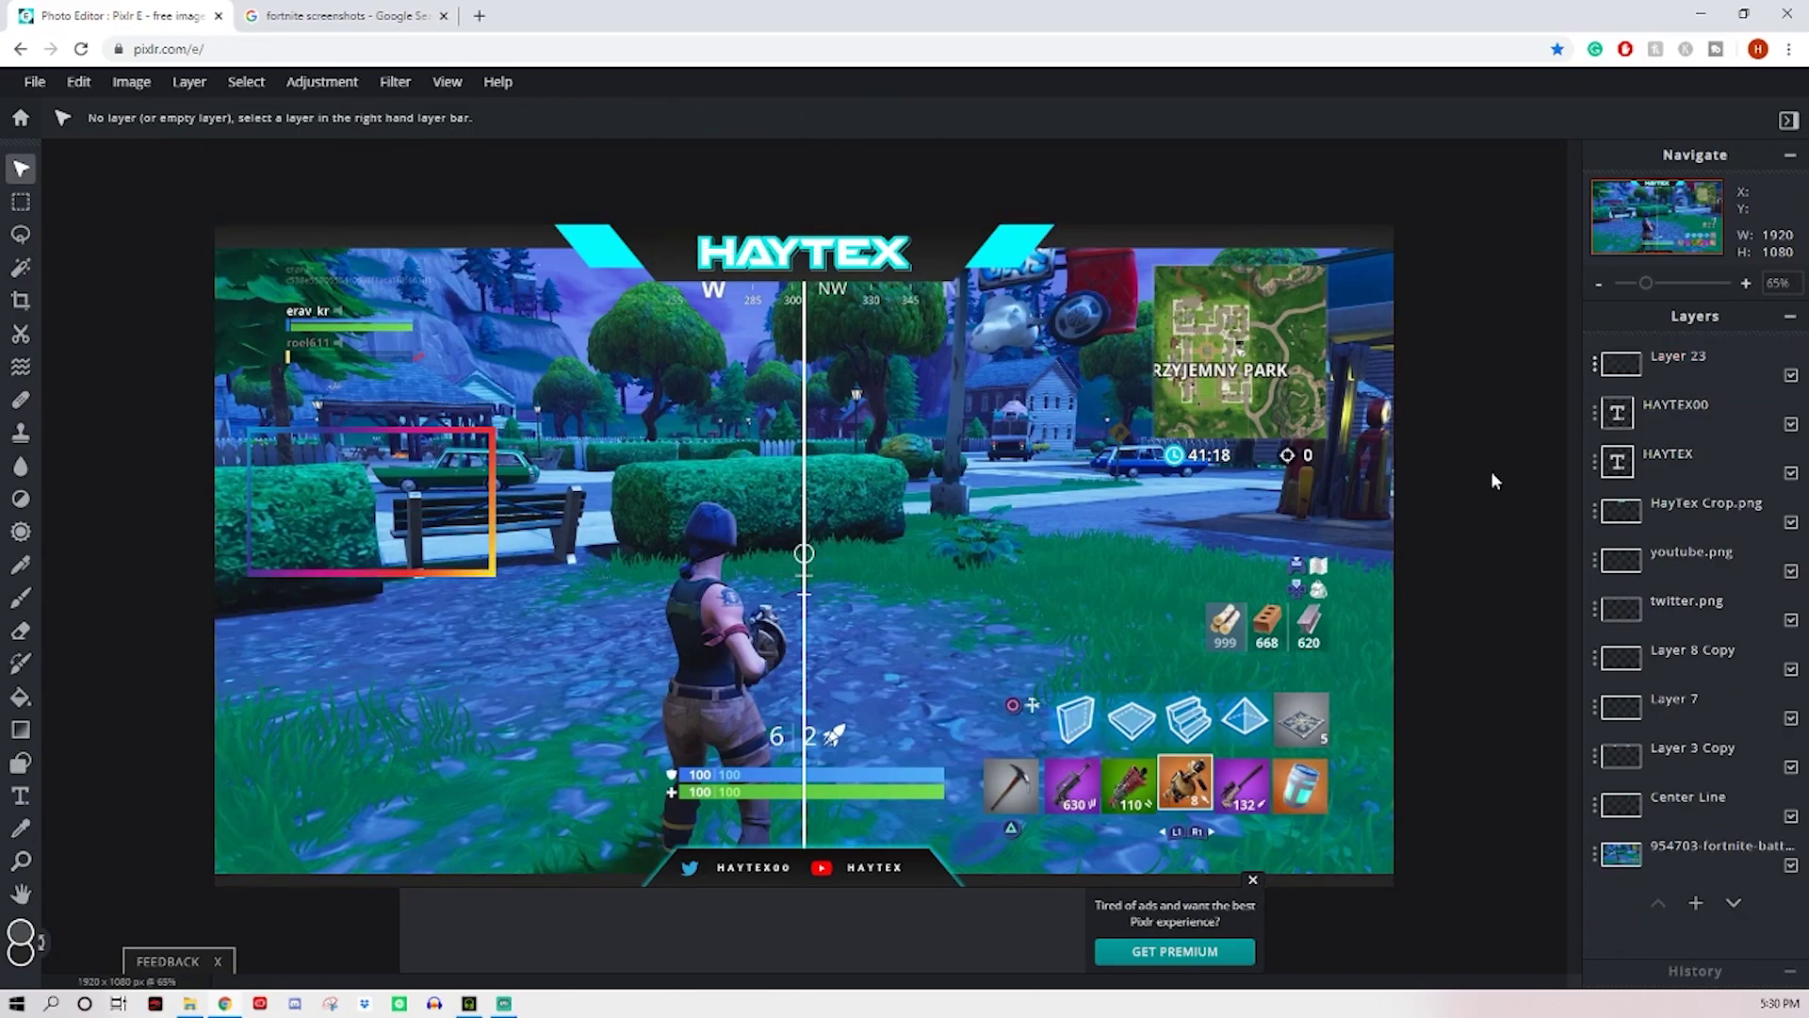
click(1791, 816)
click(1710, 801)
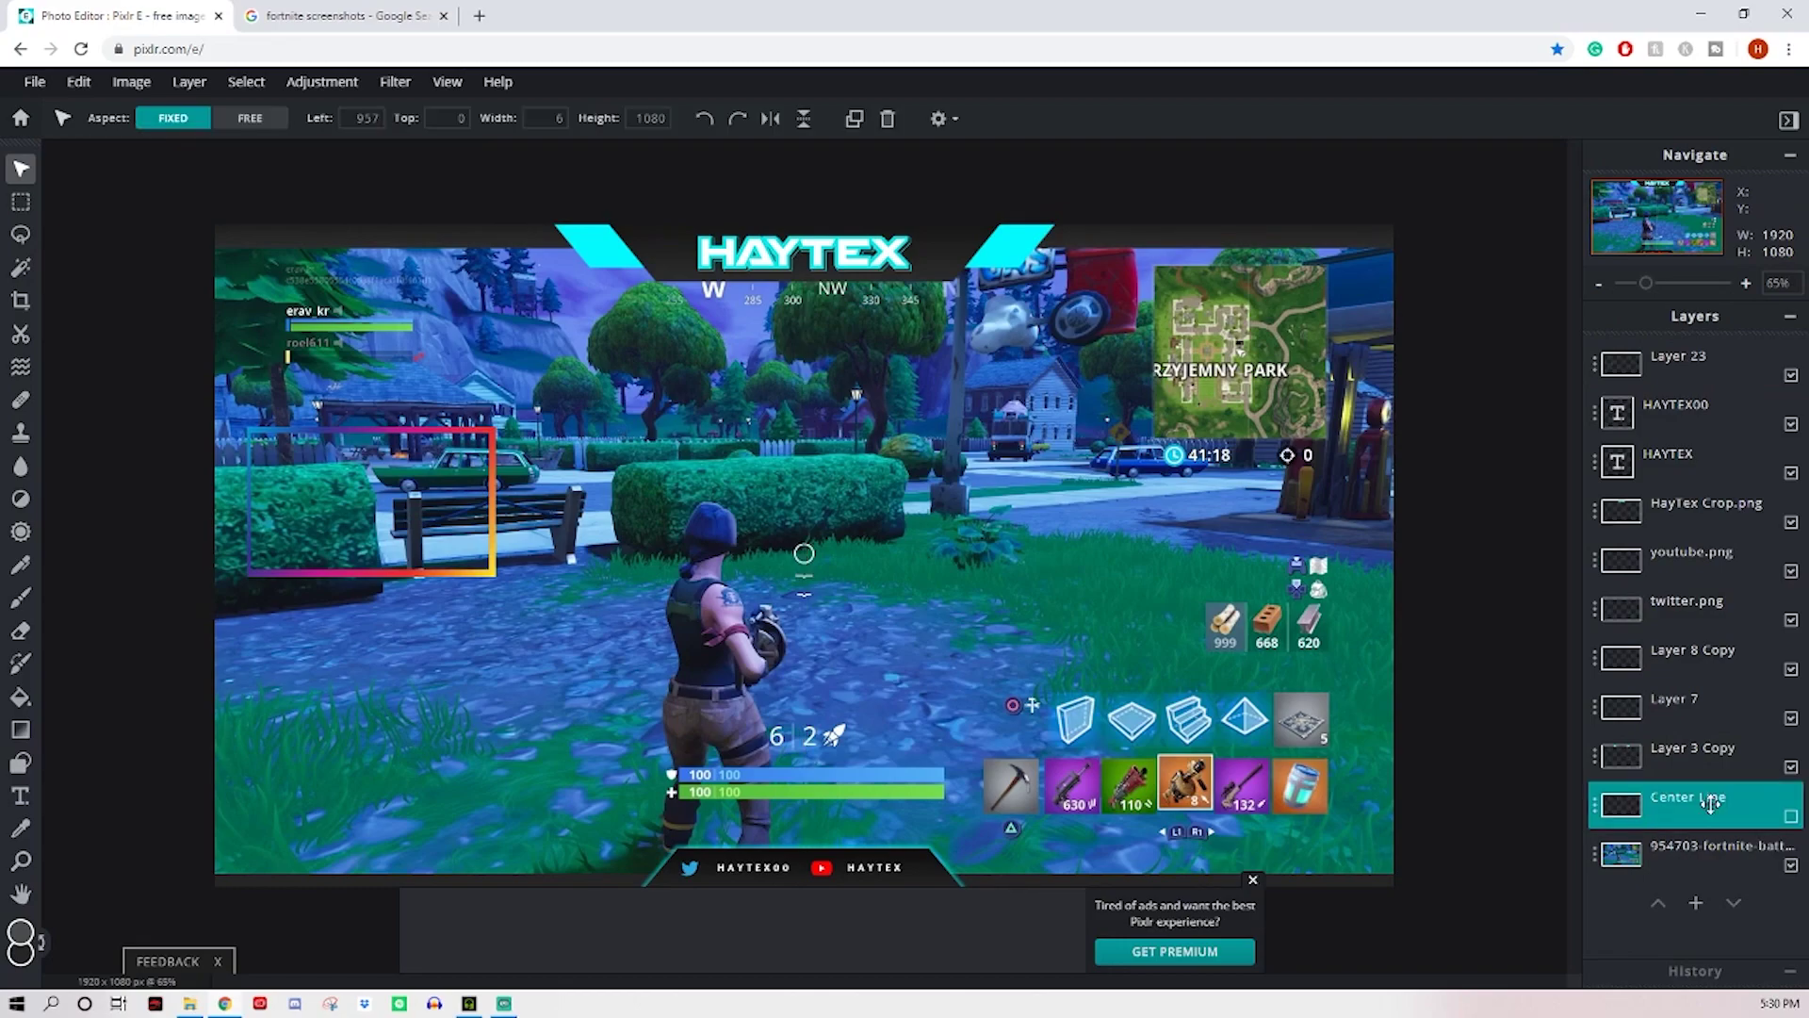
key(Delete)
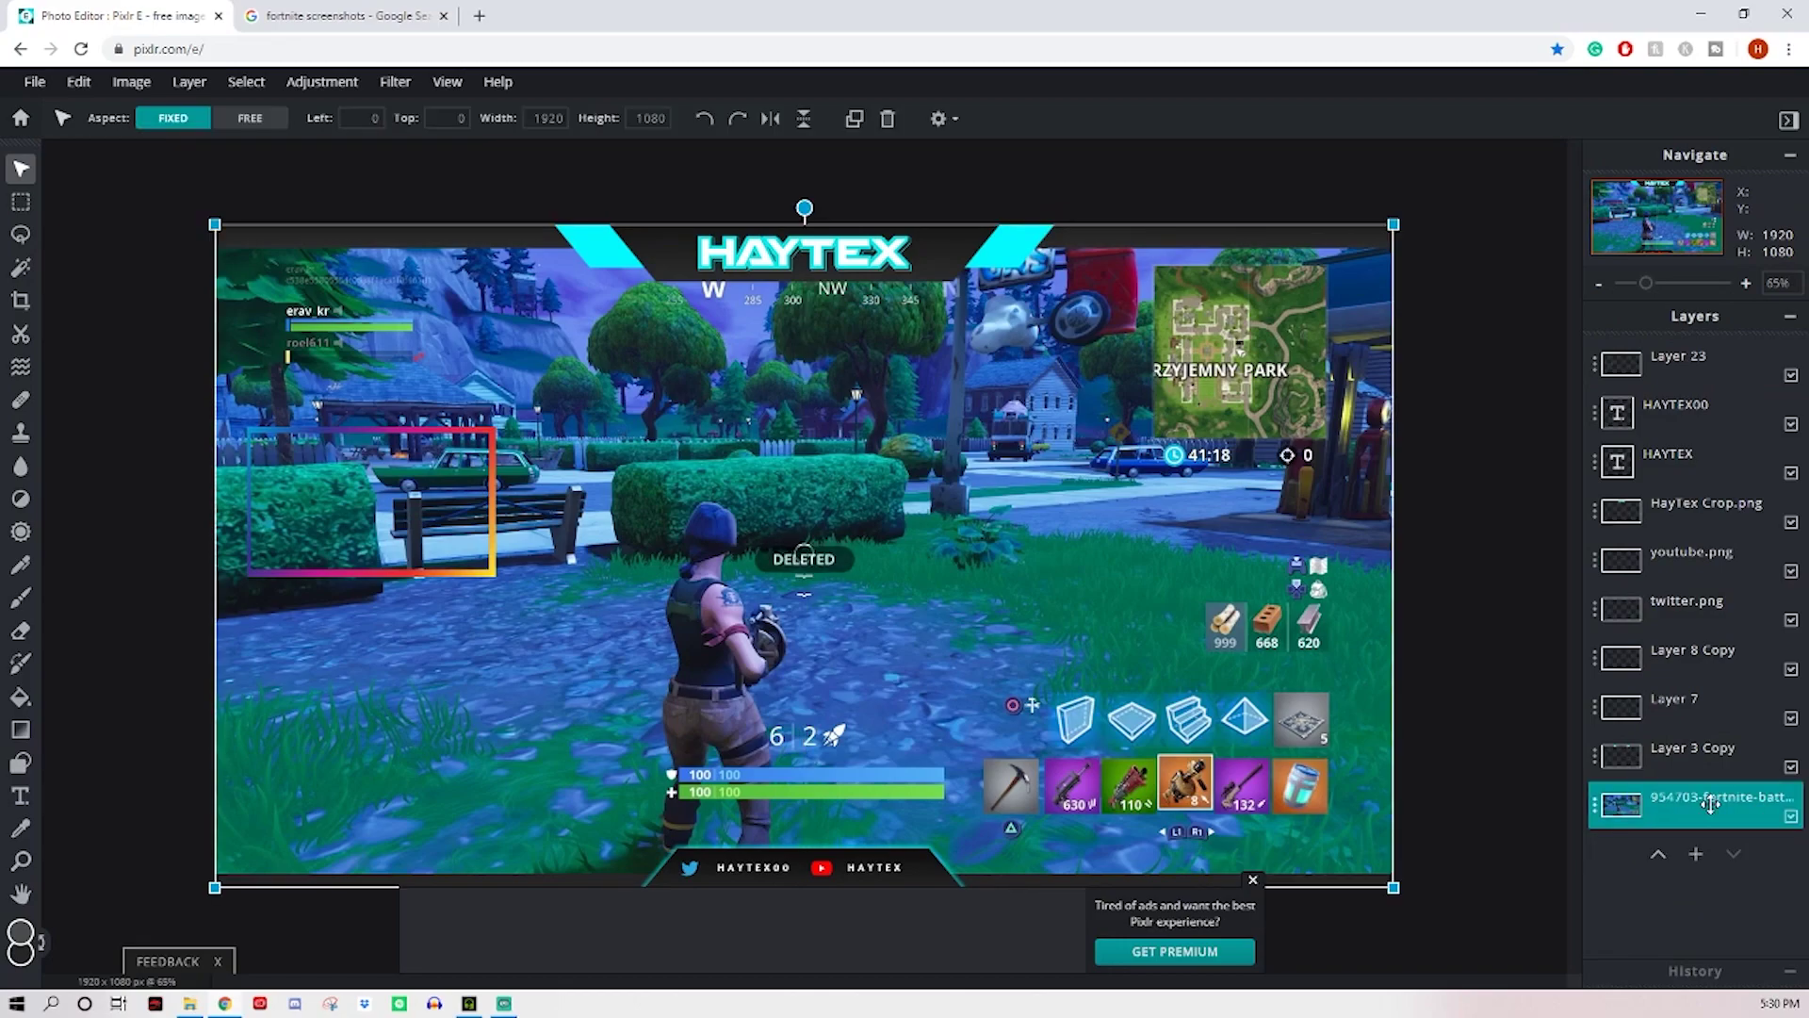
key(Delete)
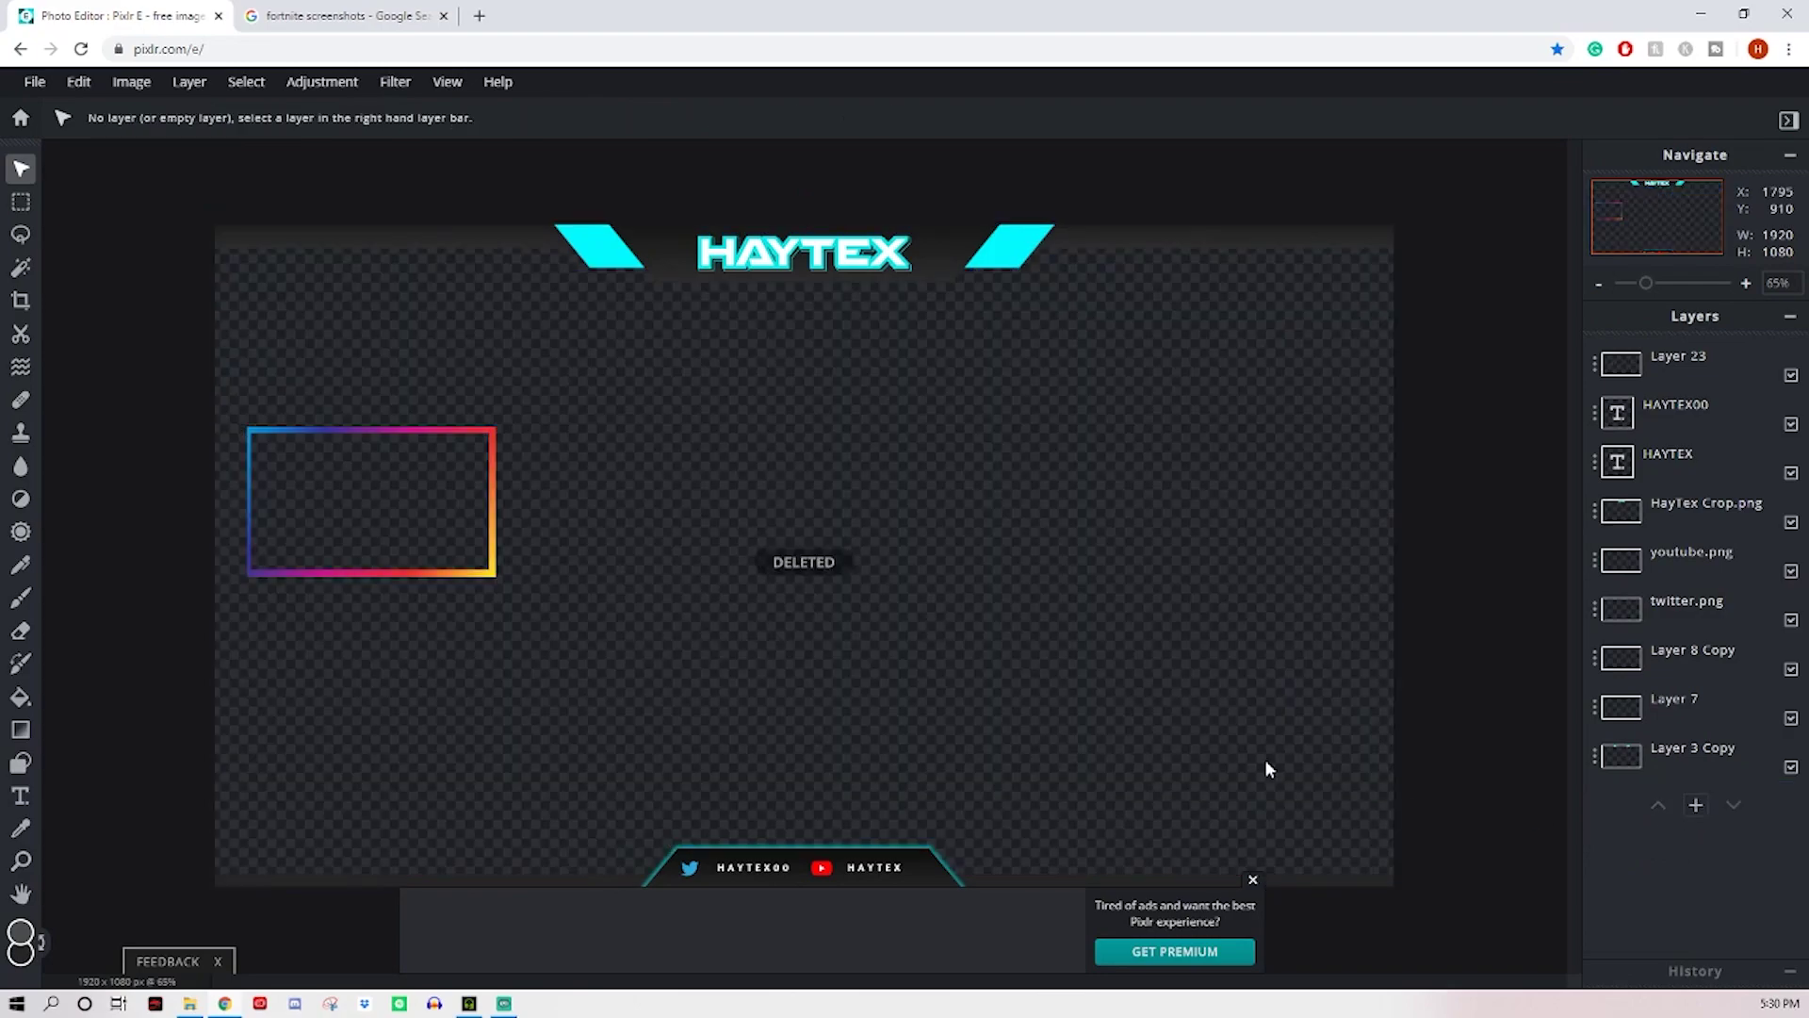